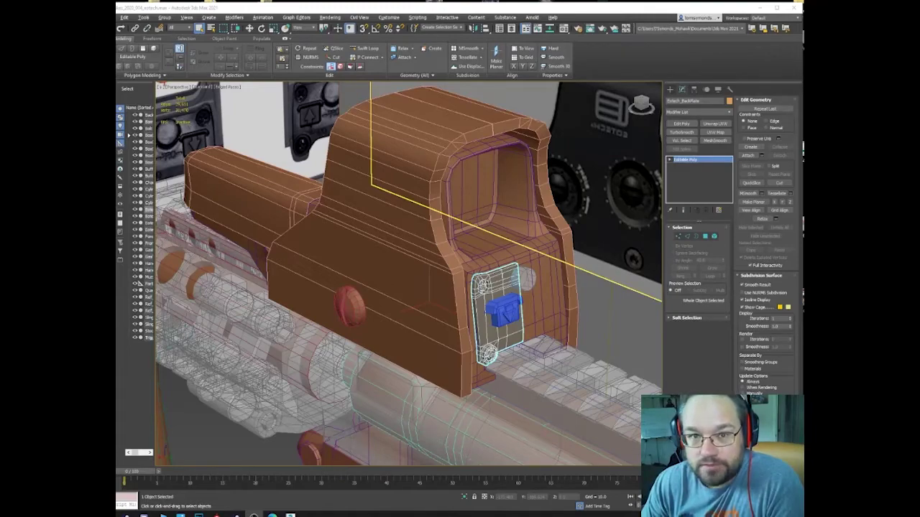
# Examine the holographic sight's housing and back plate against the reference images from several sides.
pyautogui.keyDown('alt'); pyautogui.moveTo(482, 424); pyautogui.dragTo(442, 435, button='middle'); pyautogui.keyUp('alt')
pyautogui.press('l')
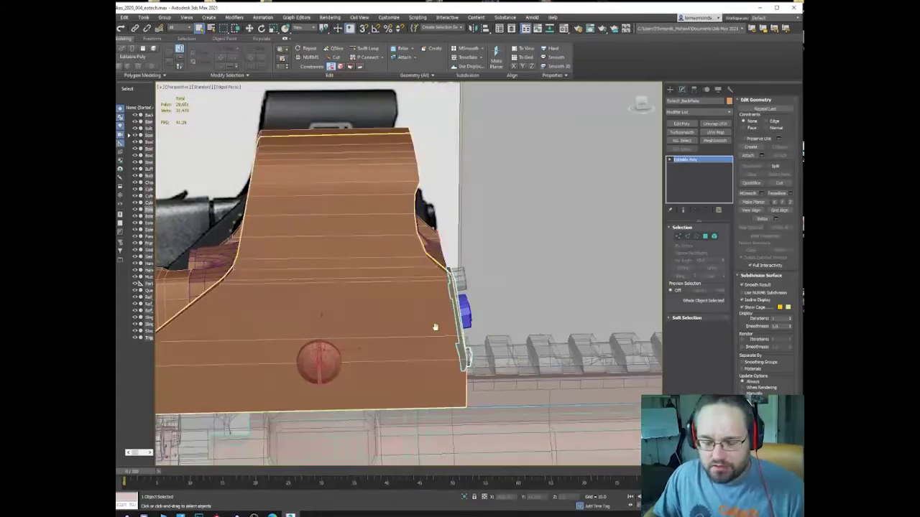
pyautogui.moveTo(436, 326); pyautogui.dragTo(668, 335, button='middle')
pyautogui.press('p')
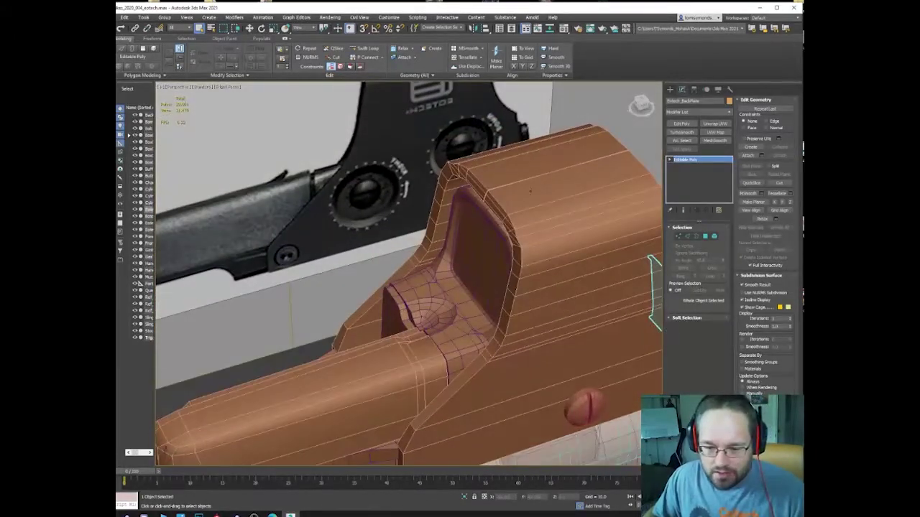
pyautogui.keyDown('alt'); pyautogui.moveTo(530, 191); pyautogui.dragTo(510, 351, button='middle'); pyautogui.keyUp('alt')
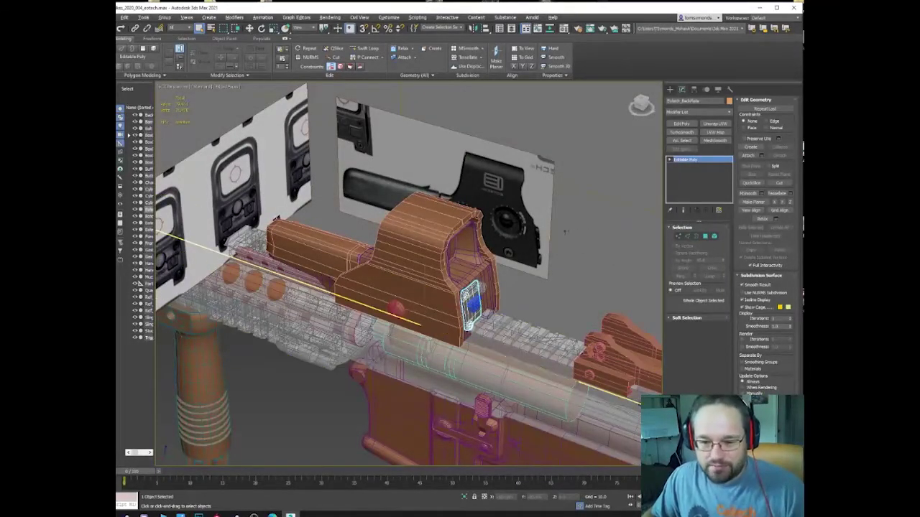
pyautogui.keyDown('alt'); pyautogui.moveTo(565, 232); pyautogui.dragTo(615, 226, button='middle'); pyautogui.keyUp('alt')
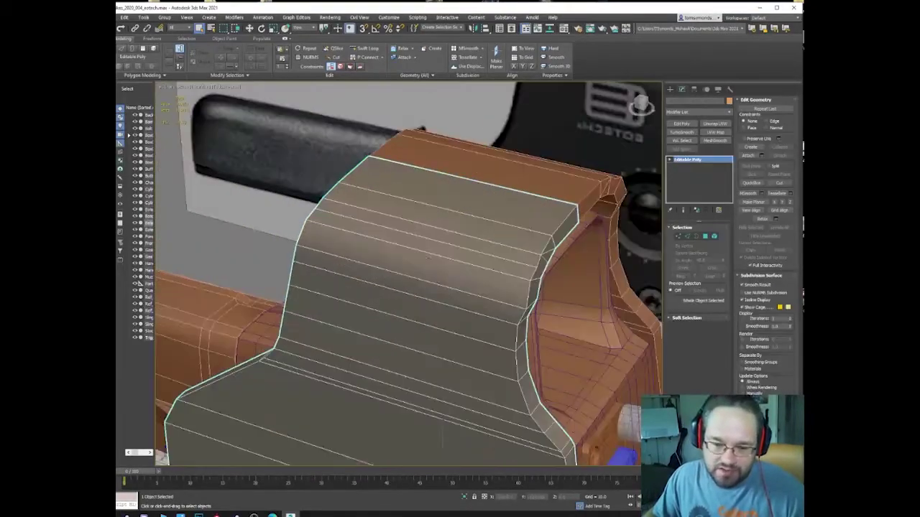
# Move a lengthwise edge at the outer housing's rounded upper corner slightly outward and up.
pyautogui.press('2')
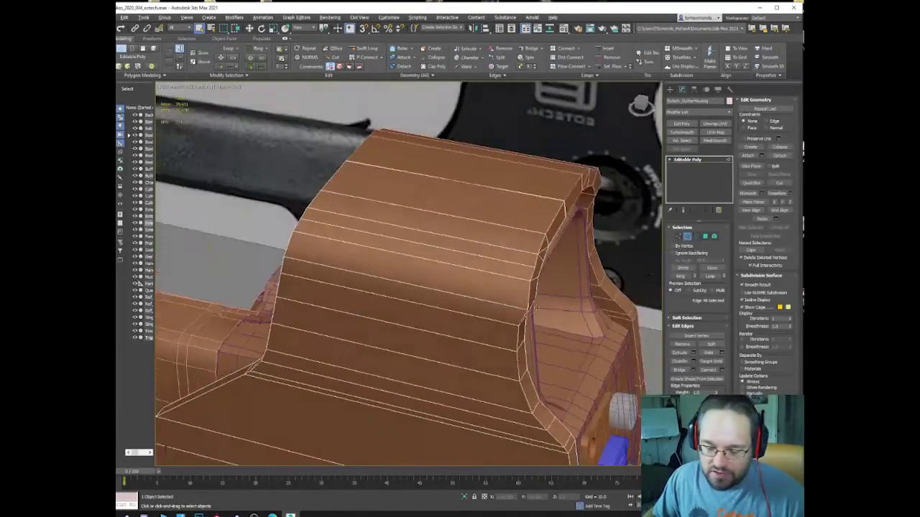
pyautogui.keyDown('alt'); pyautogui.moveTo(534, 306); pyautogui.dragTo(416, 291, button='middle'); pyautogui.keyUp('alt')
pyautogui.press('w')
pyautogui.moveTo(532, 289); pyautogui.dragTo(423, 288, button='middle')
pyautogui.press('1')
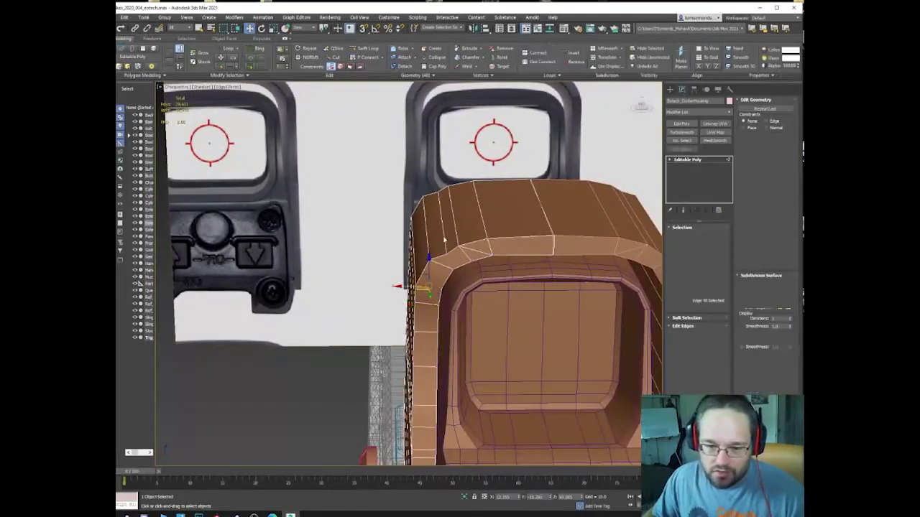
pyautogui.click(444, 240)
pyautogui.keyDown('alt'); pyautogui.moveTo(446, 242); pyautogui.dragTo(438, 218, button='middle'); pyautogui.keyUp('alt')
pyautogui.click(642, 104)
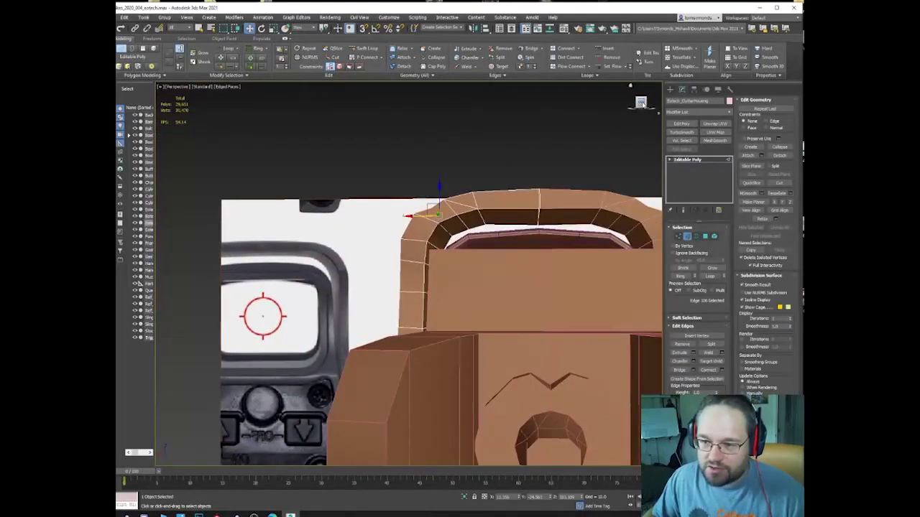
pyautogui.moveTo(547, 188); pyautogui.dragTo(487, 229, button='middle')
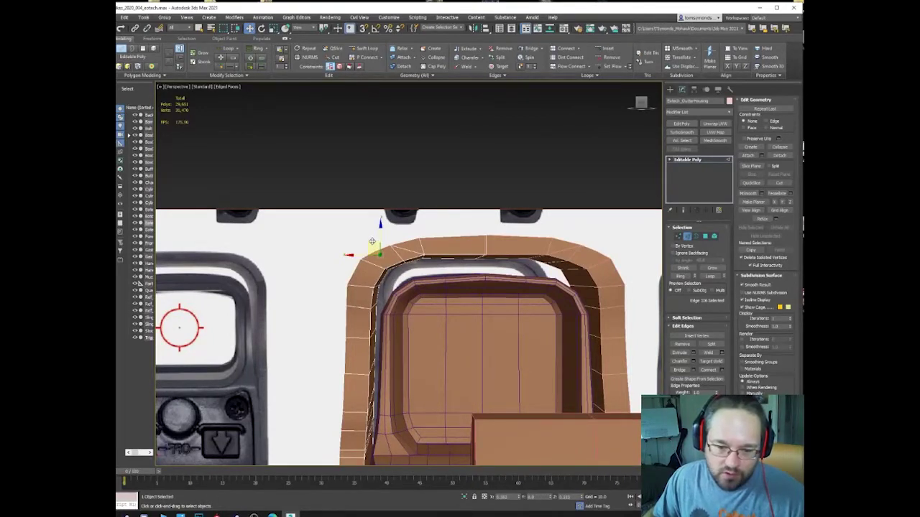
pyautogui.moveTo(373, 242); pyautogui.dragTo(371, 241)
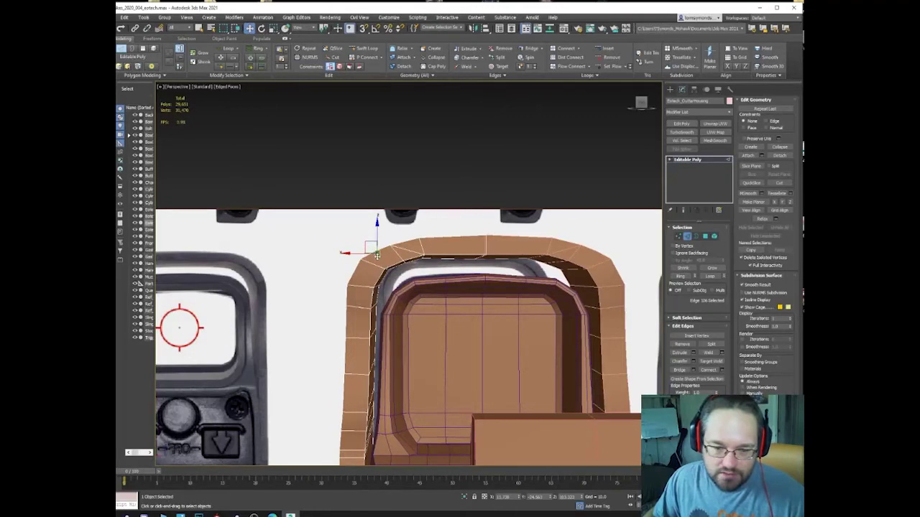
pyautogui.keyDown('alt'); pyautogui.moveTo(375, 250); pyautogui.dragTo(369, 270, button='middle'); pyautogui.keyUp('alt')
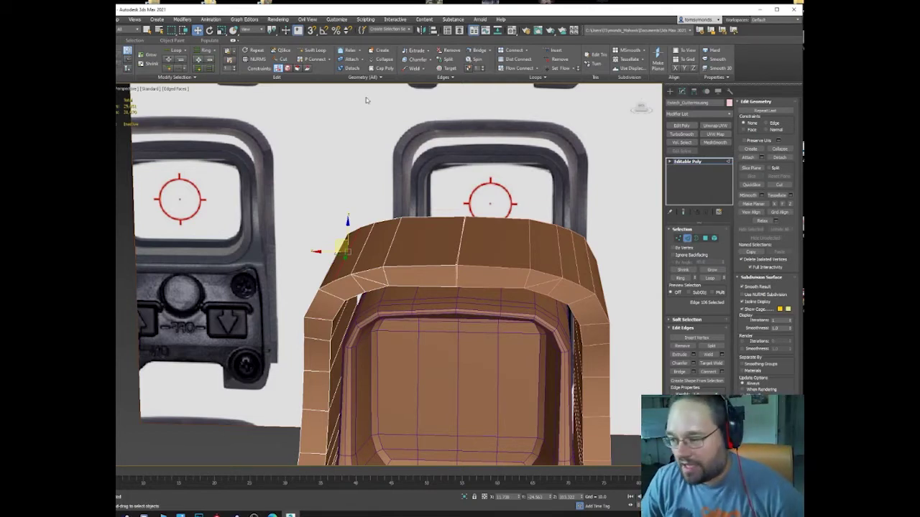
# Leave edge editing on the outer housing and hide all unselected objects.
pyautogui.keyDown('alt'); pyautogui.moveTo(266, 235); pyautogui.dragTo(408, 197, button='middle'); pyautogui.keyUp('alt')
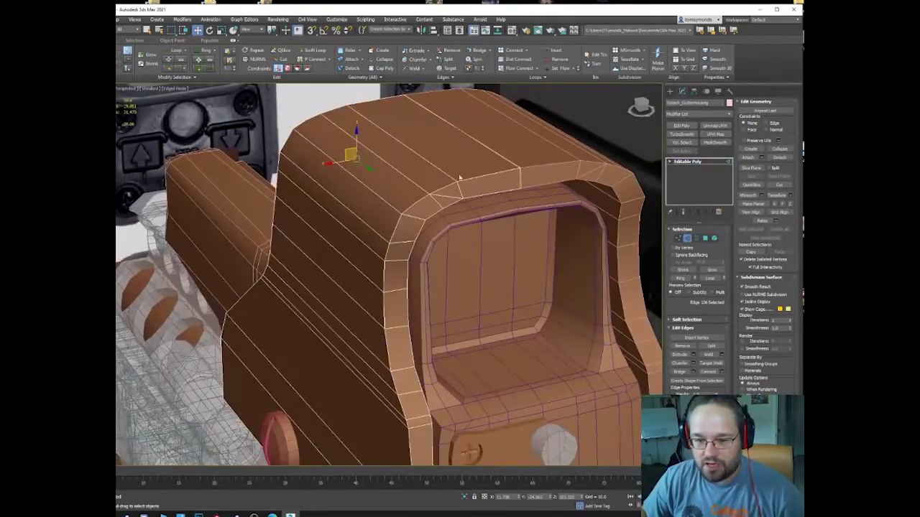
pyautogui.hotkey('ctrl', 'BackSpace')
pyautogui.click(688, 240)
pyautogui.scroll(-8, 437, 248)
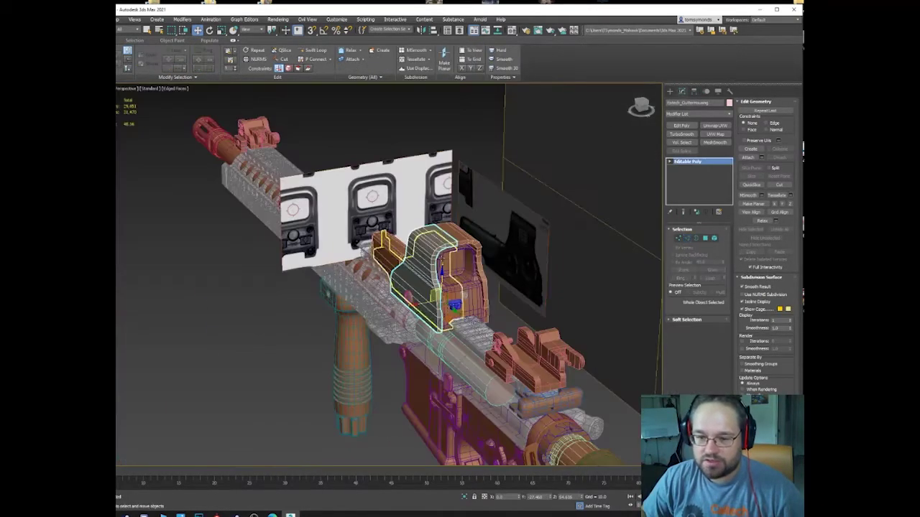
pyautogui.rightClick(433, 234)
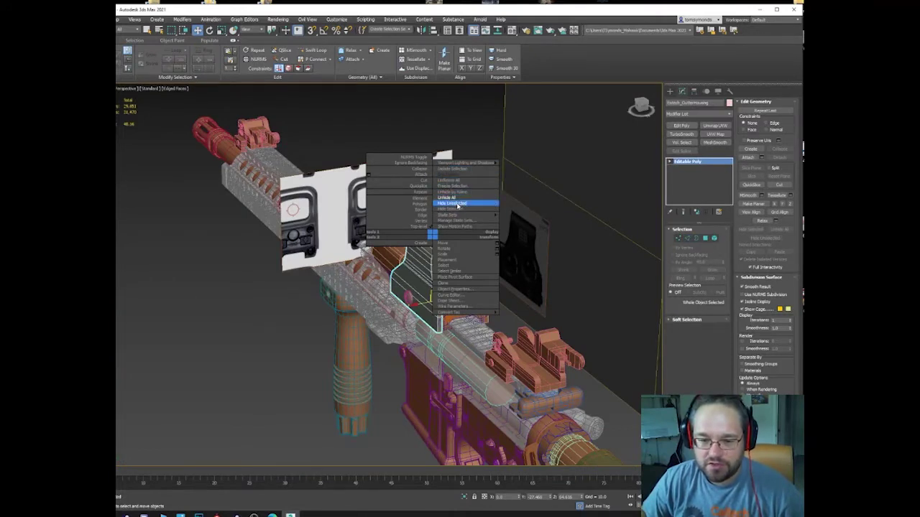
pyautogui.click(458, 207)
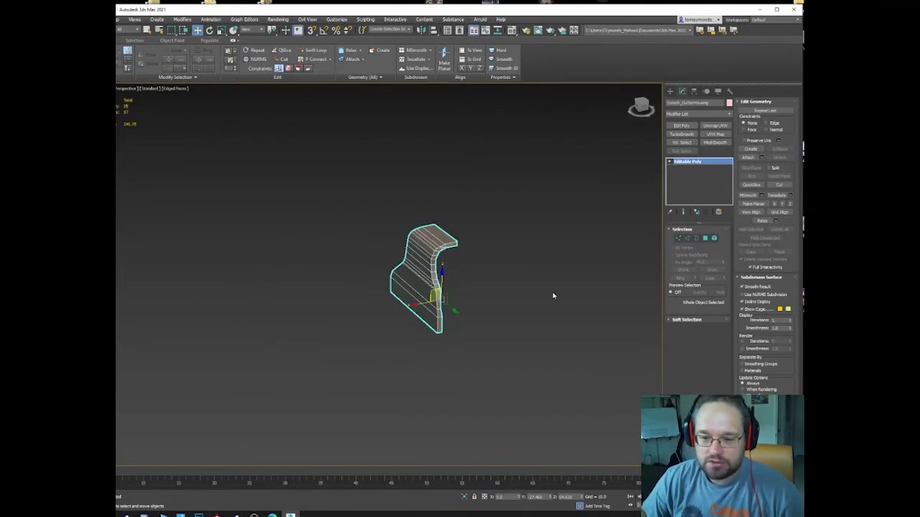
# Create a tall box primitive on the grid beside the isolated outer housing.
pyautogui.keyDown('alt'); pyautogui.moveTo(551, 294); pyautogui.dragTo(500, 286, button='middle'); pyautogui.keyUp('alt')
pyautogui.click(502, 286)
pyautogui.click(669, 92)
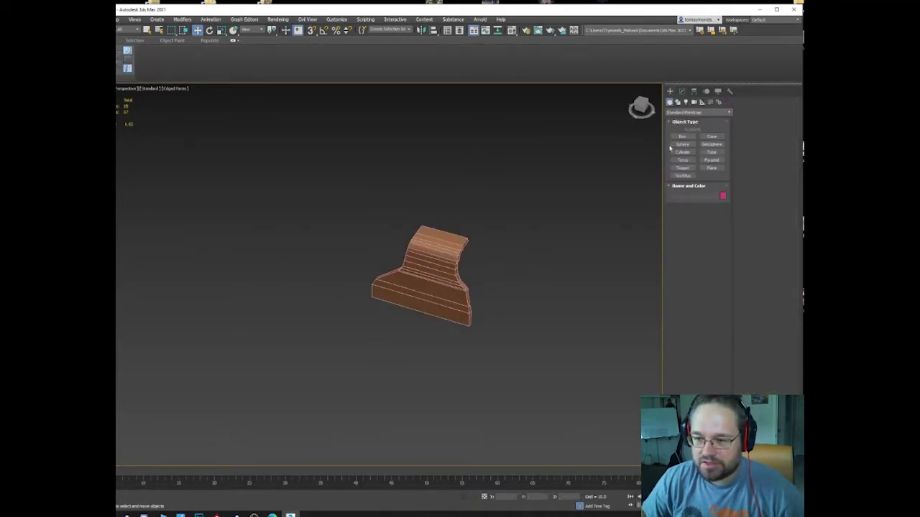
pyautogui.click(682, 137)
pyautogui.press('g')
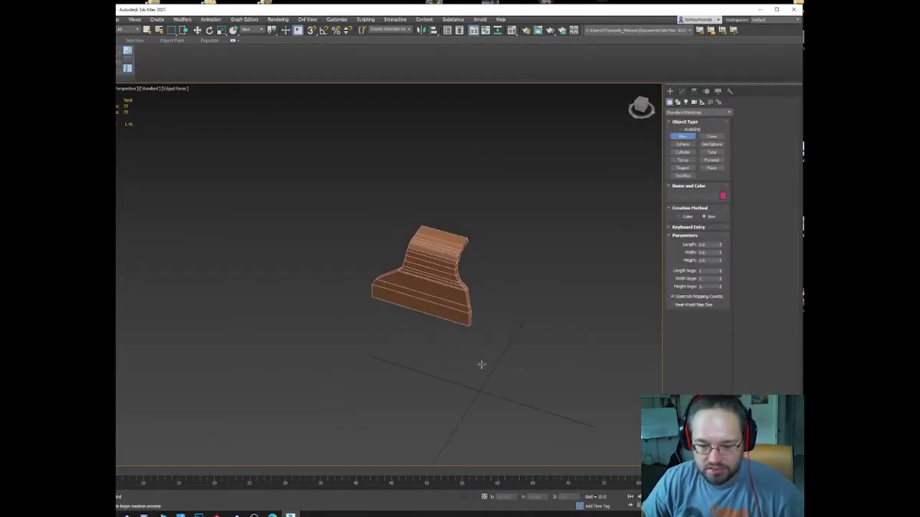
pyautogui.moveTo(493, 362); pyautogui.dragTo(505, 451)
pyautogui.click(546, 276)
pyautogui.press('w')
pyautogui.moveTo(526, 312); pyautogui.dragTo(415, 265, button='middle')
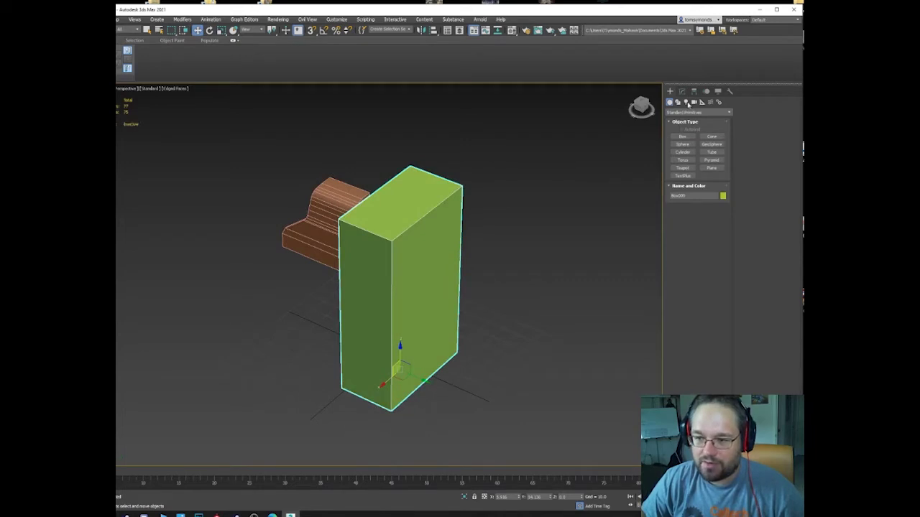
# Enlarge the box to about 120.5 high and set its length, width and height segments to 2, 3 and 4.
pyautogui.click(677, 92)
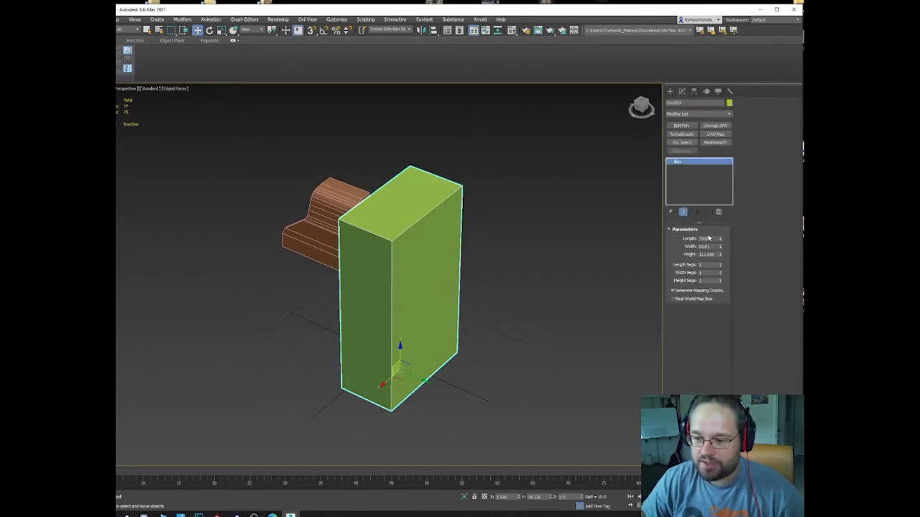
pyautogui.moveTo(720, 238); pyautogui.dragTo(720, 208)
pyautogui.moveTo(721, 254); pyautogui.dragTo(720, 230)
pyautogui.click(720, 264)
pyautogui.moveTo(720, 273); pyautogui.dragTo(719, 272)
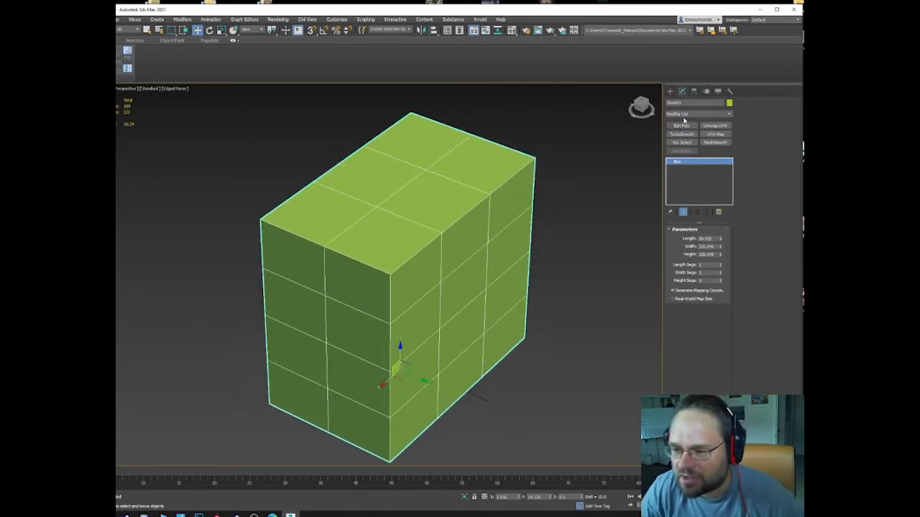
# Create a sphere and a torus primitive beside the box, and delete both.
pyautogui.click(670, 91)
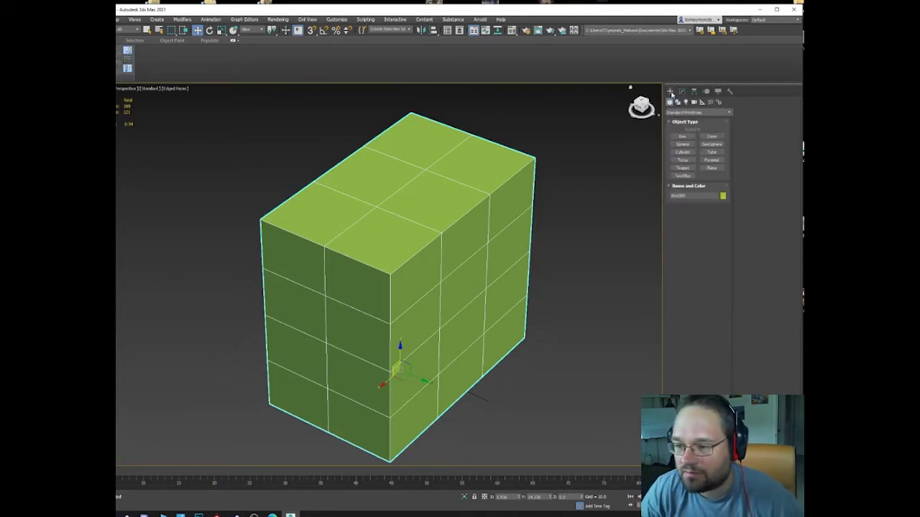
pyautogui.click(682, 144)
pyautogui.moveTo(472, 324); pyautogui.dragTo(507, 234)
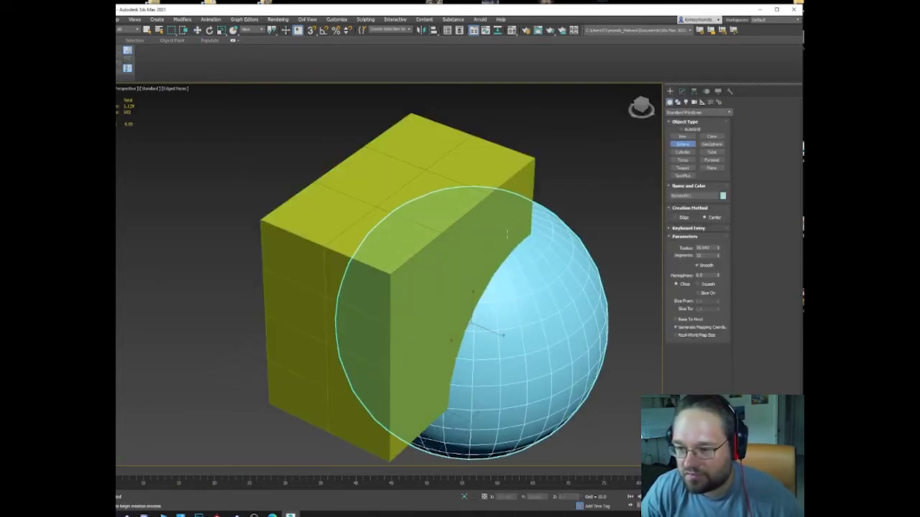
pyautogui.click(682, 161)
pyautogui.moveTo(562, 440); pyautogui.dragTo(543, 378)
pyautogui.click(548, 389)
pyautogui.press('w')
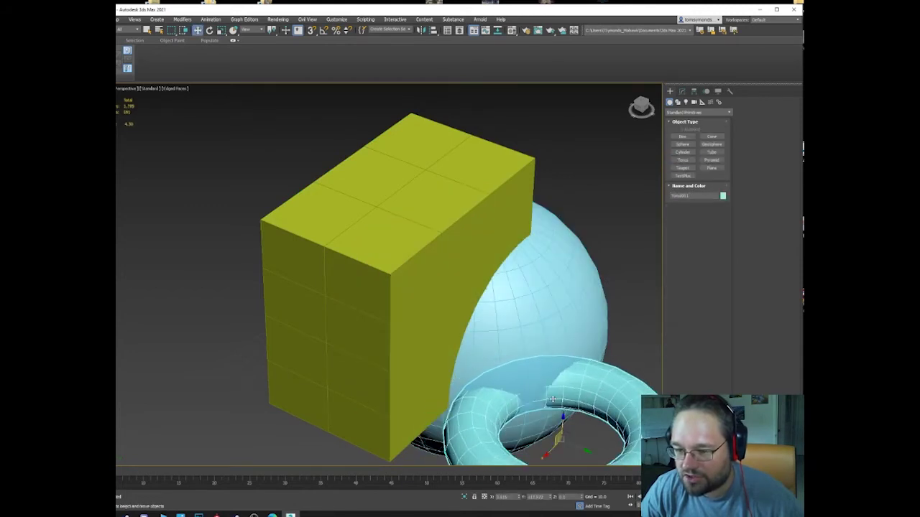
pyautogui.press('Delete')
pyautogui.click(524, 335)
pyautogui.press('Delete')
# Convert the segmented box to an editable poly and switch to polygon editing.
pyautogui.click(439, 284)
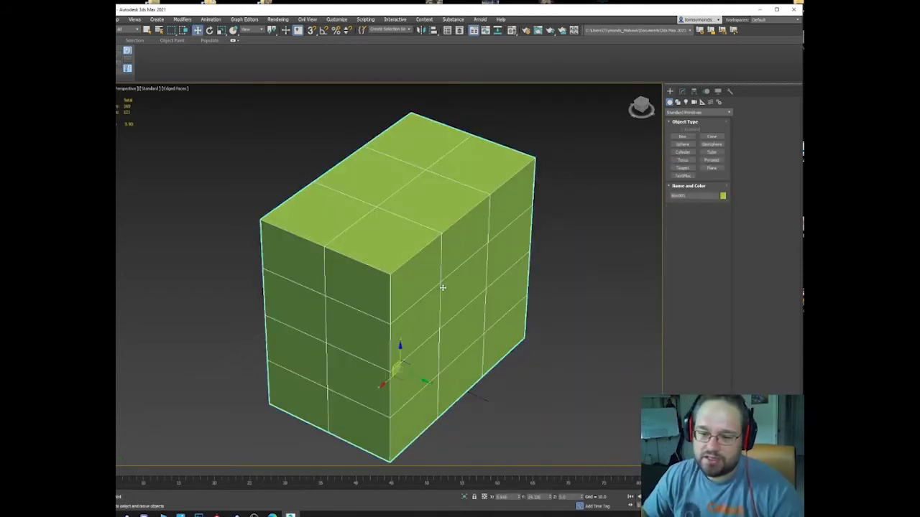
pyautogui.rightClick(440, 282)
pyautogui.moveTo(471, 352)
pyautogui.click(532, 370)
pyautogui.press('4')
# Try moving one polygon on the box's top face and undo the move.
pyautogui.click(430, 224)
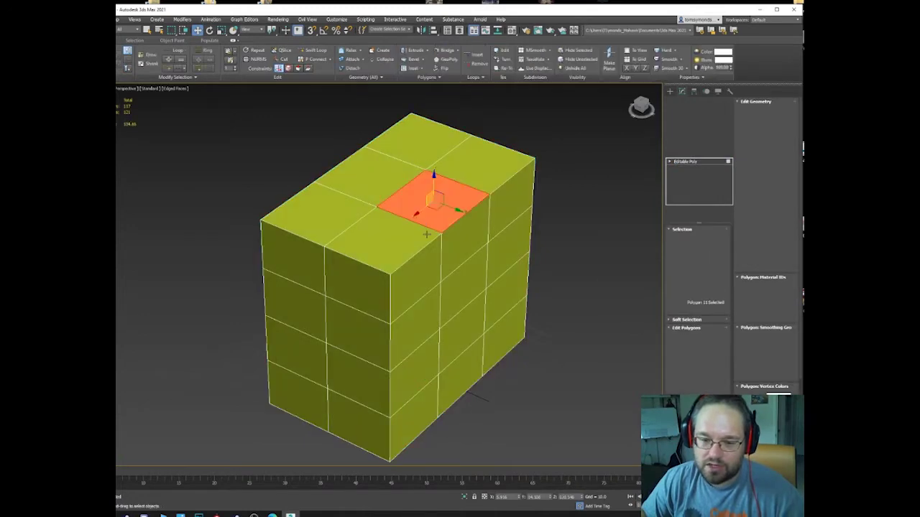
pyautogui.moveTo(446, 194); pyautogui.dragTo(436, 212)
pyautogui.hotkey('ctrl', 'z')
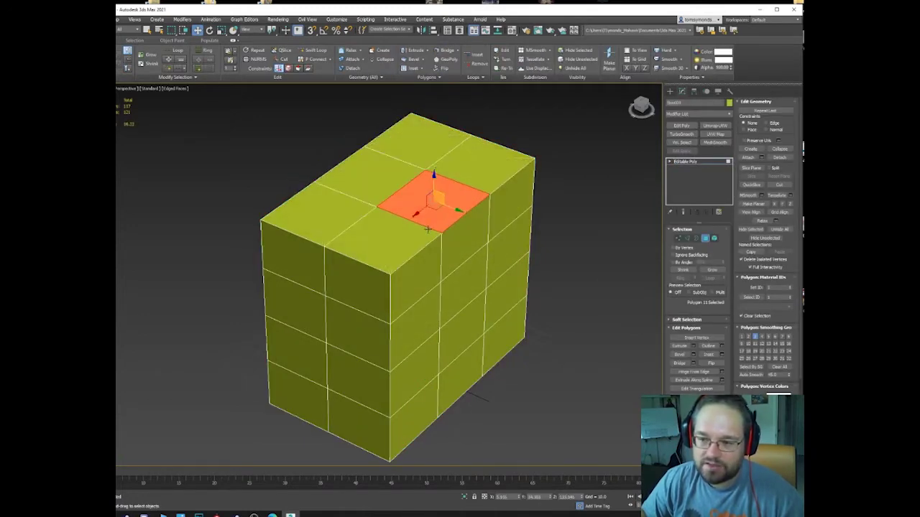
# Pull the box's upper corner vertex inward to cut the corner at an angle.
pyautogui.press('1')
pyautogui.press('1')
pyautogui.click(259, 218)
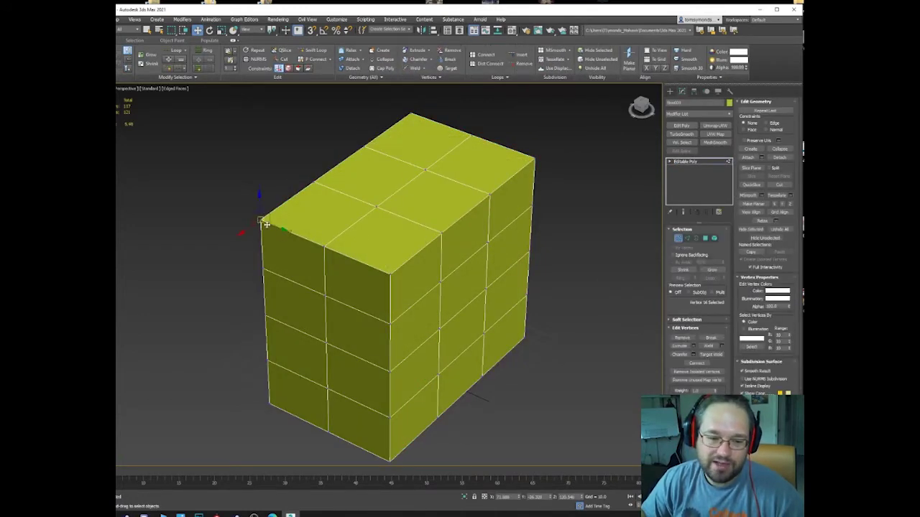
pyautogui.moveTo(260, 221); pyautogui.dragTo(285, 220)
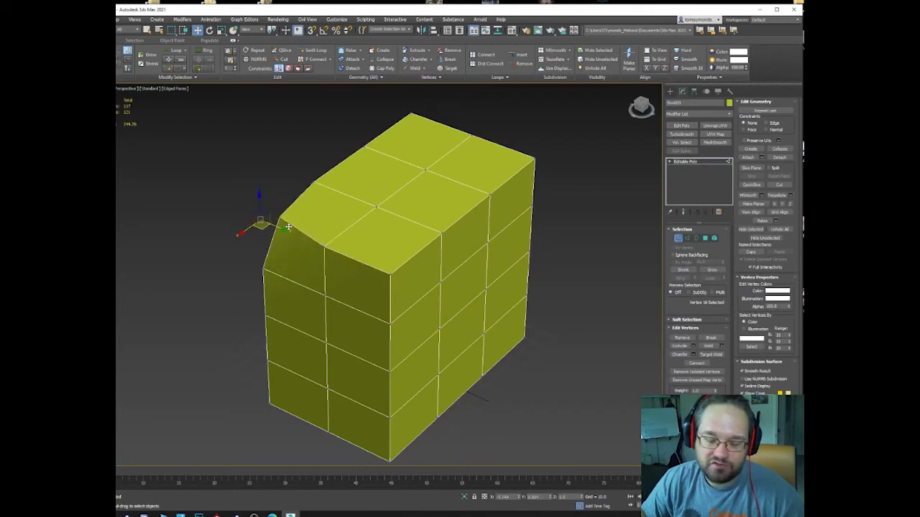
# Extrude the upper corner polygon on the box's long side outward.
pyautogui.press('4')
pyautogui.rightClick(401, 272)
pyautogui.click(388, 292)
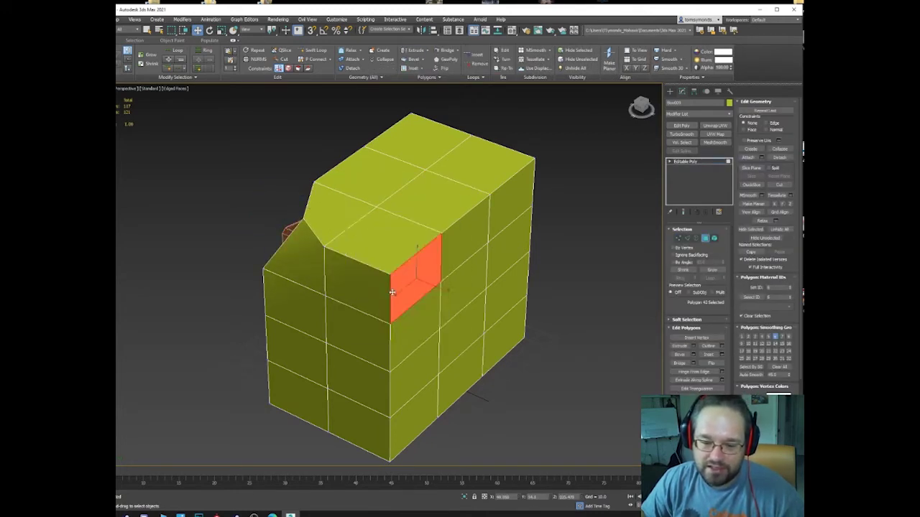
pyautogui.moveTo(422, 284); pyautogui.dragTo(423, 145)
# Bevel the adjacent corner polygon on the box's top face to a smaller size.
pyautogui.click(389, 263)
pyautogui.rightClick(391, 264)
pyautogui.rightClick(384, 264)
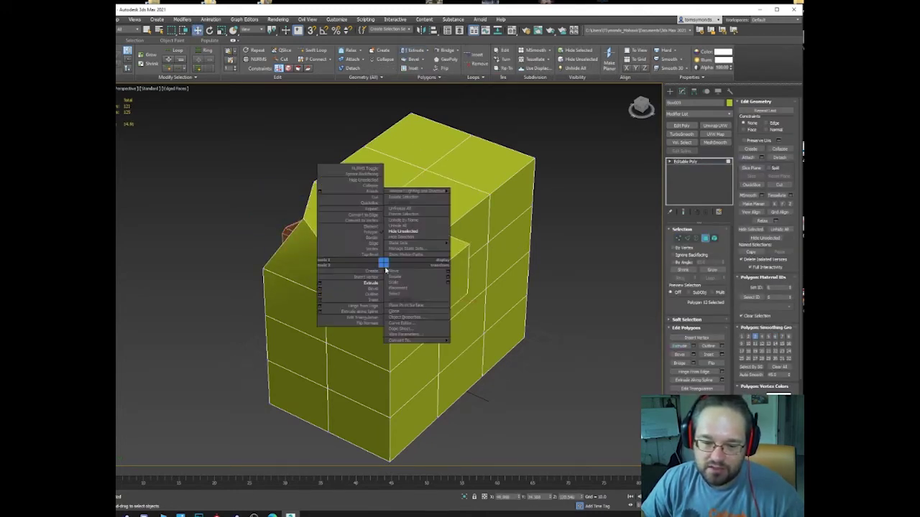
pyautogui.click(374, 294)
pyautogui.moveTo(388, 248); pyautogui.dragTo(386, 206)
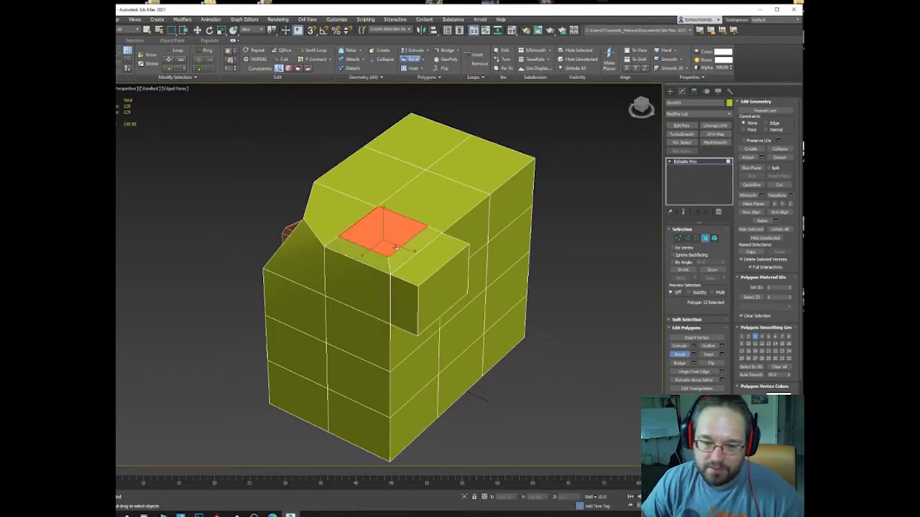
# Delete the beveled polygon on the box's top face and switch to border editing.
pyautogui.press('w')
pyautogui.press('Delete')
pyautogui.press('3')
# Extend the open border of the hole upward and sideways into a tilted, segmented arm.
pyautogui.click(365, 246)
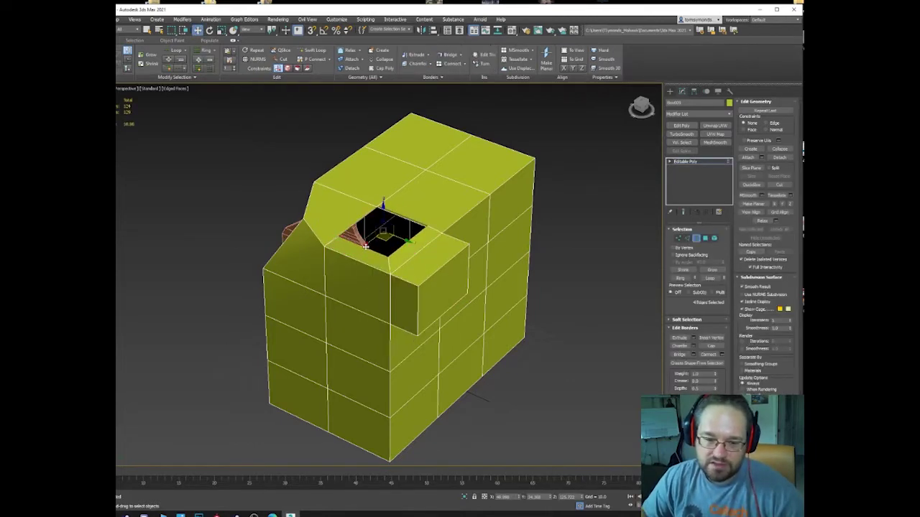
pyautogui.keyDown('alt'); pyautogui.moveTo(389, 231); pyautogui.dragTo(413, 216, button='middle'); pyautogui.keyUp('alt')
pyautogui.keyDown('shift'); pyautogui.moveTo(392, 222); pyautogui.dragTo(504, 198); pyautogui.keyUp('shift')
pyautogui.press('e')
pyautogui.press('w')
pyautogui.press('e')
pyautogui.click(531, 246)
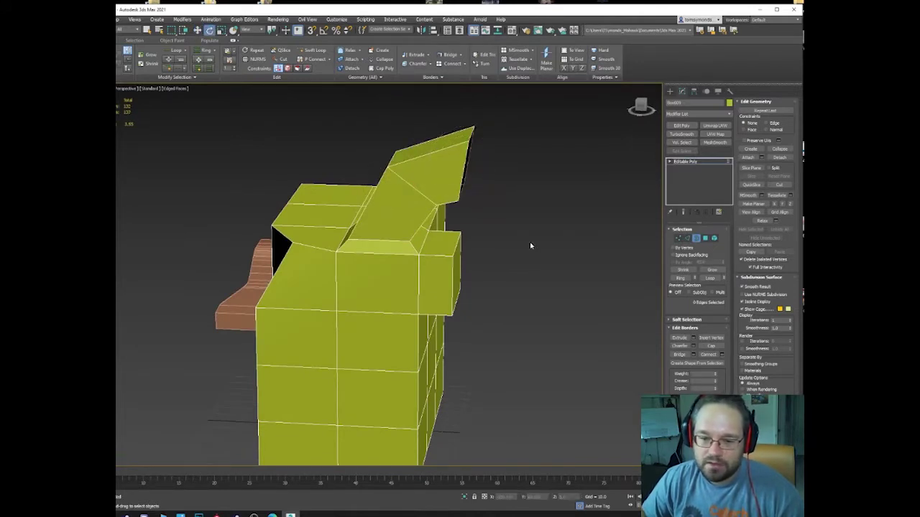
pyautogui.keyDown('alt'); pyautogui.moveTo(479, 213); pyautogui.dragTo(443, 253, button='middle'); pyautogui.keyUp('alt')
pyautogui.click(695, 240)
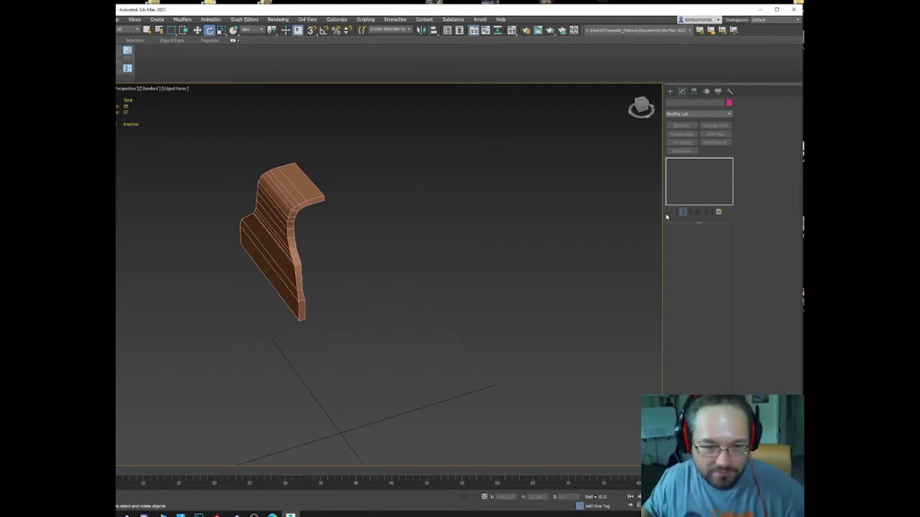
# Inspect the individual vertices along the rounded upper corner of the outer housing's end face.
pyautogui.click(318, 237)
pyautogui.keyDown('alt'); pyautogui.moveTo(318, 237); pyautogui.dragTo(367, 197, button='middle'); pyautogui.keyUp('alt')
pyautogui.scroll(5, 315, 184)
pyautogui.scroll(5, 352, 172)
pyautogui.press('1')
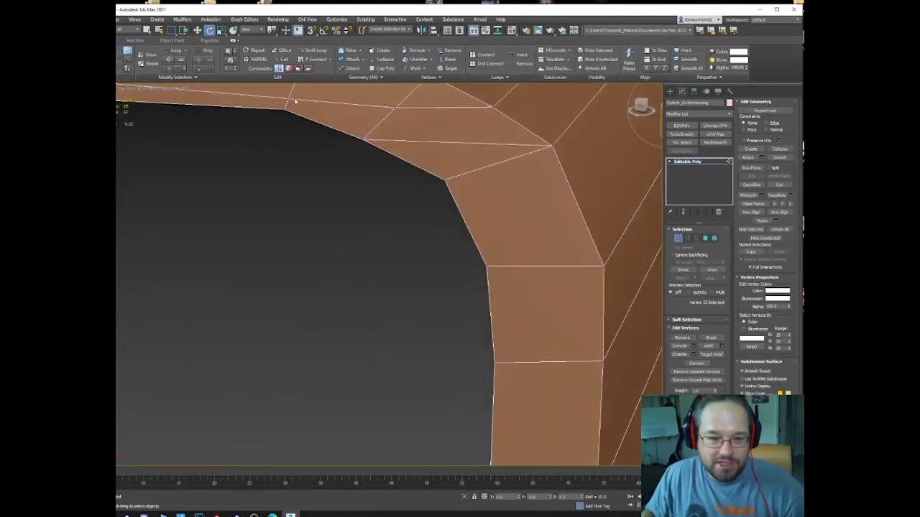
pyautogui.click(290, 99)
pyautogui.moveTo(295, 100); pyautogui.dragTo(350, 267, button='middle')
pyautogui.scroll(-3, 349, 267)
pyautogui.click(421, 268)
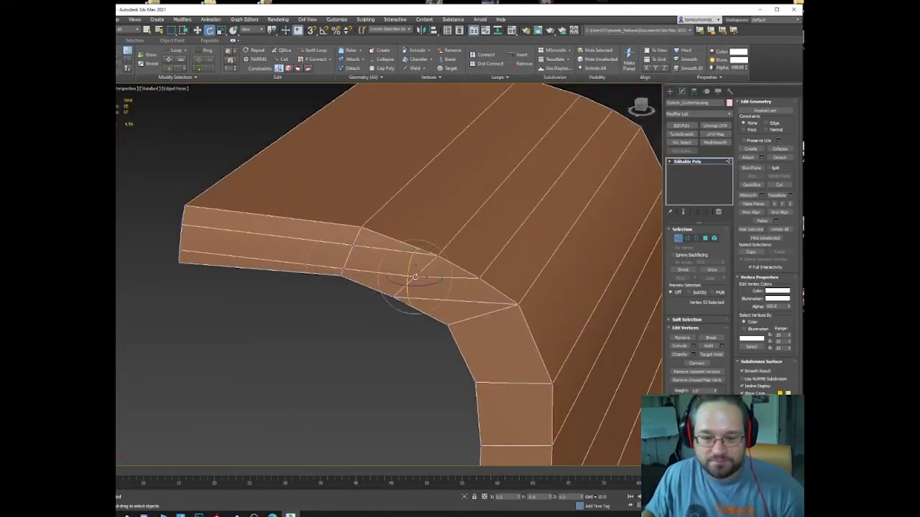
# Bring the hidden rifle parts back into view and leave vertex editing on the outer housing.
pyautogui.press('w')
pyautogui.keyDown('alt'); pyautogui.moveTo(424, 305); pyautogui.dragTo(448, 230, button='middle'); pyautogui.keyUp('alt')
pyautogui.rightClick(431, 330)
pyautogui.click(439, 294)
pyautogui.scroll(-5, 429, 304)
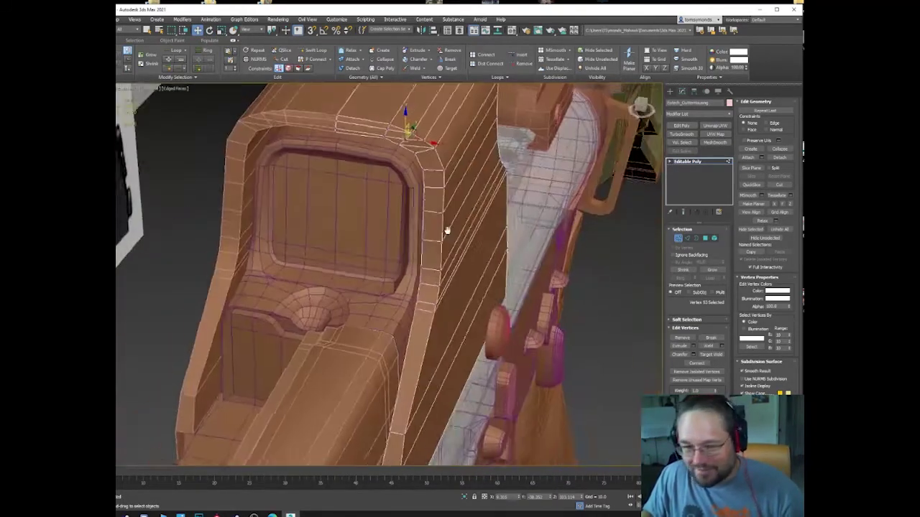
pyautogui.moveTo(406, 136); pyautogui.dragTo(423, 195, button='middle')
pyautogui.scroll(5, 430, 193)
pyautogui.scroll(-4, 447, 231)
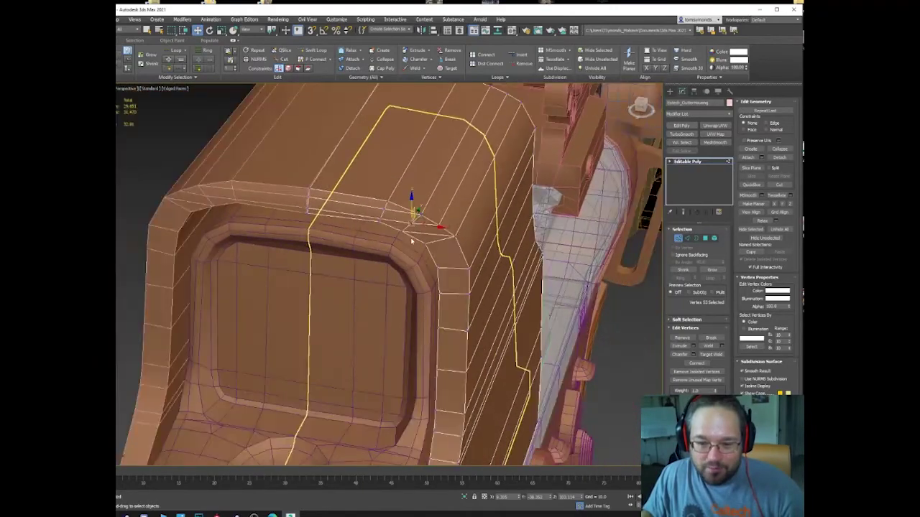
pyautogui.keyDown('alt'); pyautogui.moveTo(412, 242); pyautogui.dragTo(464, 267, button='middle'); pyautogui.keyUp('alt')
pyautogui.scroll(-3, 404, 271)
pyautogui.moveTo(464, 267); pyautogui.dragTo(474, 240, button='middle')
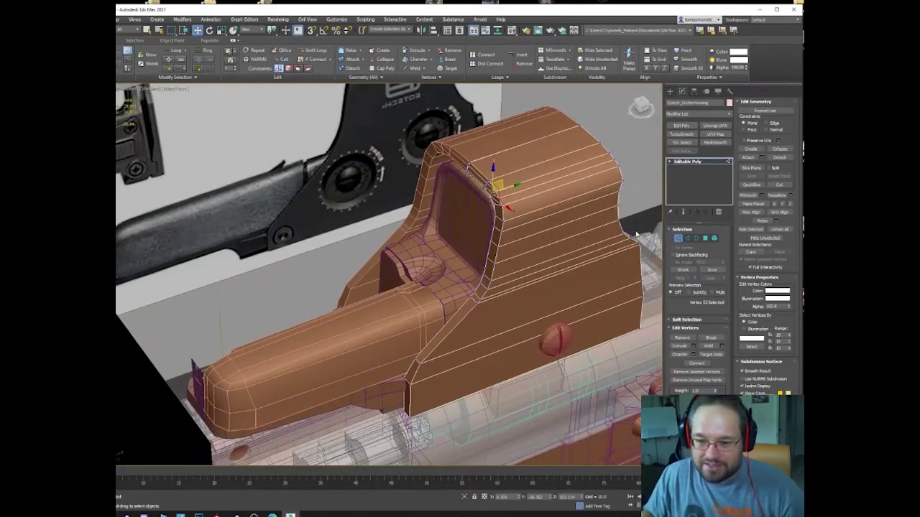
pyautogui.click(679, 237)
# Select the faceted cylinder above the blue latch on the sight's rear face for a close inspection.
pyautogui.scroll(-3, 542, 248)
pyautogui.keyDown('alt'); pyautogui.moveTo(542, 249); pyautogui.dragTo(422, 290, button='middle'); pyautogui.keyUp('alt')
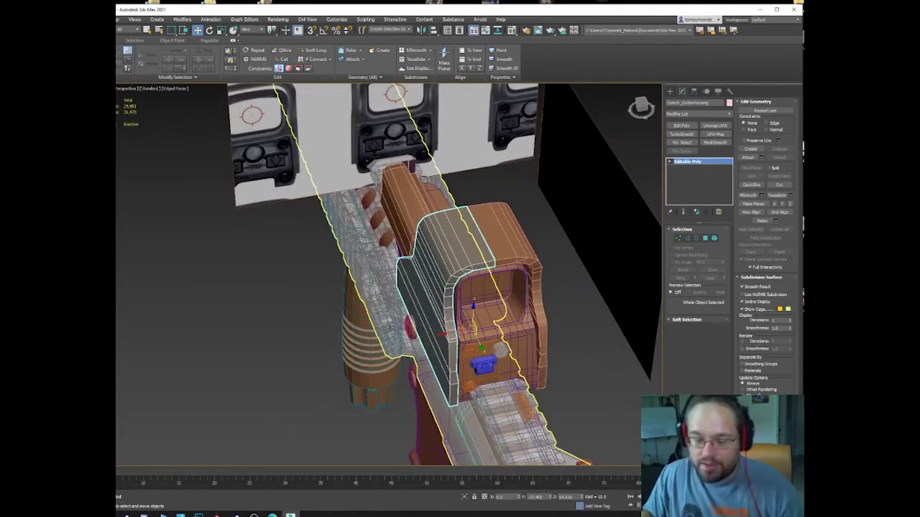
pyautogui.keyDown('alt'); pyautogui.moveTo(448, 329); pyautogui.dragTo(404, 320, button='middle'); pyautogui.keyUp('alt')
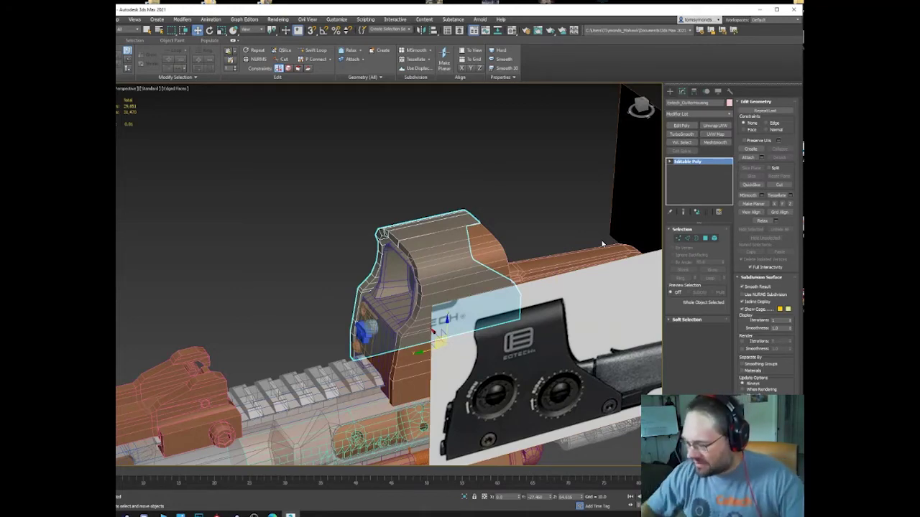
pyautogui.keyDown('alt'); pyautogui.moveTo(261, 310); pyautogui.dragTo(388, 312, button='middle'); pyautogui.keyUp('alt')
pyautogui.click(530, 323)
pyautogui.moveTo(529, 323); pyautogui.dragTo(493, 302, button='middle')
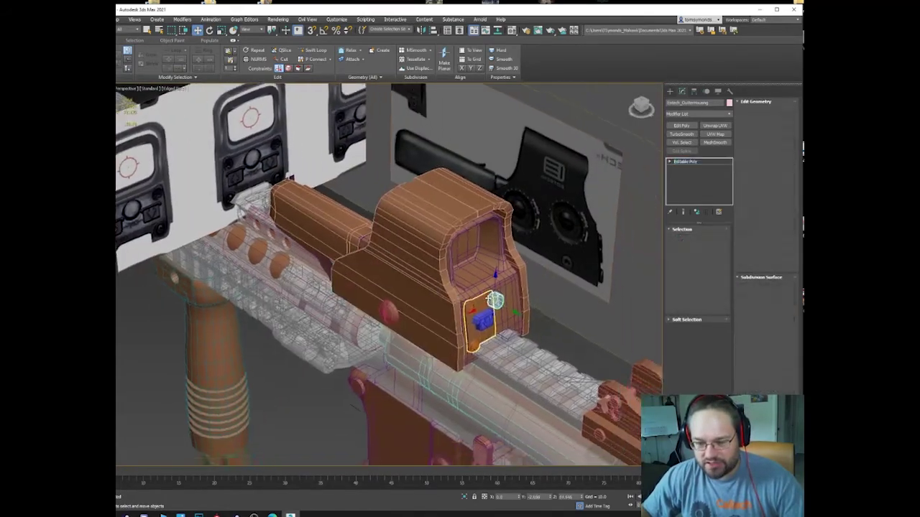
pyautogui.scroll(5, 486, 300)
pyautogui.keyDown('alt'); pyautogui.moveTo(578, 341); pyautogui.dragTo(474, 273, button='middle'); pyautogui.keyUp('alt')
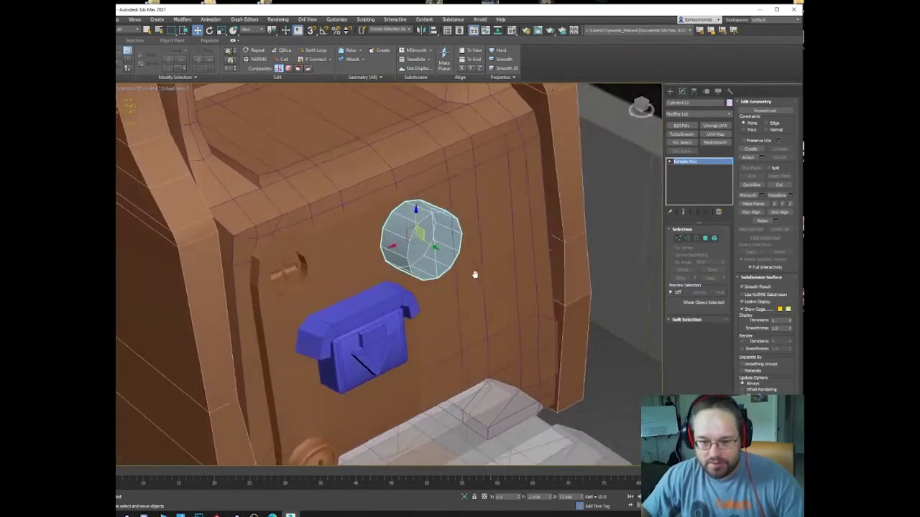
pyautogui.scroll(4, 474, 273)
pyautogui.moveTo(368, 245); pyautogui.dragTo(404, 260, button='middle')
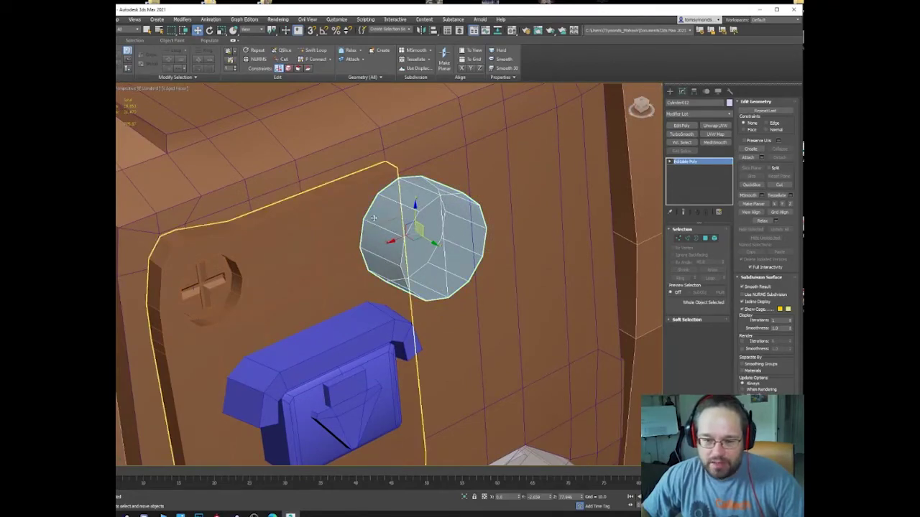
# Examine the back plate, blue latch and cylinder as separate objects by selecting each one in turn.
pyautogui.press('F3')
pyautogui.press('F3')
pyautogui.click(341, 263)
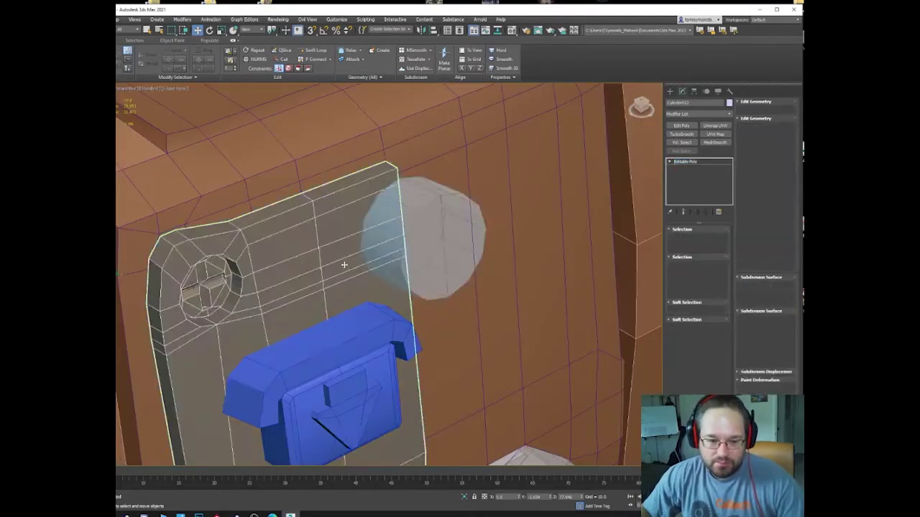
pyautogui.moveTo(341, 263)
pyautogui.keyDown('alt'); pyautogui.mouseDown(button='middle')
pyautogui.moveTo(373, 261)
pyautogui.moveTo(332, 263)
pyautogui.moveTo(427, 164)
pyautogui.moveTo(386, 197)
pyautogui.moveTo(404, 300)
pyautogui.mouseUp(button='middle'); pyautogui.keyUp('alt')
pyautogui.click(394, 284)
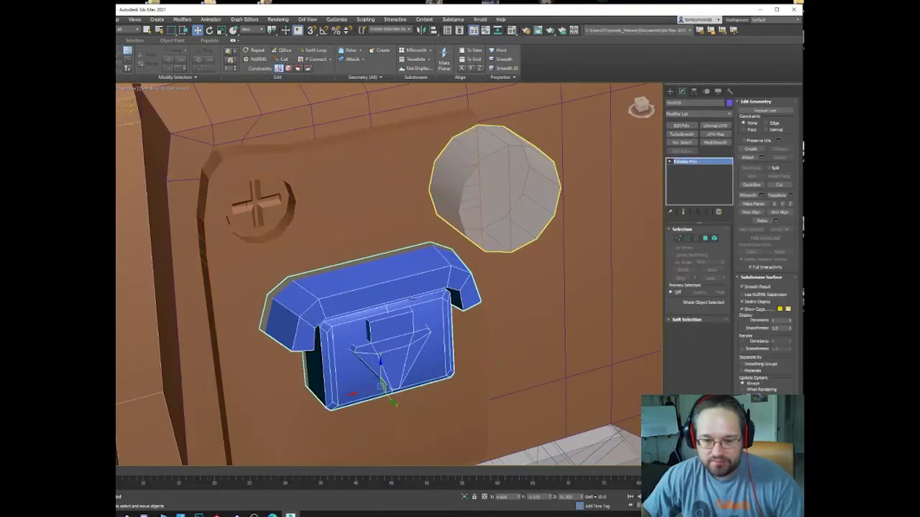
pyautogui.click(489, 210)
pyautogui.moveTo(374, 332); pyautogui.dragTo(378, 247, button='middle')
pyautogui.scroll(-6, 377, 247)
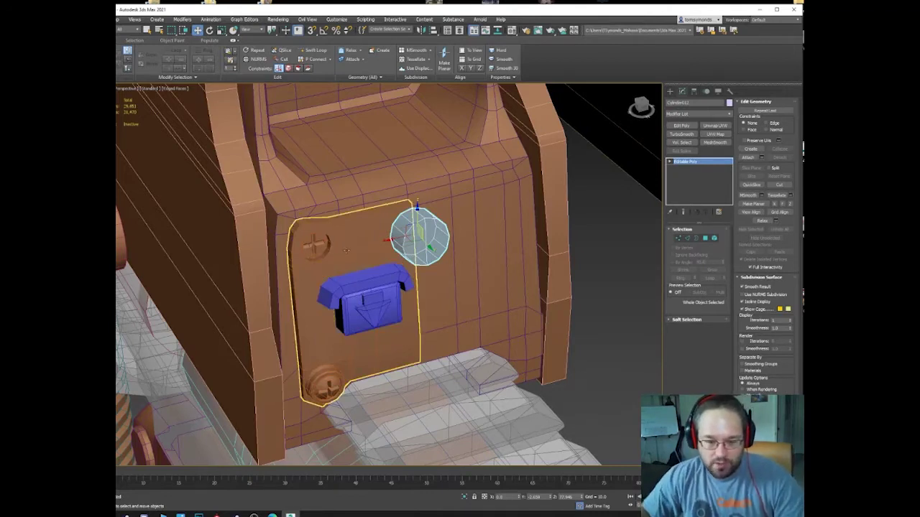
# Examine how the back plate and cylinder meet each other and the surrounding housing.
pyautogui.click(346, 250)
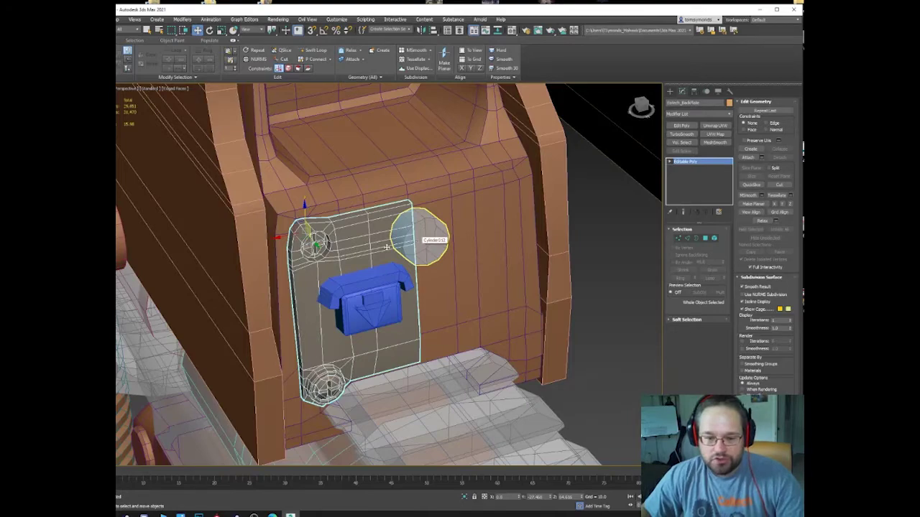
pyautogui.scroll(3, 381, 248)
pyautogui.click(465, 195)
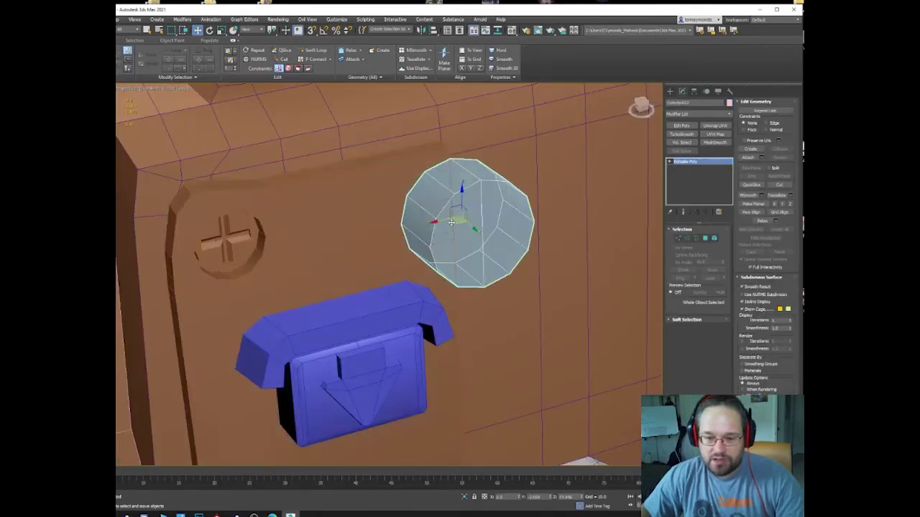
pyautogui.keyDown('alt'); pyautogui.moveTo(465, 195); pyautogui.dragTo(341, 194, button='middle'); pyautogui.keyUp('alt')
pyautogui.click(327, 200)
pyautogui.keyDown('alt'); pyautogui.moveTo(345, 130); pyautogui.dragTo(384, 298, button='middle'); pyautogui.keyUp('alt')
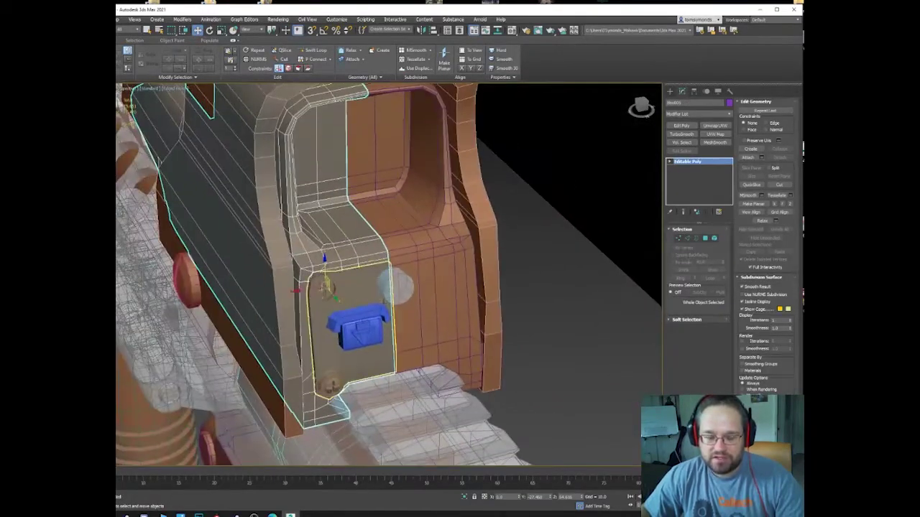
pyautogui.scroll(5, 381, 299)
pyautogui.click(362, 241)
pyautogui.click(423, 231)
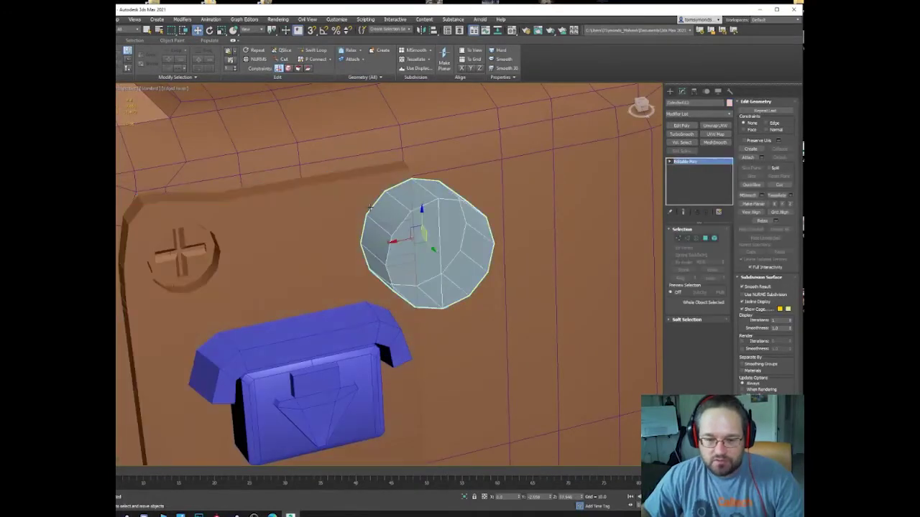
pyautogui.hotkey('ctrl', 'z')
# Isolate the back plate, the blue latch and the cylinder by hiding all other parts of the rifle.
pyautogui.keyDown('alt'); pyautogui.moveTo(366, 234); pyautogui.dragTo(436, 243, button='middle'); pyautogui.keyUp('alt')
pyautogui.click(265, 251)
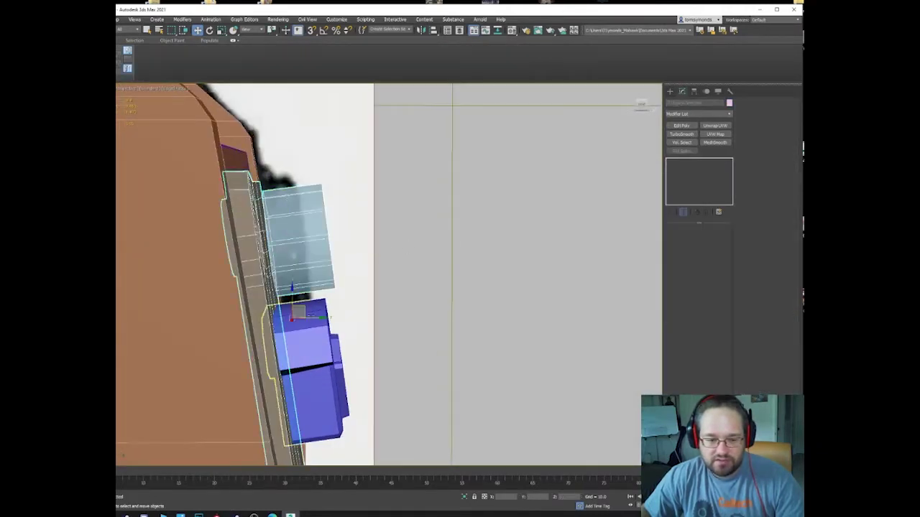
pyautogui.click(306, 319)
pyautogui.rightClick(305, 248)
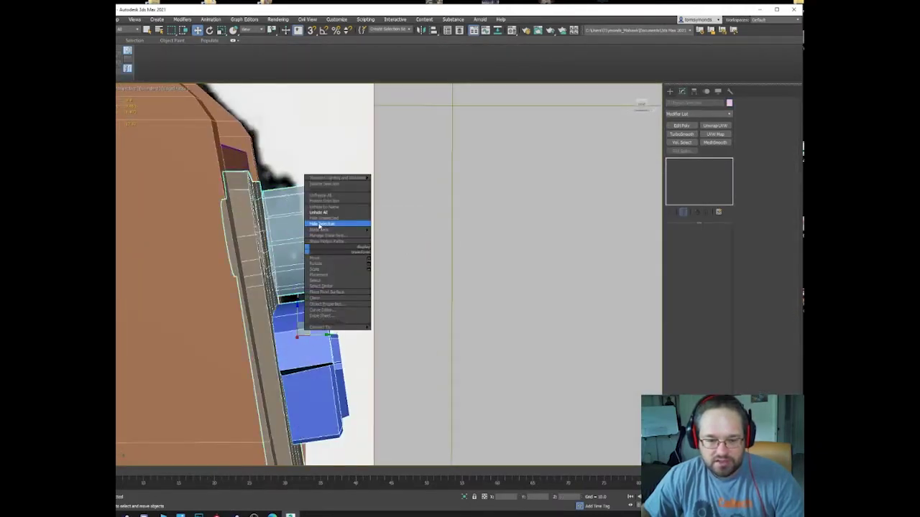
pyautogui.click(320, 225)
pyautogui.keyDown('alt'); pyautogui.moveTo(287, 261); pyautogui.dragTo(395, 269, button='middle'); pyautogui.keyUp('alt')
pyautogui.click(601, 335)
# Compare the isolated back plate with the cylinder and check from the side how the two overlap.
pyautogui.click(464, 276)
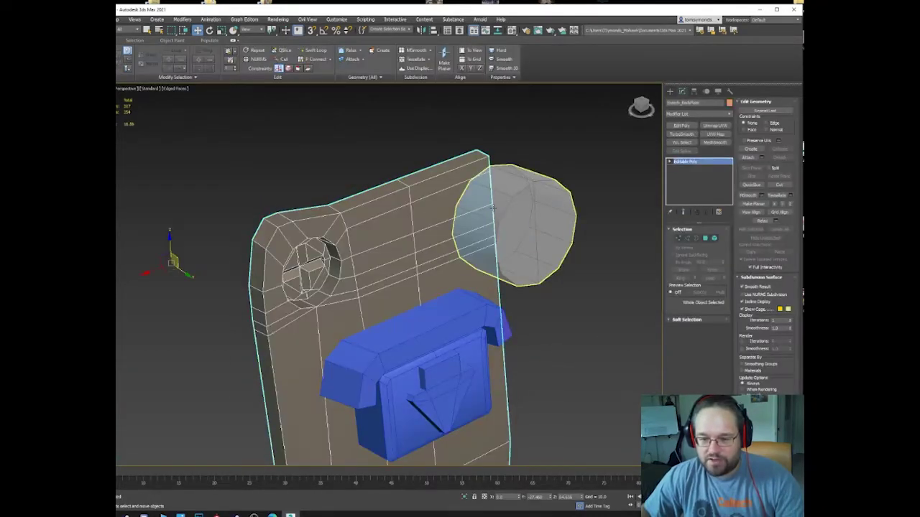
pyautogui.click(492, 207)
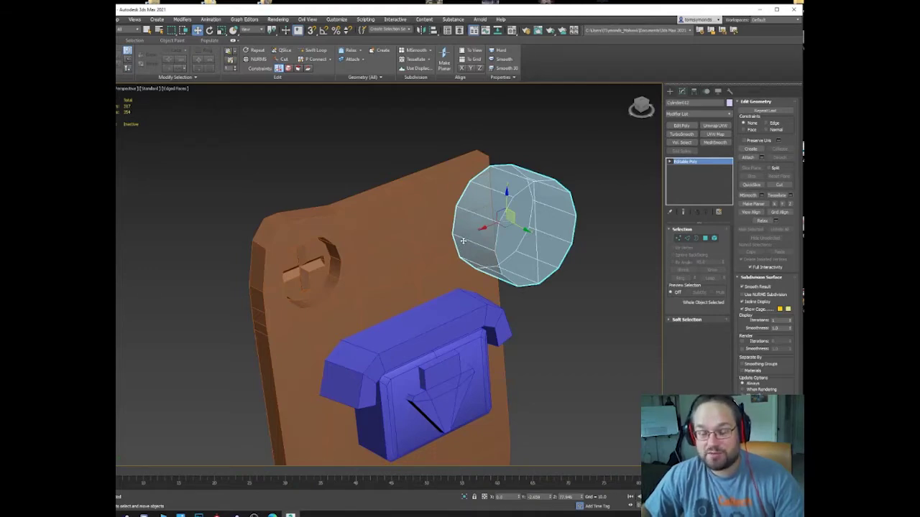
pyautogui.keyDown('alt'); pyautogui.moveTo(462, 241); pyautogui.dragTo(442, 235, button='middle'); pyautogui.keyUp('alt')
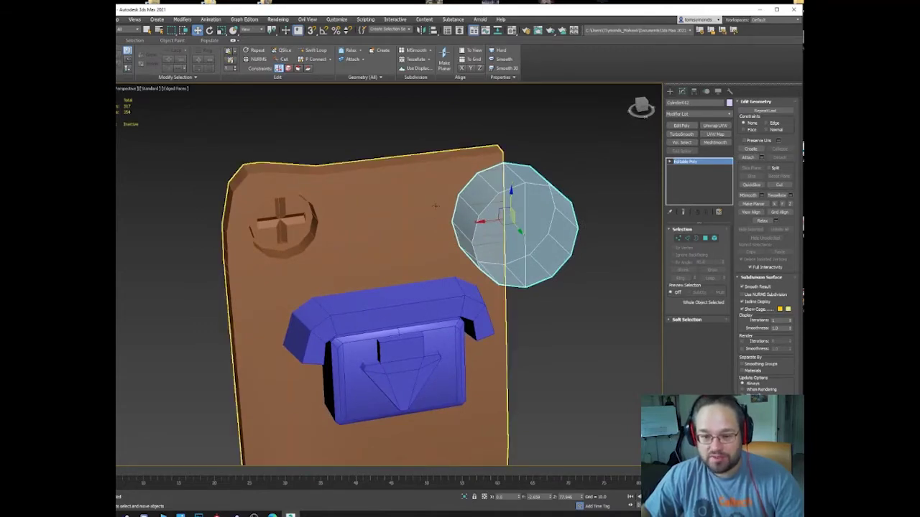
pyautogui.click(437, 206)
pyautogui.click(515, 196)
pyautogui.keyDown('alt'); pyautogui.moveTo(514, 195); pyautogui.dragTo(456, 148, button='middle'); pyautogui.keyUp('alt')
pyautogui.keyDown('alt'); pyautogui.moveTo(537, 202); pyautogui.dragTo(550, 183, button='middle'); pyautogui.keyUp('alt')
# Try a slight rotation of the cylinder against the back plate and undo it.
pyautogui.press('e')
pyautogui.moveTo(520, 206); pyautogui.dragTo(516, 207)
pyautogui.hotkey('ctrl', 'z')
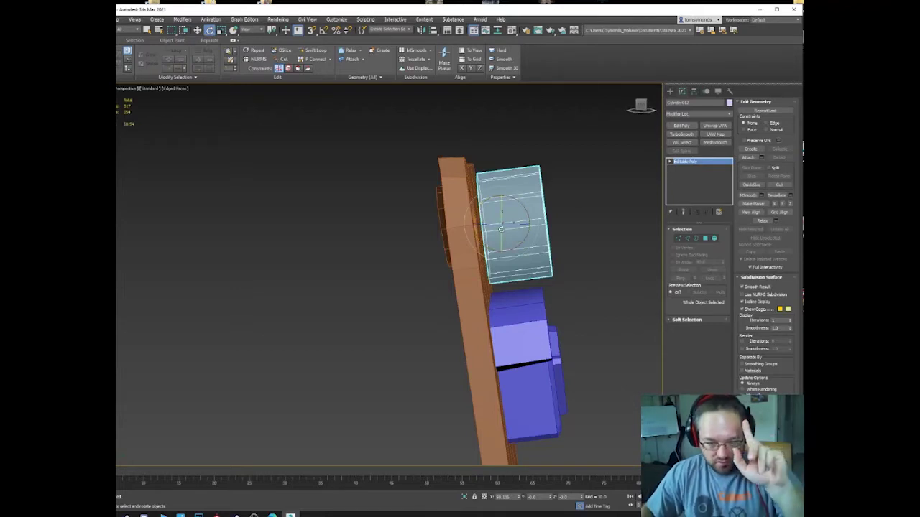
pyautogui.moveTo(503, 226)
pyautogui.keyDown('alt'); pyautogui.mouseDown(button='middle')
pyautogui.moveTo(517, 225)
pyautogui.moveTo(508, 243)
pyautogui.mouseUp(button='middle'); pyautogui.keyUp('alt')
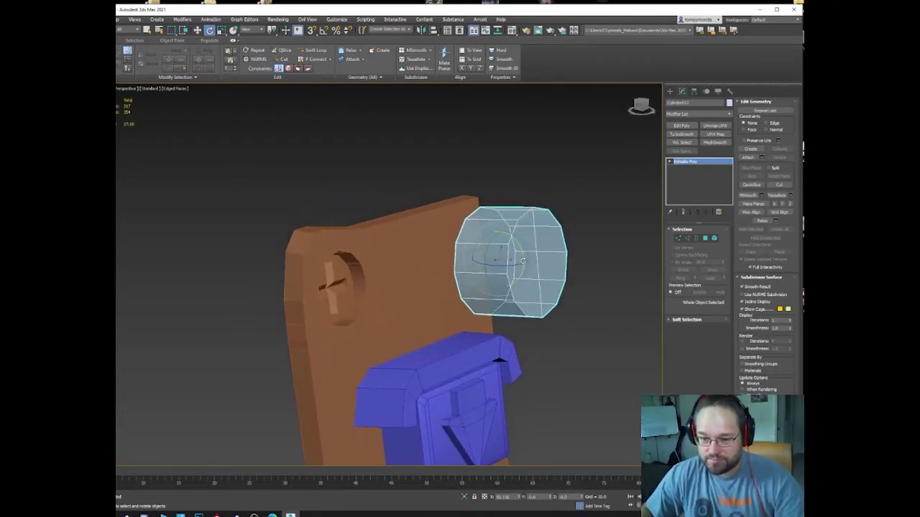
# Inspect the cylinder's edges and check its end near the back plate for an open border.
pyautogui.press('1')
pyautogui.press('2')
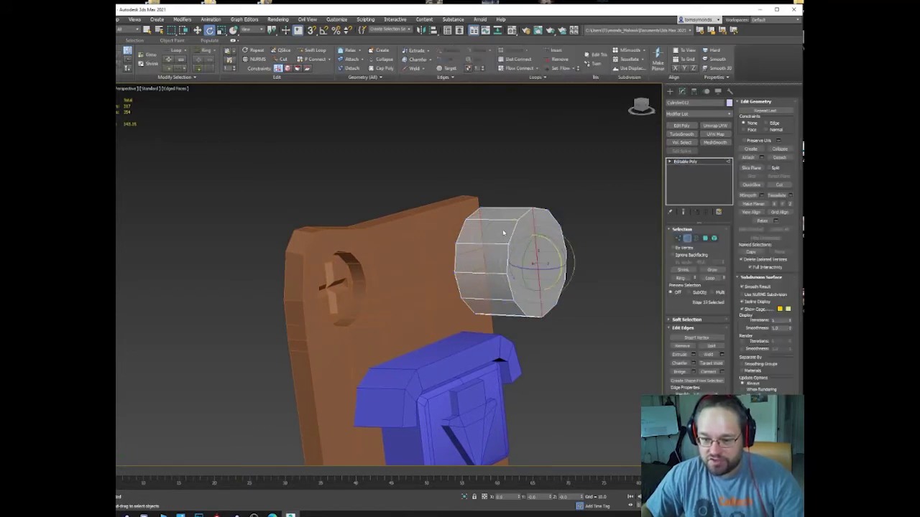
pyautogui.scroll(10, 511, 233)
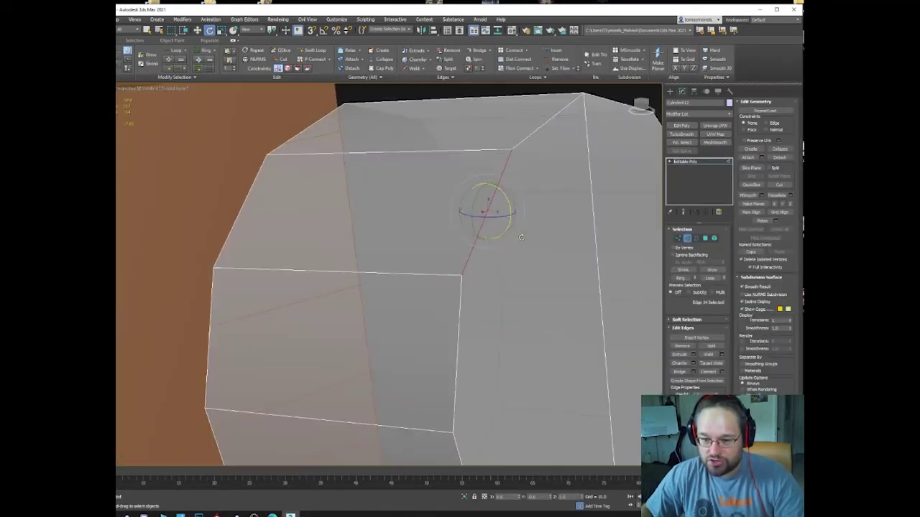
pyautogui.press('w')
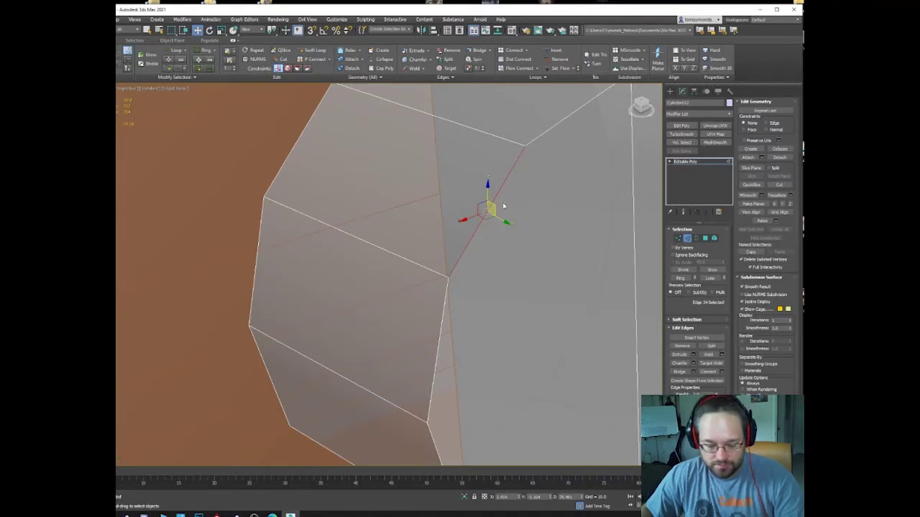
pyautogui.press('3')
pyautogui.scroll(-6, 432, 248)
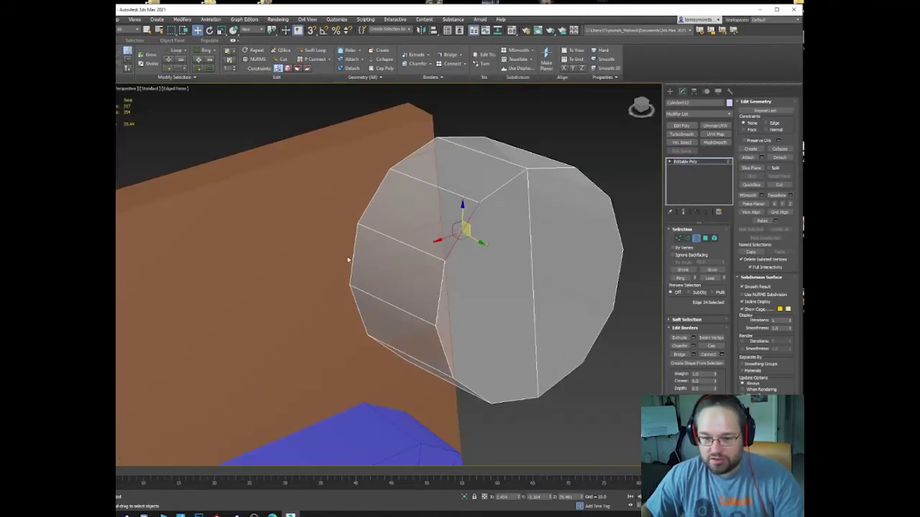
pyautogui.click(359, 252)
pyautogui.keyDown('alt'); pyautogui.moveTo(360, 251); pyautogui.dragTo(460, 237, button='middle'); pyautogui.keyUp('alt')
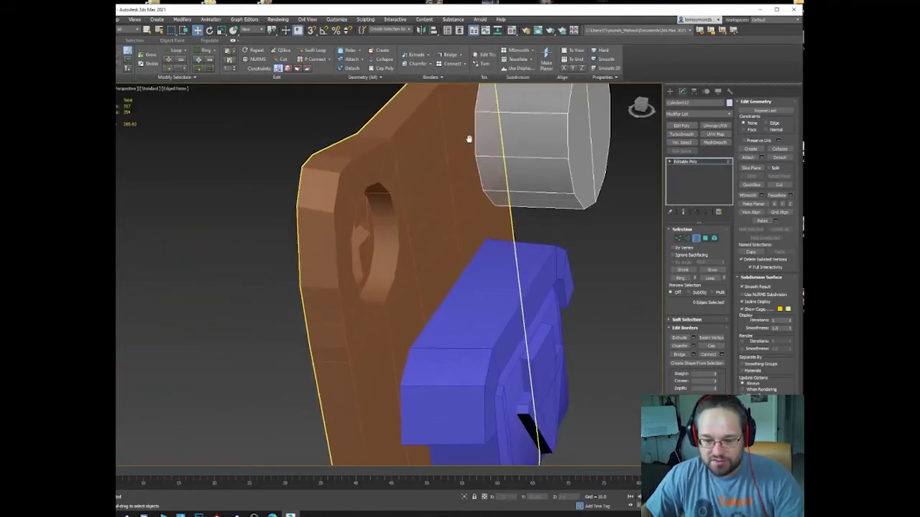
# Switch from the cylinder to the back plate and select the open border on its rear side.
pyautogui.click(688, 163)
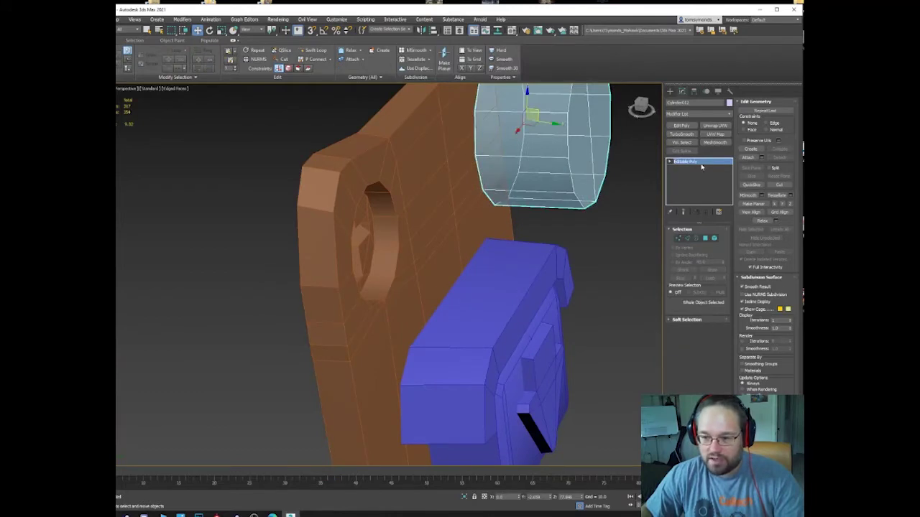
pyautogui.press('3')
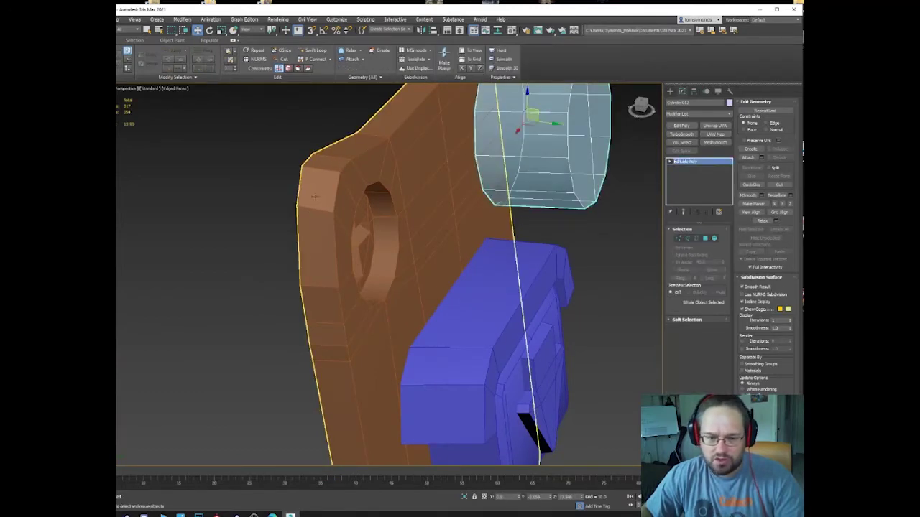
pyautogui.click(316, 196)
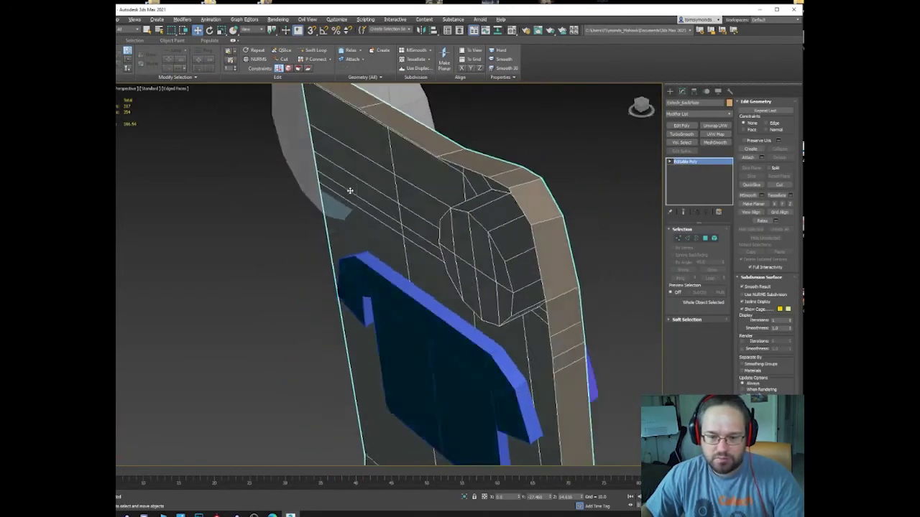
pyautogui.keyDown('alt'); pyautogui.moveTo(349, 191); pyautogui.dragTo(467, 142, button='middle'); pyautogui.keyUp('alt')
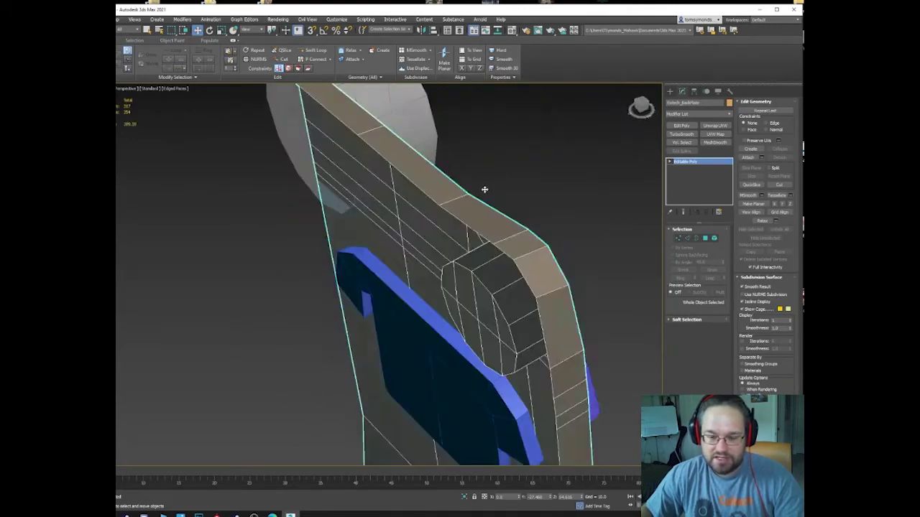
pyautogui.keyDown('alt'); pyautogui.moveTo(484, 189); pyautogui.dragTo(493, 188, button='middle'); pyautogui.keyUp('alt')
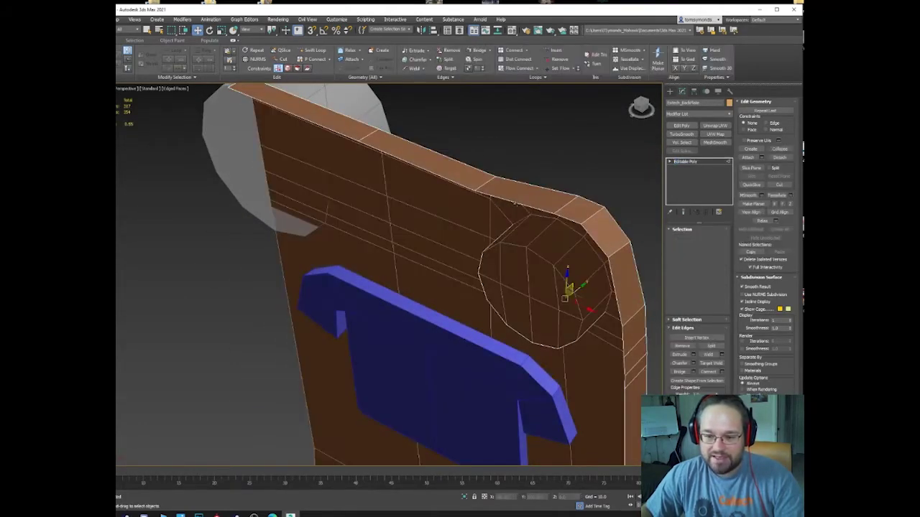
pyautogui.click(462, 405)
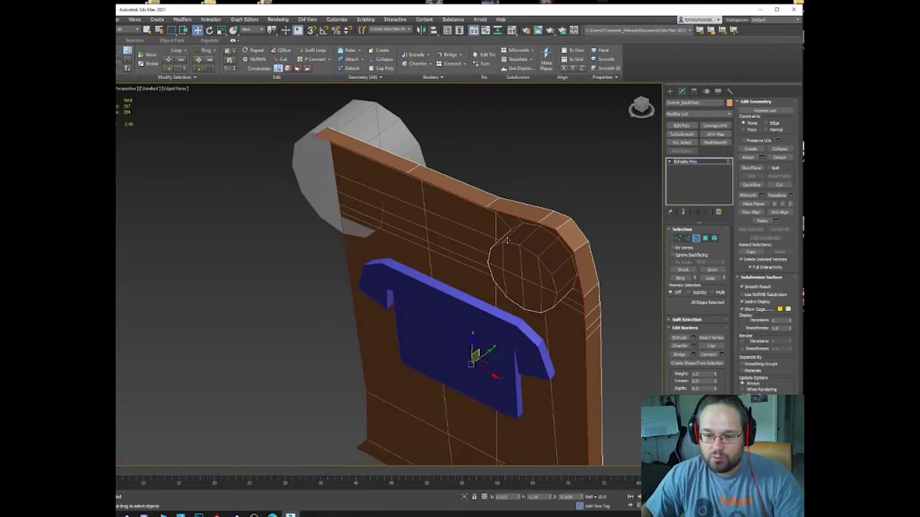
# Inspect the back plate's rear and front faces, clear its element selection and return to whole-object level.
pyautogui.moveTo(506, 241); pyautogui.dragTo(475, 183, button='middle')
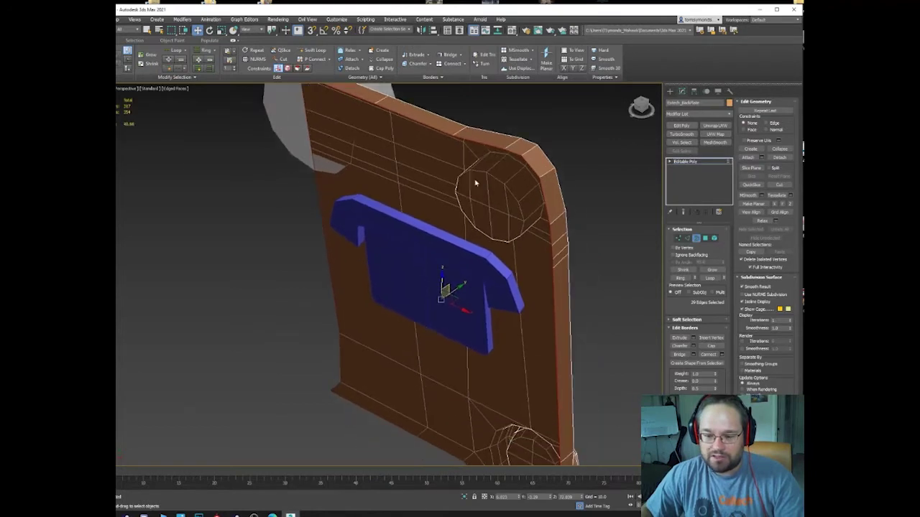
pyautogui.keyDown('alt'); pyautogui.moveTo(554, 438); pyautogui.dragTo(488, 350, button='middle'); pyautogui.keyUp('alt')
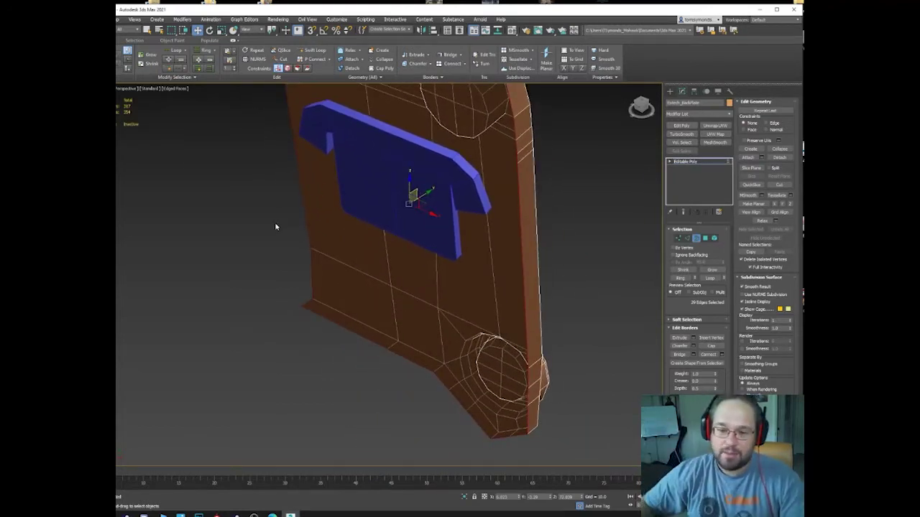
pyautogui.keyDown('alt'); pyautogui.moveTo(543, 211); pyautogui.dragTo(445, 208, button='middle'); pyautogui.keyUp('alt')
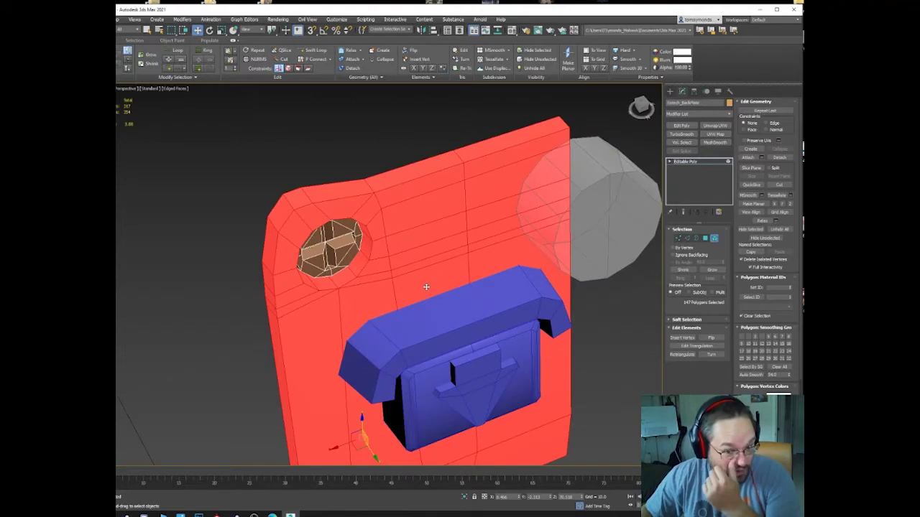
pyautogui.click(573, 347)
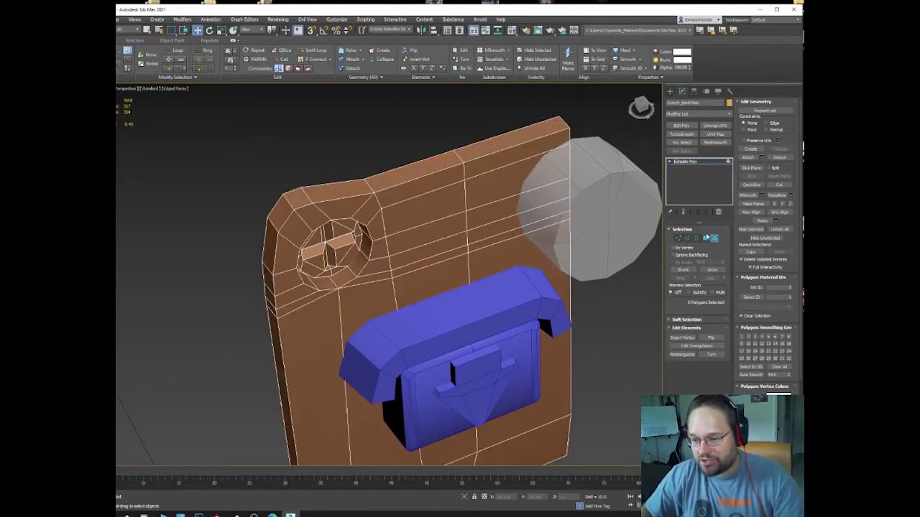
pyautogui.click(714, 239)
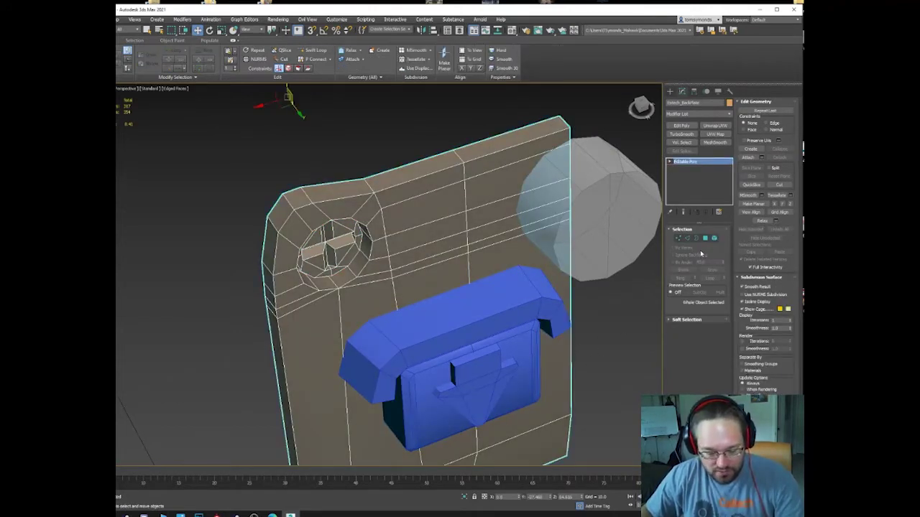
# Try rotating the whole back plate about its pivot and undo the rotation.
pyautogui.press('e')
pyautogui.press('r')
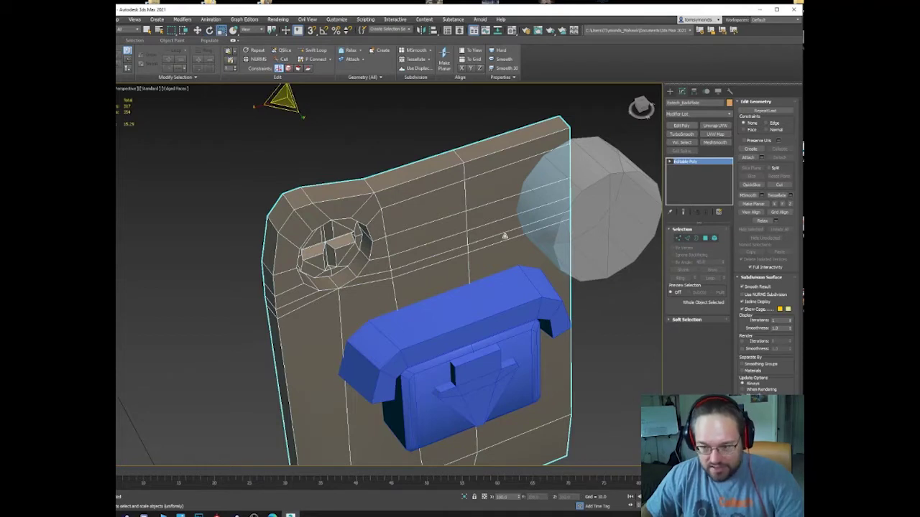
pyautogui.moveTo(448, 243); pyautogui.dragTo(374, 286, button='middle')
pyautogui.press('q')
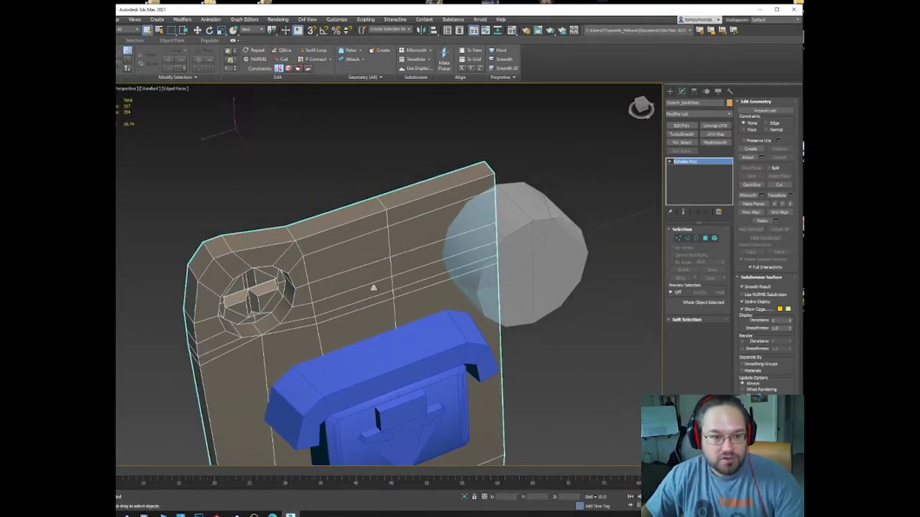
pyautogui.press('w')
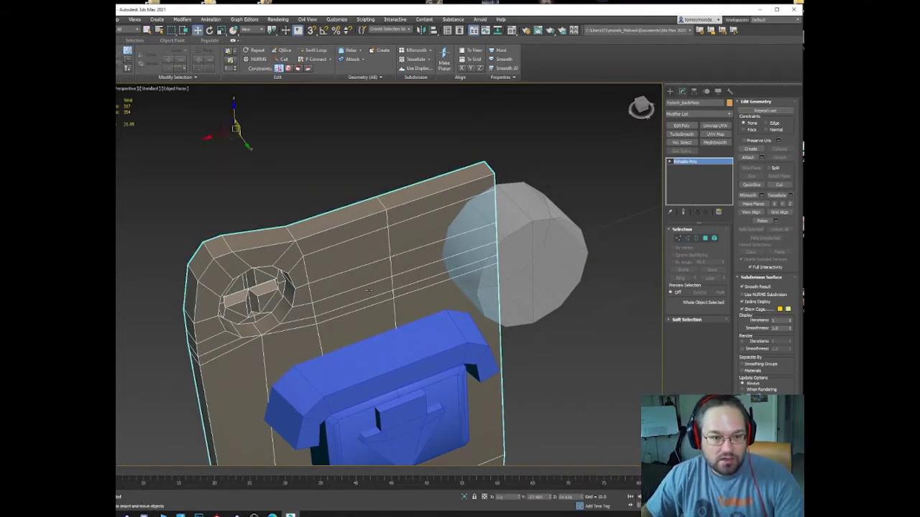
pyautogui.moveTo(230, 146)
pyautogui.keyDown('alt'); pyautogui.mouseDown(button='middle')
pyautogui.moveTo(287, 149)
pyautogui.moveTo(223, 142)
pyautogui.mouseUp(button='middle'); pyautogui.keyUp('alt')
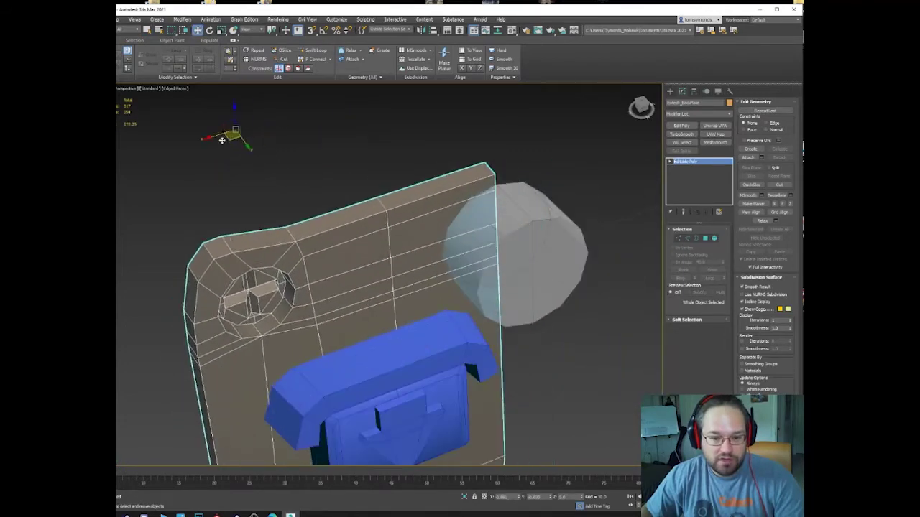
pyautogui.press('e')
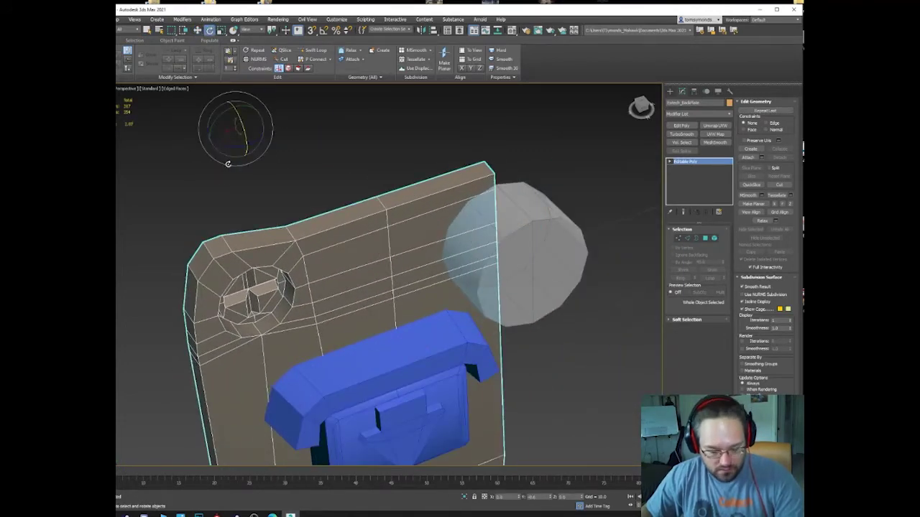
pyautogui.moveTo(229, 148); pyautogui.dragTo(257, 145)
pyautogui.hotkey('ctrl', 'z')
# Select the cylinder overlapping the back plate's edge and try rotating and scaling it slightly.
pyautogui.click(476, 206)
pyautogui.moveTo(496, 233); pyautogui.dragTo(509, 257)
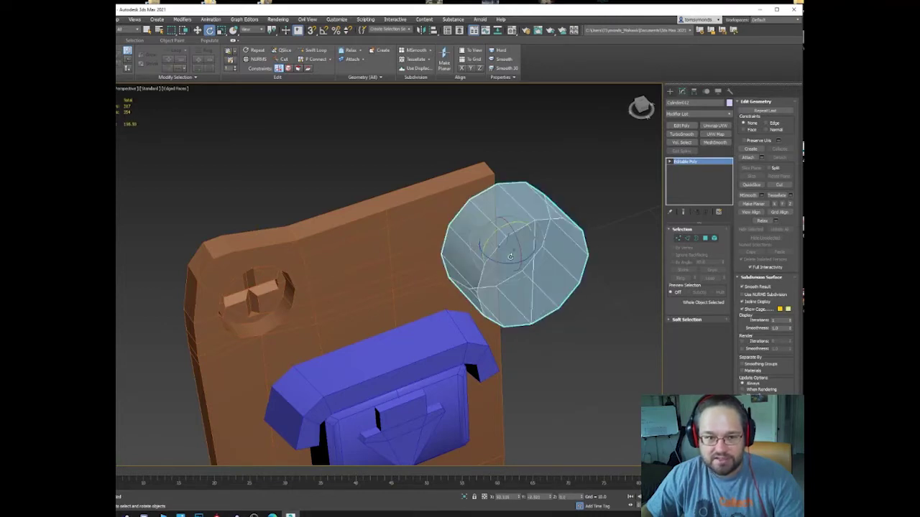
pyautogui.press('r')
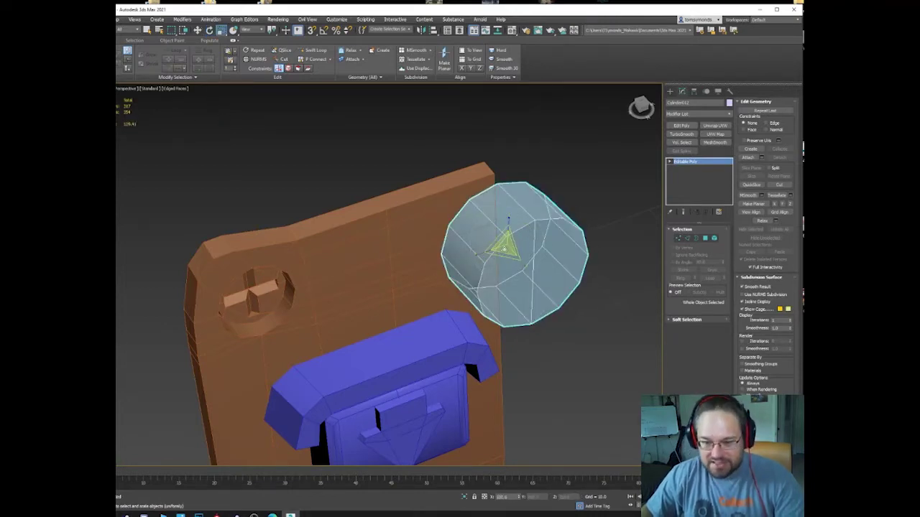
pyautogui.moveTo(506, 246)
pyautogui.mouseDown()
pyautogui.moveTo(510, 201)
pyautogui.moveTo(513, 268)
pyautogui.moveTo(510, 183)
pyautogui.moveTo(503, 238)
pyautogui.mouseUp()
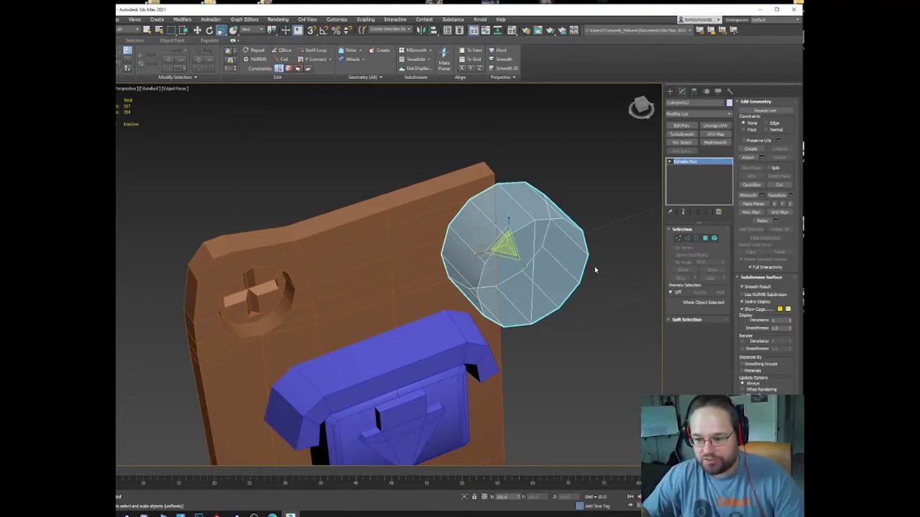
# Straighten the cylinder by setting its absolute world Y rotation to 0.
pyautogui.keyDown('alt'); pyautogui.moveTo(487, 267); pyautogui.dragTo(479, 229, button='middle'); pyautogui.keyUp('alt')
pyautogui.press('e')
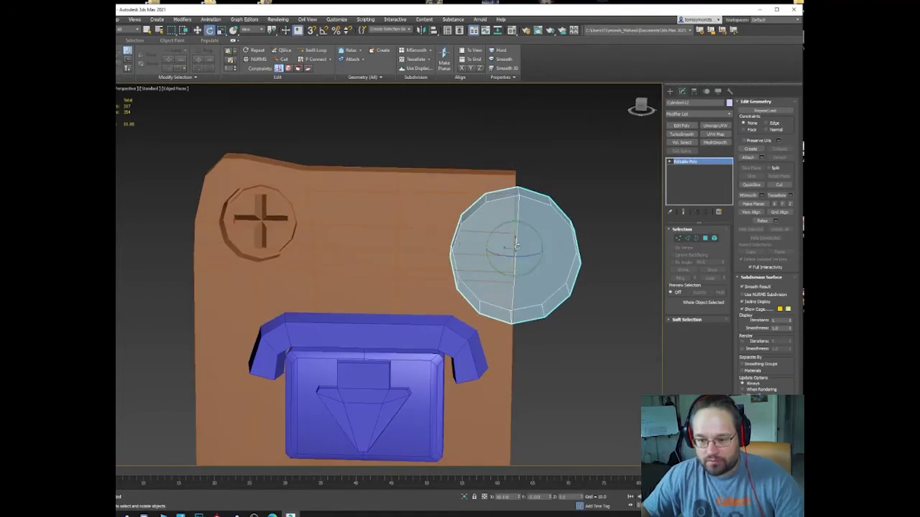
pyautogui.scroll(4, 526, 246)
pyautogui.keyDown('alt'); pyautogui.moveTo(526, 246); pyautogui.dragTo(526, 257, button='middle'); pyautogui.keyUp('alt')
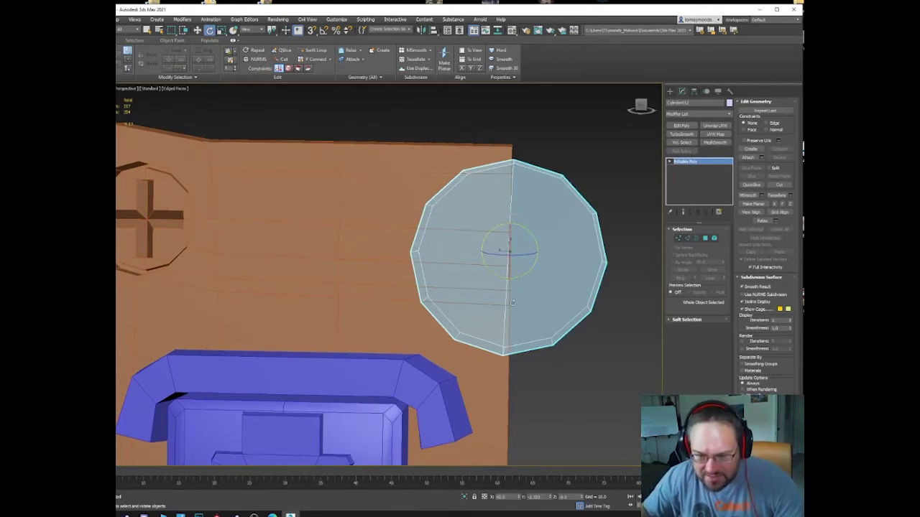
pyautogui.rightClick(209, 30)
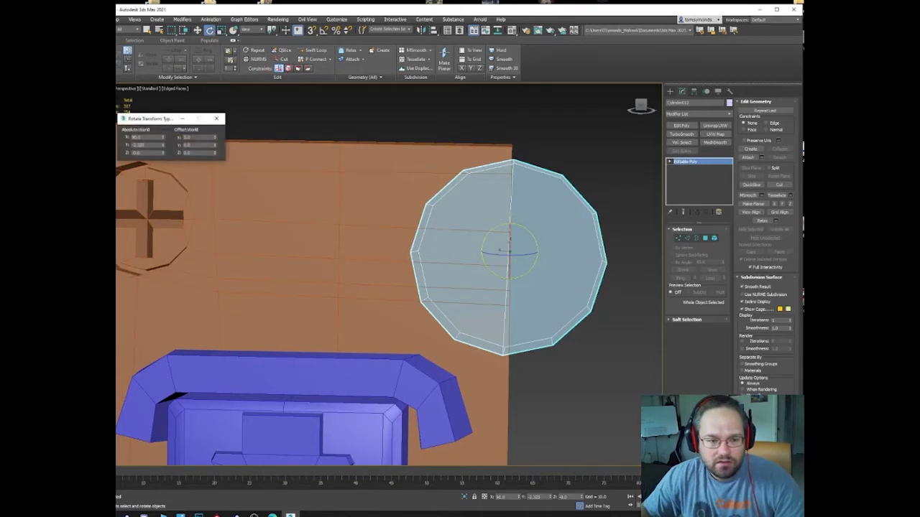
pyautogui.doubleClick(154, 144)
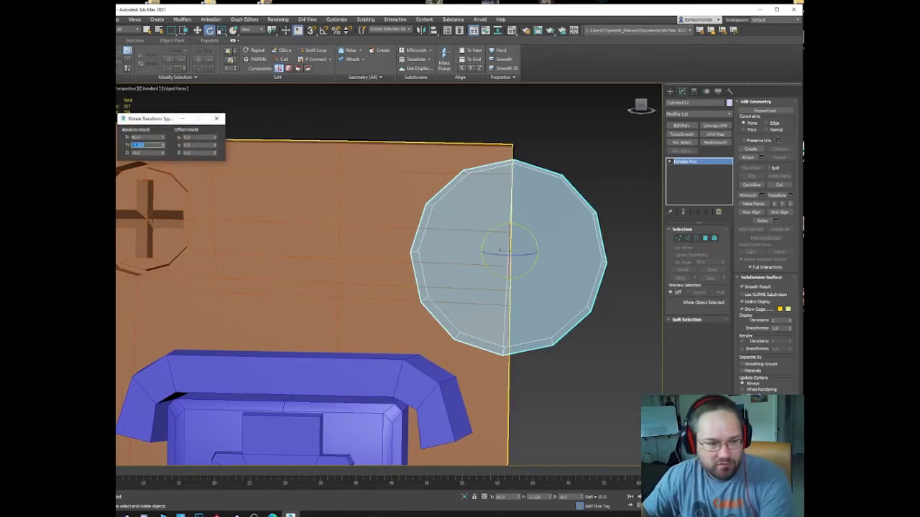
pyautogui.write('0')
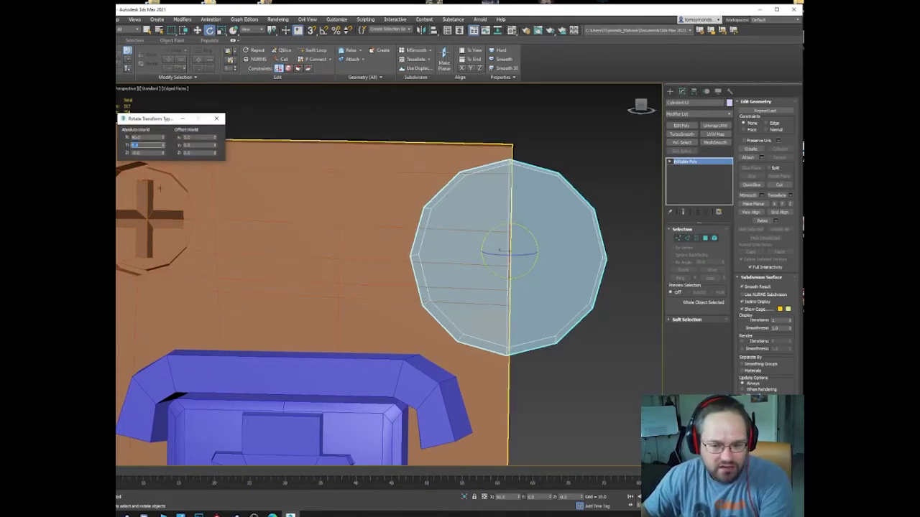
pyautogui.moveTo(562, 265)
pyautogui.keyDown('alt'); pyautogui.mouseDown(button='middle')
pyautogui.moveTo(552, 270)
pyautogui.moveTo(565, 267)
pyautogui.mouseUp(button='middle'); pyautogui.keyUp('alt')
pyautogui.click(217, 119)
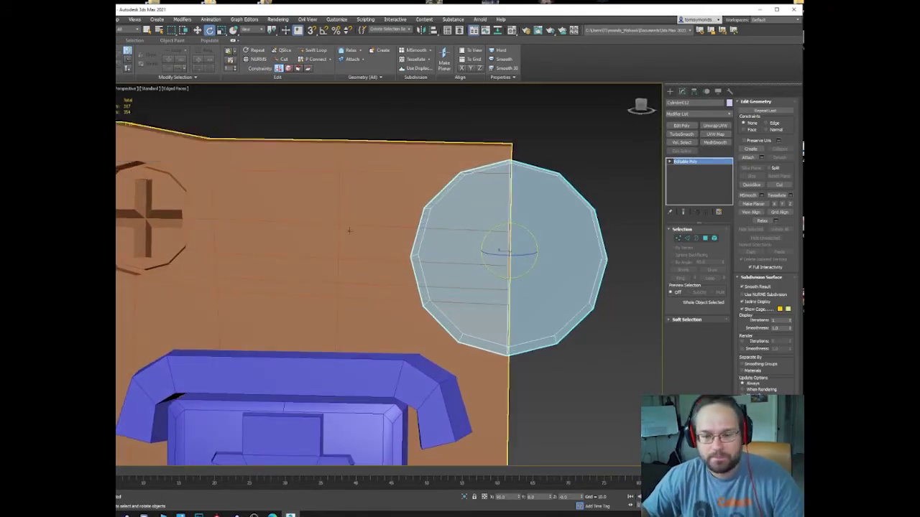
# Select the back plate and cut edges into its face around the upper part of the cylinder's outline, starting at the plate's side edge.
pyautogui.moveTo(349, 231)
pyautogui.keyDown('alt'); pyautogui.mouseDown(button='middle')
pyautogui.moveTo(370, 235)
pyautogui.moveTo(353, 237)
pyautogui.mouseUp(button='middle'); pyautogui.keyUp('alt')
pyautogui.click(442, 170)
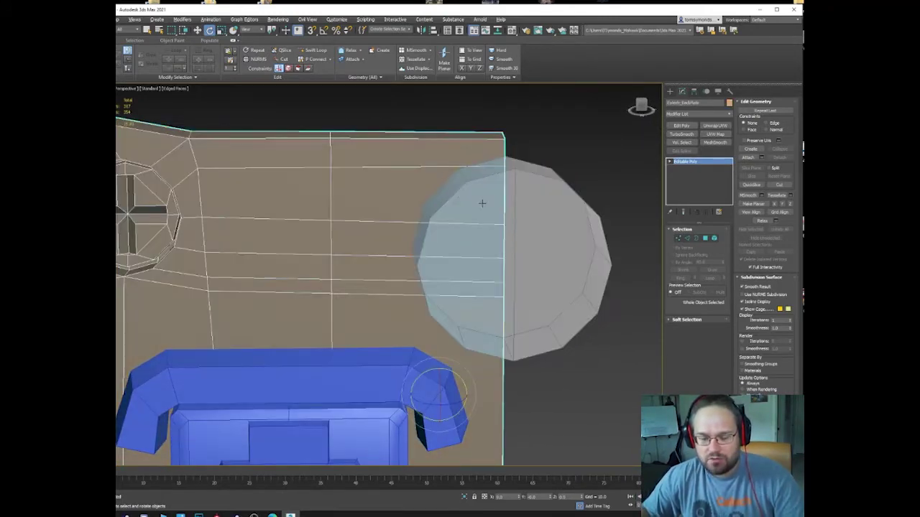
pyautogui.rightClick(529, 142)
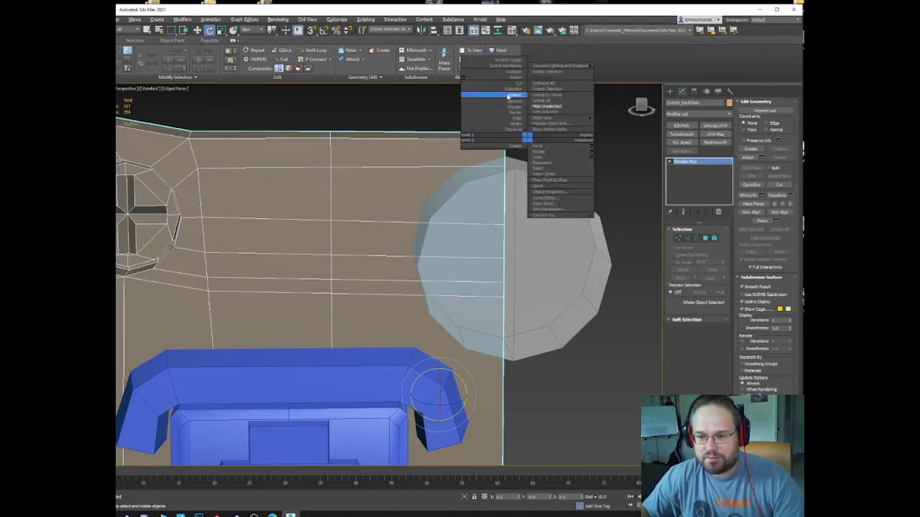
pyautogui.click(514, 86)
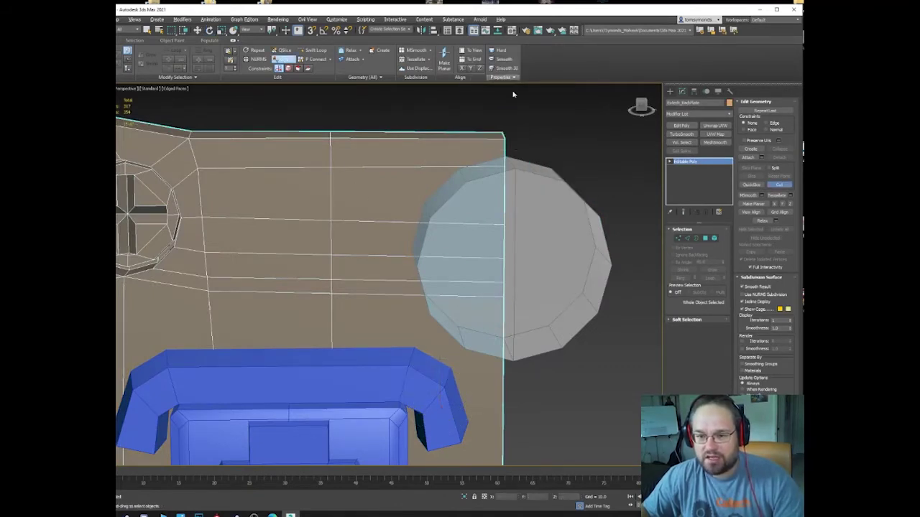
pyautogui.click(507, 153)
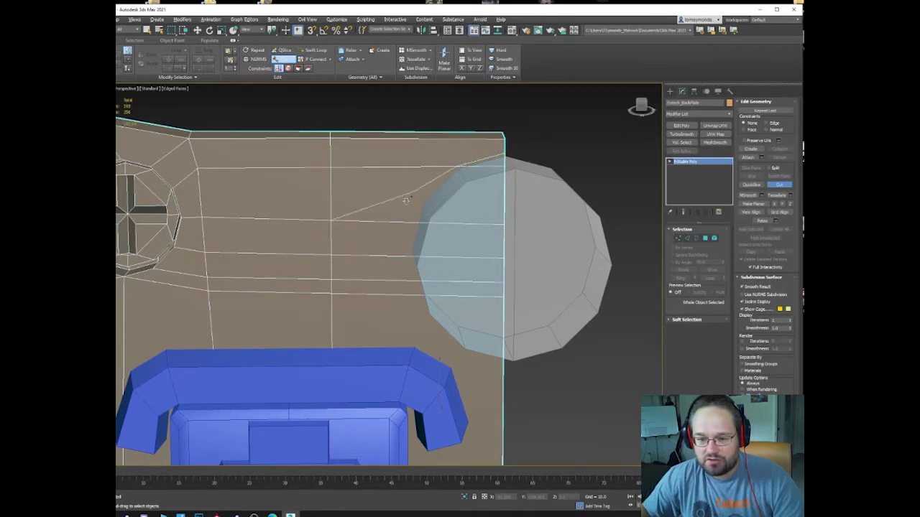
pyautogui.click(420, 201)
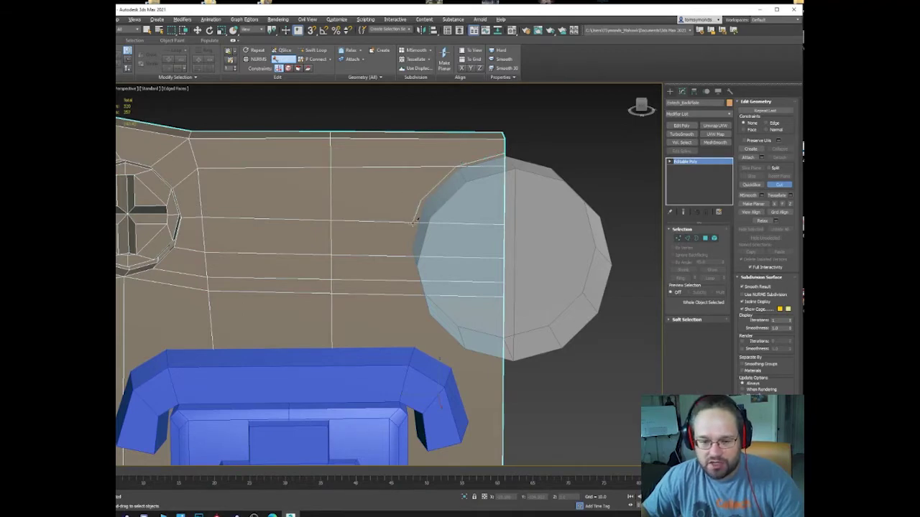
pyautogui.click(413, 223)
# Continue the cut around the lower part of the cylinder's outline back to the plate's side edge and finish cutting.
pyautogui.keyDown('alt'); pyautogui.moveTo(414, 251); pyautogui.dragTo(411, 241, button='middle'); pyautogui.keyUp('alt')
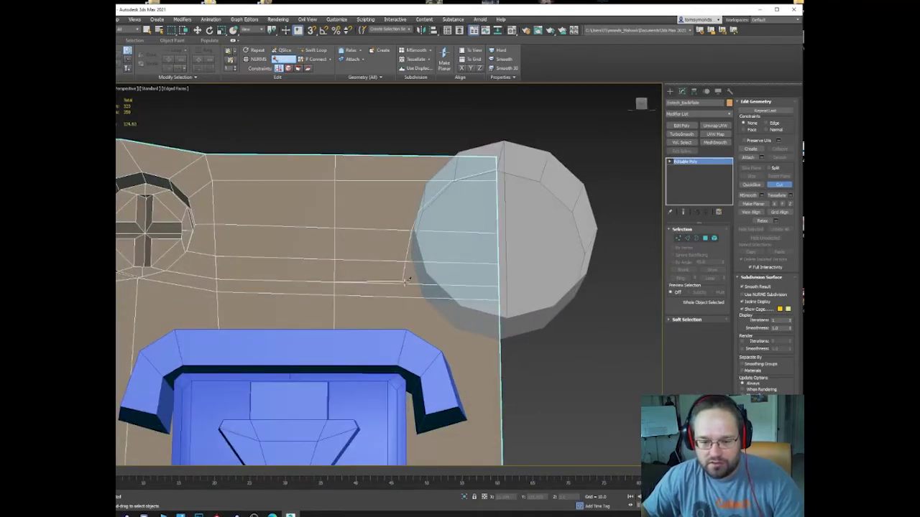
pyautogui.keyDown('alt'); pyautogui.moveTo(407, 280); pyautogui.dragTo(414, 276, button='middle'); pyautogui.keyUp('alt')
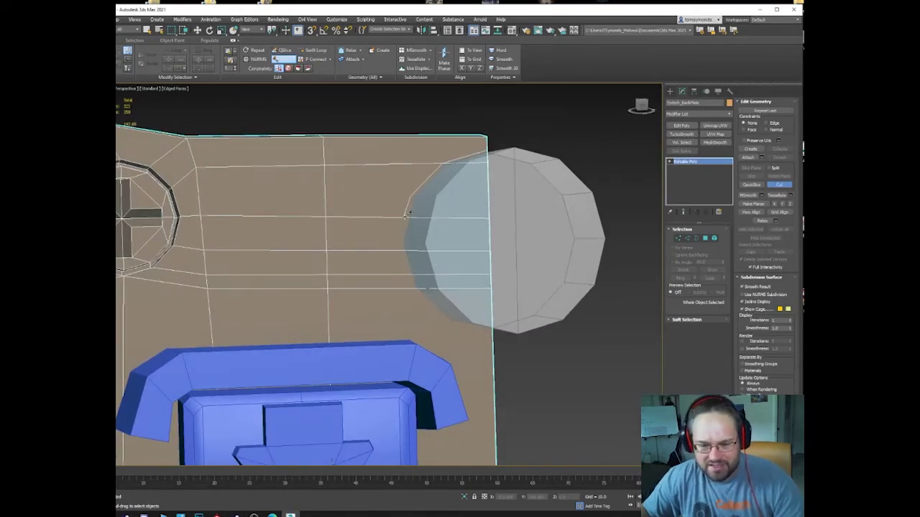
pyautogui.click(398, 244)
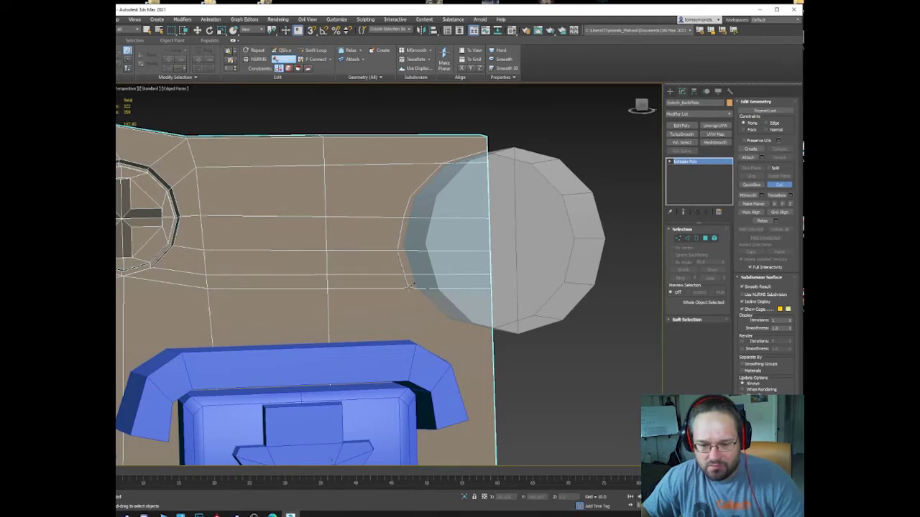
pyautogui.click(409, 288)
pyautogui.click(445, 321)
pyautogui.keyDown('alt'); pyautogui.moveTo(445, 321); pyautogui.dragTo(400, 206, button='middle'); pyautogui.keyUp('alt')
pyautogui.press('e')
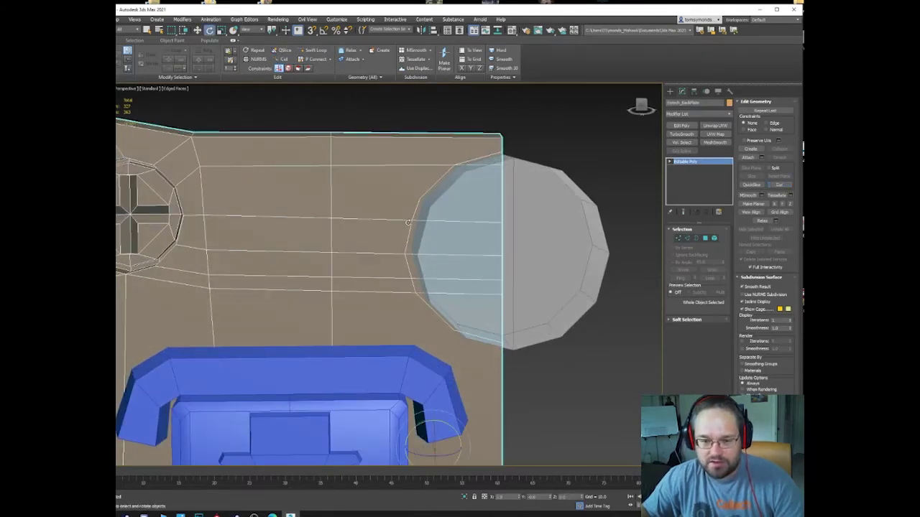
# Check the polygon between the plate's middle vertical edge and the upper part of the new curved cut.
pyautogui.press('1')
pyautogui.rightClick(337, 188)
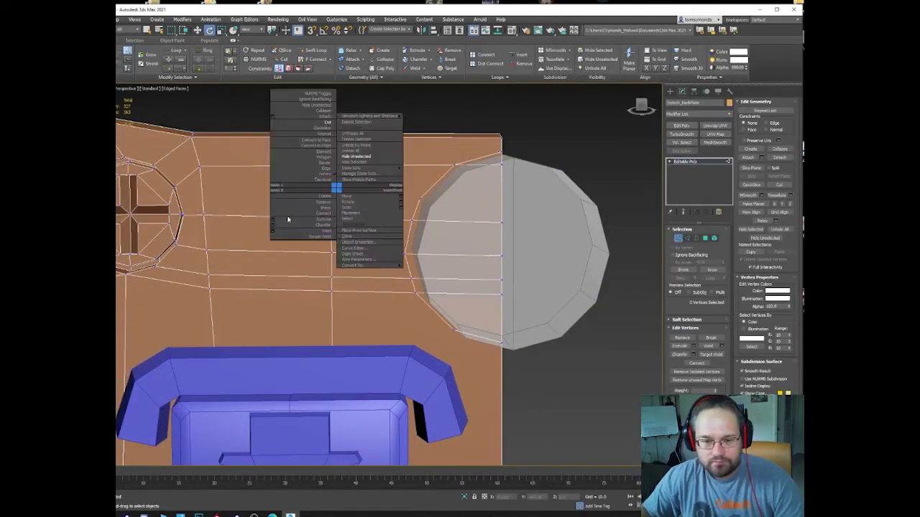
pyautogui.press('4')
pyautogui.click(408, 184)
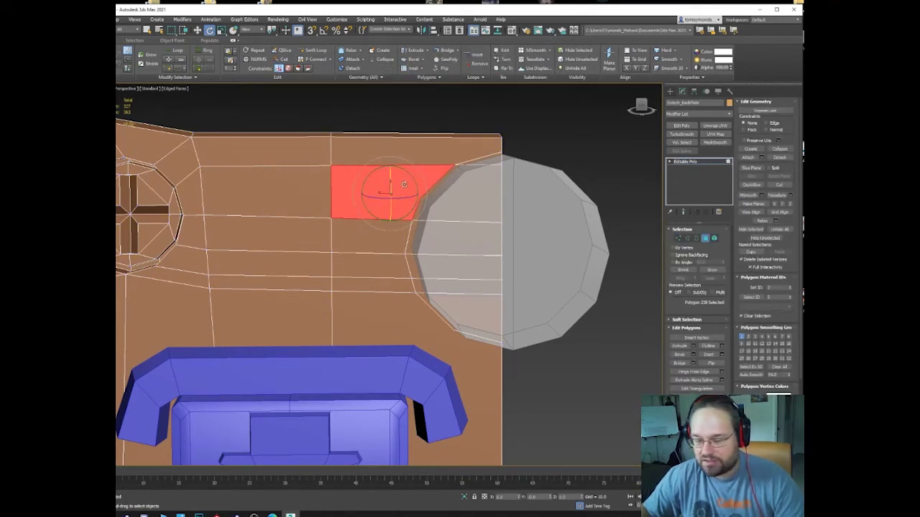
pyautogui.click(526, 113)
# Cut edges from the curve's upper-side corner to a new point inside the adjacent polygon, then to the plate's top edge and middle vertical edge.
pyautogui.rightClick(488, 191)
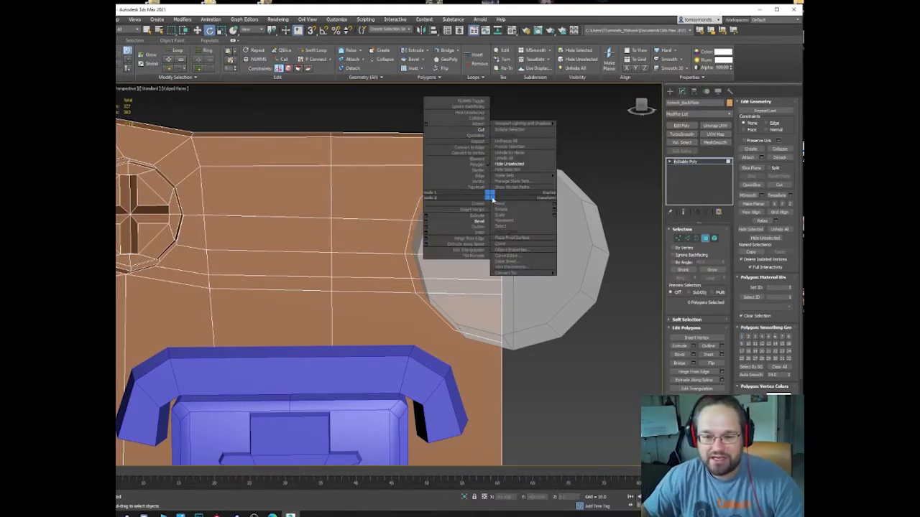
pyautogui.click(467, 130)
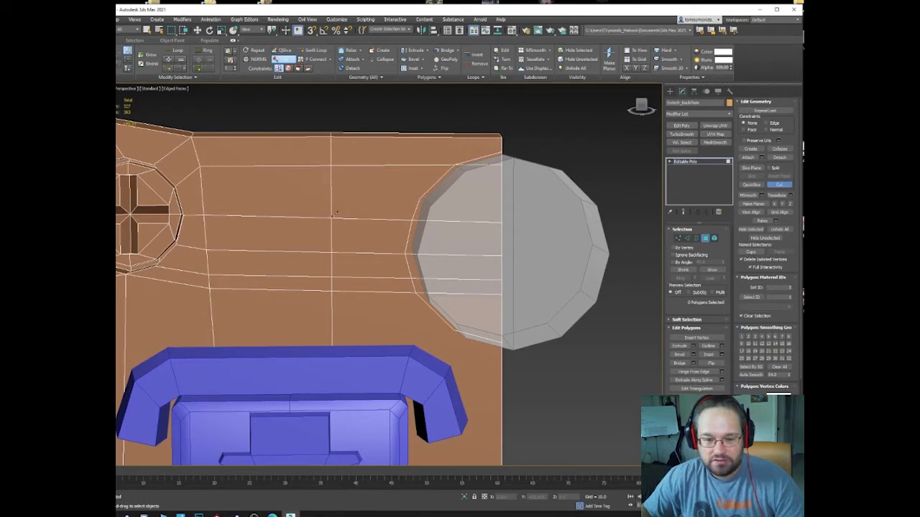
pyautogui.click(421, 197)
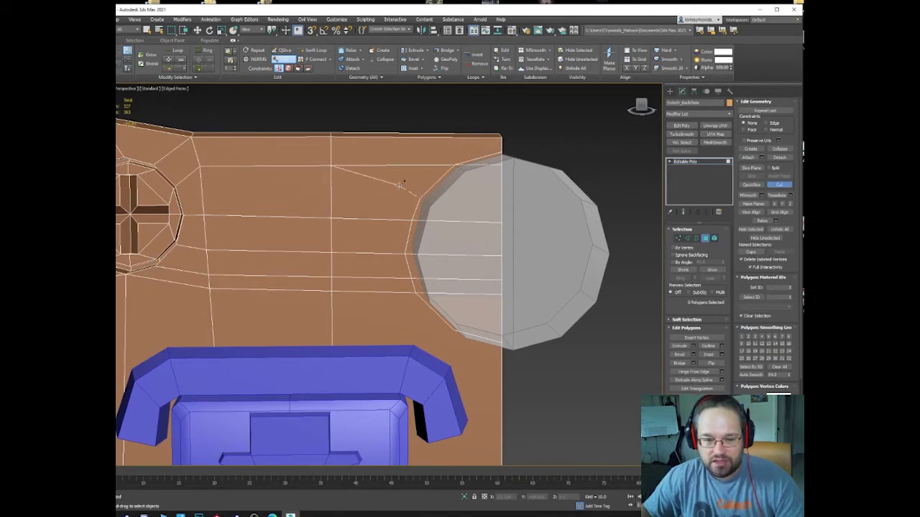
pyautogui.click(398, 185)
pyautogui.click(398, 134)
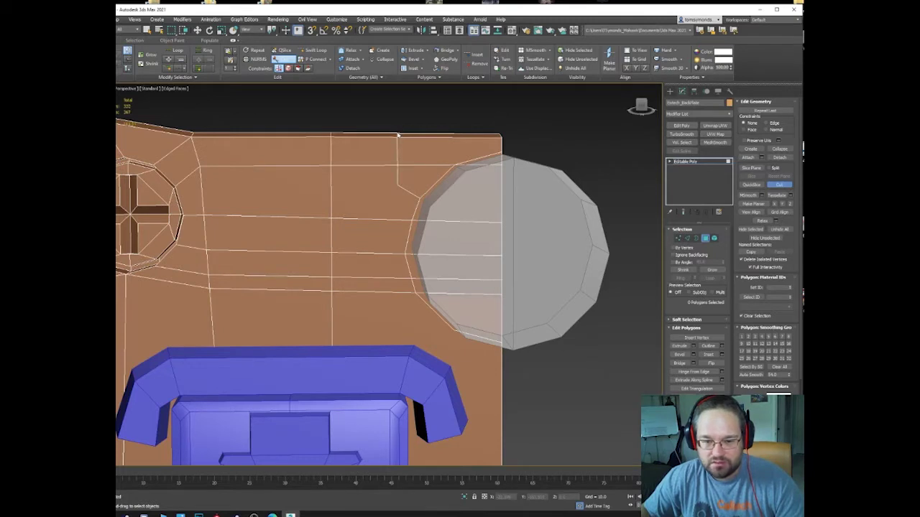
pyautogui.click(397, 184)
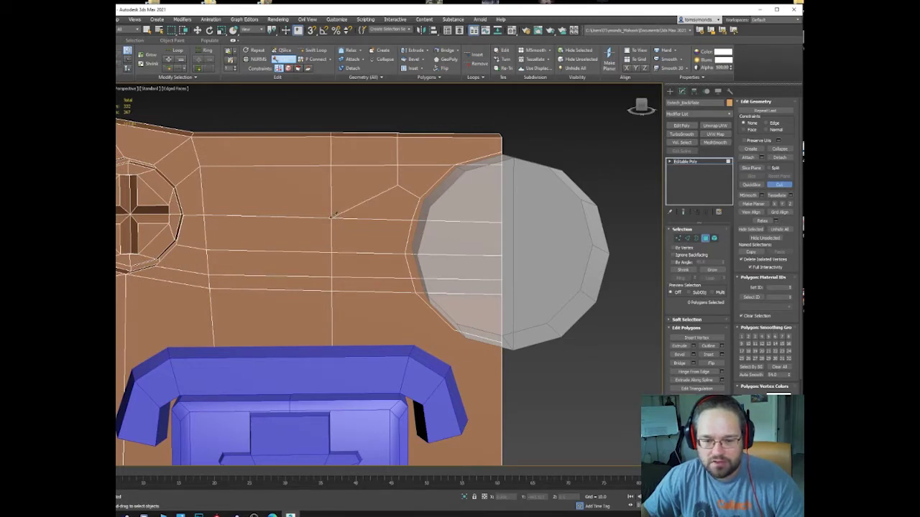
# Cut an edge from the curved outline's next corner up to the plate's top edge and finish cutting.
pyautogui.click(457, 163)
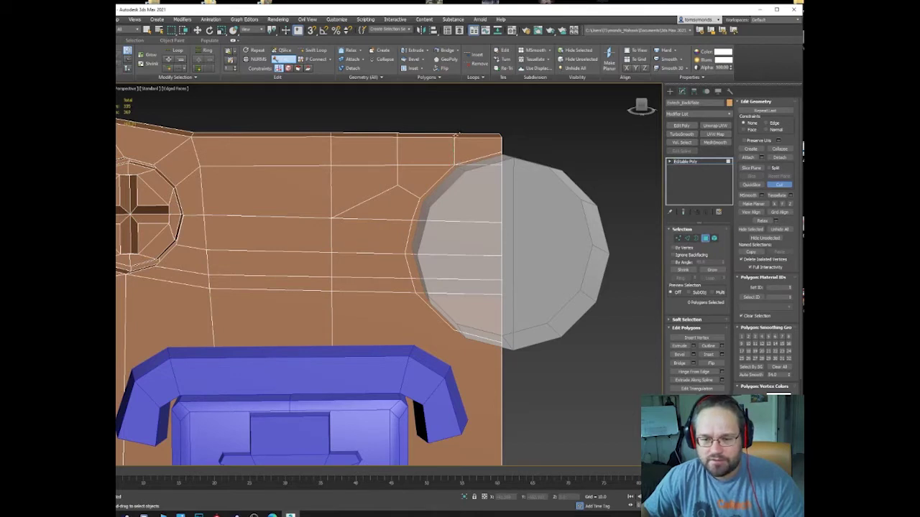
pyautogui.rightClick(457, 134)
pyautogui.press('2')
pyautogui.press('1')
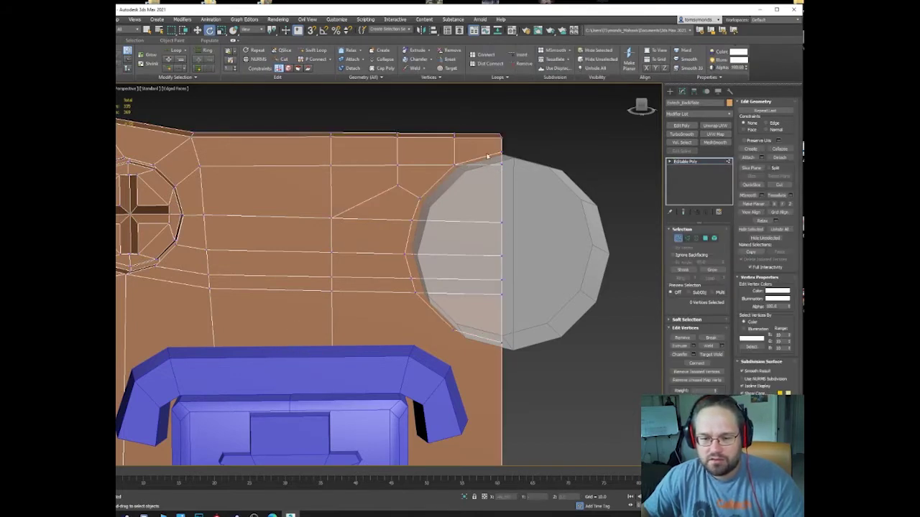
# Delete the back plate polygons inside the curved outline where the cylinder overlaps the plate.
pyautogui.press('4')
pyautogui.click(490, 161)
pyautogui.keyDown('ctrl'); pyautogui.click(479, 190); pyautogui.keyUp('ctrl')
pyautogui.keyDown('ctrl'); pyautogui.click(463, 261); pyautogui.keyUp('ctrl')
pyautogui.keyDown('ctrl'); pyautogui.click(465, 240); pyautogui.keyUp('ctrl')
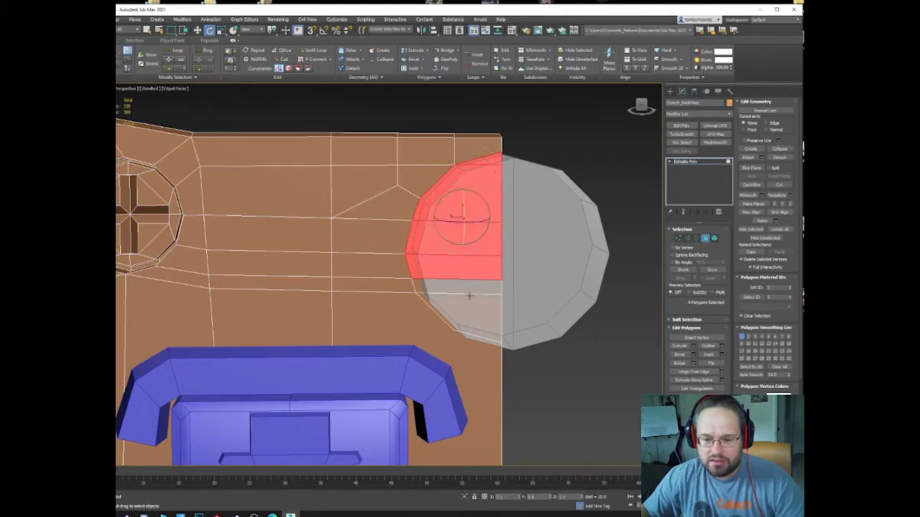
pyautogui.keyDown('ctrl'); pyautogui.click(470, 296); pyautogui.keyUp('ctrl')
pyautogui.keyDown('ctrl'); pyautogui.click(419, 286); pyautogui.keyUp('ctrl')
pyautogui.press('Delete')
pyautogui.click(403, 288)
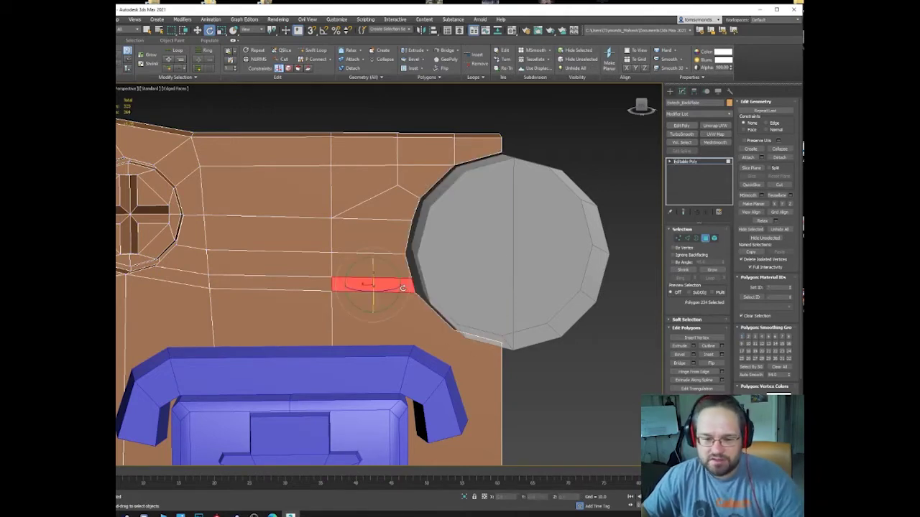
# Cut an edge from the notch's lower corner horizontally across the back plate to its opposite side edge.
pyautogui.moveTo(402, 288)
pyautogui.keyDown('alt'); pyautogui.mouseDown(button='middle')
pyautogui.moveTo(404, 278)
pyautogui.moveTo(406, 286)
pyautogui.mouseUp(button='middle'); pyautogui.keyUp('alt')
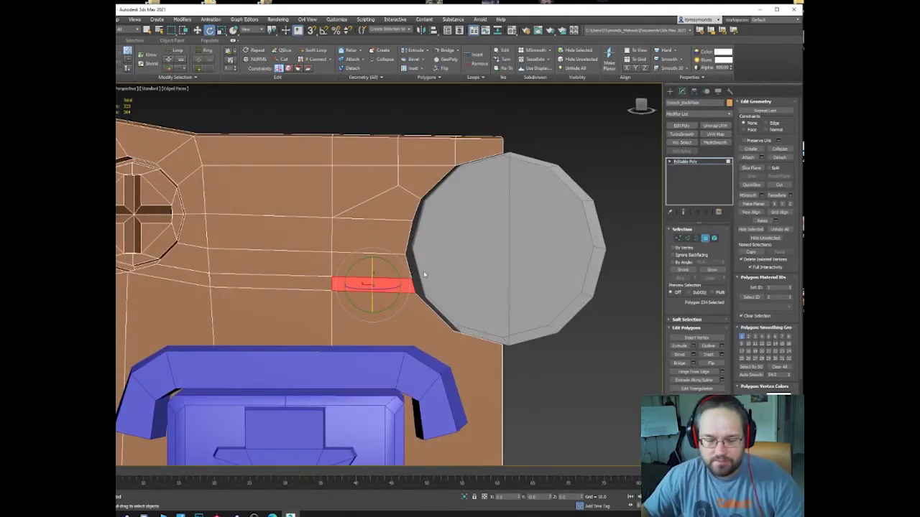
pyautogui.moveTo(461, 337); pyautogui.dragTo(471, 272, button='middle')
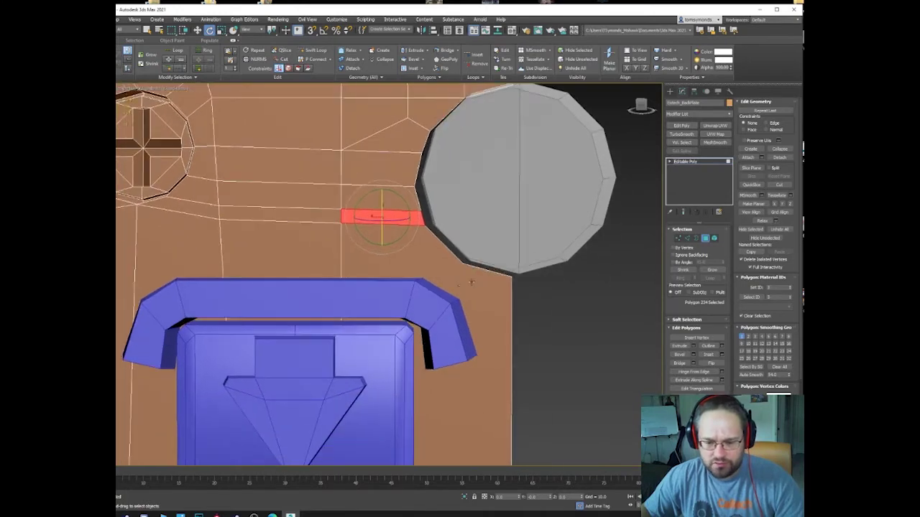
pyautogui.rightClick(471, 277)
pyautogui.click(451, 247)
pyautogui.click(464, 263)
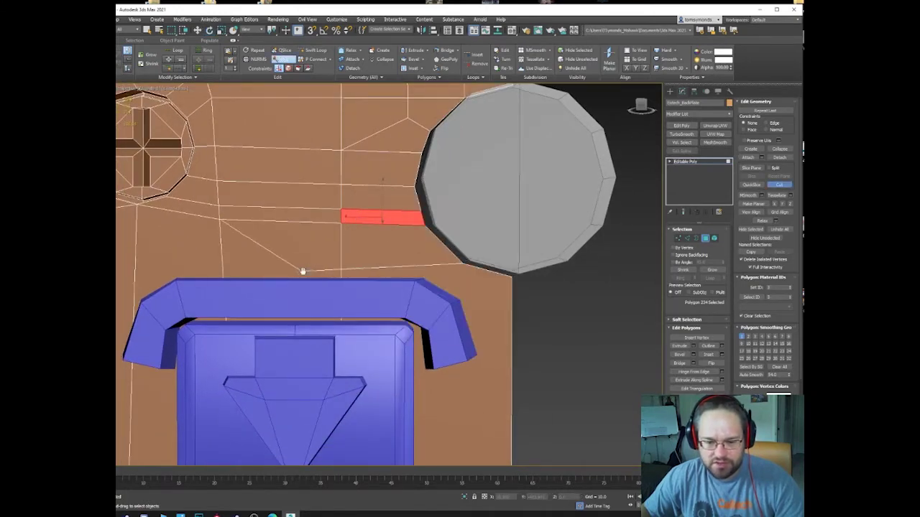
pyautogui.moveTo(251, 271); pyautogui.dragTo(532, 255, button='middle')
pyautogui.click(324, 250)
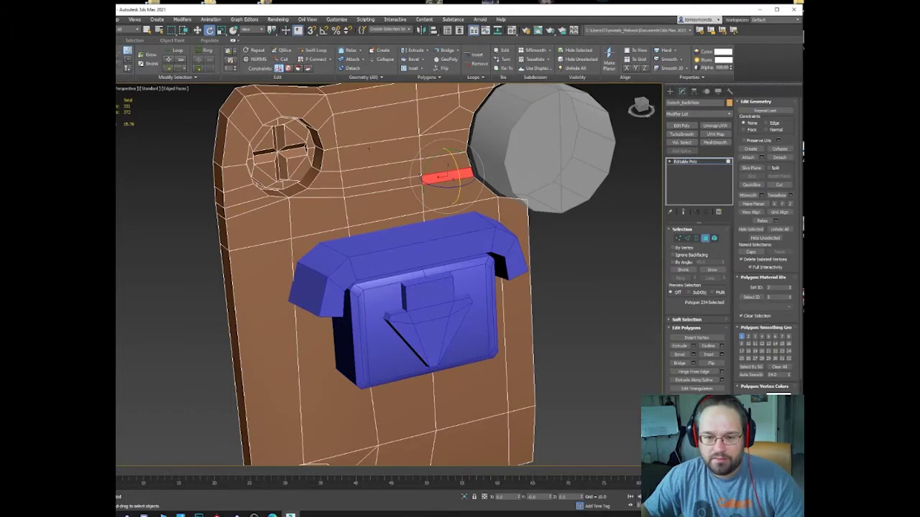
# Apply TurboSmooth with 3 iterations to the whole back plate and inspect the smoothed notch with edge display off.
pyautogui.keyDown('alt'); pyautogui.moveTo(368, 148); pyautogui.dragTo(356, 184, button='middle'); pyautogui.keyUp('alt')
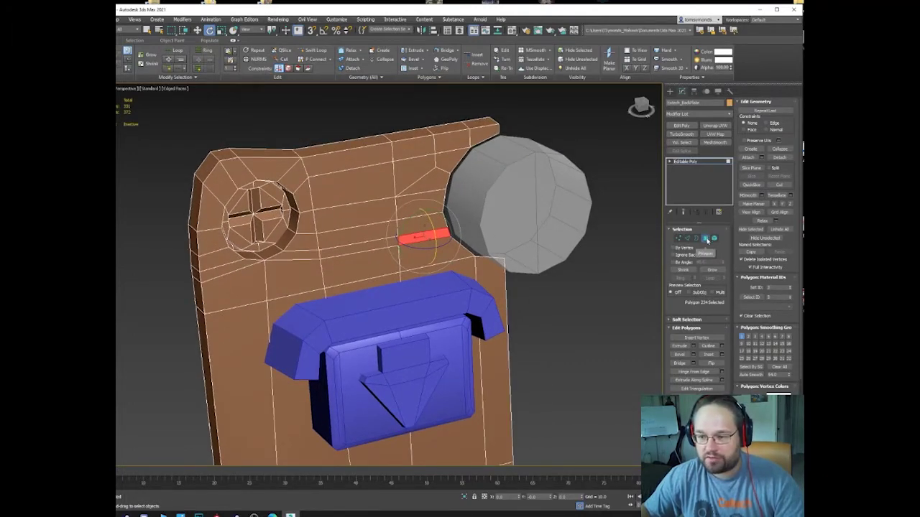
pyautogui.click(706, 238)
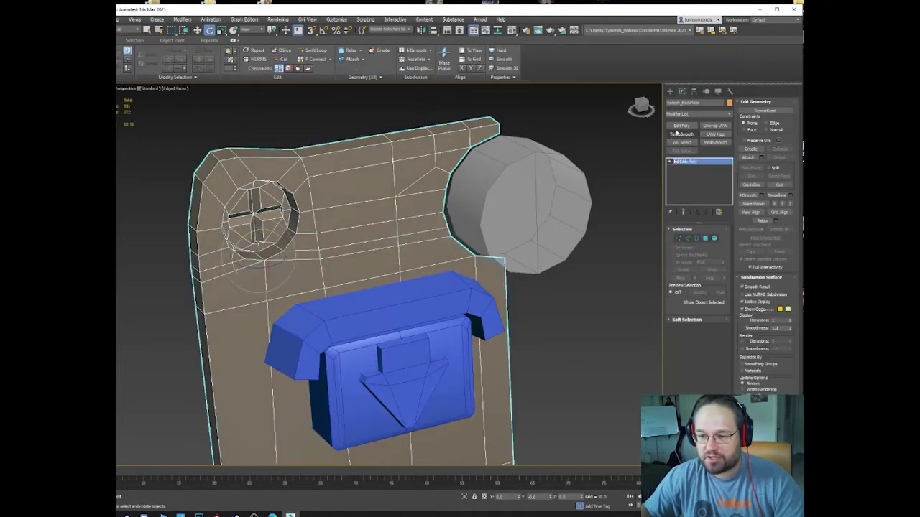
pyautogui.click(673, 135)
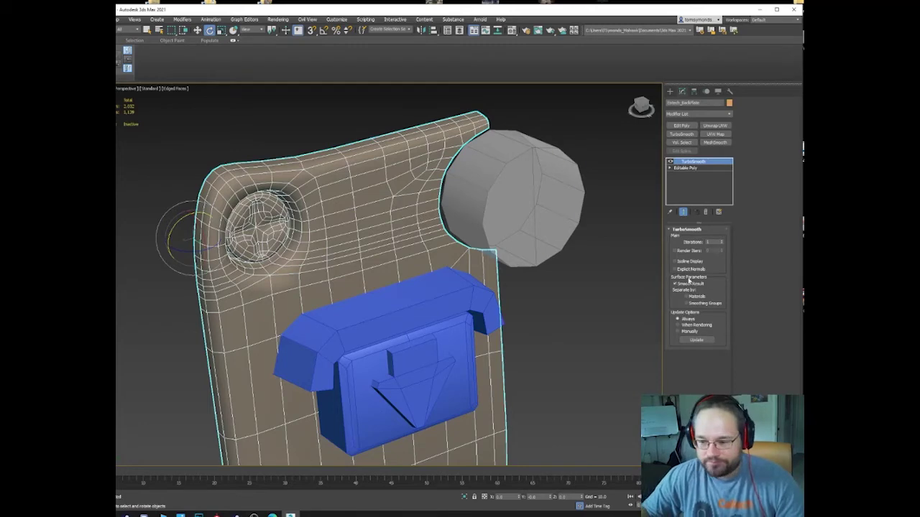
pyautogui.click(722, 241)
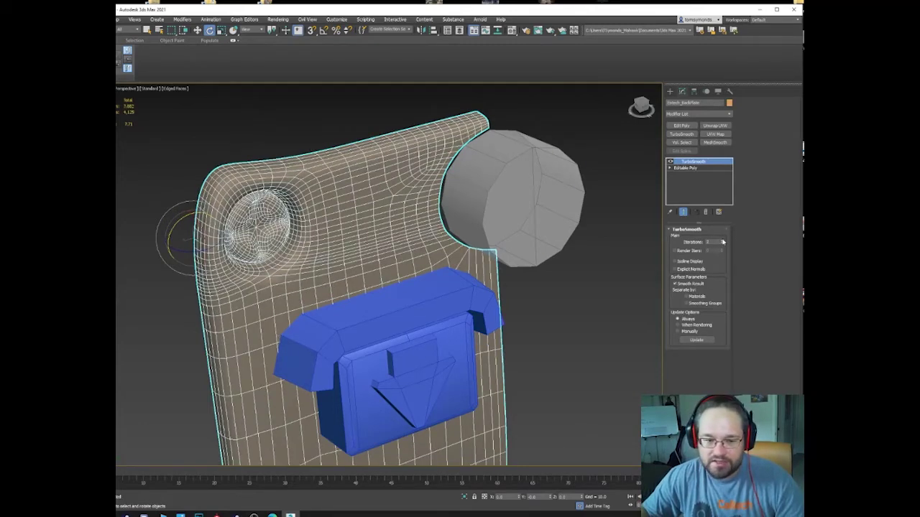
pyautogui.click(723, 242)
pyautogui.scroll(-5, 375, 220)
pyautogui.scroll(3, 376, 220)
pyautogui.press('F3')
pyautogui.press('F4')
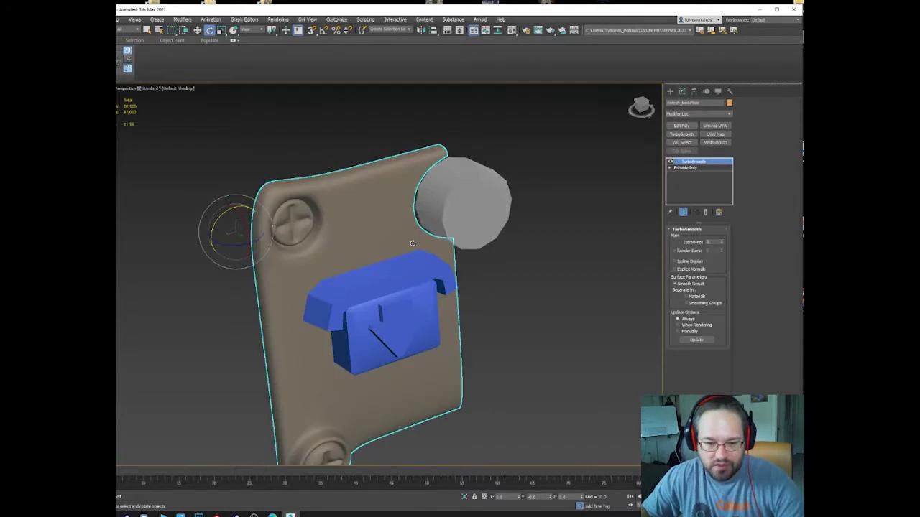
pyautogui.moveTo(472, 277); pyautogui.dragTo(604, 294, button='middle')
pyautogui.scroll(3, 503, 255)
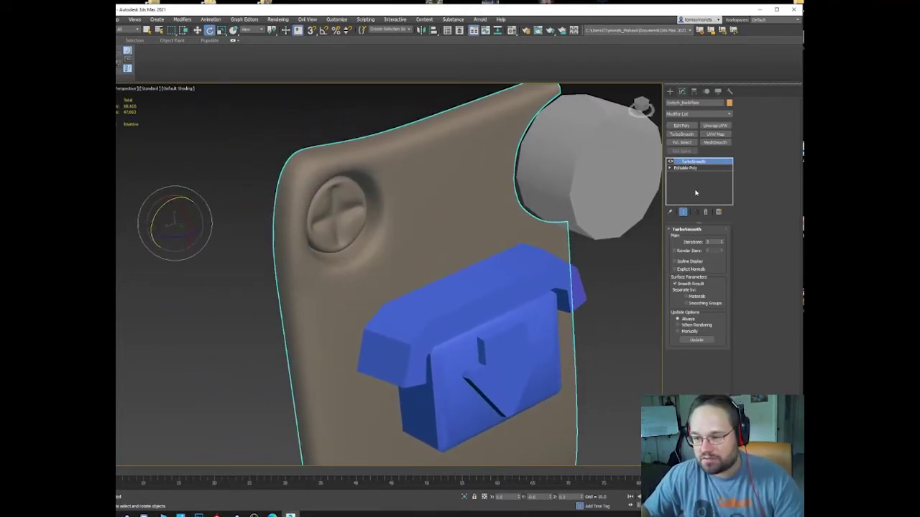
# Remove the TurboSmooth modifier from the back plate and show edged faces again.
pyautogui.click(707, 213)
pyautogui.keyDown('alt'); pyautogui.moveTo(549, 202); pyautogui.dragTo(413, 229, button='middle'); pyautogui.keyUp('alt')
pyautogui.press('F4')
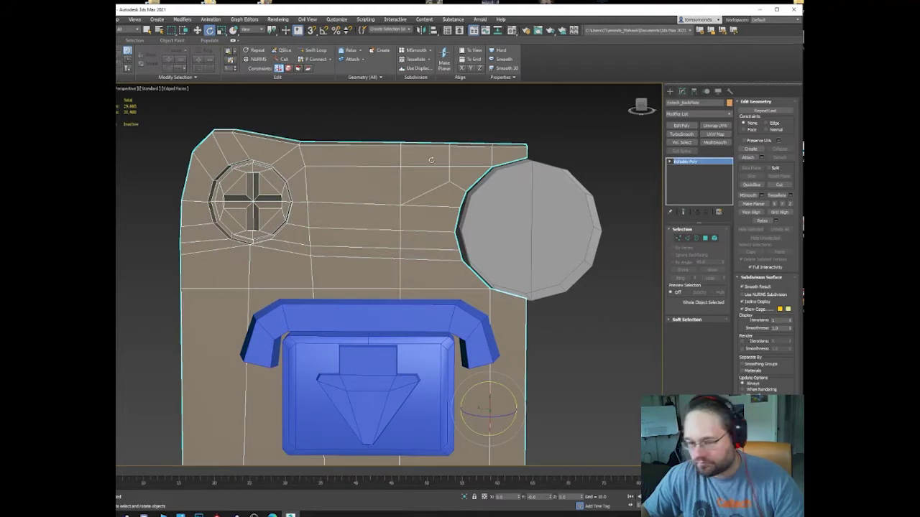
# Turn on 3D snapping and check which snap types are enabled in the Grid and Snap Settings.
pyautogui.scroll(2, 431, 159)
pyautogui.click(499, 251)
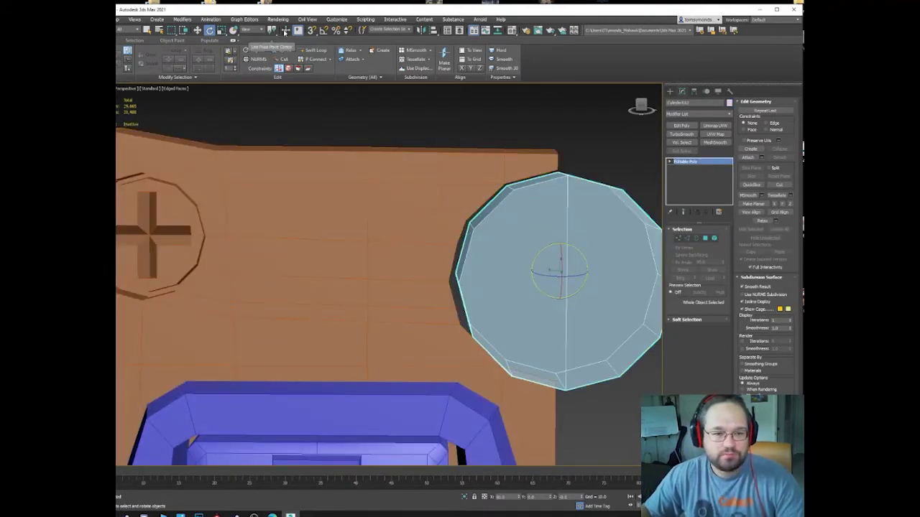
pyautogui.rightClick(285, 31)
pyautogui.click(278, 122)
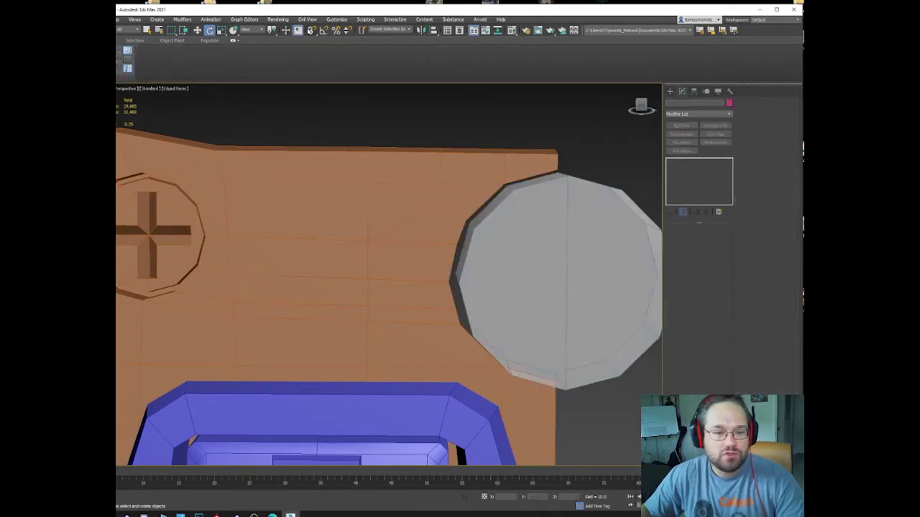
pyautogui.rightClick(312, 30)
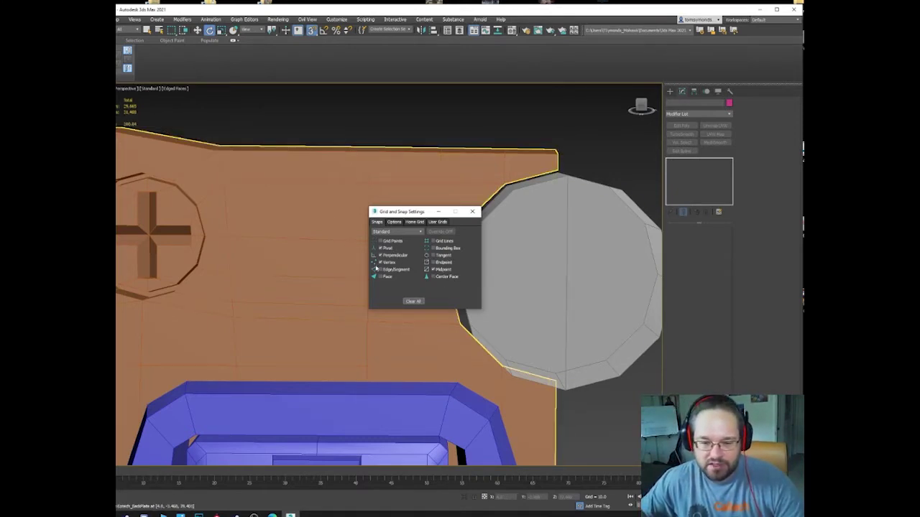
pyautogui.click(472, 213)
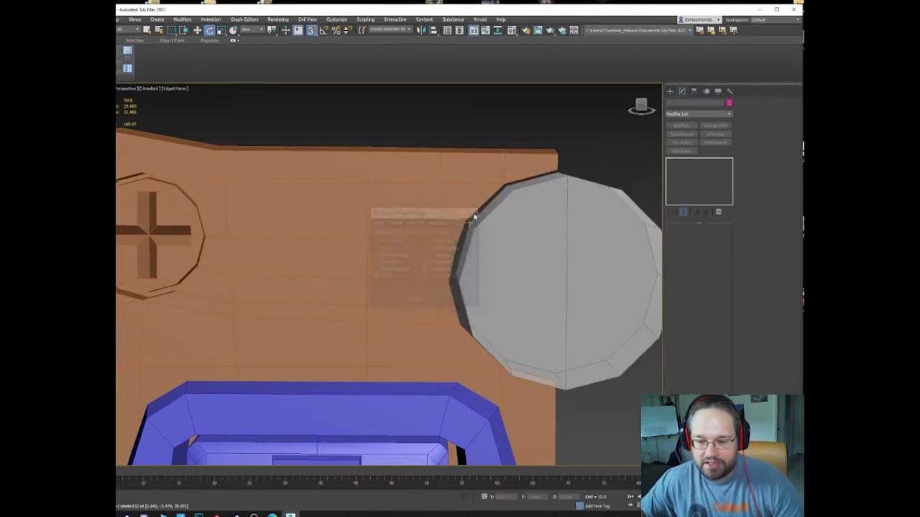
# Move the back plate's three uppermost notch vertices so that they snap onto the cylinder's matching outline vertices.
pyautogui.keyDown('alt'); pyautogui.moveTo(476, 214); pyautogui.dragTo(410, 240, button='middle'); pyautogui.keyUp('alt')
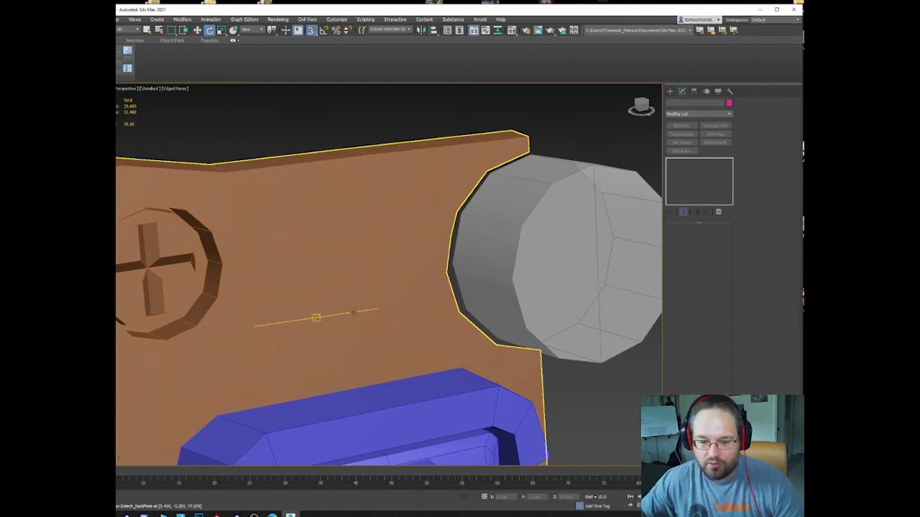
pyautogui.hotkey('ctrl', 'a')
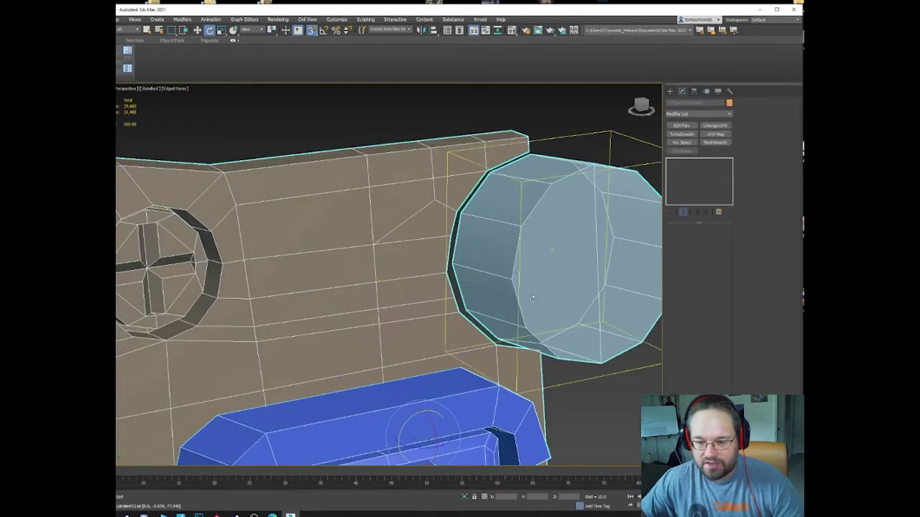
pyautogui.scroll(3, 495, 291)
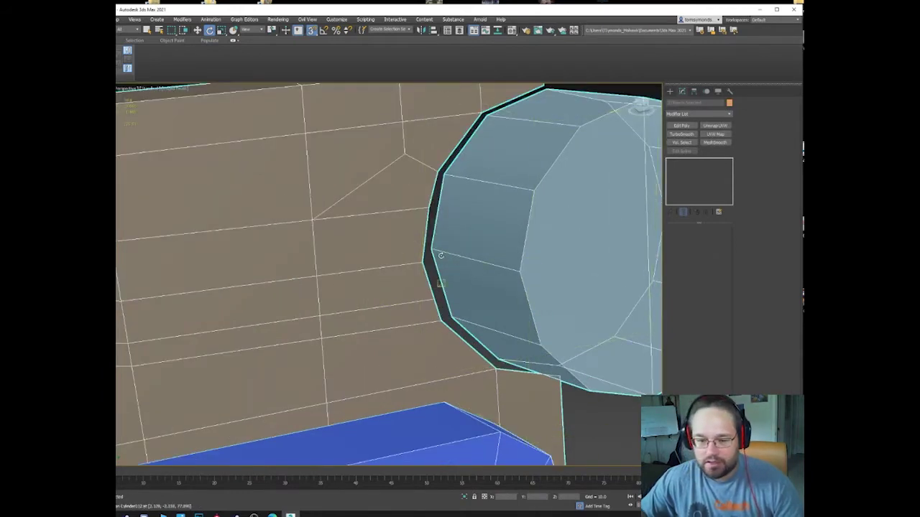
pyautogui.moveTo(438, 212); pyautogui.dragTo(436, 247, button='middle')
pyautogui.press('w')
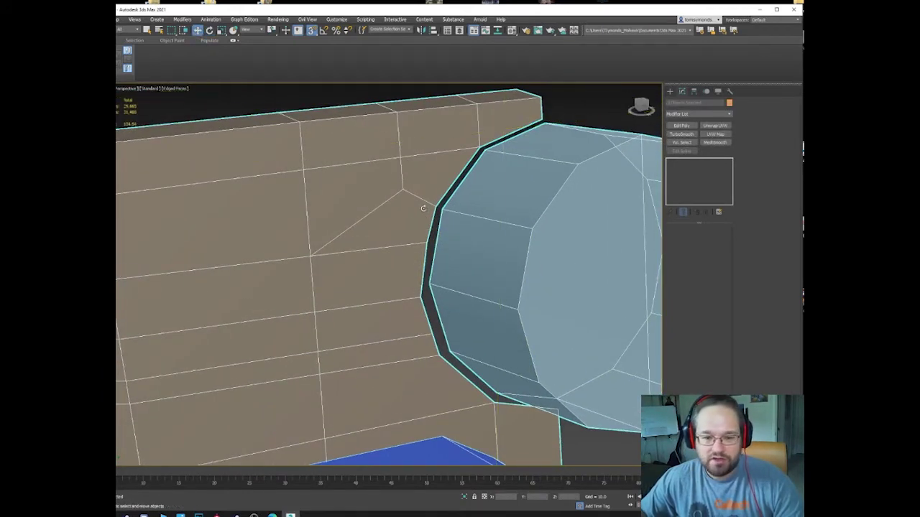
pyautogui.click(437, 208)
pyautogui.click(437, 220)
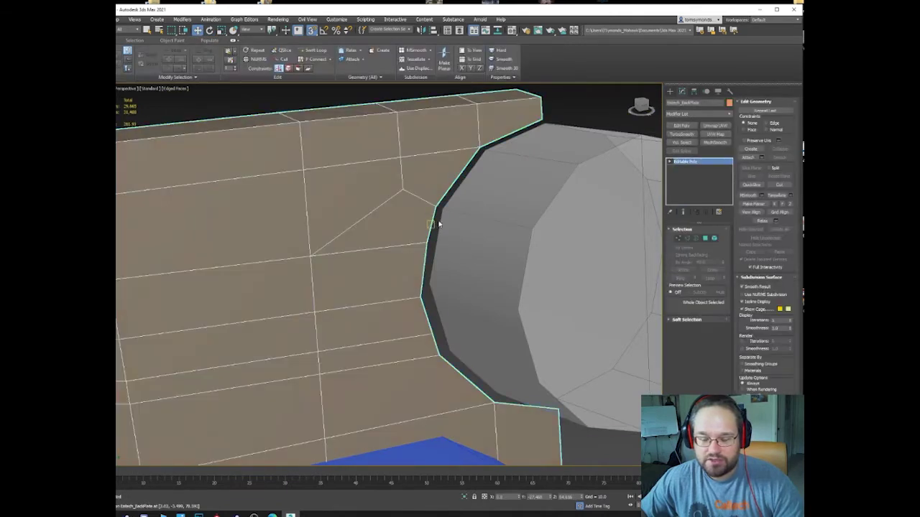
pyautogui.press('1')
pyautogui.click(542, 120)
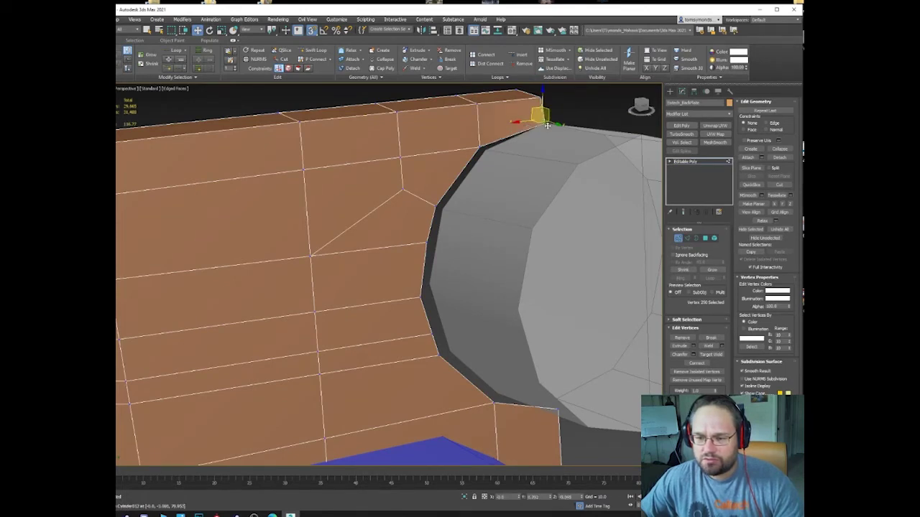
pyautogui.moveTo(541, 119); pyautogui.dragTo(484, 147)
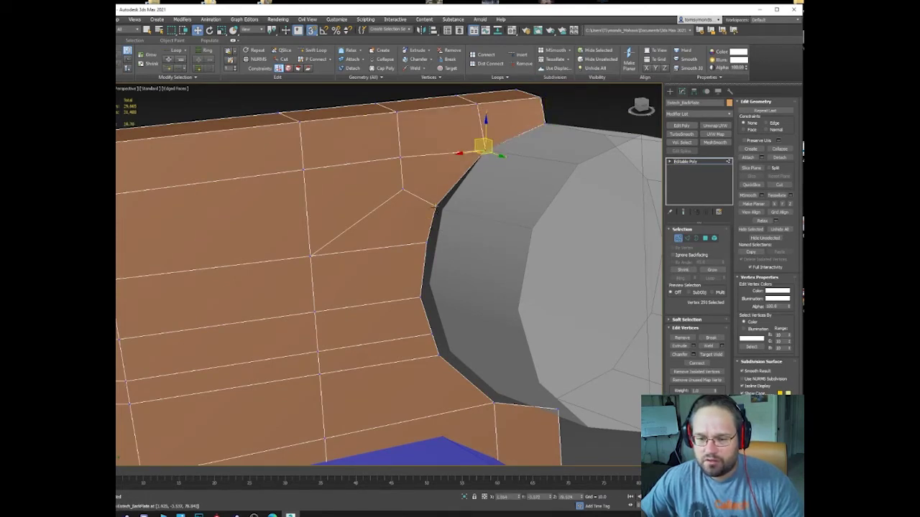
pyautogui.click(434, 209)
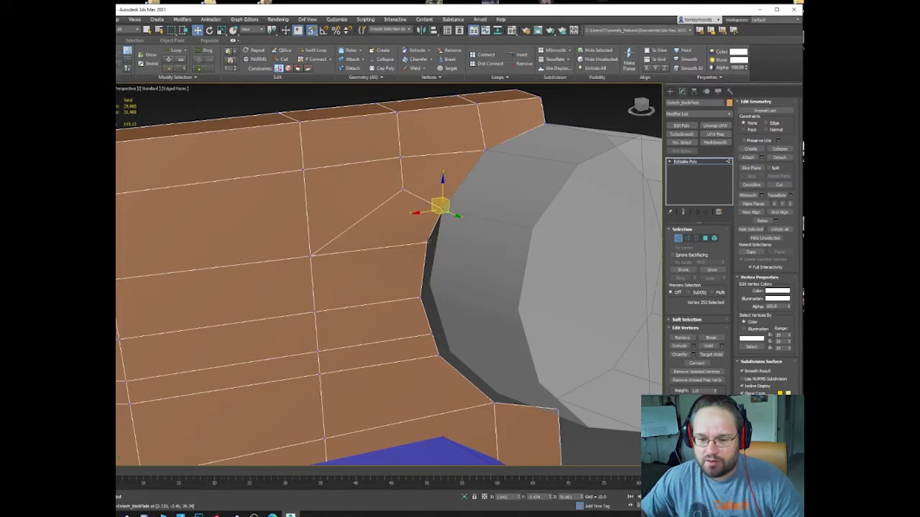
# Target-weld the next vertex down the notch onto the snapped vertex above it.
pyautogui.moveTo(428, 241); pyautogui.dragTo(441, 210)
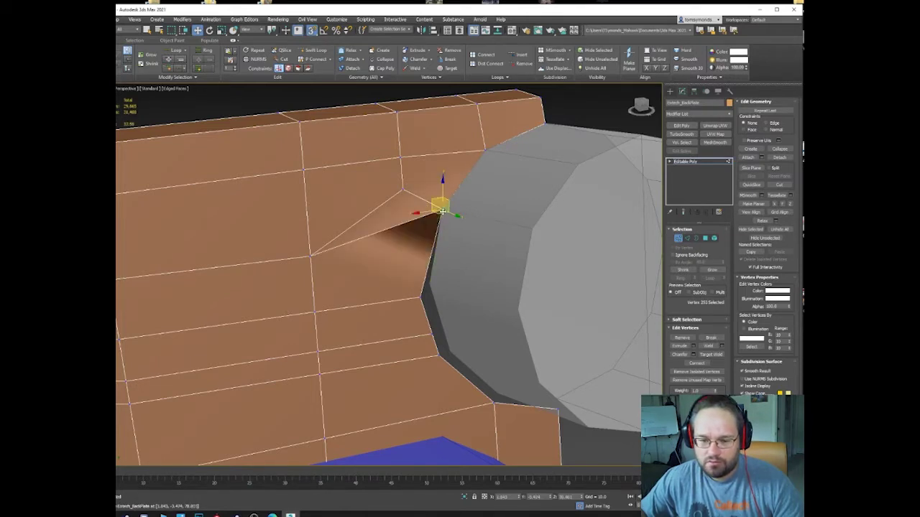
pyautogui.hotkey('ctrl', 'z')
pyautogui.rightClick(419, 253)
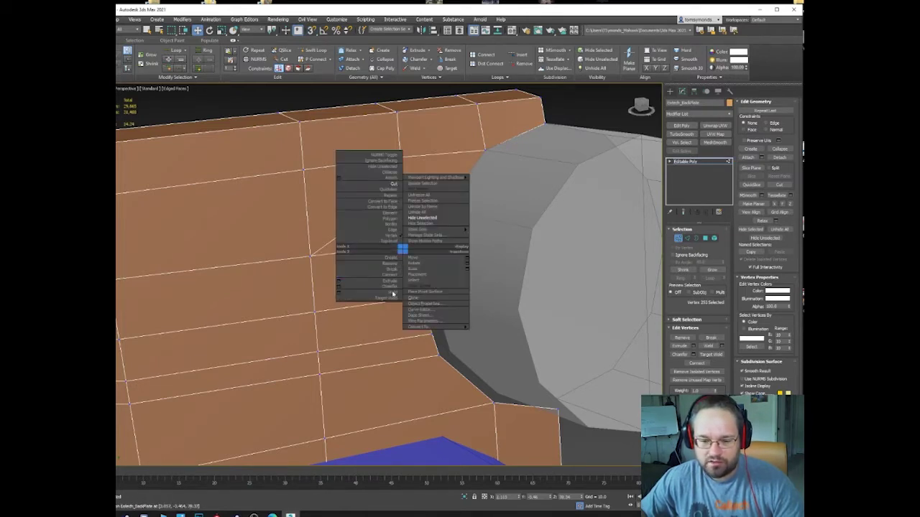
pyautogui.click(388, 237)
pyautogui.click(443, 210)
pyautogui.rightClick(433, 255)
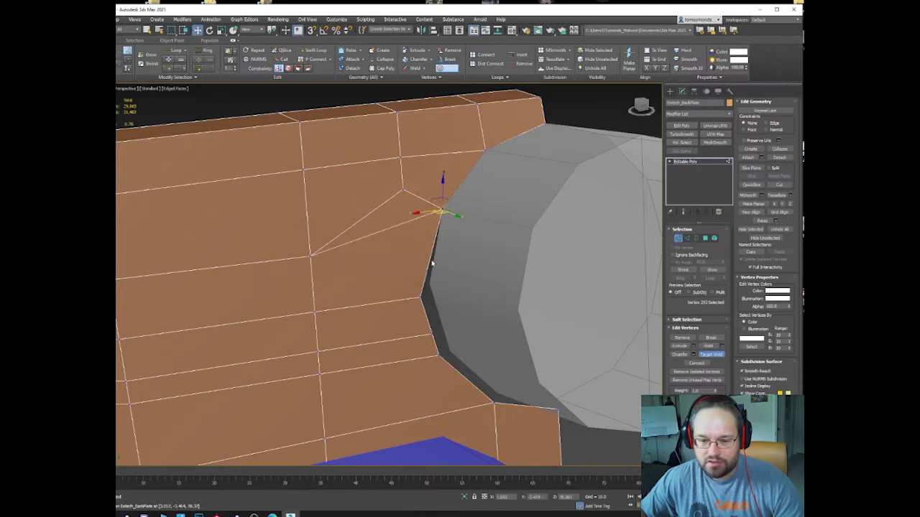
# Snap the back plate's innermost notch vertex and the next stepped vertex below it onto the cylinder's outline.
pyautogui.rightClick(399, 249)
pyautogui.click(529, 235)
pyautogui.click(386, 266)
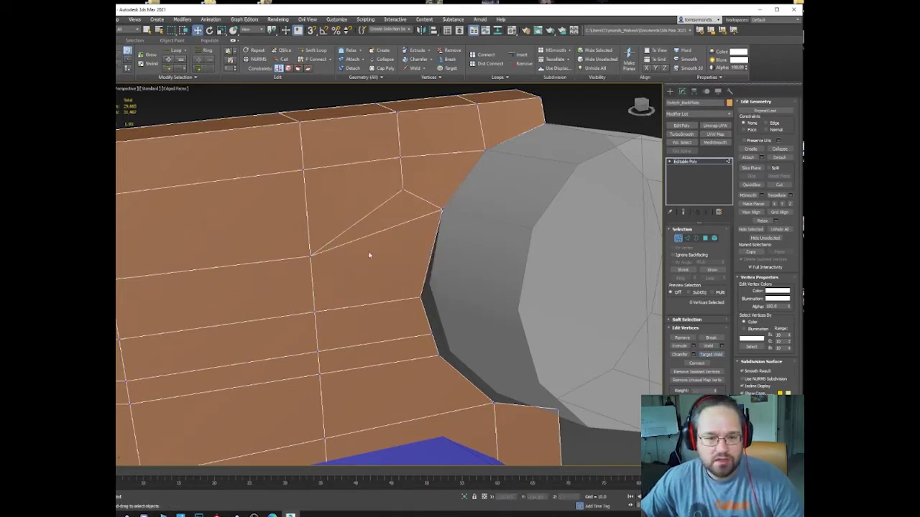
pyautogui.rightClick(369, 255)
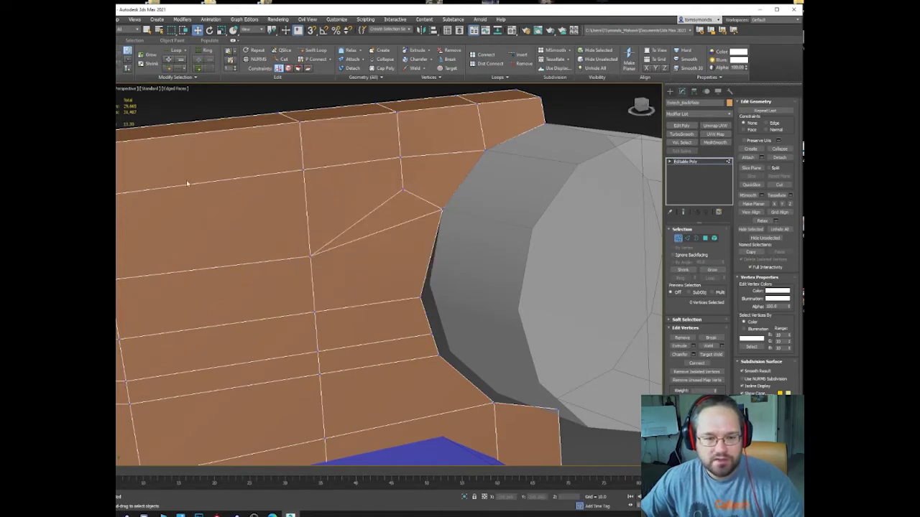
pyautogui.click(421, 301)
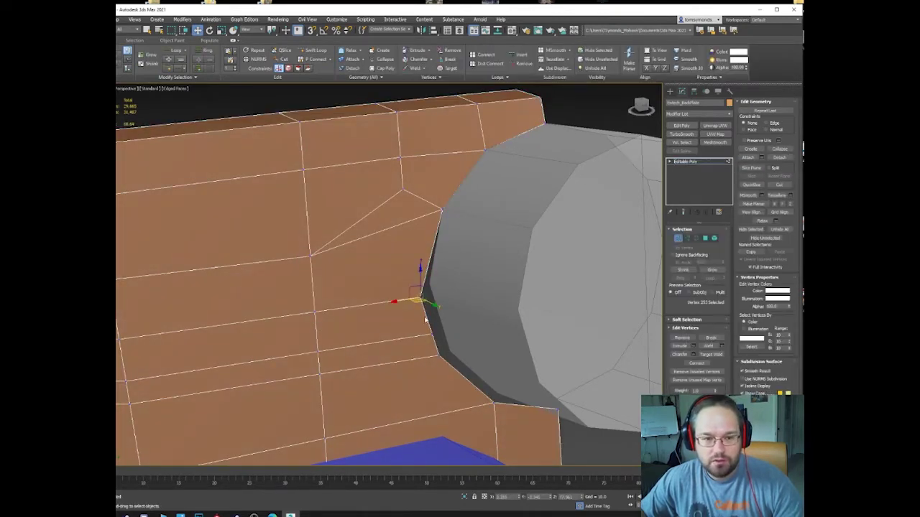
pyautogui.rightClick(420, 307)
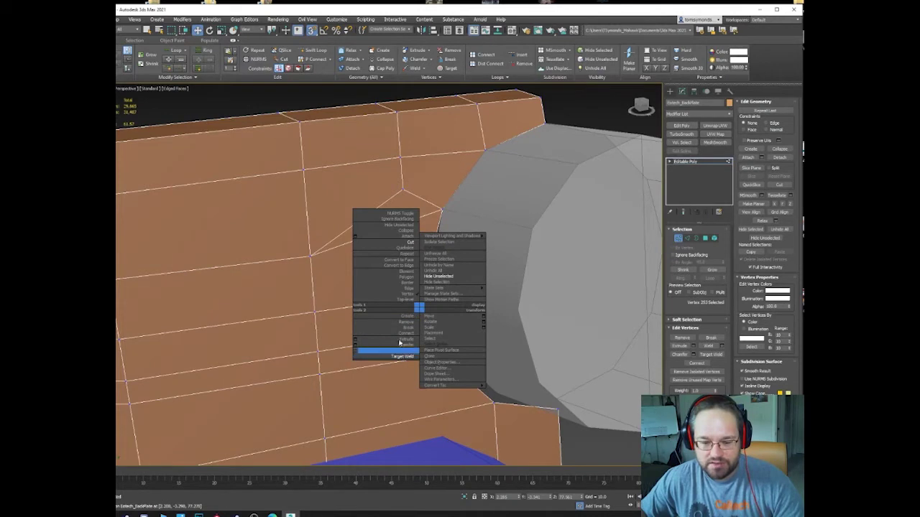
pyautogui.click(283, 245)
pyautogui.moveTo(420, 298); pyautogui.dragTo(430, 283)
pyautogui.moveTo(438, 345)
pyautogui.keyDown('alt'); pyautogui.mouseDown(button='middle')
pyautogui.moveTo(438, 326)
pyautogui.moveTo(427, 346)
pyautogui.mouseUp(button='middle'); pyautogui.keyUp('alt')
pyautogui.moveTo(437, 358); pyautogui.dragTo(451, 354)
pyautogui.moveTo(529, 412); pyautogui.dragTo(493, 383, button='middle')
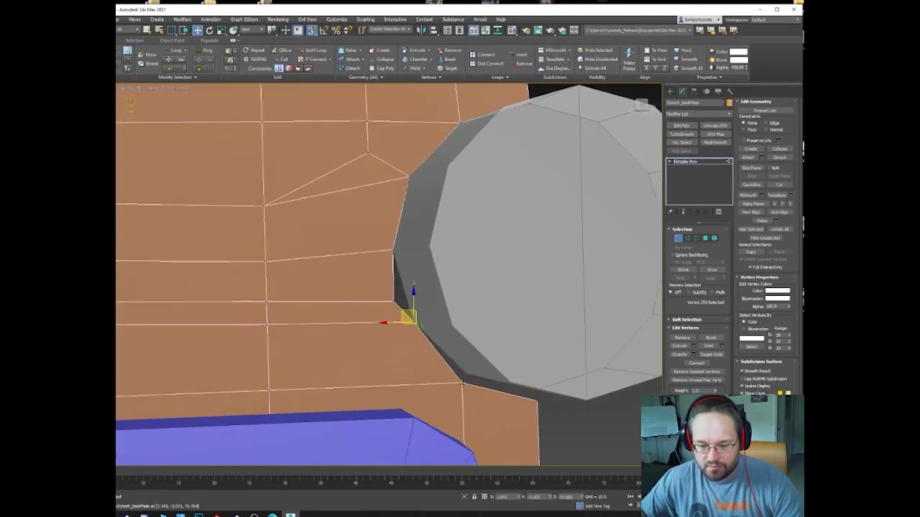
# Snap the notch's lower vertex and its outermost vertex on the plate's side edge onto the cylinder's outline.
pyautogui.moveTo(463, 384); pyautogui.dragTo(464, 374)
pyautogui.keyDown('alt'); pyautogui.moveTo(598, 399); pyautogui.dragTo(534, 407, button='middle'); pyautogui.keyUp('alt')
pyautogui.click(533, 407)
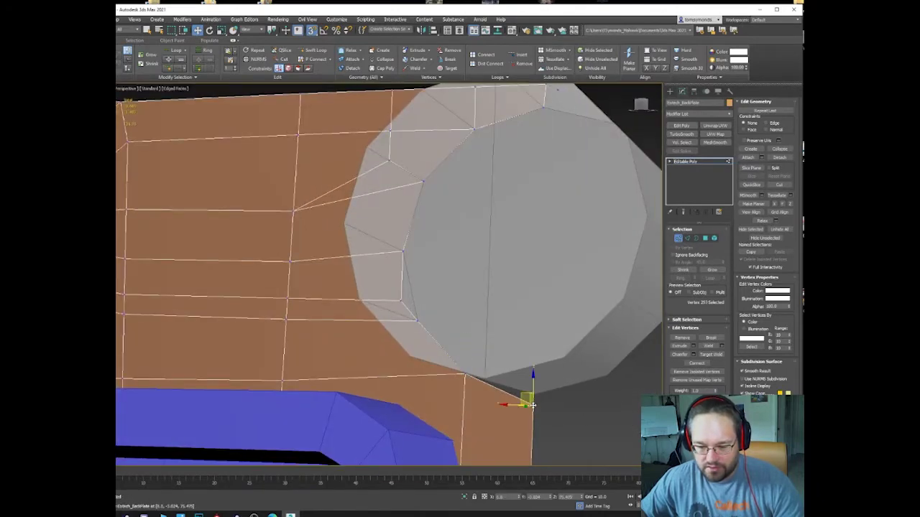
pyautogui.moveTo(534, 407); pyautogui.dragTo(534, 393)
pyautogui.scroll(-5, 514, 396)
pyautogui.keyDown('alt'); pyautogui.moveTo(456, 382); pyautogui.dragTo(476, 398, button='middle'); pyautogui.keyUp('alt')
pyautogui.scroll(5, 476, 398)
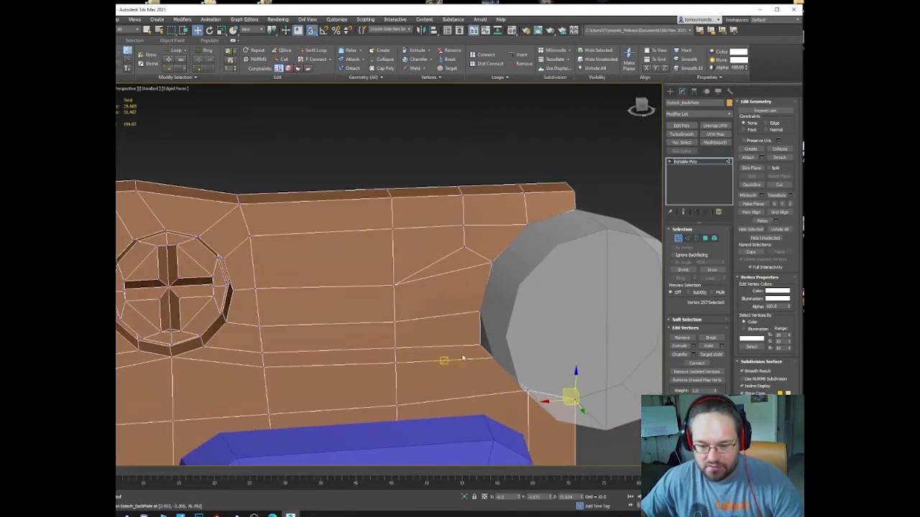
# Select the edge loop running from the notch's extra lower vertex and examine its path to the screw recess.
pyautogui.press('2')
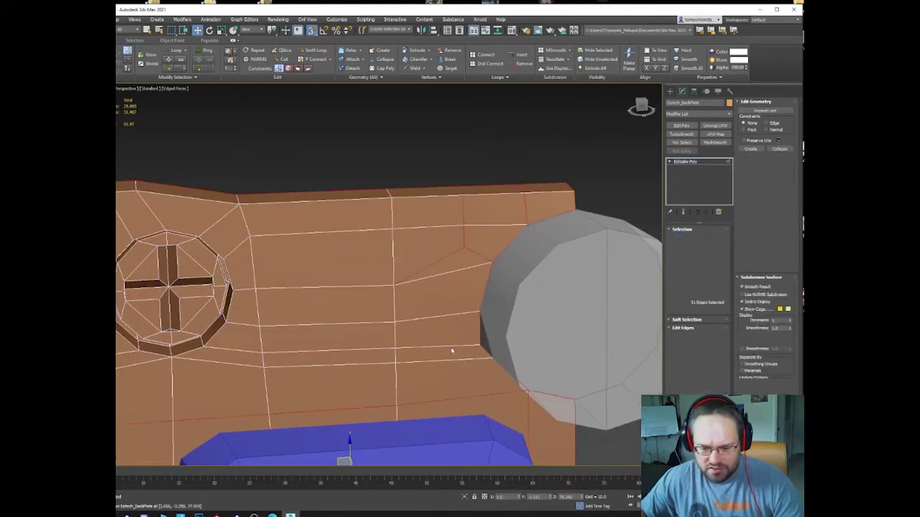
pyautogui.doubleClick(448, 348)
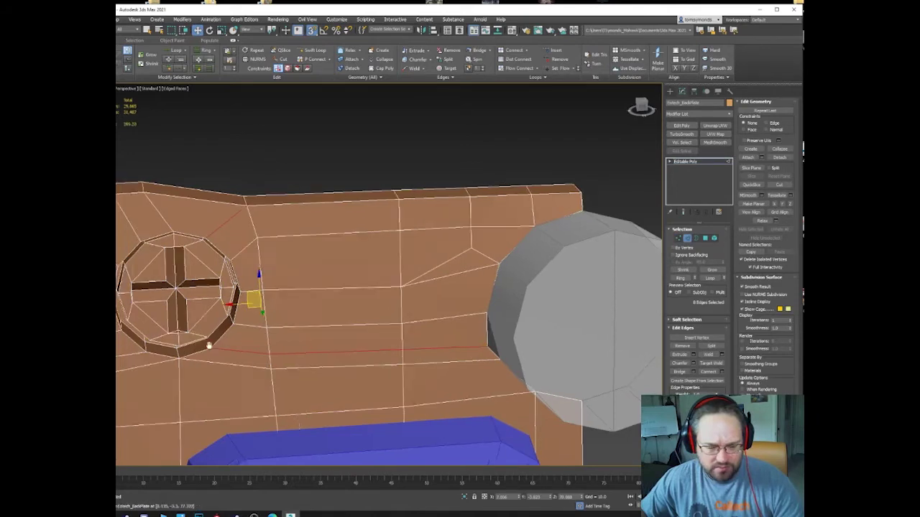
pyautogui.scroll(5, 447, 347)
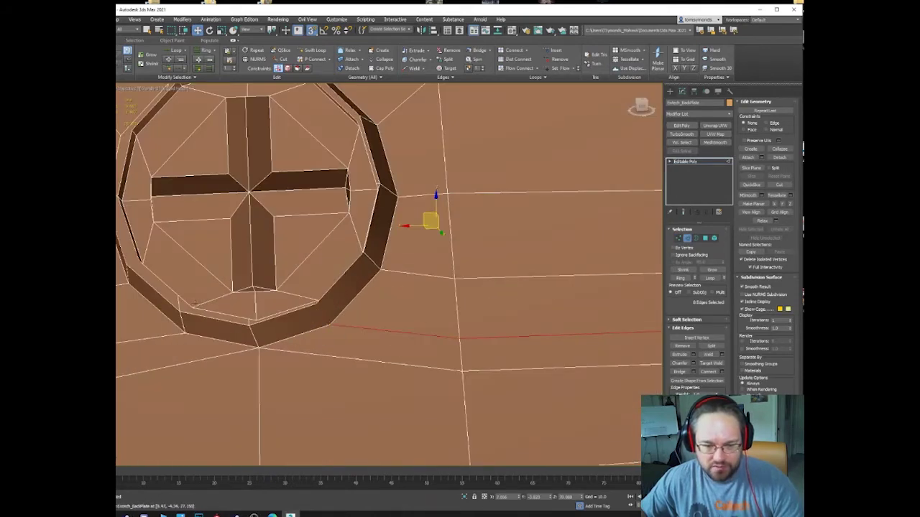
pyautogui.moveTo(426, 210); pyautogui.dragTo(286, 202, button='middle')
pyautogui.scroll(-3, 401, 297)
pyautogui.scroll(-3, 401, 298)
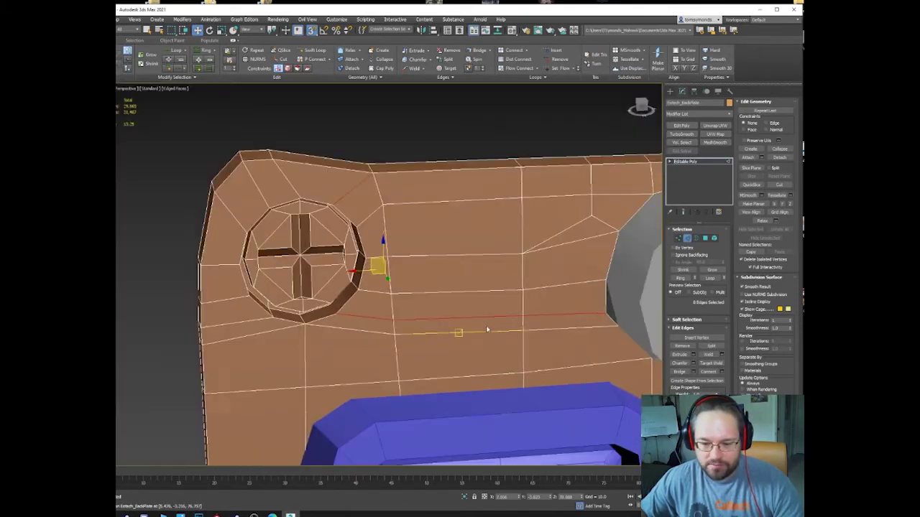
pyautogui.moveTo(487, 328); pyautogui.dragTo(404, 320, button='middle')
pyautogui.scroll(3, 477, 312)
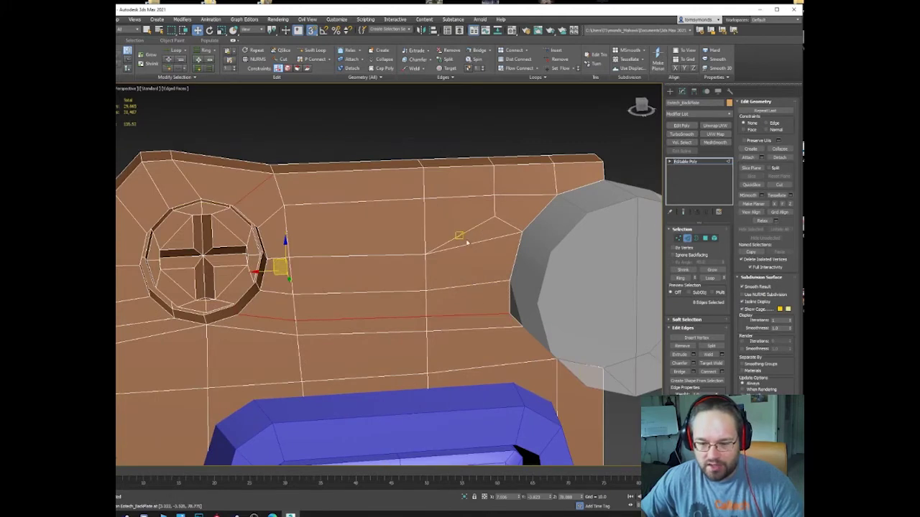
# Turn snapping off and cut a vertical edge beside the notch, from the upper slanted edge down to the selected edge loop.
pyautogui.rightClick(487, 266)
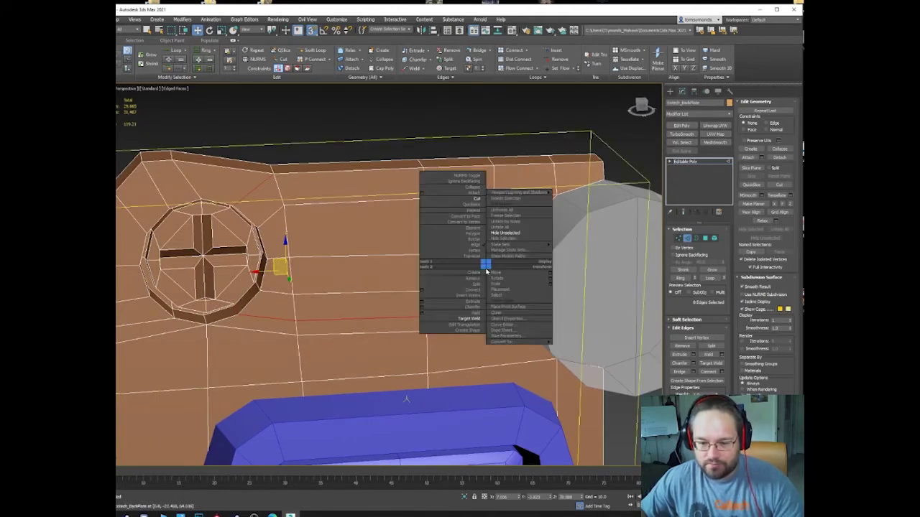
pyautogui.click(453, 195)
pyautogui.scroll(4, 507, 297)
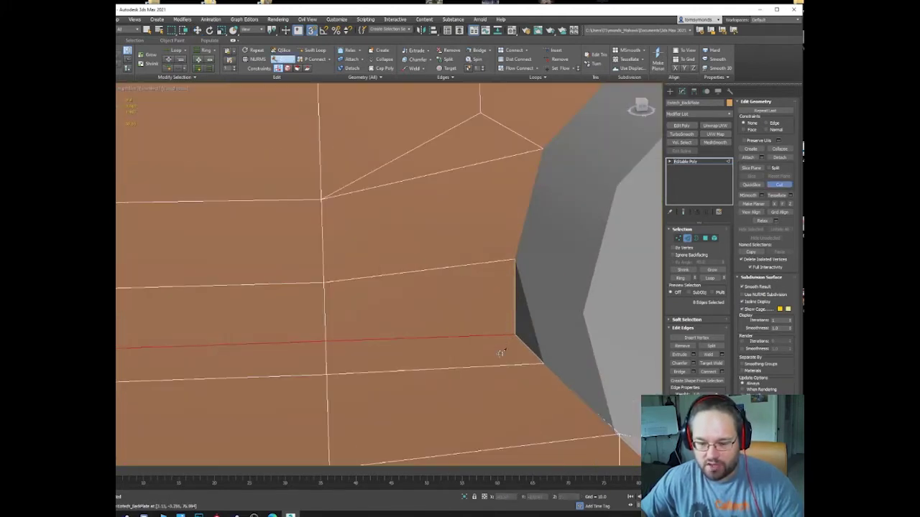
pyautogui.press('s')
pyautogui.rightClick(487, 368)
pyautogui.rightClick(483, 302)
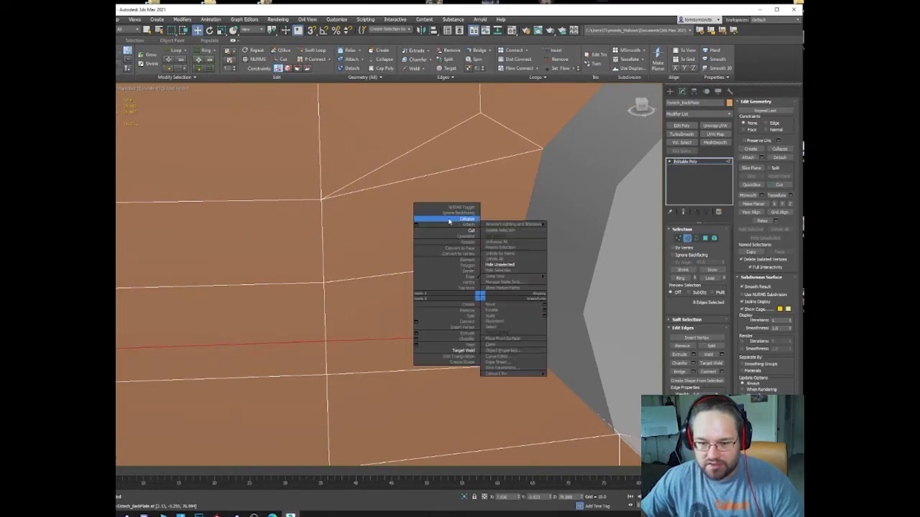
pyautogui.click(448, 232)
pyautogui.click(463, 167)
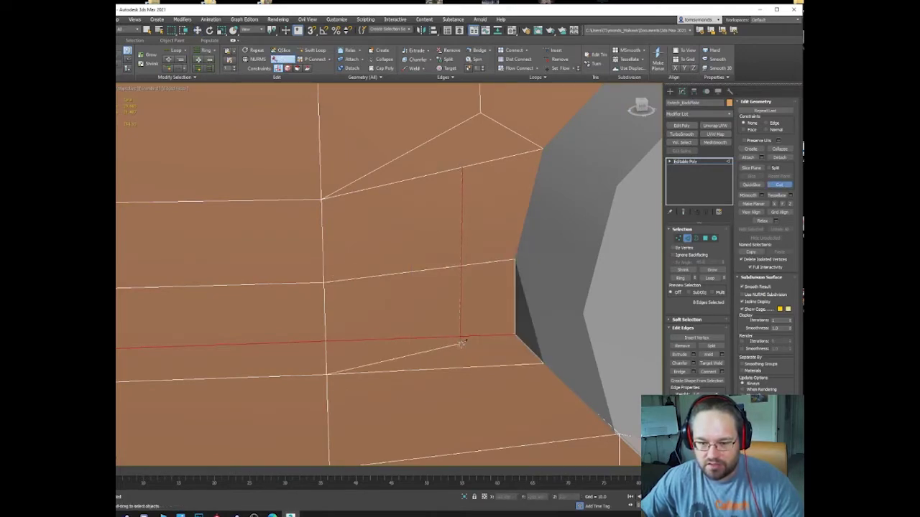
pyautogui.click(462, 335)
pyautogui.rightClick(480, 361)
pyautogui.rightClick(512, 336)
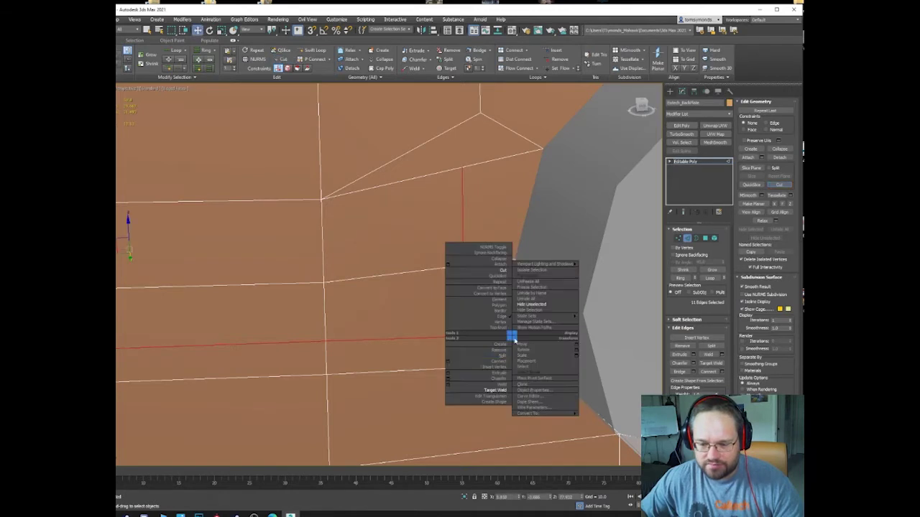
pyautogui.click(355, 372)
# Target-weld the extra lower notch vertex onto the adjacent vertex below it on the cylinder's outline.
pyautogui.press('1')
pyautogui.rightClick(488, 351)
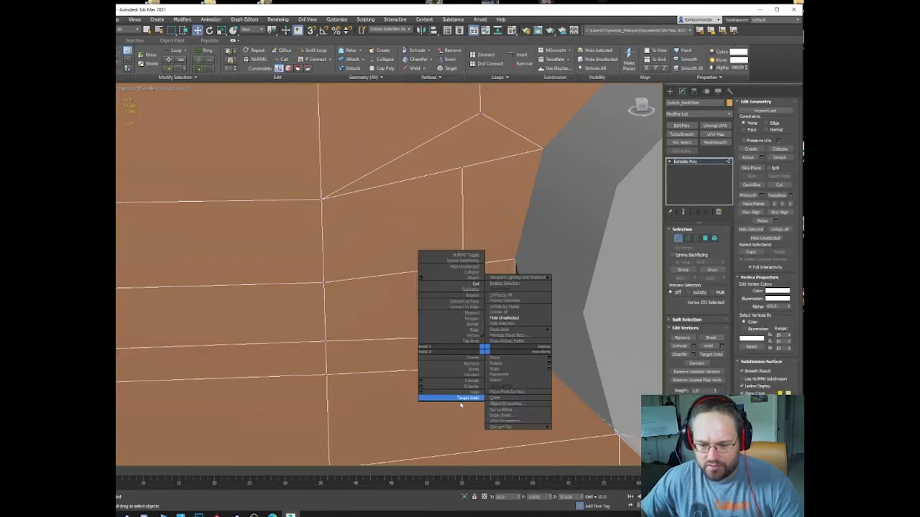
pyautogui.click(464, 399)
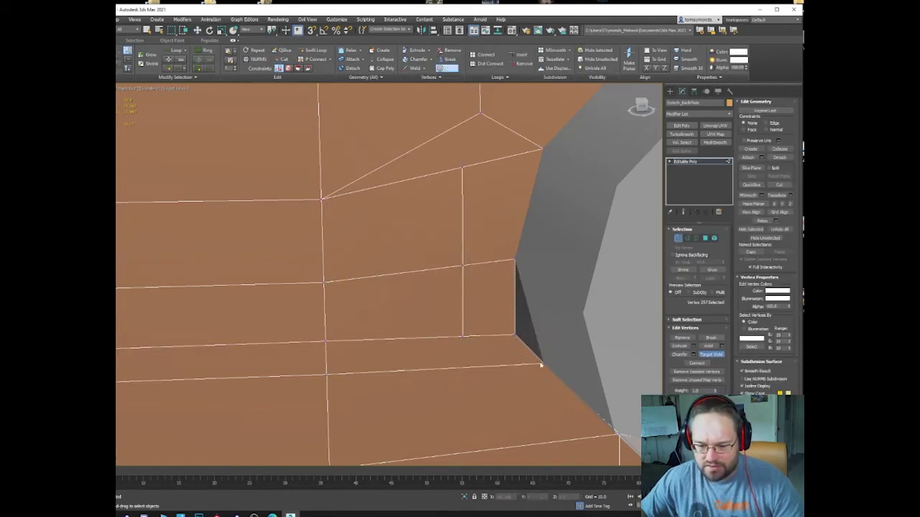
pyautogui.click(541, 364)
pyautogui.press('w')
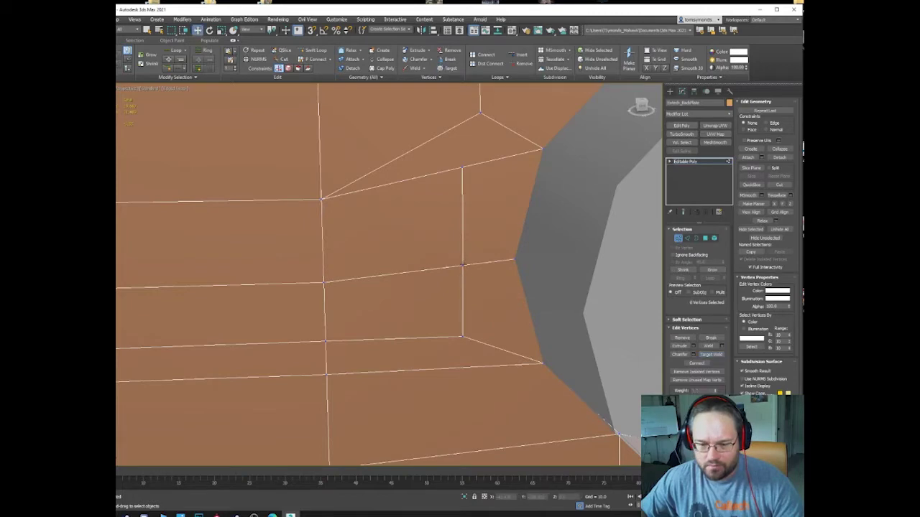
# Move the top vertex of the new vertical cut down, level with the neighbouring horizontal edge loop.
pyautogui.click(463, 266)
pyautogui.moveTo(456, 253); pyautogui.dragTo(455, 198)
pyautogui.scroll(-3, 465, 149)
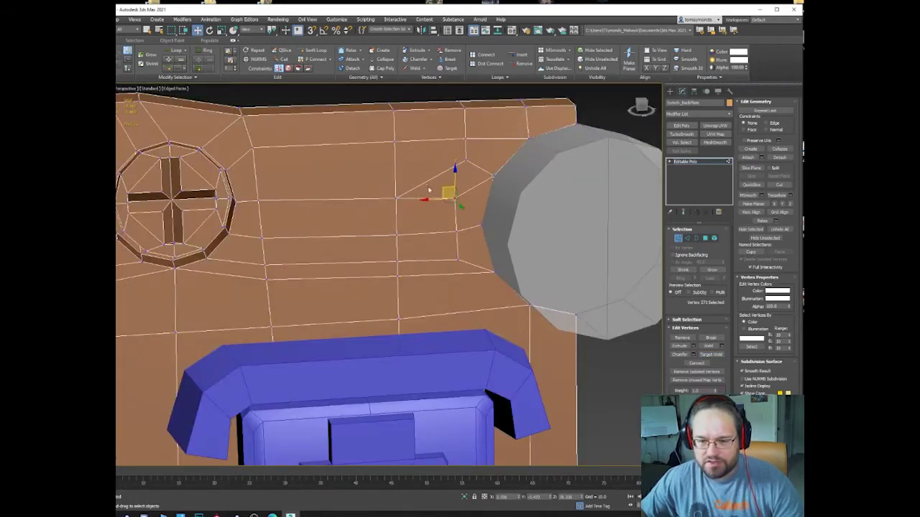
pyautogui.moveTo(429, 189); pyautogui.dragTo(415, 209, button='middle')
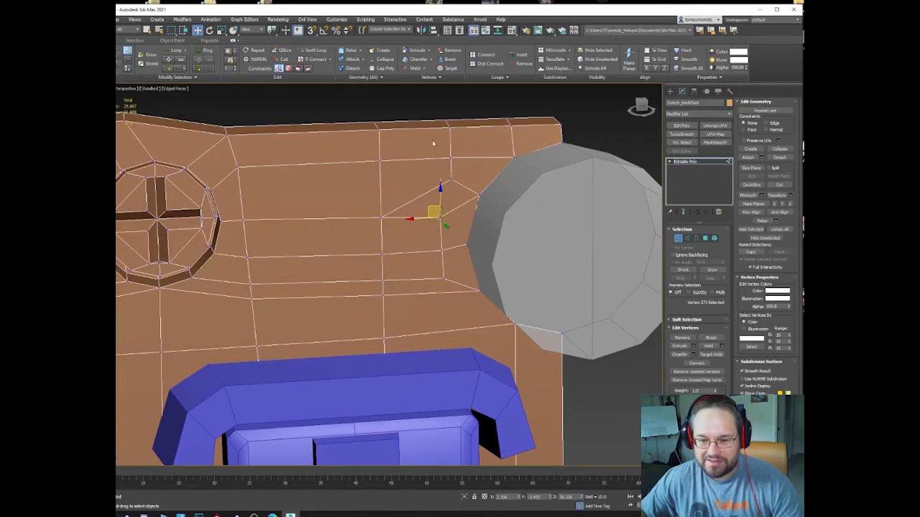
# Target-weld the stray vertex above the cut onto the cut's top vertex, and raise the merged vertex slightly.
pyautogui.click(450, 180)
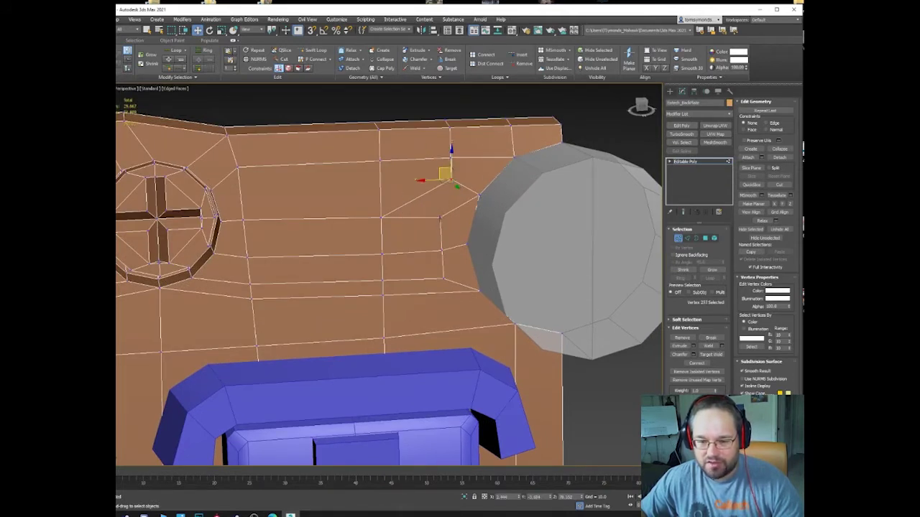
pyautogui.rightClick(456, 219)
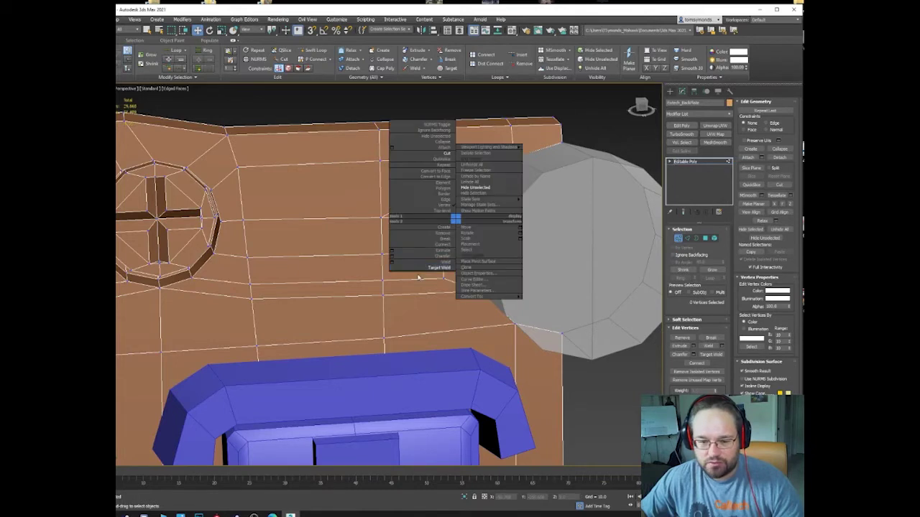
pyautogui.click(438, 267)
pyautogui.click(441, 216)
pyautogui.press('w')
pyautogui.click(441, 217)
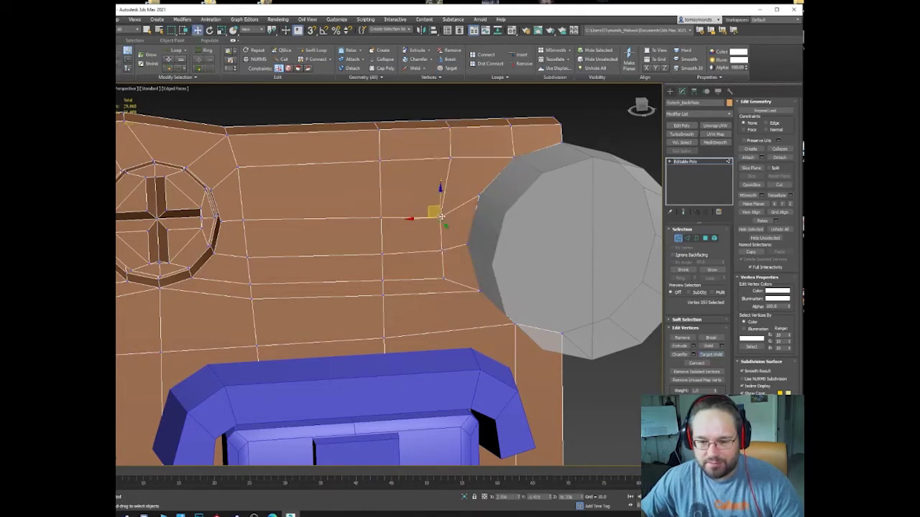
pyautogui.moveTo(434, 206); pyautogui.dragTo(434, 190)
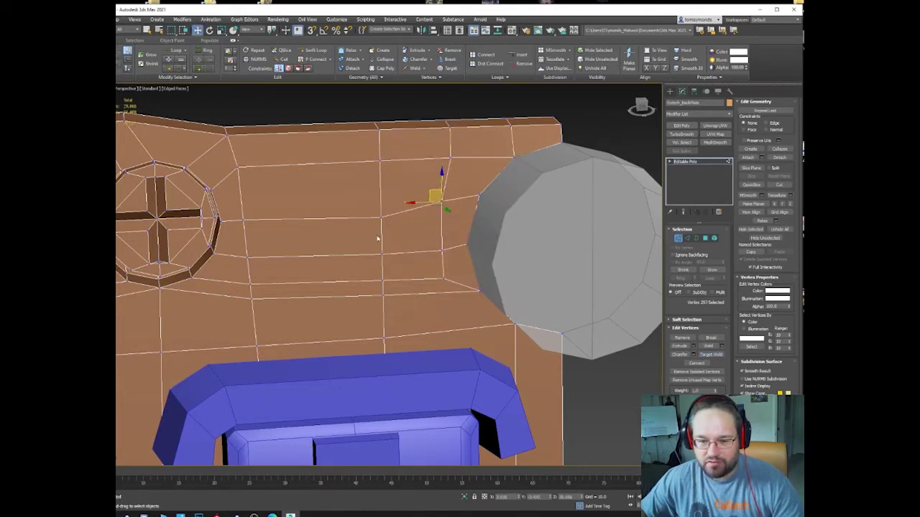
# Raise the vertices along the new cut and the neighbouring vertical edge loop to even out the horizontal edge flow.
pyautogui.click(382, 217)
pyautogui.moveTo(376, 212); pyautogui.dragTo(374, 200)
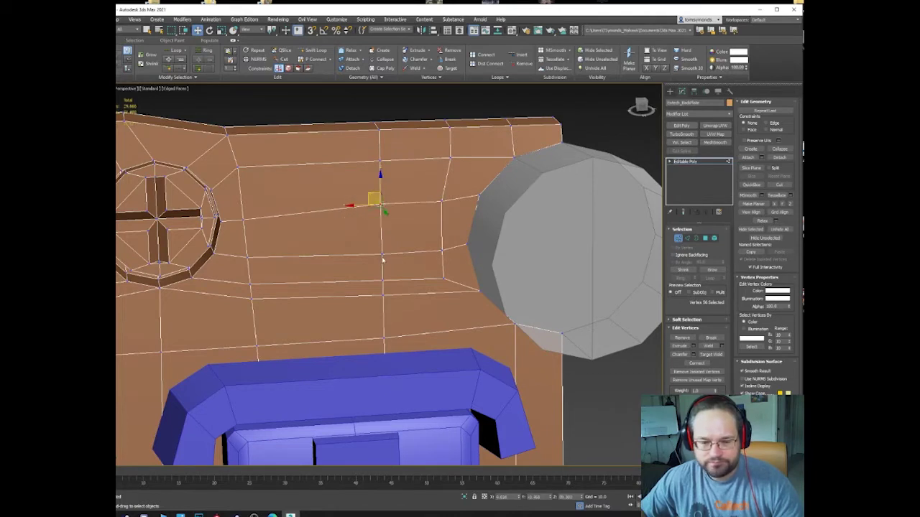
pyautogui.moveTo(382, 260); pyautogui.dragTo(444, 272)
pyautogui.click(443, 248)
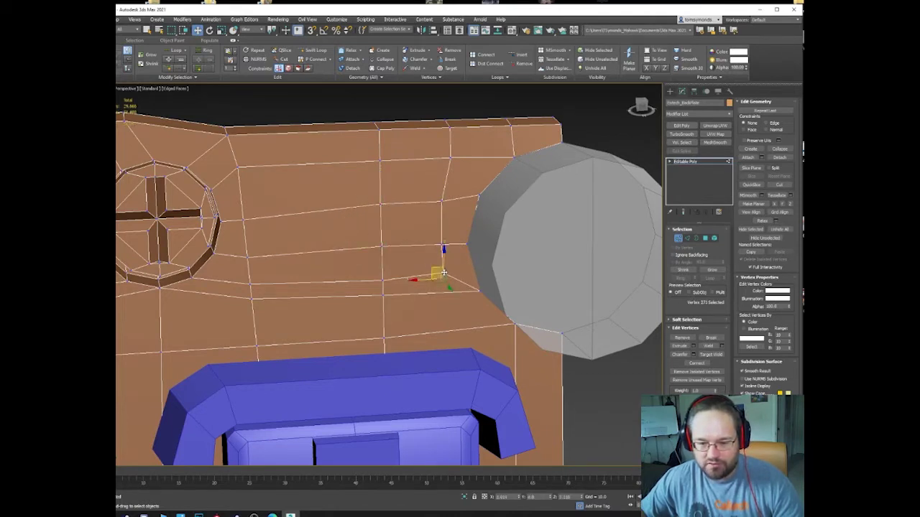
pyautogui.click(381, 276)
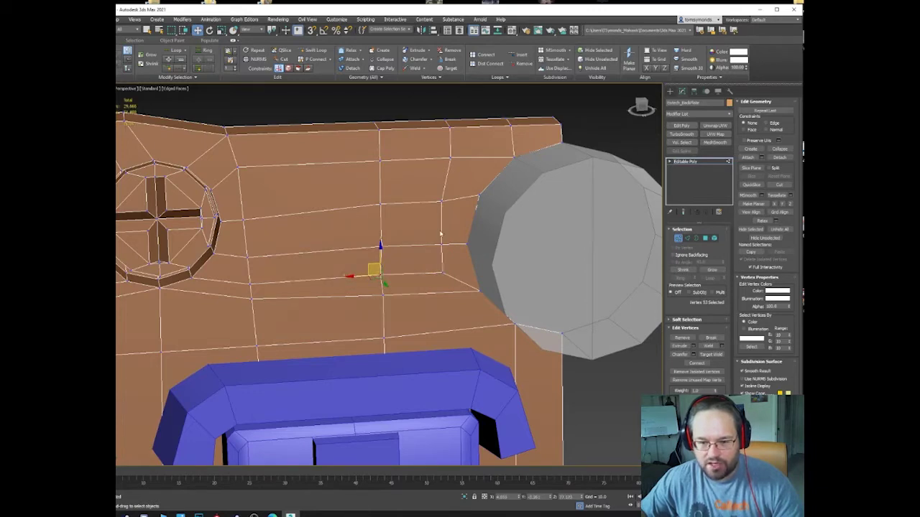
pyautogui.click(247, 285)
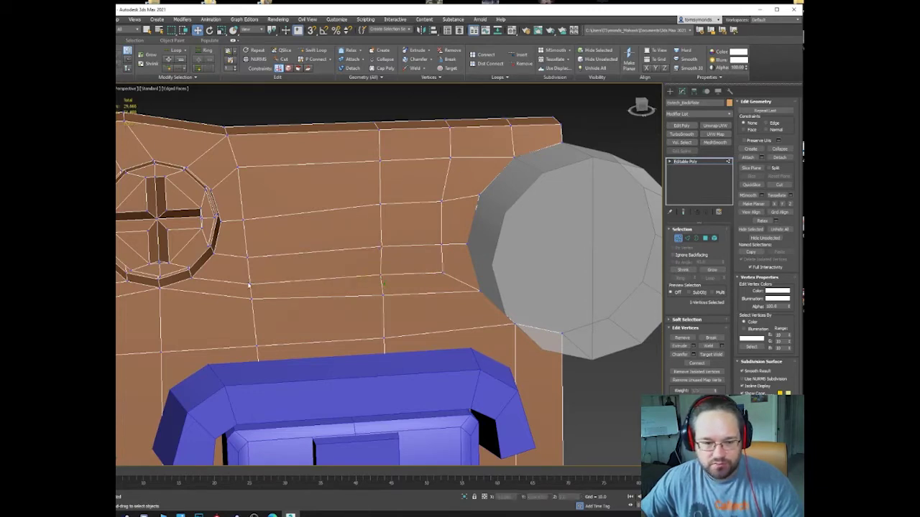
pyautogui.click(250, 284)
# Select the cylinder and delete the polygons of its outer half, leaving the half on the back plate's side.
pyautogui.keyDown('alt'); pyautogui.moveTo(251, 284); pyautogui.dragTo(599, 209, button='middle'); pyautogui.keyUp('alt')
pyautogui.click(684, 237)
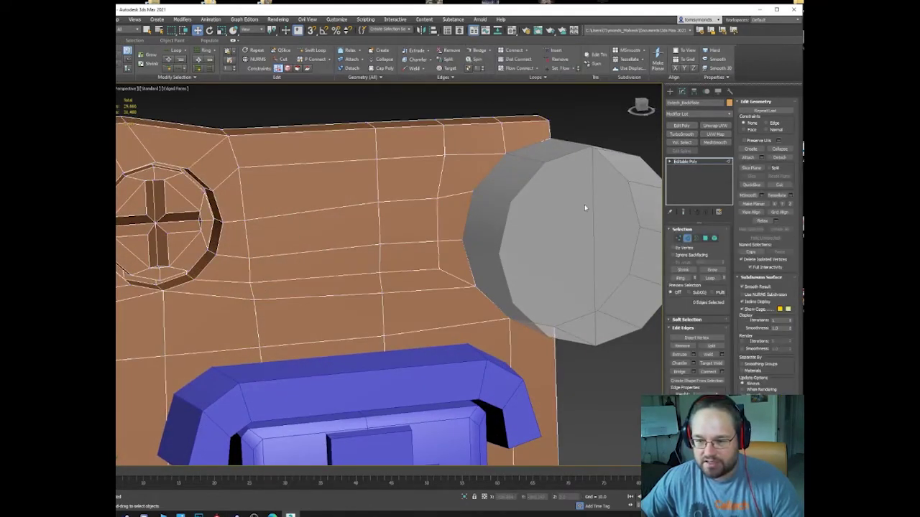
pyautogui.click(602, 232)
pyautogui.click(601, 232)
pyautogui.moveTo(601, 232); pyautogui.dragTo(449, 243, button='middle')
pyautogui.scroll(-3, 513, 248)
pyautogui.press('3')
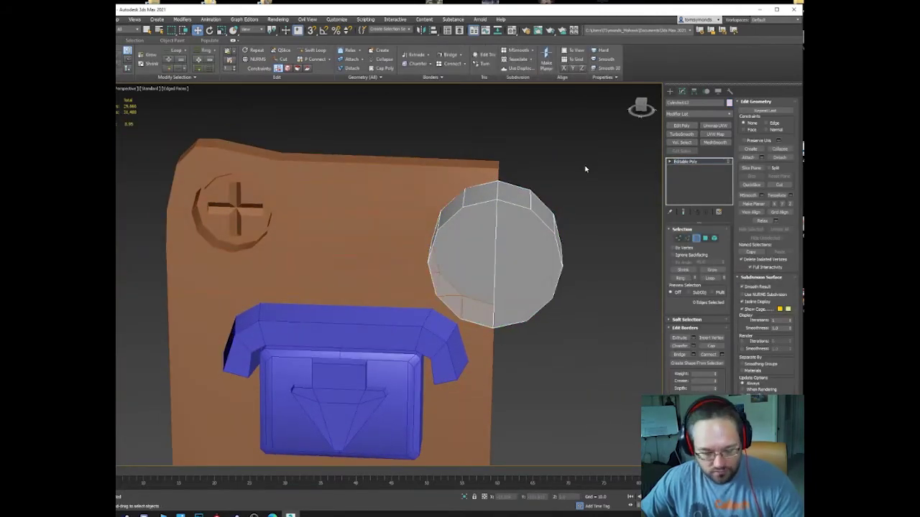
pyautogui.press('4')
pyautogui.moveTo(580, 165); pyautogui.dragTo(510, 352)
pyautogui.moveTo(509, 353)
pyautogui.keyDown('alt'); pyautogui.mouseDown(button='middle')
pyautogui.moveTo(573, 323)
pyautogui.moveTo(557, 307)
pyautogui.moveTo(494, 328)
pyautogui.moveTo(515, 359)
pyautogui.mouseUp(button='middle'); pyautogui.keyUp('alt')
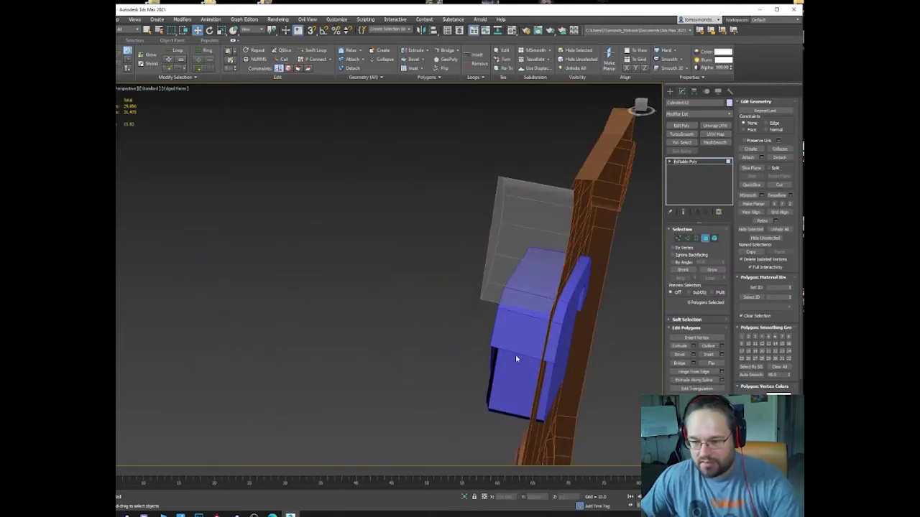
pyautogui.click(705, 238)
pyautogui.keyDown('alt'); pyautogui.moveTo(607, 216); pyautogui.dragTo(622, 222, button='middle'); pyautogui.keyUp('alt')
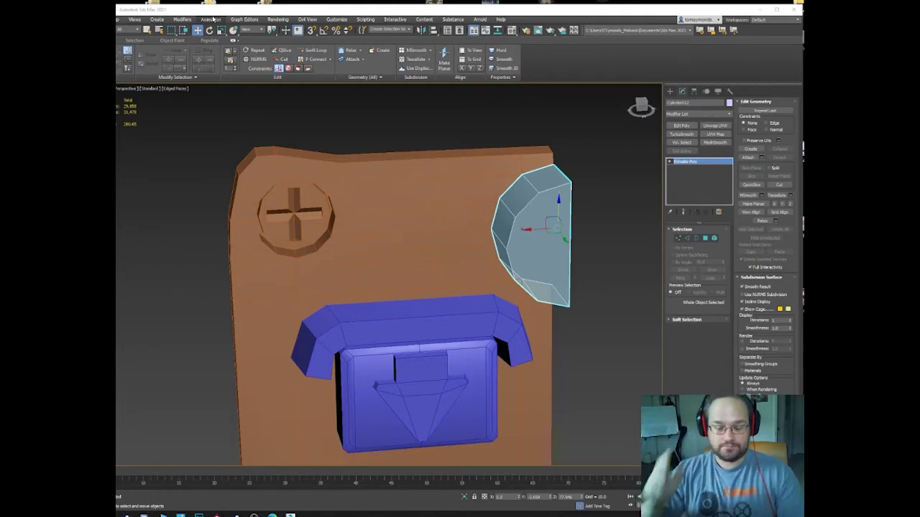
pyautogui.keyDown('alt'); pyautogui.moveTo(419, 251); pyautogui.dragTo(455, 218, button='middle'); pyautogui.keyUp('alt')
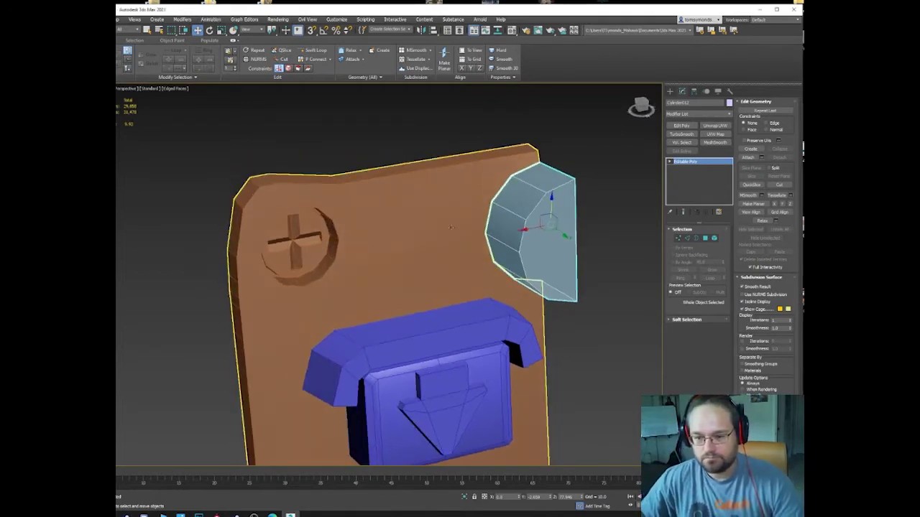
# Select the back plate and adjust the vertex on the vertical cut beside the notch to level its horizontal edge loop.
pyautogui.click(455, 218)
pyautogui.scroll(5, 453, 217)
pyautogui.press('1')
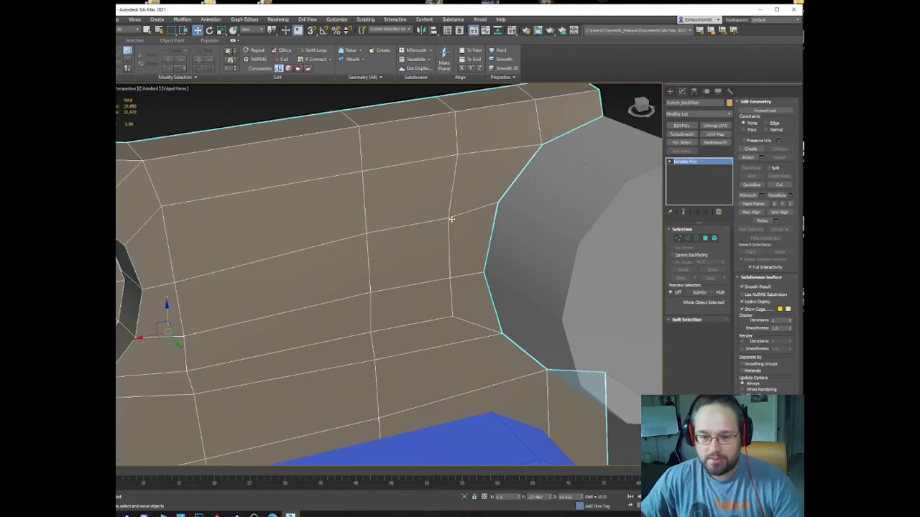
pyautogui.click(450, 217)
pyautogui.keyDown('alt'); pyautogui.moveTo(451, 217); pyautogui.dragTo(435, 207, button='middle'); pyautogui.keyUp('alt')
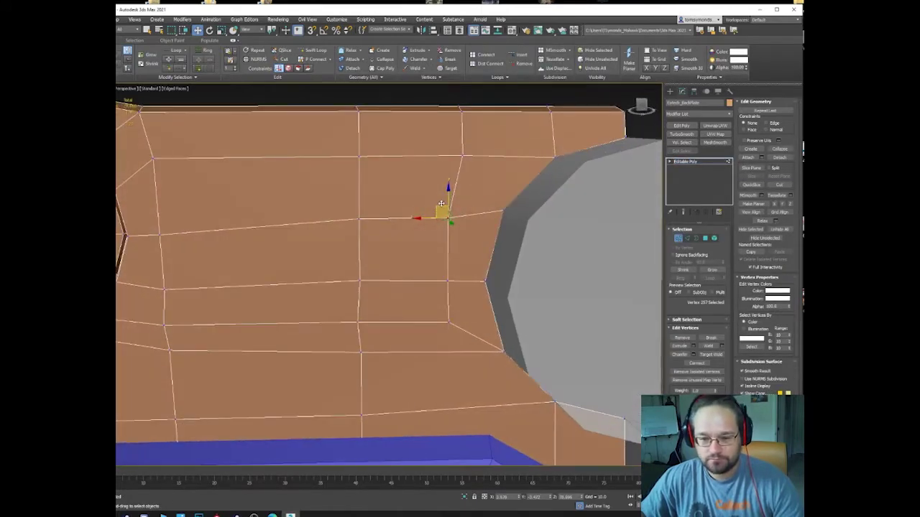
pyautogui.moveTo(441, 204); pyautogui.dragTo(382, 219)
# Raise the vertex beside the cross-slot screw recess and shift the middle vertical loop's vertices toward the recess to straighten the edge flow.
pyautogui.keyDown('alt'); pyautogui.moveTo(358, 219); pyautogui.dragTo(251, 237, button='middle'); pyautogui.keyUp('alt')
pyautogui.moveTo(258, 232); pyautogui.dragTo(263, 212)
pyautogui.click(262, 285)
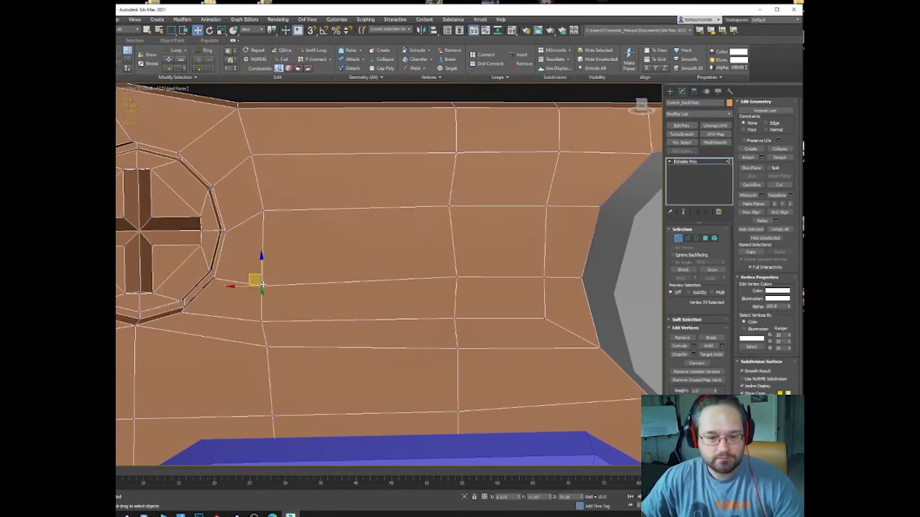
pyautogui.moveTo(456, 276); pyautogui.dragTo(448, 277)
# Shift the upper three vertices of the middle loop and of the cut beside the notch toward the screw recess, straightening both verticals.
pyautogui.moveTo(482, 148); pyautogui.dragTo(464, 205, button='middle')
pyautogui.moveTo(454, 152); pyautogui.dragTo(411, 222)
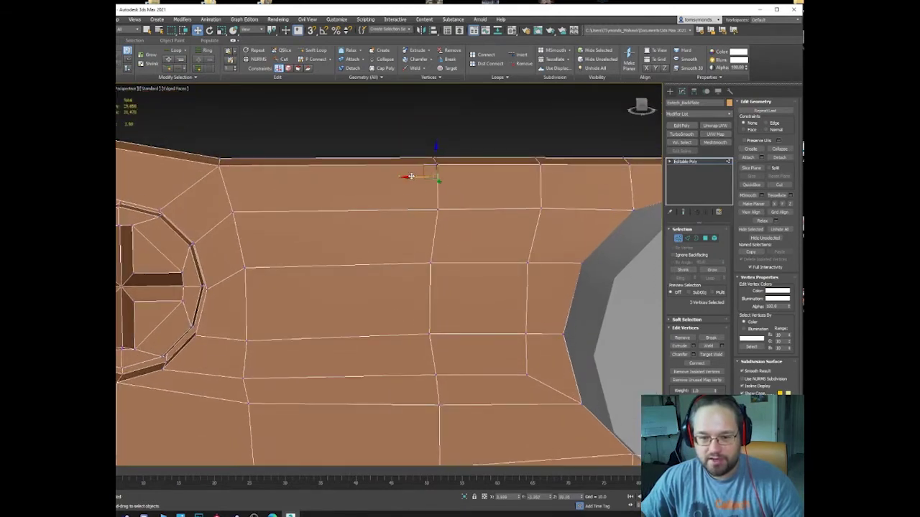
pyautogui.moveTo(412, 178); pyautogui.dragTo(404, 178)
pyautogui.click(538, 163)
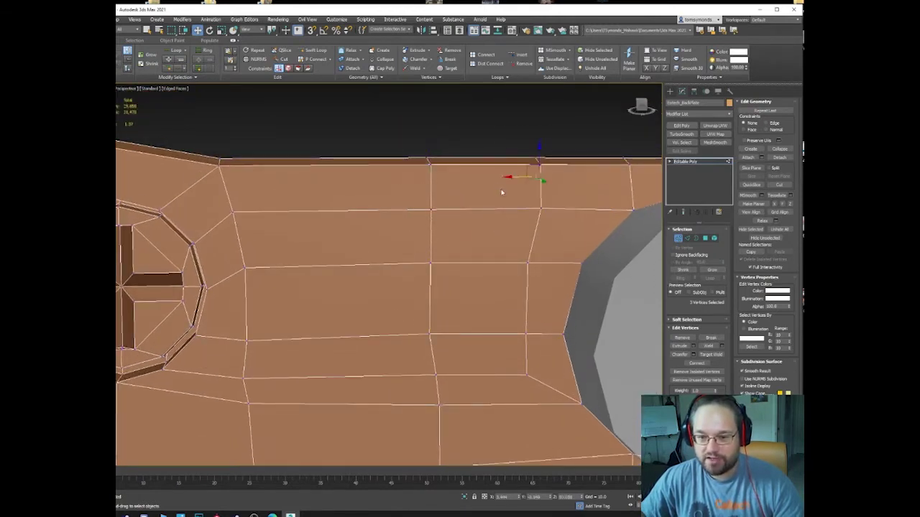
pyautogui.moveTo(510, 176); pyautogui.dragTo(481, 225)
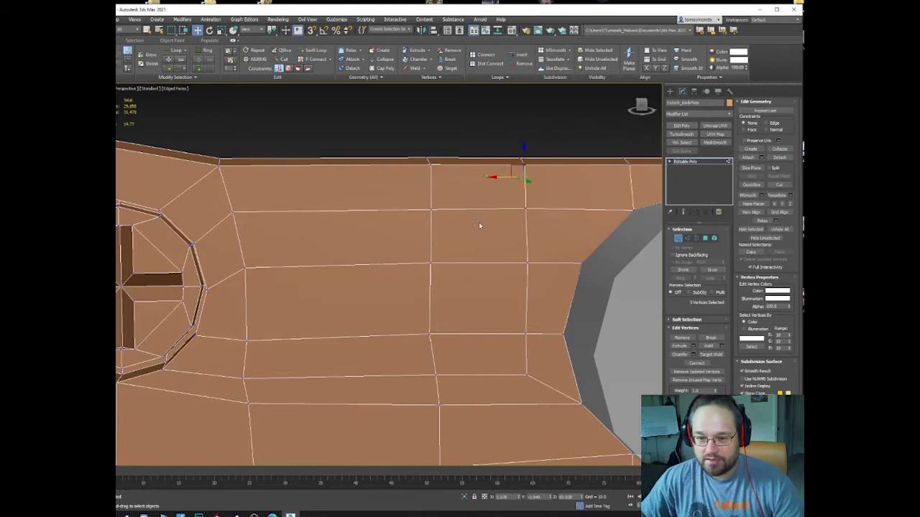
# Move the two lower vertices of the middle vertical loop toward the screw recess, in line with the vertices above.
pyautogui.click(437, 376)
pyautogui.moveTo(422, 374); pyautogui.dragTo(417, 375)
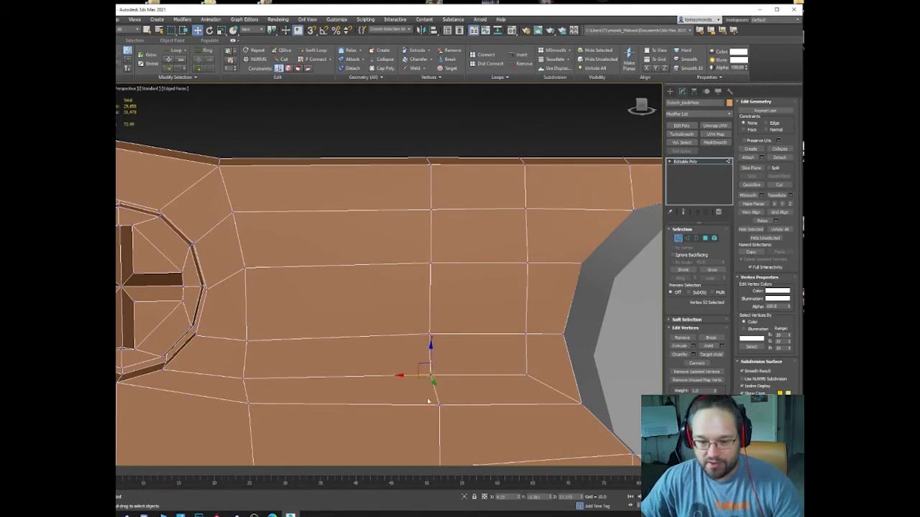
pyautogui.moveTo(438, 406); pyautogui.dragTo(431, 406)
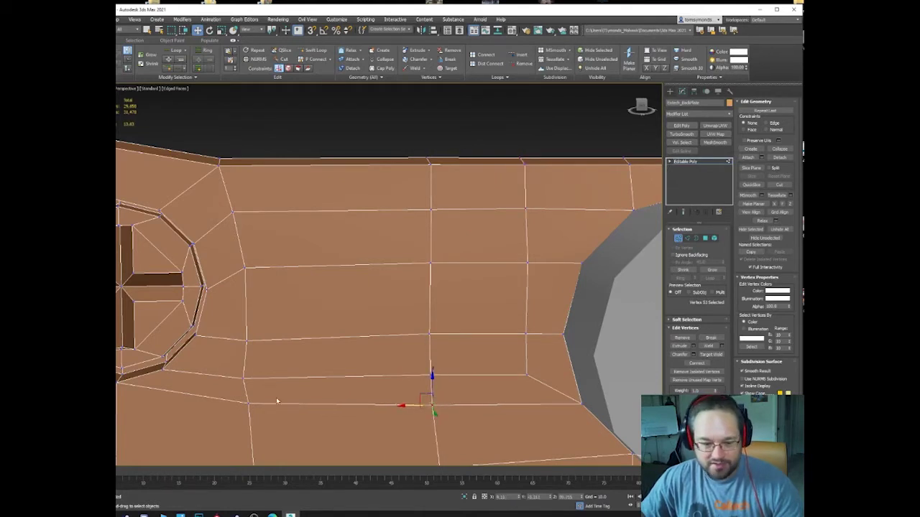
# Raise the two vertices diagonally below the screw recess and align them with the vertical edge loop above.
pyautogui.click(248, 403)
pyautogui.moveTo(260, 407); pyautogui.dragTo(322, 340, button='middle')
pyautogui.moveTo(303, 326); pyautogui.dragTo(298, 307)
pyautogui.click(306, 311)
pyautogui.keyDown('ctrl'); pyautogui.click(306, 336); pyautogui.keyUp('ctrl')
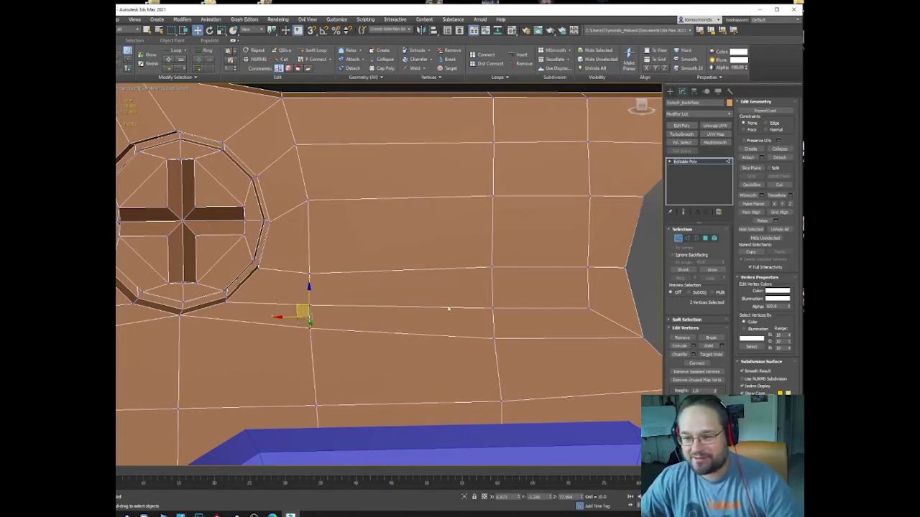
# Nudge the upper vertices of the cut and the middle loop so their horizontal and vertical edges run straight.
pyautogui.keyDown('alt'); pyautogui.moveTo(448, 309); pyautogui.dragTo(416, 311, button='middle'); pyautogui.keyUp('alt')
pyautogui.click(447, 279)
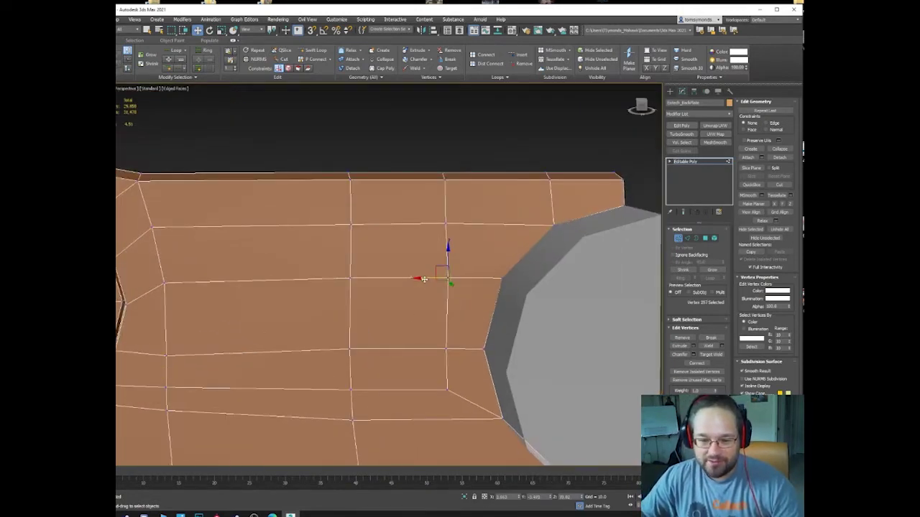
pyautogui.moveTo(423, 278); pyautogui.dragTo(422, 279)
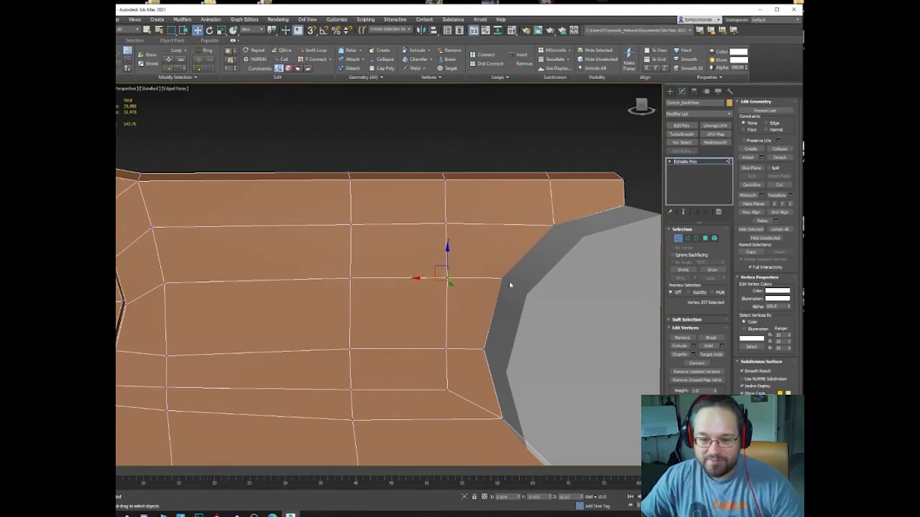
pyautogui.moveTo(509, 285); pyautogui.dragTo(501, 278)
pyautogui.click(446, 225)
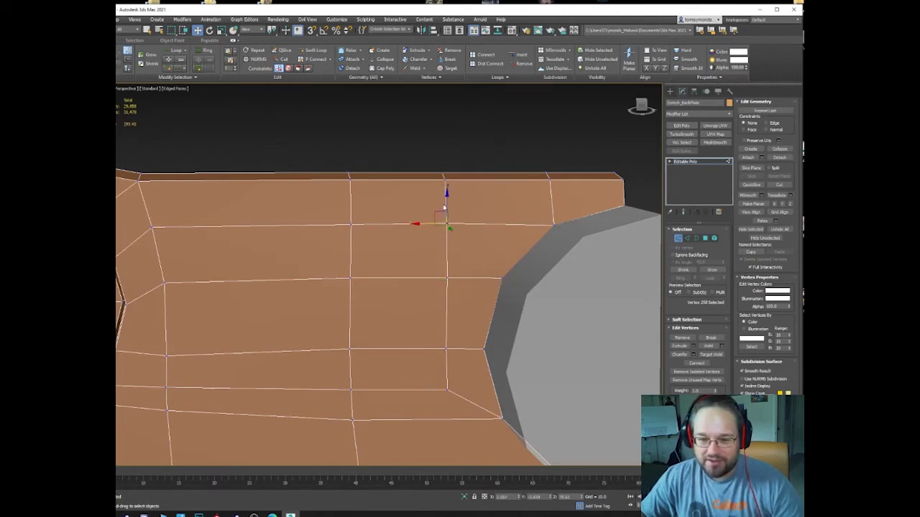
pyautogui.click(350, 226)
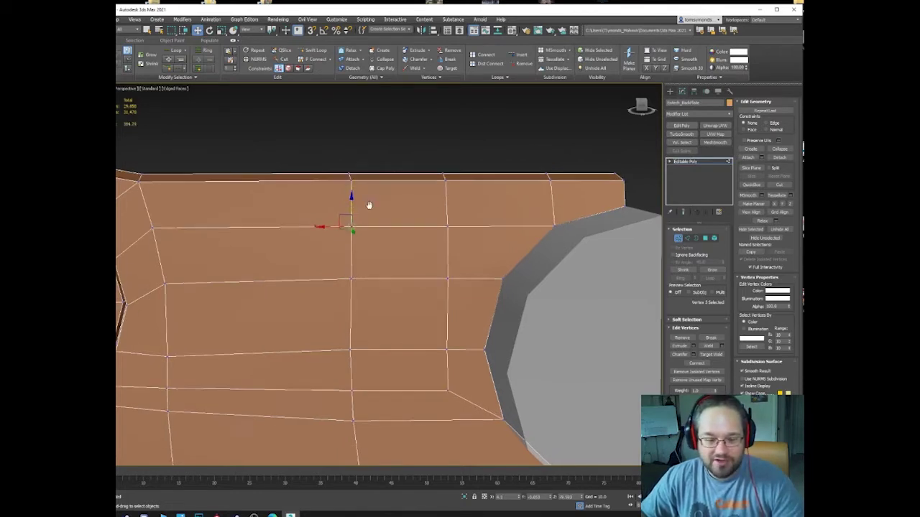
# Examine the back plate's top edge vertices and its fit against the half cylinder from several angles.
pyautogui.moveTo(368, 205); pyautogui.dragTo(375, 211, button='middle')
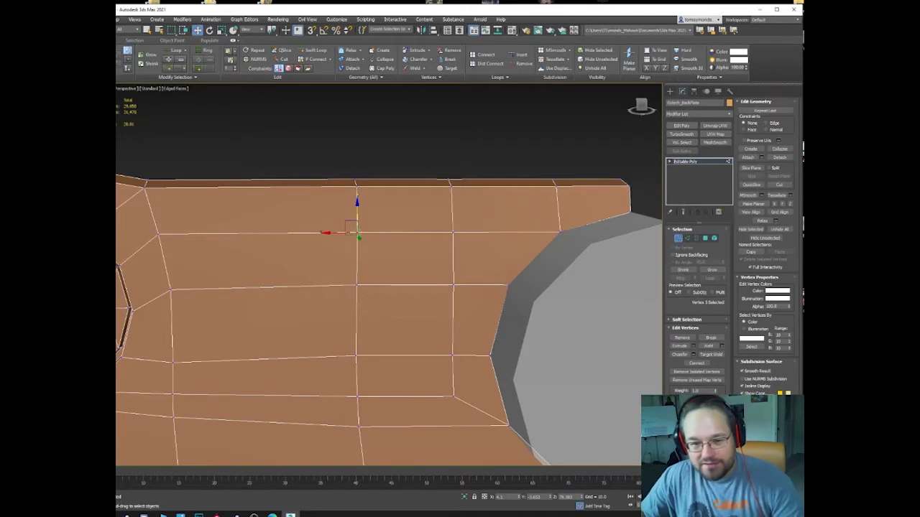
pyautogui.click(354, 181)
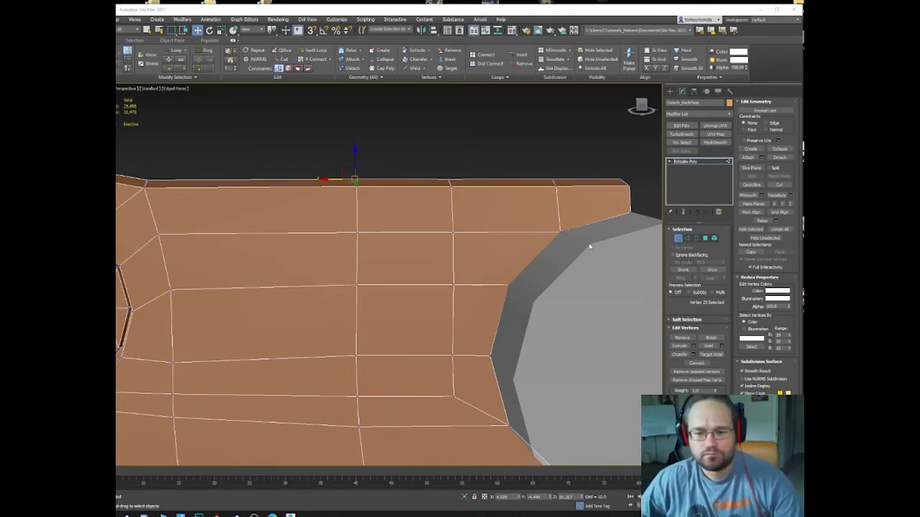
pyautogui.moveTo(577, 229); pyautogui.dragTo(531, 210, button='middle')
pyautogui.click(512, 168)
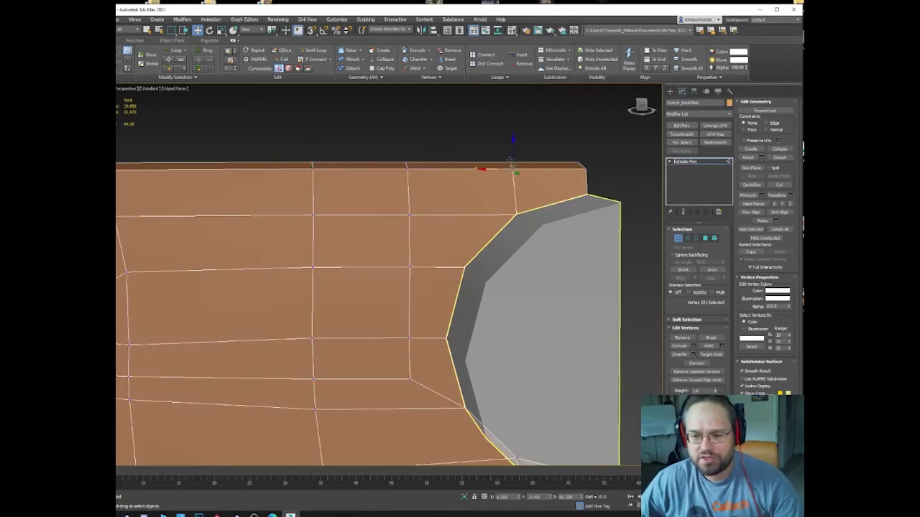
pyautogui.keyDown('ctrl'); pyautogui.click(511, 163); pyautogui.keyUp('ctrl')
pyautogui.keyDown('alt'); pyautogui.moveTo(475, 184); pyautogui.dragTo(387, 103, button='middle'); pyautogui.keyUp('alt')
pyautogui.click(679, 239)
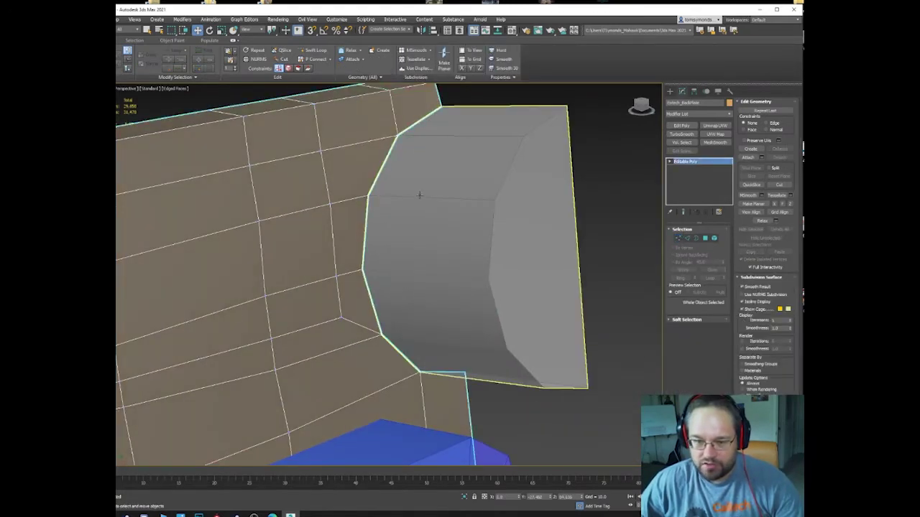
pyautogui.moveTo(308, 195); pyautogui.dragTo(460, 289, button='middle')
pyautogui.scroll(-2, 466, 237)
pyautogui.press('1')
pyautogui.click(467, 239)
pyautogui.scroll(5, 460, 288)
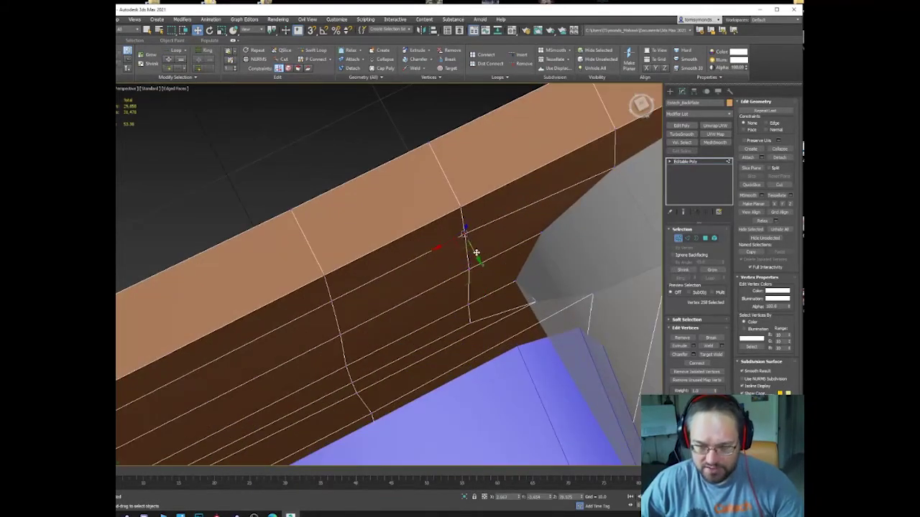
pyautogui.keyDown('alt'); pyautogui.moveTo(452, 261); pyautogui.dragTo(598, 255, button='middle'); pyautogui.keyUp('alt')
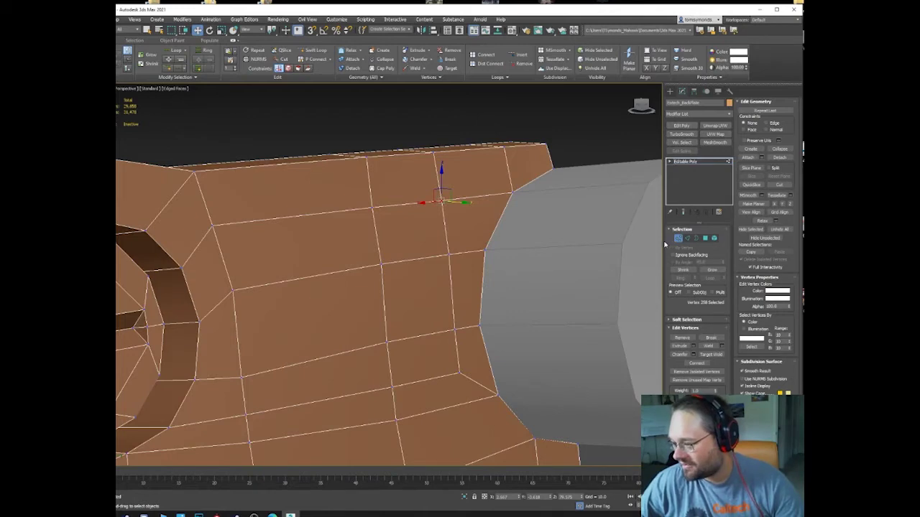
pyautogui.moveTo(515, 229); pyautogui.dragTo(415, 223, button='middle')
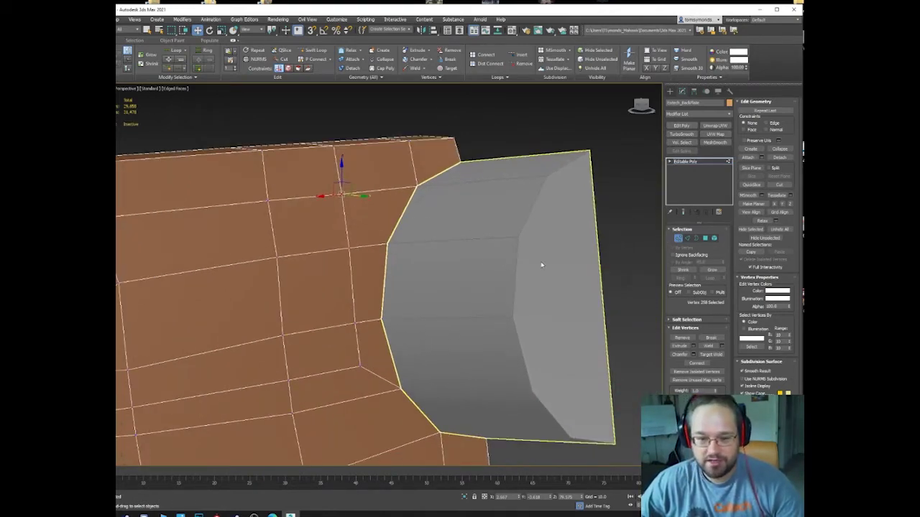
pyautogui.press('1')
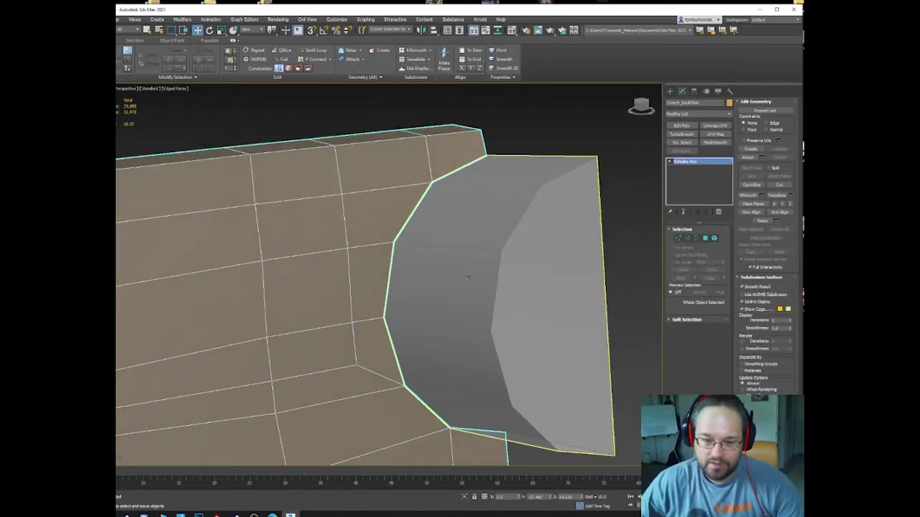
# Shift the vertex at the cut's lower end slightly toward the screw recess.
pyautogui.press('1')
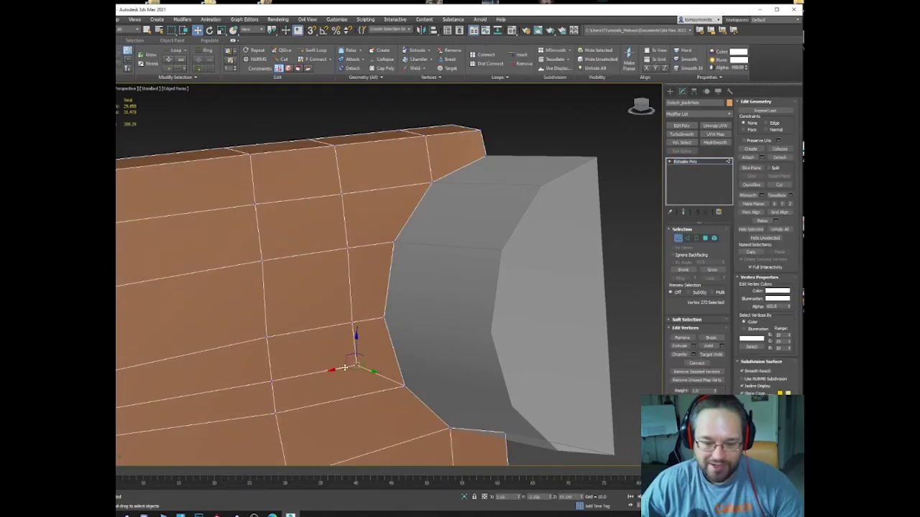
pyautogui.scroll(-4, 363, 350)
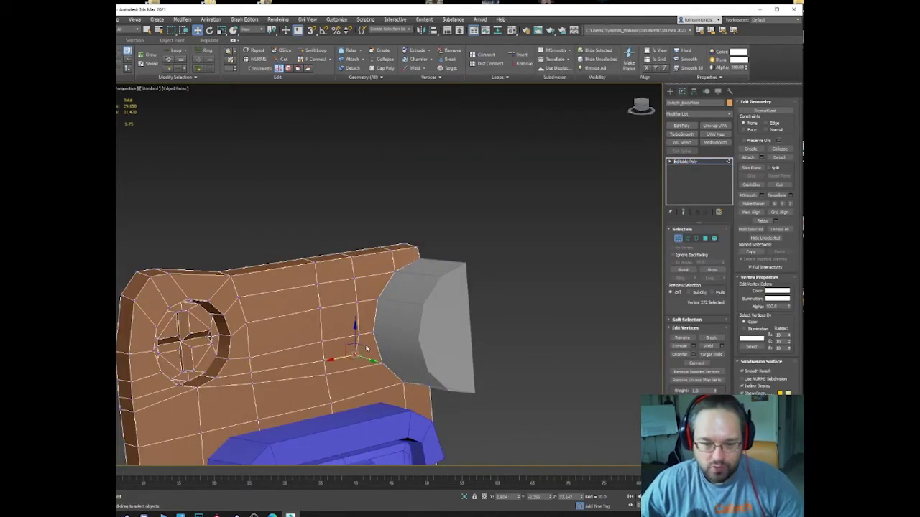
pyautogui.keyDown('alt'); pyautogui.moveTo(367, 347); pyautogui.dragTo(342, 357, button='middle'); pyautogui.keyUp('alt')
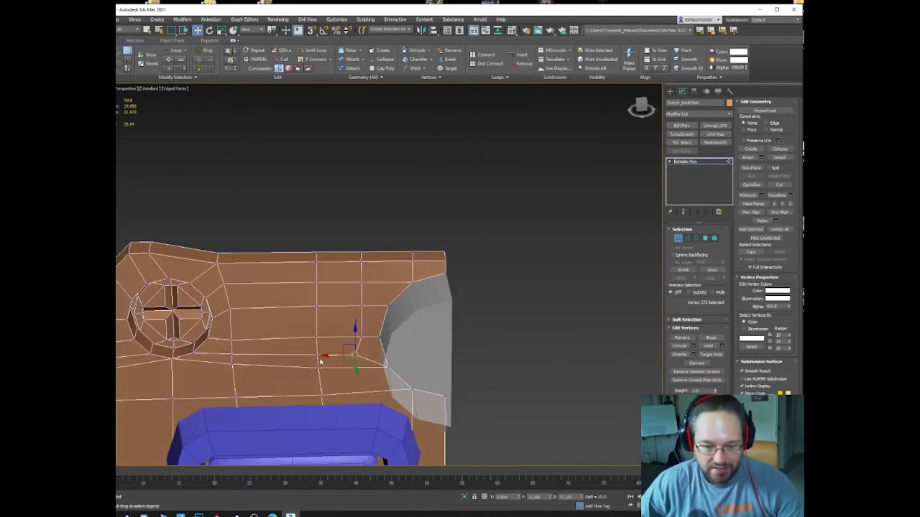
pyautogui.click(678, 237)
# Attach the half cylinder to the back plate as one editable poly object.
pyautogui.keyDown('alt'); pyautogui.moveTo(392, 325); pyautogui.dragTo(480, 259, button='middle'); pyautogui.keyUp('alt')
pyautogui.rightClick(378, 212)
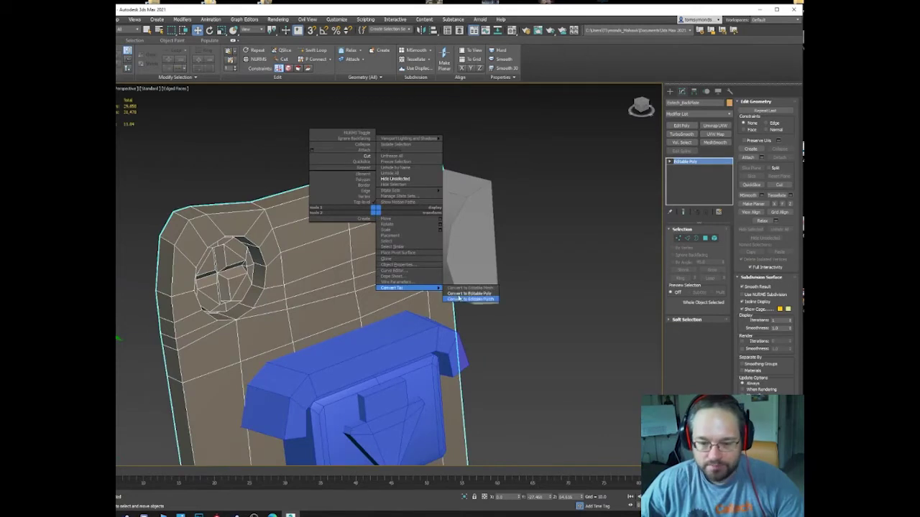
pyautogui.click(748, 156)
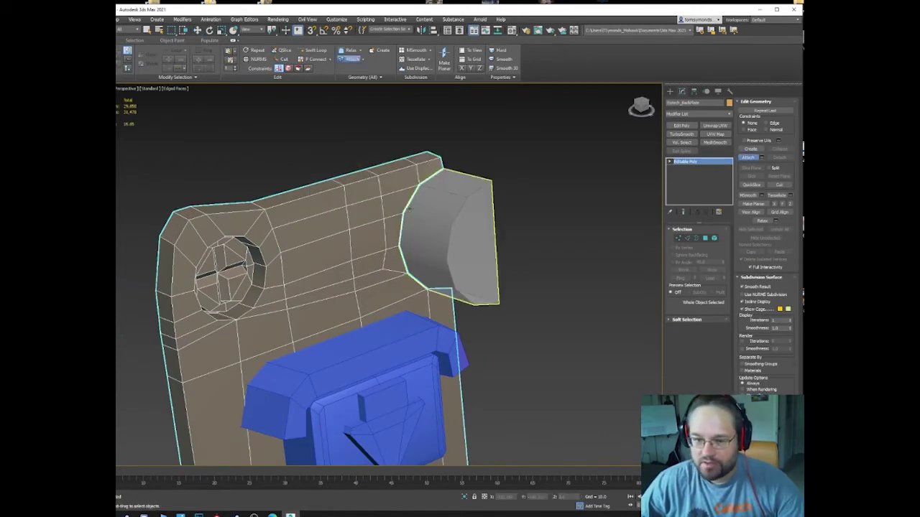
pyautogui.click(424, 231)
pyautogui.click(753, 159)
pyautogui.press('w')
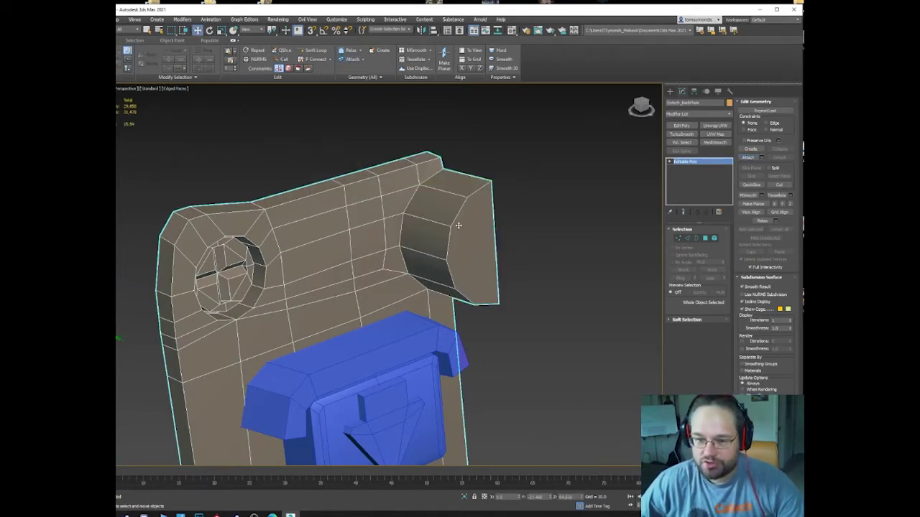
# Select the overlapping vertices along the seam between the notch and the half cylinder and weld them together.
pyautogui.scroll(5, 456, 225)
pyautogui.moveTo(354, 203); pyautogui.dragTo(431, 181, button='middle')
pyautogui.press('1')
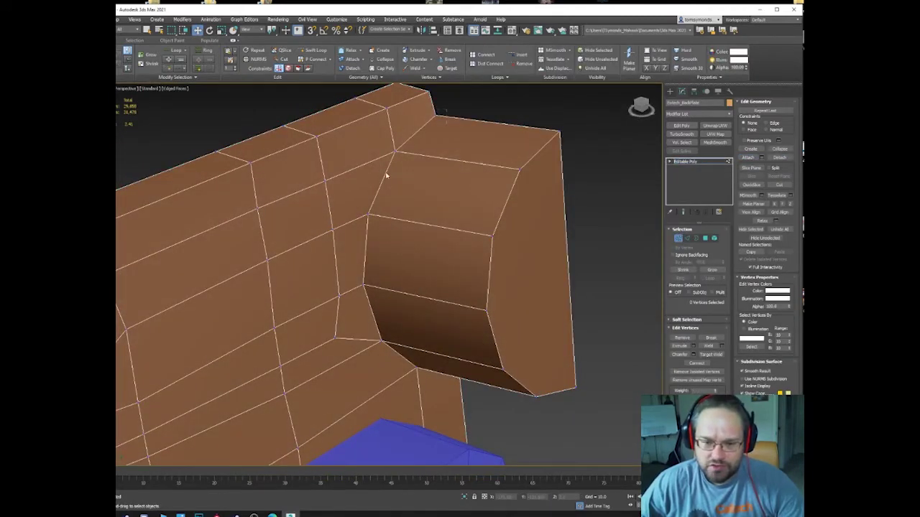
pyautogui.hotkey('ctrl', 'a')
pyautogui.keyDown('ctrl'); pyautogui.moveTo(386, 264); pyautogui.dragTo(362, 356); pyautogui.keyUp('ctrl')
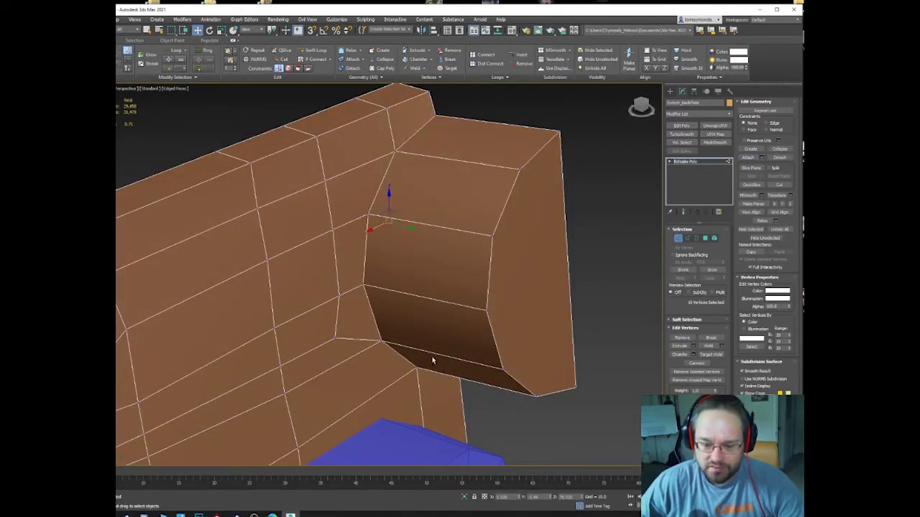
pyautogui.keyDown('ctrl'); pyautogui.moveTo(433, 361); pyautogui.dragTo(410, 382); pyautogui.keyUp('ctrl')
pyautogui.keyDown('alt'); pyautogui.moveTo(410, 381); pyautogui.dragTo(394, 347, button='middle'); pyautogui.keyUp('alt')
pyautogui.keyDown('ctrl'); pyautogui.moveTo(498, 399); pyautogui.dragTo(458, 420); pyautogui.keyUp('ctrl')
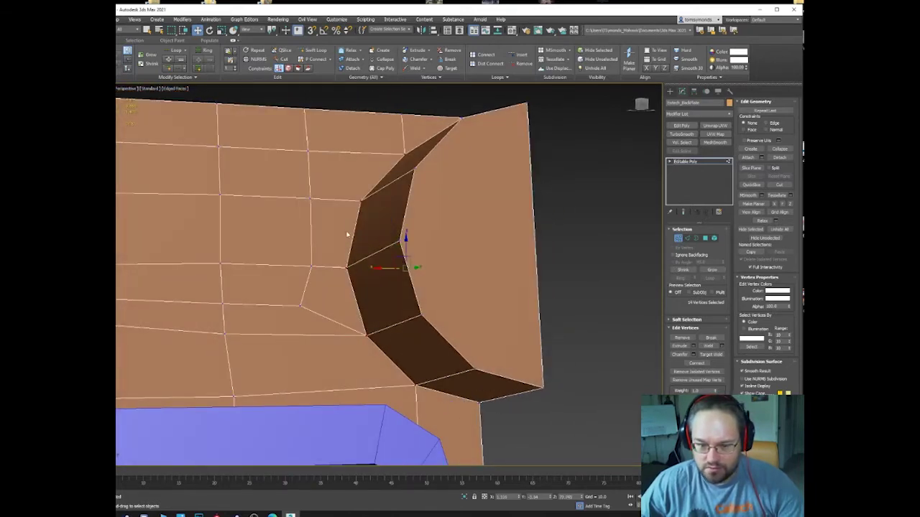
pyautogui.keyDown('alt'); pyautogui.moveTo(350, 234); pyautogui.dragTo(381, 216, button='middle'); pyautogui.keyUp('alt')
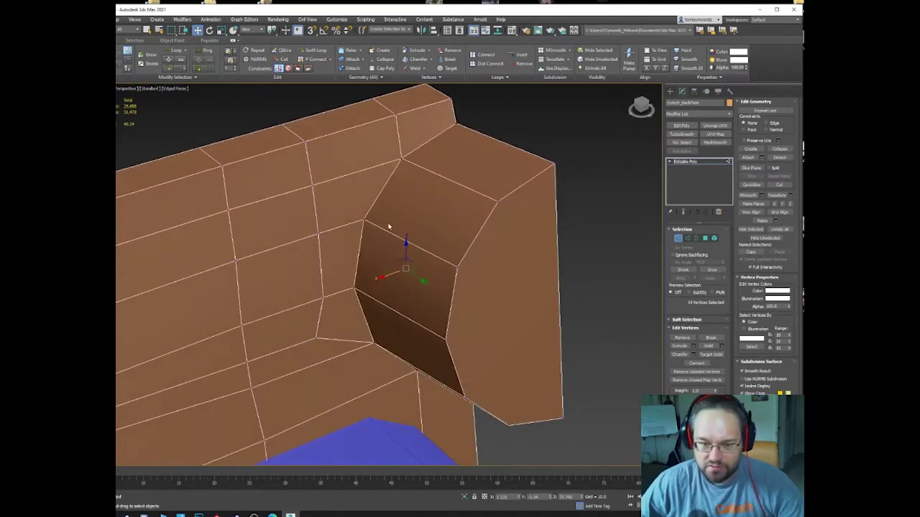
pyautogui.rightClick(380, 182)
pyautogui.click(316, 227)
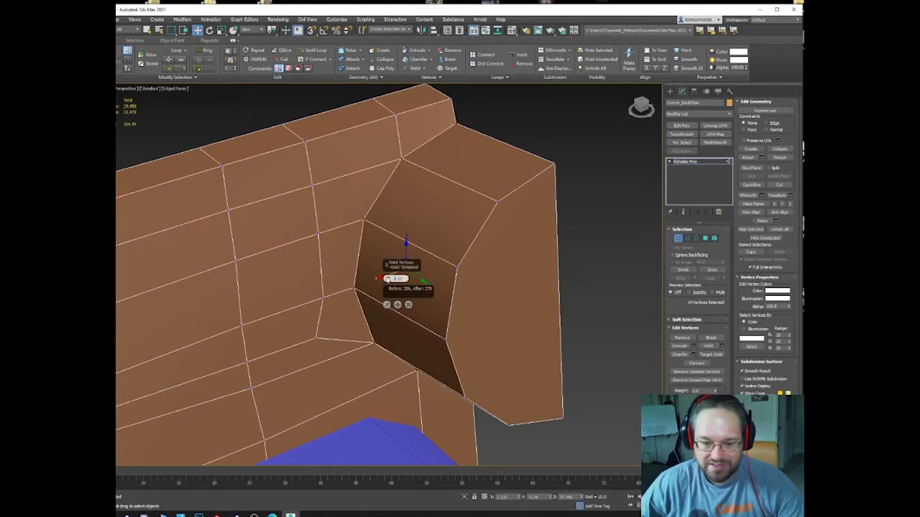
pyautogui.click(406, 305)
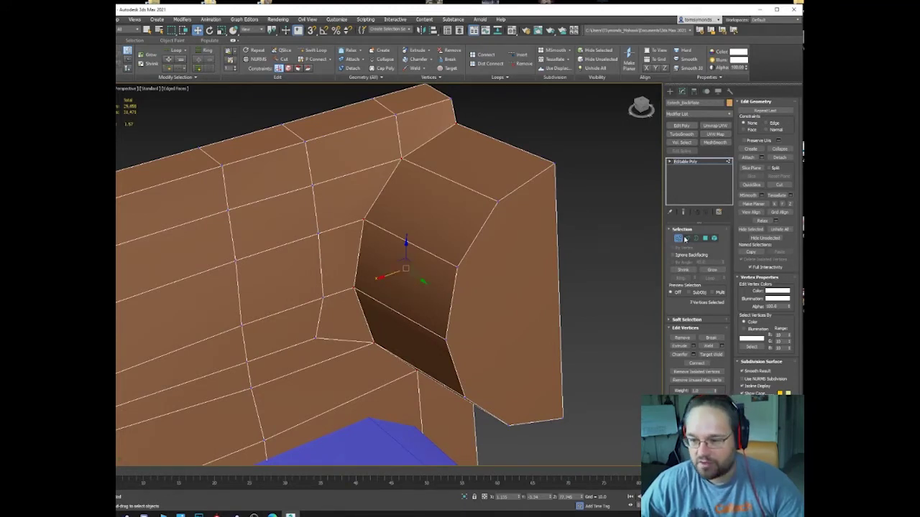
# Move the inner corner vertex beside the half cylinder's lower end slightly upward on the back plate's face.
pyautogui.click(679, 238)
pyautogui.moveTo(385, 181); pyautogui.dragTo(467, 184, button='middle')
pyautogui.scroll(-3, 467, 185)
pyautogui.press('1')
pyautogui.click(425, 286)
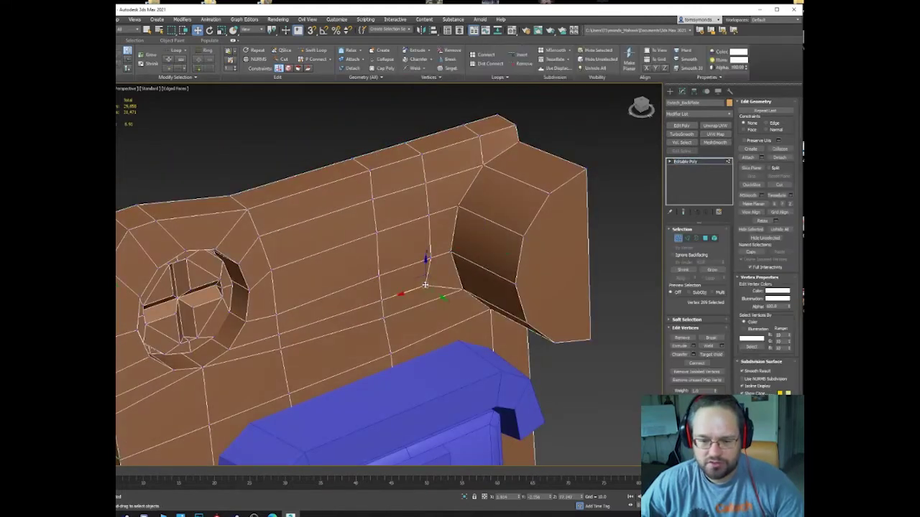
pyautogui.keyDown('alt'); pyautogui.moveTo(425, 285); pyautogui.dragTo(409, 273, button='middle'); pyautogui.keyUp('alt')
pyautogui.moveTo(420, 273); pyautogui.dragTo(419, 266)
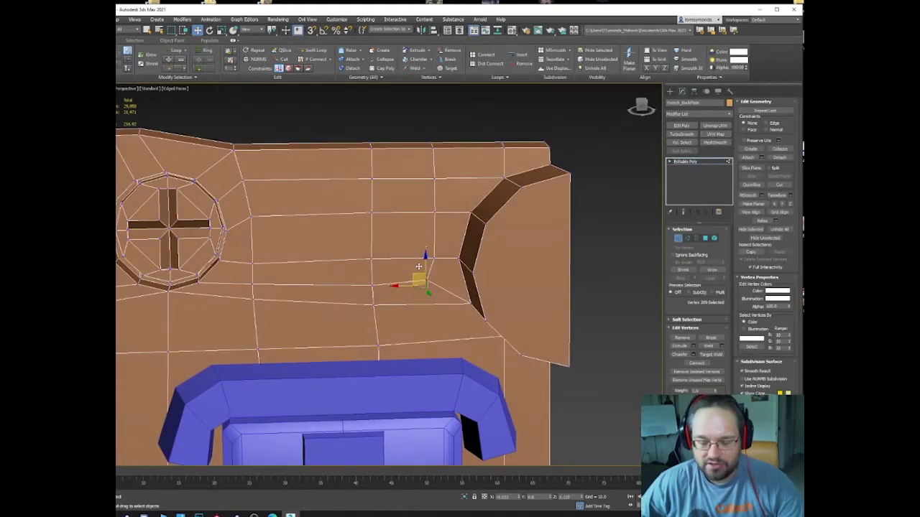
# Nudge the back plate vertices between the screw recess and the half cylinder slightly upward to even out the edge rows.
pyautogui.click(372, 285)
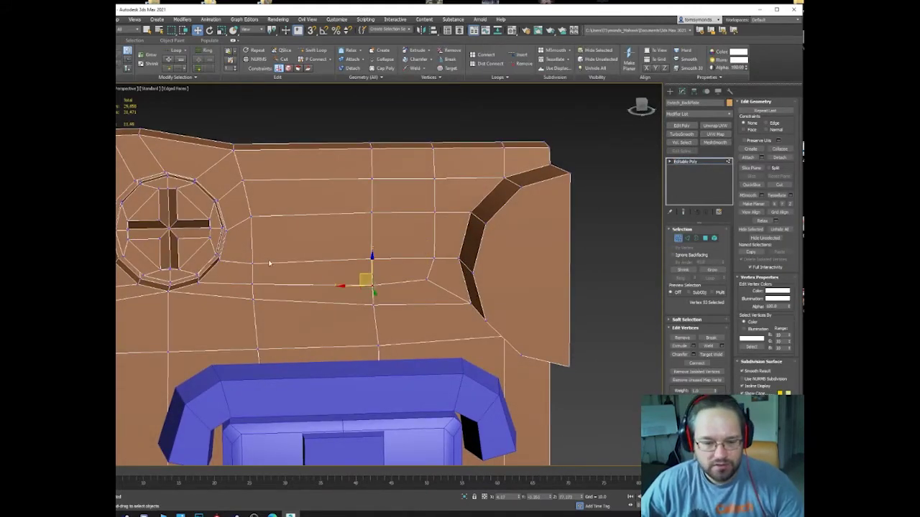
pyautogui.click(252, 262)
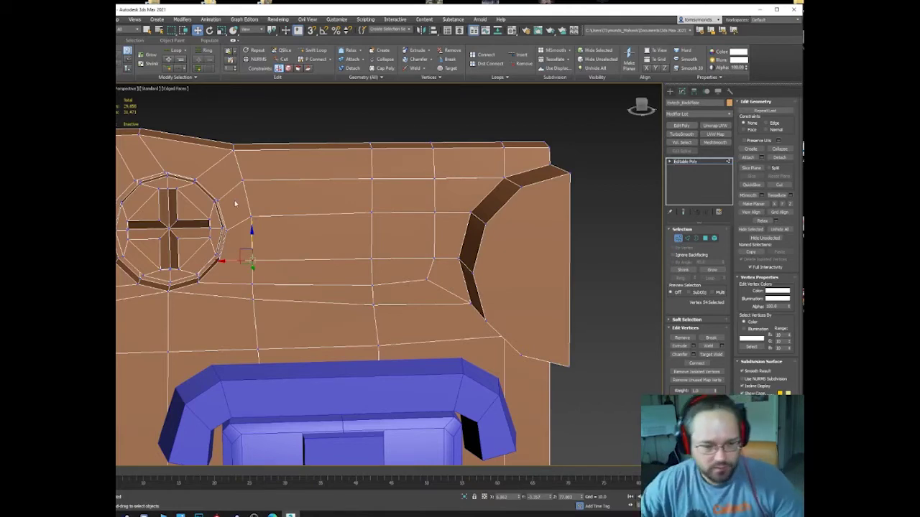
pyautogui.keyDown('alt'); pyautogui.moveTo(341, 317); pyautogui.dragTo(381, 253, button='middle'); pyautogui.keyUp('alt')
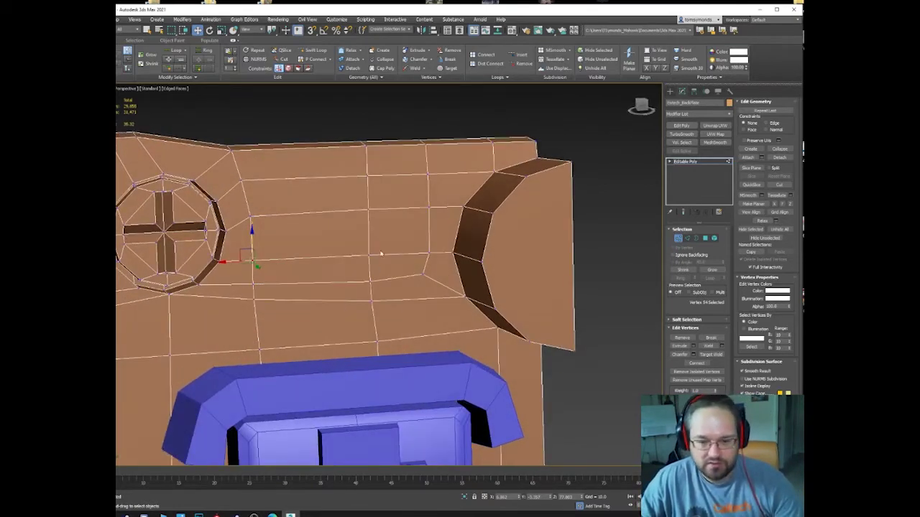
pyautogui.click(370, 281)
pyautogui.moveTo(371, 266); pyautogui.dragTo(372, 260)
# Examine the joined seam between the back plate and the half cylinder from several angles.
pyautogui.keyDown('alt'); pyautogui.moveTo(373, 261); pyautogui.dragTo(528, 257, button='middle'); pyautogui.keyUp('alt')
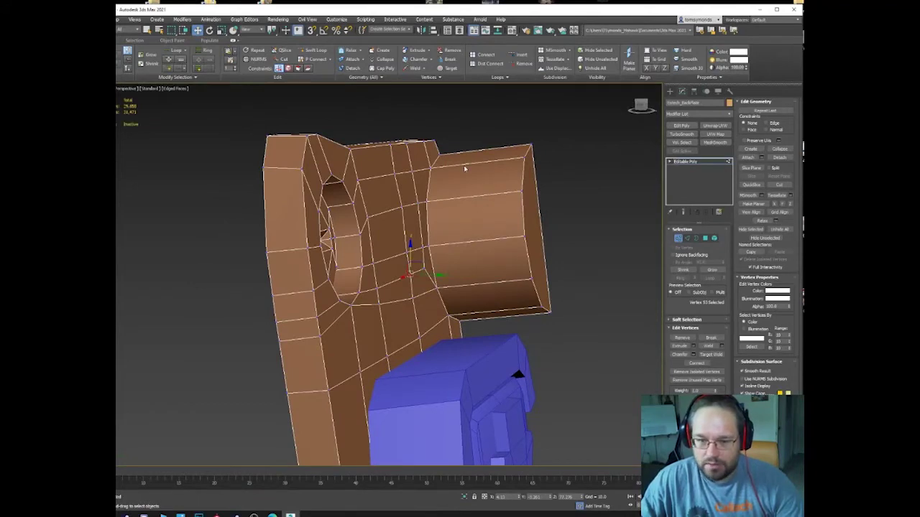
pyautogui.click(435, 138)
pyautogui.keyDown('alt'); pyautogui.moveTo(439, 154); pyautogui.dragTo(458, 177, button='middle'); pyautogui.keyUp('alt')
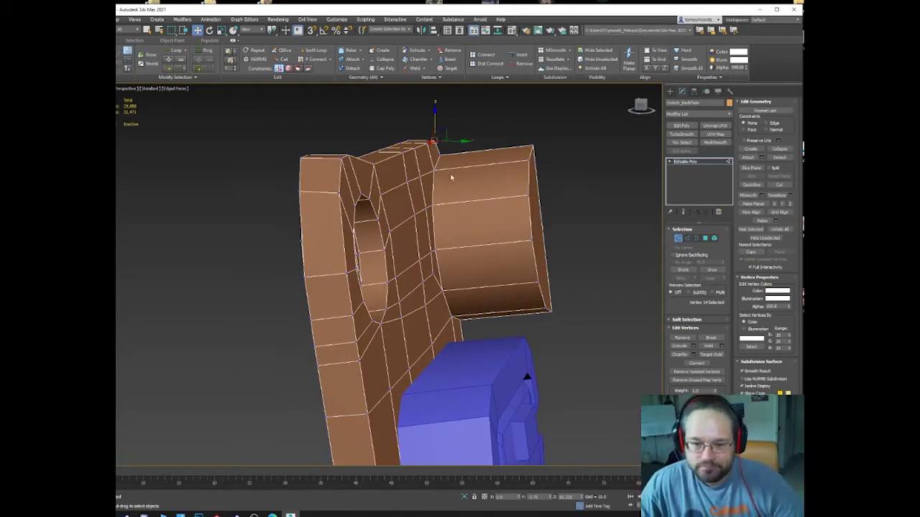
pyautogui.keyDown('alt'); pyautogui.moveTo(450, 176); pyautogui.dragTo(506, 225, button='middle'); pyautogui.keyUp('alt')
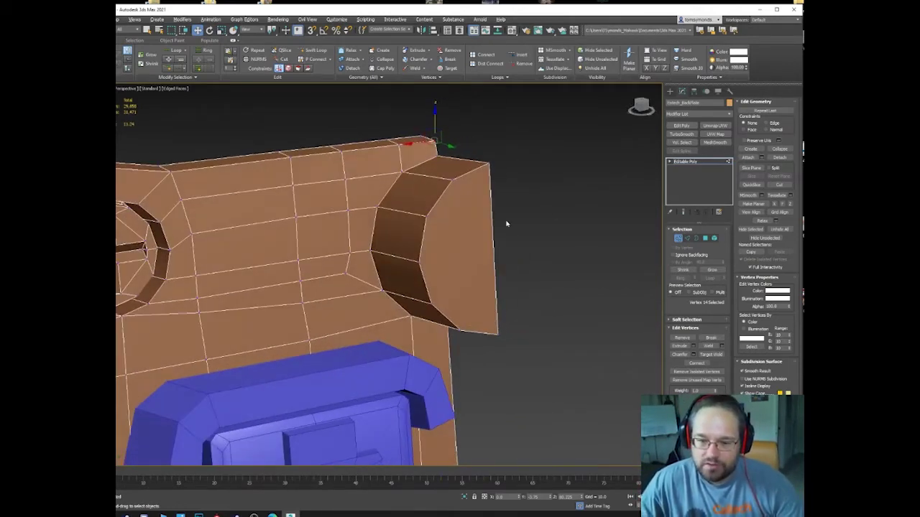
pyautogui.rightClick(506, 224)
pyautogui.rightClick(544, 172)
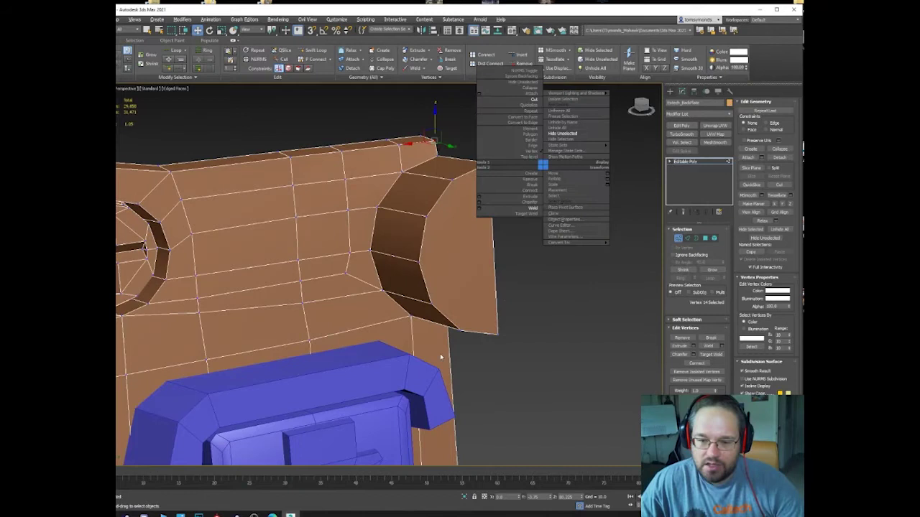
# Inspect the half cylinder's end cap and curved side polygons by selecting them individually.
pyautogui.press('4')
pyautogui.click(482, 307)
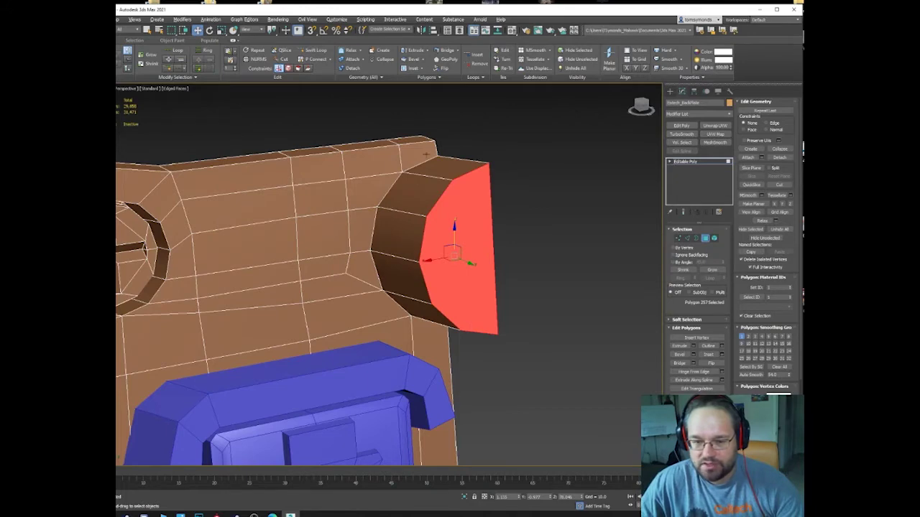
pyautogui.scroll(-5, 388, 187)
pyautogui.moveTo(352, 216)
pyautogui.keyDown('alt'); pyautogui.mouseDown(button='middle')
pyautogui.moveTo(425, 218)
pyautogui.moveTo(368, 220)
pyautogui.mouseUp(button='middle'); pyautogui.keyUp('alt')
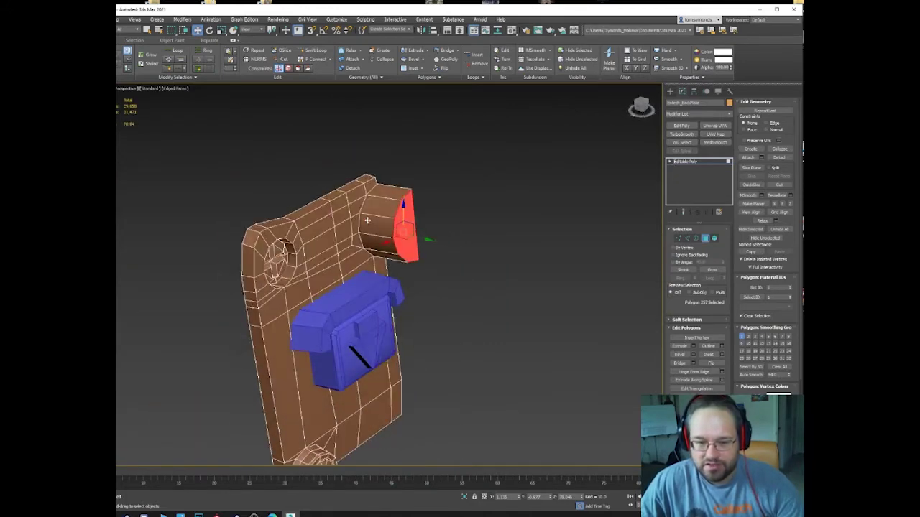
pyautogui.click(367, 220)
pyautogui.click(316, 246)
pyautogui.click(342, 242)
pyautogui.click(359, 225)
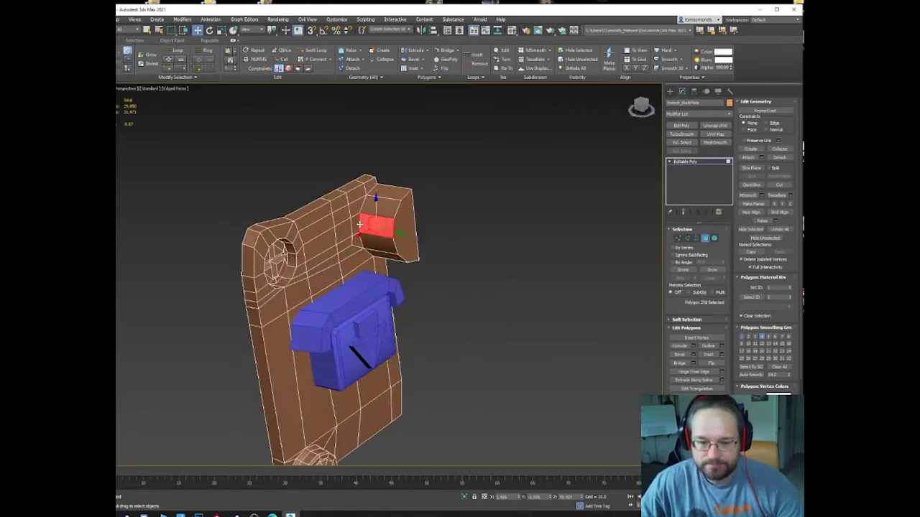
pyautogui.click(359, 209)
pyautogui.click(378, 203)
pyautogui.click(339, 206)
pyautogui.click(381, 223)
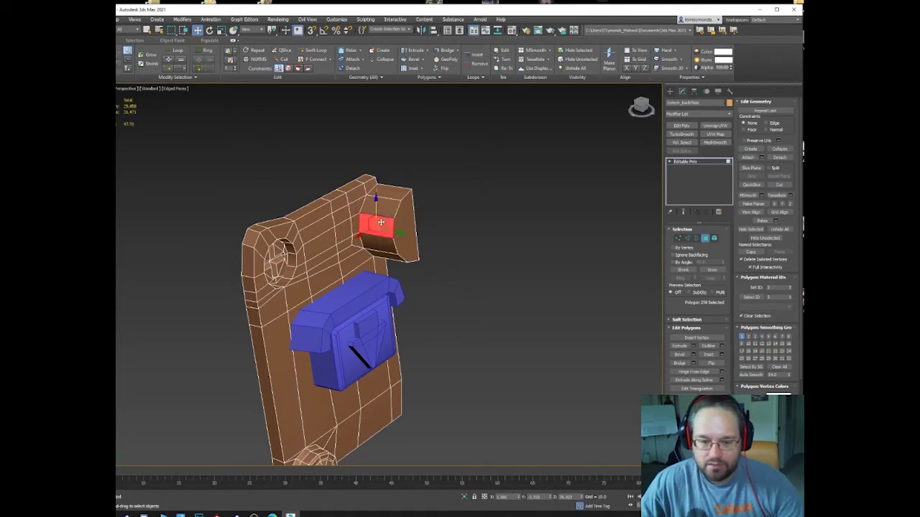
pyautogui.keyDown('alt'); pyautogui.moveTo(381, 223); pyautogui.dragTo(315, 224, button='middle'); pyautogui.keyUp('alt')
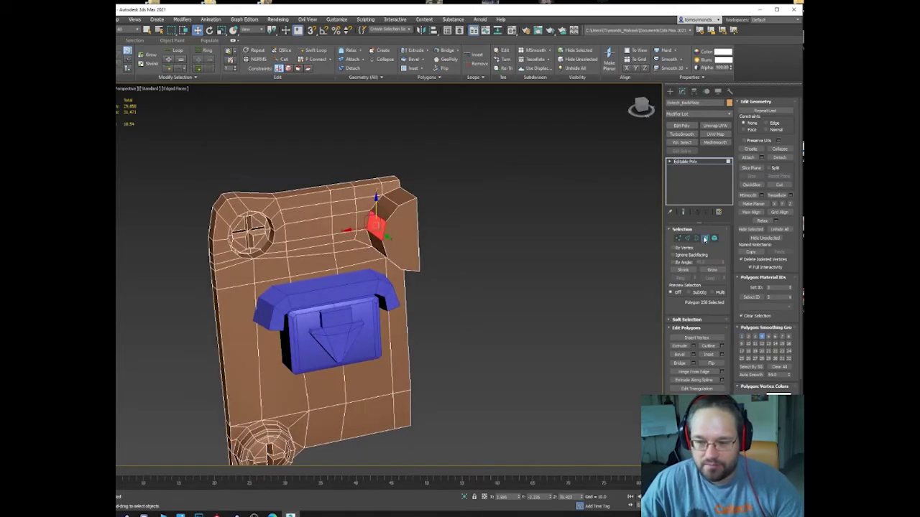
# Mirror the whole back plate across the X axis as a copy to preview the full plate.
pyautogui.click(705, 239)
pyautogui.click(421, 29)
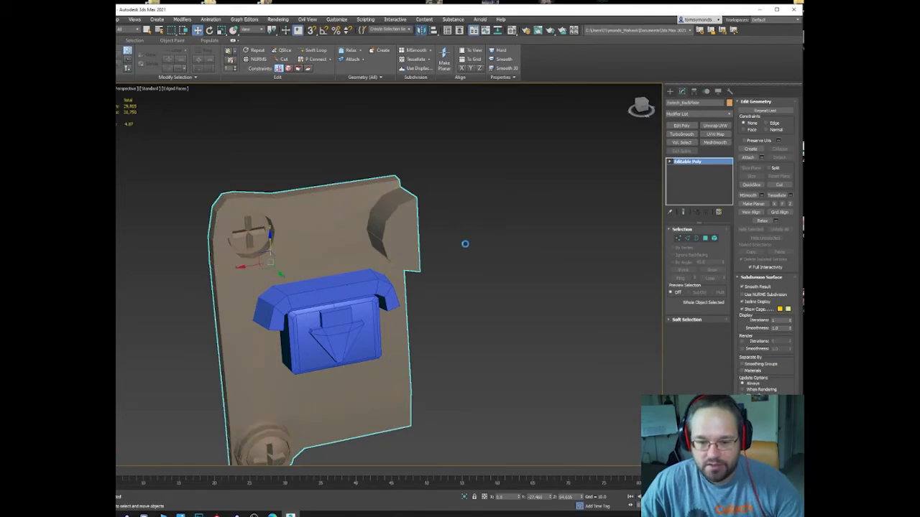
pyautogui.click(410, 273)
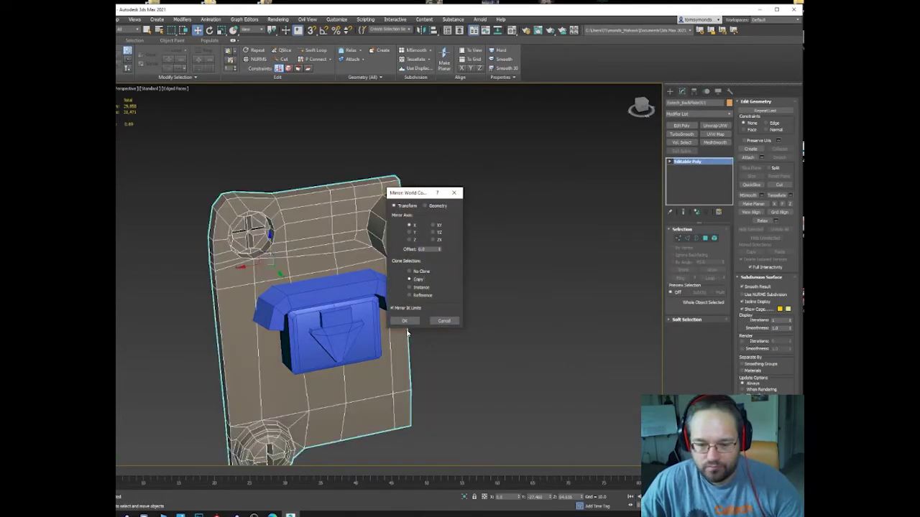
pyautogui.click(410, 279)
pyautogui.click(405, 322)
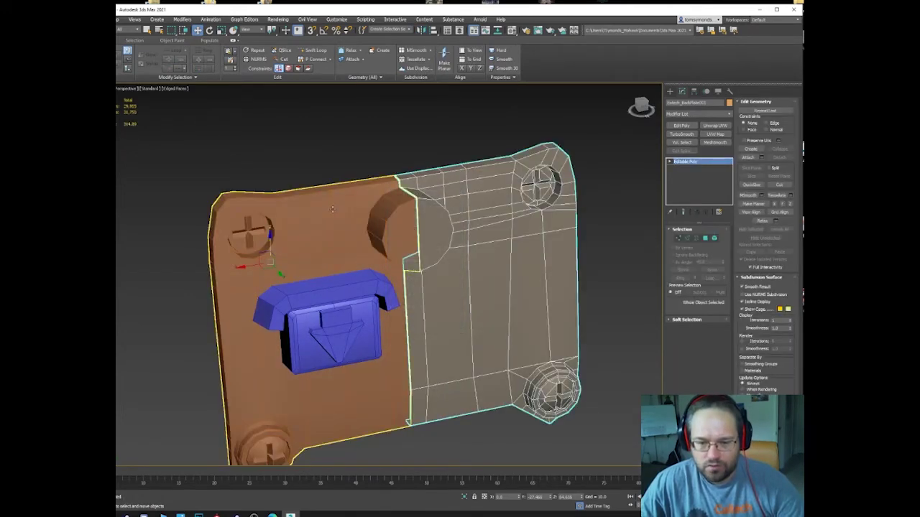
pyautogui.click(406, 208)
pyautogui.click(437, 209)
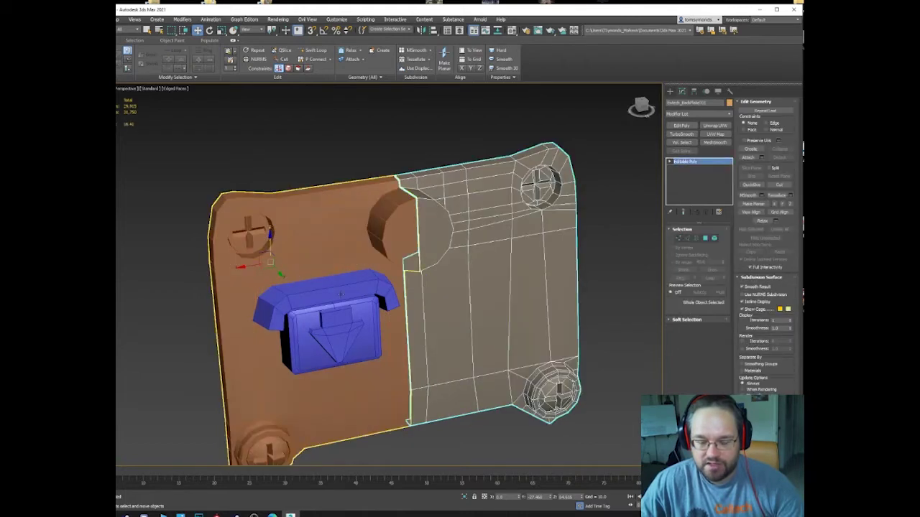
# Cancel mirroring the blue latch block and delete the mirrored copy of the back plate.
pyautogui.click(345, 319)
pyautogui.click(421, 29)
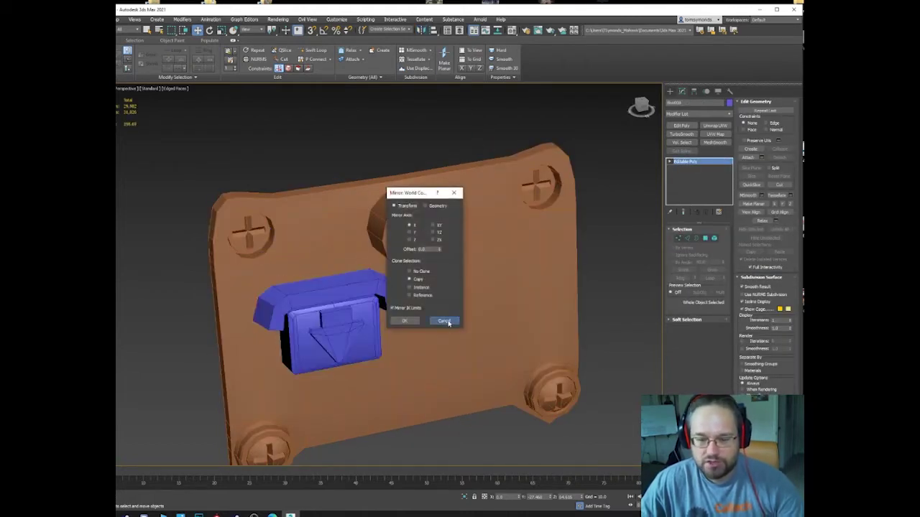
pyautogui.click(444, 321)
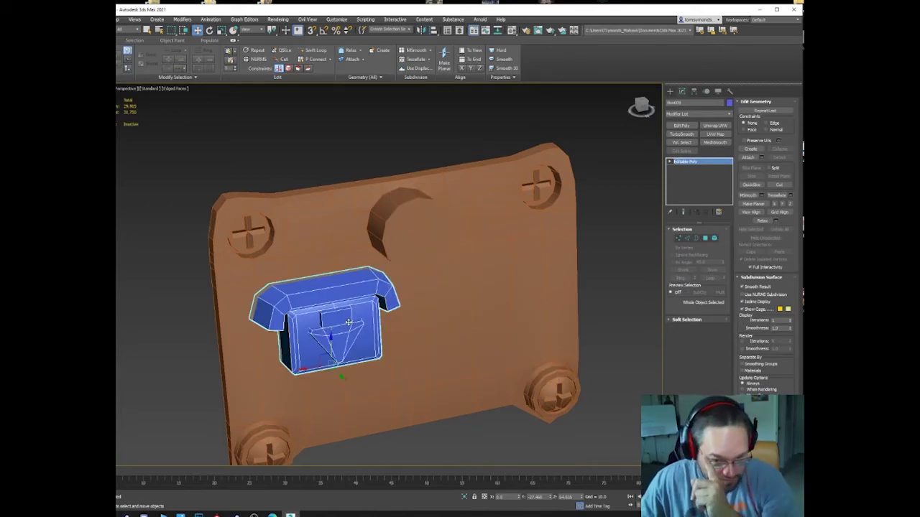
pyautogui.click(438, 281)
pyautogui.press('Delete')
# Examine the blue latch block and its fit against the back plate in shaded and wireframe display from several angles.
pyautogui.click(338, 295)
pyautogui.press('z')
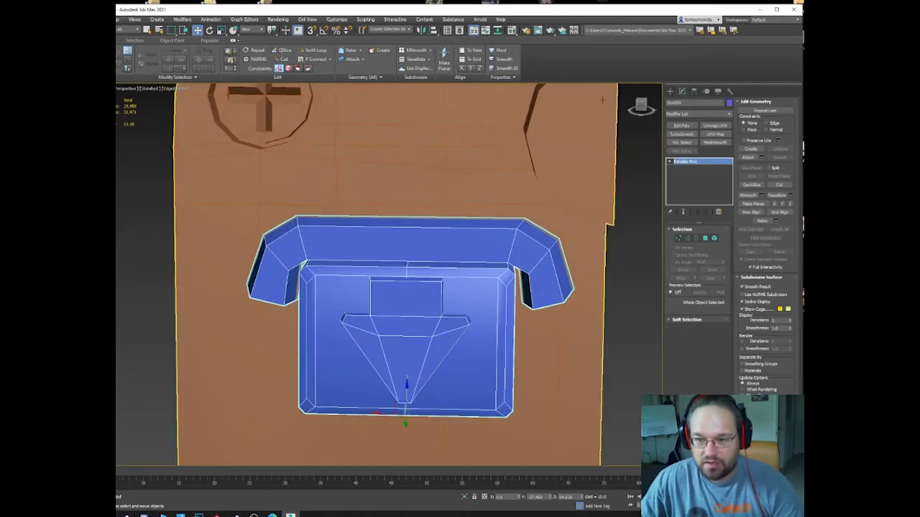
pyautogui.click(640, 106)
pyautogui.press('F3')
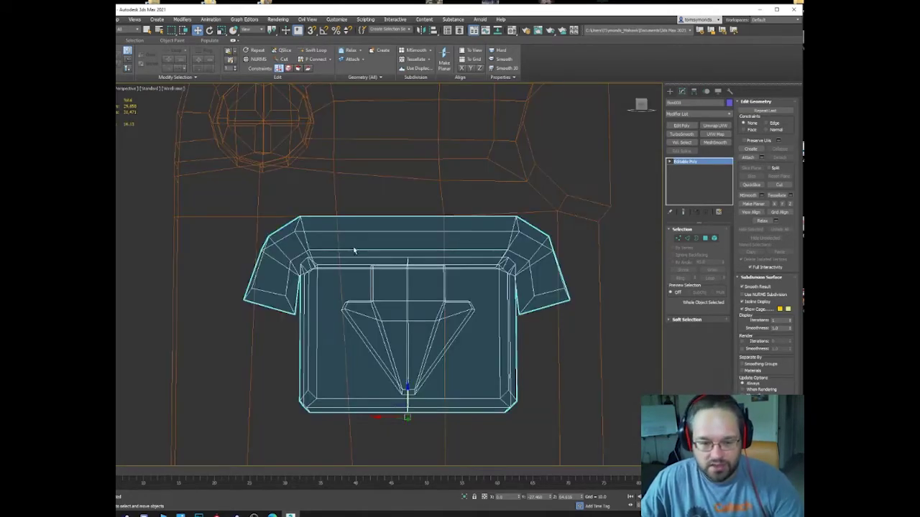
pyautogui.keyDown('alt'); pyautogui.moveTo(353, 250); pyautogui.dragTo(355, 262, button='middle'); pyautogui.keyUp('alt')
pyautogui.click(358, 207)
pyautogui.keyDown('alt'); pyautogui.moveTo(358, 209); pyautogui.dragTo(475, 270, button='middle'); pyautogui.keyUp('alt')
pyautogui.click(376, 260)
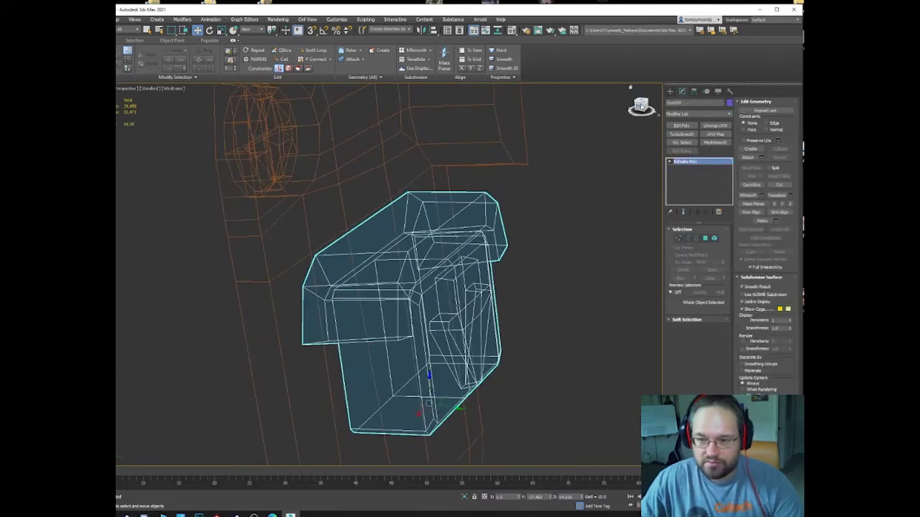
pyautogui.click(642, 106)
# Select the latch block's rear vertices and slide them outward along their edges with the Edge constraint, then reset constraints to None.
pyautogui.press('F3')
pyautogui.scroll(2, 422, 322)
pyautogui.scroll(-2, 422, 327)
pyautogui.moveTo(412, 357)
pyautogui.mouseDown(button='middle')
pyautogui.moveTo(412, 382)
pyautogui.moveTo(425, 352)
pyautogui.mouseUp(button='middle')
pyautogui.press('1')
pyautogui.moveTo(419, 164); pyautogui.dragTo(310, 464)
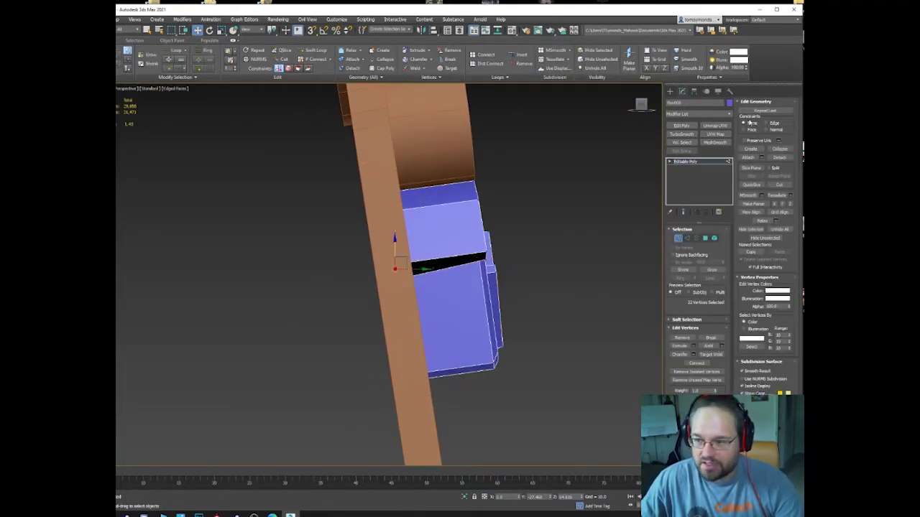
pyautogui.press('F3')
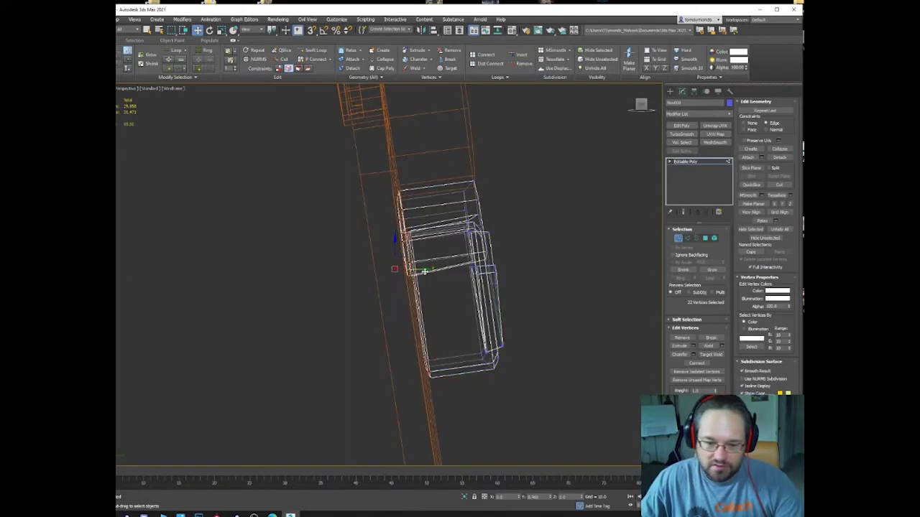
pyautogui.press('F3')
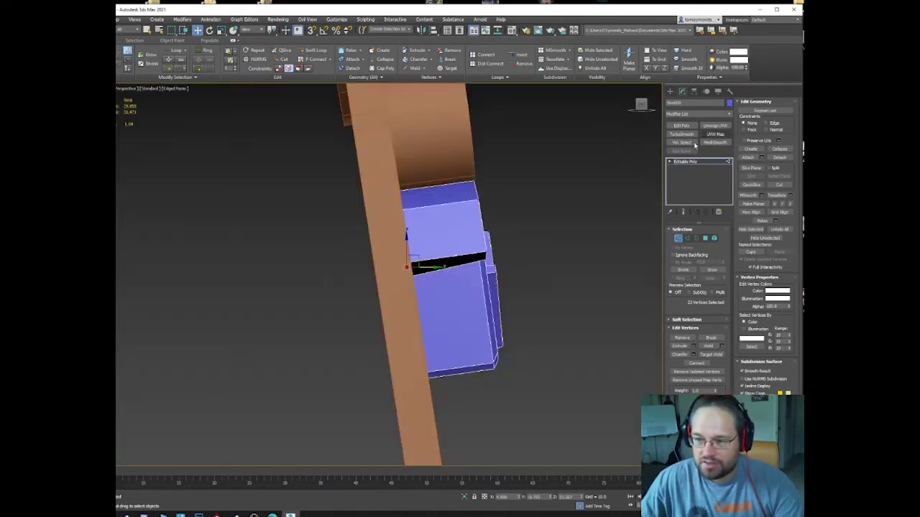
pyautogui.press('F3')
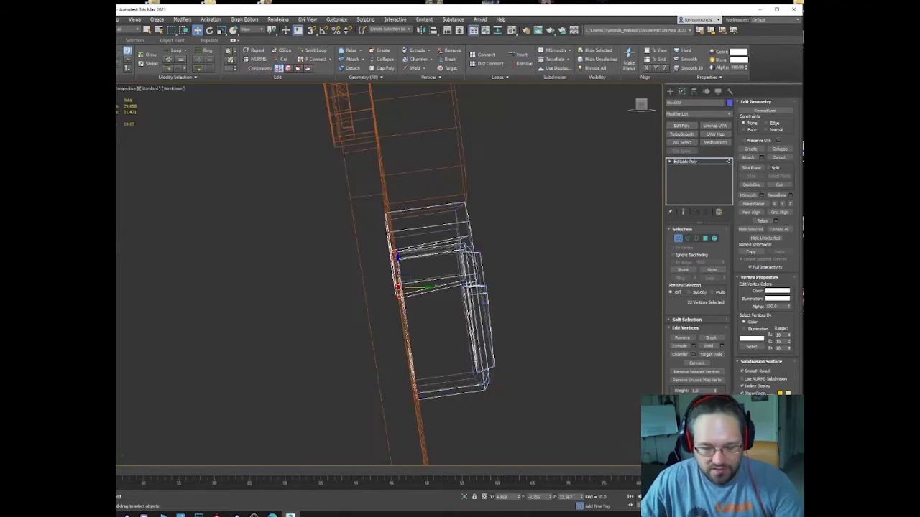
# Reselect the latch block's rear vertices and try to flatten them into one plane with Make Planar.
pyautogui.keyDown('alt'); pyautogui.moveTo(453, 240); pyautogui.dragTo(475, 228, button='middle'); pyautogui.keyUp('alt')
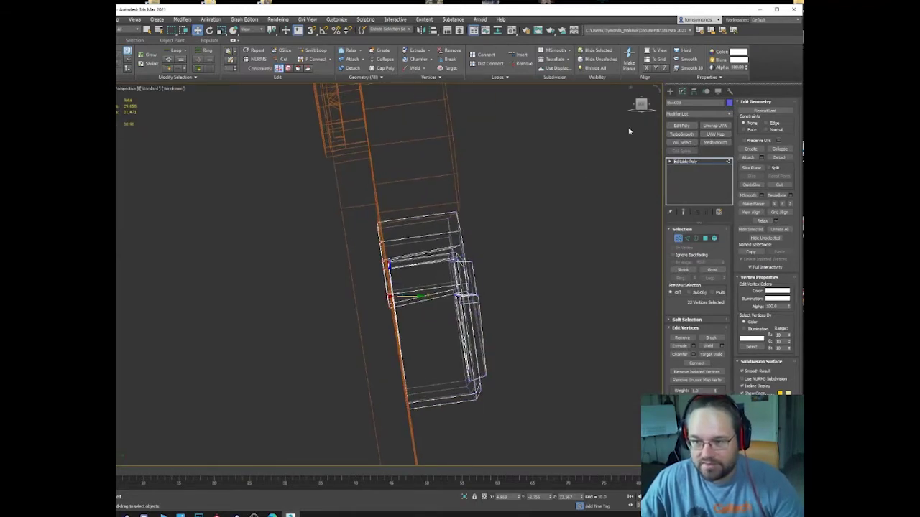
pyautogui.scroll(-4, 438, 306)
pyautogui.keyDown('alt'); pyautogui.moveTo(438, 306); pyautogui.dragTo(453, 214, button='middle'); pyautogui.keyUp('alt')
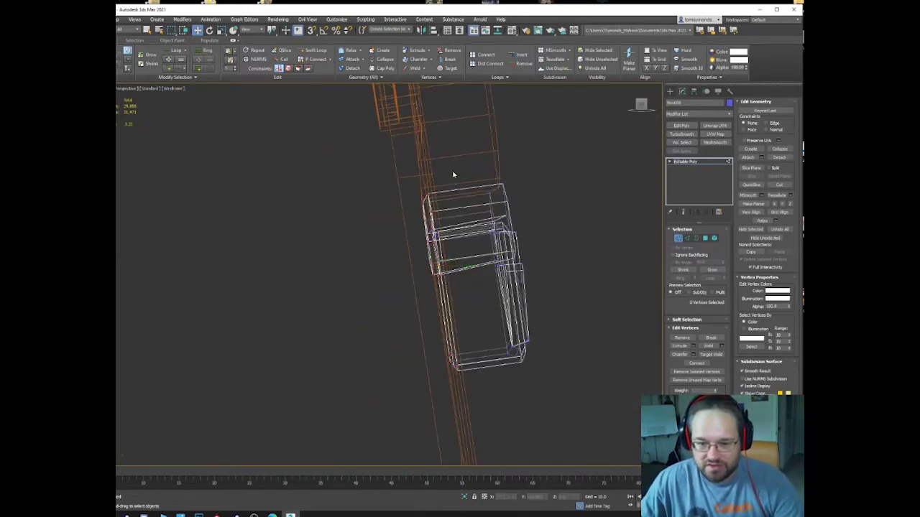
pyautogui.moveTo(454, 175); pyautogui.dragTo(397, 423)
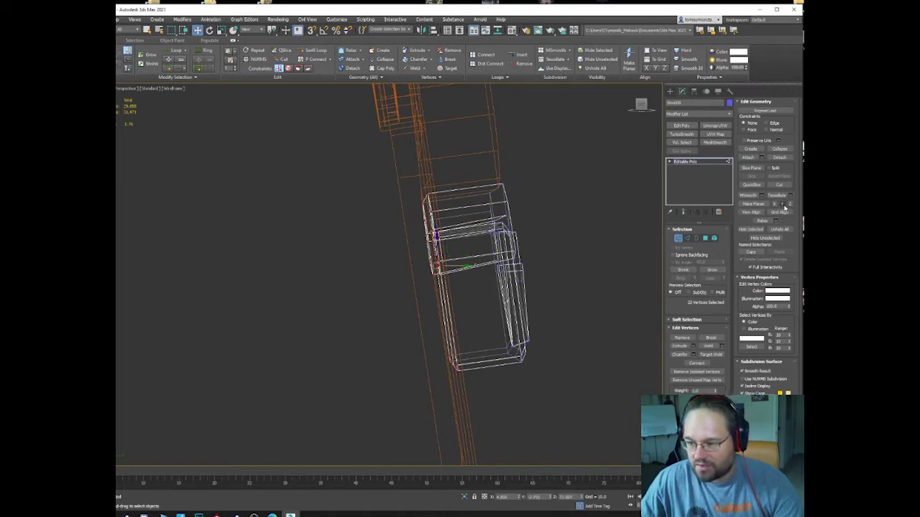
pyautogui.click(752, 206)
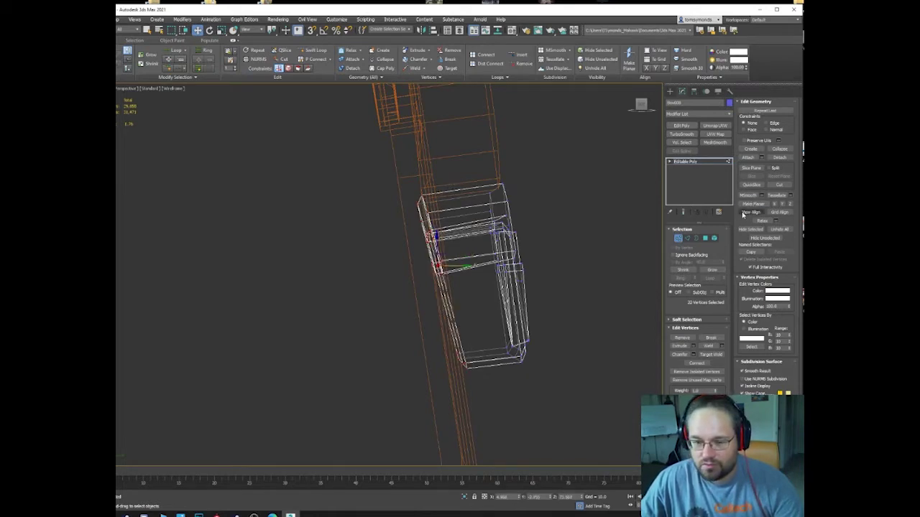
pyautogui.click(782, 205)
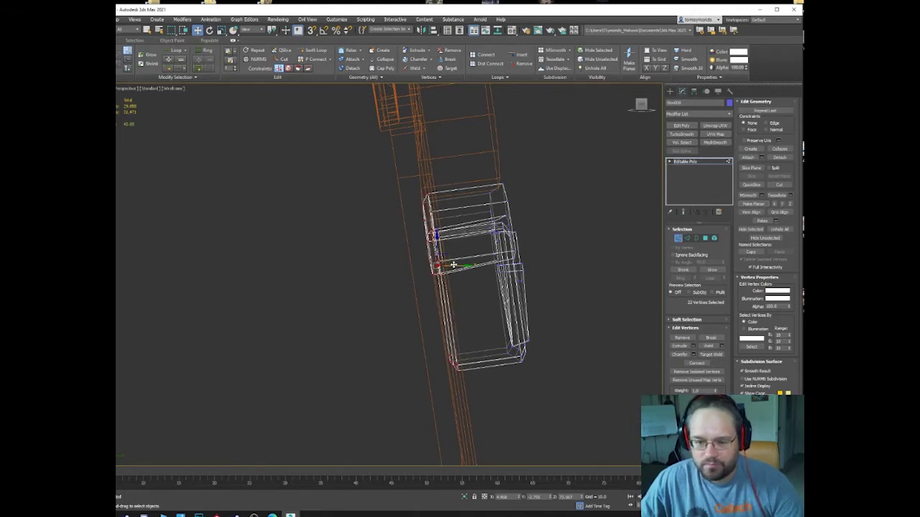
# Move the latch block's rear vertices slightly outward from the plate, rotate them to straighten the back face, and leave sub-object editing.
pyautogui.moveTo(454, 266); pyautogui.dragTo(454, 265)
pyautogui.press('e')
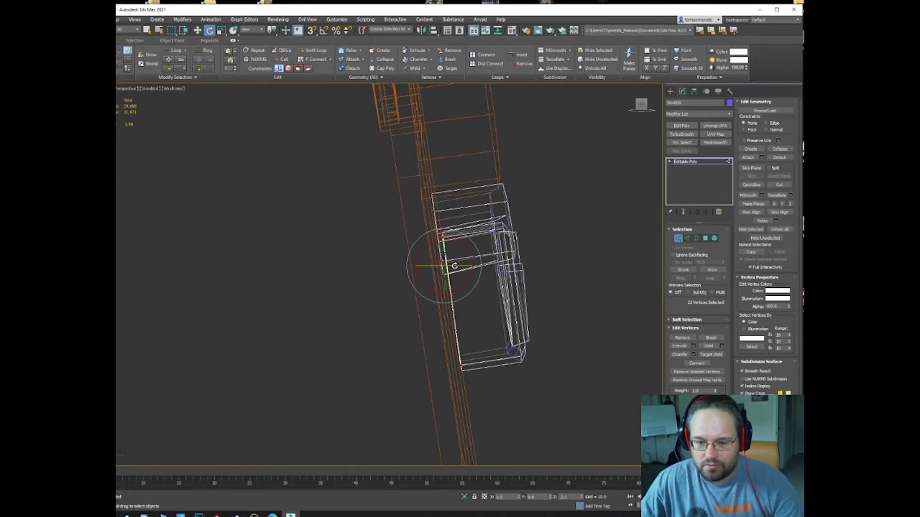
pyautogui.press('3')
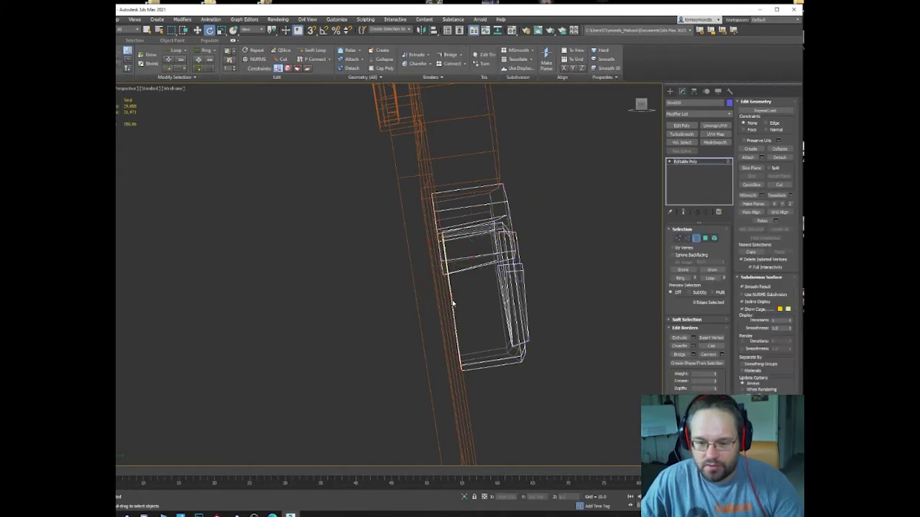
pyautogui.click(697, 238)
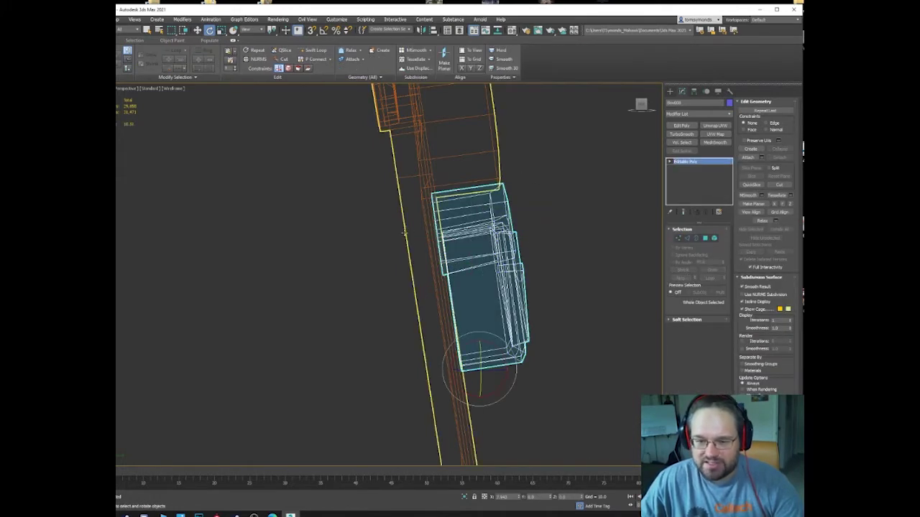
# Select the back plate and examine the latch block's alignment with it from the side in orthographic and shaded display.
pyautogui.scroll(-5, 415, 248)
pyautogui.scroll(2, 422, 244)
pyautogui.click(415, 215)
pyautogui.moveTo(415, 218)
pyautogui.keyDown('alt'); pyautogui.mouseDown(button='middle')
pyautogui.moveTo(391, 230)
pyautogui.moveTo(423, 229)
pyautogui.moveTo(404, 227)
pyautogui.mouseUp(button='middle'); pyautogui.keyUp('alt')
pyautogui.click(640, 108)
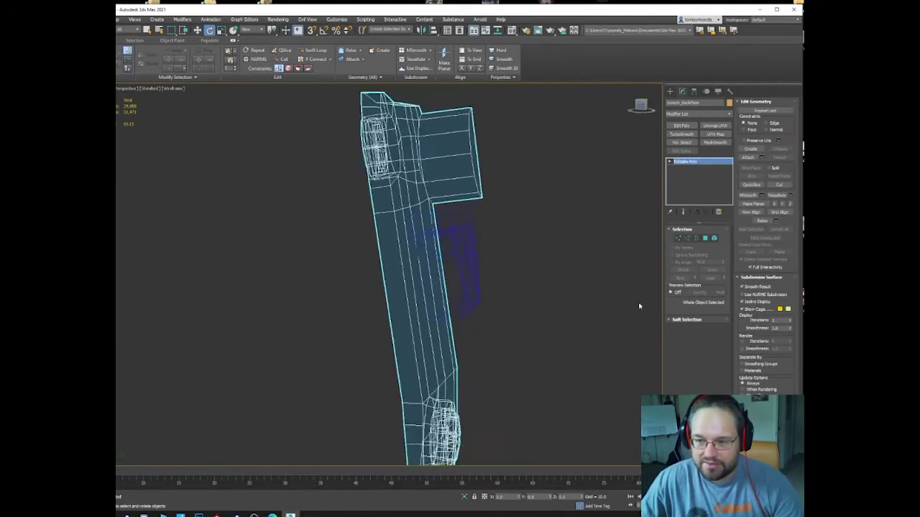
pyautogui.press('u')
pyautogui.scroll(-5, 553, 234)
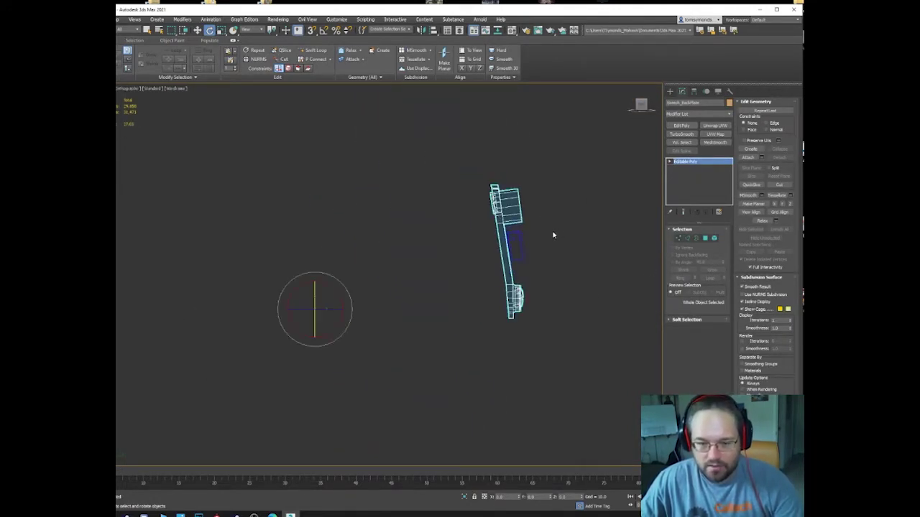
pyautogui.scroll(5, 552, 234)
pyautogui.scroll(2, 413, 242)
pyautogui.scroll(-3, 417, 238)
pyautogui.press('F3')
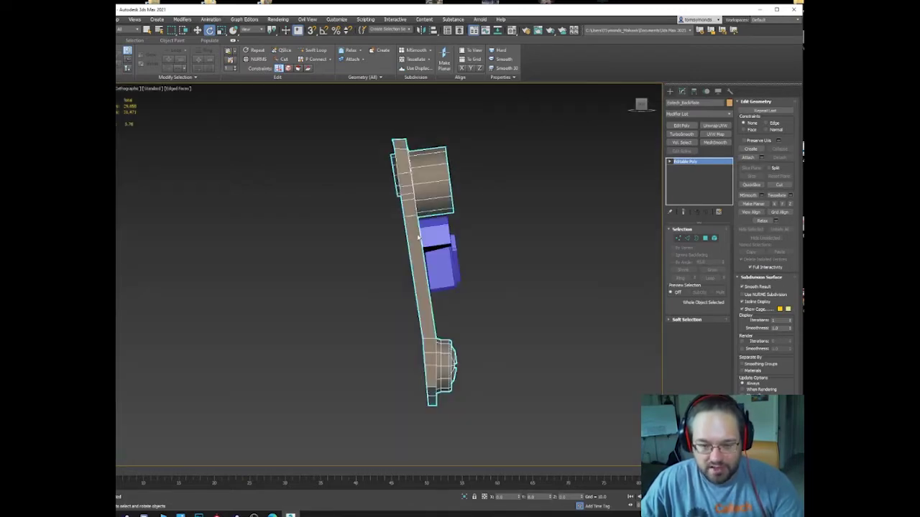
pyautogui.keyDown('alt'); pyautogui.moveTo(494, 220); pyautogui.dragTo(457, 260, button='middle'); pyautogui.keyUp('alt')
pyautogui.press('p')
# Unhide all objects and examine the sight in place on the full rifle from several angles and distances.
pyautogui.rightClick(583, 248)
pyautogui.click(596, 207)
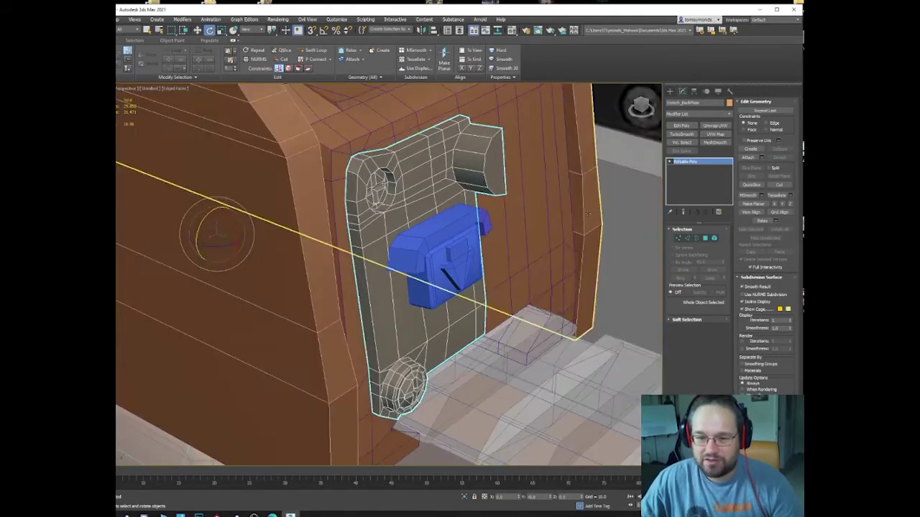
pyautogui.scroll(-6, 504, 250)
pyautogui.keyDown('alt'); pyautogui.moveTo(503, 252); pyautogui.dragTo(452, 309, button='middle'); pyautogui.keyUp('alt')
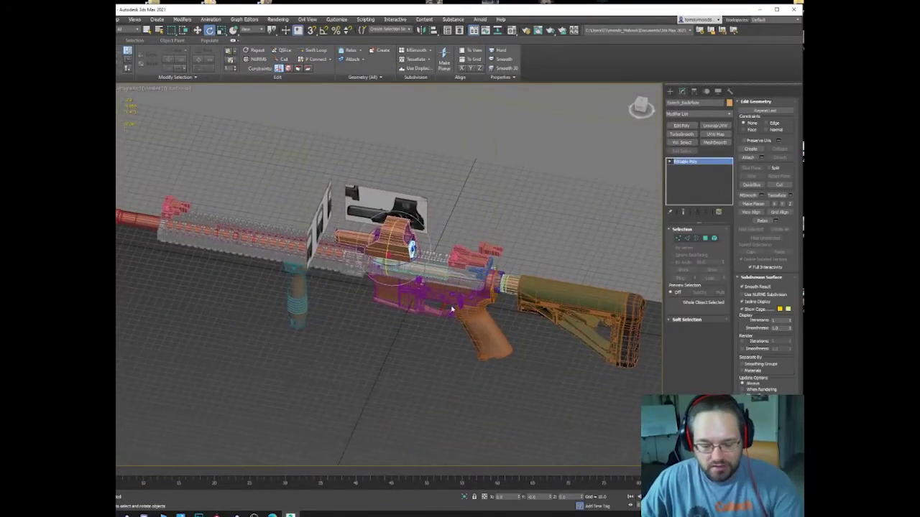
pyautogui.keyDown('alt'); pyautogui.moveTo(470, 361); pyautogui.dragTo(427, 363, button='middle'); pyautogui.keyUp('alt')
pyautogui.hotkey('ctrl', 'w')
pyautogui.scroll(-5, 575, 334)
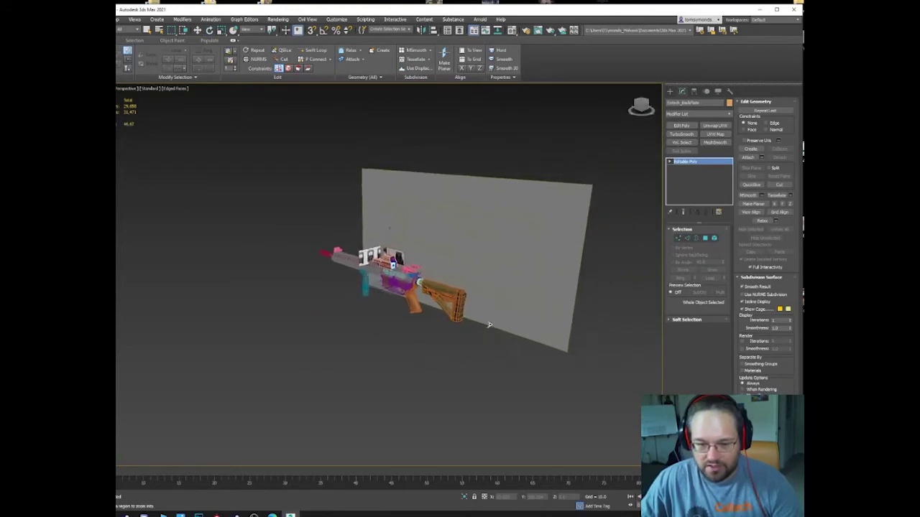
pyautogui.click(488, 324)
pyautogui.scroll(-5, 310, 294)
pyautogui.moveTo(309, 294); pyautogui.dragTo(508, 359, button='middle')
pyautogui.scroll(10, 397, 289)
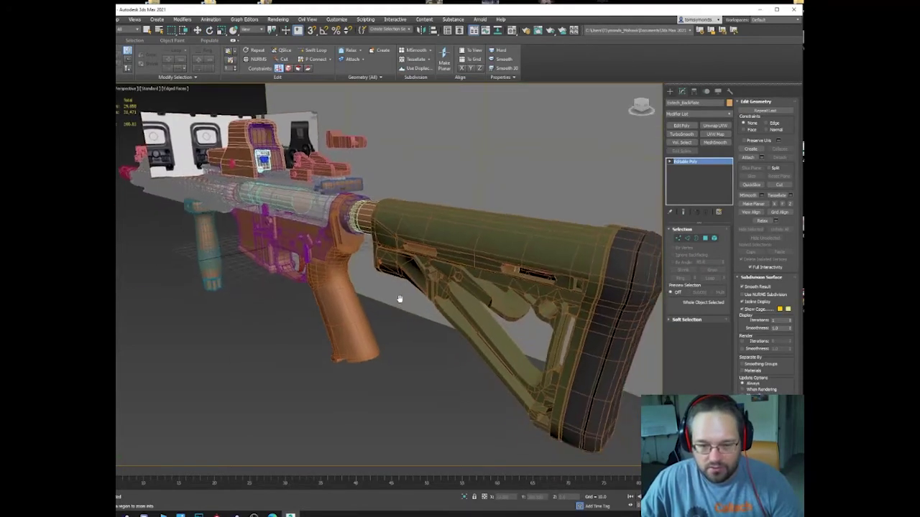
pyautogui.scroll(-5, 395, 287)
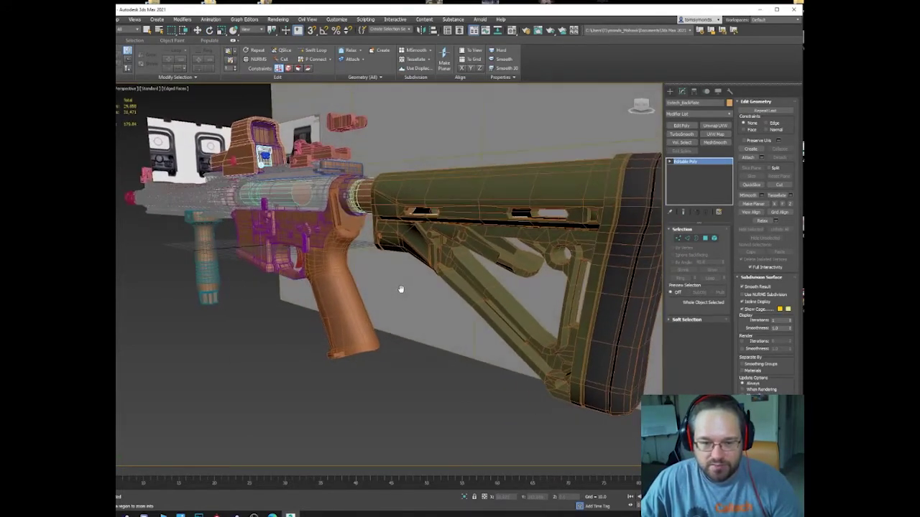
pyautogui.scroll(8, 352, 250)
pyautogui.scroll(3, 352, 250)
pyautogui.scroll(-10, 351, 262)
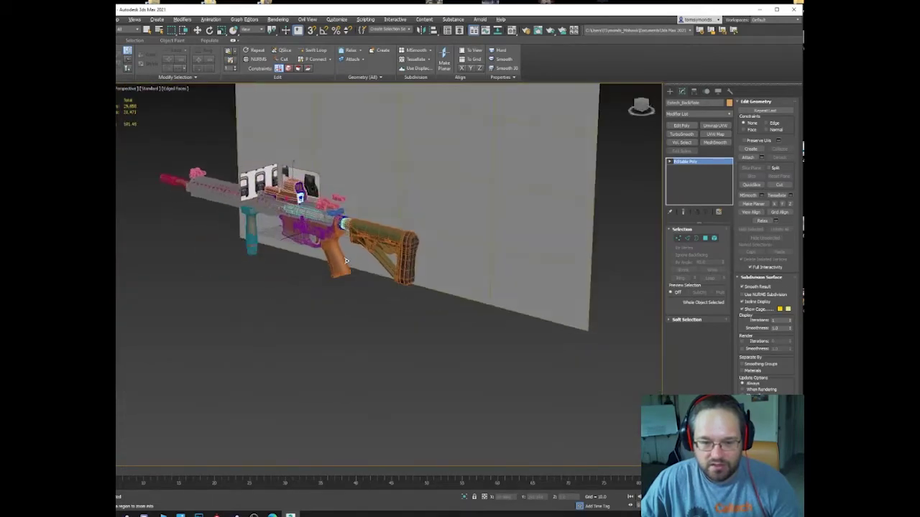
pyautogui.scroll(2, 386, 291)
pyautogui.moveTo(351, 271); pyautogui.dragTo(442, 335, button='middle')
pyautogui.scroll(-1, 391, 291)
pyautogui.scroll(5, 442, 336)
pyautogui.scroll(-5, 414, 186)
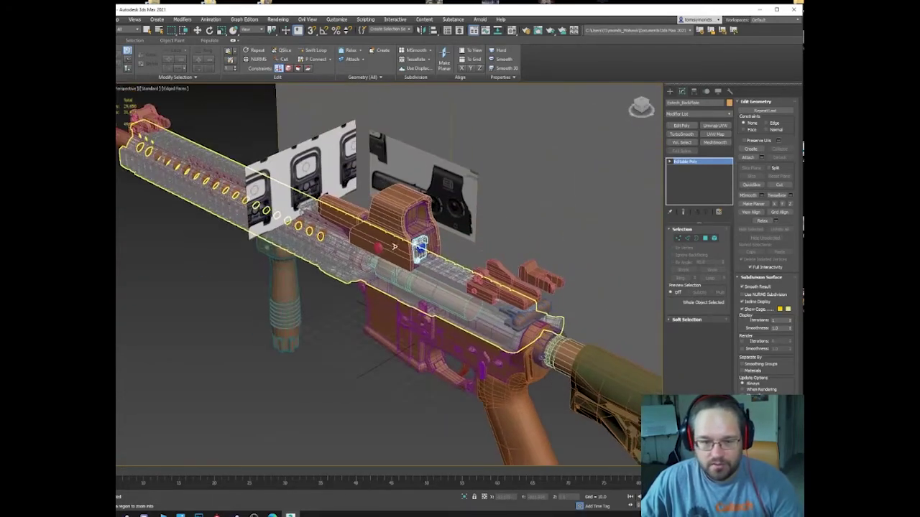
# Select the back plate together with the blue latch block and hide all unselected objects.
pyautogui.rightClick(413, 244)
pyautogui.click(437, 246)
pyautogui.scroll(5, 384, 252)
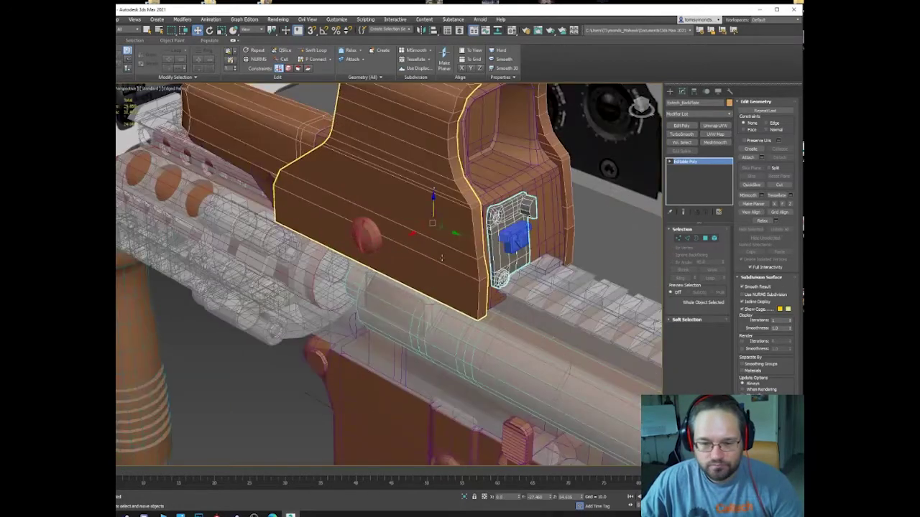
pyautogui.keyDown('ctrl'); pyautogui.click(514, 240); pyautogui.keyUp('ctrl')
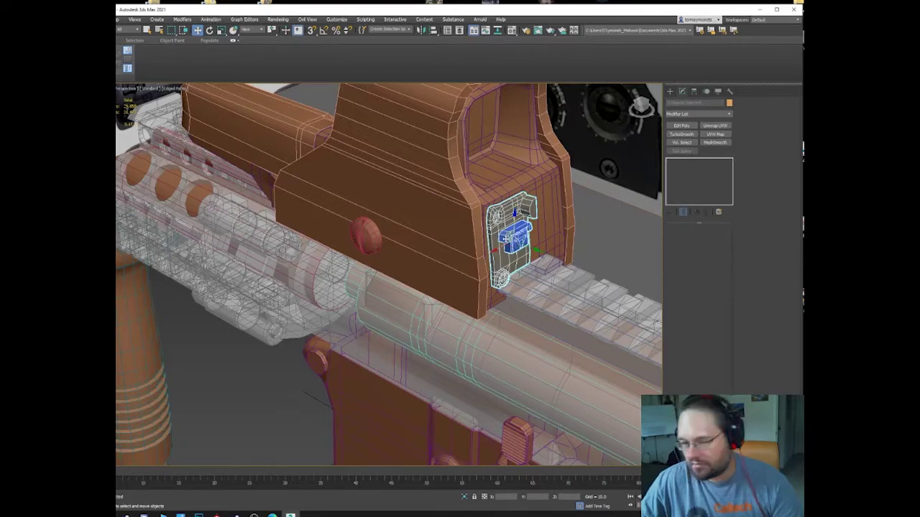
pyautogui.rightClick(507, 239)
pyautogui.rightClick(506, 240)
pyautogui.rightClick(518, 230)
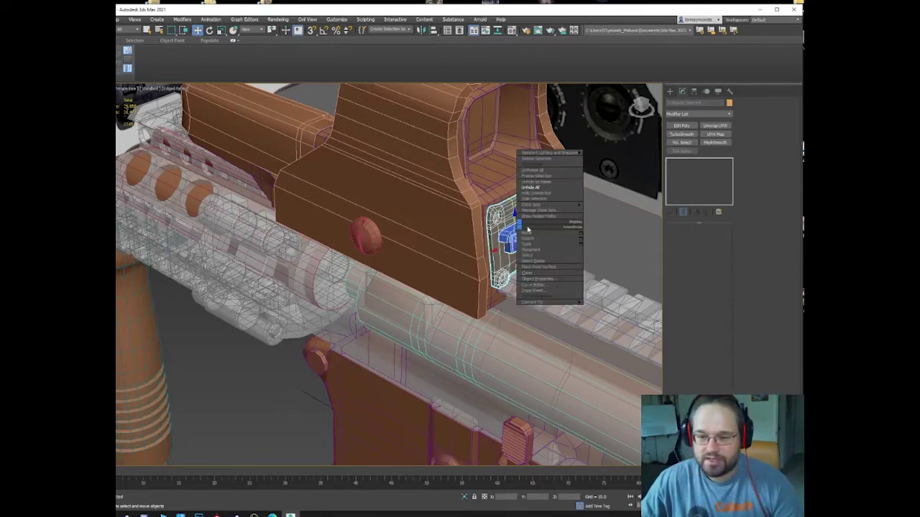
pyautogui.click(536, 193)
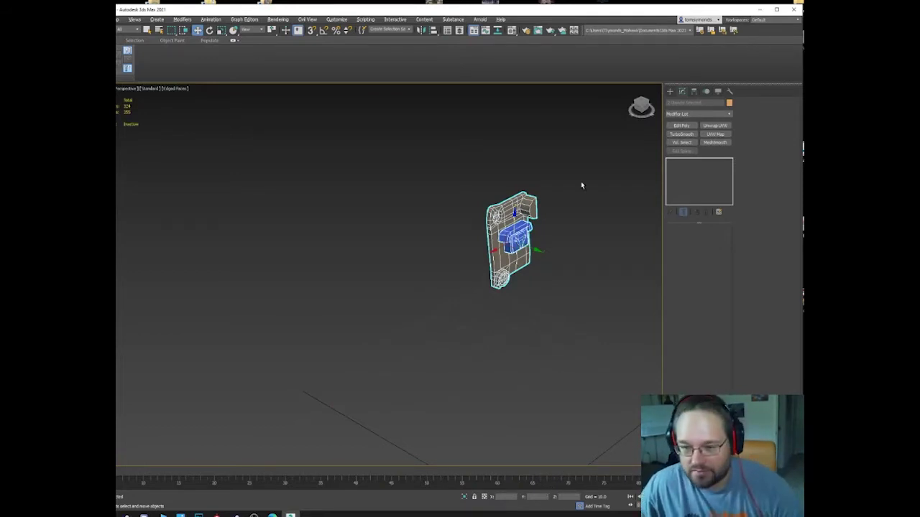
# Inspect the side profile of the plate and latch block in shaded and wireframe display, switching from perspective to orthographic.
pyautogui.keyDown('alt'); pyautogui.moveTo(581, 185); pyautogui.dragTo(611, 165, button='middle'); pyautogui.keyUp('alt')
pyautogui.click(639, 106)
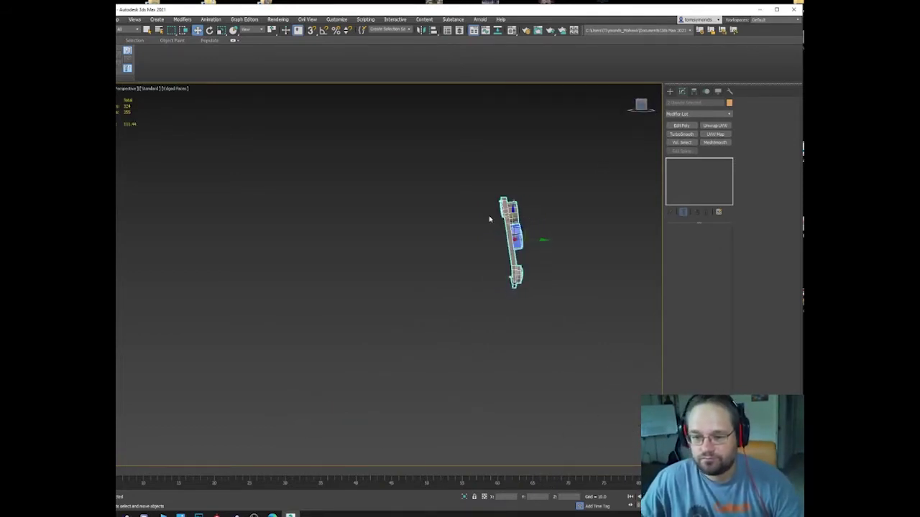
pyautogui.scroll(7, 490, 219)
pyautogui.moveTo(494, 218); pyautogui.dragTo(441, 199, button='middle')
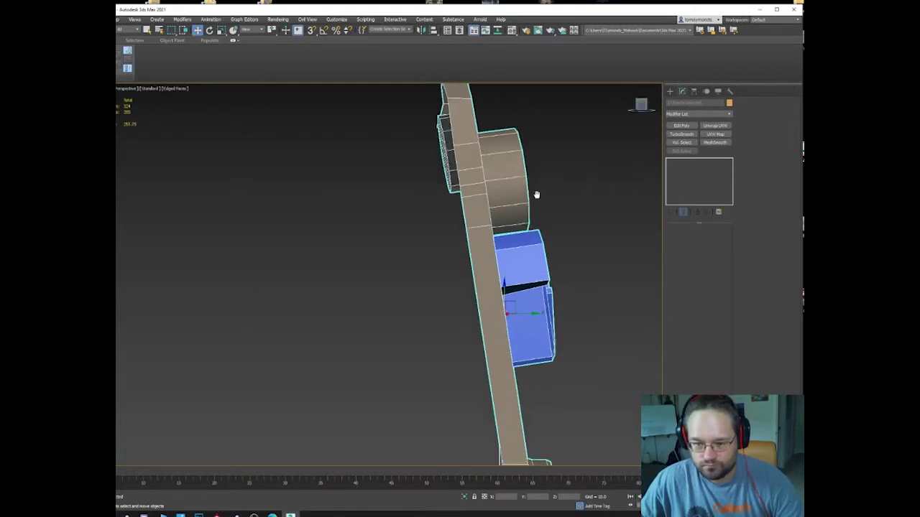
pyautogui.scroll(-5, 524, 214)
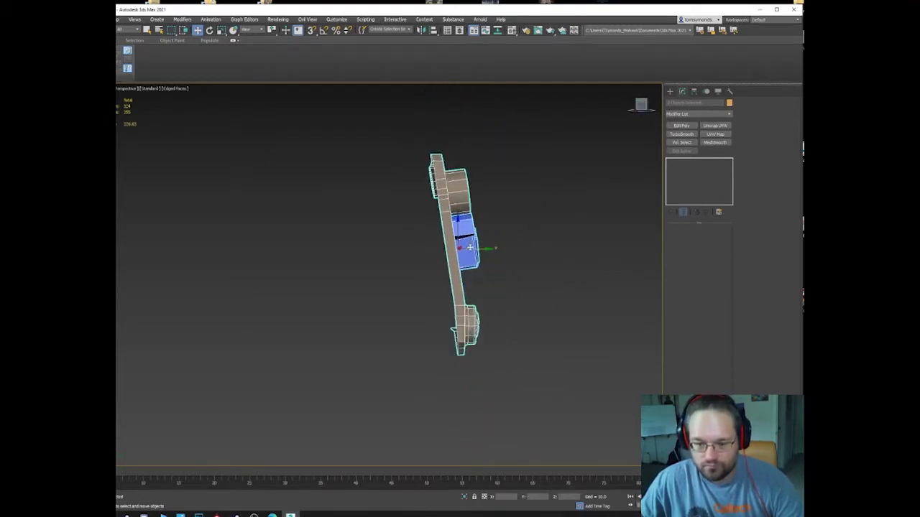
pyautogui.scroll(4, 474, 287)
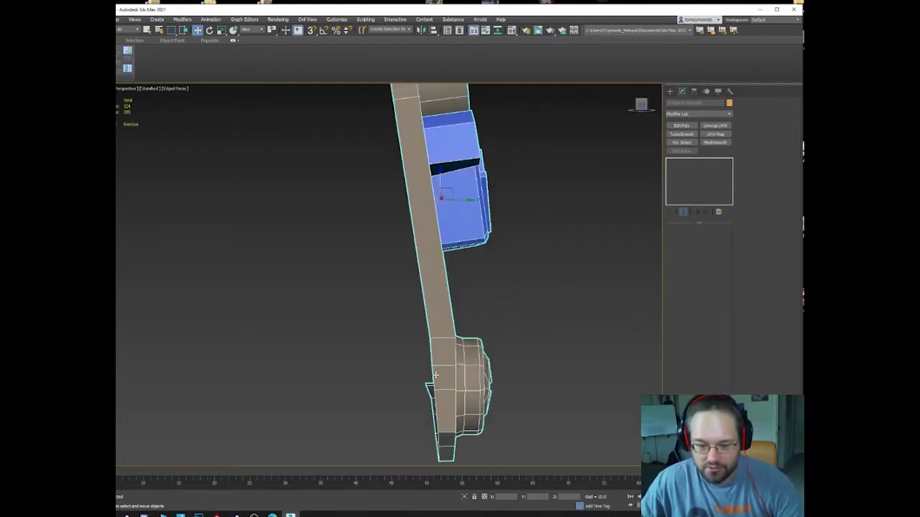
pyautogui.press('F3')
pyautogui.press('F3')
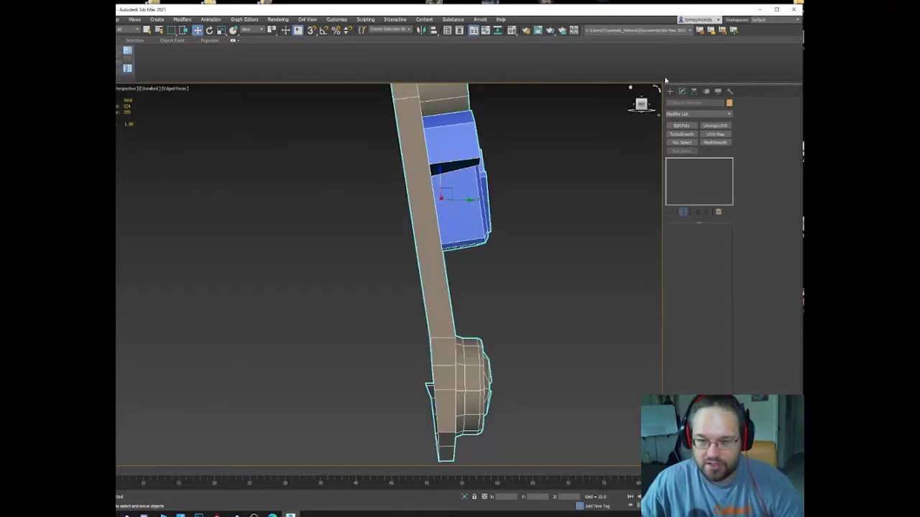
pyautogui.scroll(-4, 472, 251)
pyautogui.press('F3')
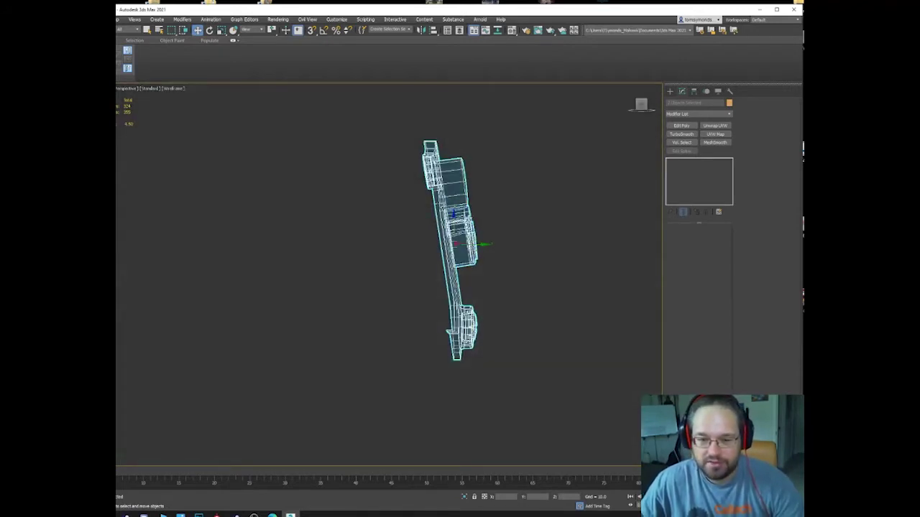
pyautogui.press('F3')
pyautogui.press('u')
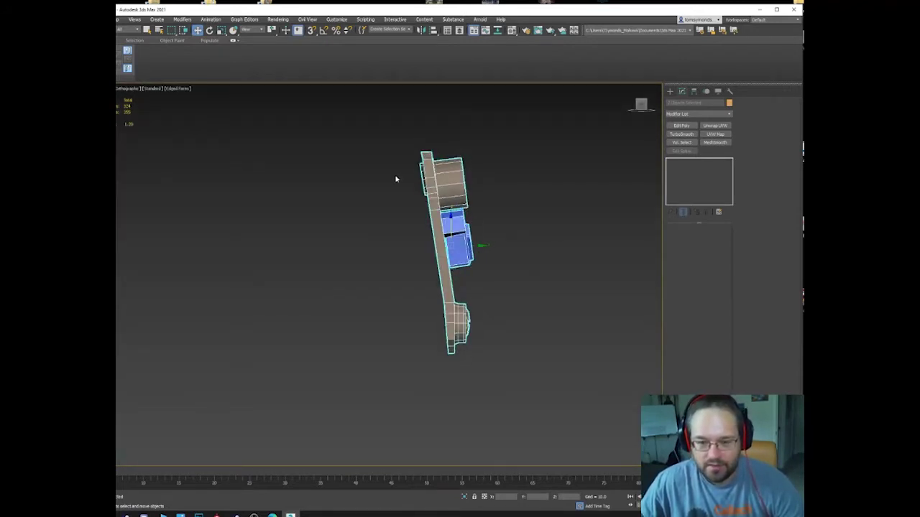
pyautogui.scroll(4, 396, 179)
pyautogui.scroll(4, 458, 158)
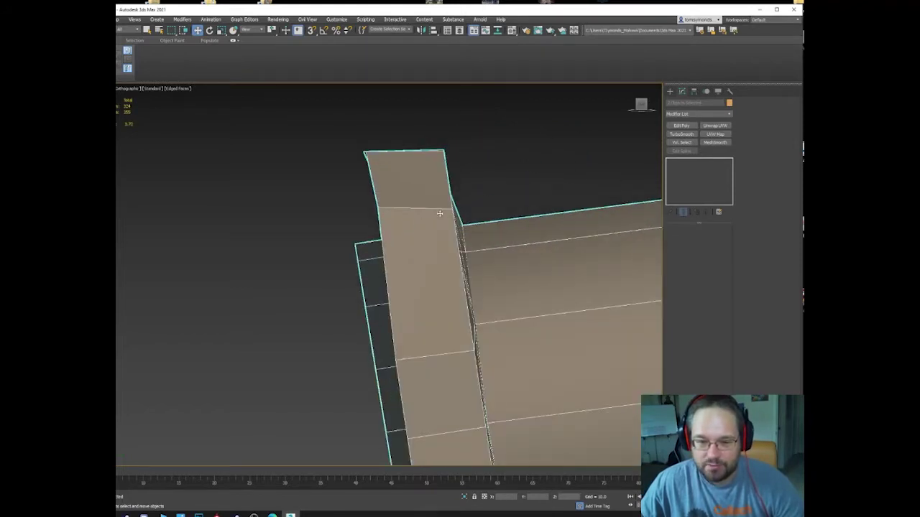
# Rotate the latch block's rear vertices so its back face follows the slant of the back plate.
pyautogui.click(366, 154)
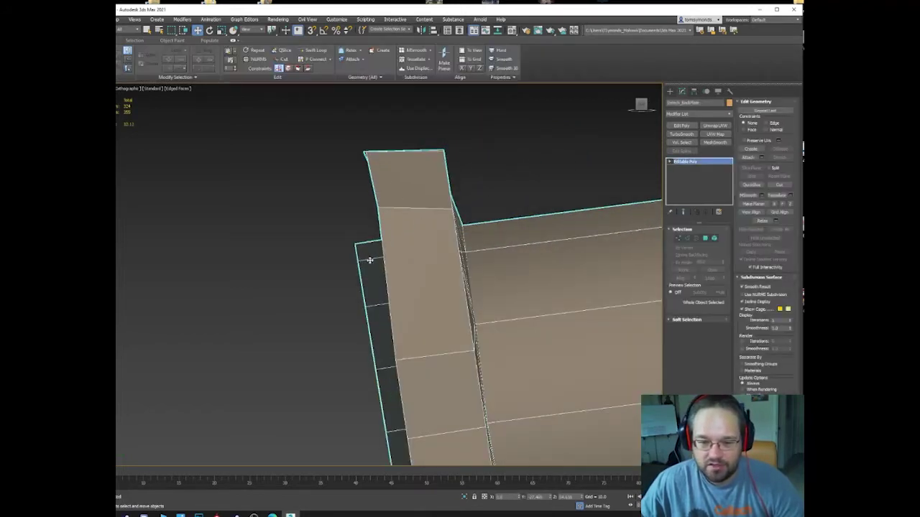
pyautogui.keyDown('alt'); pyautogui.moveTo(366, 261); pyautogui.dragTo(462, 228, button='middle'); pyautogui.keyUp('alt')
pyautogui.click(464, 231)
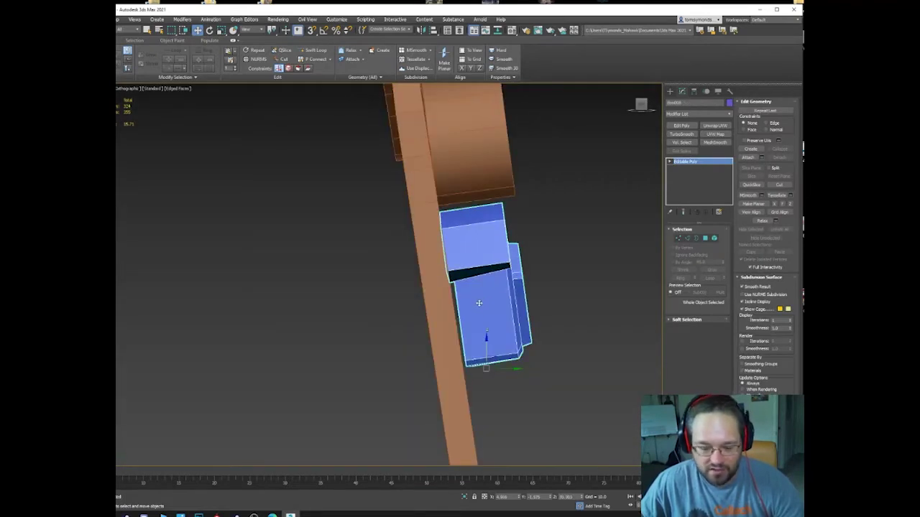
pyautogui.press('1')
pyautogui.press('F3')
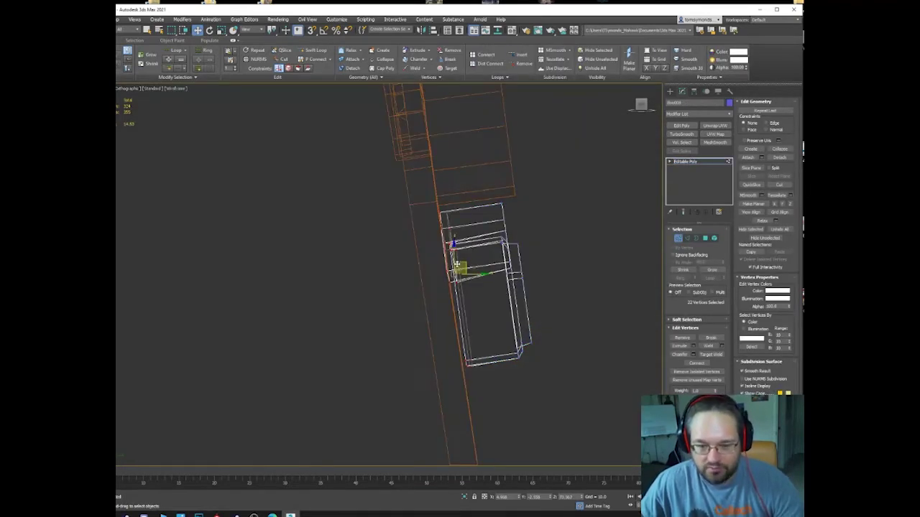
pyautogui.press('e')
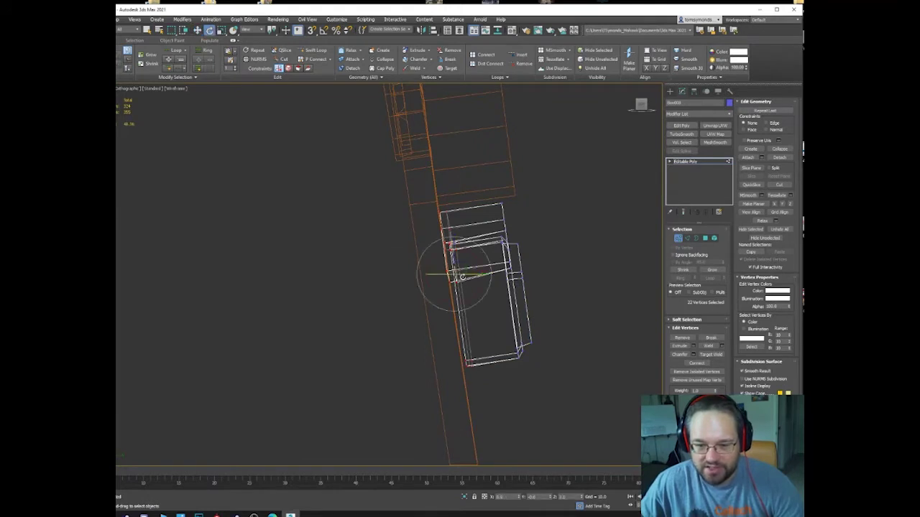
pyautogui.moveTo(463, 276); pyautogui.dragTo(456, 264)
pyautogui.press('w')
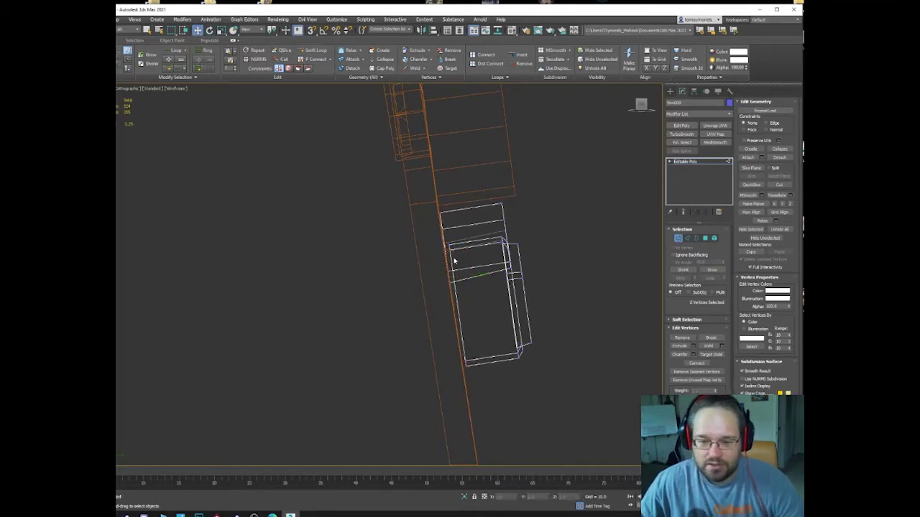
# Select the latch block's rear edges and compare them with the plate surface in shaded and wireframe display.
pyautogui.press('2')
pyautogui.click(451, 258)
pyautogui.click(450, 258)
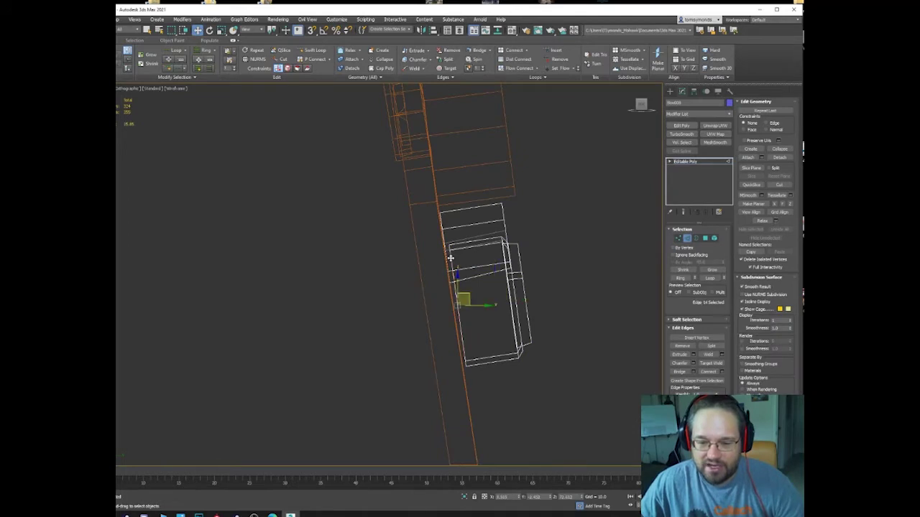
pyautogui.press('F3')
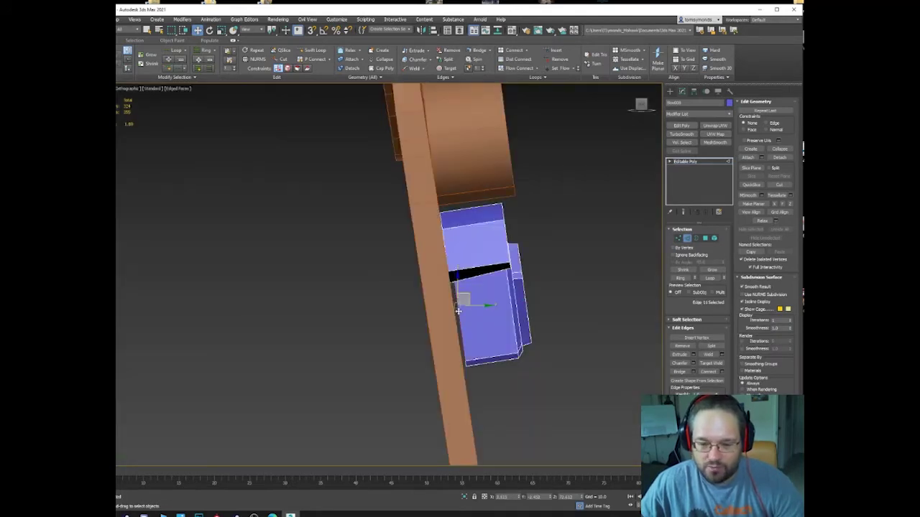
pyautogui.press('F3')
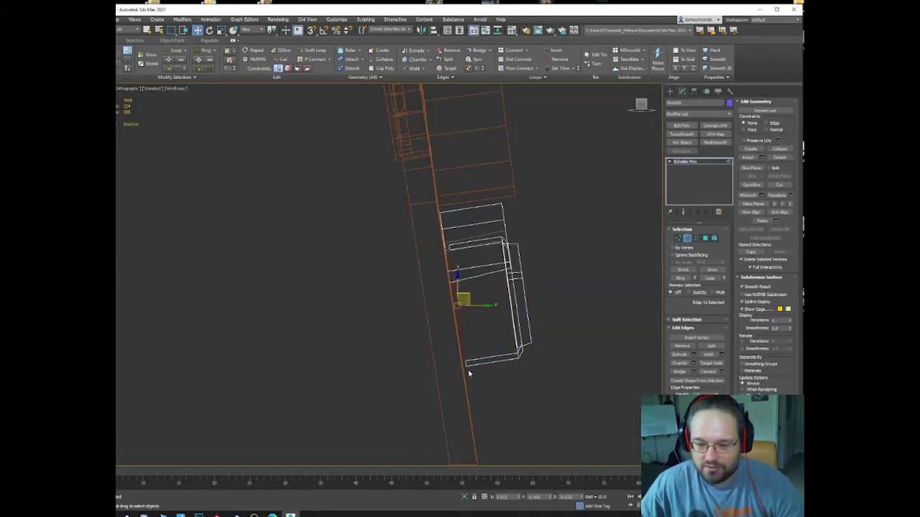
pyautogui.click(466, 364)
pyautogui.keyDown('alt'); pyautogui.moveTo(466, 365); pyautogui.dragTo(483, 372, button='middle'); pyautogui.keyUp('alt')
# Delete the latch block's rear polygons facing the back plate, on both the main body and the overhanging top.
pyautogui.press('4')
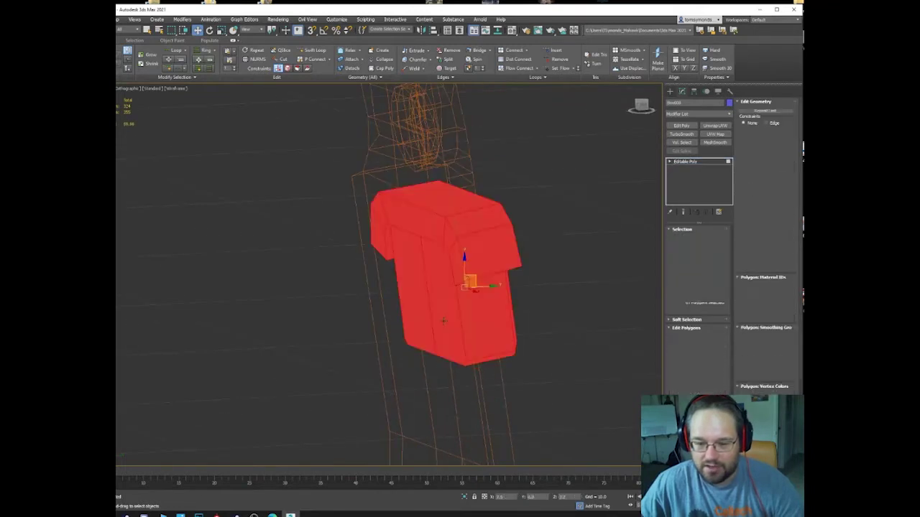
pyautogui.click(443, 320)
pyautogui.keyDown('ctrl'); pyautogui.click(424, 327); pyautogui.keyUp('ctrl')
pyautogui.press('Delete')
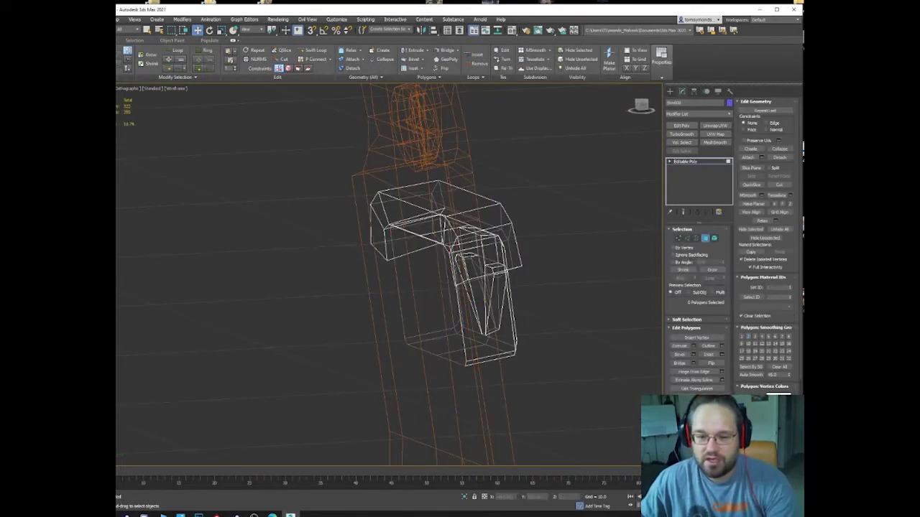
pyautogui.click(458, 266)
pyautogui.press('Delete')
pyautogui.click(448, 234)
pyautogui.press('Delete')
pyautogui.click(378, 212)
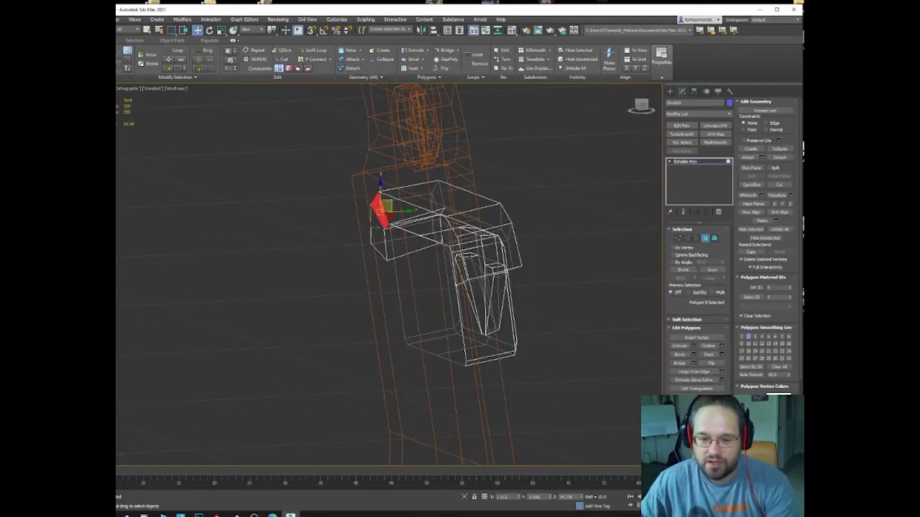
pyautogui.press('Delete')
pyautogui.click(378, 231)
pyautogui.press('Delete')
# Select the horizontal polygon under the latch block's overhanging top and check the shaded block against the plate from the side.
pyautogui.click(436, 228)
pyautogui.keyDown('alt'); pyautogui.moveTo(437, 229); pyautogui.dragTo(404, 221, button='middle'); pyautogui.keyUp('alt')
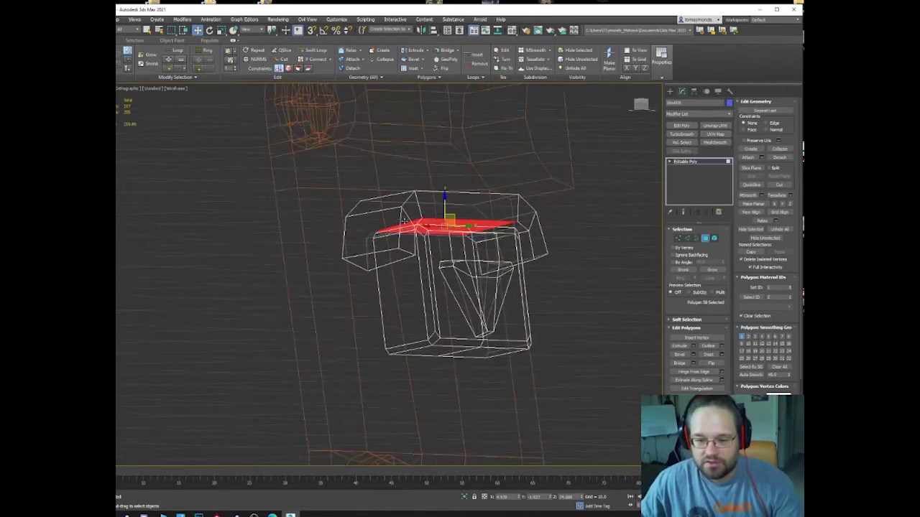
pyautogui.press('F3')
pyautogui.click(639, 105)
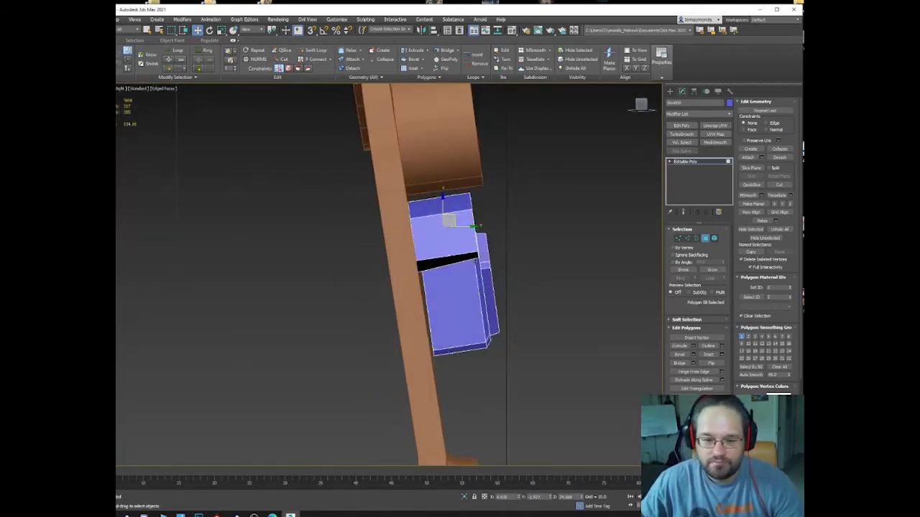
# Shift the open rear border of the latch block's main body toward the back plate to close the gap.
pyautogui.press('3')
pyautogui.click(431, 294)
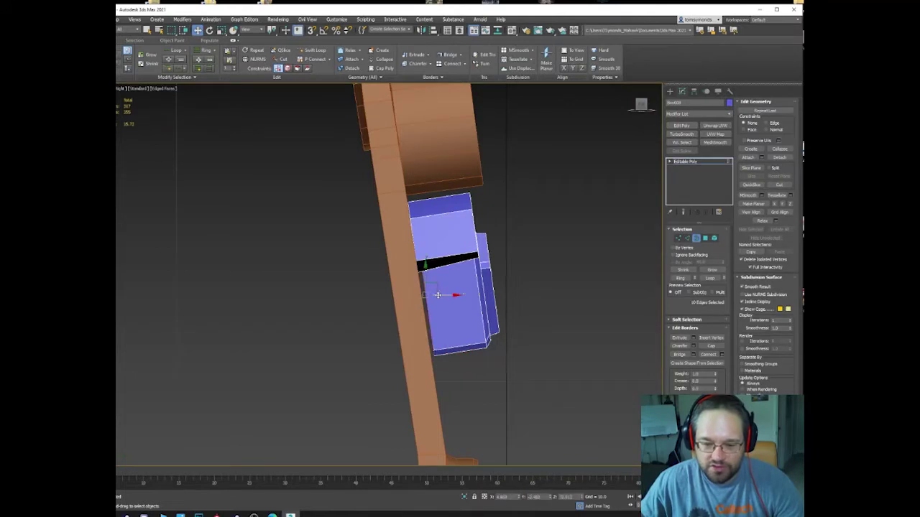
pyautogui.moveTo(434, 284); pyautogui.dragTo(427, 285)
# In wireframe display, fit the upper rear vertices of the latch's overhanging top to the slanted plate surface.
pyautogui.press('1')
pyautogui.click(422, 266)
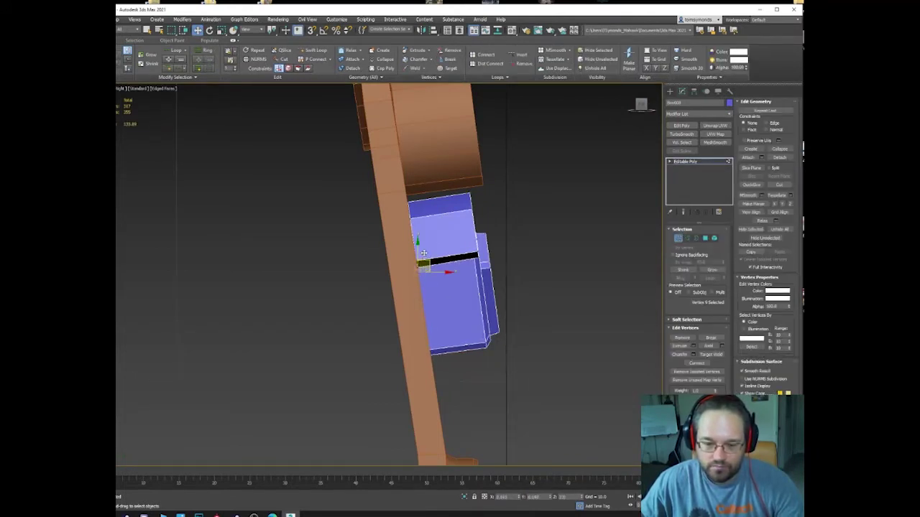
pyautogui.press('F3')
pyautogui.scroll(3, 413, 208)
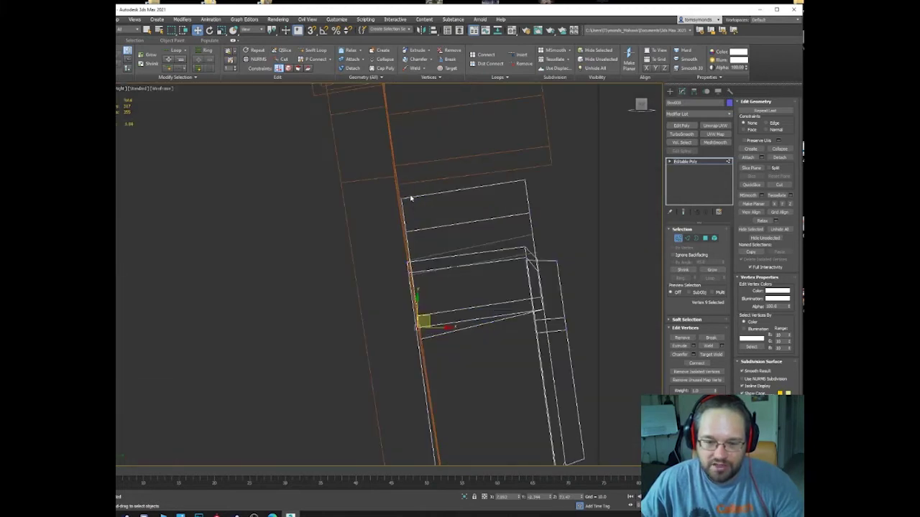
pyautogui.moveTo(410, 195); pyautogui.dragTo(396, 222)
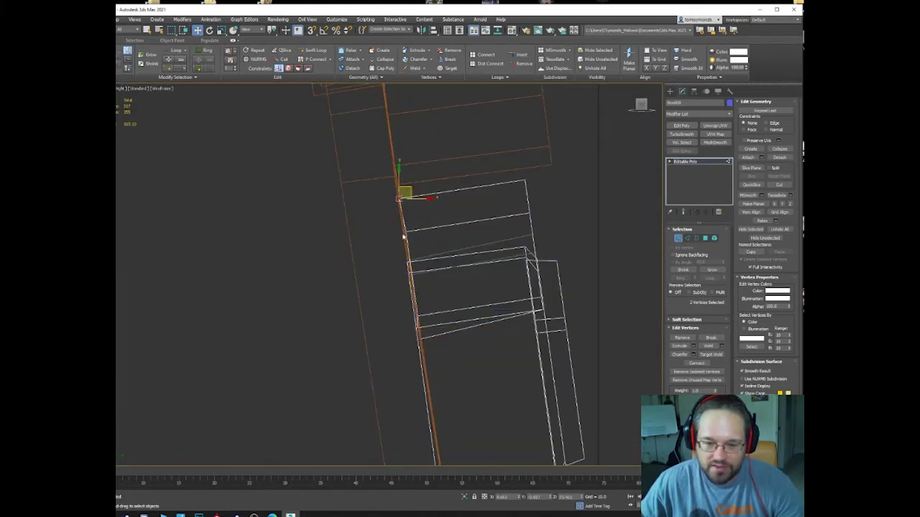
pyautogui.click(403, 232)
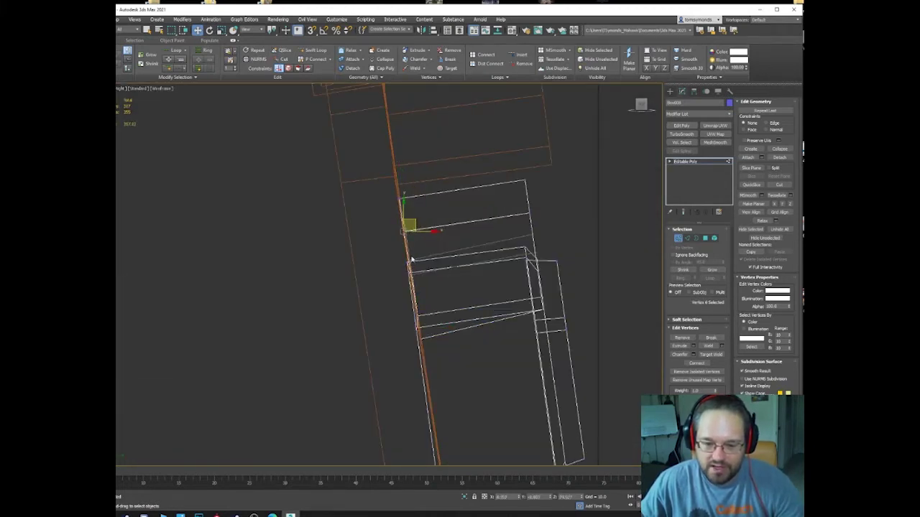
pyautogui.moveTo(412, 259)
pyautogui.mouseDown()
pyautogui.moveTo(412, 271)
pyautogui.moveTo(422, 253)
pyautogui.mouseUp()
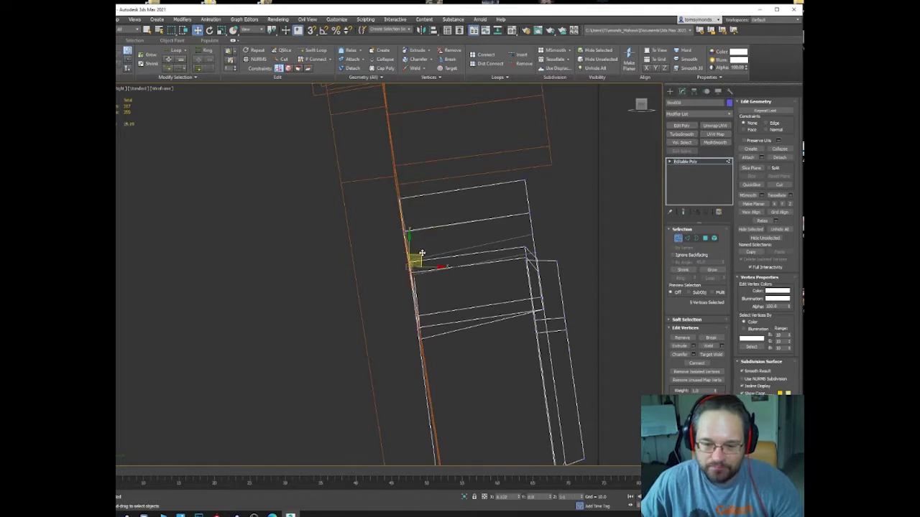
# Align the rear vertices midway down the overhanging top with the plate line.
pyautogui.click(420, 295)
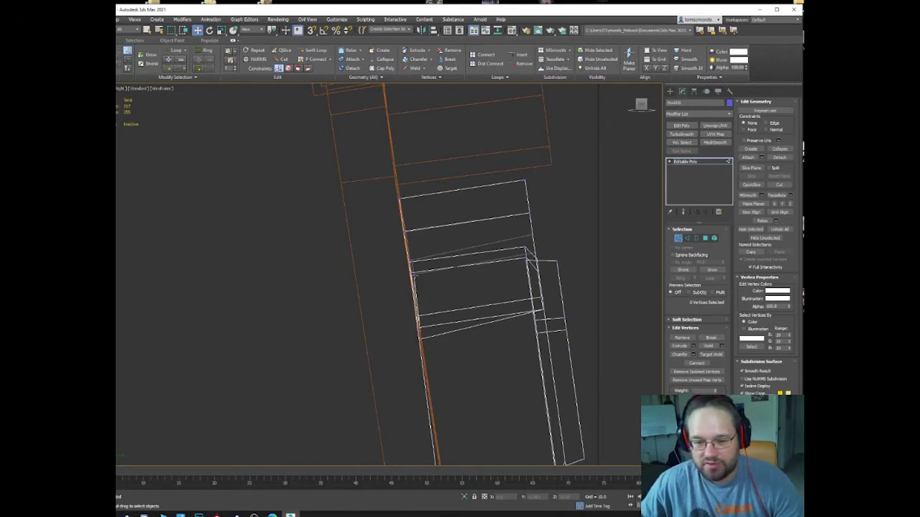
pyautogui.click(414, 254)
pyautogui.keyDown('ctrl'); pyautogui.click(416, 257); pyautogui.keyUp('ctrl')
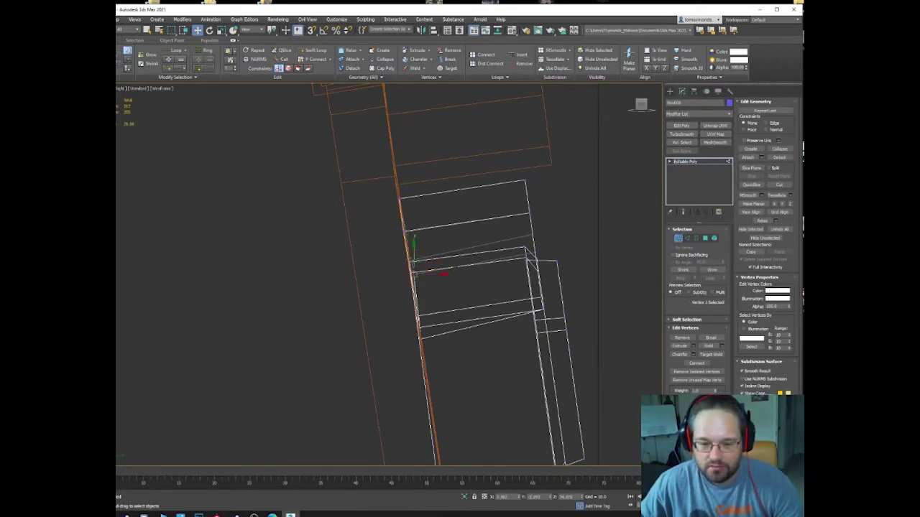
pyautogui.moveTo(420, 259); pyautogui.dragTo(420, 259)
pyautogui.scroll(3, 417, 270)
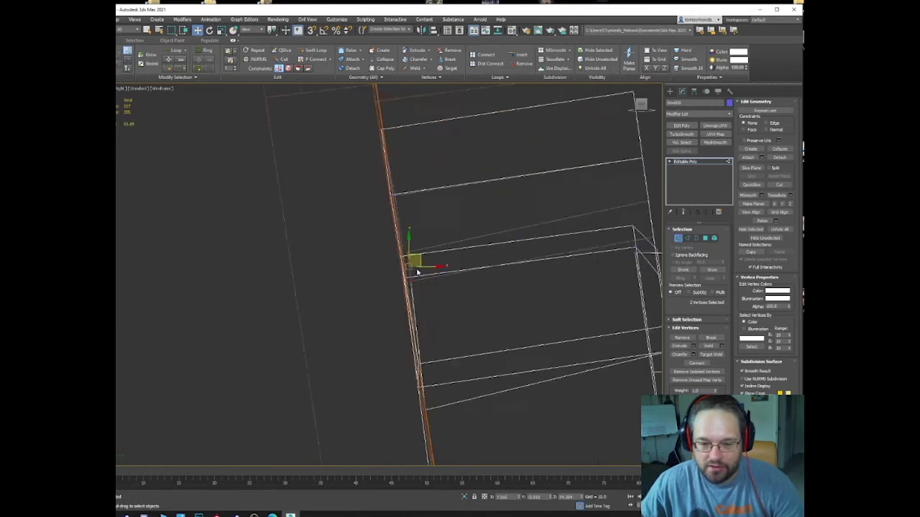
pyautogui.moveTo(417, 291); pyautogui.dragTo(410, 255)
# Move the rear vertex at the lower end of the overhang arm onto the plate surface.
pyautogui.scroll(-2, 410, 258)
pyautogui.moveTo(417, 314); pyautogui.dragTo(429, 293, button='middle')
pyautogui.scroll(1, 429, 293)
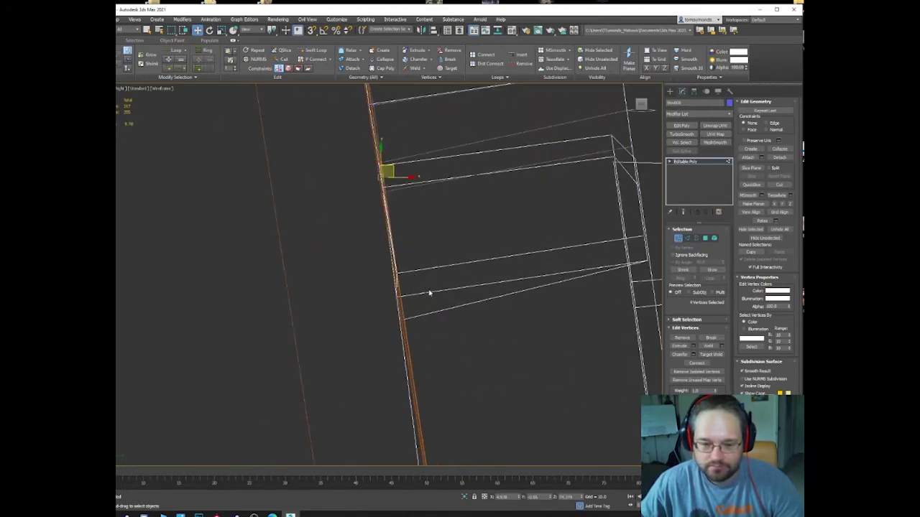
pyautogui.click(401, 291)
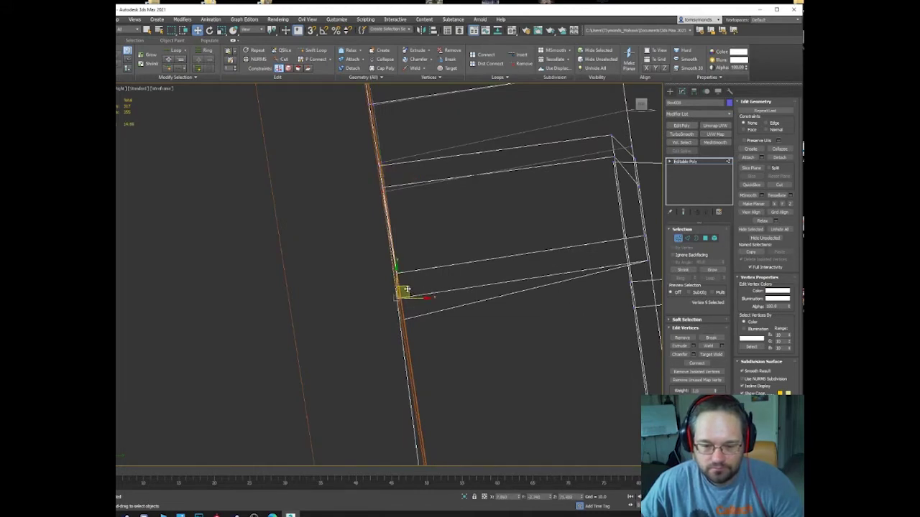
pyautogui.moveTo(410, 291); pyautogui.dragTo(411, 290)
# Fit the rear vertices at the bottom of the latch's main body to the plate surface.
pyautogui.scroll(-3, 410, 322)
pyautogui.moveTo(441, 410); pyautogui.dragTo(436, 340, button='middle')
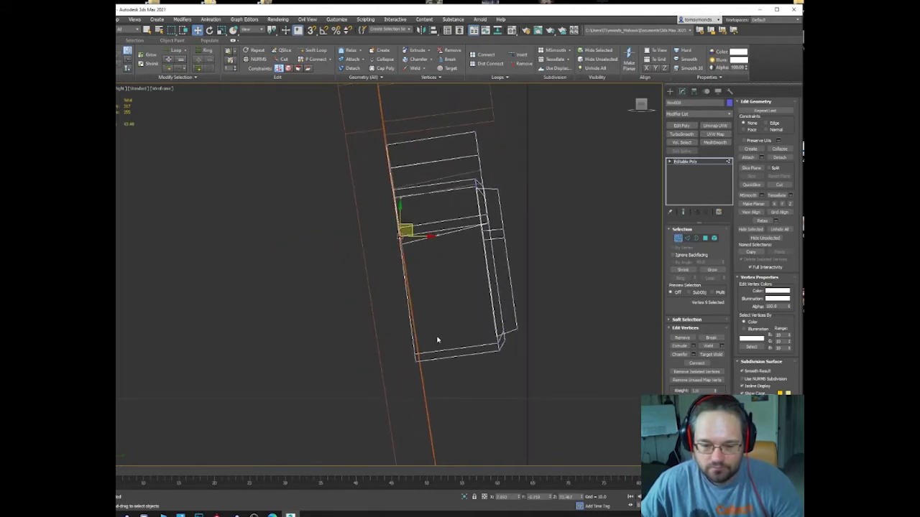
pyautogui.moveTo(401, 381); pyautogui.dragTo(436, 344)
pyautogui.scroll(2, 414, 370)
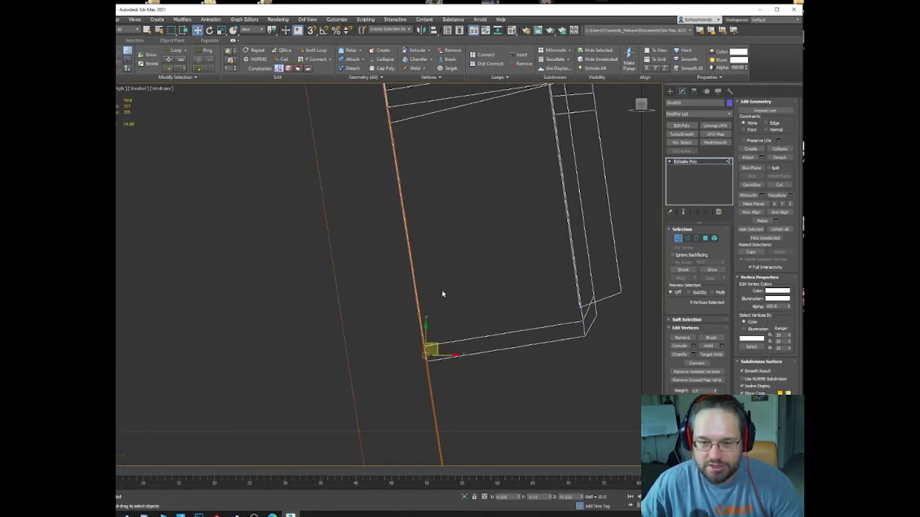
# Align the rear vertex at the overhang arm's lowest tip with the plate line.
pyautogui.moveTo(414, 160); pyautogui.dragTo(432, 248, button='middle')
pyautogui.scroll(3, 431, 239)
pyautogui.moveTo(373, 204); pyautogui.dragTo(407, 172)
pyautogui.scroll(-3, 408, 173)
pyautogui.moveTo(408, 174); pyautogui.dragTo(410, 269, button='middle')
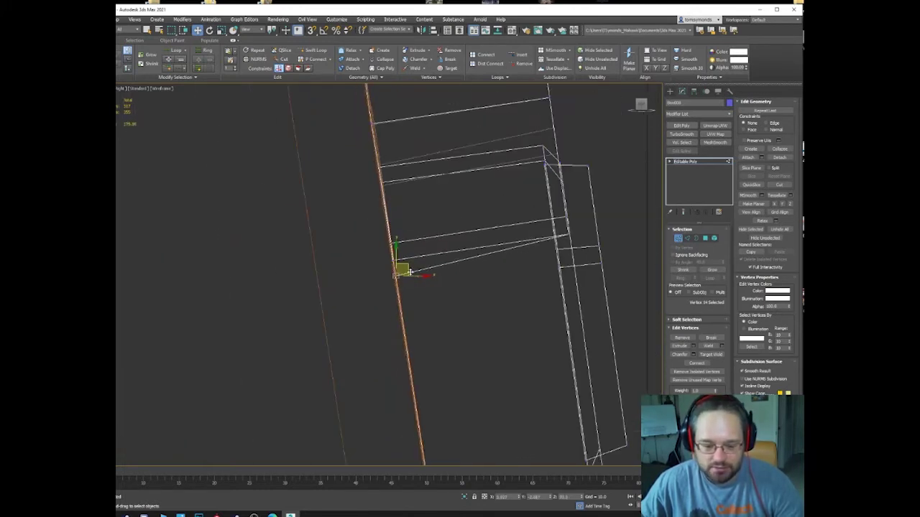
# Fine-tune the rear vertices near the overhang arm's tip, comparing the plate contact in shaded and wireframe display.
pyautogui.press('F3')
pyautogui.press('F3')
pyautogui.scroll(2, 408, 267)
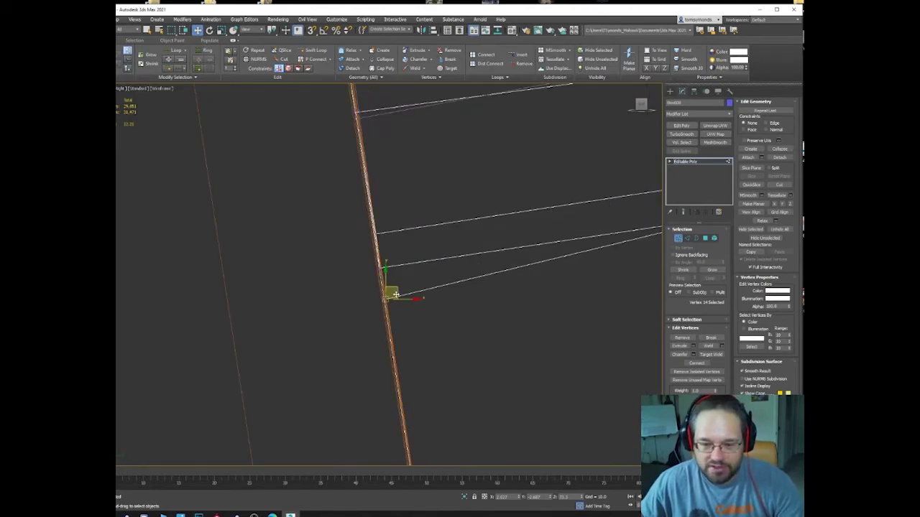
pyautogui.press('F3')
pyautogui.press('F3')
pyautogui.moveTo(396, 289); pyautogui.dragTo(377, 253)
pyautogui.scroll(1, 413, 298)
pyautogui.scroll(-5, 381, 250)
pyautogui.moveTo(388, 239)
pyautogui.mouseDown(button='middle')
pyautogui.moveTo(390, 265)
pyautogui.moveTo(424, 302)
pyautogui.moveTo(432, 297)
pyautogui.moveTo(409, 302)
pyautogui.mouseUp(button='middle')
pyautogui.scroll(4, 381, 241)
pyautogui.press('F3')
pyautogui.scroll(-7, 378, 243)
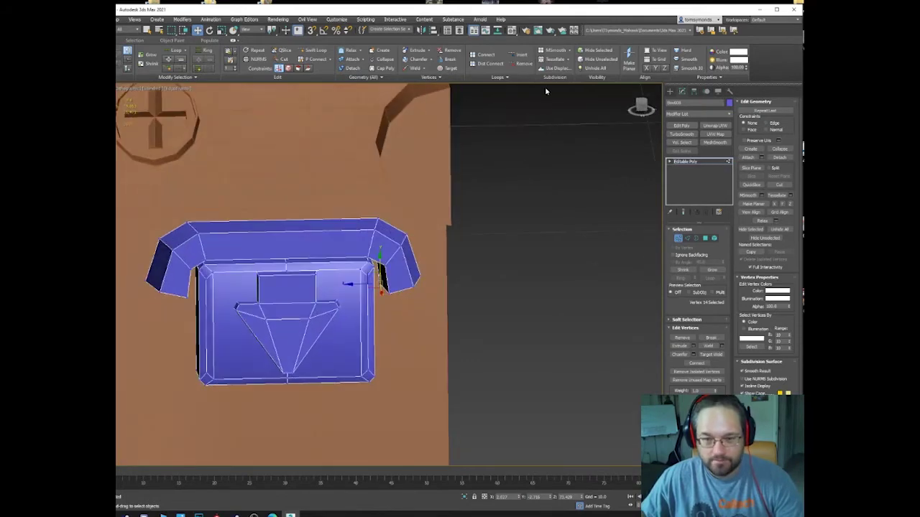
# Select the back plate in the back view and cut edges into it just outside the latch's overhanging top and arms.
pyautogui.click(641, 107)
pyautogui.click(302, 187)
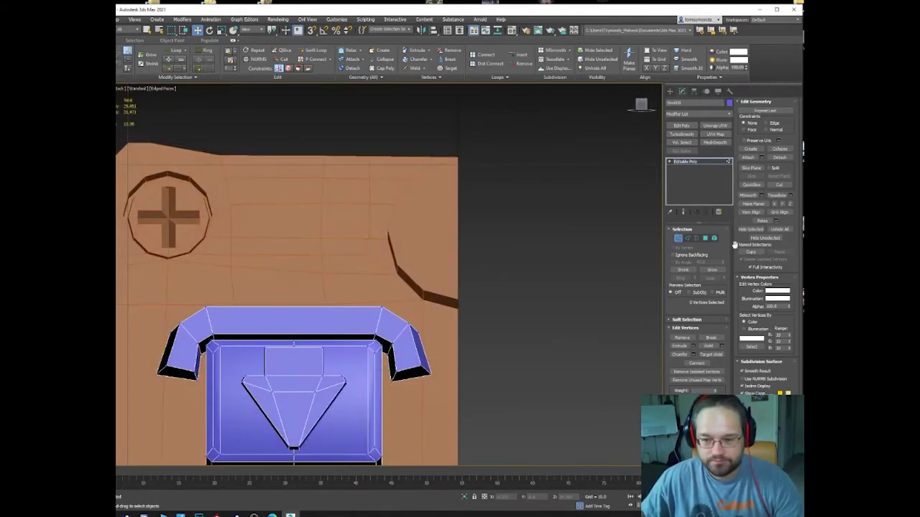
pyautogui.click(679, 240)
pyautogui.click(367, 252)
pyautogui.moveTo(363, 260); pyautogui.dragTo(434, 216, button='middle')
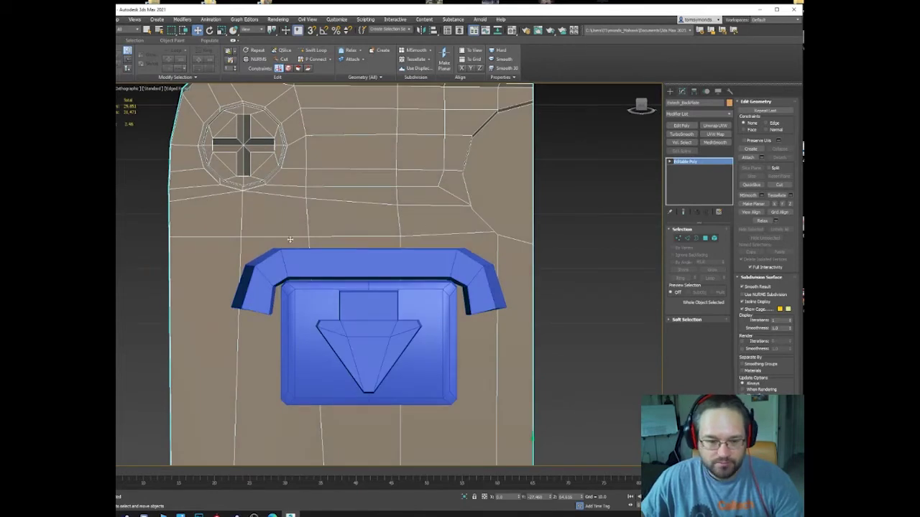
pyautogui.rightClick(129, 263)
pyautogui.click(117, 209)
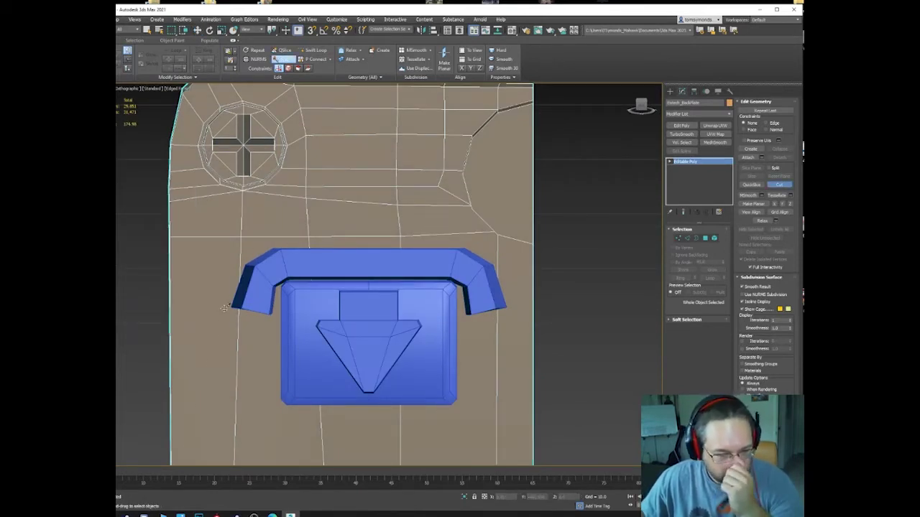
pyautogui.click(241, 266)
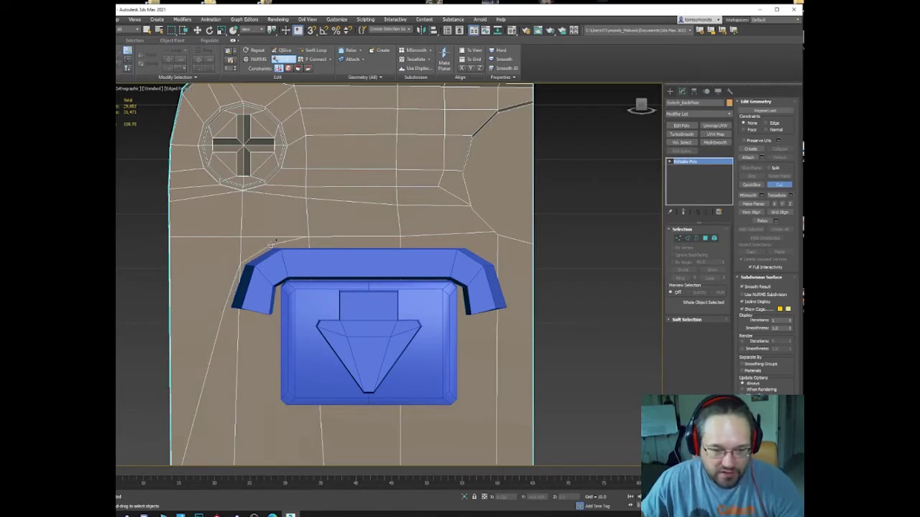
pyautogui.click(272, 248)
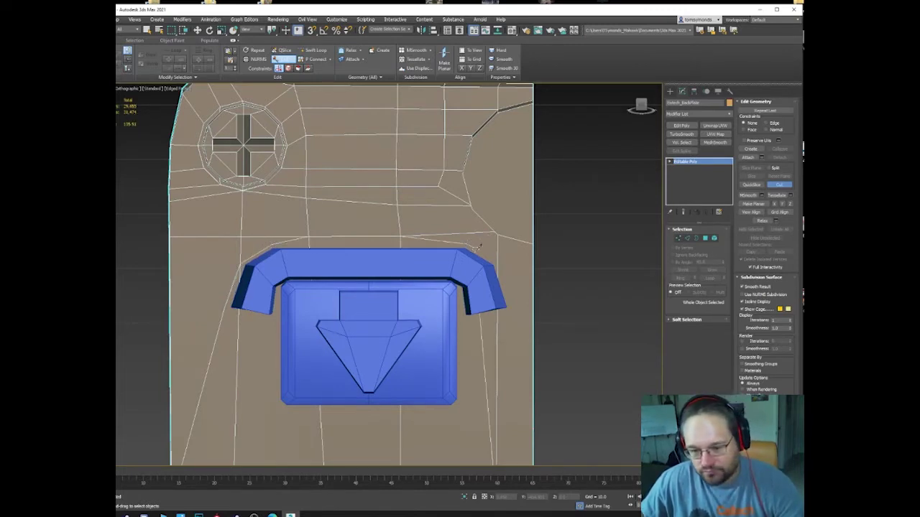
pyautogui.rightClick(427, 256)
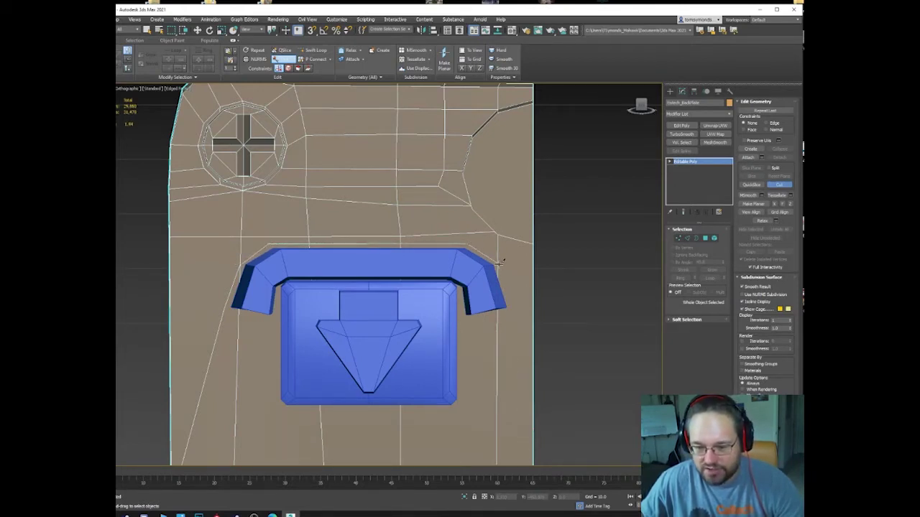
pyautogui.click(499, 263)
pyautogui.click(512, 310)
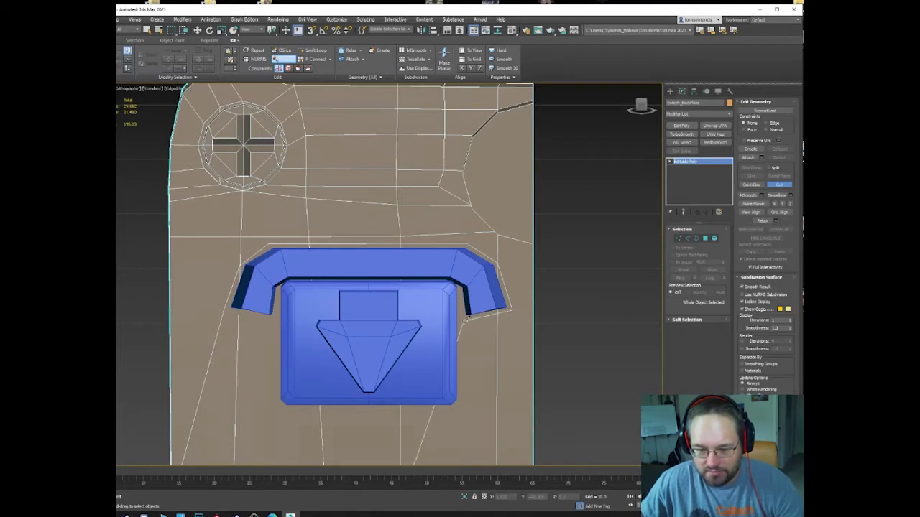
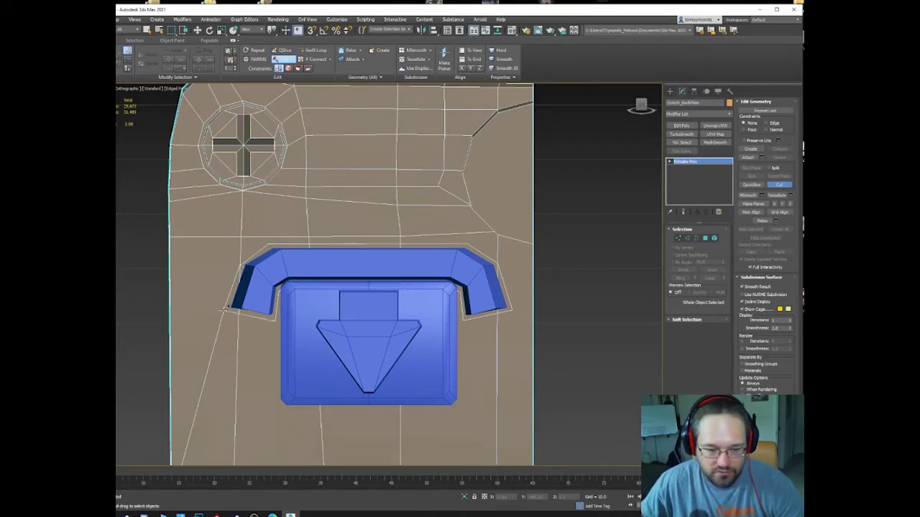
# Continue the plate cut around the bottom and sides of the latch's main body and close the outline.
pyautogui.click(282, 409)
pyautogui.click(460, 408)
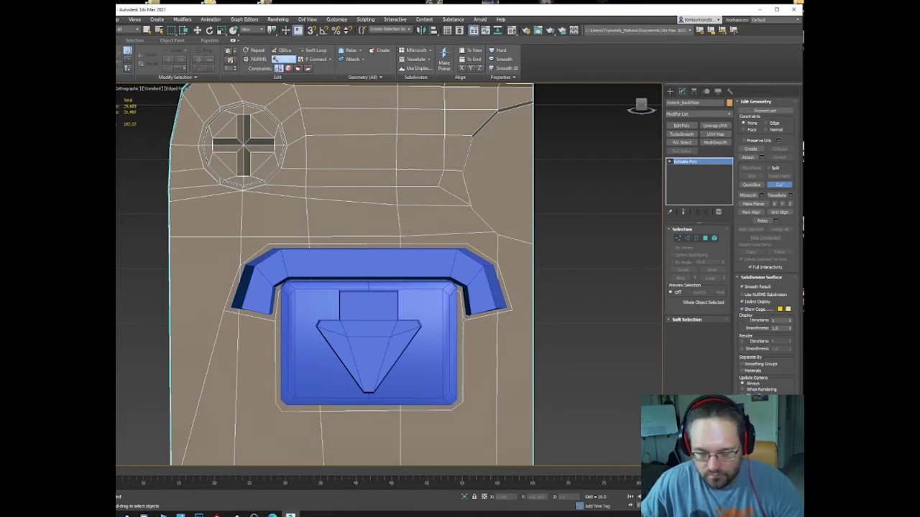
pyautogui.click(465, 318)
pyautogui.rightClick(475, 330)
# Make the latch block see-through and select the plate vertex at one outer arm tip of the cut outline.
pyautogui.press('w')
pyautogui.press('5')
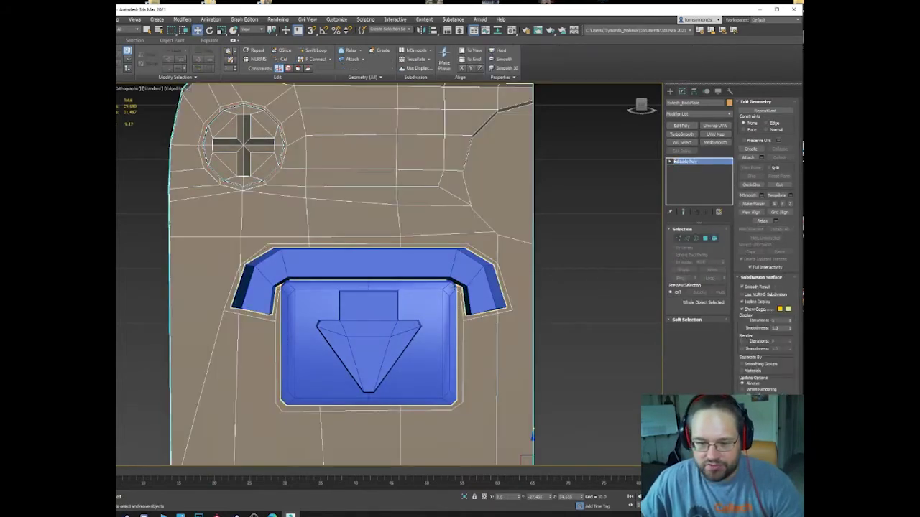
pyautogui.click(452, 289)
pyautogui.click(499, 348)
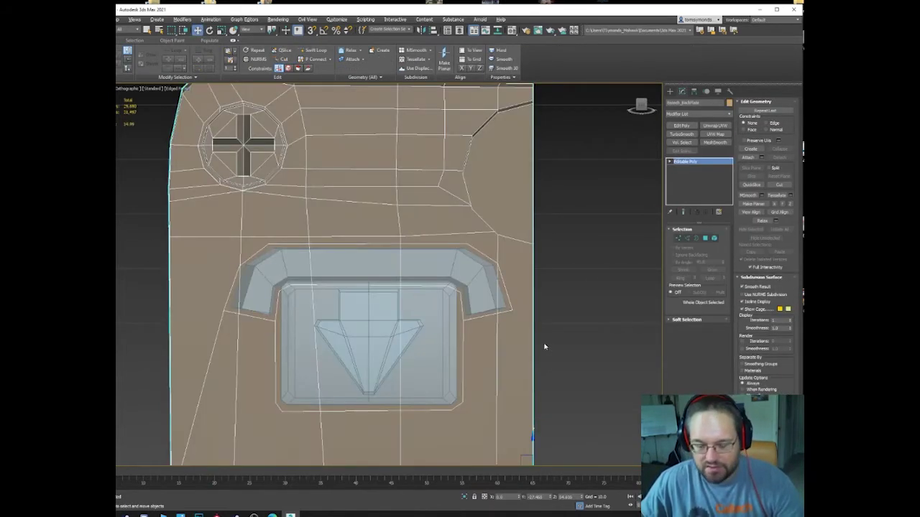
pyautogui.press('1')
pyautogui.click(510, 310)
pyautogui.moveTo(458, 327); pyautogui.dragTo(487, 269, button='middle')
pyautogui.keyDown('alt'); pyautogui.moveTo(486, 269); pyautogui.dragTo(516, 195, button='middle'); pyautogui.keyUp('alt')
pyautogui.moveTo(364, 228); pyautogui.dragTo(416, 232, button='middle')
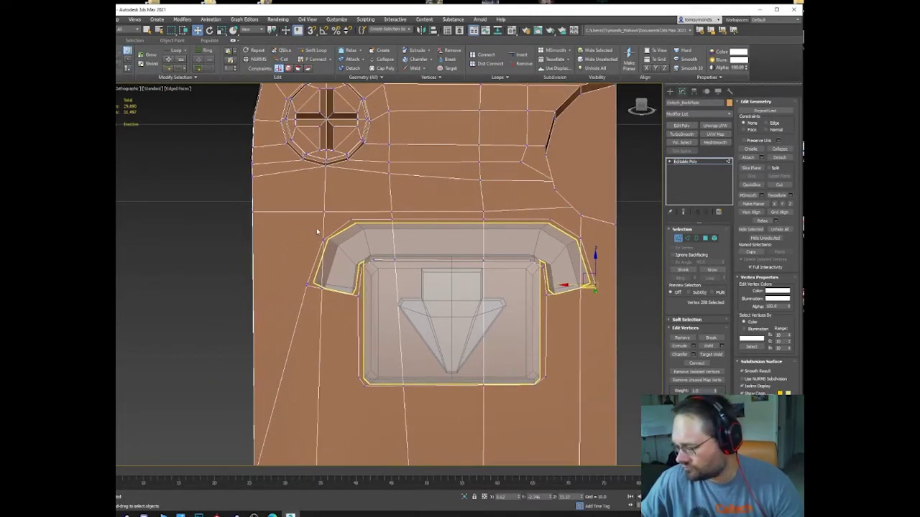
pyautogui.moveTo(316, 227); pyautogui.dragTo(319, 229, button='middle')
# Cut an edge on the plate connecting the outline's upper corner to the ring around the cross-slotted screw.
pyautogui.rightClick(332, 206)
pyautogui.click(322, 141)
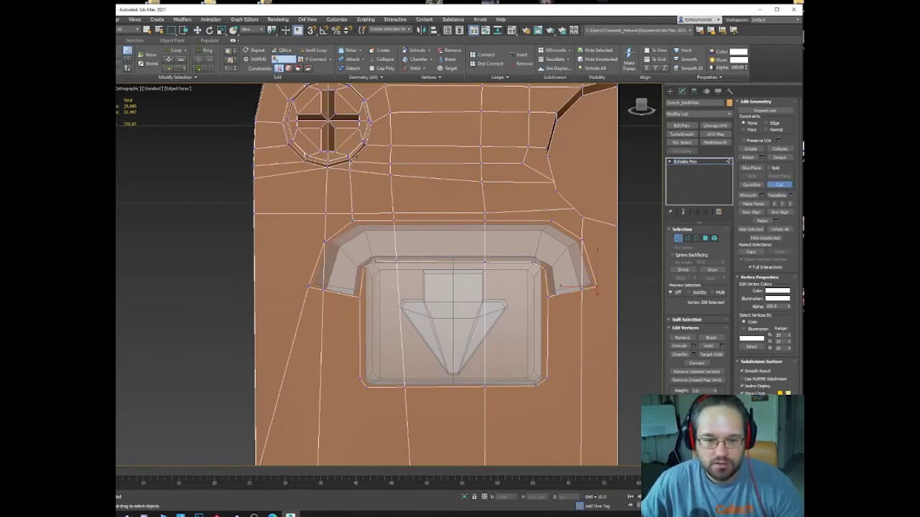
pyautogui.click(349, 159)
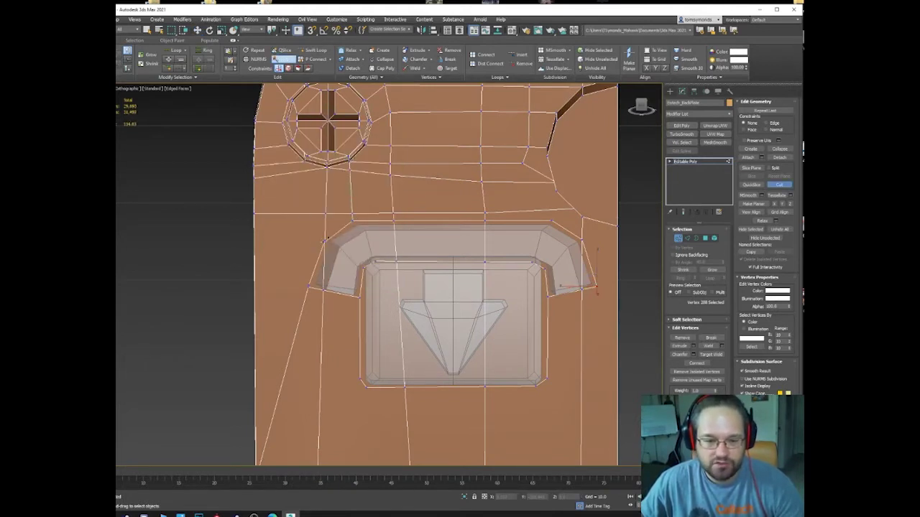
# Target-weld the two nearly coincident plate vertices at the outline's outer shoulder below the cross-slotted screw.
pyautogui.scroll(8, 317, 246)
pyautogui.rightClick(329, 236)
pyautogui.scroll(5, 367, 225)
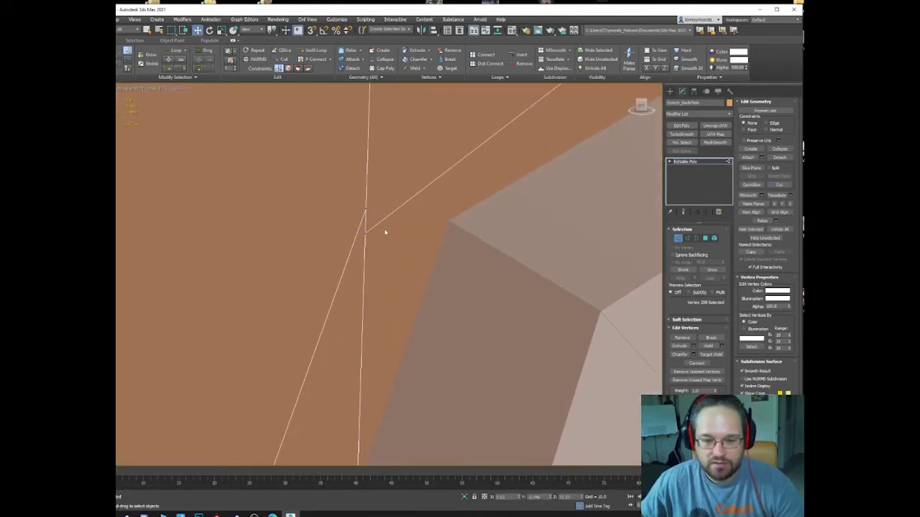
pyautogui.rightClick(386, 216)
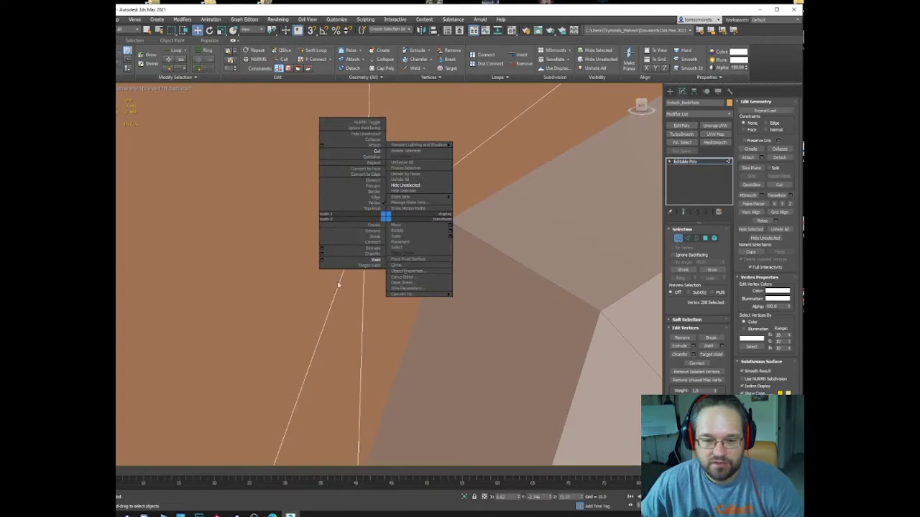
pyautogui.click(356, 265)
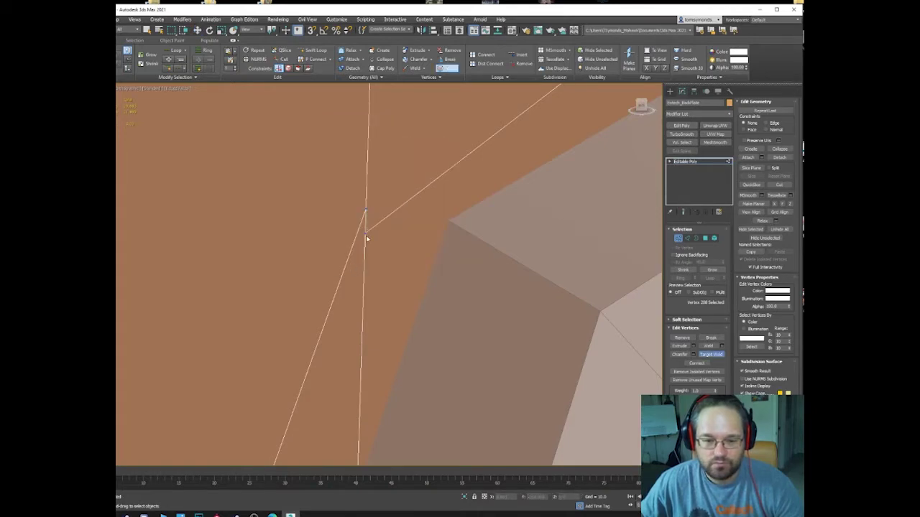
pyautogui.click(365, 237)
pyautogui.press('w')
pyautogui.scroll(-4, 363, 234)
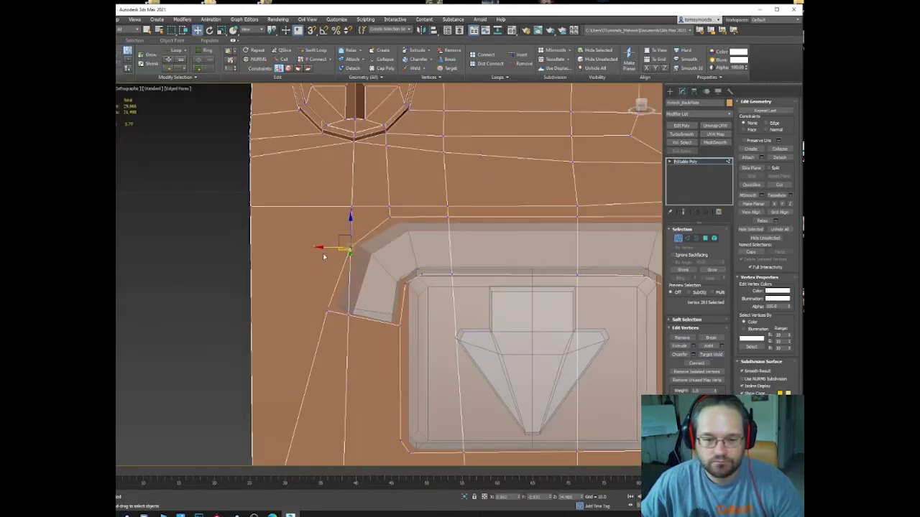
pyautogui.keyDown('alt'); pyautogui.moveTo(332, 259); pyautogui.dragTo(331, 285, button='middle'); pyautogui.keyUp('alt')
pyautogui.scroll(-3, 337, 260)
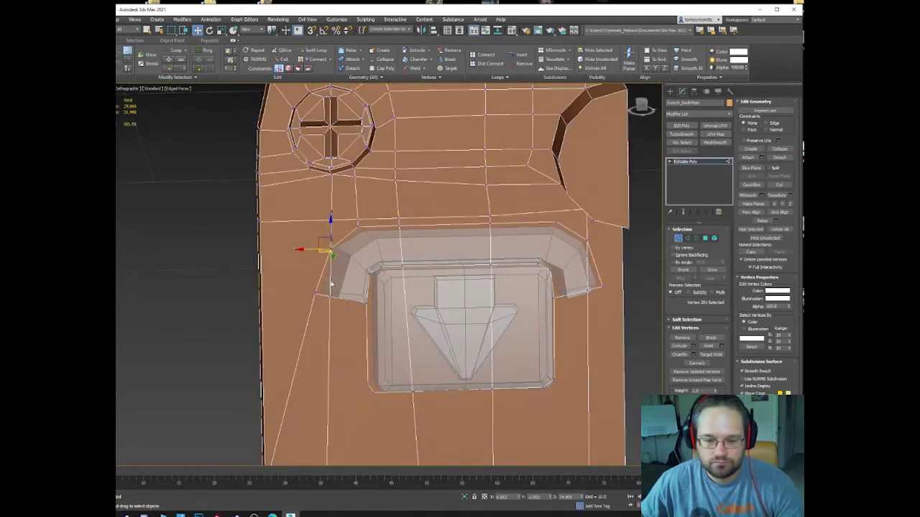
# Select the plate polygons beneath the latch's arched arms, including the narrow sliver at the outer tip, and delete them.
pyautogui.press('4')
pyautogui.click(328, 278)
pyautogui.keyDown('ctrl'); pyautogui.click(358, 253); pyautogui.keyUp('ctrl')
pyautogui.keyDown('ctrl'); pyautogui.click(430, 247); pyautogui.keyUp('ctrl')
pyautogui.keyDown('ctrl'); pyautogui.click(521, 237); pyautogui.keyUp('ctrl')
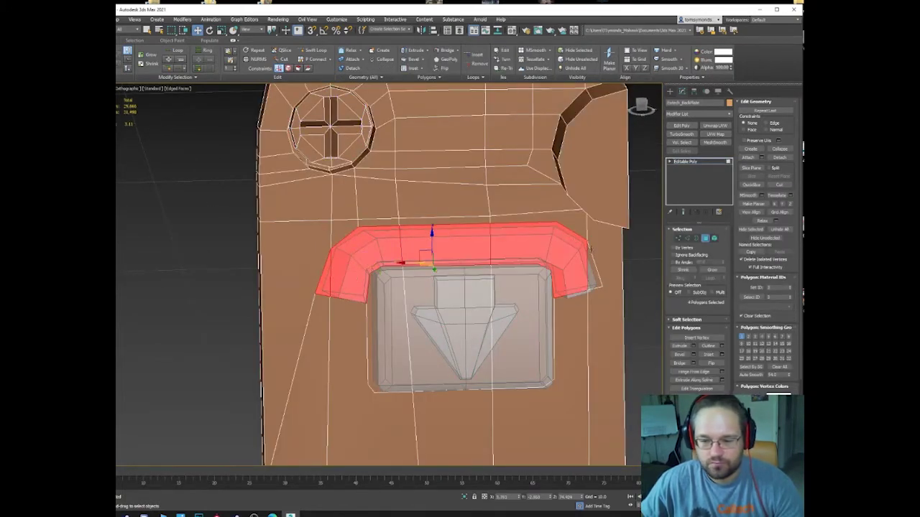
pyautogui.keyDown('ctrl'); pyautogui.click(591, 264); pyautogui.keyUp('ctrl')
pyautogui.keyDown('alt'); pyautogui.moveTo(591, 264); pyautogui.dragTo(530, 277, button='middle'); pyautogui.keyUp('alt')
pyautogui.press('Delete')
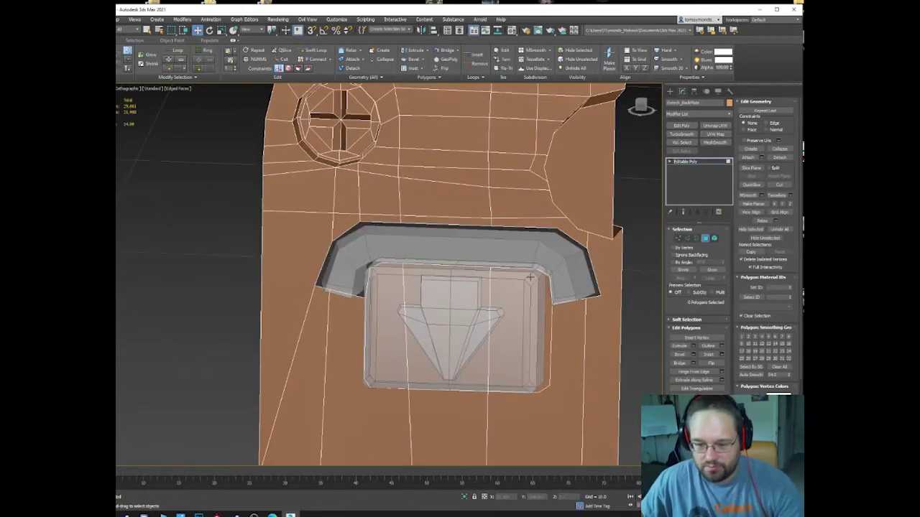
pyautogui.press('1')
pyautogui.rightClick(380, 289)
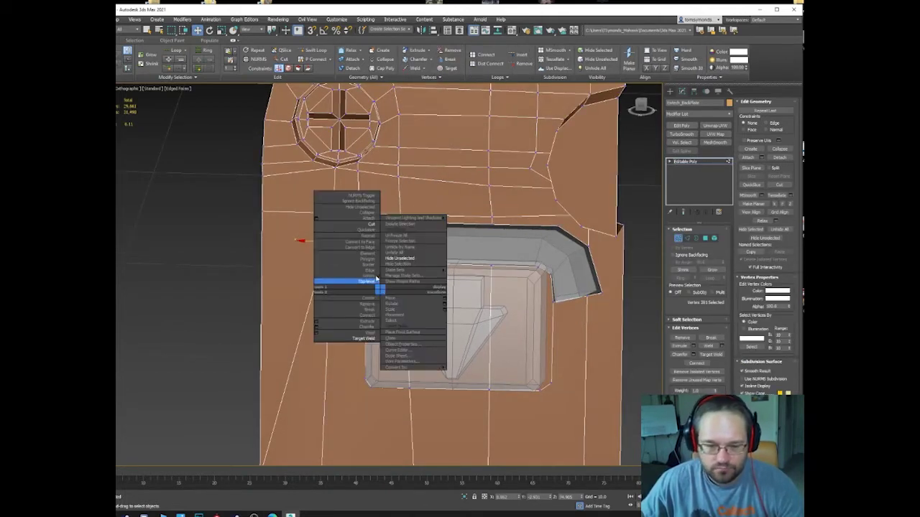
pyautogui.click(524, 226)
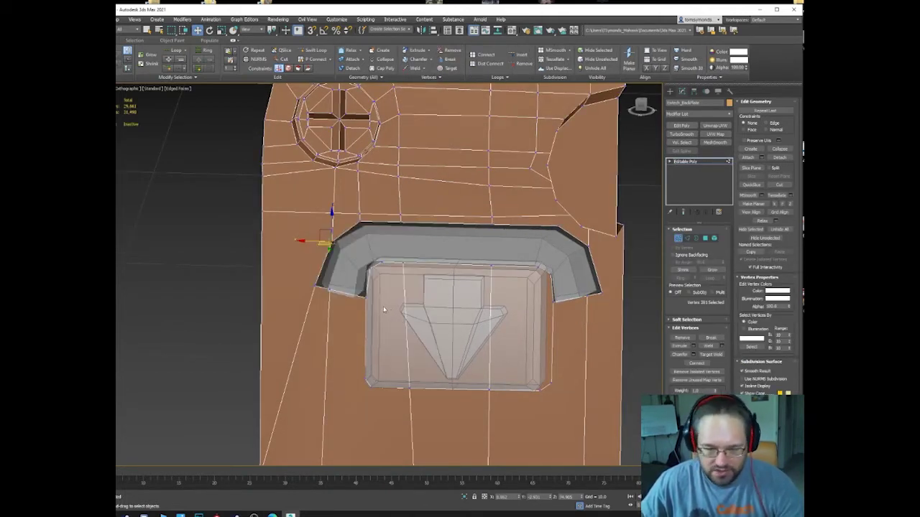
pyautogui.press('4')
pyautogui.click(380, 324)
pyautogui.keyDown('ctrl'); pyautogui.click(425, 300); pyautogui.keyUp('ctrl')
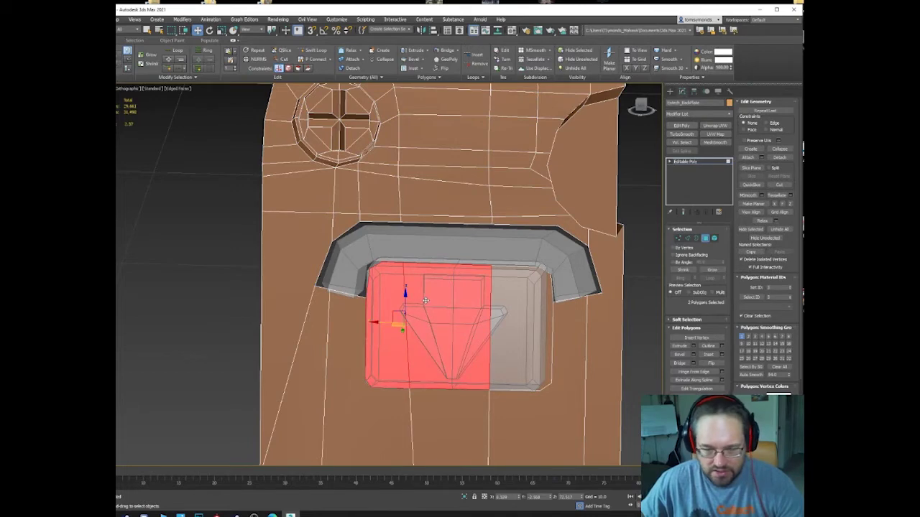
pyautogui.hotkey('ctrl', 'z')
pyautogui.click(706, 238)
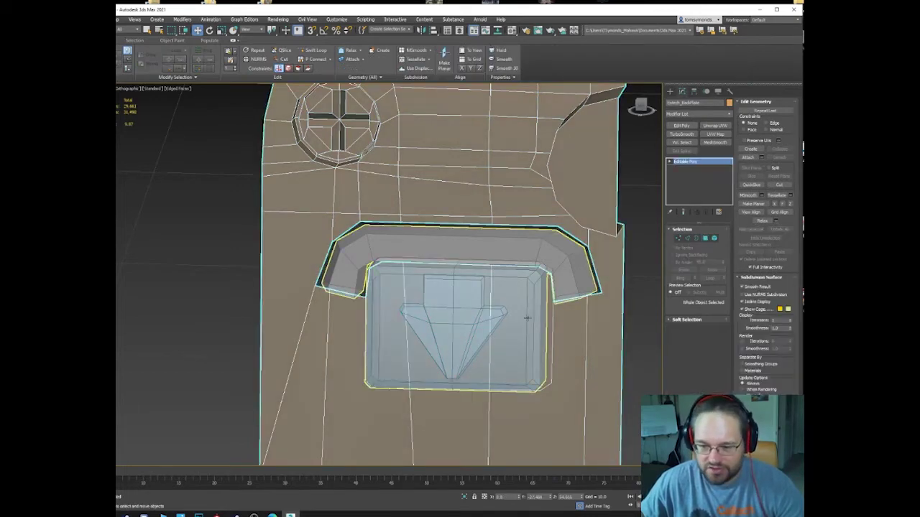
# Snap the plate opening's inner arm-tip and inner-corner vertices on the screw side onto the matching latch corners.
pyautogui.keyDown('alt'); pyautogui.moveTo(321, 324); pyautogui.dragTo(326, 312, button='middle'); pyautogui.keyUp('alt')
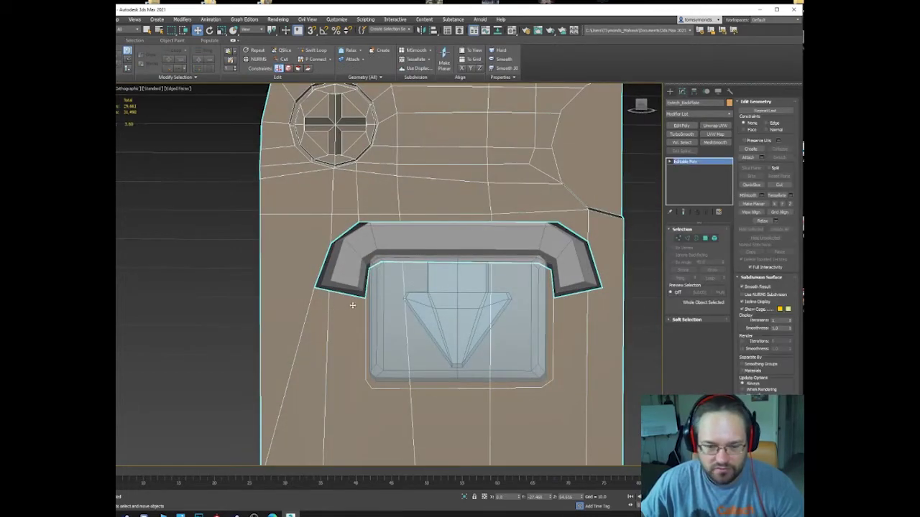
pyautogui.press('1')
pyautogui.click(360, 295)
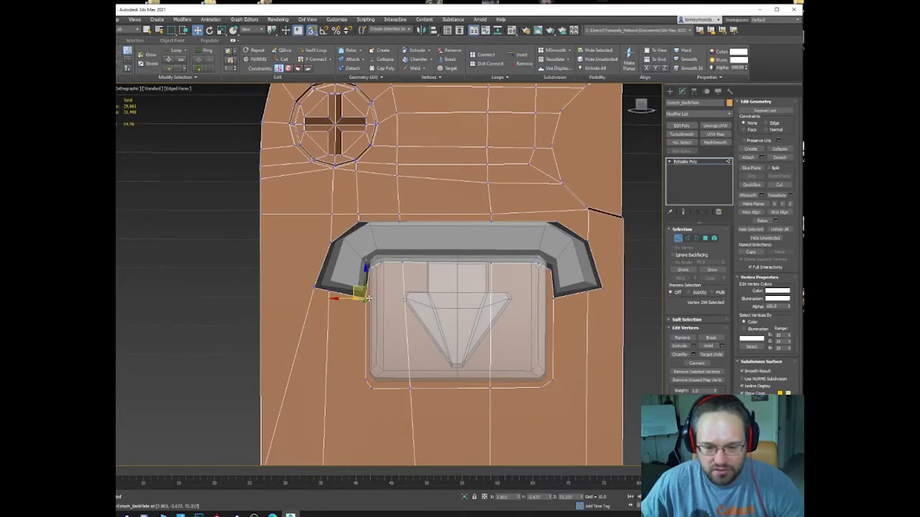
pyautogui.scroll(5, 365, 296)
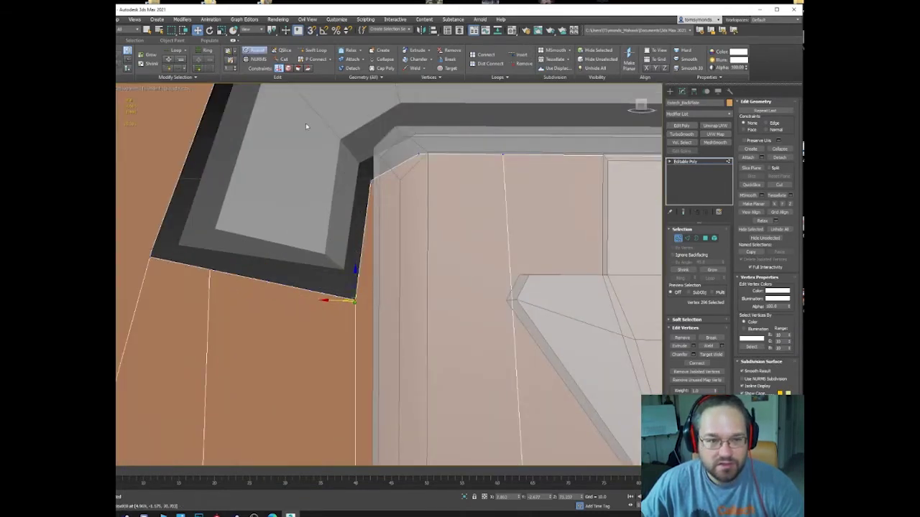
pyautogui.press('s')
pyautogui.moveTo(354, 302); pyautogui.dragTo(363, 168)
pyautogui.click(419, 154)
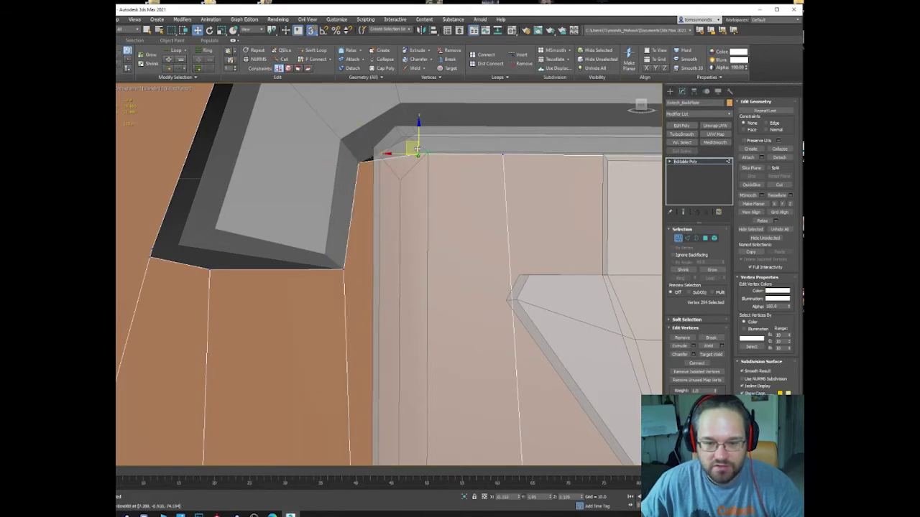
pyautogui.moveTo(414, 149); pyautogui.dragTo(410, 129)
pyautogui.moveTo(483, 171); pyautogui.dragTo(289, 230, button='middle')
pyautogui.scroll(-4, 290, 230)
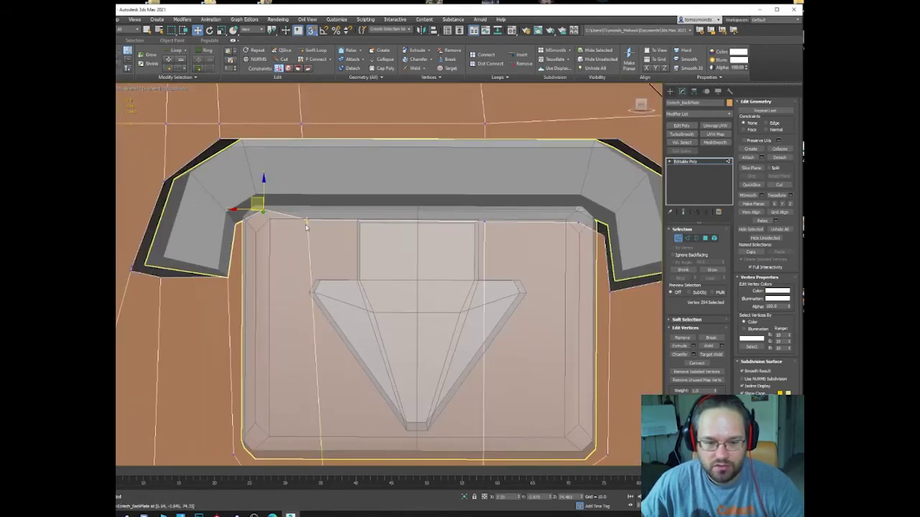
# Snap the opening's inner-corner and inner arm-tip vertices on the side opposite the screw to the latch.
pyautogui.moveTo(306, 221); pyautogui.dragTo(267, 212)
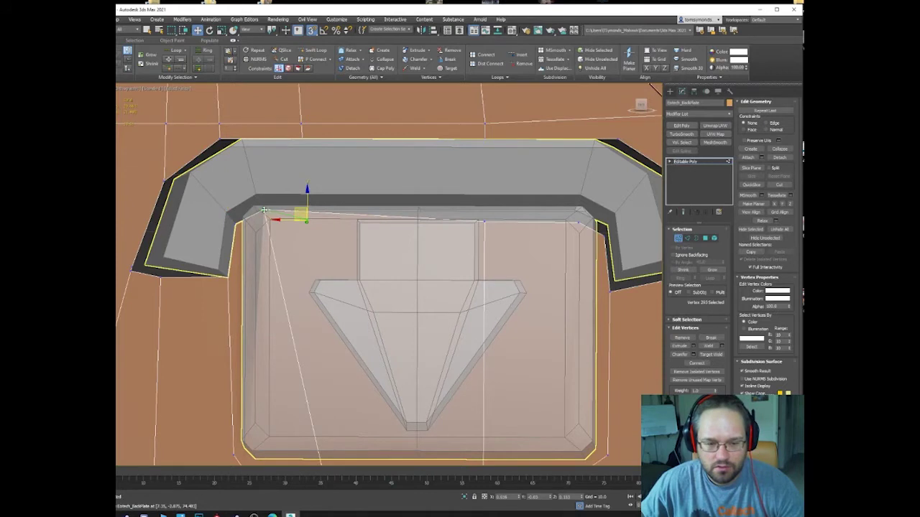
pyautogui.hotkey('ctrl', 'z')
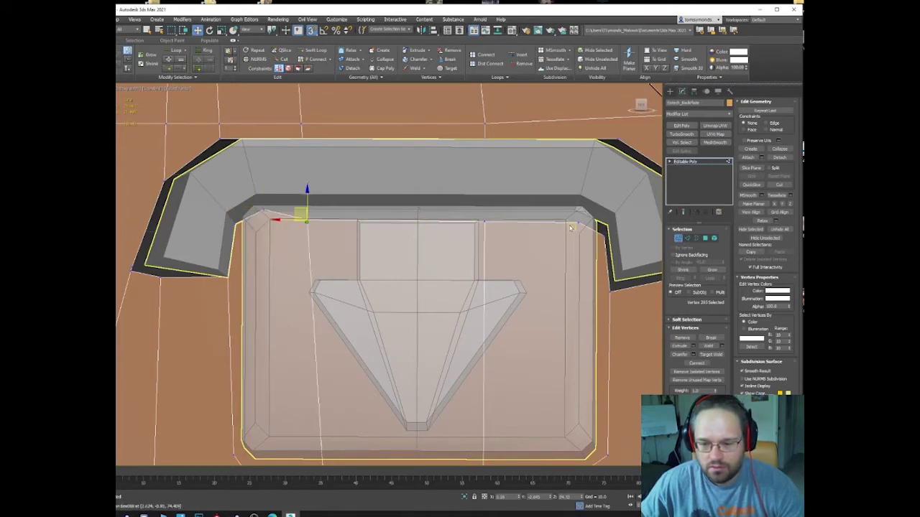
pyautogui.moveTo(578, 222); pyautogui.dragTo(574, 211)
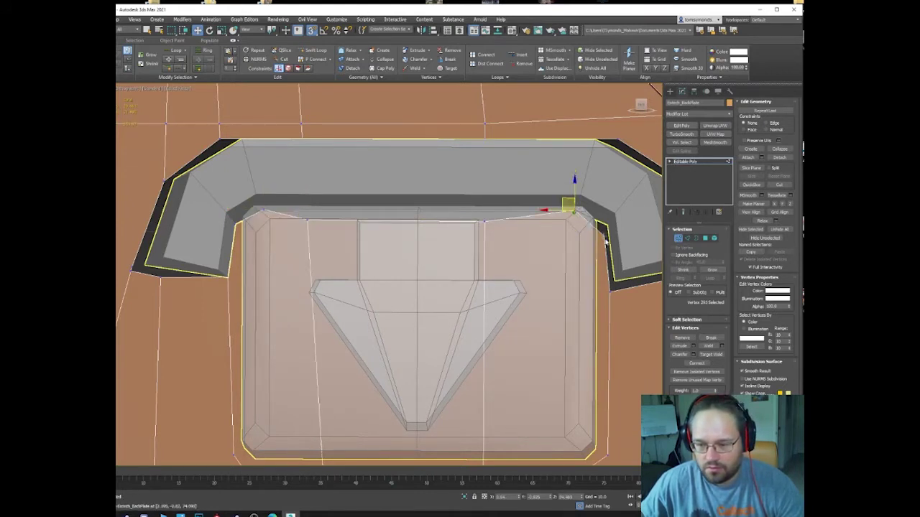
pyautogui.keyDown('alt'); pyautogui.moveTo(599, 226); pyautogui.dragTo(542, 260, button='middle'); pyautogui.keyUp('alt')
pyautogui.moveTo(538, 268); pyautogui.dragTo(553, 254)
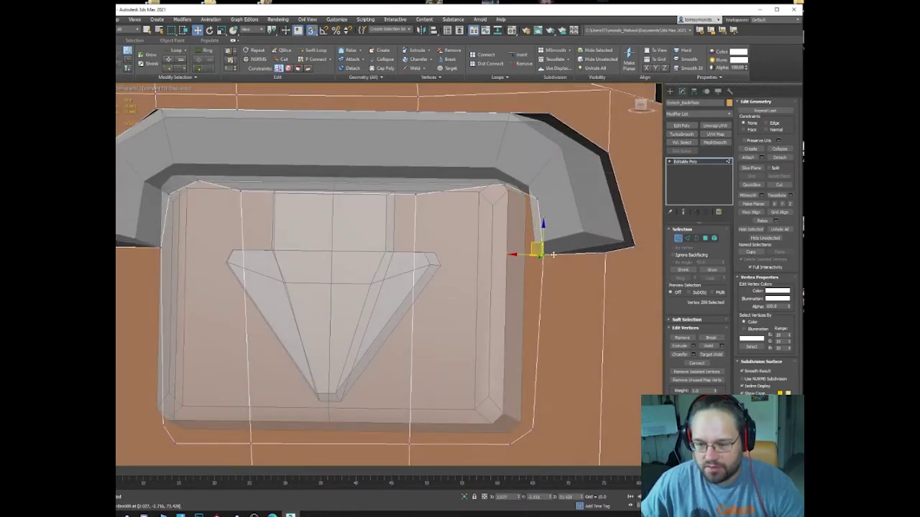
# Snap the opening's outer arm-tip, shoulder and upper-corner vertices on the side opposite the screw to the latch's outer contour.
pyautogui.click(633, 245)
pyautogui.moveTo(632, 245); pyautogui.dragTo(616, 239)
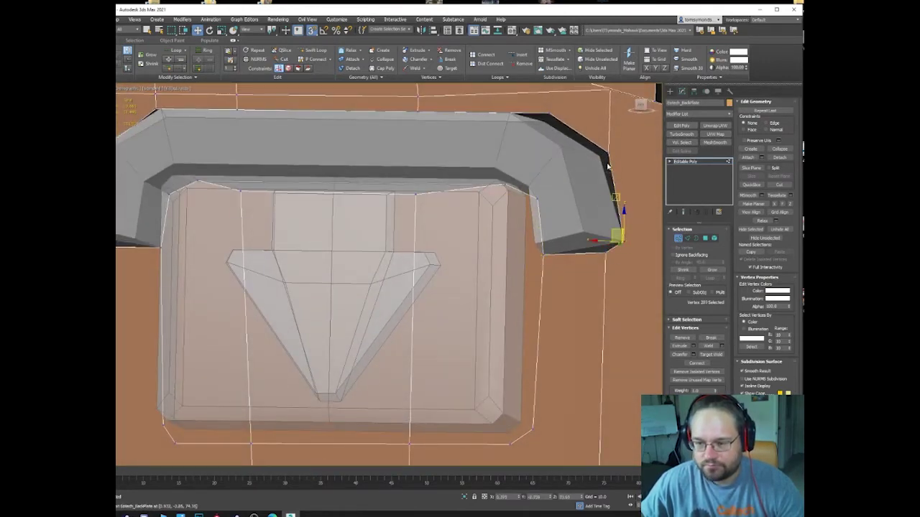
pyautogui.moveTo(607, 155); pyautogui.dragTo(594, 153)
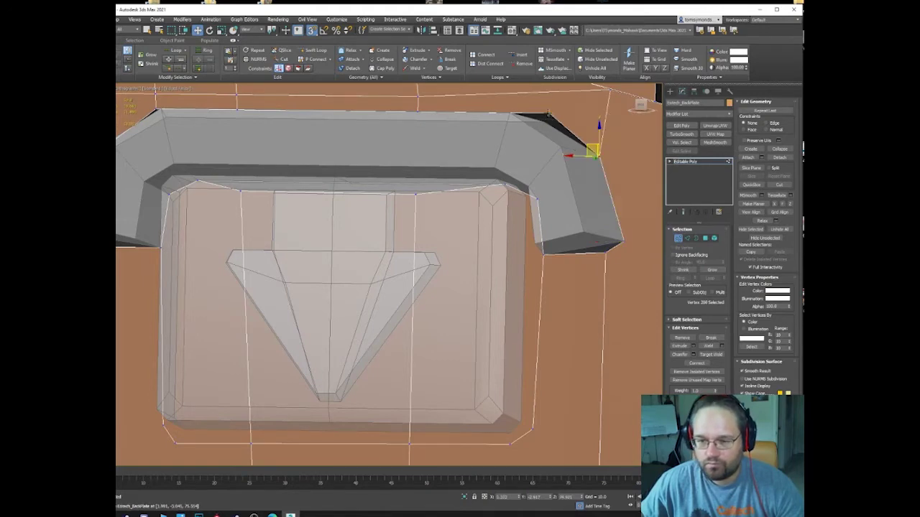
pyautogui.moveTo(548, 113); pyautogui.dragTo(543, 114)
# Snap the opening's upper-corner, outer-shoulder and outer arm-tip vertices on the screw side to the latch's outer contour.
pyautogui.keyDown('alt'); pyautogui.moveTo(543, 114); pyautogui.dragTo(530, 141, button='middle'); pyautogui.keyUp('alt')
pyautogui.moveTo(530, 141); pyautogui.dragTo(542, 196, button='middle')
pyautogui.moveTo(234, 162); pyautogui.dragTo(288, 160, button='middle')
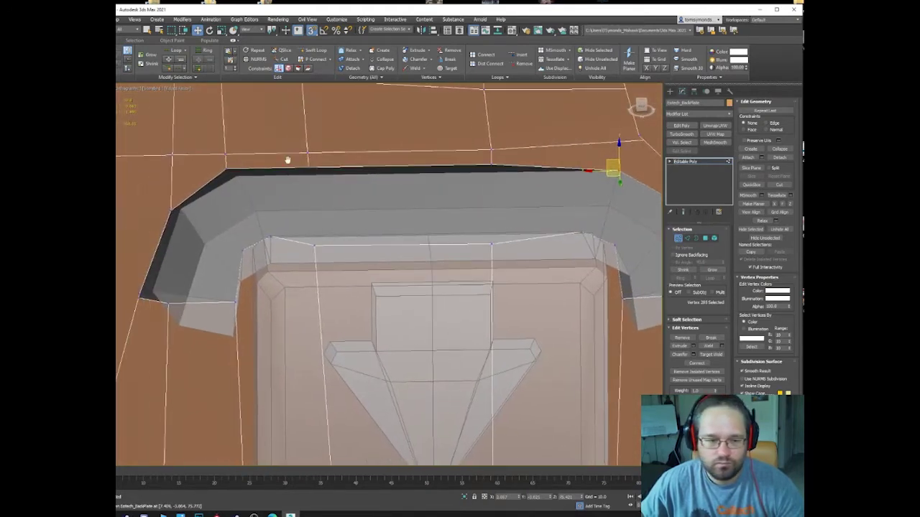
pyautogui.click(229, 171)
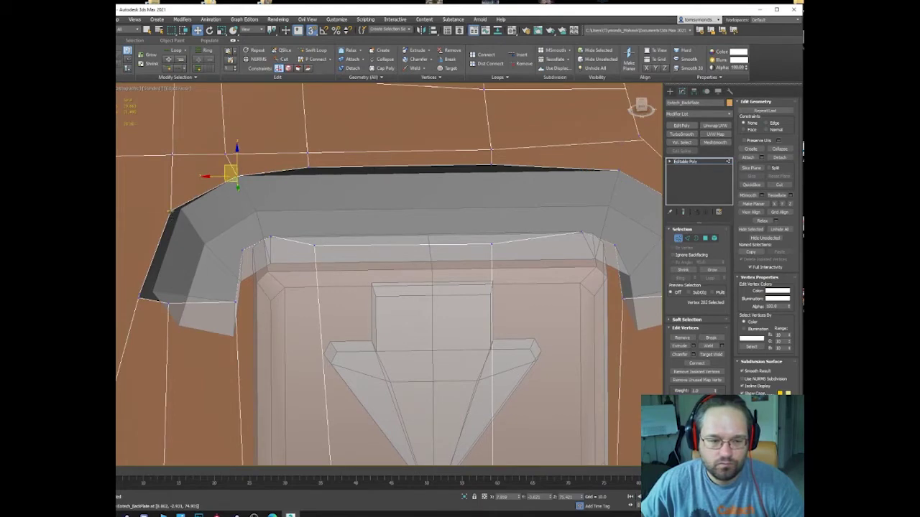
pyautogui.click(175, 207)
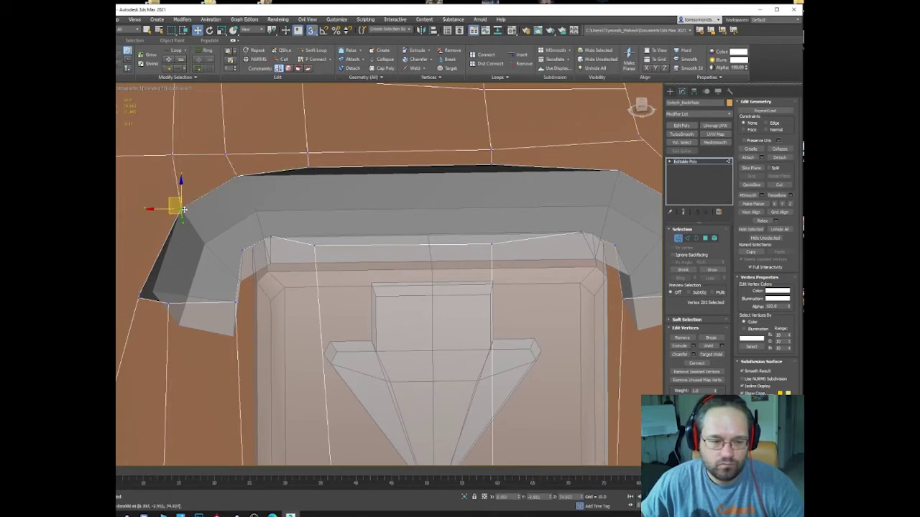
pyautogui.click(167, 304)
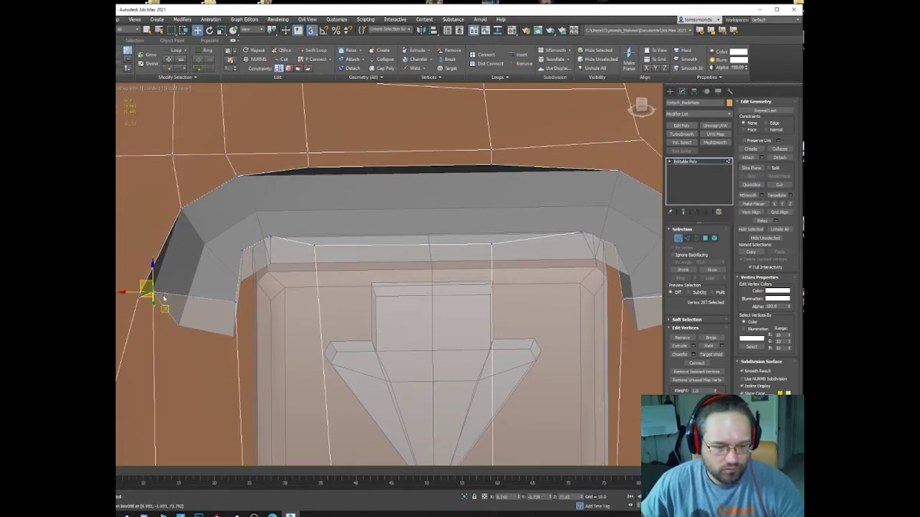
# Target-weld the surplus vertices along the opening's inner and upper edges and at the screw-side arm tip into the neighbouring corner vertices.
pyautogui.scroll(-3, 155, 287)
pyautogui.rightClick(253, 301)
pyautogui.click(233, 346)
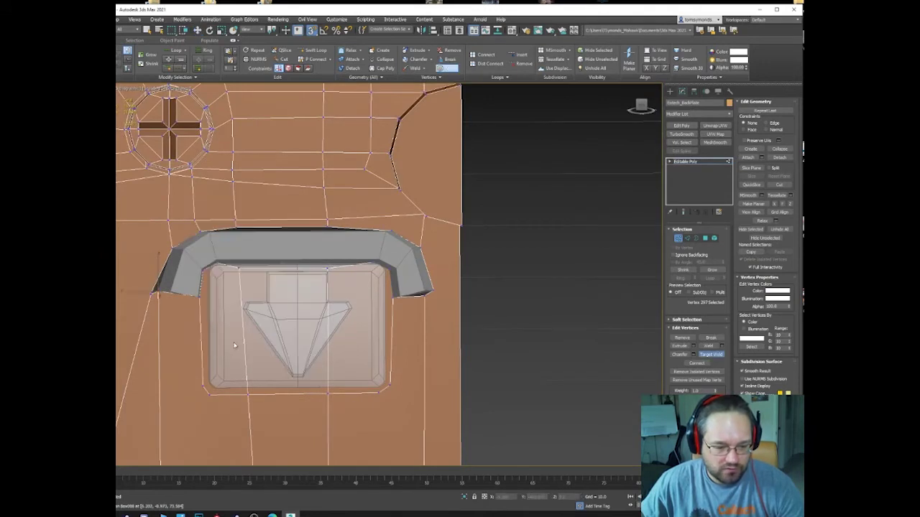
pyautogui.click(217, 264)
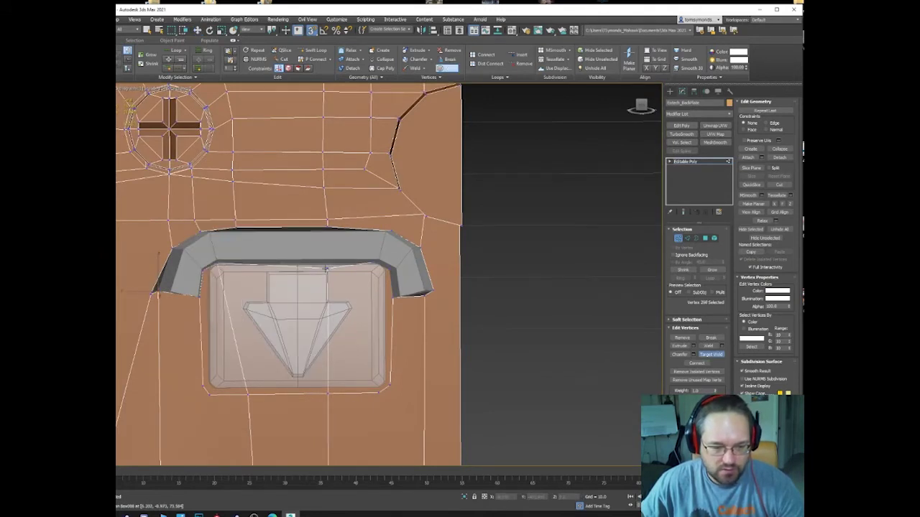
pyautogui.click(368, 268)
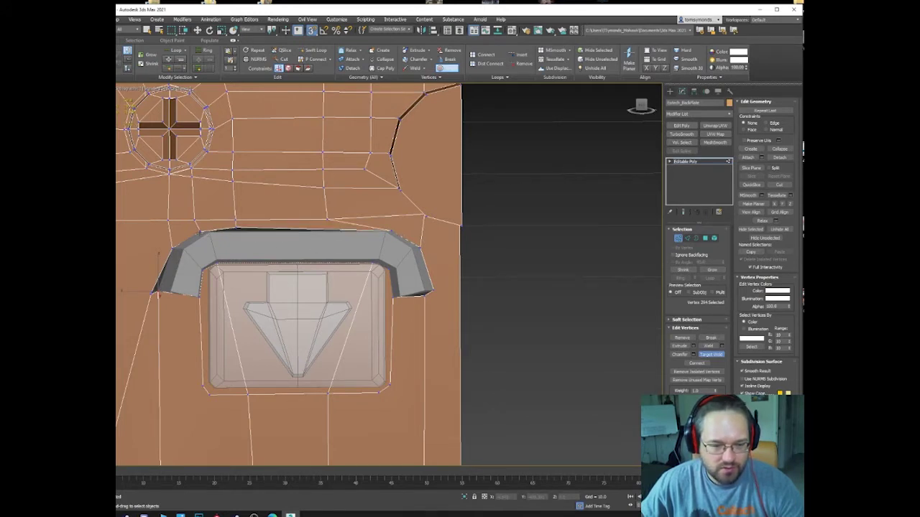
pyautogui.click(200, 232)
pyautogui.scroll(4, 152, 292)
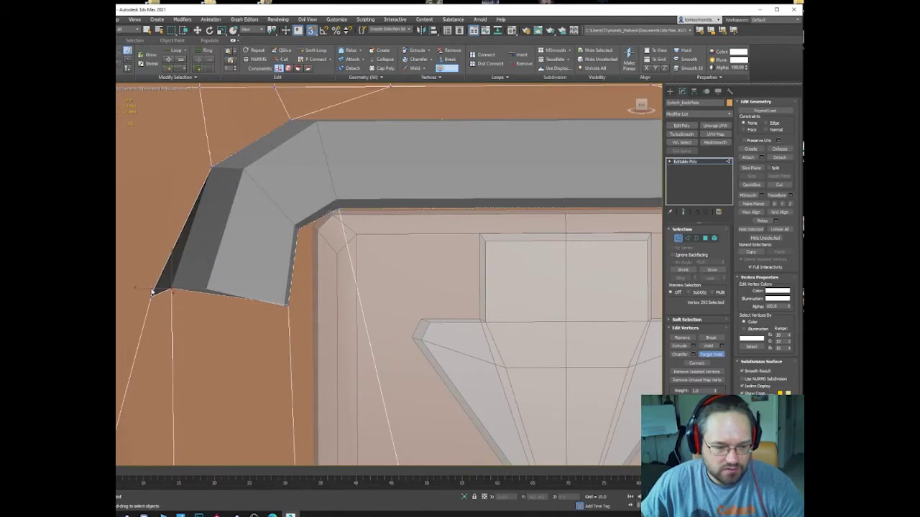
pyautogui.scroll(-5, 165, 291)
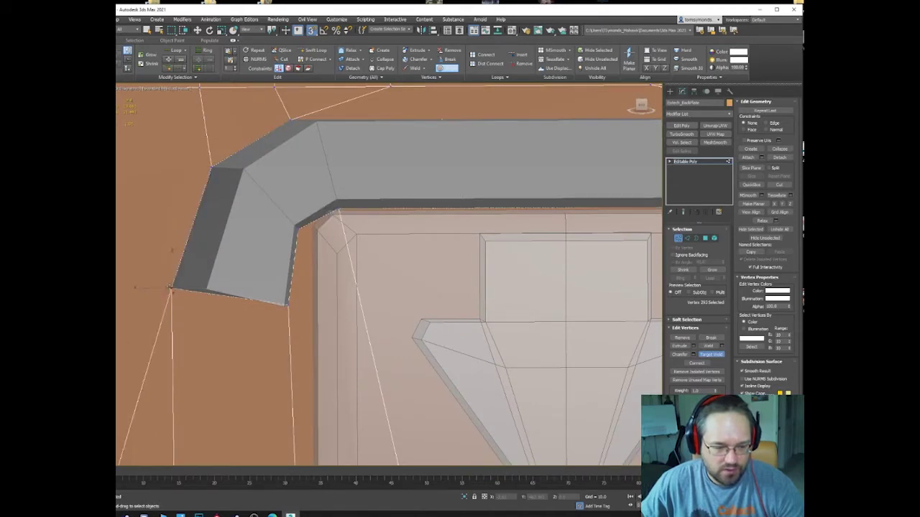
pyautogui.press('w')
# Cut two edges across the plate from the outline's chamfered lower corner above the lower screw to the plate's side edge.
pyautogui.keyDown('alt'); pyautogui.moveTo(360, 306); pyautogui.dragTo(359, 311, button='middle'); pyautogui.keyUp('alt')
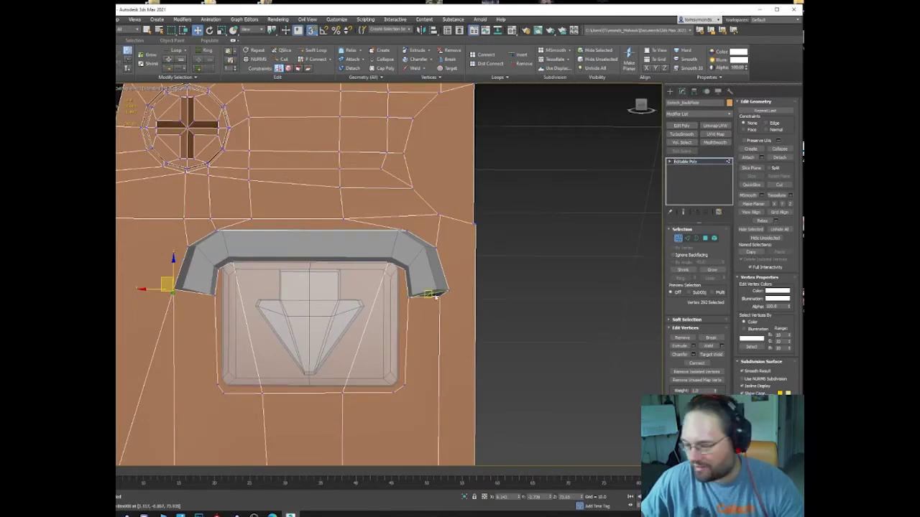
pyautogui.moveTo(342, 298); pyautogui.dragTo(453, 248, button='middle')
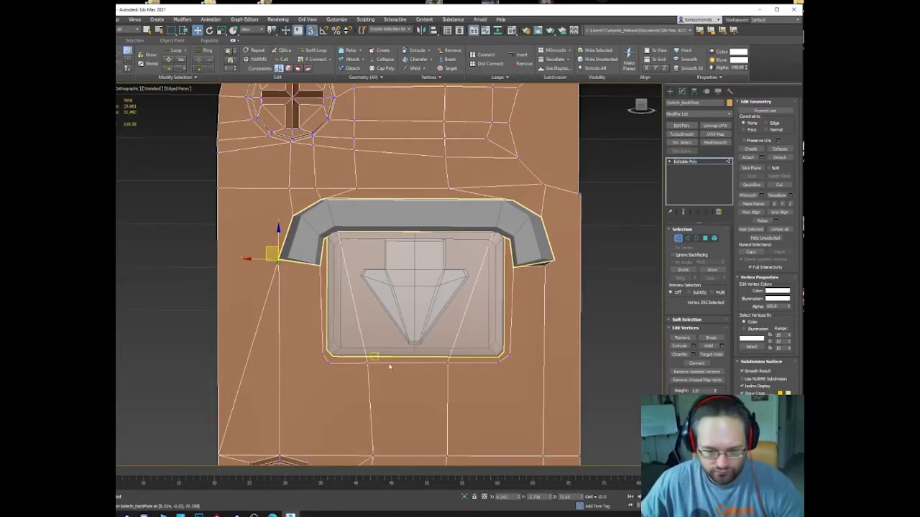
pyautogui.moveTo(366, 357); pyautogui.dragTo(380, 246, button='middle')
pyautogui.rightClick(328, 315)
pyautogui.click(302, 248)
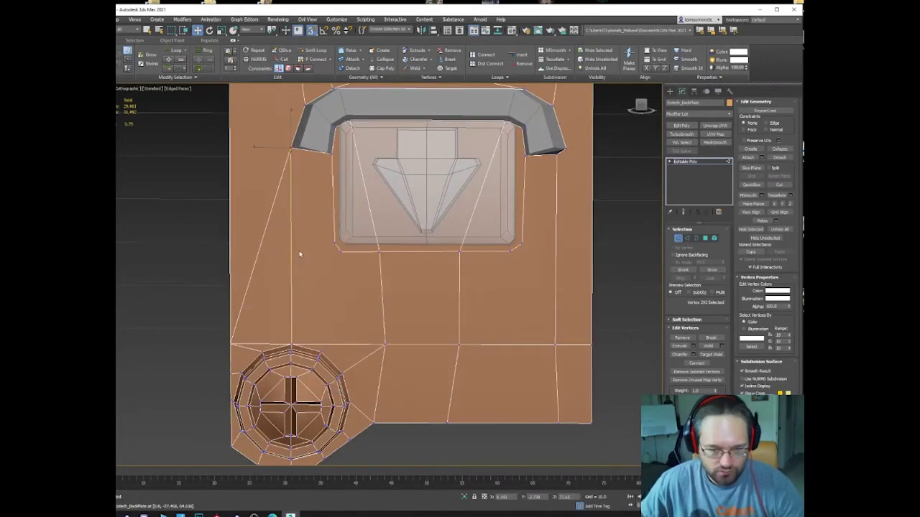
pyautogui.keyDown('alt'); pyautogui.moveTo(309, 255); pyautogui.dragTo(343, 237, button='middle'); pyautogui.keyUp('alt')
pyautogui.click(341, 238)
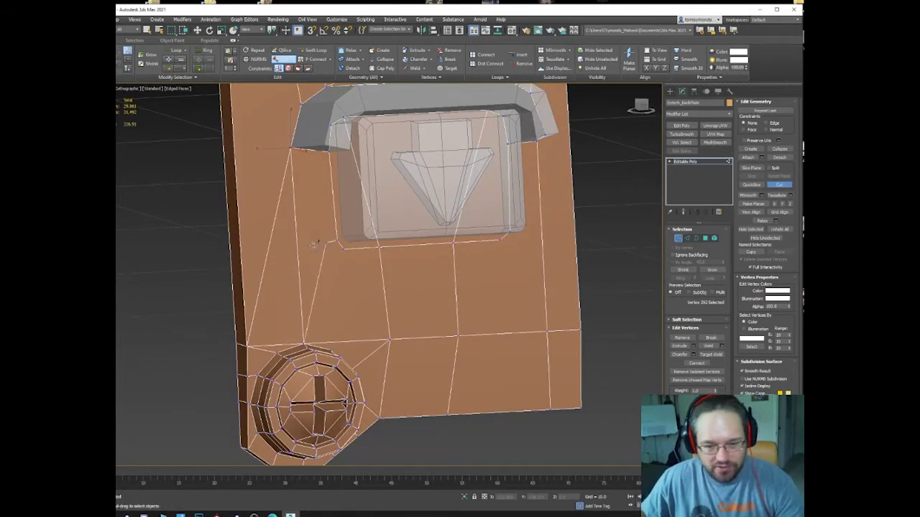
pyautogui.click(231, 246)
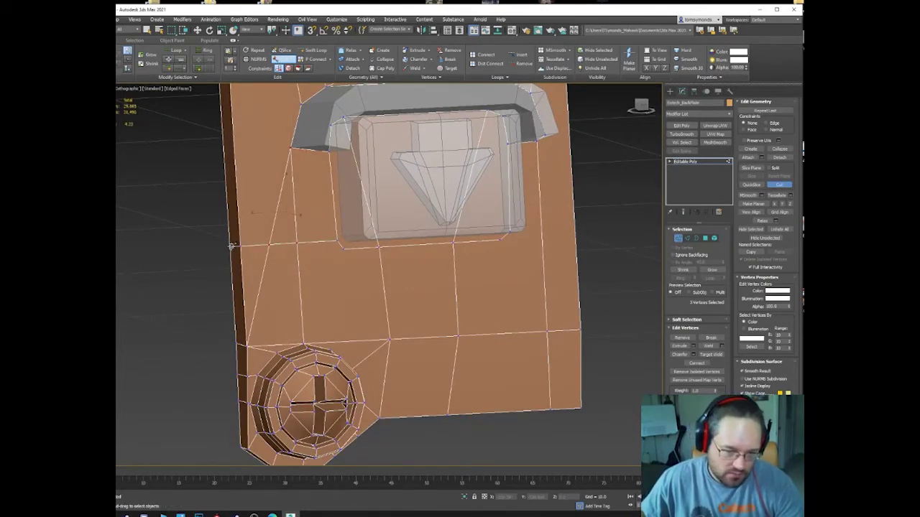
pyautogui.click(344, 248)
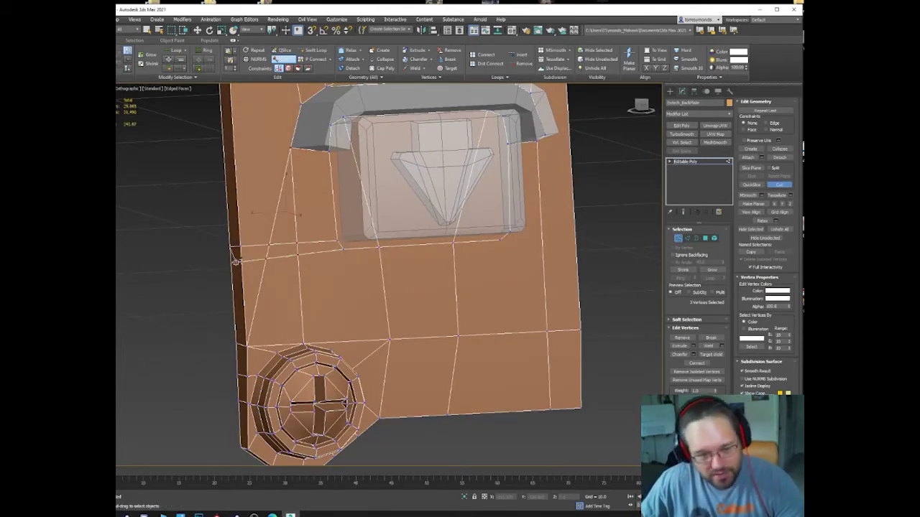
# Cut an edge between the horizontal edge beside the lower screw and the outline's lower corner vertex.
pyautogui.keyDown('alt'); pyautogui.moveTo(344, 280); pyautogui.dragTo(329, 321, button='middle'); pyautogui.keyUp('alt')
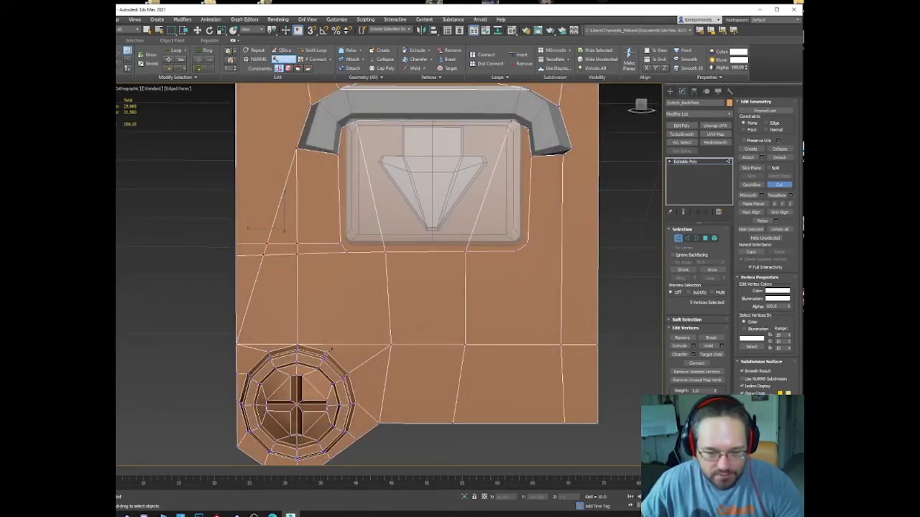
pyautogui.click(350, 344)
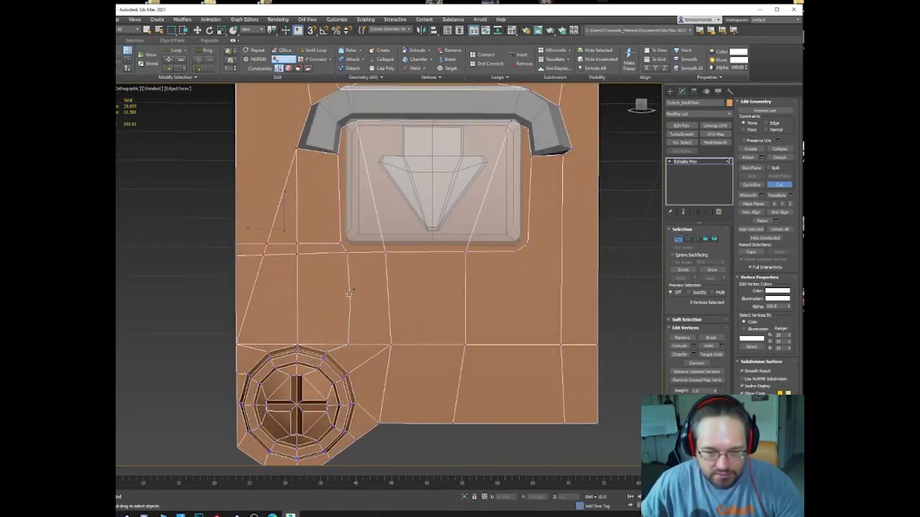
pyautogui.click(348, 251)
pyautogui.rightClick(352, 254)
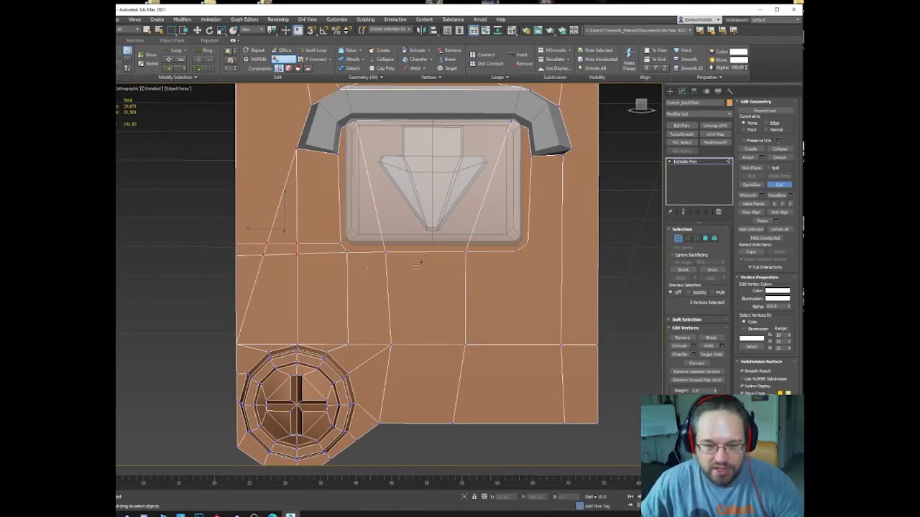
# Cut an edge across the plate behind the latch block, joining the outline's two inner arm-tip vertices.
pyautogui.moveTo(505, 247); pyautogui.dragTo(464, 253, button='middle')
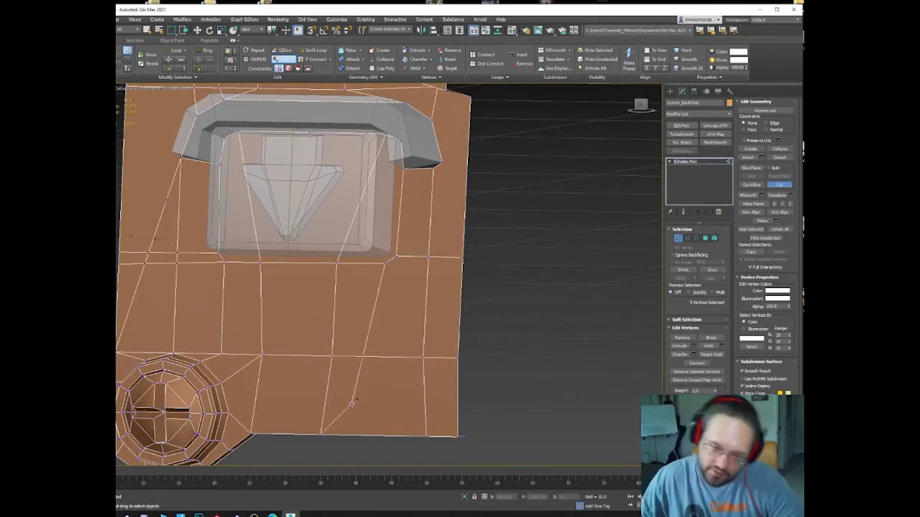
pyautogui.keyDown('alt'); pyautogui.moveTo(387, 395); pyautogui.dragTo(376, 323, button='middle'); pyautogui.keyUp('alt')
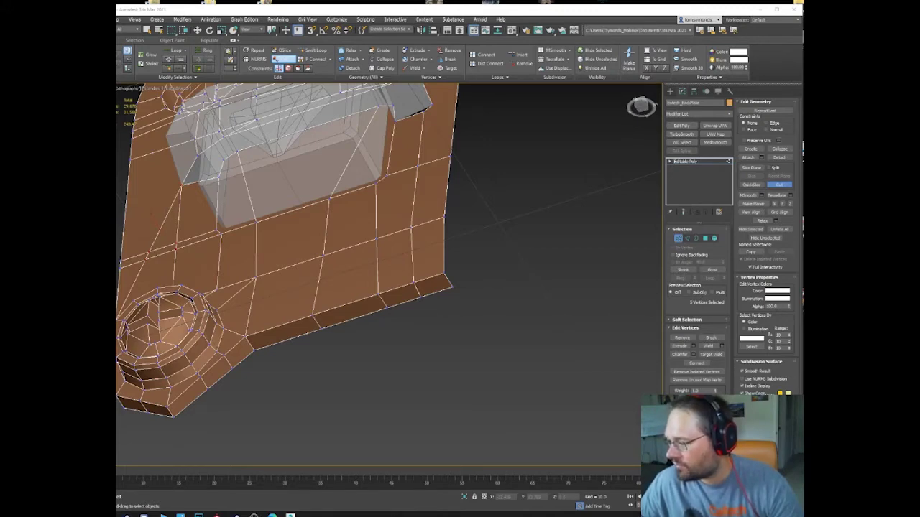
pyautogui.keyDown('alt'); pyautogui.moveTo(388, 166); pyautogui.dragTo(422, 192, button='middle'); pyautogui.keyUp('alt')
pyautogui.moveTo(419, 307); pyautogui.dragTo(431, 308, button='middle')
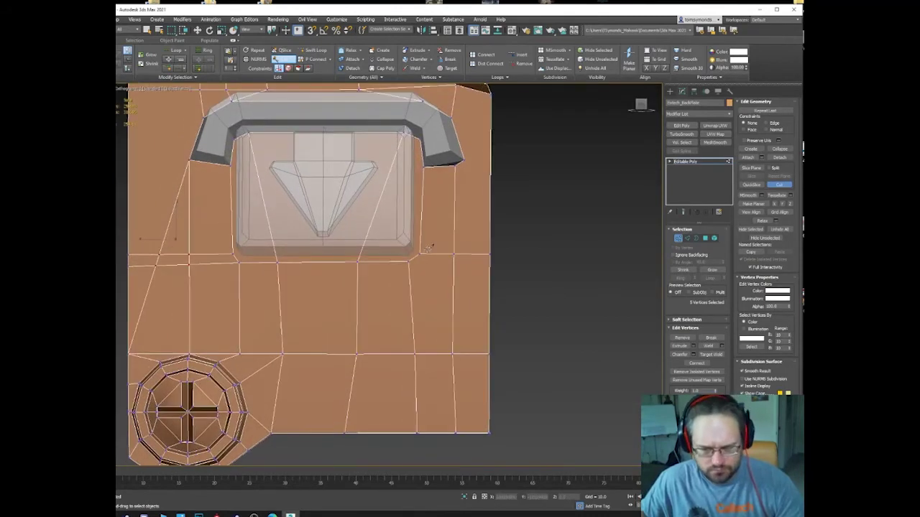
pyautogui.keyDown('alt'); pyautogui.moveTo(427, 249); pyautogui.dragTo(426, 245, button='middle'); pyautogui.keyUp('alt')
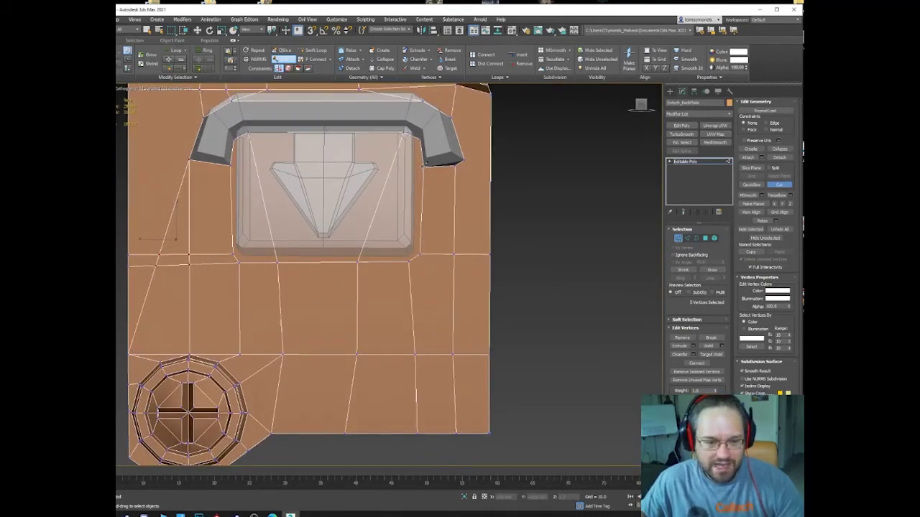
pyautogui.click(424, 166)
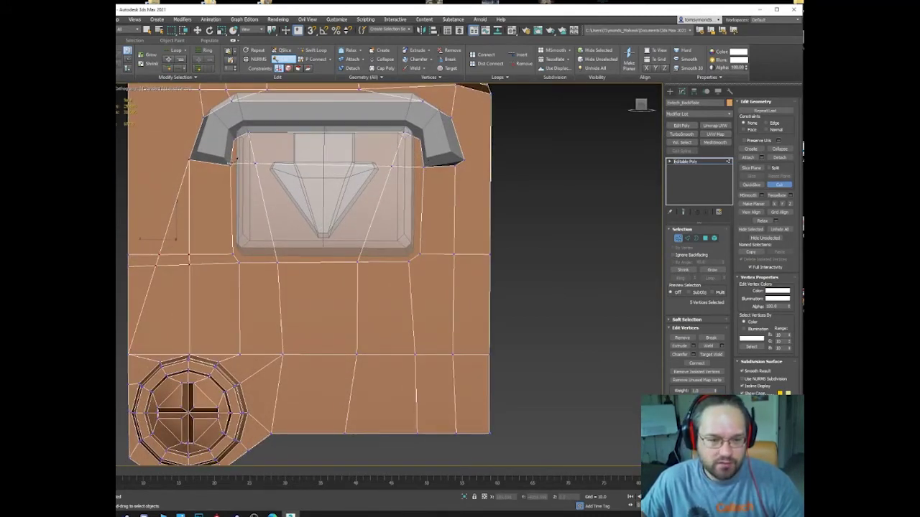
pyautogui.click(231, 166)
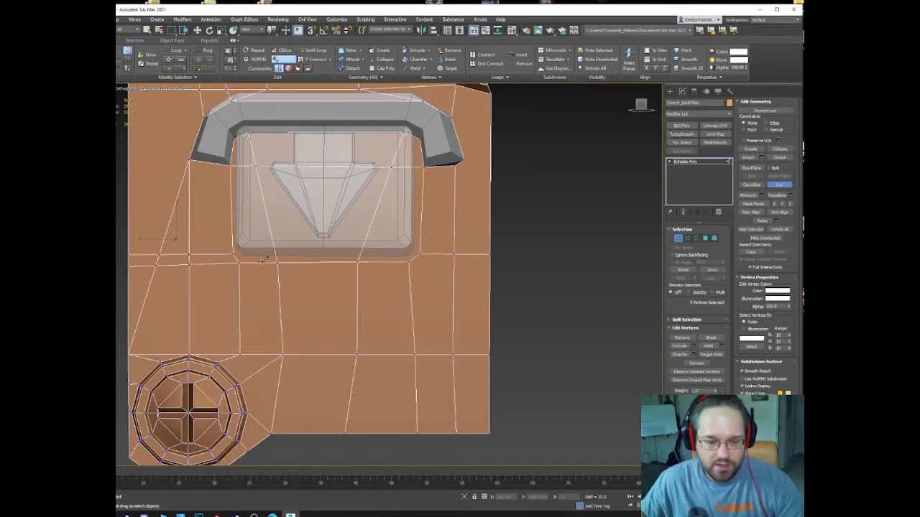
# Cut edges from the outline's outer arm-tip and shoulder vertices on the screw side to the plate's side edge.
pyautogui.moveTo(298, 164); pyautogui.dragTo(452, 218, button='middle')
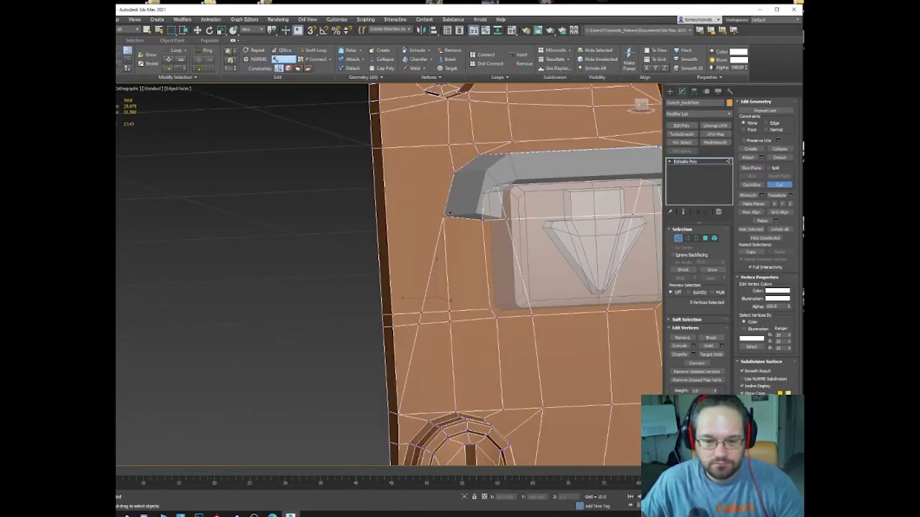
pyautogui.click(446, 214)
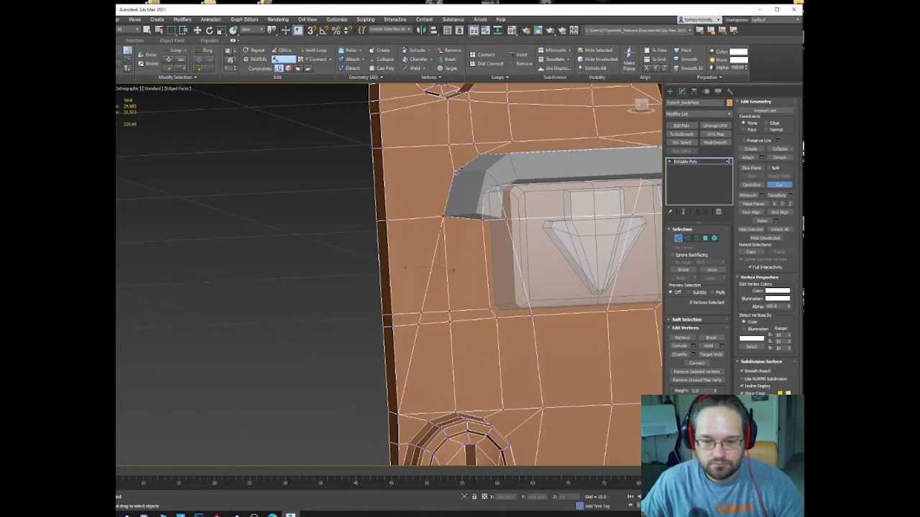
pyautogui.keyDown('alt'); pyautogui.moveTo(374, 179); pyautogui.dragTo(457, 156, button='middle'); pyautogui.keyUp('alt')
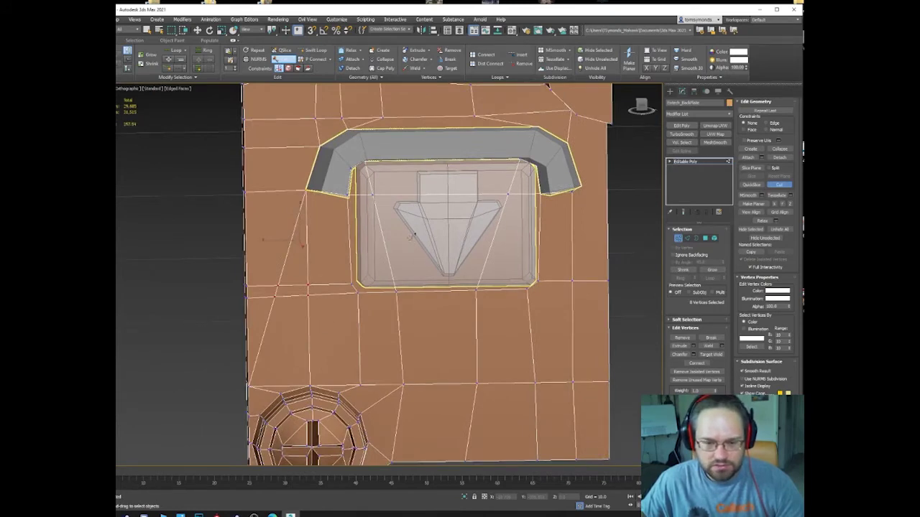
pyautogui.moveTo(339, 166); pyautogui.dragTo(301, 257, button='middle')
pyautogui.rightClick(307, 204)
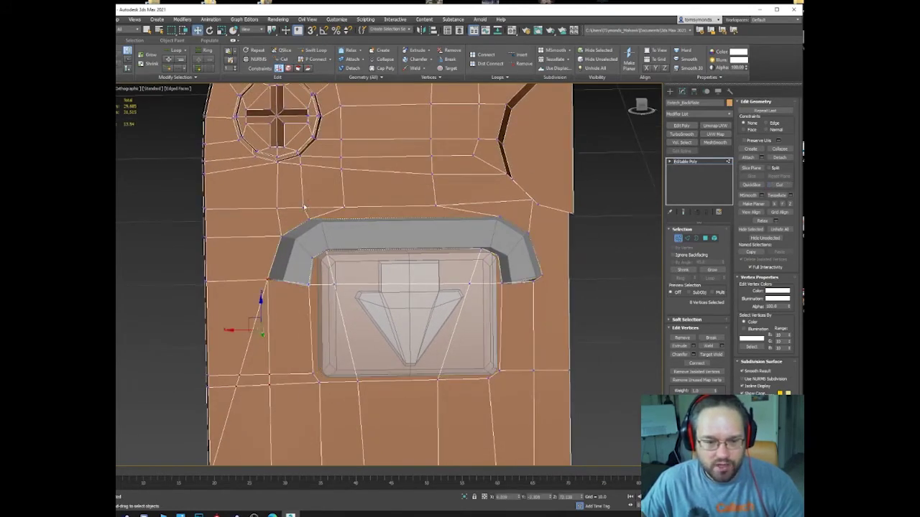
pyautogui.click(303, 207)
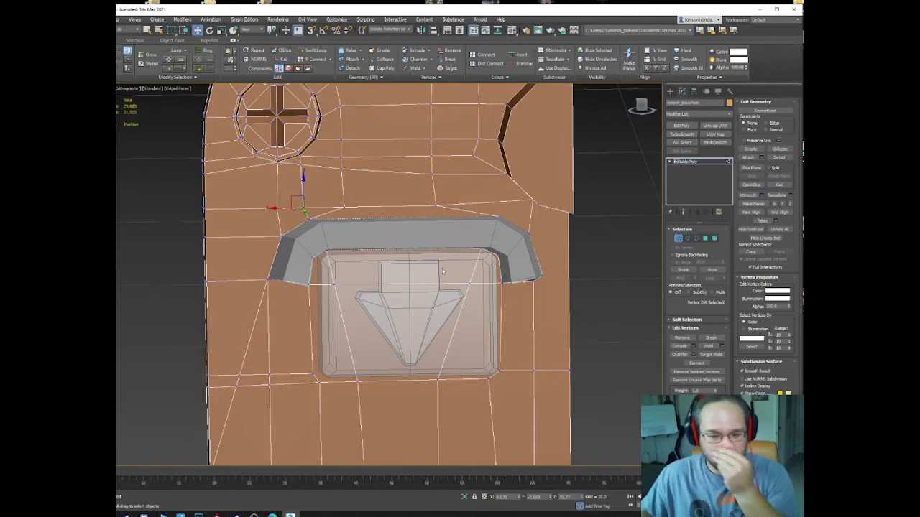
pyautogui.scroll(2, 443, 271)
pyautogui.scroll(-3, 401, 296)
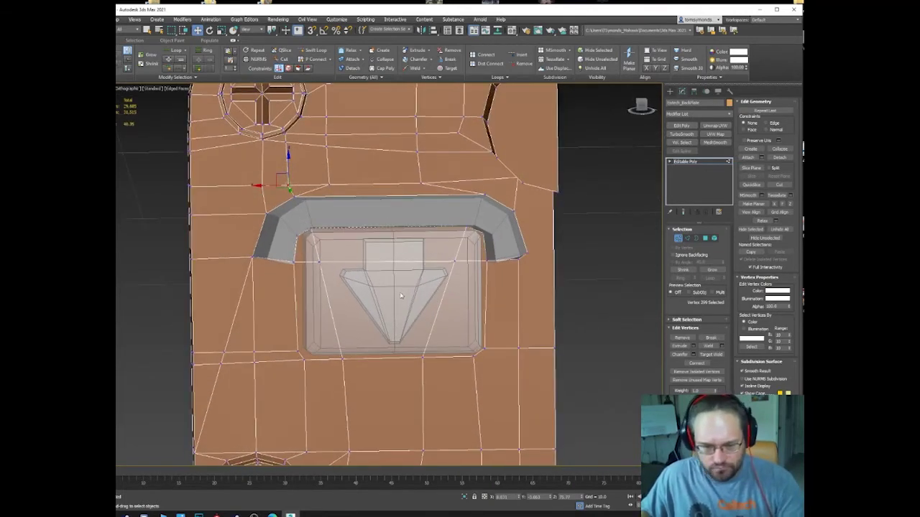
# Select the six plate polygons covering the latch block below the arms and delete them to open the hole.
pyautogui.press('4')
pyautogui.click(314, 276)
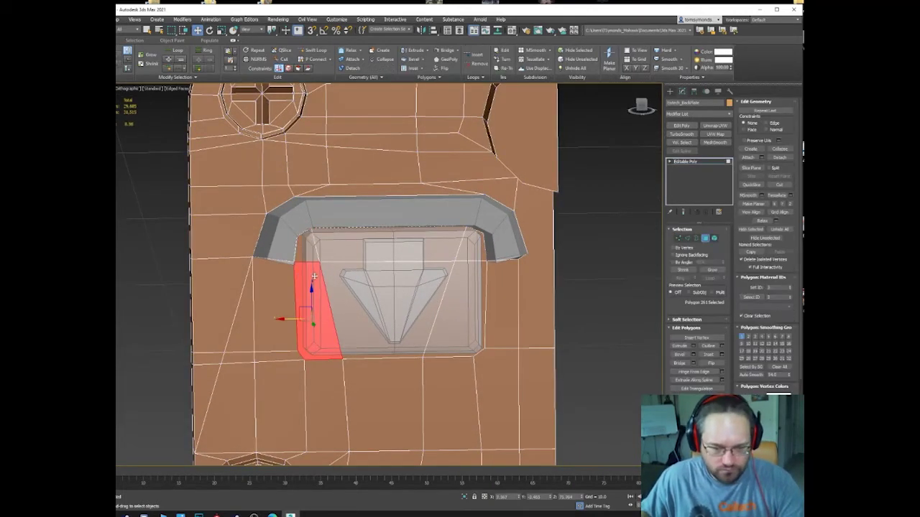
pyautogui.keyDown('ctrl'); pyautogui.click(334, 250); pyautogui.keyUp('ctrl')
pyautogui.keyDown('ctrl'); pyautogui.click(301, 256); pyautogui.keyUp('ctrl')
pyautogui.keyDown('ctrl'); pyautogui.click(378, 319); pyautogui.keyUp('ctrl')
pyautogui.keyDown('ctrl'); pyautogui.click(454, 341); pyautogui.keyUp('ctrl')
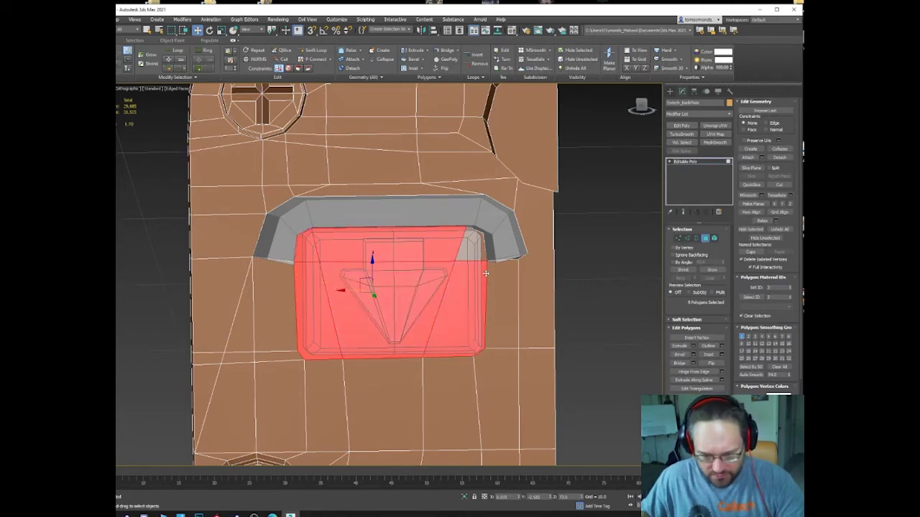
pyautogui.keyDown('ctrl'); pyautogui.click(480, 253); pyautogui.keyUp('ctrl')
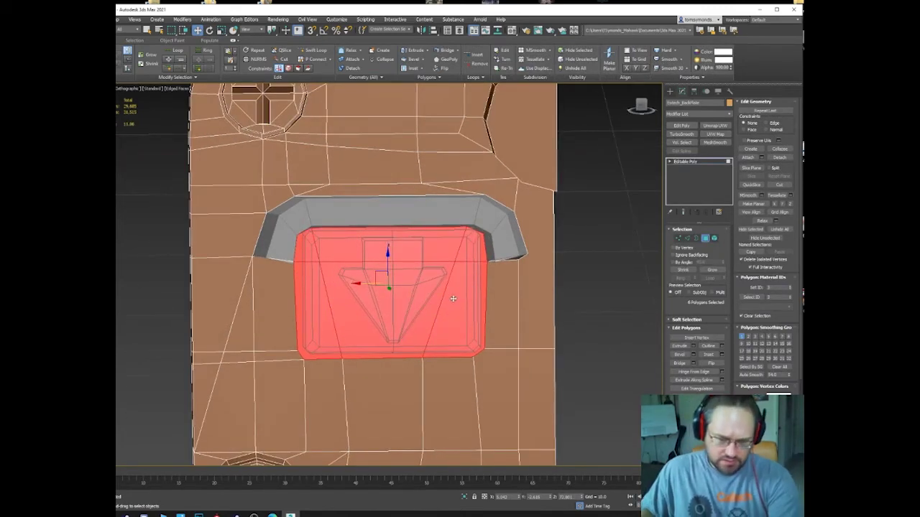
pyautogui.hotkey('ctrl', 'd')
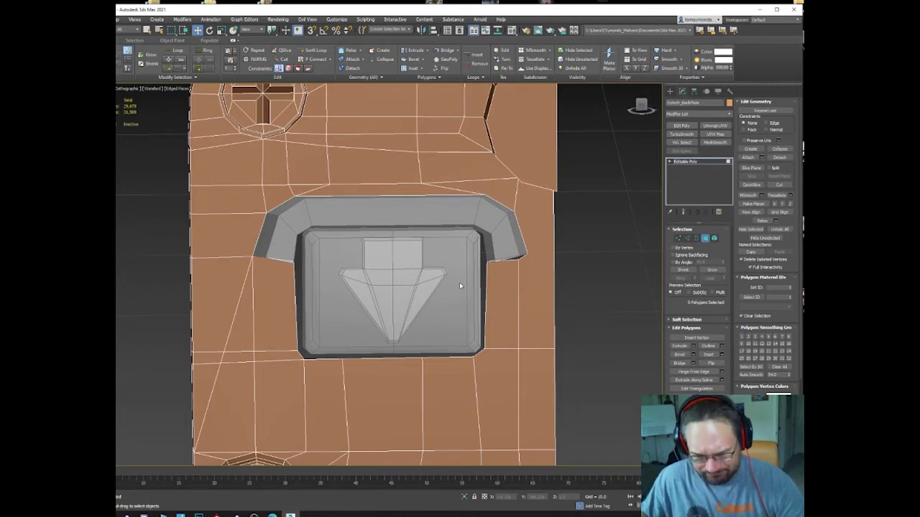
pyautogui.keyDown('alt'); pyautogui.moveTo(461, 286); pyautogui.dragTo(450, 277, button='middle'); pyautogui.keyUp('alt')
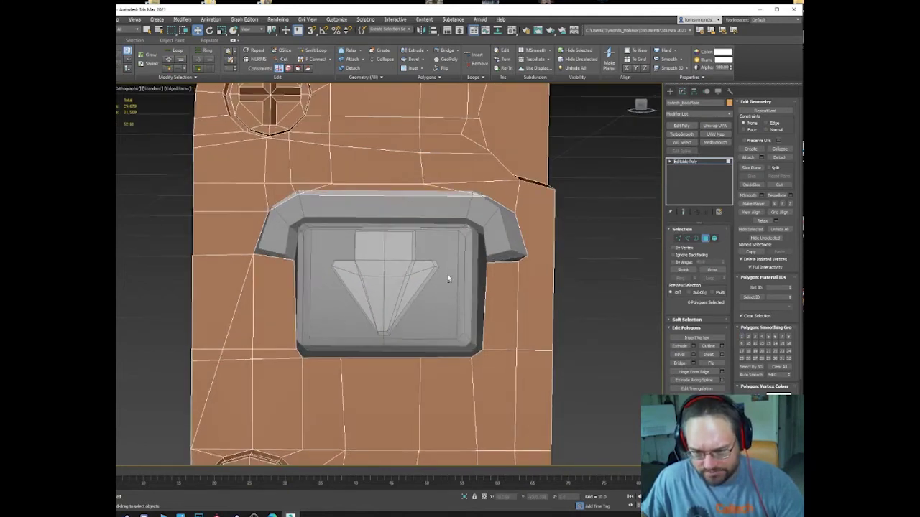
# Target-weld the surplus vertex at the outer arm tip opposite the screw side into the tip's corner vertex.
pyautogui.press('1')
pyautogui.rightClick(530, 271)
pyautogui.click(514, 318)
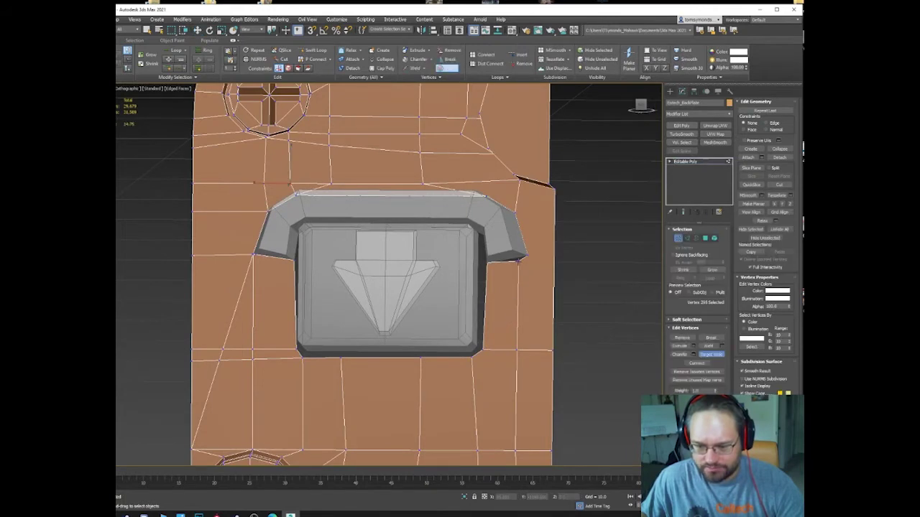
# Cut edges from the outer arm-tip and shoulder vertices opposite the screws to the plate's nearby side edge.
pyautogui.rightClick(584, 230)
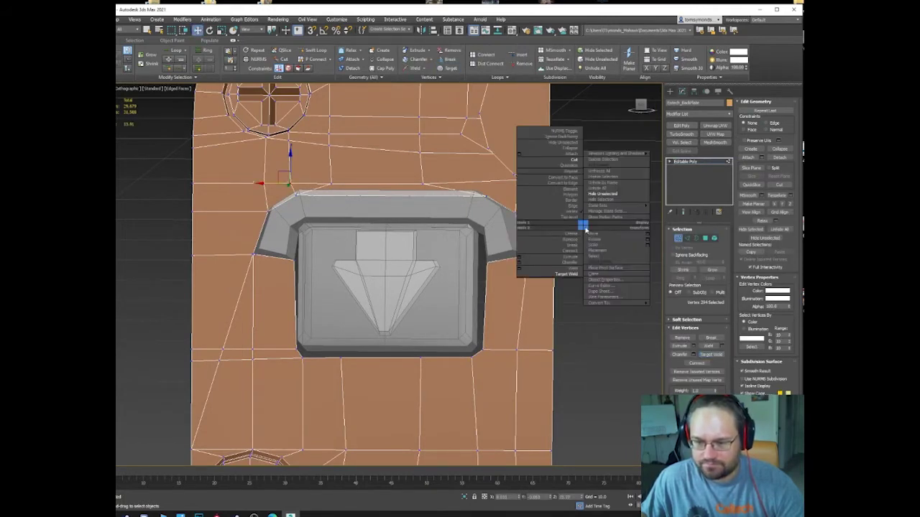
pyautogui.click(566, 155)
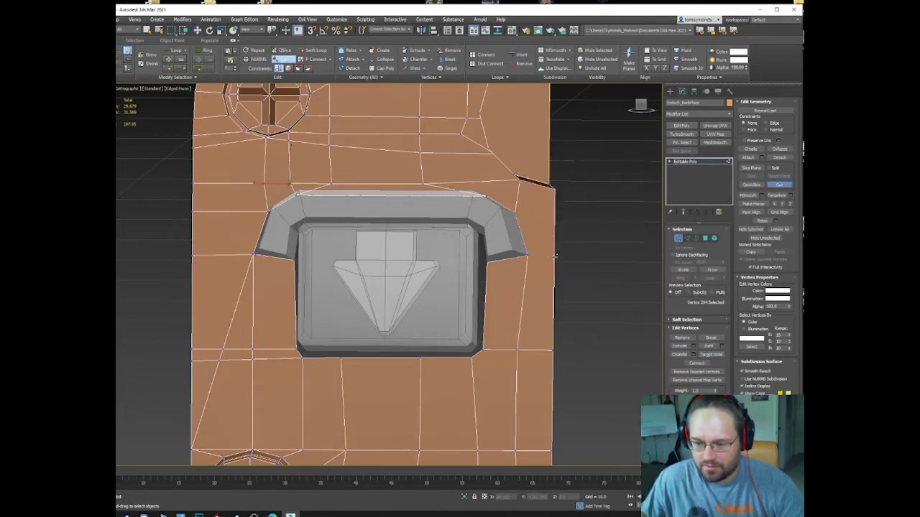
pyautogui.click(554, 253)
pyautogui.click(528, 255)
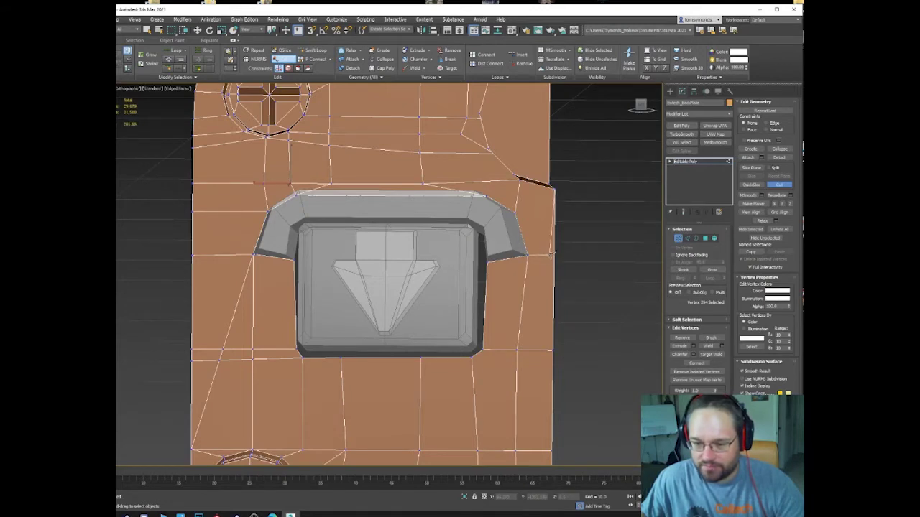
pyautogui.click(554, 256)
pyautogui.rightClick(554, 256)
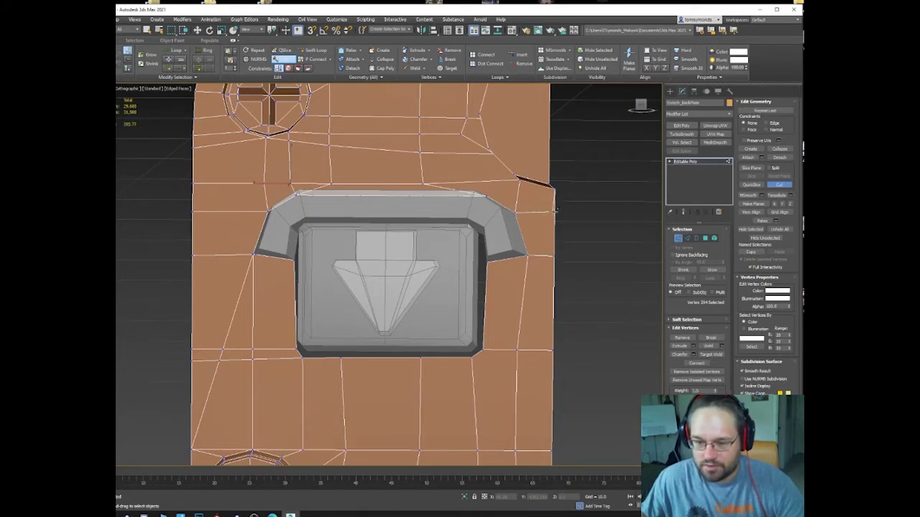
pyautogui.press('w')
pyautogui.keyDown('alt'); pyautogui.moveTo(290, 299); pyautogui.dragTo(294, 299, button='middle'); pyautogui.keyUp('alt')
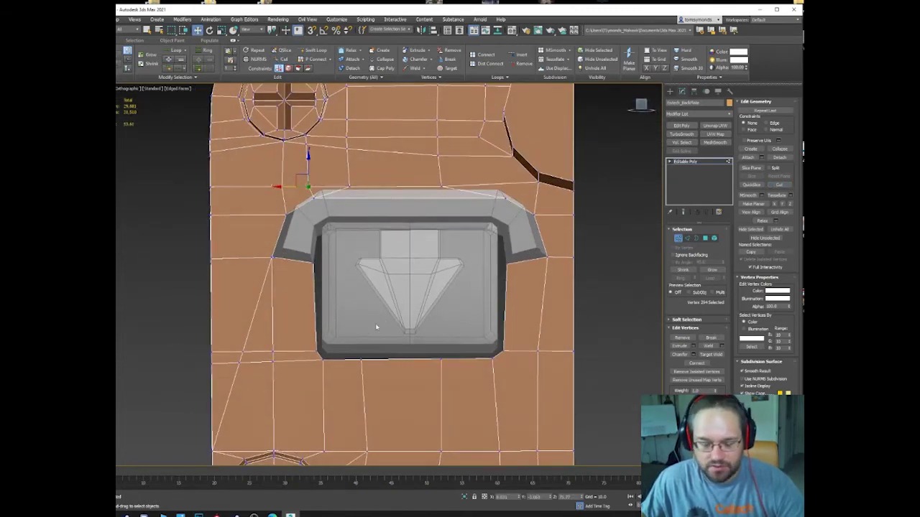
# Move the vertices along the opening's lower edge and chamfered corners to line up with the latch block's outline.
pyautogui.click(318, 354)
pyautogui.scroll(2, 330, 353)
pyautogui.moveTo(338, 351); pyautogui.dragTo(333, 353)
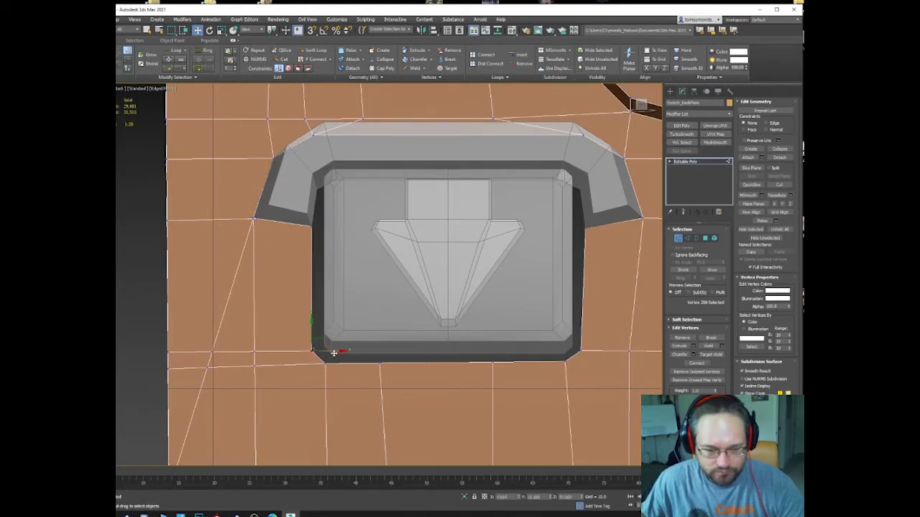
pyautogui.click(324, 368)
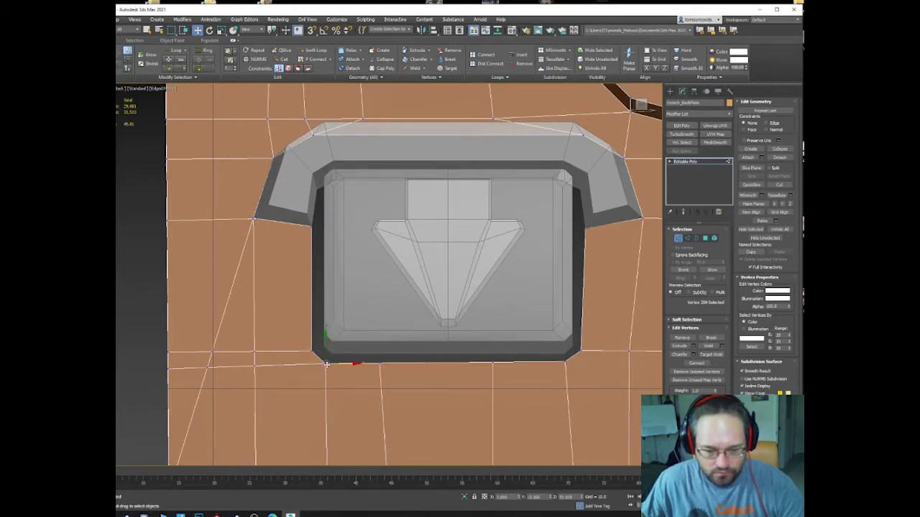
pyautogui.click(380, 364)
pyautogui.click(491, 363)
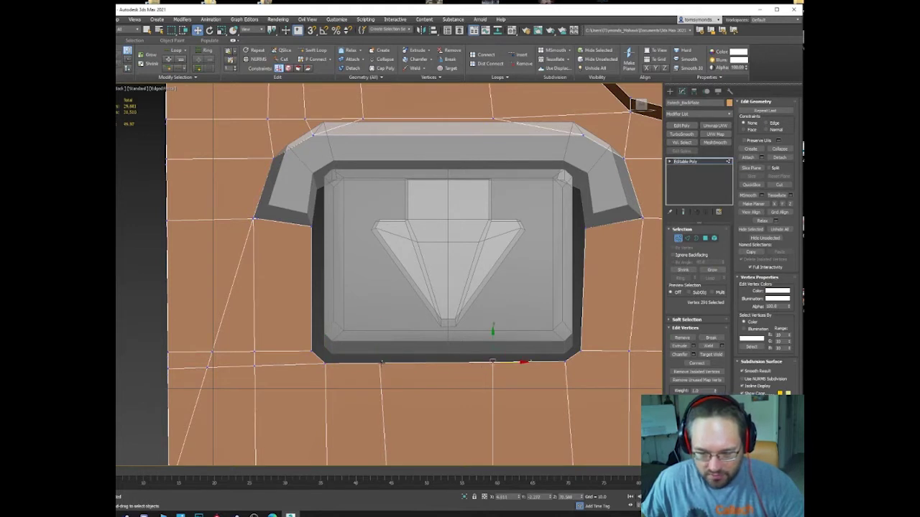
pyautogui.keyDown('ctrl'); pyautogui.click(381, 363); pyautogui.keyUp('ctrl')
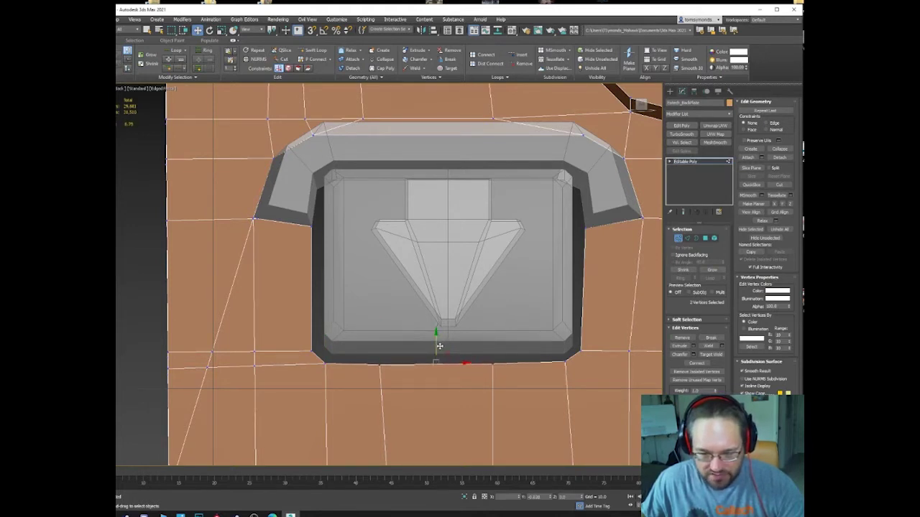
pyautogui.click(566, 361)
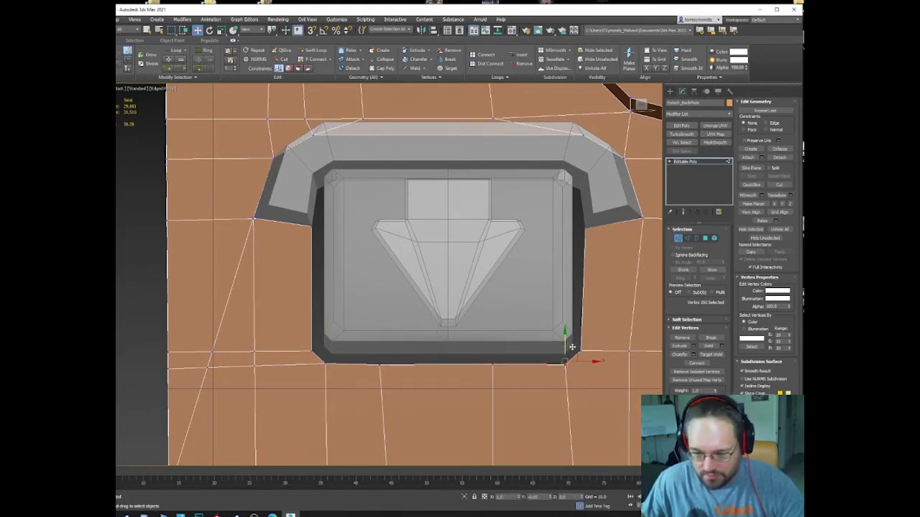
pyautogui.moveTo(573, 347); pyautogui.dragTo(572, 347)
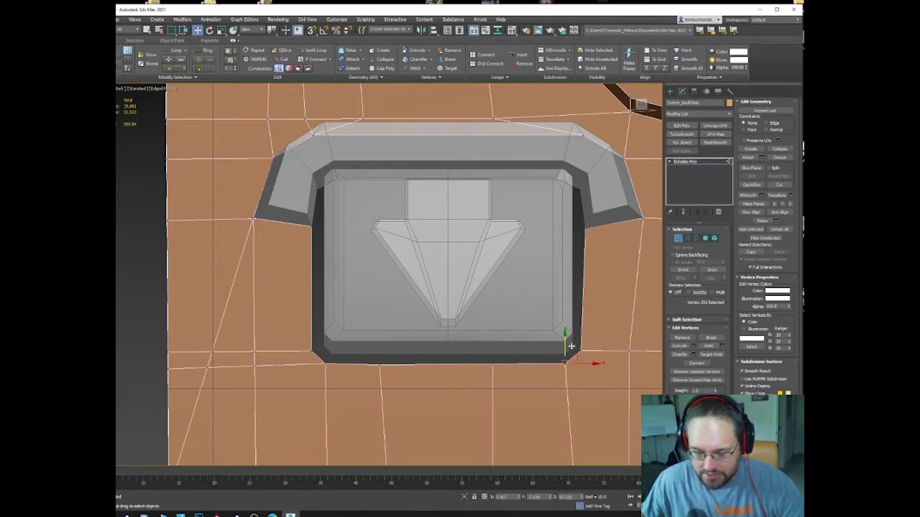
pyautogui.click(490, 360)
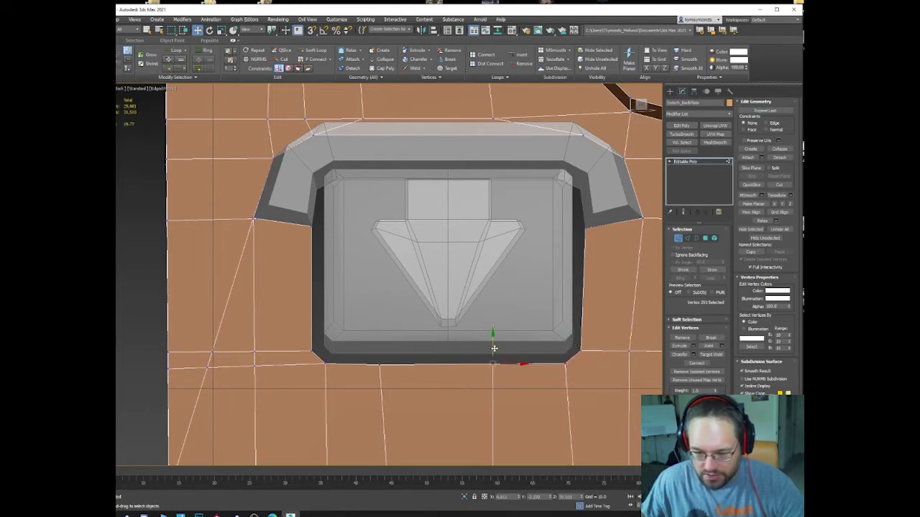
pyautogui.click(378, 362)
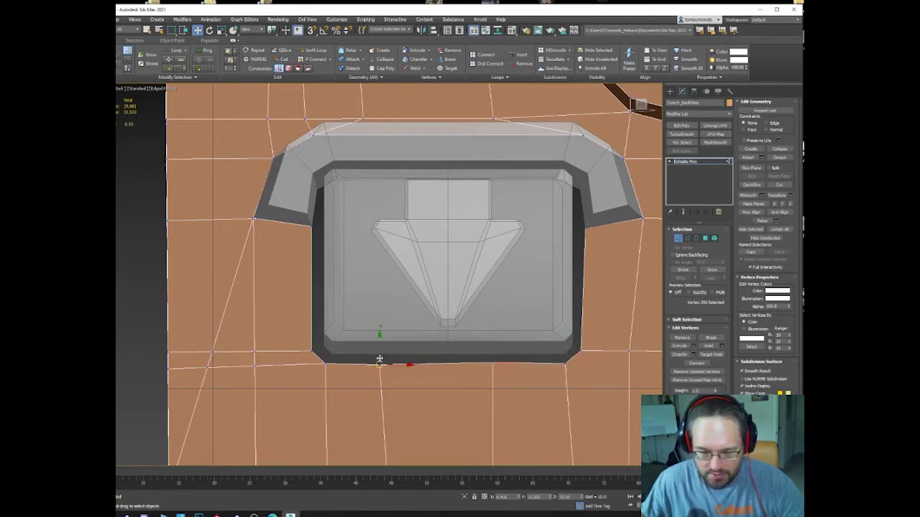
# Target-weld the surplus vertices just below the screw-side outer arm tip into the tip's corner vertex.
pyautogui.click(314, 228)
pyautogui.rightClick(263, 231)
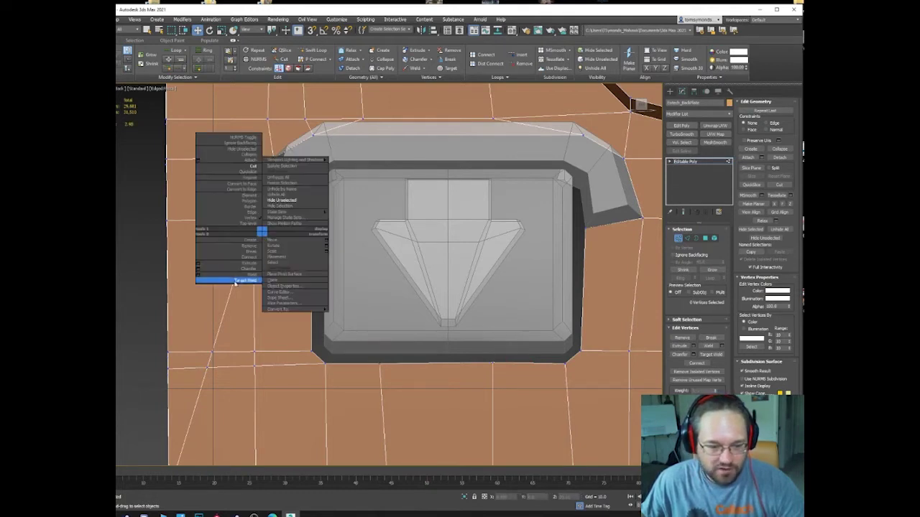
pyautogui.click(234, 281)
pyautogui.scroll(5, 302, 188)
pyautogui.scroll(2, 296, 187)
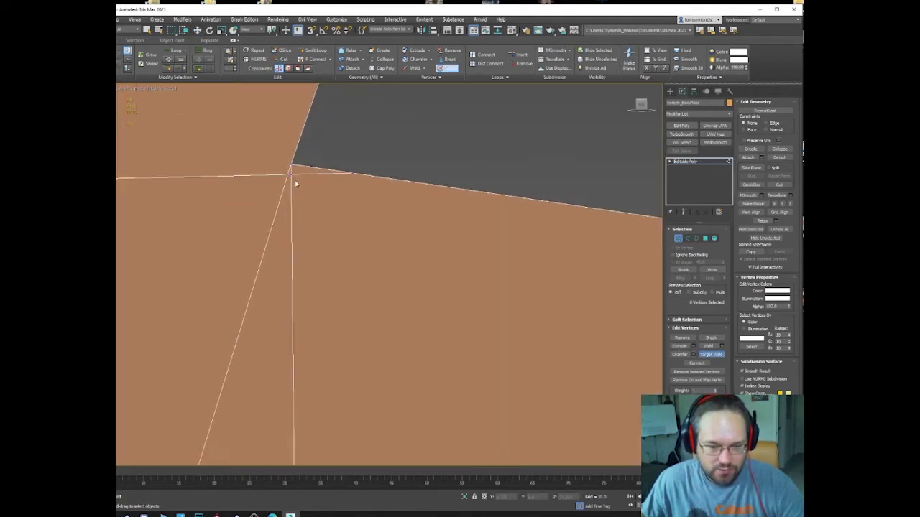
pyautogui.moveTo(298, 185); pyautogui.dragTo(307, 252, button='middle')
pyautogui.scroll(3, 296, 250)
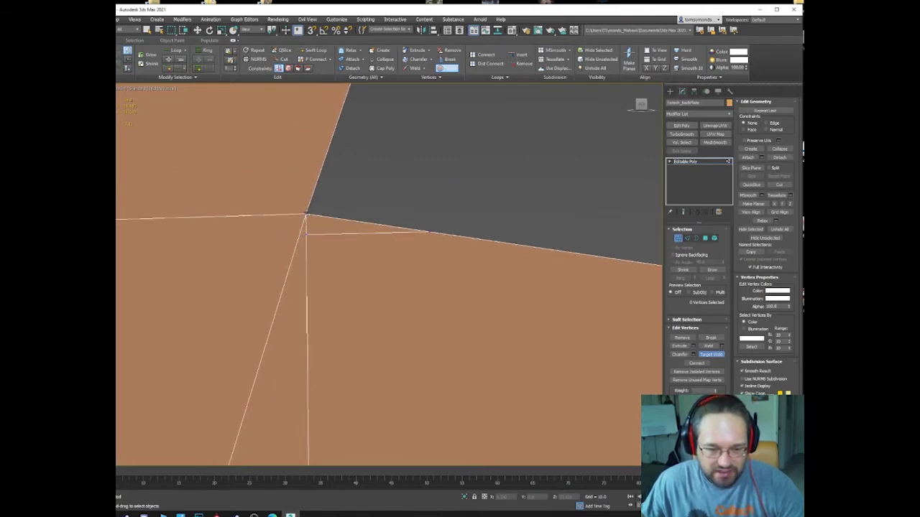
pyautogui.click(307, 214)
pyautogui.press('w')
pyautogui.click(306, 214)
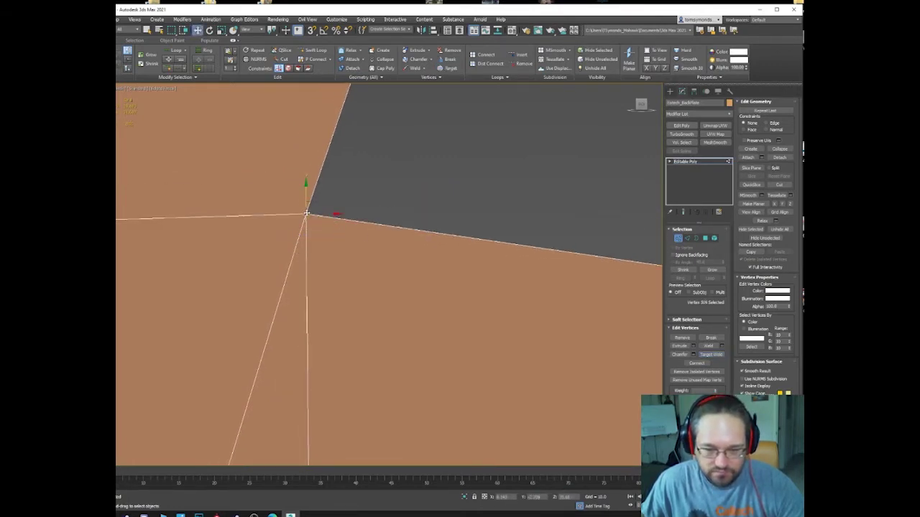
# Select all of the back plate's vertices and weld the overlapping ones with a threshold of 0.12.
pyautogui.scroll(-12, 310, 232)
pyautogui.keyDown('alt'); pyautogui.moveTo(322, 245); pyautogui.dragTo(350, 260, button='middle'); pyautogui.keyUp('alt')
pyautogui.moveTo(483, 135); pyautogui.dragTo(247, 411)
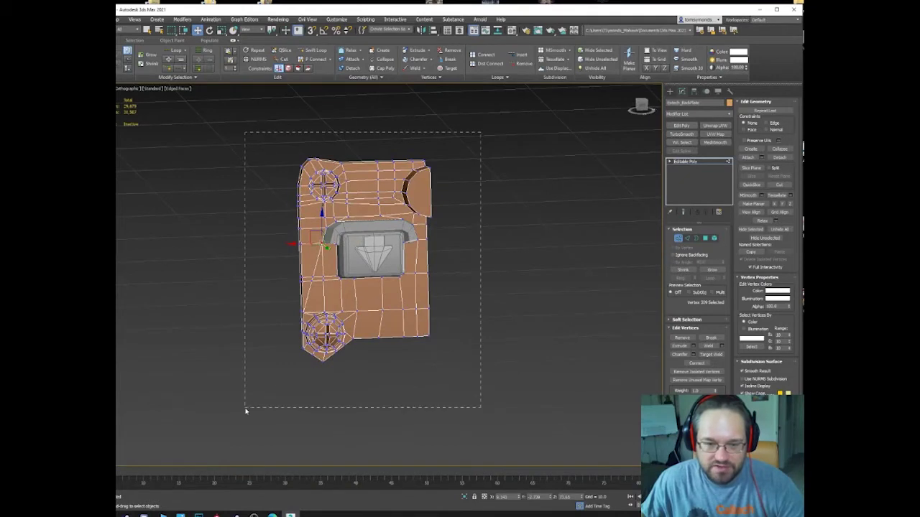
pyautogui.rightClick(355, 232)
pyautogui.click(294, 277)
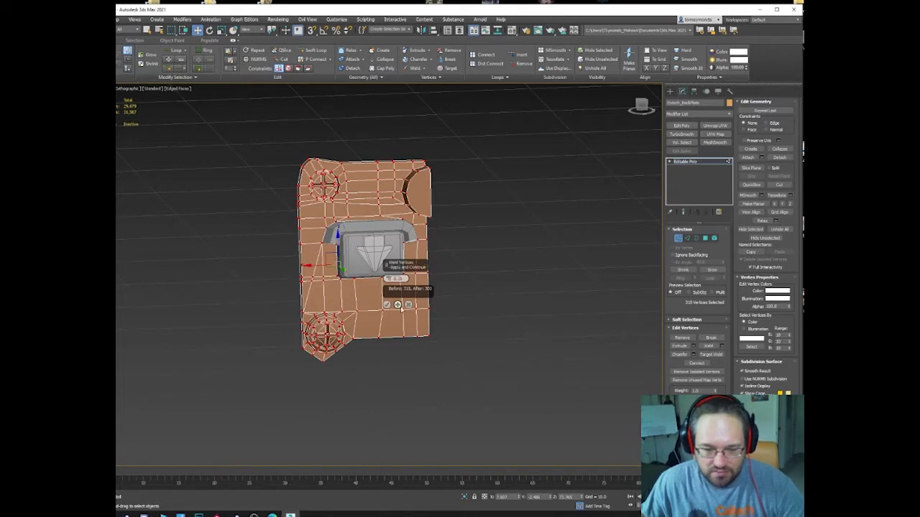
pyautogui.keyDown('alt'); pyautogui.moveTo(400, 306); pyautogui.dragTo(357, 304, button='middle'); pyautogui.keyUp('alt')
pyautogui.scroll(8, 357, 304)
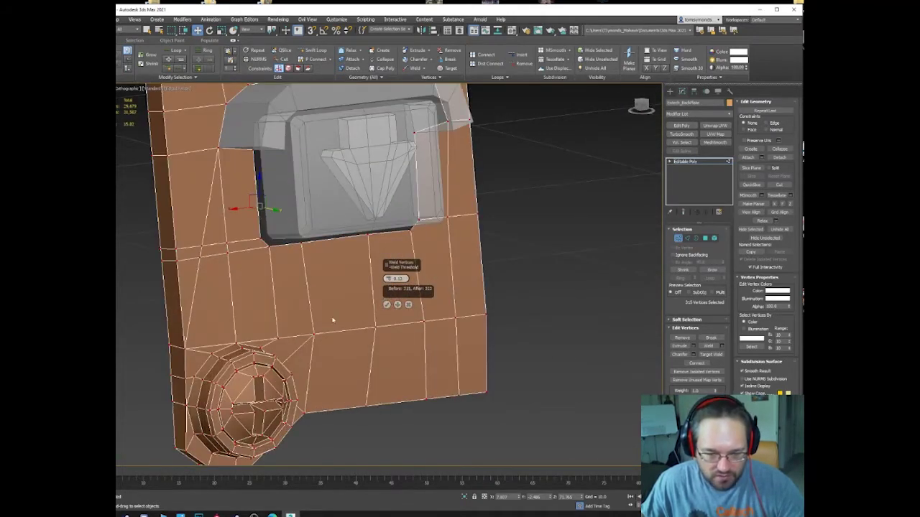
pyautogui.scroll(6, 231, 363)
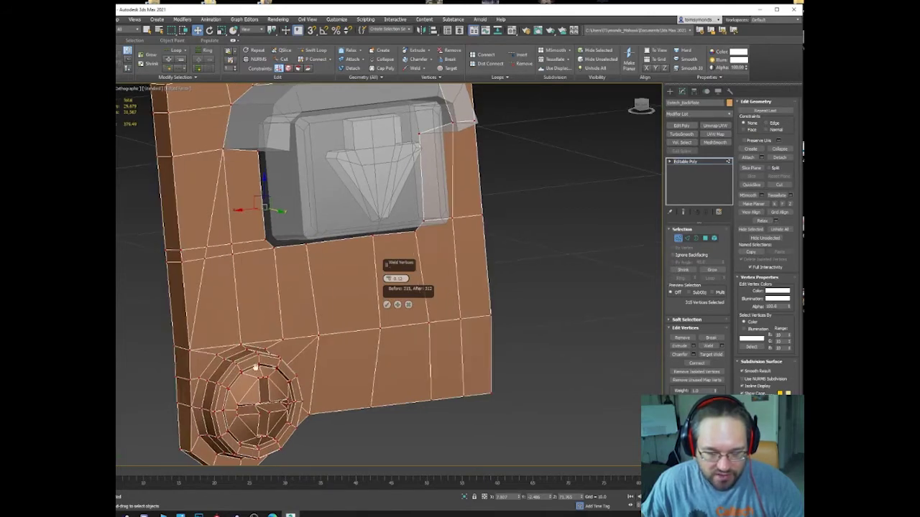
# Weld the backplate's selected vertices with a threshold of 0.01.
pyautogui.click(387, 281)
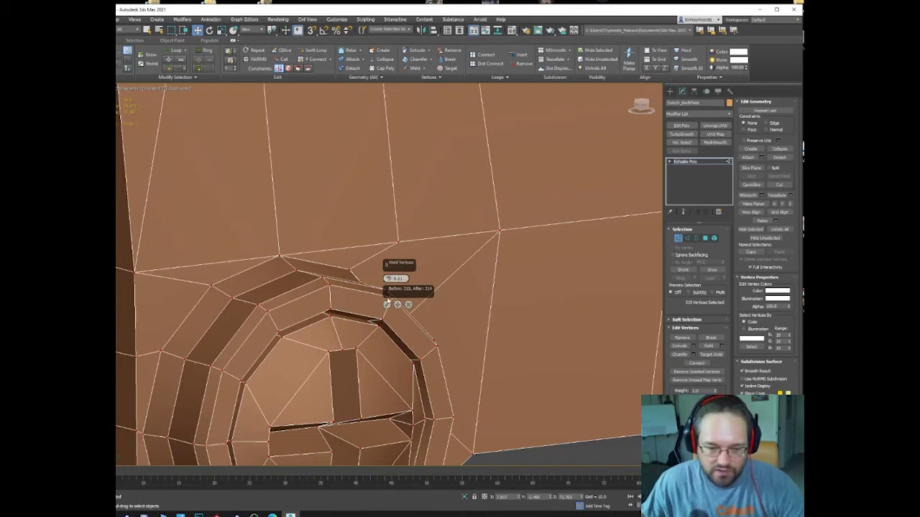
pyautogui.click(387, 305)
pyautogui.scroll(-5, 347, 304)
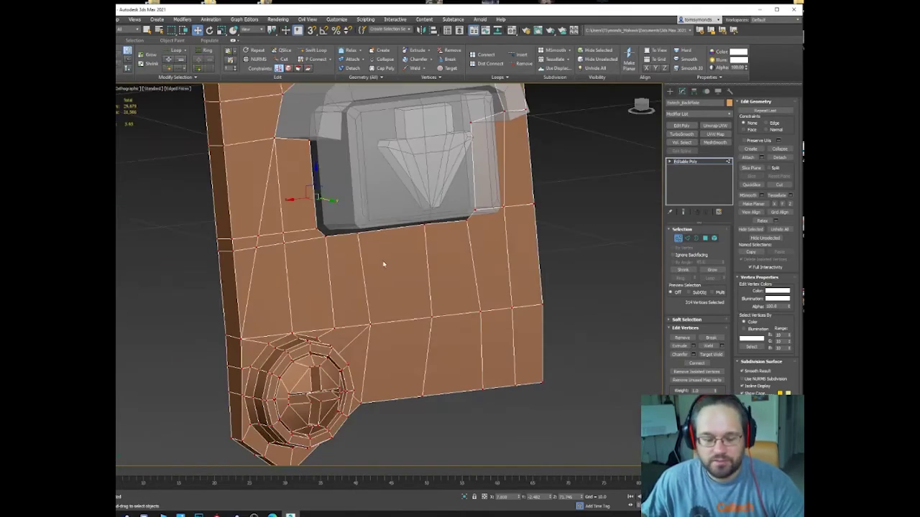
# Turn on the Edge constraint and slide three vertices above the hood's left corner upward along their edges.
pyautogui.keyDown('alt'); pyautogui.moveTo(384, 263); pyautogui.dragTo(381, 232, button='middle'); pyautogui.keyUp('alt')
pyautogui.click(316, 189)
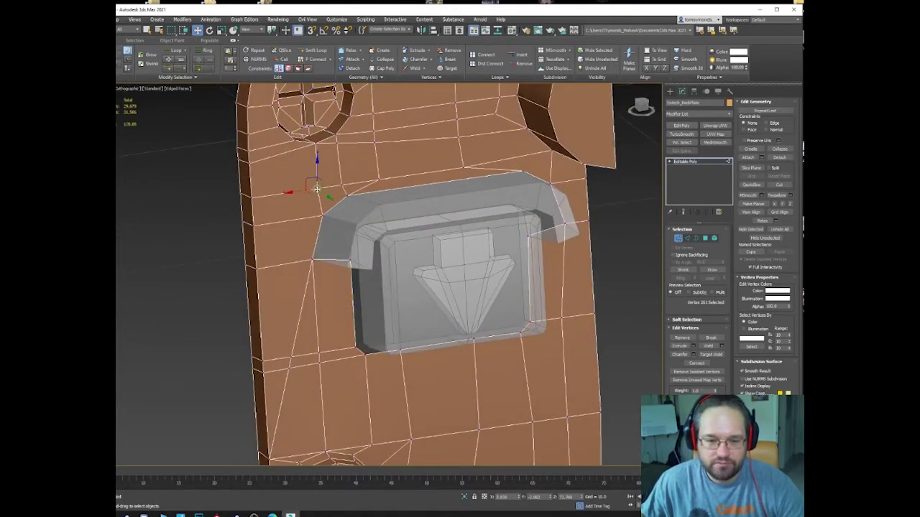
pyautogui.keyDown('alt'); pyautogui.moveTo(317, 189); pyautogui.dragTo(295, 189, button='middle'); pyautogui.keyUp('alt')
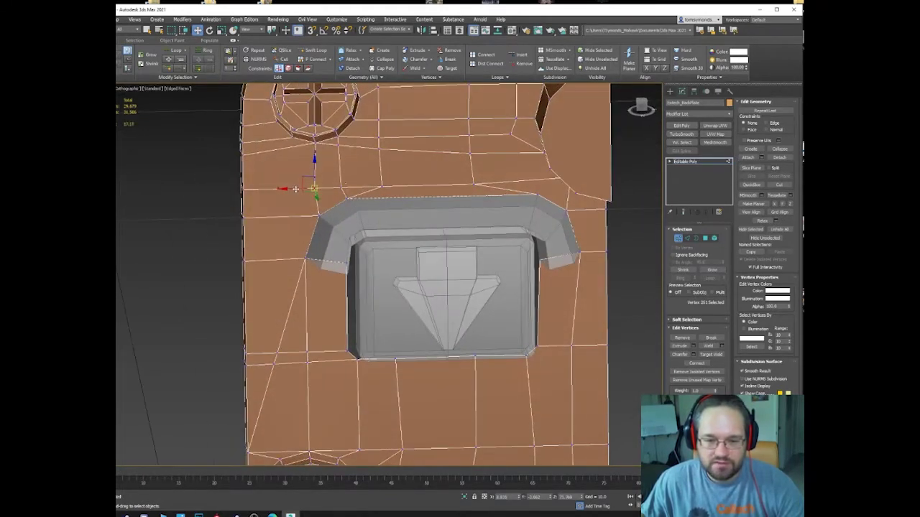
pyautogui.click(340, 188)
pyautogui.keyDown('ctrl'); pyautogui.click(385, 191); pyautogui.keyUp('ctrl')
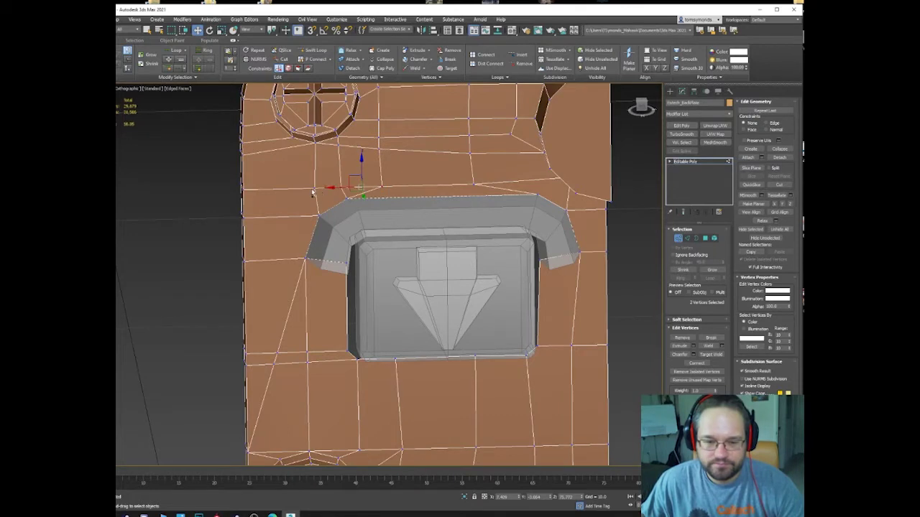
pyautogui.keyDown('ctrl'); pyautogui.click(312, 192); pyautogui.keyUp('ctrl')
pyautogui.click(766, 123)
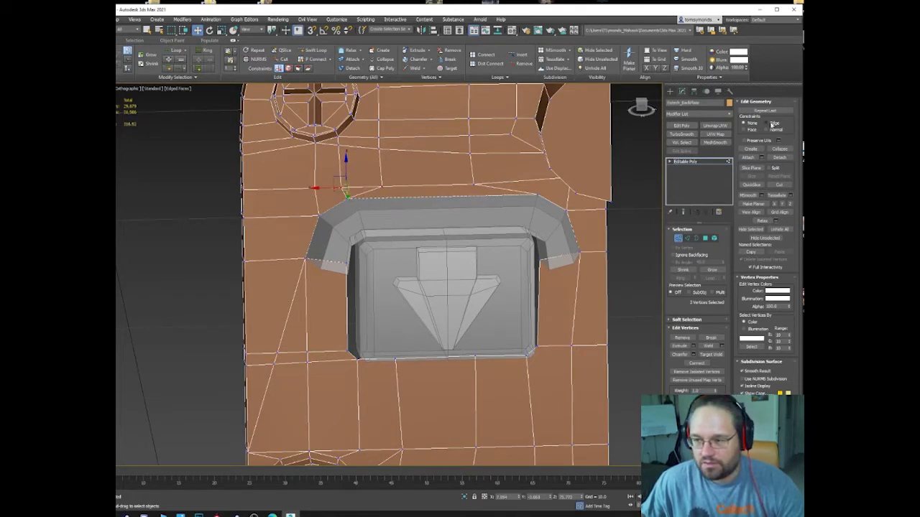
pyautogui.moveTo(347, 170); pyautogui.dragTo(347, 159)
# Slide the vertices above the hood's right corner along their edges to even out the edge flow.
pyautogui.moveTo(473, 187)
pyautogui.mouseDown()
pyautogui.moveTo(468, 181)
pyautogui.moveTo(484, 175)
pyautogui.mouseUp()
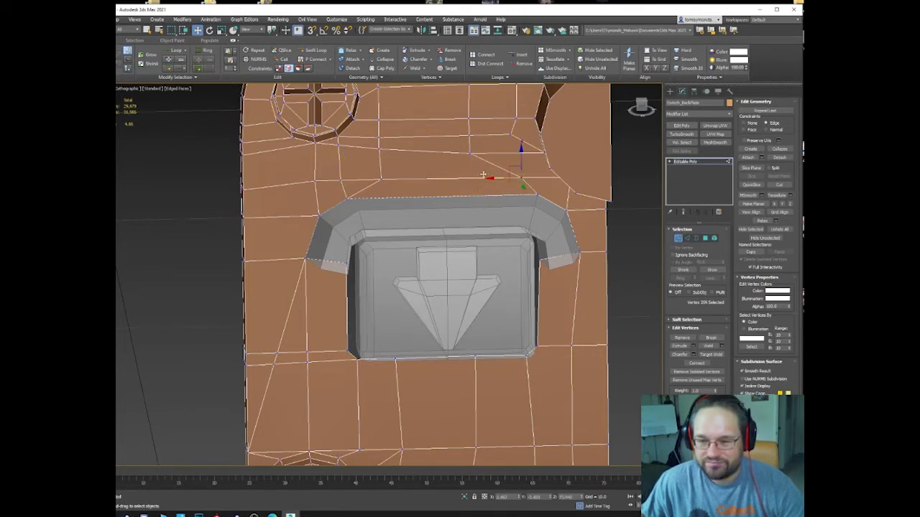
pyautogui.click(469, 136)
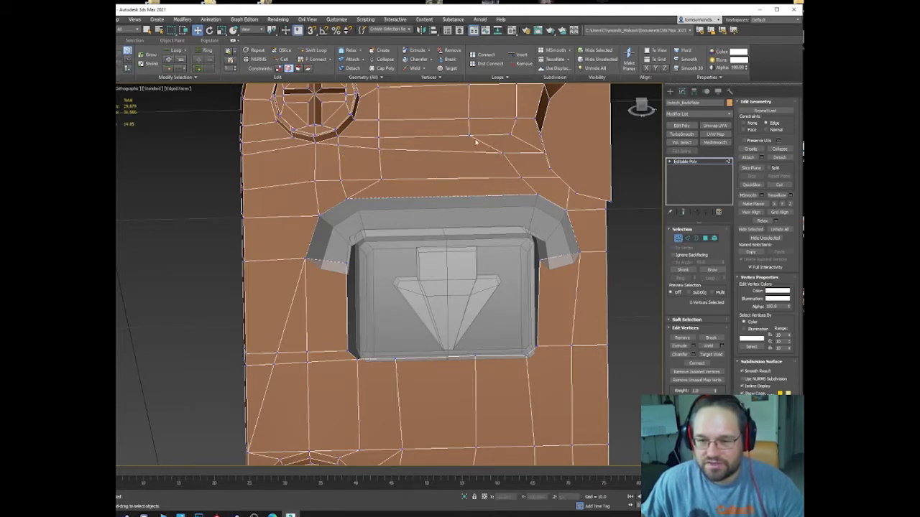
pyautogui.moveTo(482, 140); pyautogui.dragTo(441, 189, button='middle')
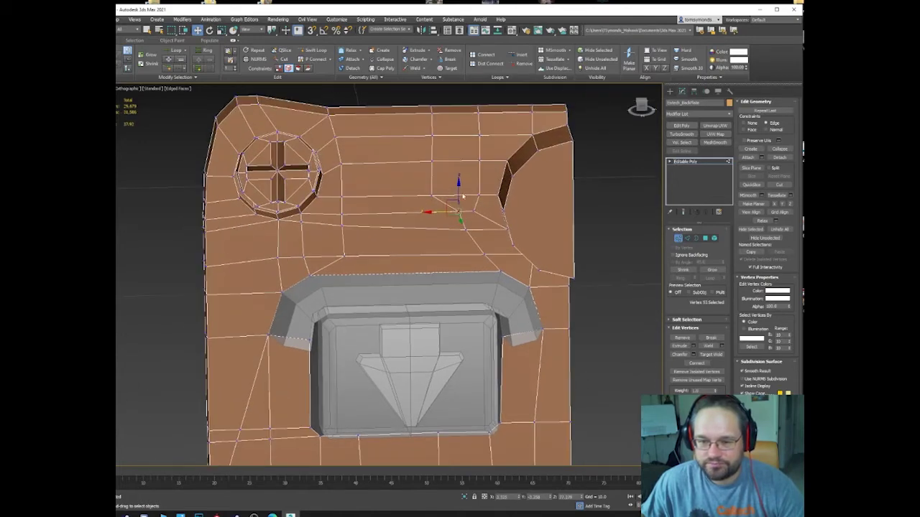
# Collapse the ring of short horizontal edges between the two vertical edge columns left of the curved notch.
pyautogui.press('2')
pyautogui.click(466, 194)
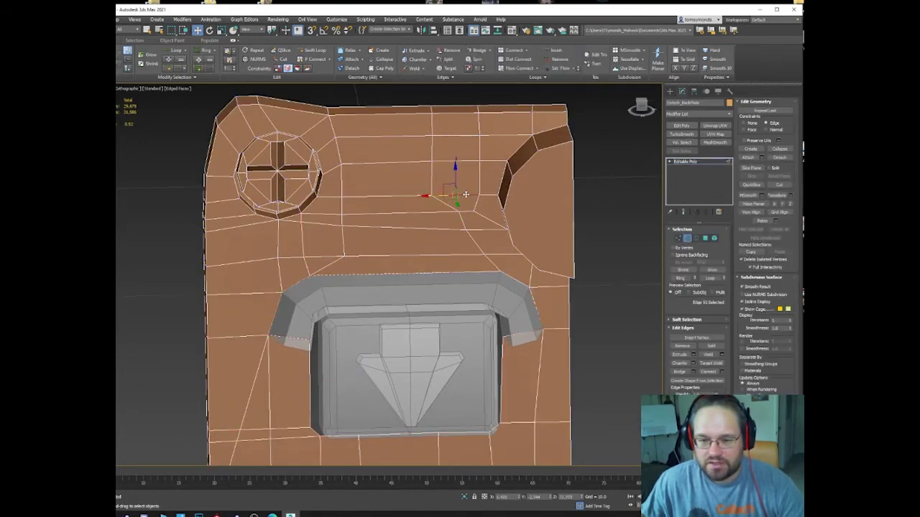
pyautogui.click(460, 136)
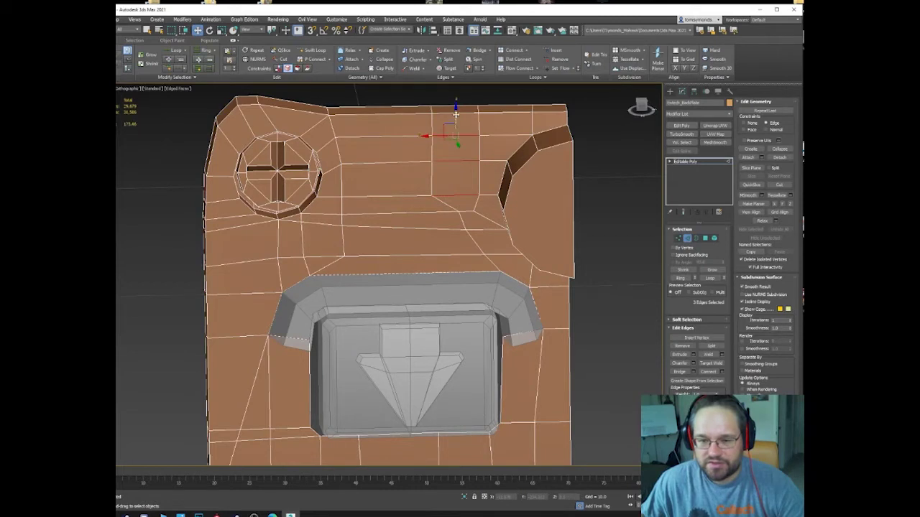
pyautogui.keyDown('shift'); pyautogui.click(456, 108); pyautogui.keyUp('shift')
pyautogui.rightClick(457, 106)
pyautogui.click(438, 40)
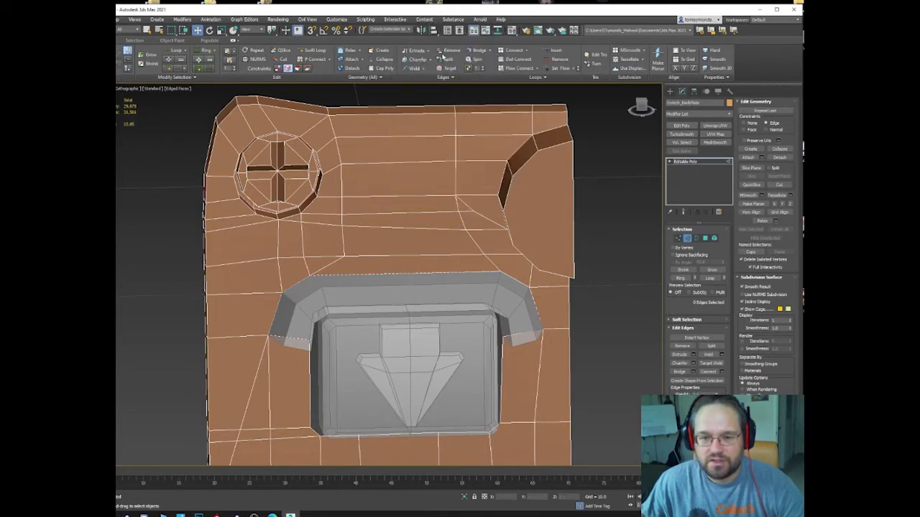
pyautogui.rightClick(468, 205)
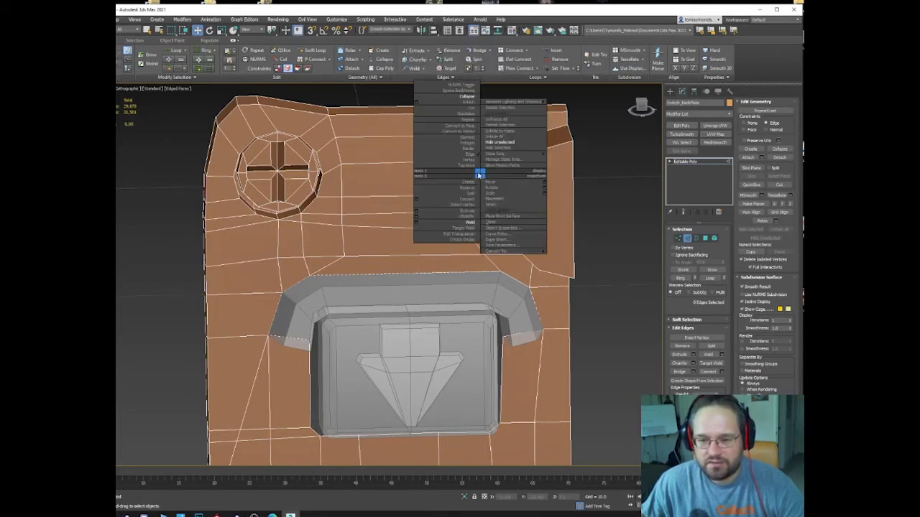
pyautogui.click(464, 108)
pyautogui.keyDown('alt'); pyautogui.moveTo(481, 188); pyautogui.dragTo(488, 184, button='middle'); pyautogui.keyUp('alt')
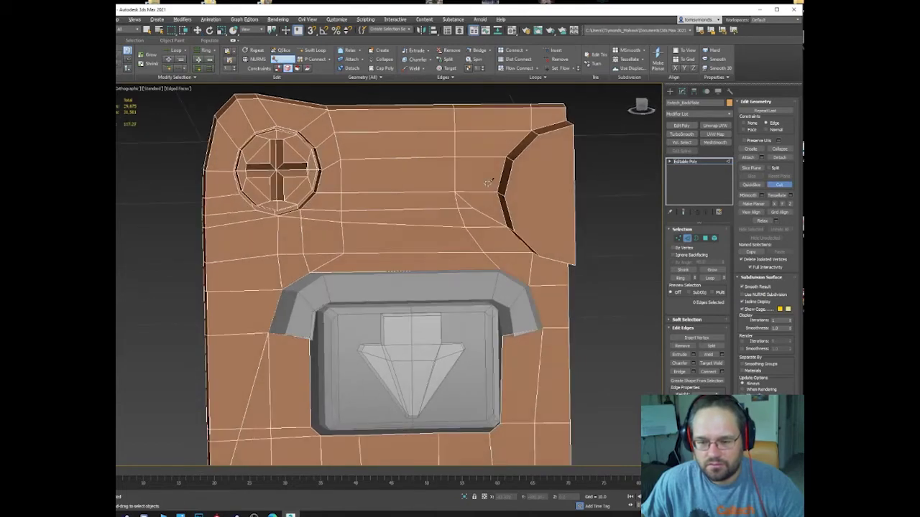
pyautogui.rightClick(472, 206)
pyautogui.click(434, 278)
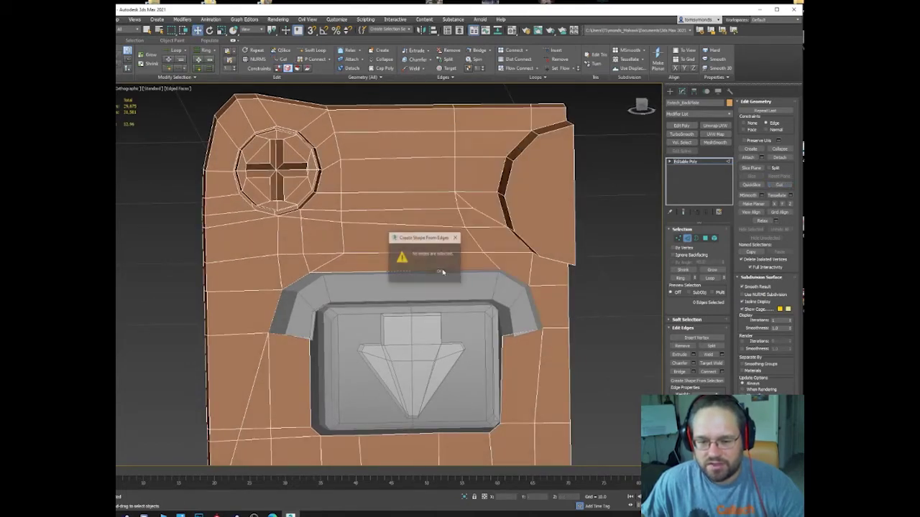
pyautogui.click(439, 269)
# Target-weld the closely spaced vertices between the upper screw and the curved notch to merge the doubled edge lines.
pyautogui.rightClick(476, 223)
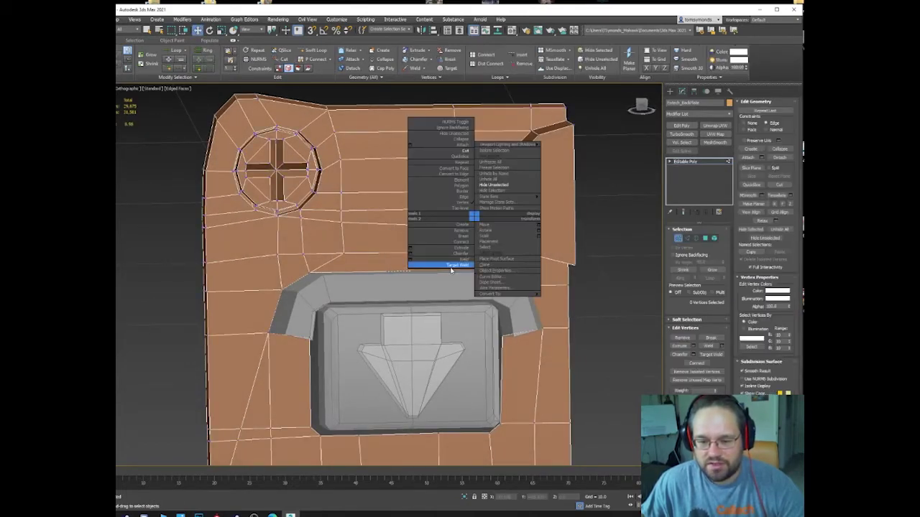
pyautogui.click(453, 270)
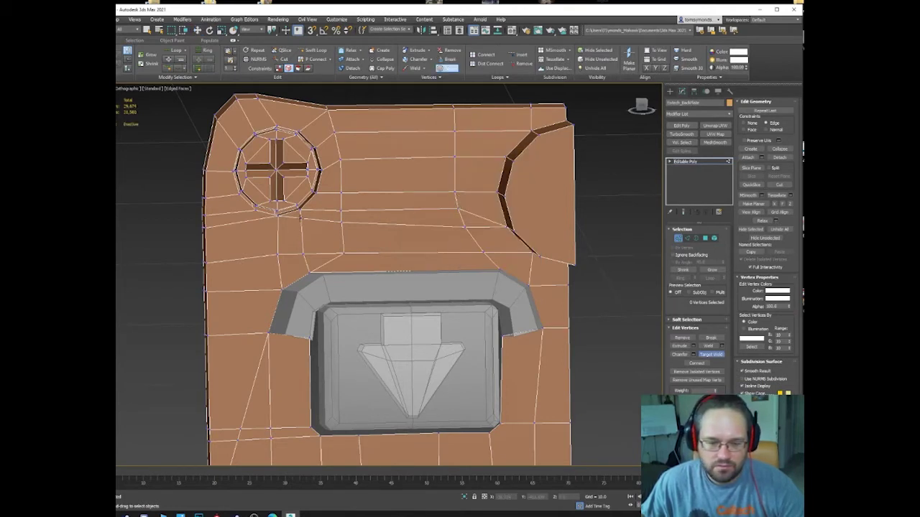
pyautogui.moveTo(341, 222); pyautogui.dragTo(342, 211)
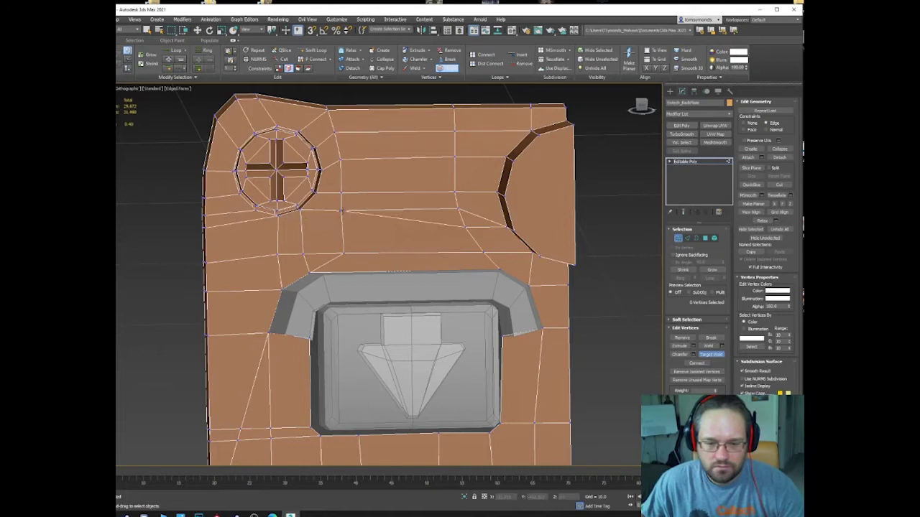
pyautogui.click(459, 211)
pyautogui.rightClick(459, 210)
# Slide the vertical column of vertices above the hood along its edges, closer to the curved notch.
pyautogui.click(458, 209)
pyautogui.moveTo(452, 202); pyautogui.dragTo(451, 211)
pyautogui.moveTo(449, 177); pyautogui.dragTo(430, 217, button='middle')
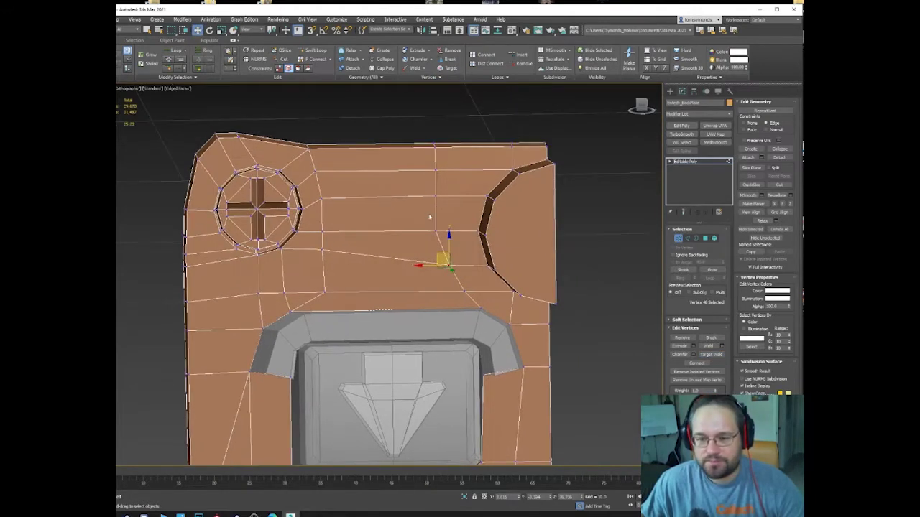
pyautogui.moveTo(455, 132); pyautogui.dragTo(411, 228)
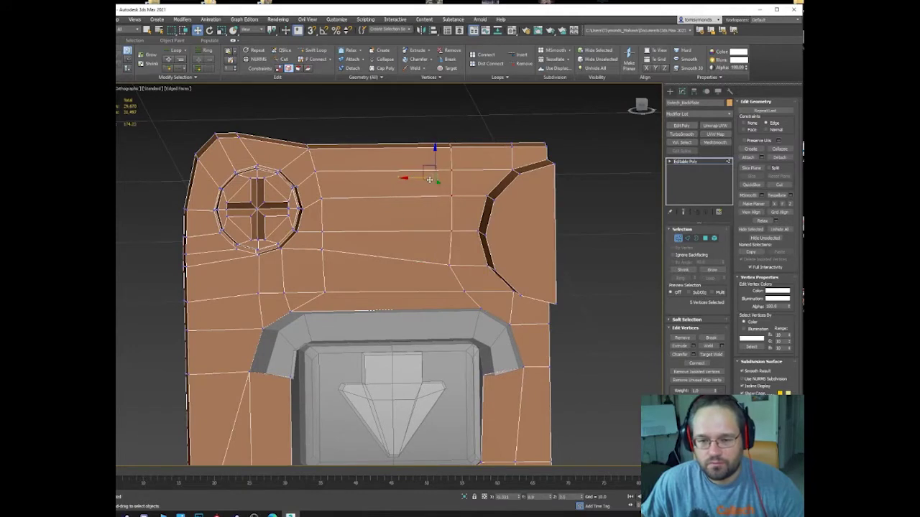
pyautogui.click(455, 195)
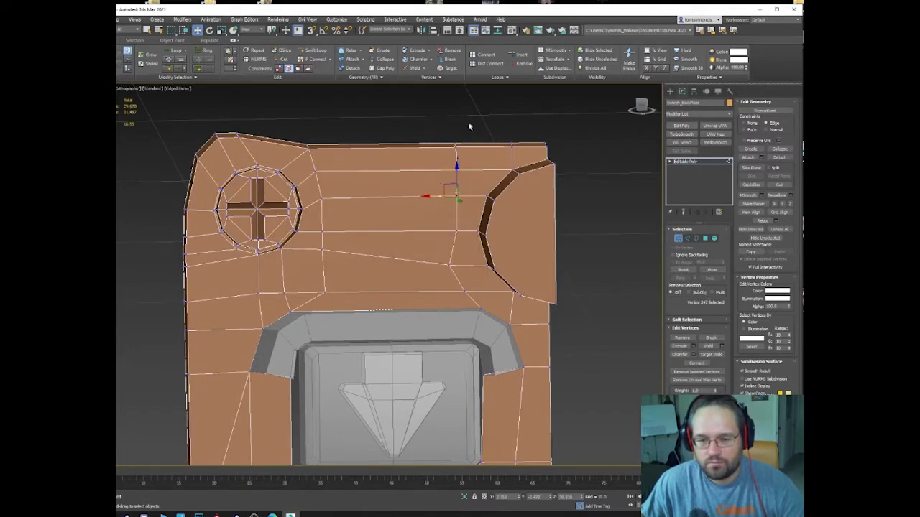
pyautogui.moveTo(468, 126); pyautogui.dragTo(464, 155)
pyautogui.keyDown('alt'); pyautogui.click(469, 195); pyautogui.keyUp('alt')
pyautogui.click(522, 111)
# Attach the grey hood and arrow button piece to the backplate mesh.
pyautogui.scroll(-5, 527, 174)
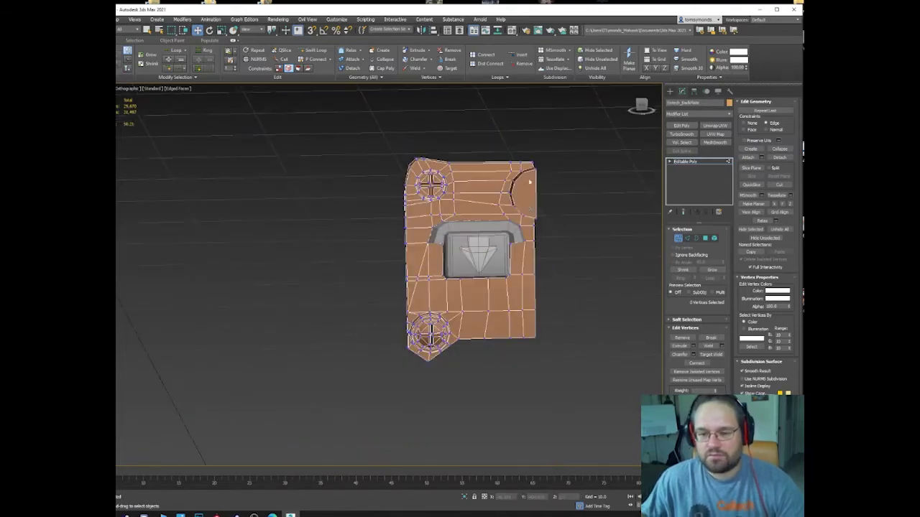
pyautogui.keyDown('alt'); pyautogui.moveTo(528, 184); pyautogui.dragTo(554, 248, button='middle'); pyautogui.keyUp('alt')
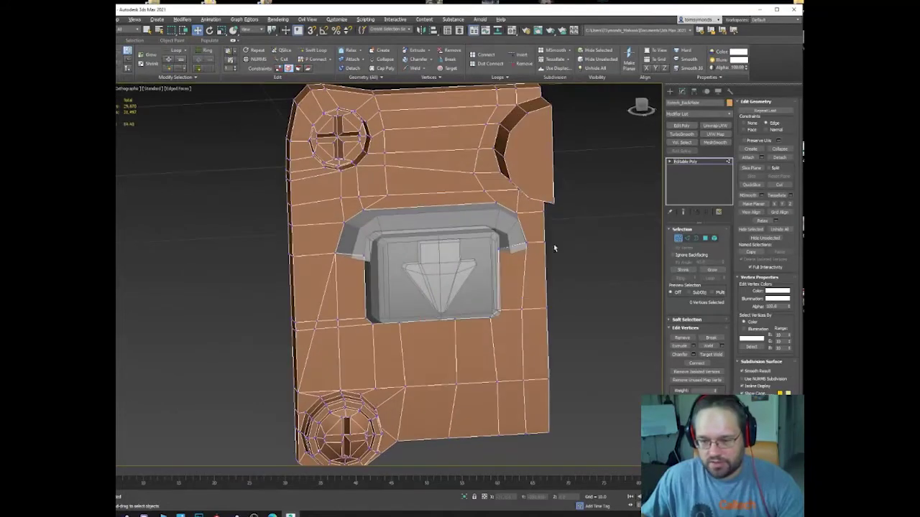
pyautogui.click(680, 239)
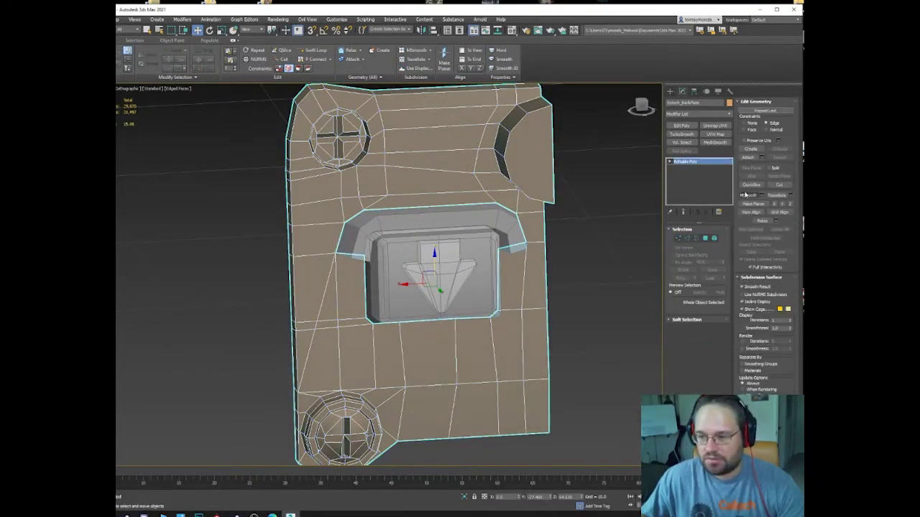
pyautogui.click(753, 154)
pyautogui.click(468, 268)
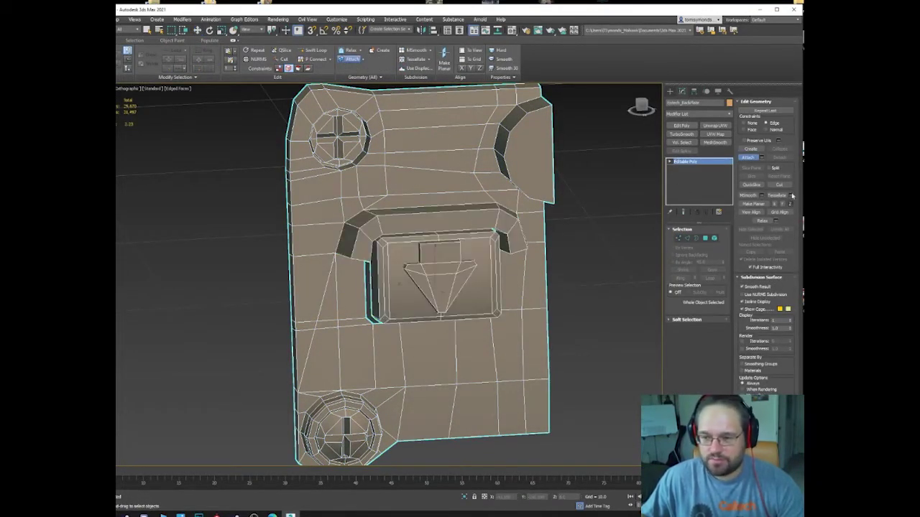
pyautogui.click(745, 158)
# Weld all vertices of the combined backplate mesh with a threshold of 0.01.
pyautogui.keyDown('alt'); pyautogui.moveTo(327, 284); pyautogui.dragTo(351, 280, button='middle'); pyautogui.keyUp('alt')
pyautogui.press('1')
pyautogui.press('1')
pyautogui.rightClick(375, 238)
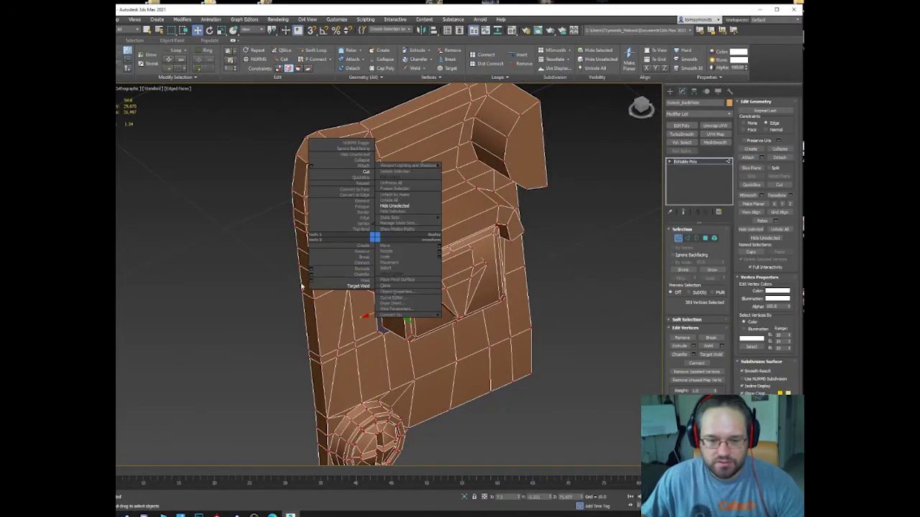
pyautogui.click(311, 281)
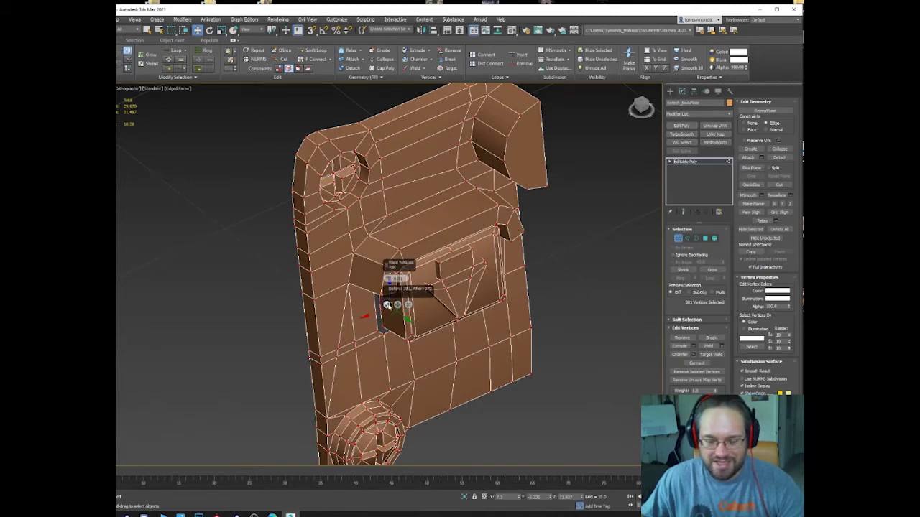
pyautogui.click(387, 305)
pyautogui.keyDown('alt'); pyautogui.moveTo(387, 305); pyautogui.dragTo(429, 286, button='middle'); pyautogui.keyUp('alt')
# Select the outer side polygons running around the hood above the arrow button and apply Auto Smooth to them.
pyautogui.scroll(3, 368, 236)
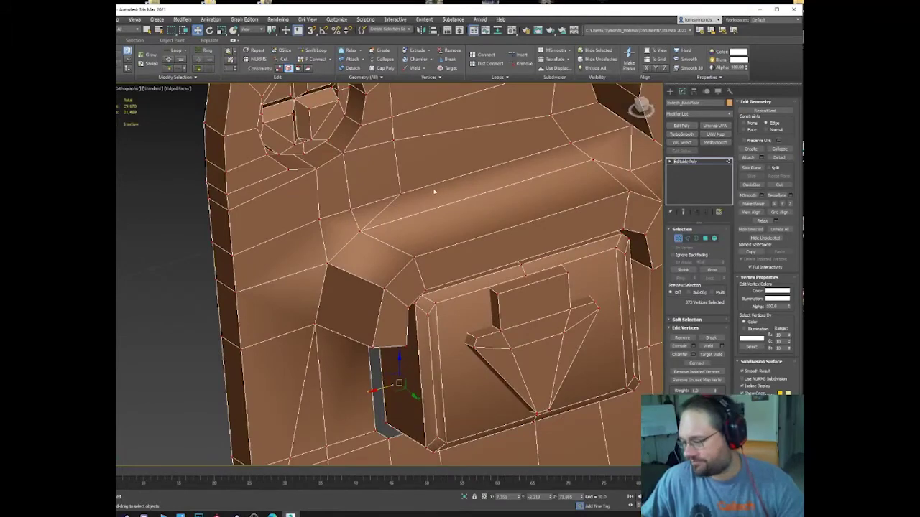
pyautogui.keyDown('alt'); pyautogui.moveTo(410, 246); pyautogui.dragTo(432, 249, button='middle'); pyautogui.keyUp('alt')
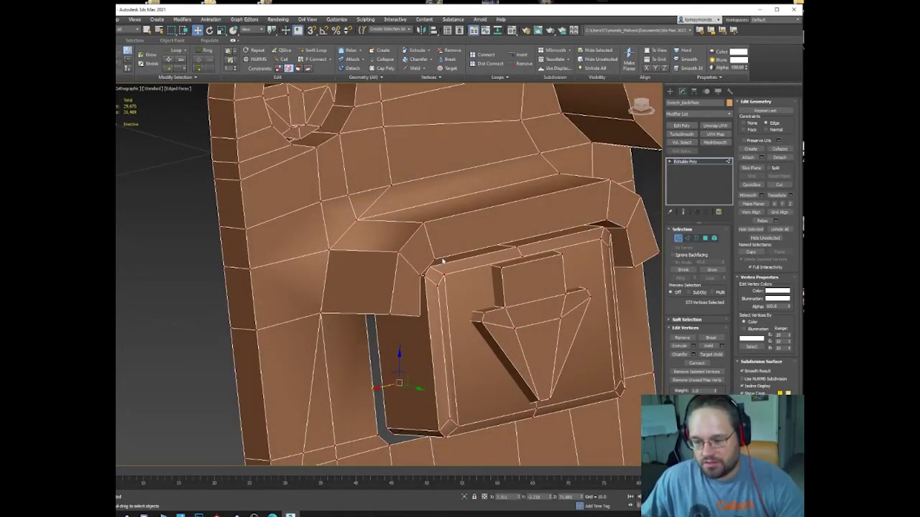
pyautogui.press('4')
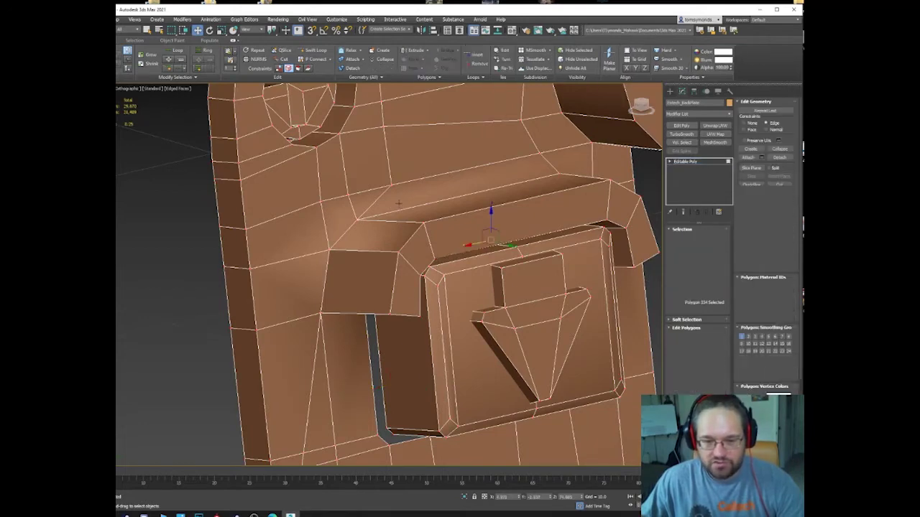
pyautogui.click(400, 202)
pyautogui.click(410, 216)
pyautogui.click(404, 208)
pyautogui.click(420, 221)
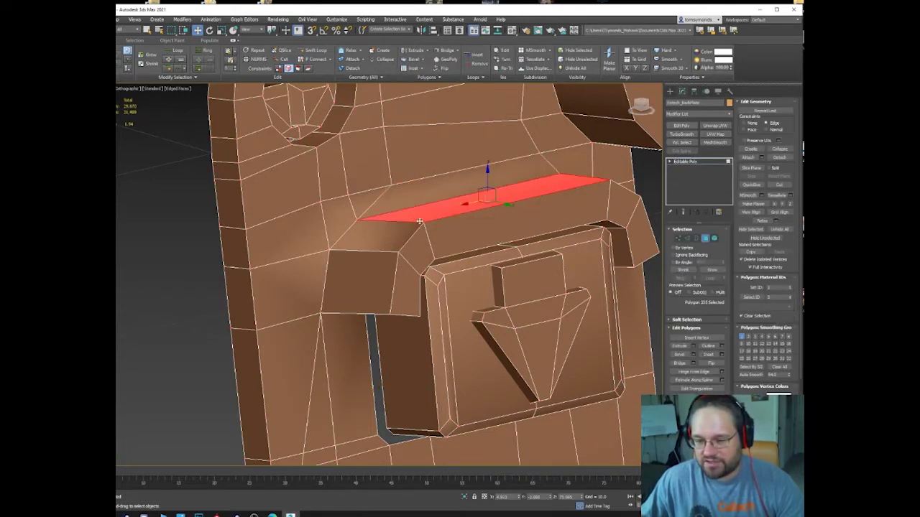
pyautogui.keyDown('alt'); pyautogui.moveTo(411, 208); pyautogui.dragTo(434, 224, button='middle'); pyautogui.keyUp('alt')
pyautogui.click(421, 259)
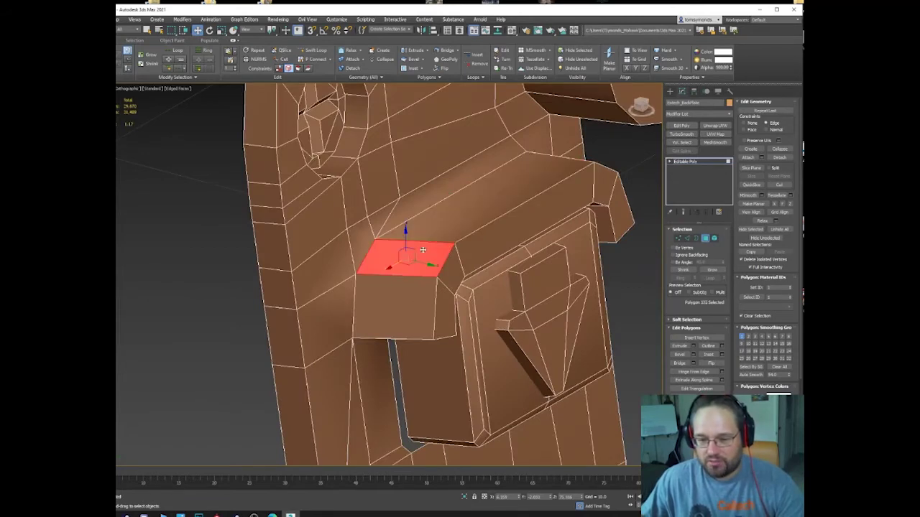
pyautogui.keyDown('shift'); pyautogui.click(411, 311); pyautogui.keyUp('shift')
pyautogui.keyDown('alt'); pyautogui.moveTo(538, 273); pyautogui.dragTo(474, 267, button='middle'); pyautogui.keyUp('alt')
pyautogui.click(756, 377)
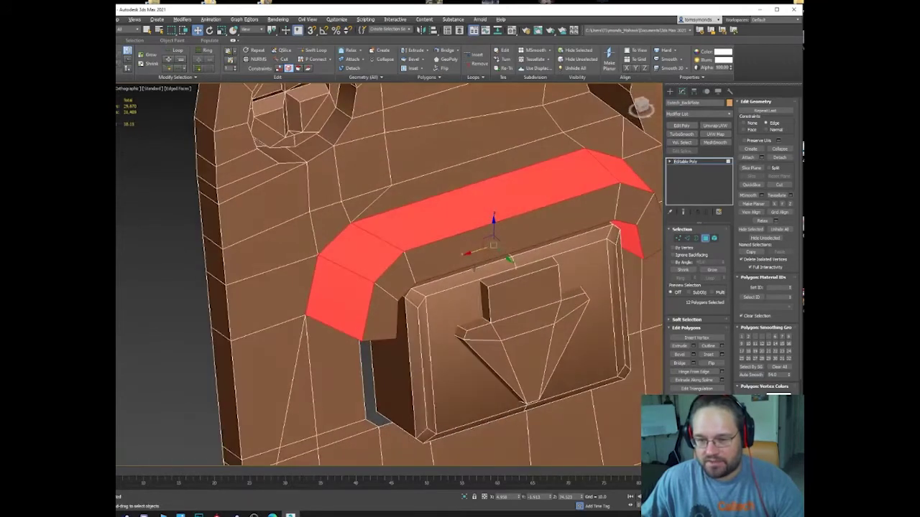
# Select the front-facing polygons of the hood rim around the arrow button and apply Auto Smooth to them.
pyautogui.moveTo(553, 231); pyautogui.dragTo(478, 239, button='middle')
pyautogui.click(305, 326)
pyautogui.keyDown('ctrl'); pyautogui.click(318, 286); pyautogui.keyUp('ctrl')
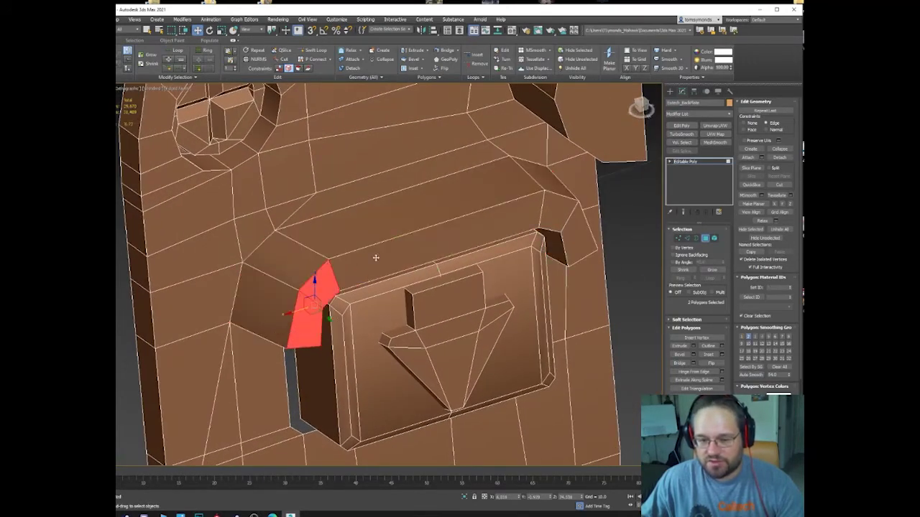
pyautogui.keyDown('ctrl'); pyautogui.click(377, 257); pyautogui.keyUp('ctrl')
pyautogui.keyDown('ctrl'); pyautogui.click(576, 232); pyautogui.keyUp('ctrl')
pyautogui.keyDown('ctrl'); pyautogui.click(558, 209); pyautogui.keyUp('ctrl')
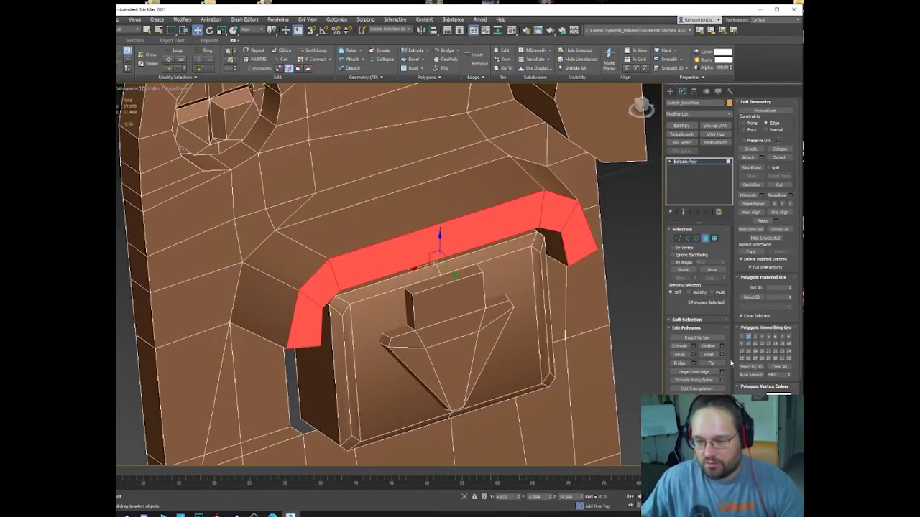
pyautogui.click(752, 378)
# Examine the hood's shading and its junction with the backplate from several angles, with and without wireframe edges.
pyautogui.moveTo(529, 219); pyautogui.dragTo(536, 251, button='middle')
pyautogui.scroll(-4, 536, 251)
pyautogui.press('F3')
pyautogui.press('F3')
pyautogui.press('F4')
pyautogui.moveTo(578, 278)
pyautogui.keyDown('alt'); pyautogui.mouseDown(button='middle')
pyautogui.moveTo(626, 276)
pyautogui.moveTo(528, 282)
pyautogui.moveTo(590, 283)
pyautogui.moveTo(581, 276)
pyautogui.mouseUp(button='middle'); pyautogui.keyUp('alt')
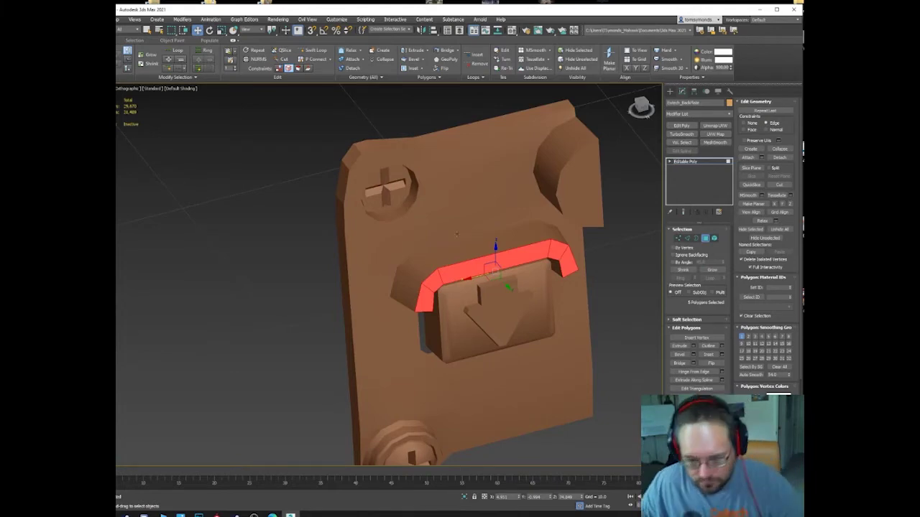
pyautogui.scroll(2, 457, 235)
pyautogui.press('F4')
pyautogui.scroll(2, 447, 236)
pyautogui.keyDown('alt'); pyautogui.moveTo(382, 211); pyautogui.dragTo(449, 203, button='middle'); pyautogui.keyUp('alt')
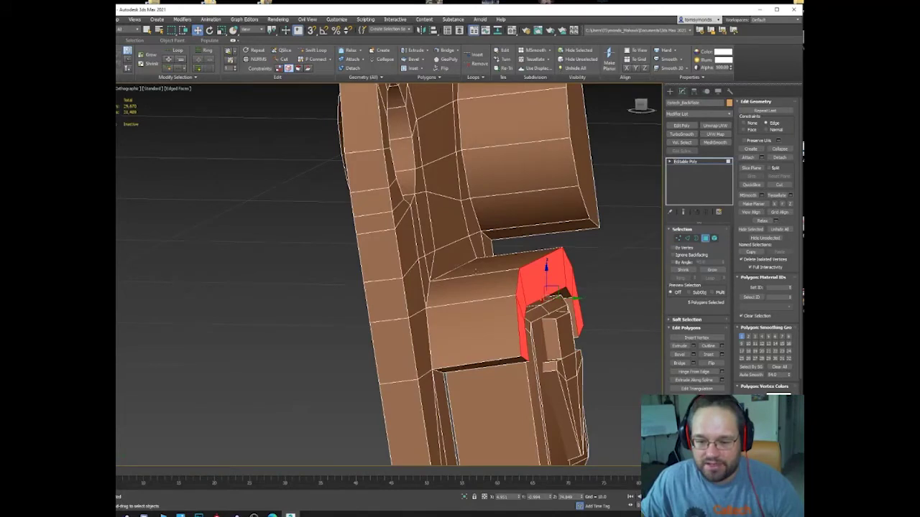
pyautogui.keyDown('alt'); pyautogui.moveTo(443, 264); pyautogui.dragTo(392, 284, button='middle'); pyautogui.keyUp('alt')
pyautogui.moveTo(423, 284); pyautogui.dragTo(452, 216, button='middle')
pyautogui.keyDown('alt'); pyautogui.moveTo(434, 252); pyautogui.dragTo(417, 259, button='middle'); pyautogui.keyUp('alt')
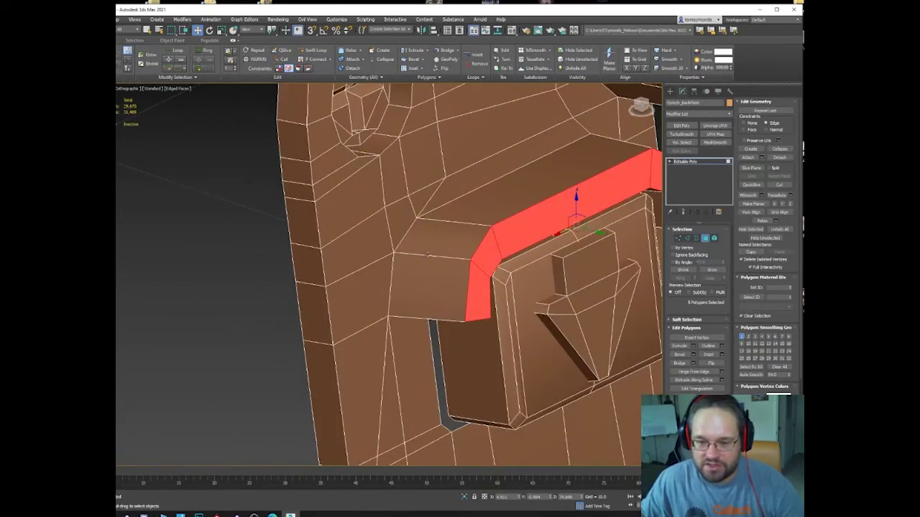
pyautogui.press('2')
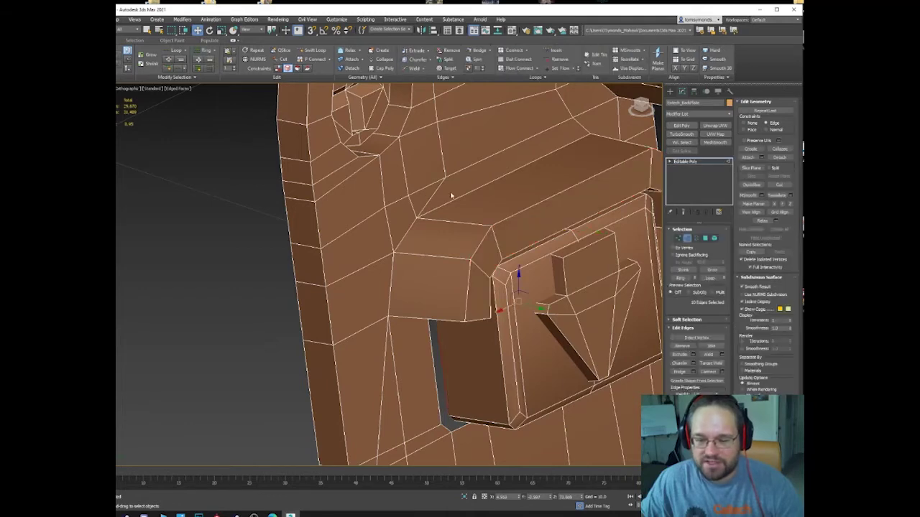
pyautogui.keyDown('alt'); pyautogui.moveTo(450, 195); pyautogui.dragTo(549, 307, button='middle'); pyautogui.keyUp('alt')
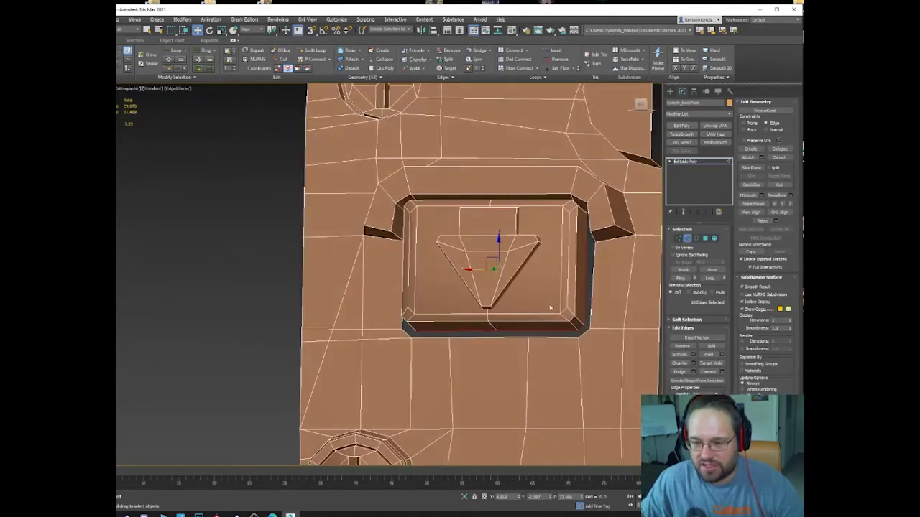
pyautogui.keyDown('alt'); pyautogui.moveTo(460, 215); pyautogui.dragTo(473, 233, button='middle'); pyautogui.keyUp('alt')
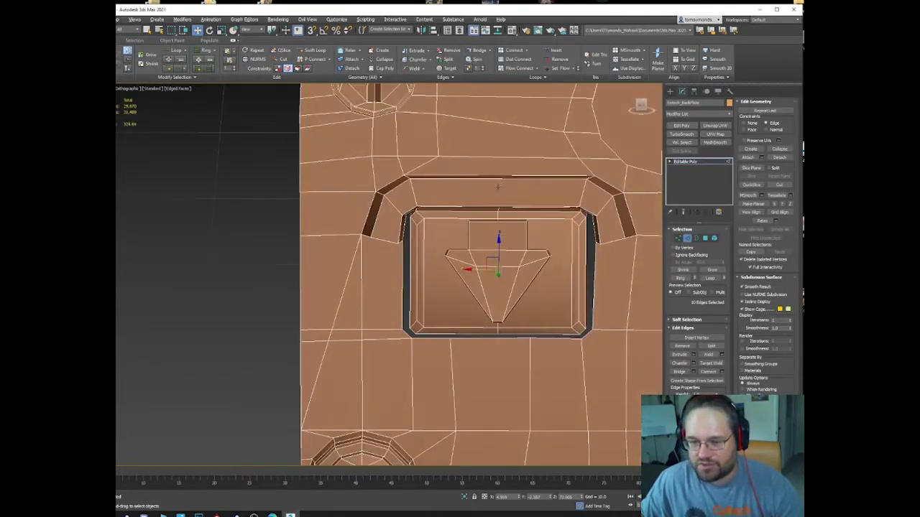
# Collapse the short horizontal edge on the backplate just above the hood's upper-left corner.
pyautogui.press('2')
pyautogui.press('2')
pyautogui.click(430, 179)
pyautogui.keyDown('alt'); pyautogui.moveTo(430, 178); pyautogui.dragTo(456, 184, button='middle'); pyautogui.keyUp('alt')
pyautogui.press('1')
pyautogui.rightClick(456, 170)
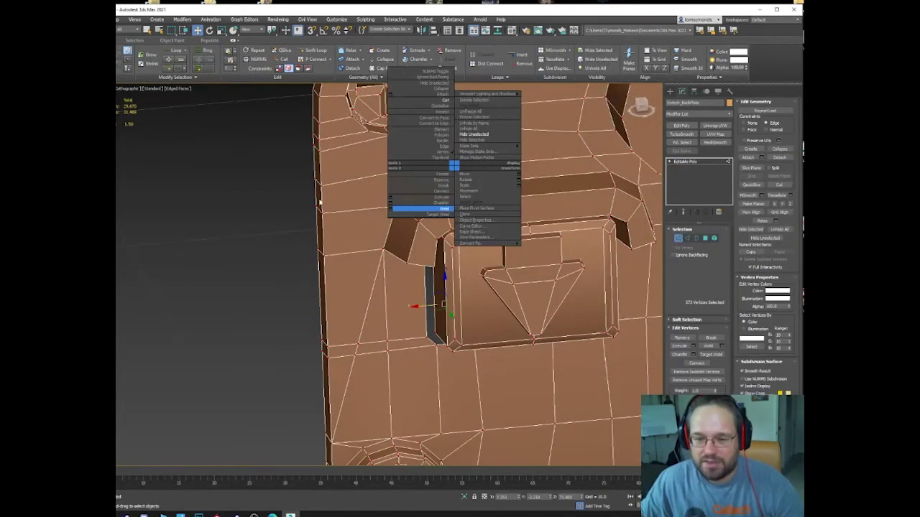
pyautogui.scroll(3, 429, 192)
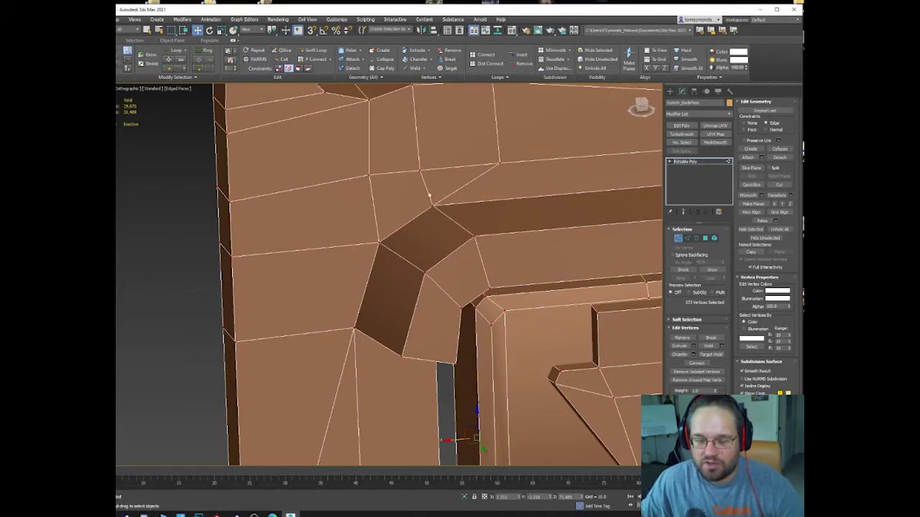
pyautogui.scroll(-3, 496, 184)
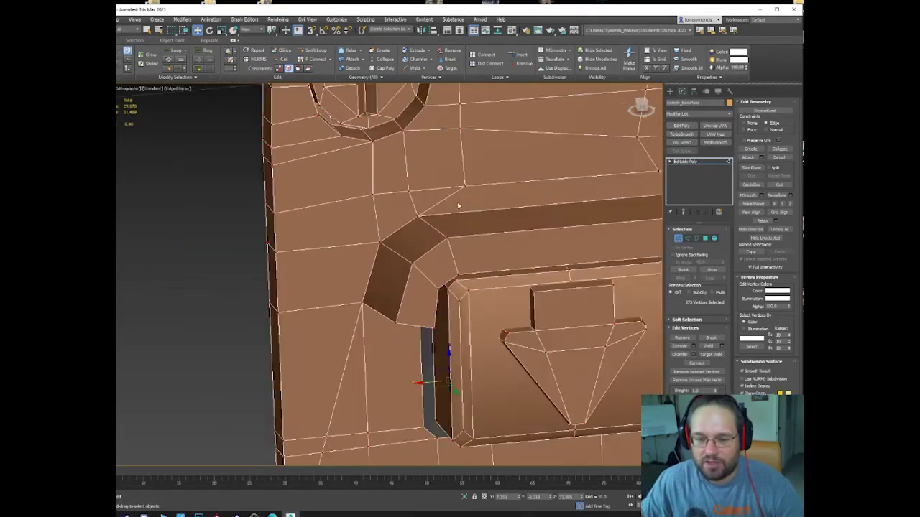
pyautogui.press('2')
pyautogui.rightClick(438, 186)
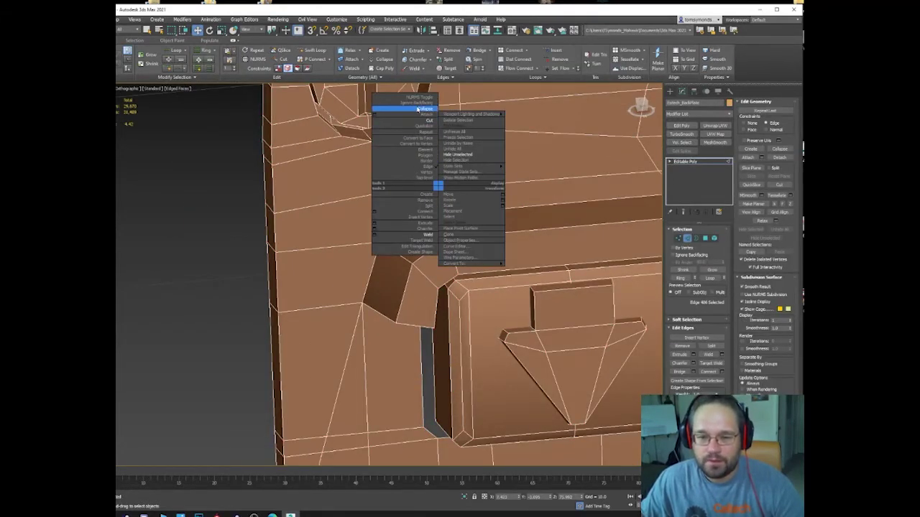
pyautogui.click(417, 109)
# Slide the two backplate vertices above the hood's upper corners outward along their edges.
pyautogui.moveTo(555, 172); pyautogui.dragTo(367, 147, button='middle')
pyautogui.press('1')
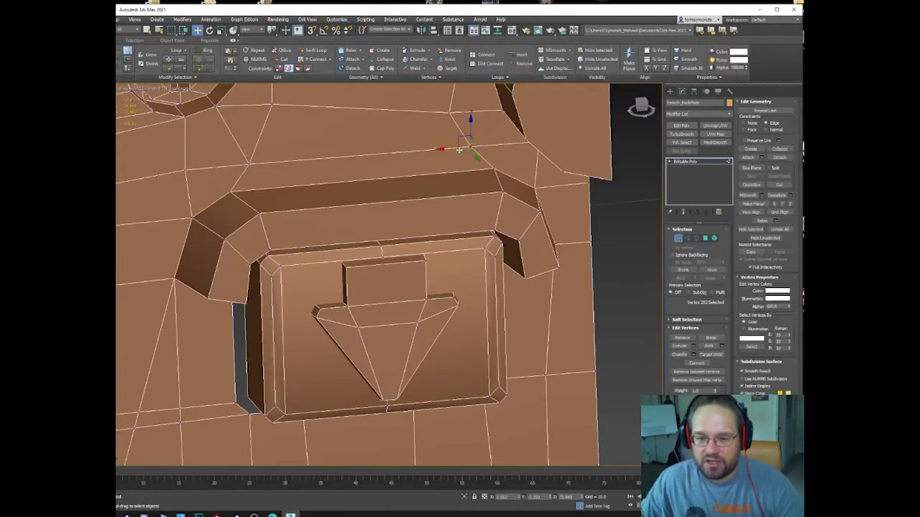
pyautogui.click(248, 162)
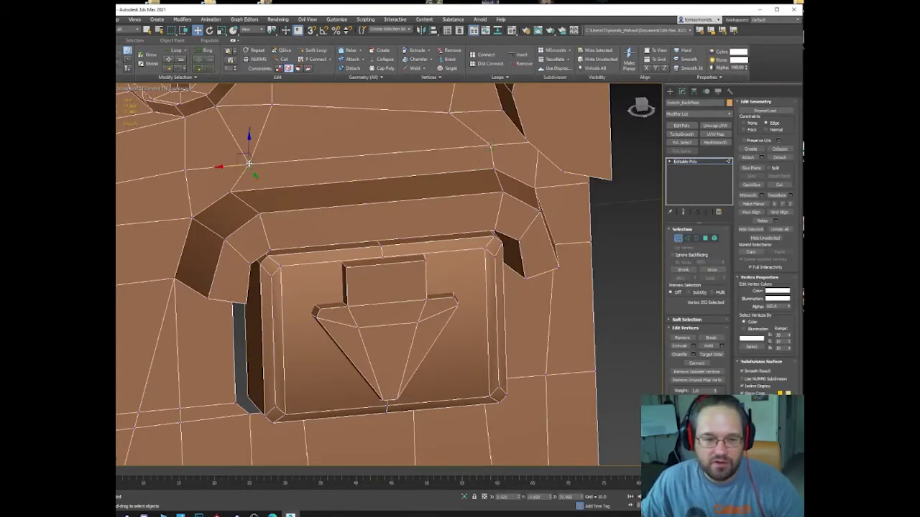
pyautogui.moveTo(222, 168); pyautogui.dragTo(200, 169)
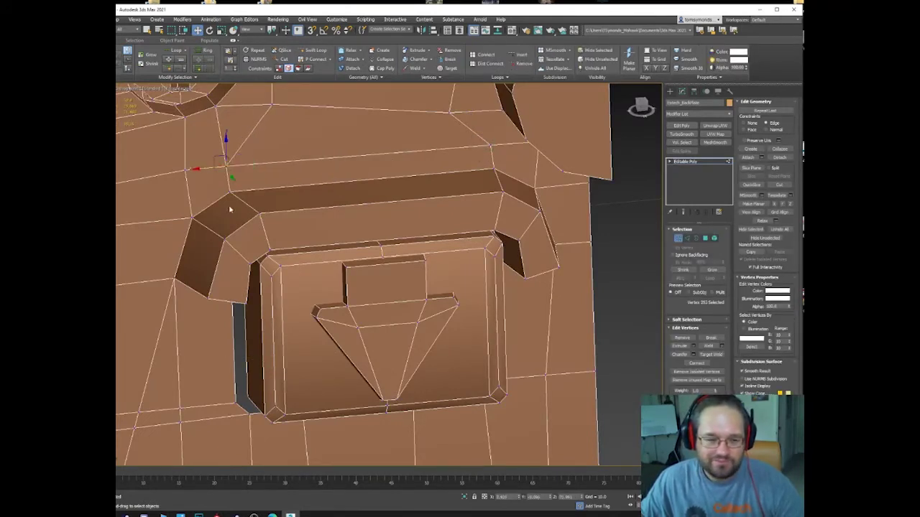
pyautogui.moveTo(214, 240); pyautogui.dragTo(291, 206, button='middle')
# Remove the diagonal edge segments running down the backplate from the hood's lower-left corner.
pyautogui.press('2')
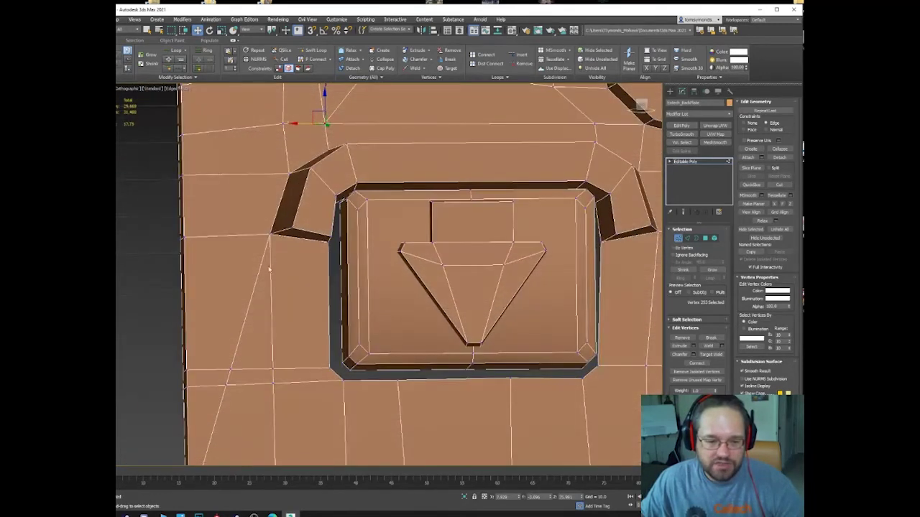
pyautogui.click(262, 267)
pyautogui.press('BackSpace')
pyautogui.moveTo(365, 288); pyautogui.dragTo(354, 222, button='middle')
pyautogui.click(240, 308)
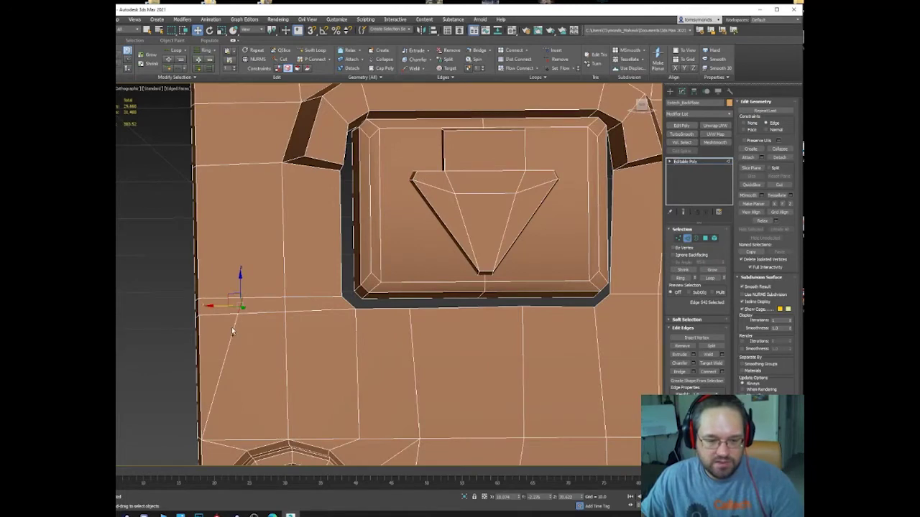
pyautogui.click(233, 332)
pyautogui.press('BackSpace')
# Remove the two leftover vertices on the horizontal edges beside the button cutout's lower-left corner.
pyautogui.press('1')
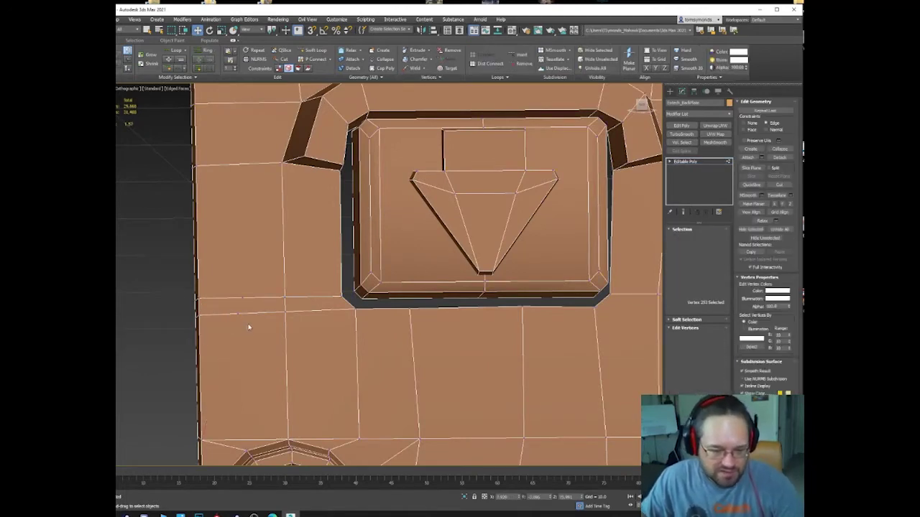
pyautogui.click(238, 313)
pyautogui.press('BackSpace')
pyautogui.click(242, 297)
pyautogui.press('BackSpace')
pyautogui.moveTo(259, 319); pyautogui.dragTo(245, 313, button='middle')
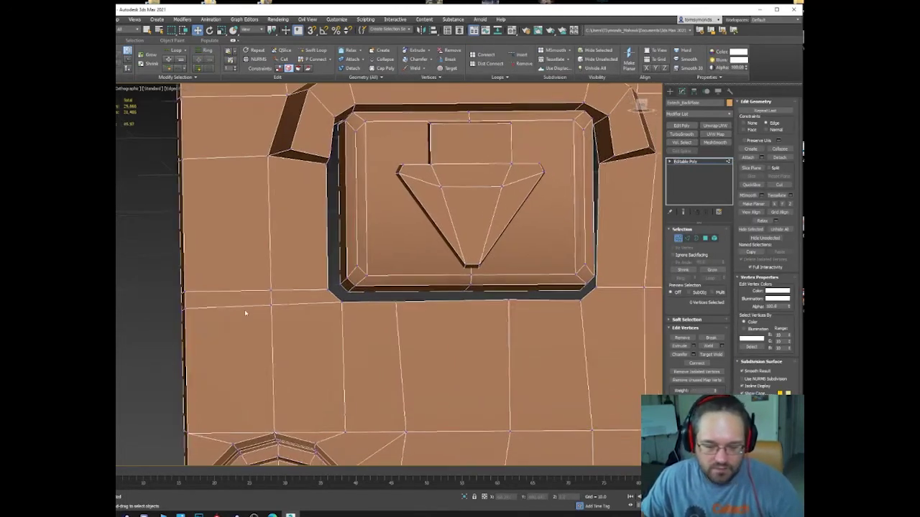
# Select the edges where the hood's outer sides meet the backplate, including both lower ends.
pyautogui.scroll(-3, 245, 313)
pyautogui.keyDown('alt'); pyautogui.moveTo(384, 263); pyautogui.dragTo(385, 261, button='middle'); pyautogui.keyUp('alt')
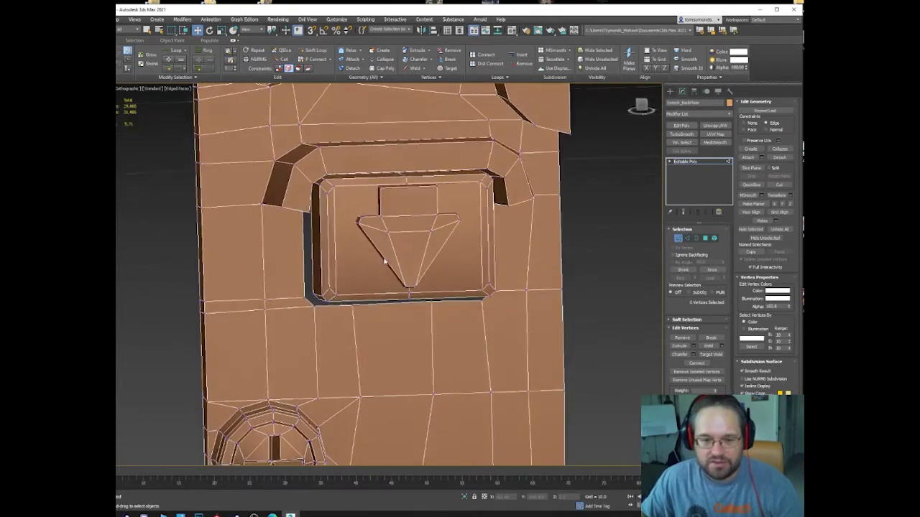
pyautogui.moveTo(315, 157); pyautogui.dragTo(282, 249, button='middle')
pyautogui.scroll(3, 322, 189)
pyautogui.press('2')
pyautogui.doubleClick(344, 177)
pyautogui.keyDown('ctrl'); pyautogui.click(283, 239); pyautogui.keyUp('ctrl')
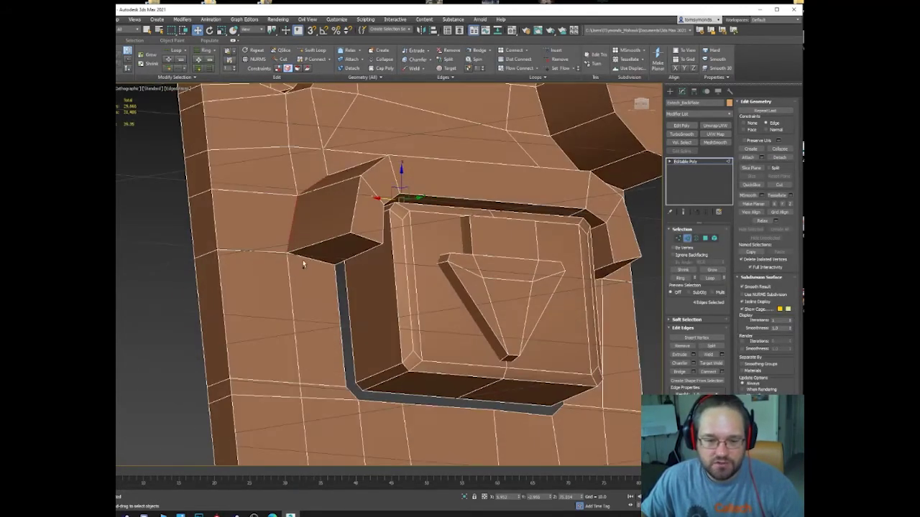
pyautogui.keyDown('ctrl'); pyautogui.click(305, 258); pyautogui.keyUp('ctrl')
pyautogui.keyDown('alt'); pyautogui.moveTo(426, 278); pyautogui.dragTo(284, 267, button='middle'); pyautogui.keyUp('alt')
pyautogui.keyDown('ctrl'); pyautogui.click(478, 260); pyautogui.keyUp('ctrl')
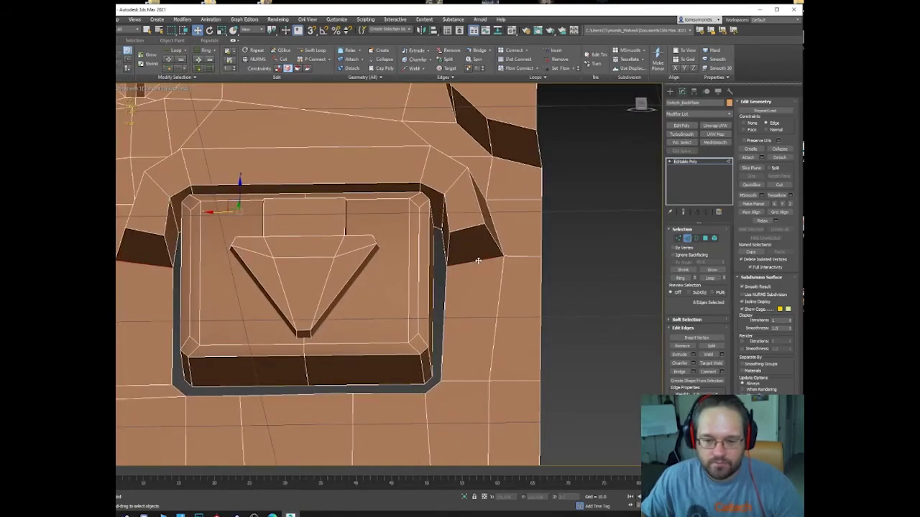
pyautogui.keyDown('alt'); pyautogui.moveTo(478, 260); pyautogui.dragTo(561, 277, button='middle'); pyautogui.keyUp('alt')
pyautogui.keyDown('ctrl'); pyautogui.click(488, 246); pyautogui.keyUp('ctrl')
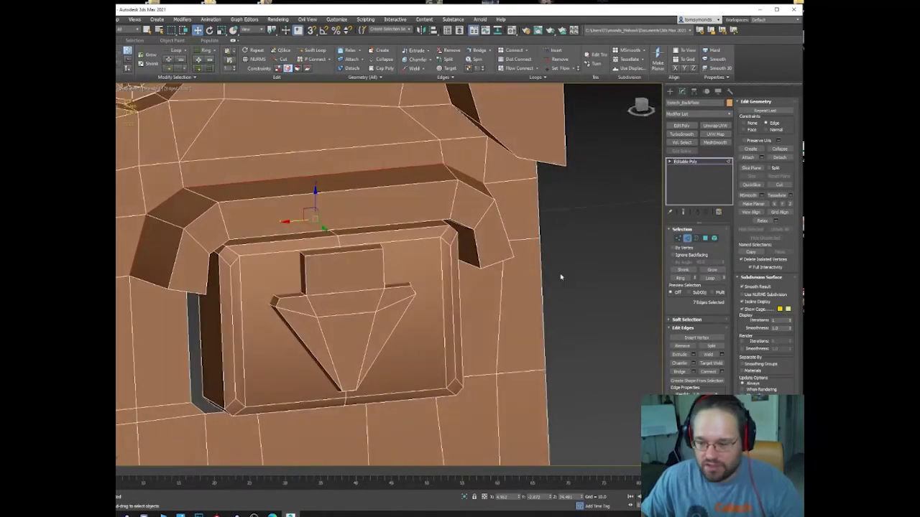
# Try chamfering the hood's base edges with an amount of 0.215 and different segment counts.
pyautogui.click(693, 364)
pyautogui.moveTo(346, 199); pyautogui.dragTo(435, 215, button='middle')
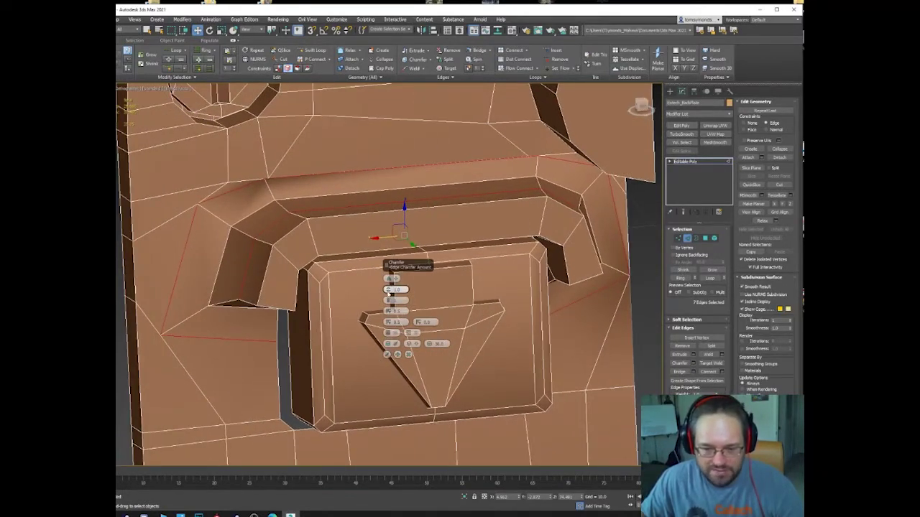
pyautogui.moveTo(390, 290); pyautogui.dragTo(395, 327)
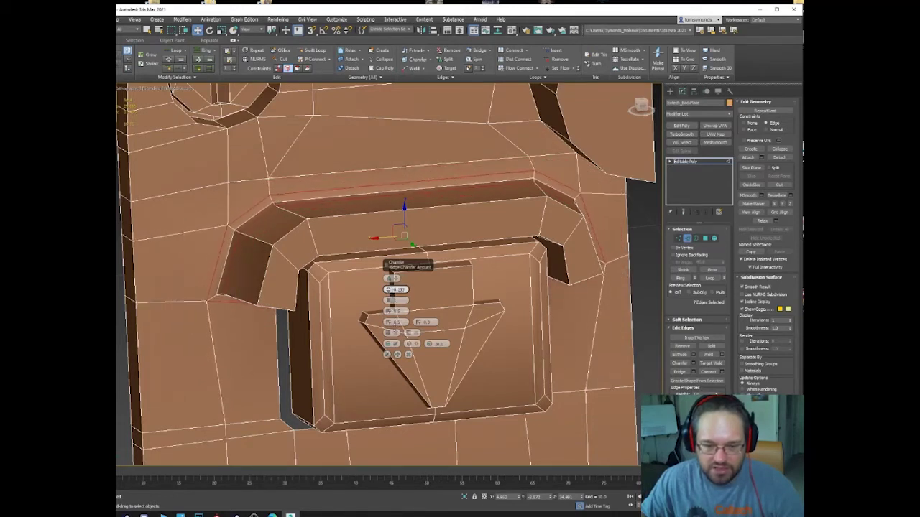
pyautogui.click(391, 302)
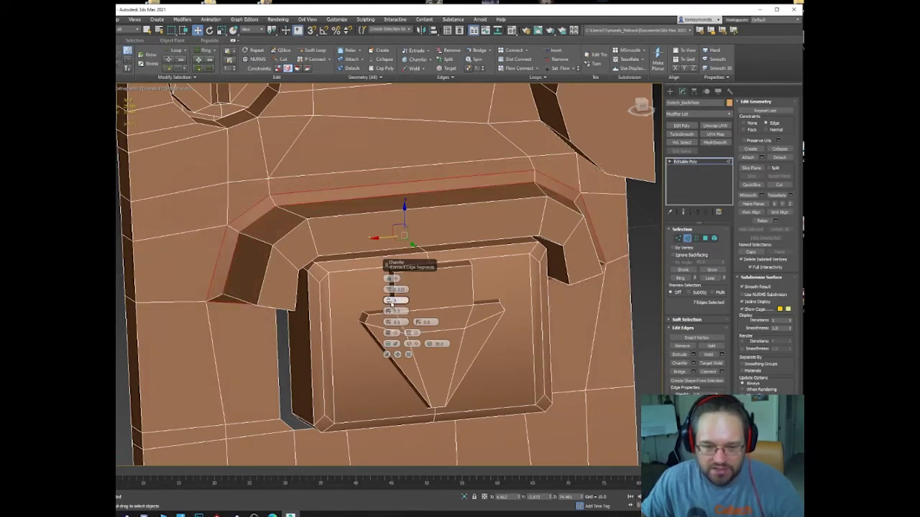
pyautogui.click(390, 302)
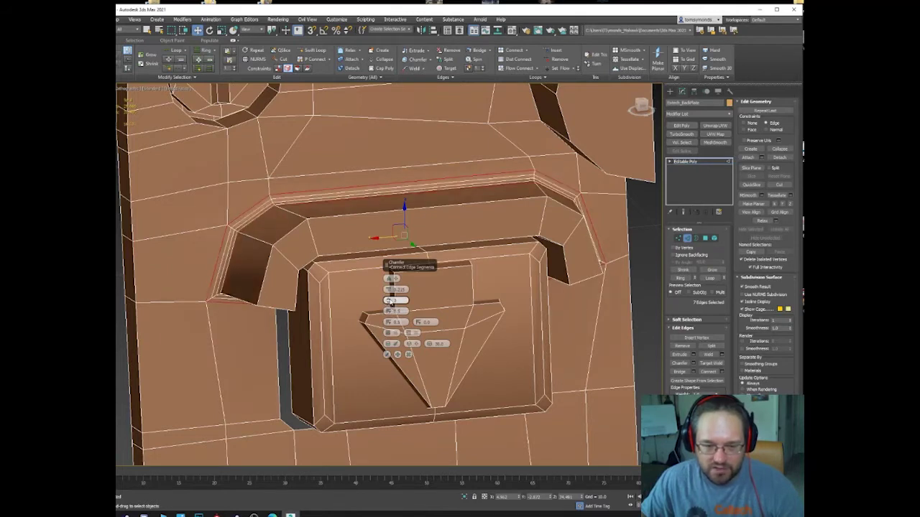
pyautogui.click(390, 304)
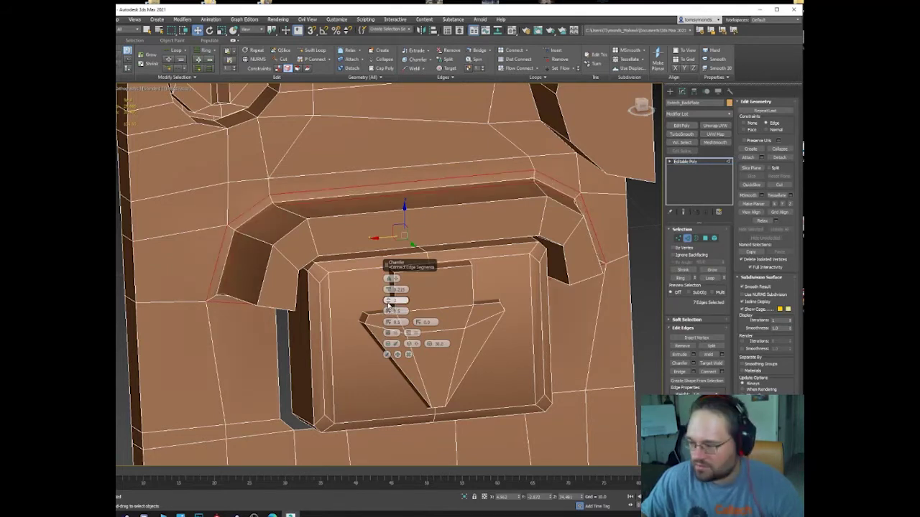
pyautogui.click(390, 304)
pyautogui.keyDown('alt'); pyautogui.moveTo(358, 261); pyautogui.dragTo(393, 216, button='middle'); pyautogui.keyUp('alt')
pyautogui.scroll(5, 323, 255)
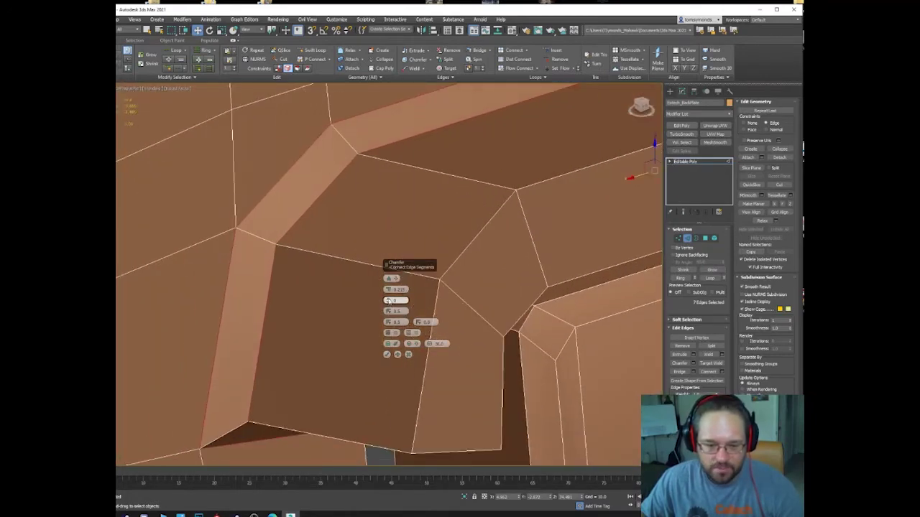
pyautogui.click(388, 301)
pyautogui.click(388, 300)
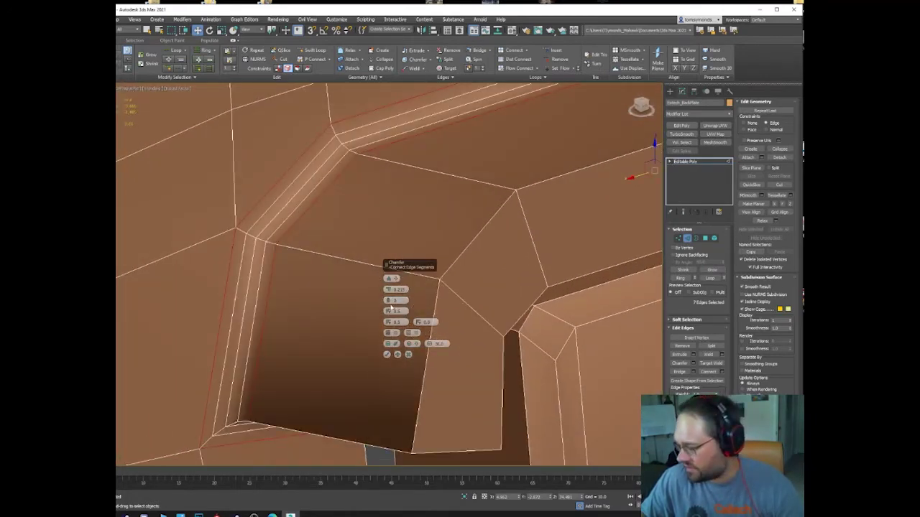
pyautogui.hotkey('ctrl', 'z')
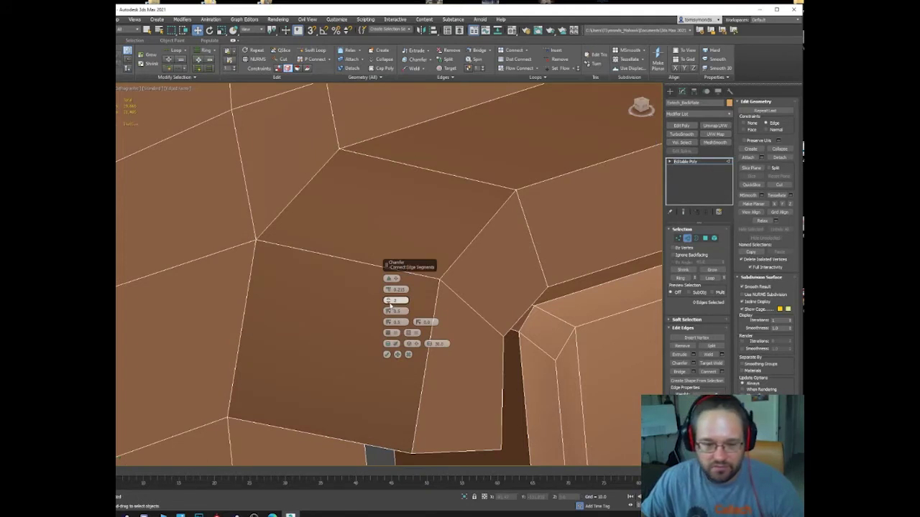
pyautogui.click(301, 189)
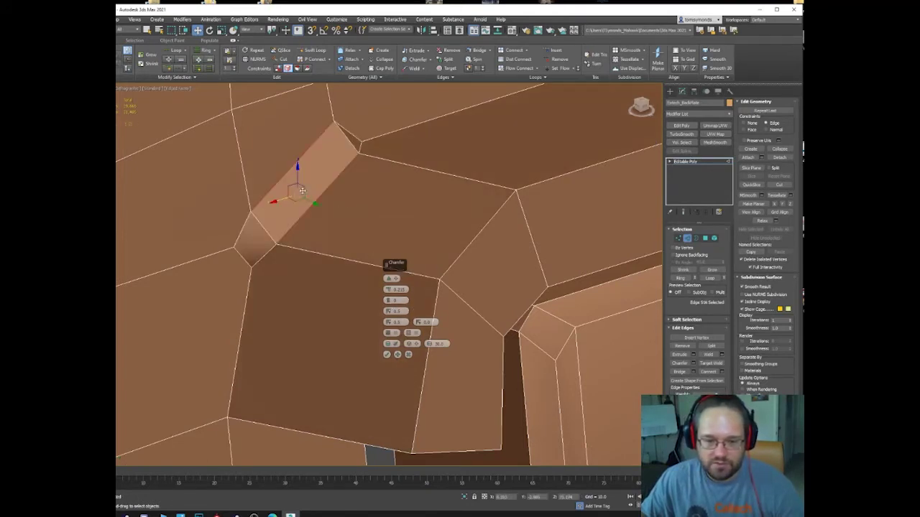
pyautogui.click(408, 355)
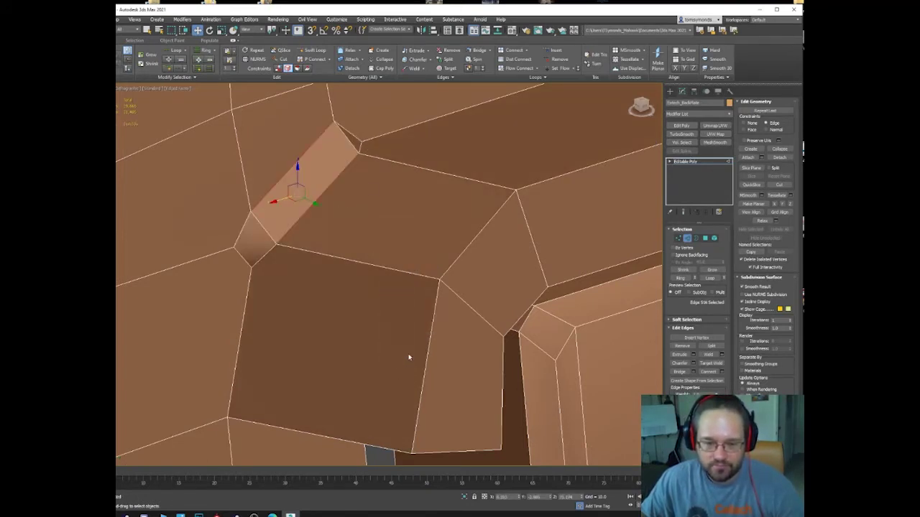
# Reselect the edges where the hood's top, angled corners and sides meet the backplate, including both lower ends.
pyautogui.scroll(-6, 347, 236)
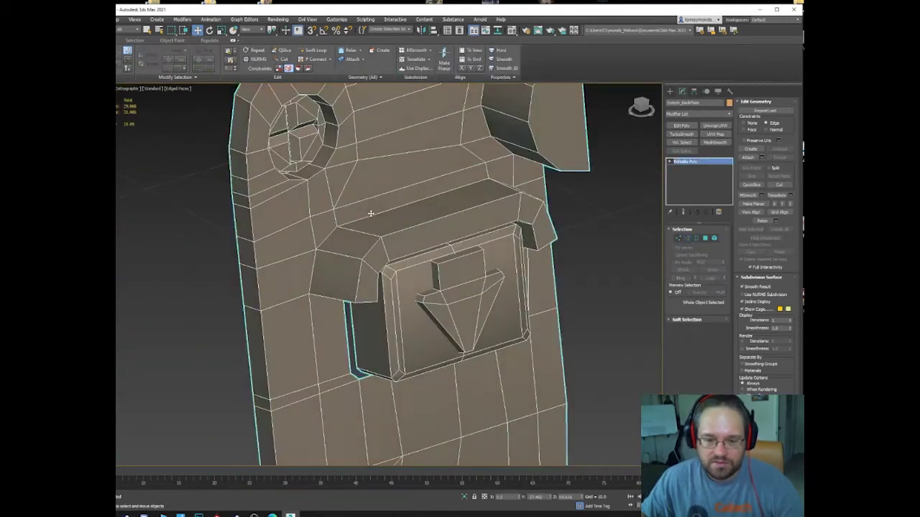
pyautogui.doubleClick(372, 214)
pyautogui.keyDown('ctrl'); pyautogui.click(312, 265); pyautogui.keyUp('ctrl')
pyautogui.keyDown('alt'); pyautogui.moveTo(312, 264); pyautogui.dragTo(413, 274, button='middle'); pyautogui.keyUp('alt')
pyautogui.keyDown('ctrl'); pyautogui.click(324, 265); pyautogui.keyUp('ctrl')
pyautogui.click(509, 267)
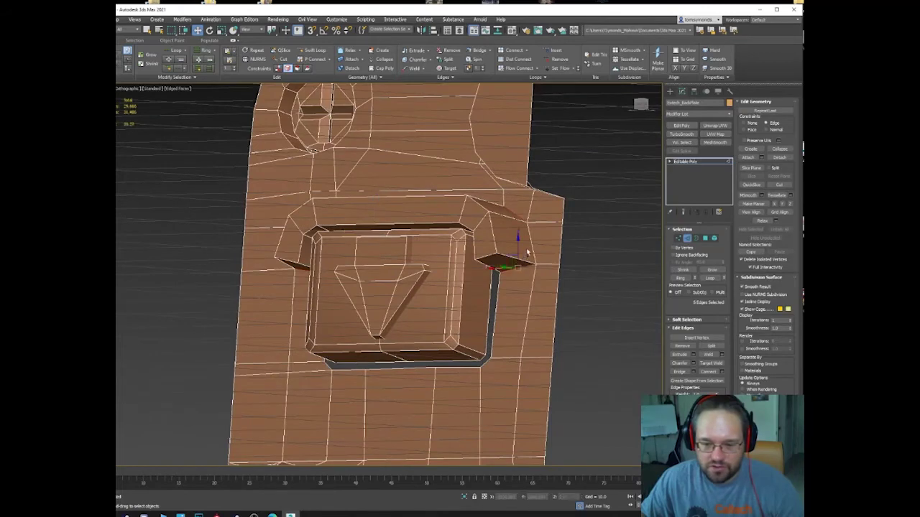
pyautogui.keyDown('ctrl'); pyautogui.click(530, 246); pyautogui.keyUp('ctrl')
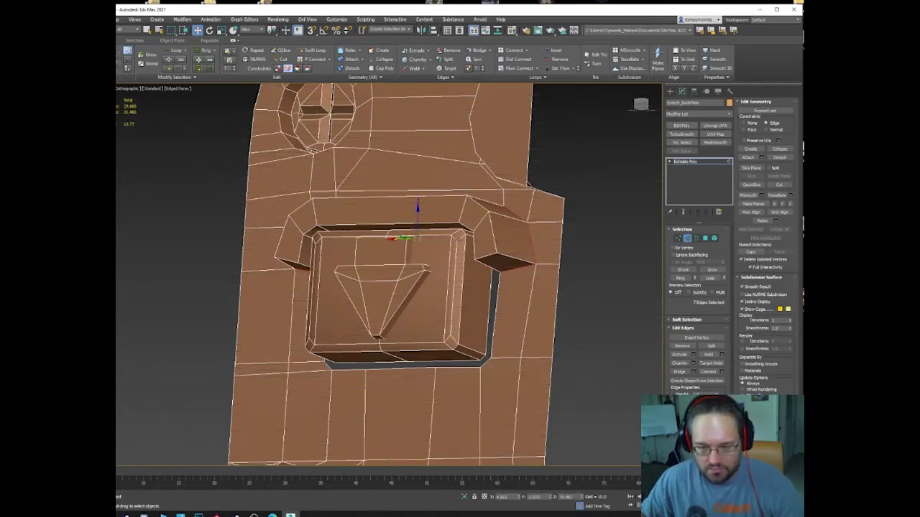
pyautogui.keyDown('alt'); pyautogui.moveTo(515, 250); pyautogui.dragTo(521, 256, button='middle'); pyautogui.keyUp('alt')
# Chamfer the hood's base edges by 0.215 with 0 connecting segments and smoothing turned off, and clear the selection.
pyautogui.click(695, 365)
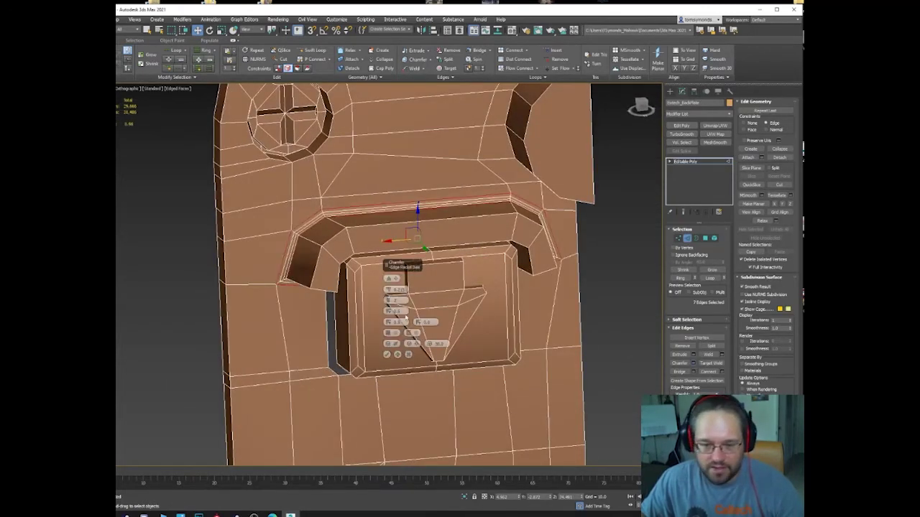
pyautogui.click(389, 303)
pyautogui.click(389, 303)
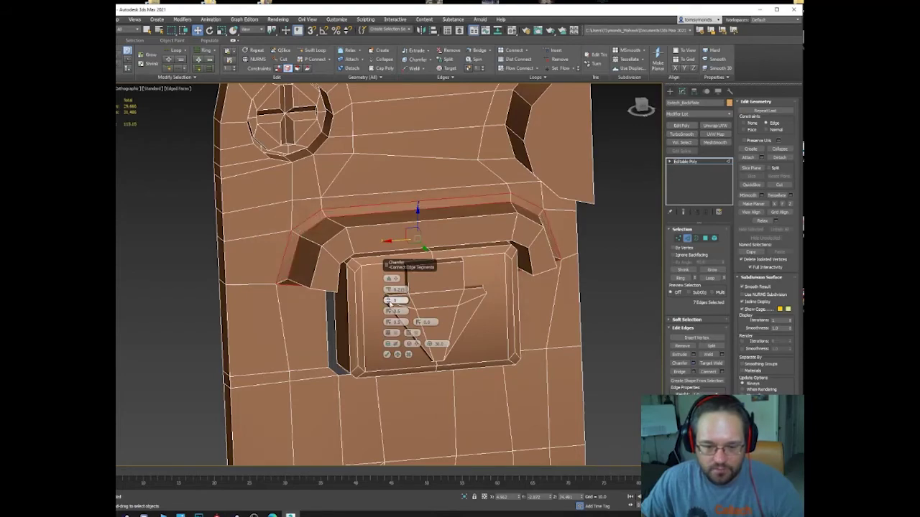
pyautogui.keyDown('alt'); pyautogui.moveTo(328, 273); pyautogui.dragTo(332, 255, button='middle'); pyautogui.keyUp('alt')
pyautogui.scroll(3, 332, 272)
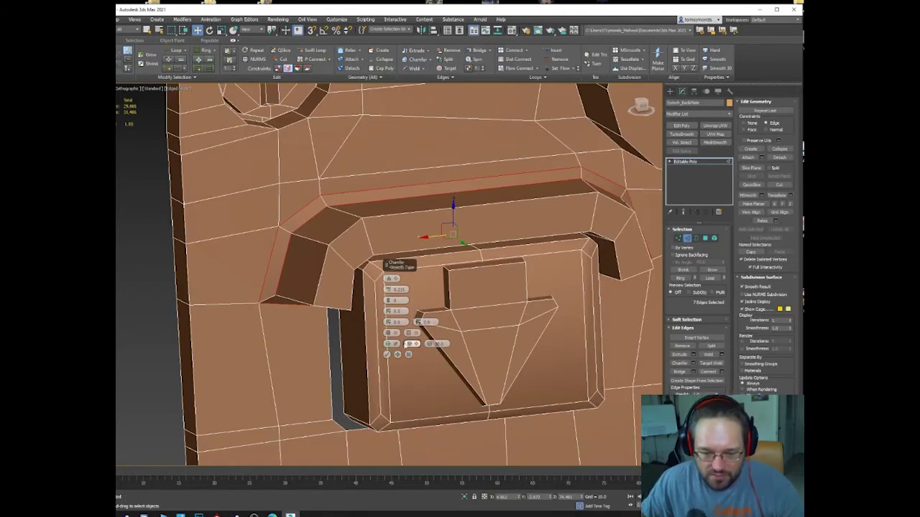
pyautogui.click(395, 344)
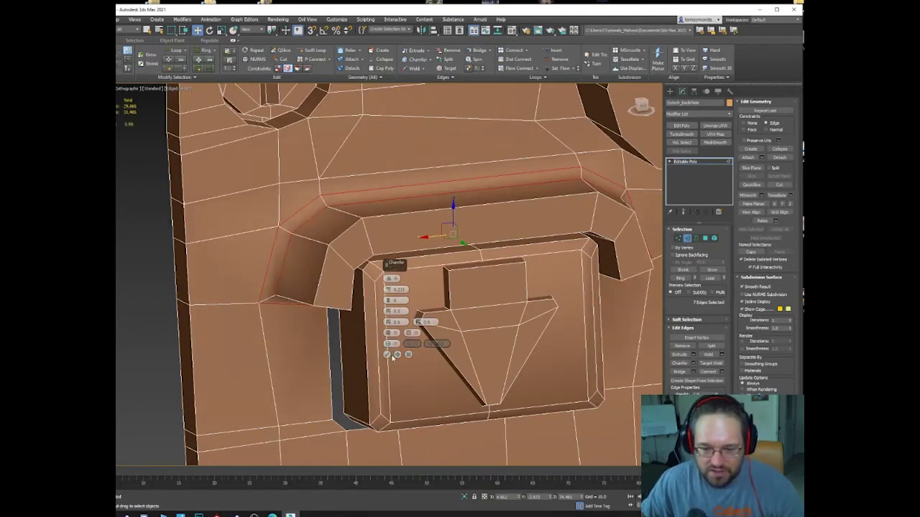
pyautogui.click(388, 355)
pyautogui.scroll(-4, 303, 279)
pyautogui.click(305, 281)
pyautogui.scroll(-3, 305, 282)
pyautogui.moveTo(306, 283)
pyautogui.keyDown('alt'); pyautogui.mouseDown(button='middle')
pyautogui.moveTo(374, 286)
pyautogui.moveTo(310, 273)
pyautogui.moveTo(335, 279)
pyautogui.moveTo(319, 282)
pyautogui.mouseUp(button='middle'); pyautogui.keyUp('alt')
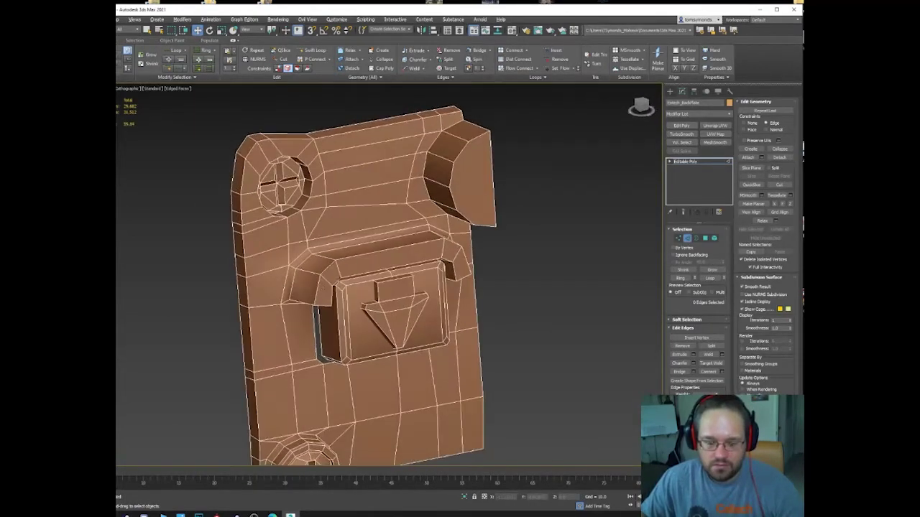
# Select all front-facing polygons of the hood, from its lower-left end across the top to the lower-right end.
pyautogui.scroll(5, 290, 291)
pyautogui.press('4')
pyautogui.click(297, 289)
pyautogui.keyDown('ctrl'); pyautogui.click(284, 317); pyautogui.keyUp('ctrl')
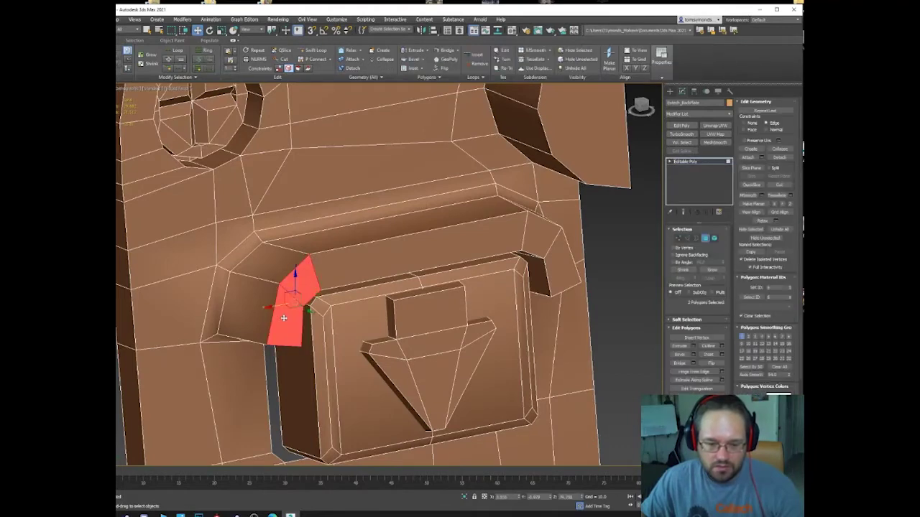
pyautogui.keyDown('ctrl'); pyautogui.click(348, 261); pyautogui.keyUp('ctrl')
pyautogui.keyDown('alt'); pyautogui.moveTo(349, 260); pyautogui.dragTo(316, 250, button='middle'); pyautogui.keyUp('alt')
pyautogui.keyDown('ctrl'); pyautogui.click(577, 286); pyautogui.keyUp('ctrl')
pyautogui.keyDown('ctrl'); pyautogui.click(591, 311); pyautogui.keyUp('ctrl')
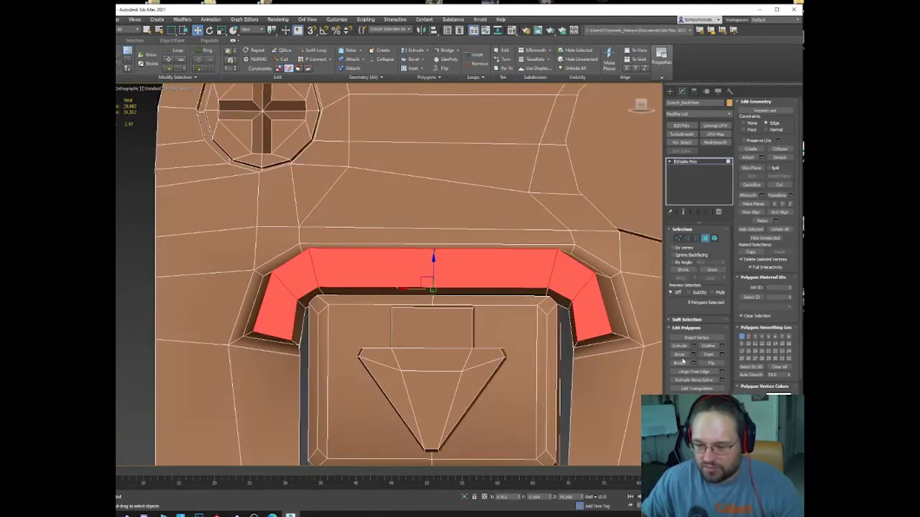
# Bevel the hood's front polygons outward with a height of 0.2 and a slightly inset outline.
pyautogui.click(692, 355)
pyautogui.keyDown('alt'); pyautogui.moveTo(431, 287); pyautogui.dragTo(343, 290, button='middle'); pyautogui.keyUp('alt')
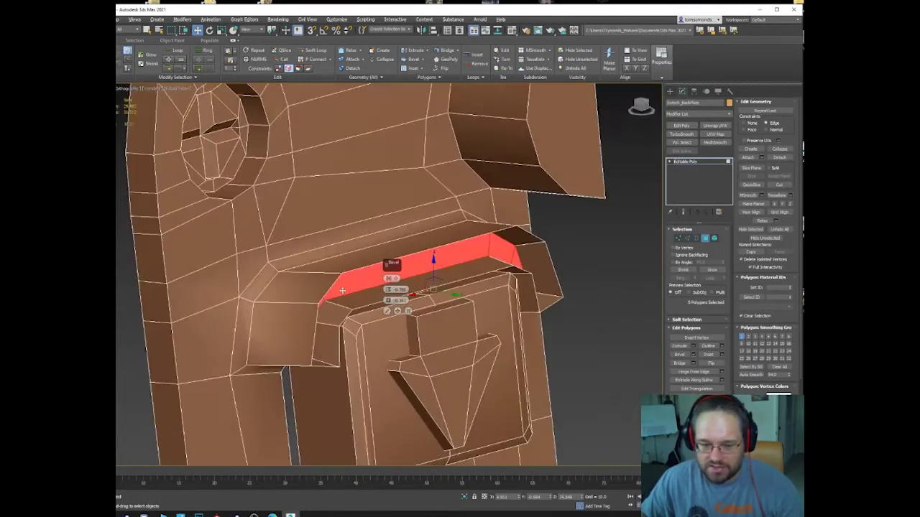
pyautogui.rightClick(388, 291)
pyautogui.moveTo(388, 290); pyautogui.dragTo(389, 286)
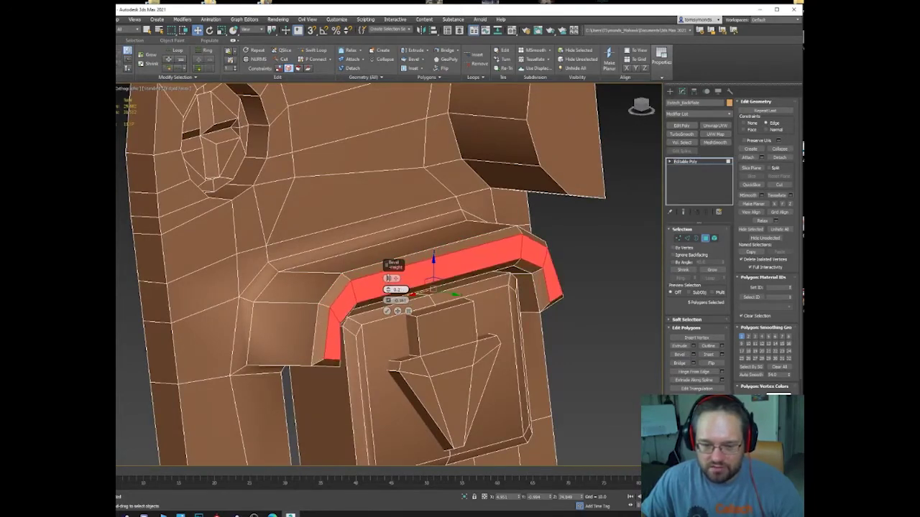
pyautogui.click(387, 310)
# Grow the polygon selection from the bevelled front over the hood's sides and base chamfer, and clear it.
pyautogui.keyDown('alt'); pyautogui.moveTo(387, 311); pyautogui.dragTo(715, 286, button='middle'); pyautogui.keyUp('alt')
pyautogui.click(713, 272)
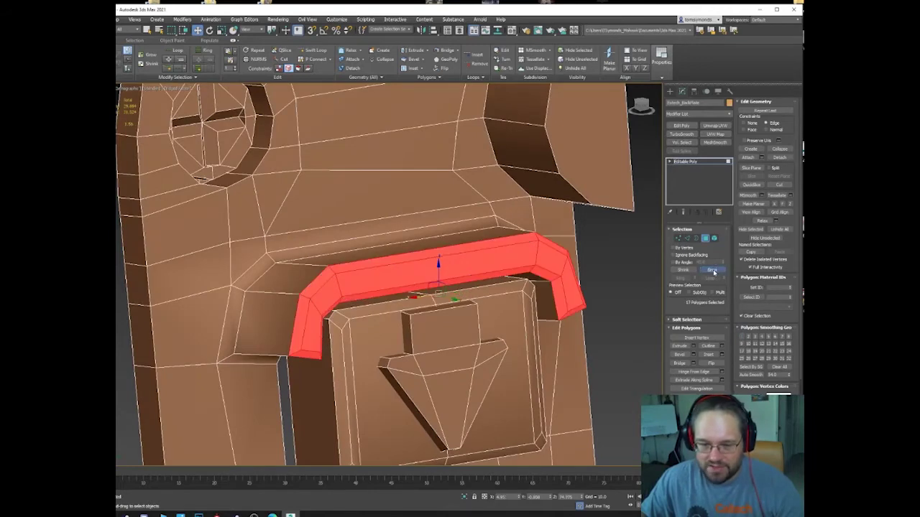
pyautogui.click(713, 271)
pyautogui.click(713, 271)
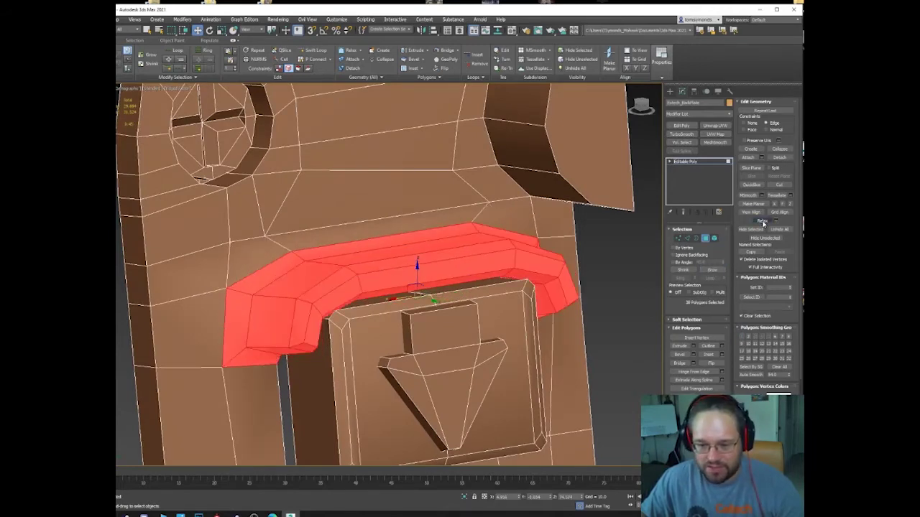
pyautogui.keyDown('alt'); pyautogui.moveTo(500, 265); pyautogui.dragTo(510, 286, button='middle'); pyautogui.keyUp('alt')
pyautogui.scroll(-3, 473, 270)
pyautogui.click(595, 279)
pyautogui.scroll(-5, 595, 278)
pyautogui.keyDown('alt'); pyautogui.moveTo(595, 279); pyautogui.dragTo(560, 269, button='middle'); pyautogui.keyUp('alt')
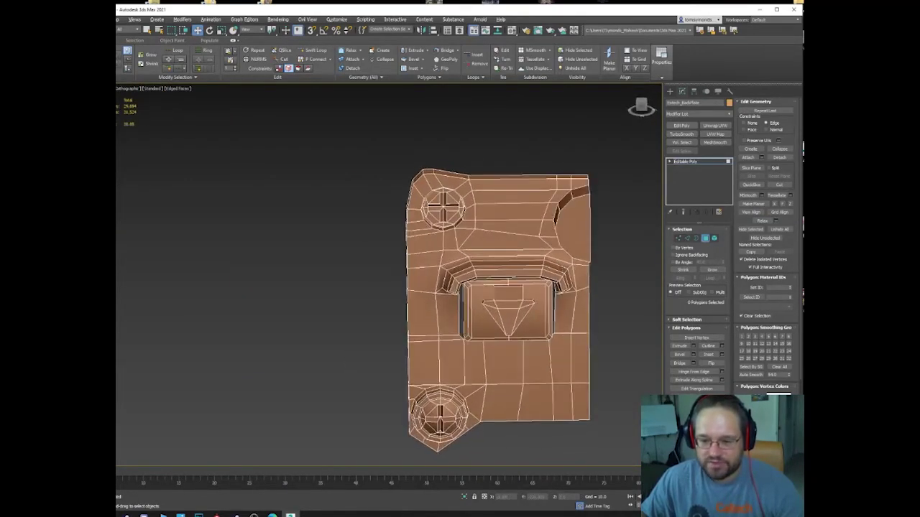
# Select the parallel diagonal edges at the hood's upper-right corner, from the inner underside to the base chamfer.
pyautogui.scroll(3, 560, 268)
pyautogui.press('2')
pyautogui.click(532, 275)
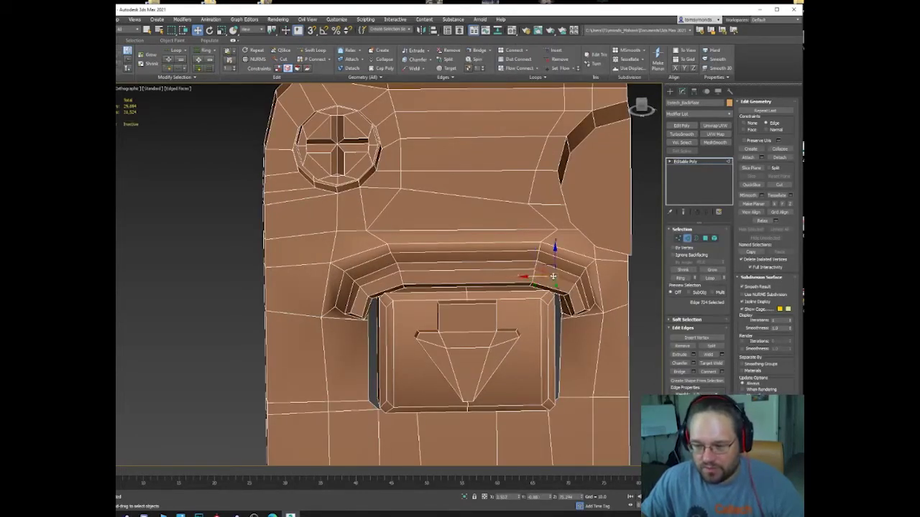
pyautogui.keyDown('ctrl'); pyautogui.click(560, 258); pyautogui.keyUp('ctrl')
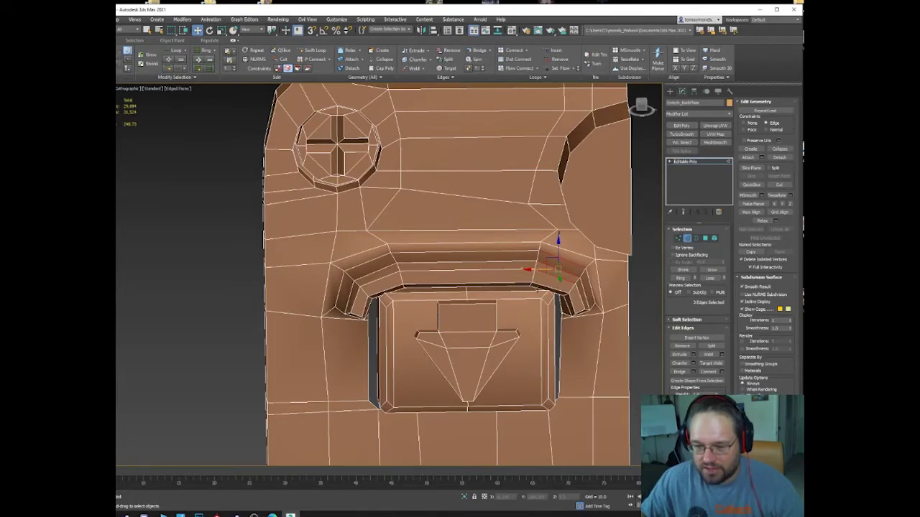
pyautogui.click(554, 293)
pyautogui.moveTo(555, 294)
pyautogui.keyDown('alt'); pyautogui.mouseDown(button='middle')
pyautogui.moveTo(554, 278)
pyautogui.moveTo(558, 288)
pyautogui.mouseUp(button='middle'); pyautogui.keyUp('alt')
pyautogui.scroll(3, 554, 279)
pyautogui.keyDown('ctrl'); pyautogui.click(561, 307); pyautogui.keyUp('ctrl')
pyautogui.keyDown('ctrl'); pyautogui.click(560, 281); pyautogui.keyUp('ctrl')
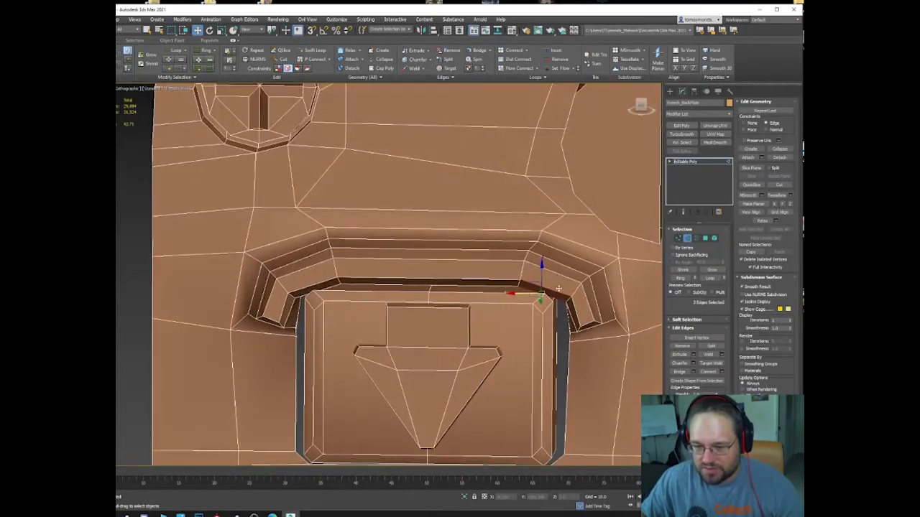
pyautogui.keyDown('ctrl'); pyautogui.click(571, 268); pyautogui.keyUp('ctrl')
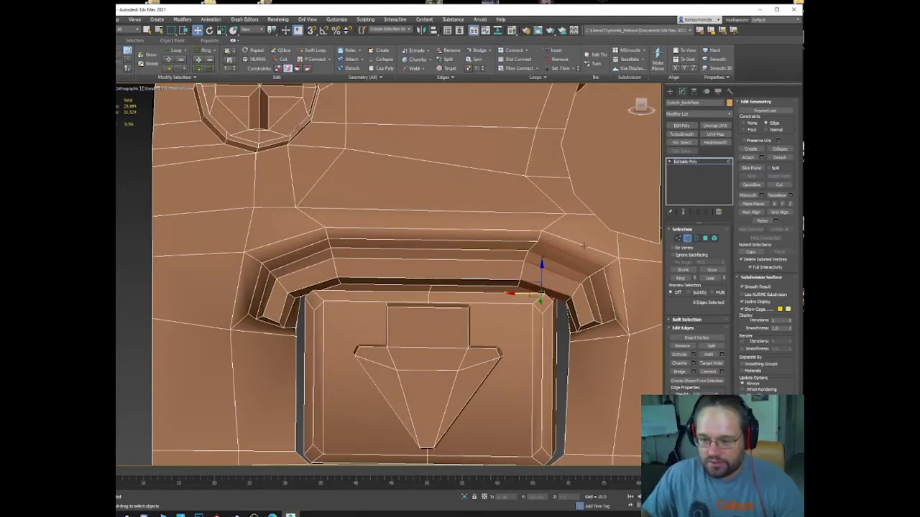
pyautogui.keyDown('ctrl'); pyautogui.click(584, 246); pyautogui.keyUp('ctrl')
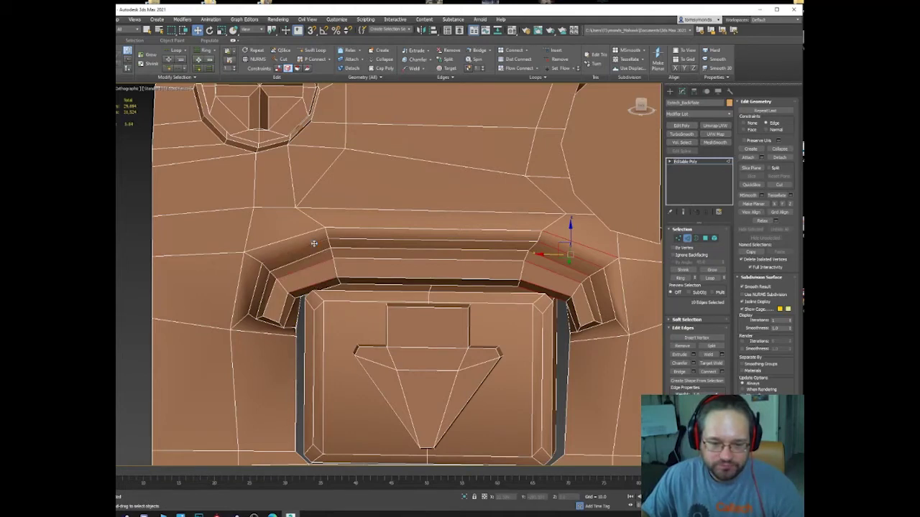
# Add the remaining diagonal edges at the hood's upper-left corner, including those on the inner underside.
pyautogui.keyDown('ctrl'); pyautogui.click(306, 233); pyautogui.keyUp('ctrl')
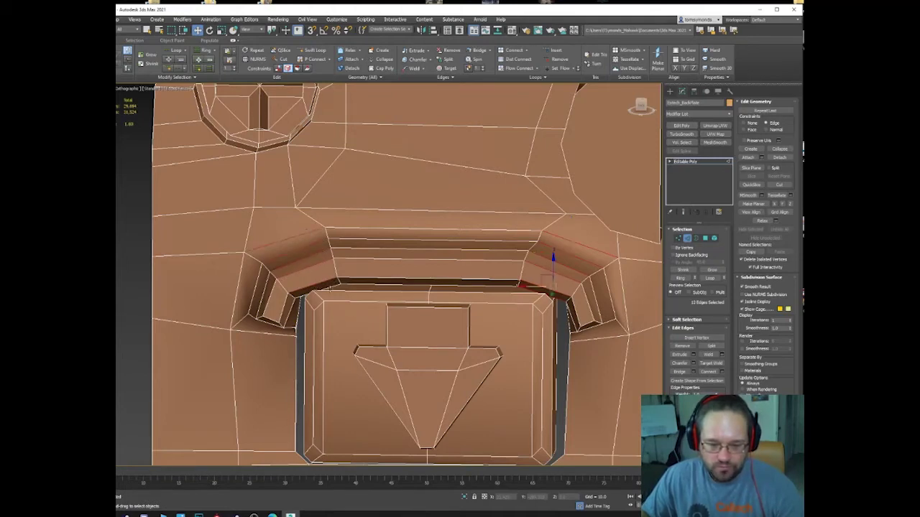
pyautogui.keyDown('ctrl'); pyautogui.click(331, 287); pyautogui.keyUp('ctrl')
pyautogui.keyDown('alt'); pyautogui.moveTo(331, 287); pyautogui.dragTo(367, 306, button='middle'); pyautogui.keyUp('alt')
pyautogui.keyDown('ctrl'); pyautogui.click(307, 310); pyautogui.keyUp('ctrl')
pyautogui.keyDown('ctrl'); pyautogui.click(299, 308); pyautogui.keyUp('ctrl')
# Scale the selected diagonal corner edges with the edge constraint so both hood corners become shorter.
pyautogui.press('e')
pyautogui.press('r')
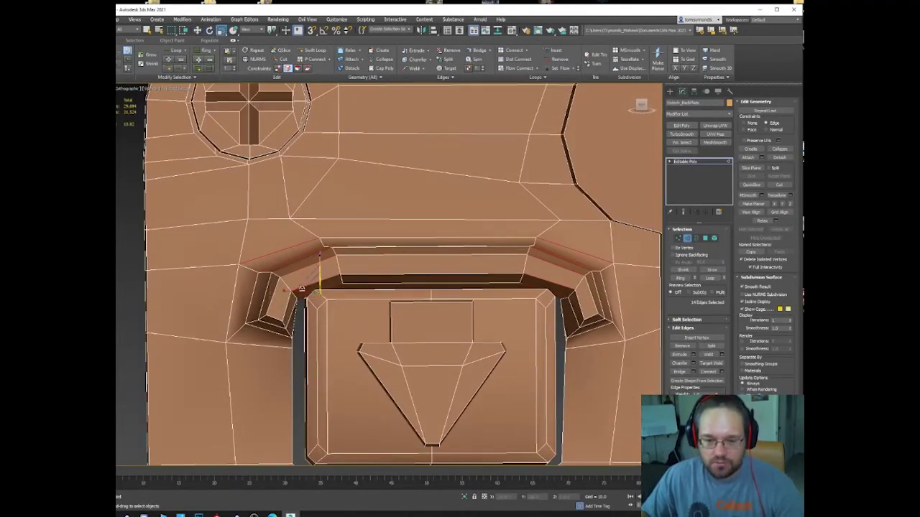
pyautogui.moveTo(311, 283); pyautogui.dragTo(331, 332)
# Convert the corner edge selection to vertices, set constraints to None, and scale the vertices slightly along the X axis.
pyautogui.hotkey('ctrl', '1')
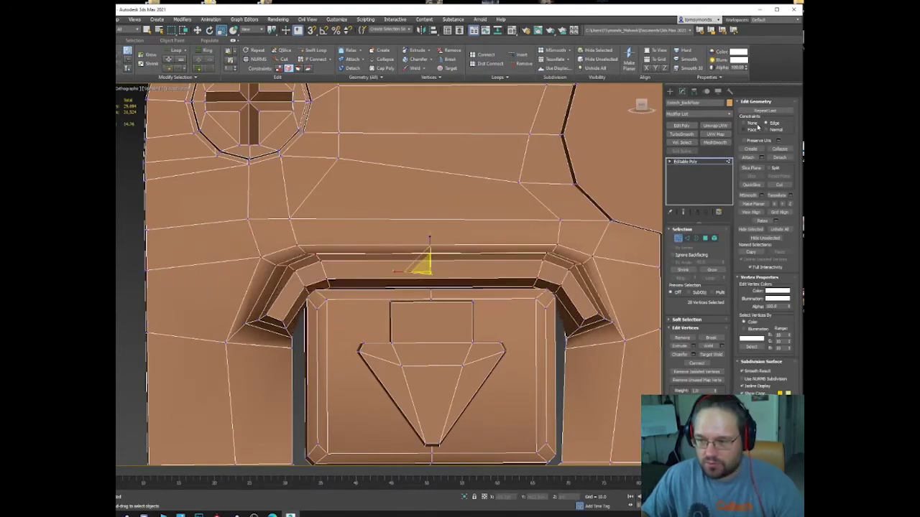
pyautogui.moveTo(397, 272); pyautogui.dragTo(393, 272)
pyautogui.keyDown('alt'); pyautogui.moveTo(390, 283); pyautogui.dragTo(391, 309, button='middle'); pyautogui.keyUp('alt')
pyautogui.scroll(-5, 394, 285)
pyautogui.scroll(5, 391, 309)
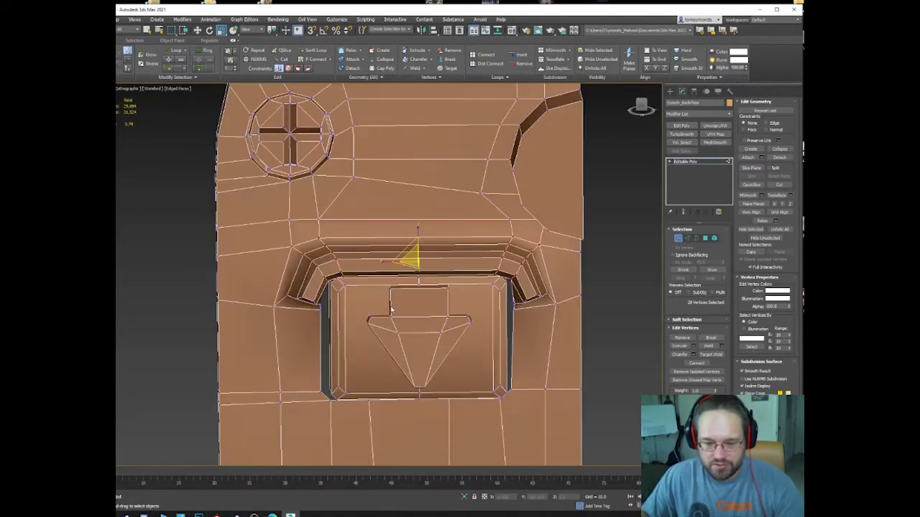
# Clear the vertex selection and save the scene as the next numbered eotech version.
pyautogui.press('5')
pyautogui.press('4')
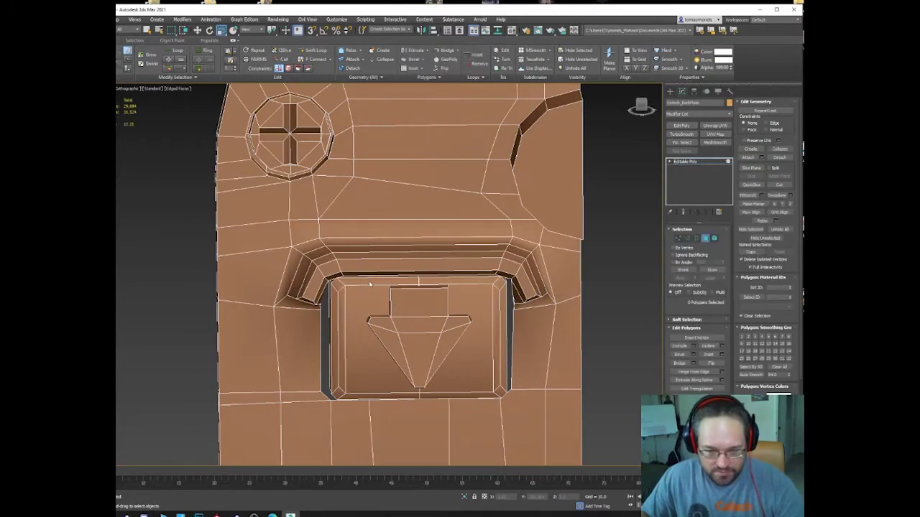
pyautogui.scroll(-4, 559, 249)
pyautogui.keyDown('alt'); pyautogui.moveTo(456, 263); pyautogui.dragTo(440, 272, button='middle'); pyautogui.keyUp('alt')
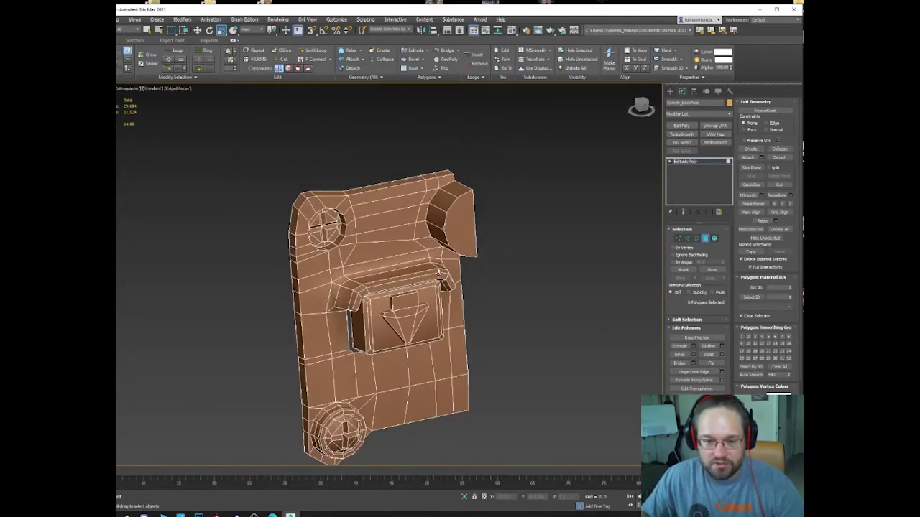
pyautogui.click(63, 19)
pyautogui.click(118, 84)
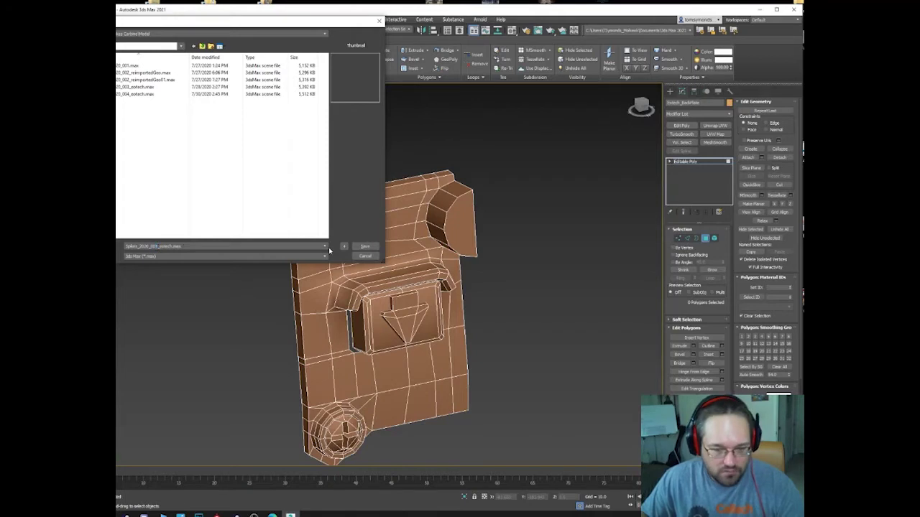
pyautogui.click(361, 247)
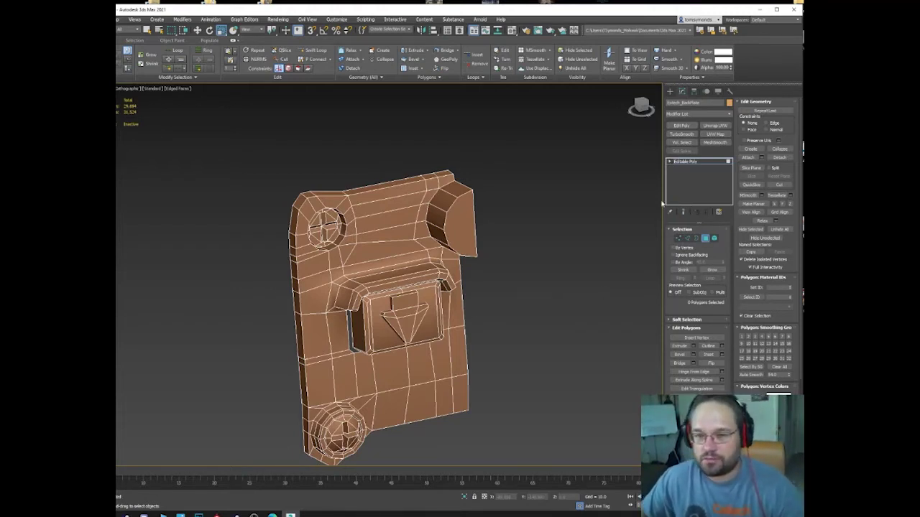
# Shift the vertex near the backplate's upper-right notch slightly left along the X axis.
pyautogui.keyDown('alt'); pyautogui.moveTo(479, 206); pyautogui.dragTo(413, 201, button='middle'); pyautogui.keyUp('alt')
pyautogui.scroll(2, 432, 204)
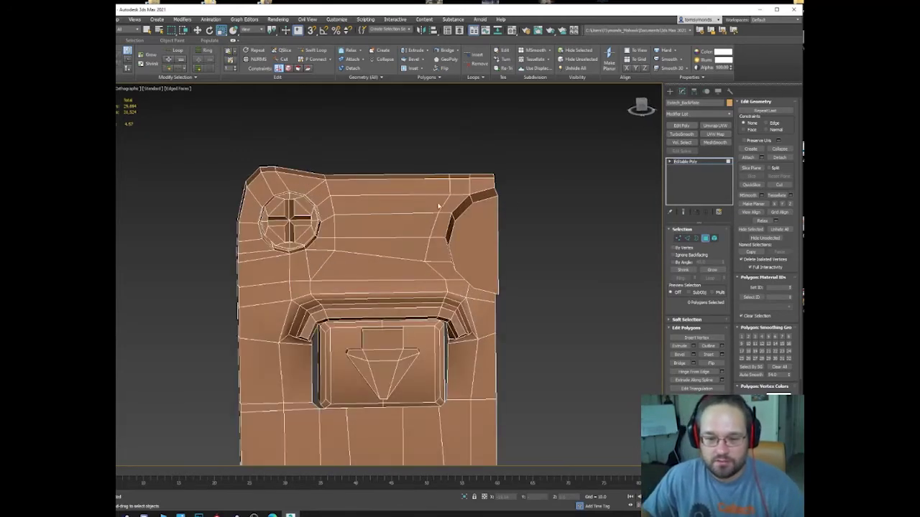
pyautogui.press('1')
pyautogui.click(442, 194)
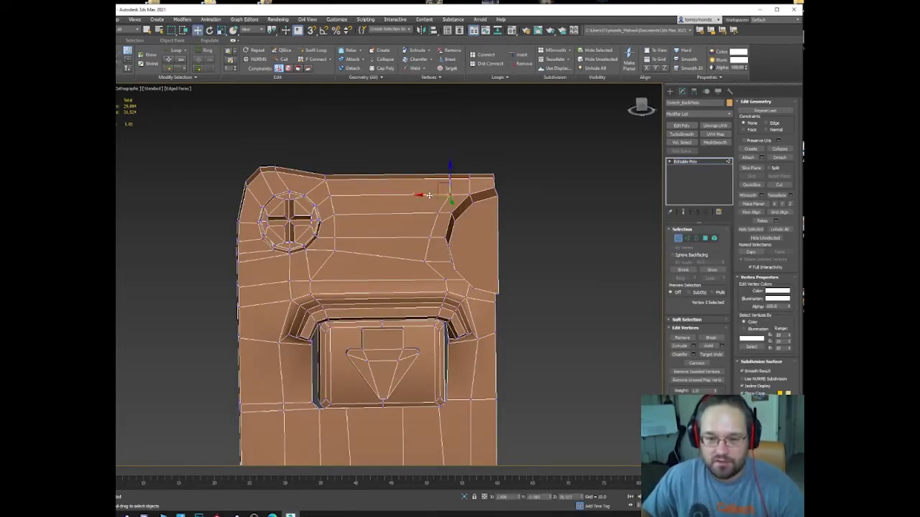
pyautogui.moveTo(429, 195); pyautogui.dragTo(424, 195)
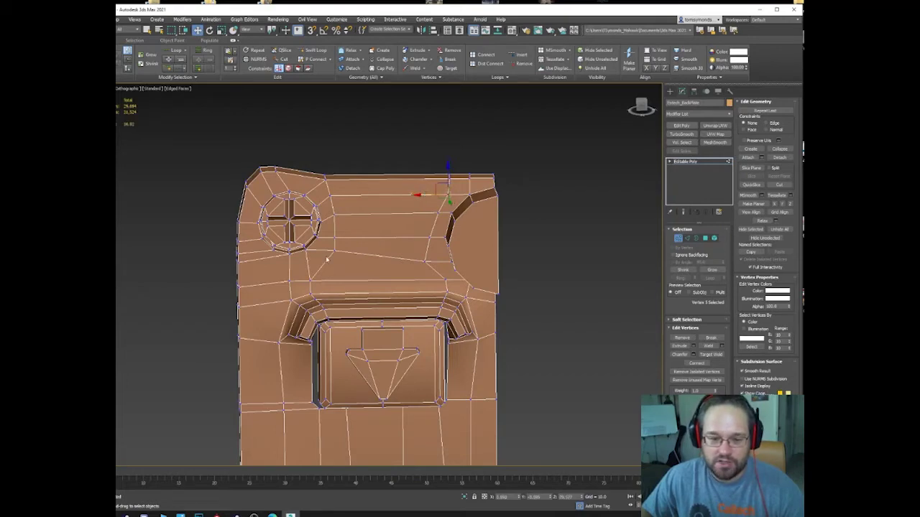
# Examine the reshaped hood and the surrounding backplate mesh from several angles with nothing selected.
pyautogui.click(335, 253)
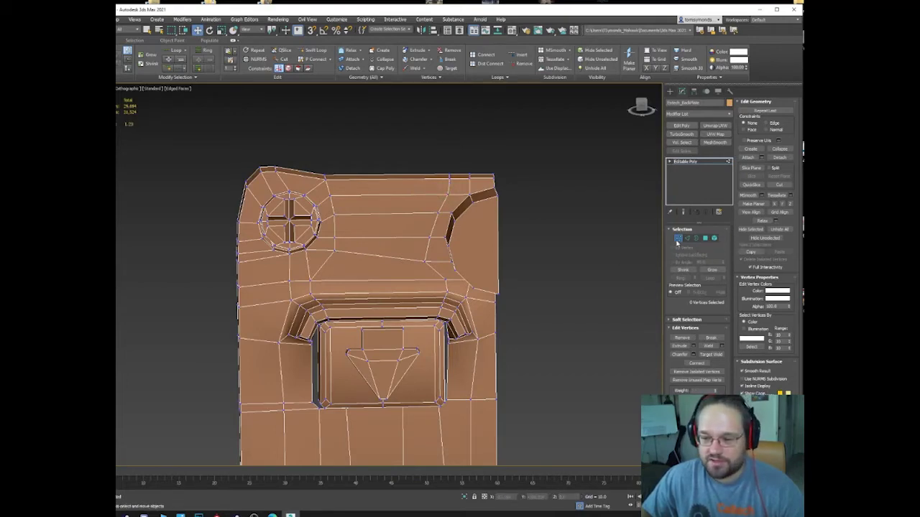
pyautogui.click(678, 239)
pyautogui.keyDown('alt'); pyautogui.moveTo(411, 301); pyautogui.dragTo(449, 318, button='middle'); pyautogui.keyUp('alt')
pyautogui.moveTo(288, 342); pyautogui.dragTo(320, 249, button='middle')
pyautogui.scroll(3, 320, 249)
pyautogui.press('1')
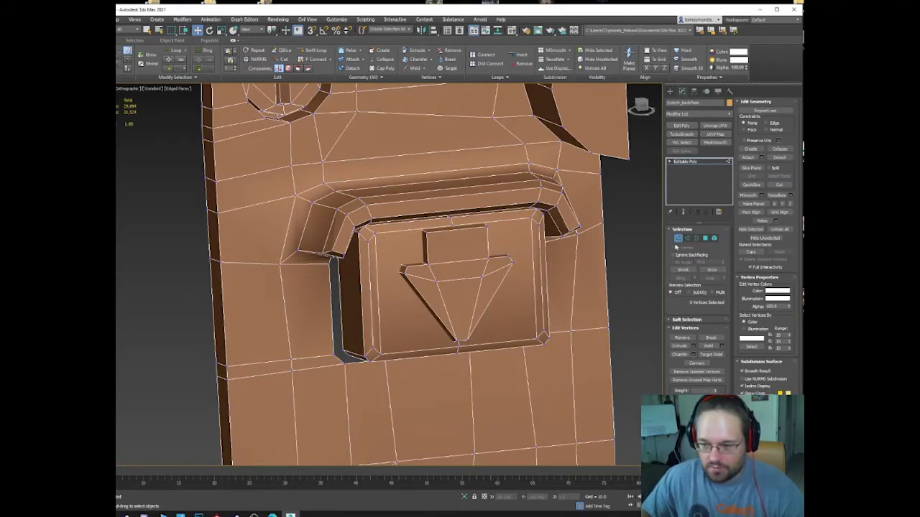
pyautogui.click(678, 238)
pyautogui.keyDown('alt'); pyautogui.moveTo(273, 306); pyautogui.dragTo(261, 292, button='middle'); pyautogui.keyUp('alt')
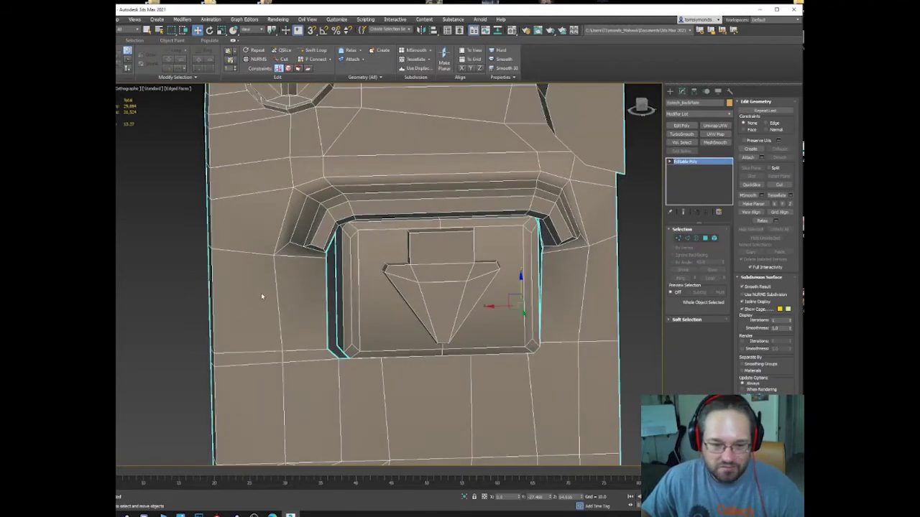
pyautogui.press('1')
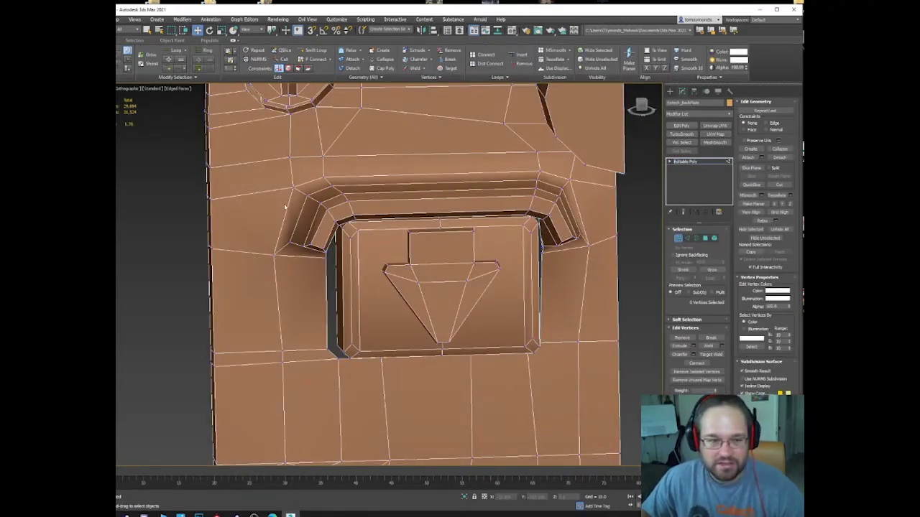
# Leave vertex editing on the backplate and unhide all hidden objects in the scene.
pyautogui.moveTo(495, 223); pyautogui.dragTo(438, 266, button='middle')
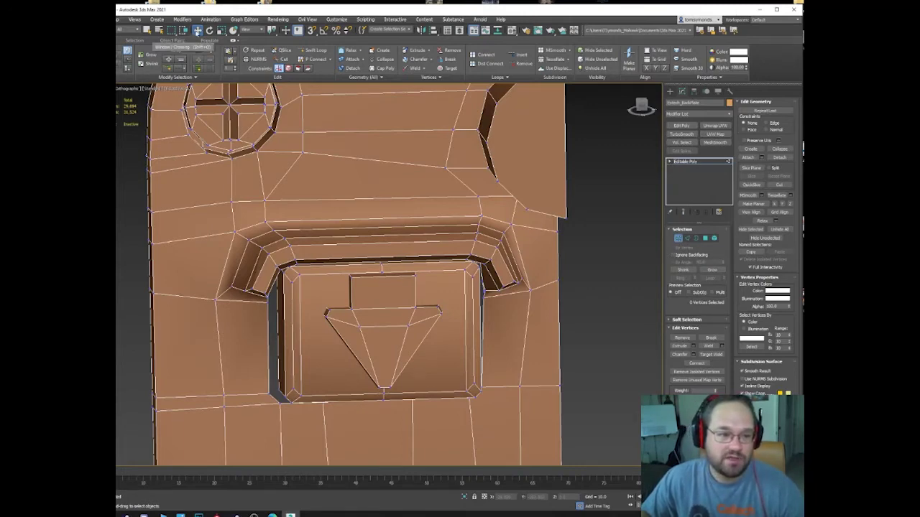
pyautogui.rightClick(544, 222)
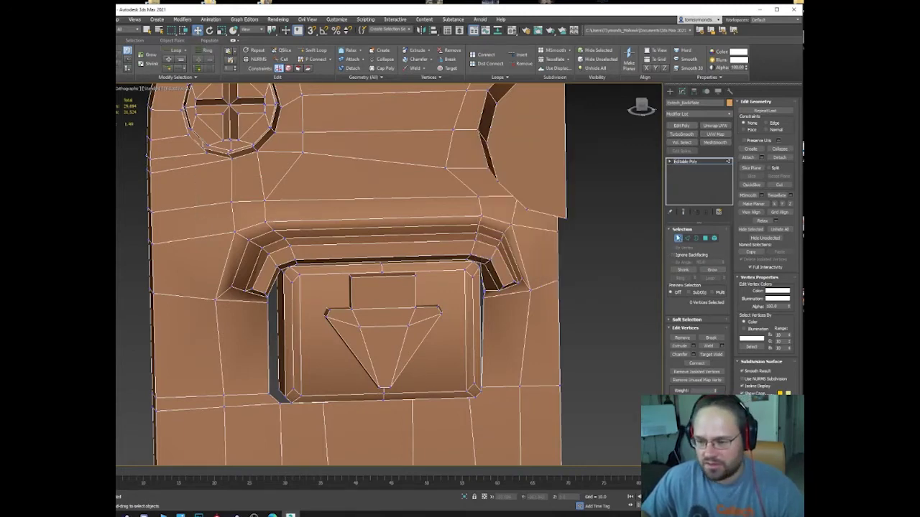
pyautogui.click(678, 239)
pyautogui.scroll(-8, 645, 255)
pyautogui.moveTo(619, 256); pyautogui.dragTo(485, 256, button='middle')
pyautogui.keyDown('alt'); pyautogui.moveTo(444, 248); pyautogui.dragTo(467, 260, button='middle'); pyautogui.keyUp('alt')
pyautogui.rightClick(495, 248)
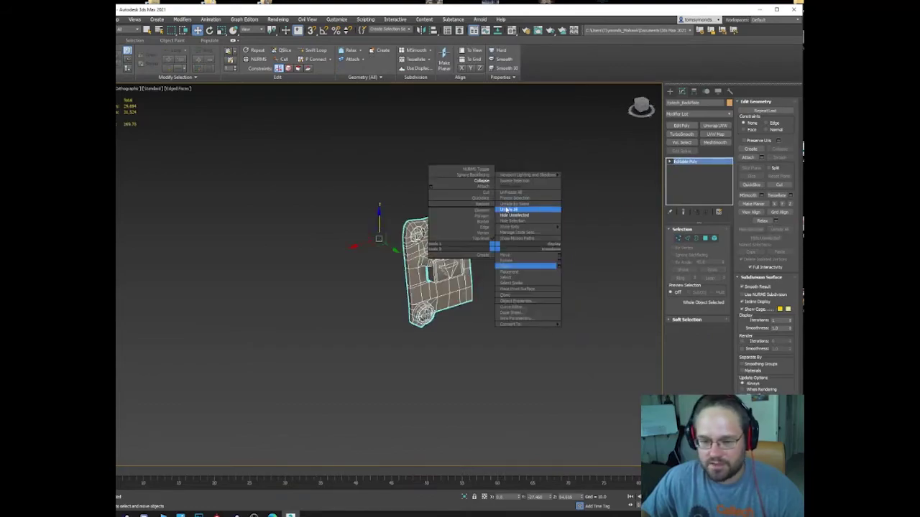
pyautogui.click(506, 210)
# Examine the backplate in place on the sight and the whole rifle from both sides.
pyautogui.moveTo(421, 240)
pyautogui.keyDown('alt'); pyautogui.mouseDown(button='middle')
pyautogui.moveTo(459, 247)
pyautogui.moveTo(421, 235)
pyautogui.mouseUp(button='middle'); pyautogui.keyUp('alt')
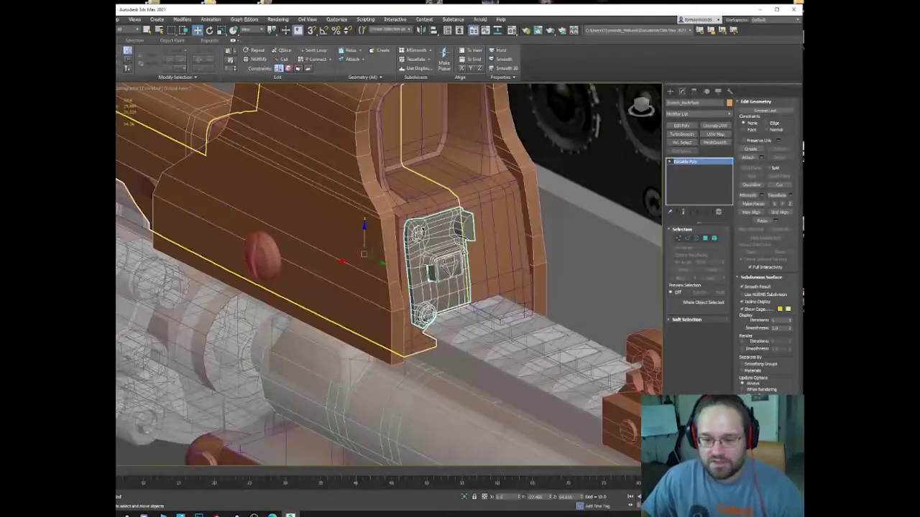
pyautogui.keyDown('alt'); pyautogui.moveTo(471, 305); pyautogui.dragTo(424, 320, button='middle'); pyautogui.keyUp('alt')
pyautogui.scroll(4, 419, 282)
pyautogui.keyDown('alt'); pyautogui.moveTo(470, 191); pyautogui.dragTo(456, 216, button='middle'); pyautogui.keyUp('alt')
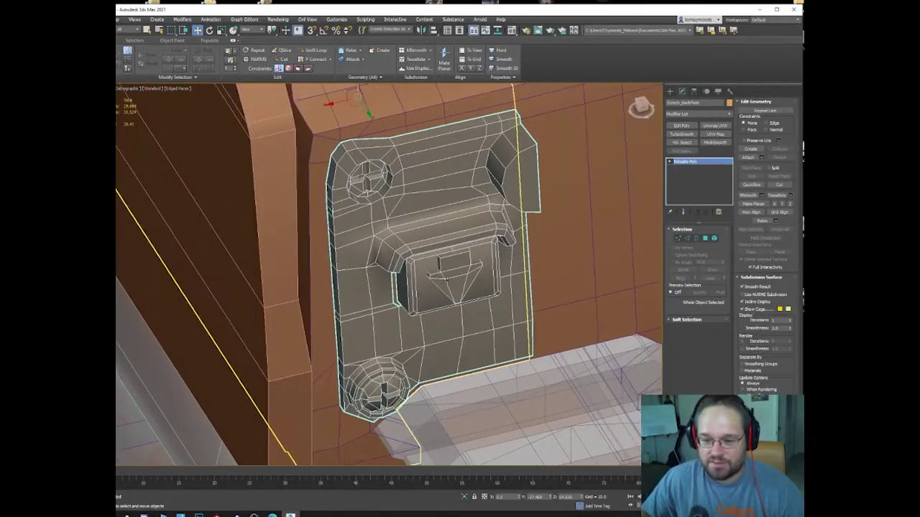
pyautogui.scroll(-8, 442, 286)
pyautogui.keyDown('alt'); pyautogui.moveTo(434, 304); pyautogui.dragTo(379, 235, button='middle'); pyautogui.keyUp('alt')
pyautogui.scroll(-4, 480, 300)
pyautogui.scroll(-3, 480, 300)
pyautogui.scroll(10, 394, 245)
pyautogui.scroll(-10, 423, 221)
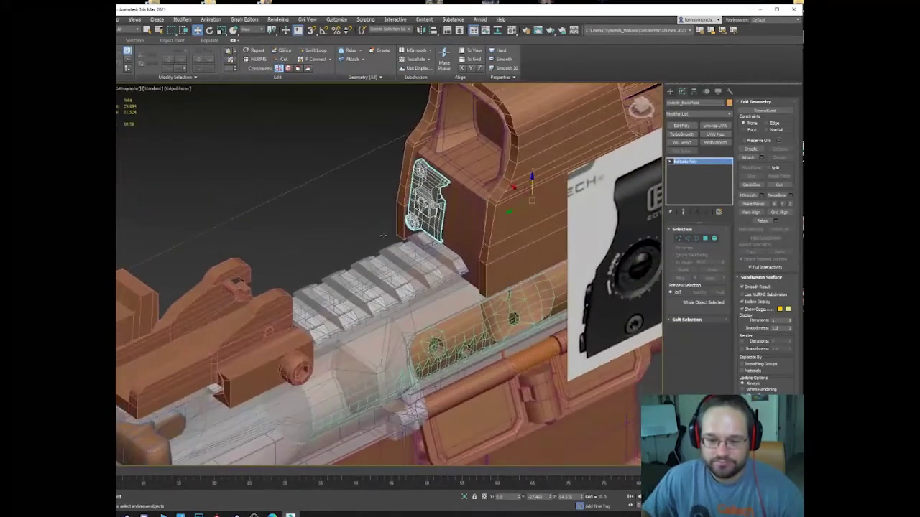
pyautogui.scroll(-5, 377, 252)
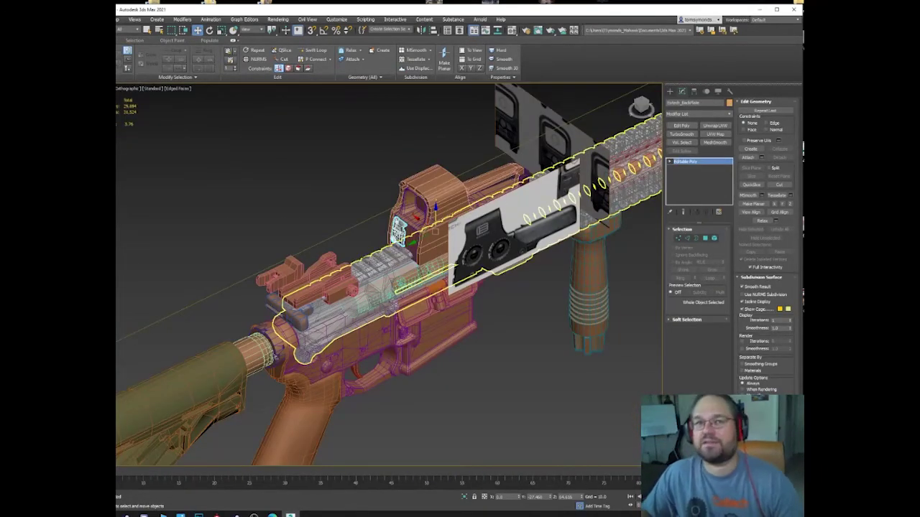
pyautogui.keyDown('alt'); pyautogui.moveTo(434, 230); pyautogui.dragTo(444, 243, button='middle'); pyautogui.keyUp('alt')
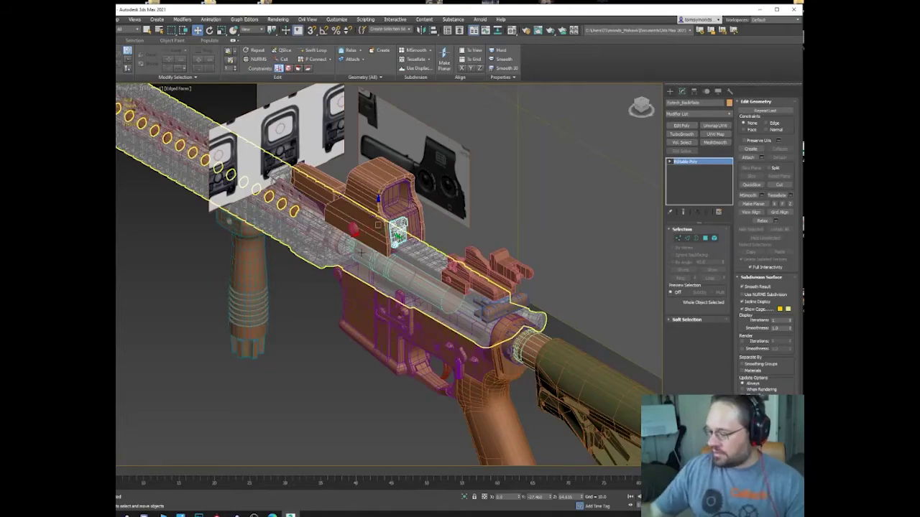
pyautogui.keyDown('alt'); pyautogui.moveTo(362, 253); pyautogui.dragTo(580, 230, button='middle'); pyautogui.keyUp('alt')
# Inspect the upper receiver, lower receiver and sight housing up close, selecting the parts to compare their meshes.
pyautogui.click(412, 285)
pyautogui.keyDown('alt'); pyautogui.moveTo(338, 215); pyautogui.dragTo(452, 319, button='middle'); pyautogui.keyUp('alt')
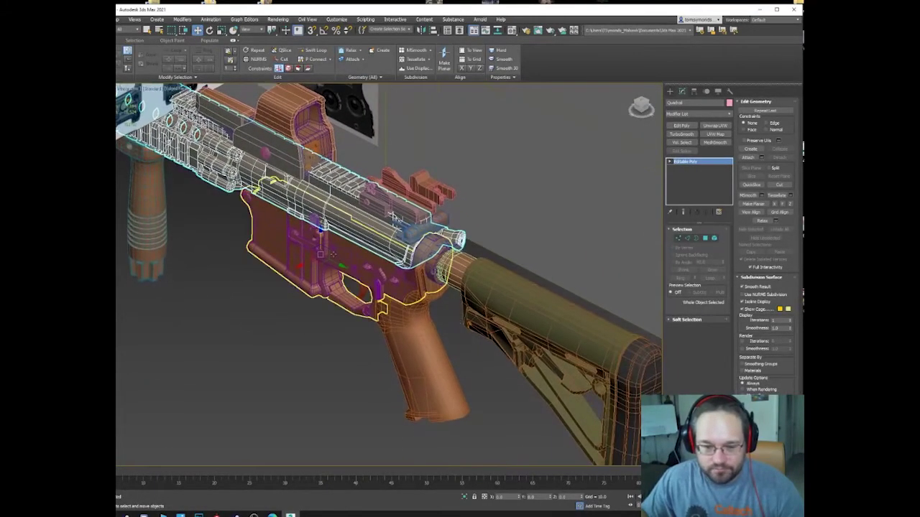
pyautogui.click(327, 256)
pyautogui.moveTo(327, 257)
pyautogui.keyDown('alt'); pyautogui.mouseDown(button='middle')
pyautogui.moveTo(343, 238)
pyautogui.moveTo(367, 265)
pyautogui.moveTo(305, 273)
pyautogui.moveTo(340, 255)
pyautogui.mouseUp(button='middle'); pyautogui.keyUp('alt')
pyautogui.scroll(5, 343, 238)
pyautogui.moveTo(447, 374); pyautogui.dragTo(370, 370, button='middle')
pyautogui.scroll(-3, 371, 364)
pyautogui.keyDown('alt'); pyautogui.moveTo(353, 286); pyautogui.dragTo(393, 338, button='middle'); pyautogui.keyUp('alt')
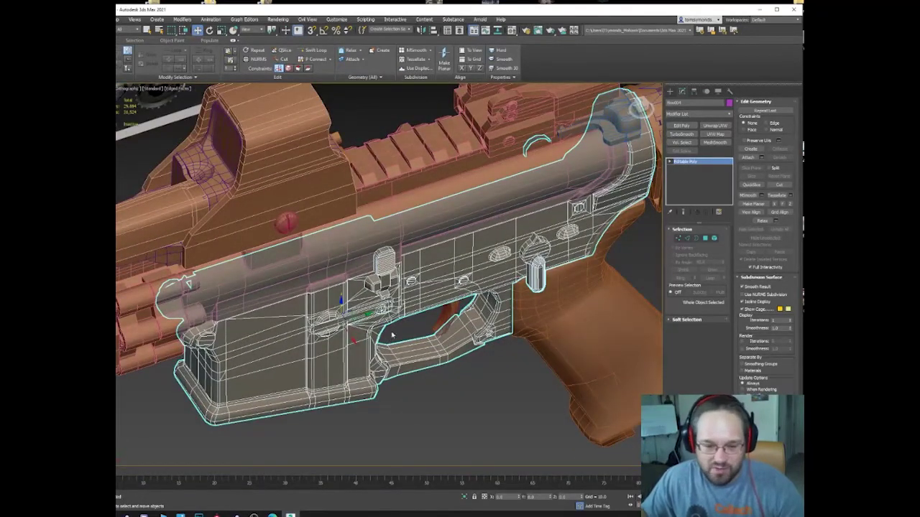
pyautogui.scroll(-2, 374, 294)
pyautogui.moveTo(205, 287); pyautogui.dragTo(431, 268, button='middle')
pyautogui.click(506, 199)
pyautogui.moveTo(497, 199); pyautogui.dragTo(366, 222, button='middle')
pyautogui.scroll(3, 435, 236)
pyautogui.click(425, 214)
pyautogui.keyDown('alt'); pyautogui.moveTo(532, 298); pyautogui.dragTo(473, 351, button='middle'); pyautogui.keyUp('alt')
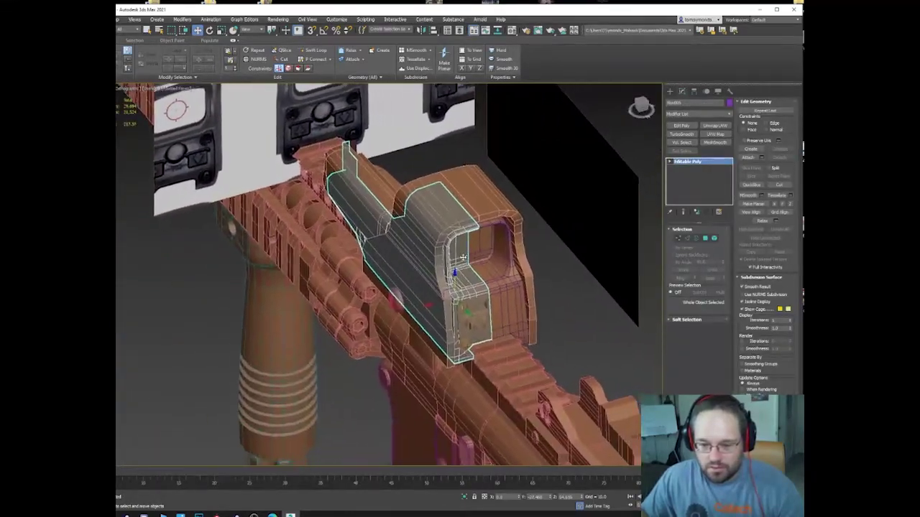
pyautogui.scroll(3, 472, 352)
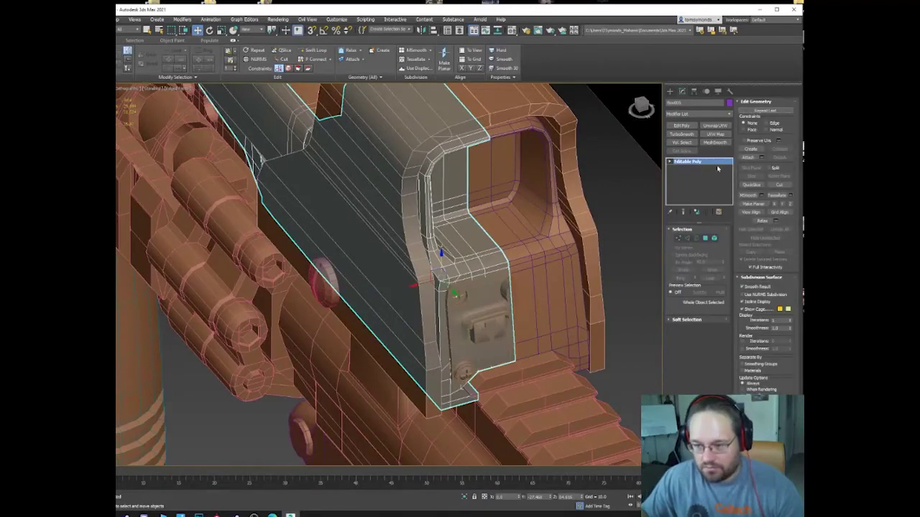
# Select only the backplate on the rear of the sight housing and hide every other object.
pyautogui.press('1')
pyautogui.click(677, 240)
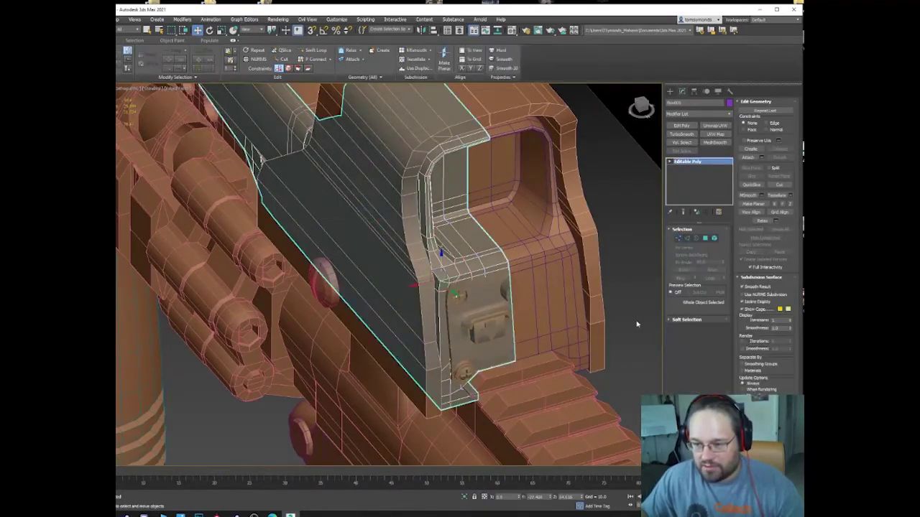
pyautogui.click(637, 322)
pyautogui.click(496, 260)
pyautogui.click(499, 309)
pyautogui.rightClick(493, 301)
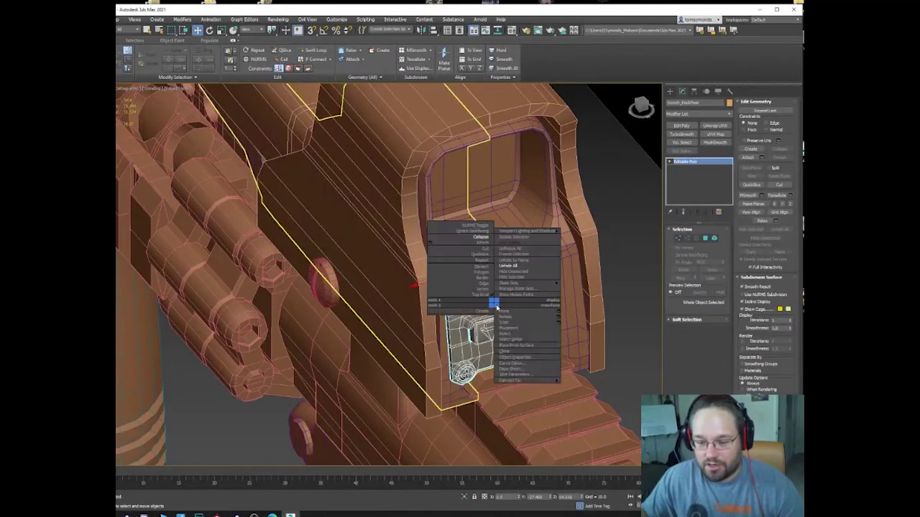
pyautogui.click(524, 270)
# Enter vertex editing on the backplate, unhide all of its vertices, and region-select around the upper-left screw.
pyautogui.scroll(3, 493, 322)
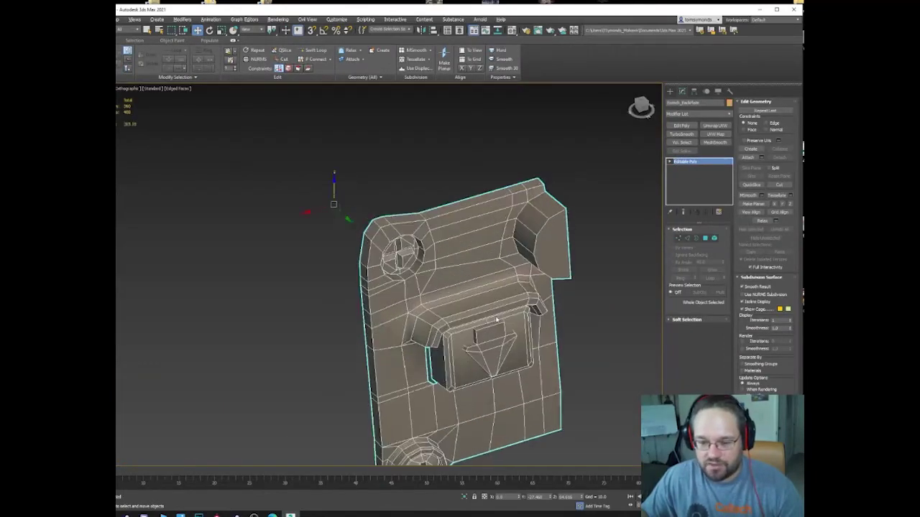
pyautogui.keyDown('alt'); pyautogui.moveTo(495, 320); pyautogui.dragTo(507, 302, button='middle'); pyautogui.keyUp('alt')
pyautogui.press('1')
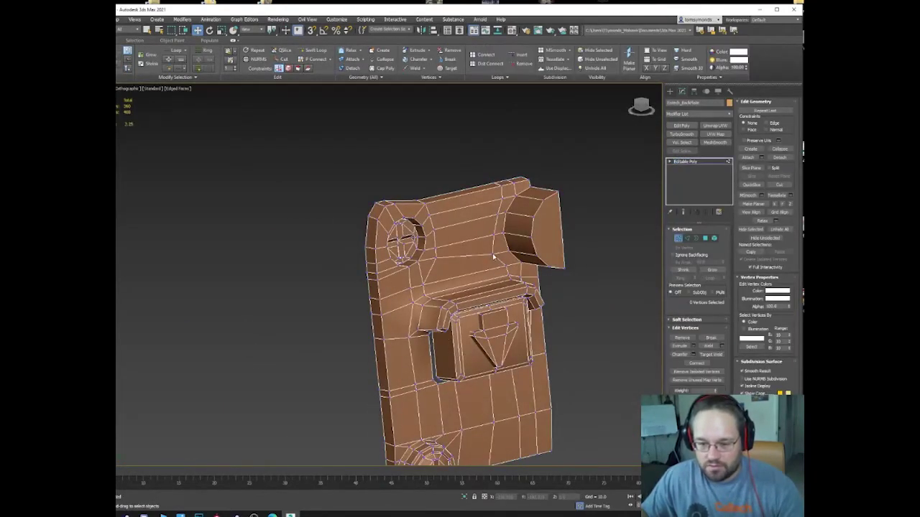
pyautogui.rightClick(475, 266)
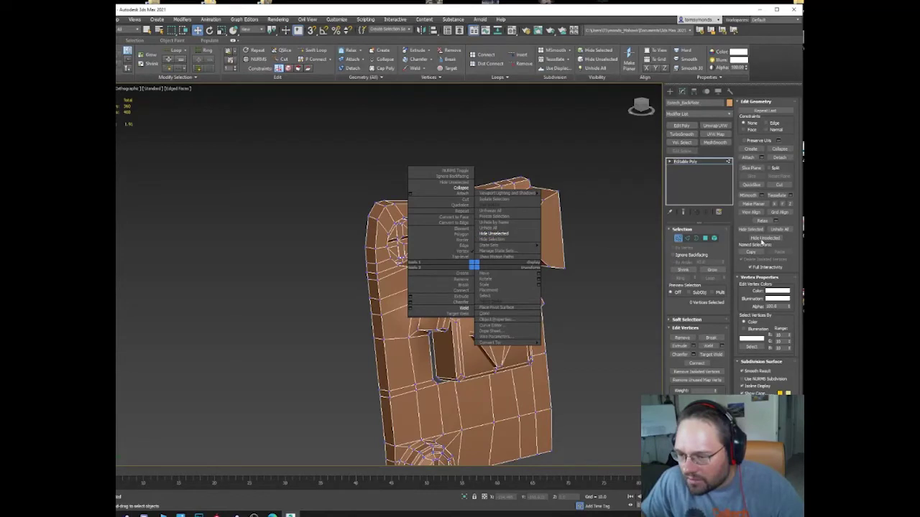
pyautogui.click(781, 230)
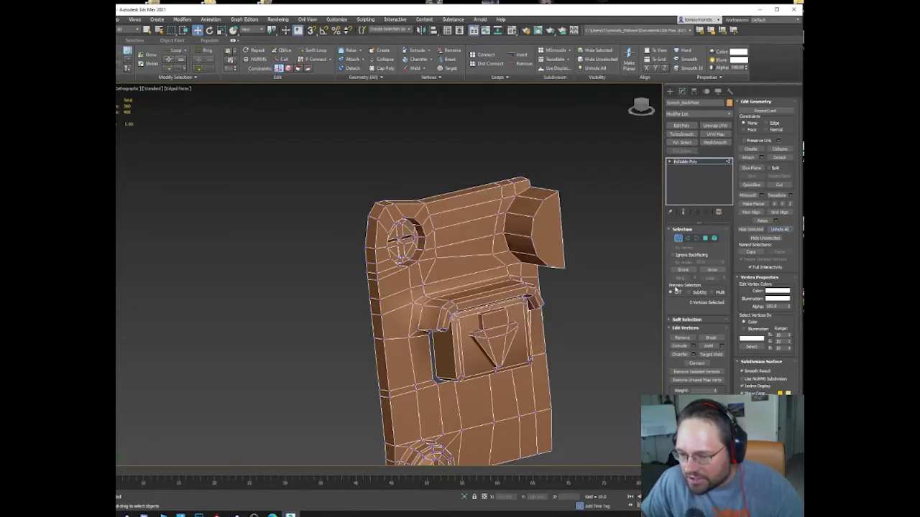
pyautogui.click(683, 320)
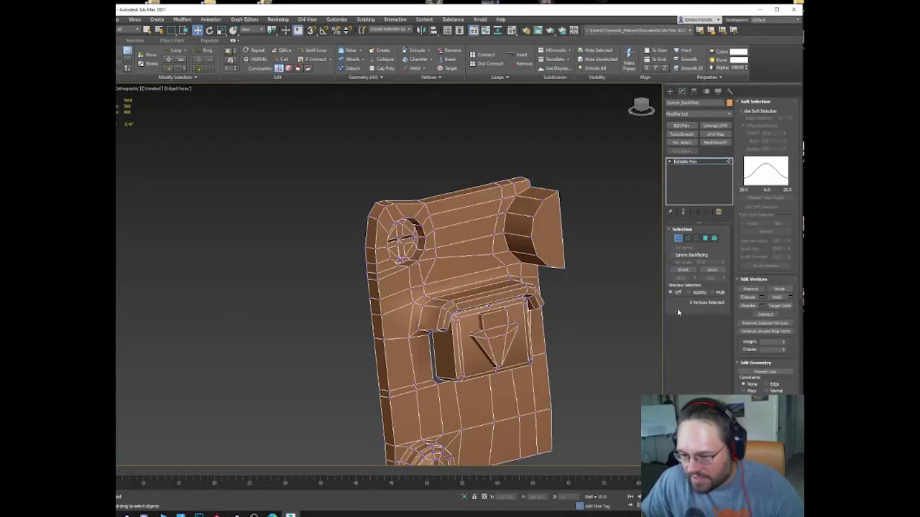
pyautogui.click(751, 102)
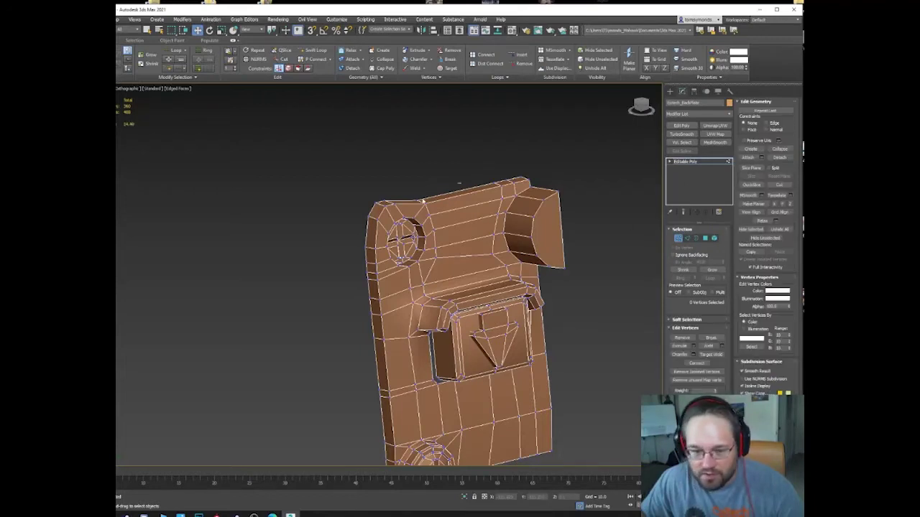
pyautogui.moveTo(460, 183); pyautogui.dragTo(357, 279)
pyautogui.click(416, 209)
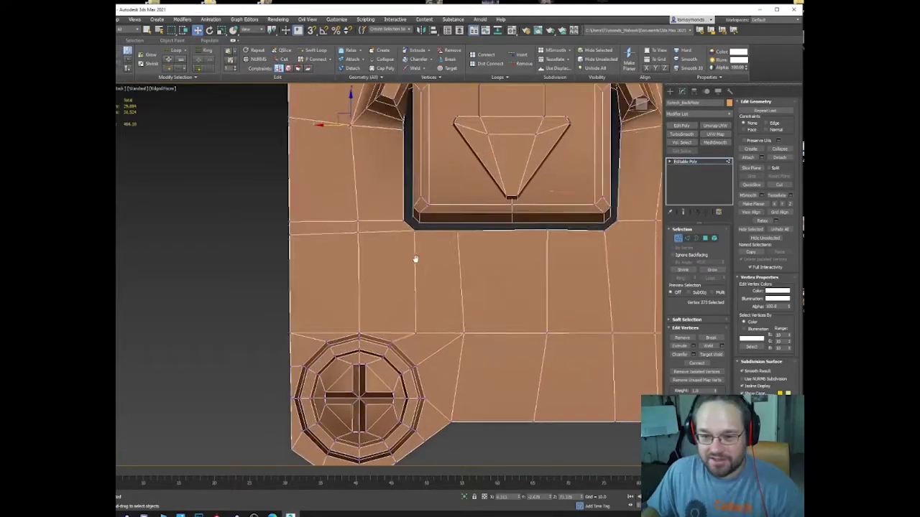
# Move the vertex at the inner corner of the hood's left arm slightly along the X axis toward the button.
pyautogui.moveTo(413, 258); pyautogui.dragTo(353, 331, button='middle')
pyautogui.scroll(4, 353, 194)
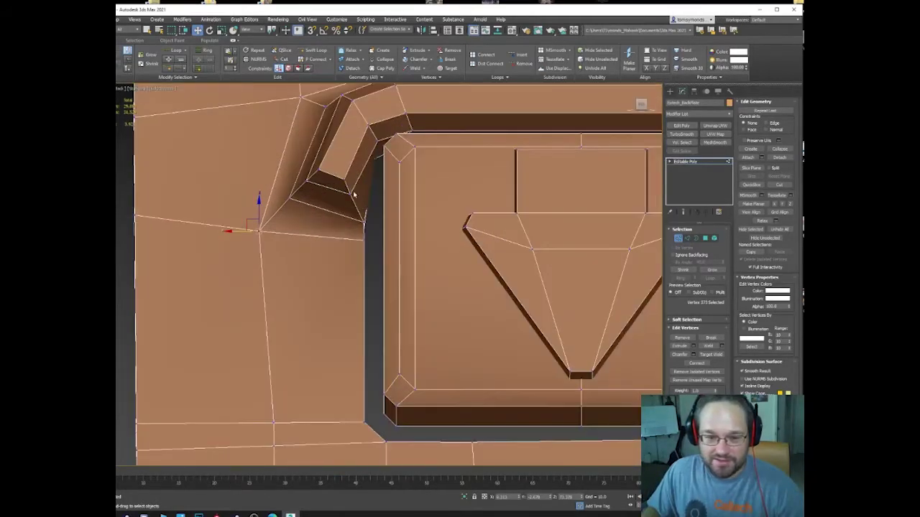
pyautogui.click(372, 159)
pyautogui.moveTo(379, 146); pyautogui.dragTo(387, 146)
# Target-weld the stray vertex at the lower tip of the hood's left arm to its neighbour, and turn on see-through display.
pyautogui.click(363, 216)
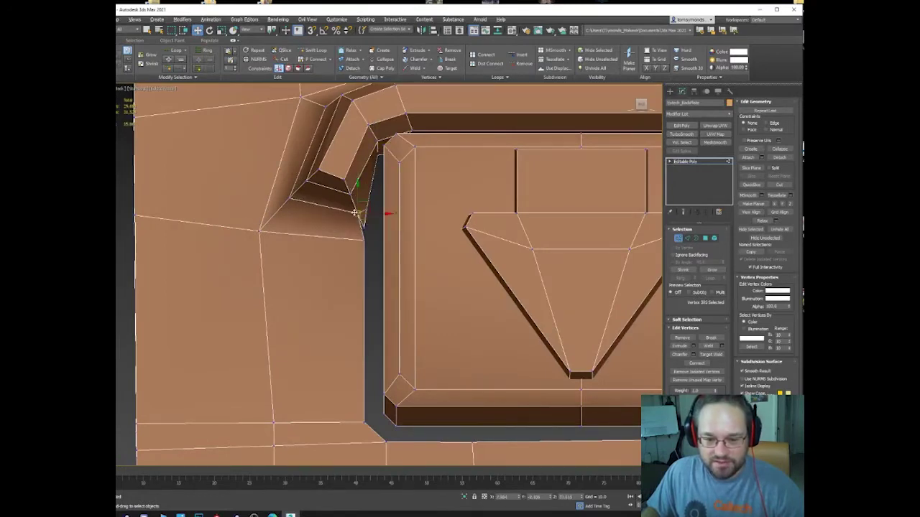
pyautogui.keyDown('alt'); pyautogui.moveTo(359, 205); pyautogui.dragTo(359, 216, button='middle'); pyautogui.keyUp('alt')
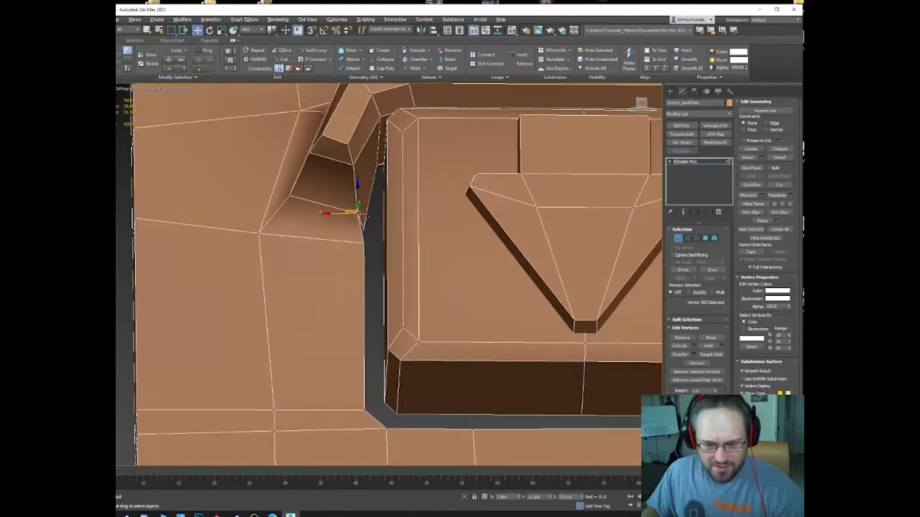
pyautogui.rightClick(369, 230)
pyautogui.click(361, 227)
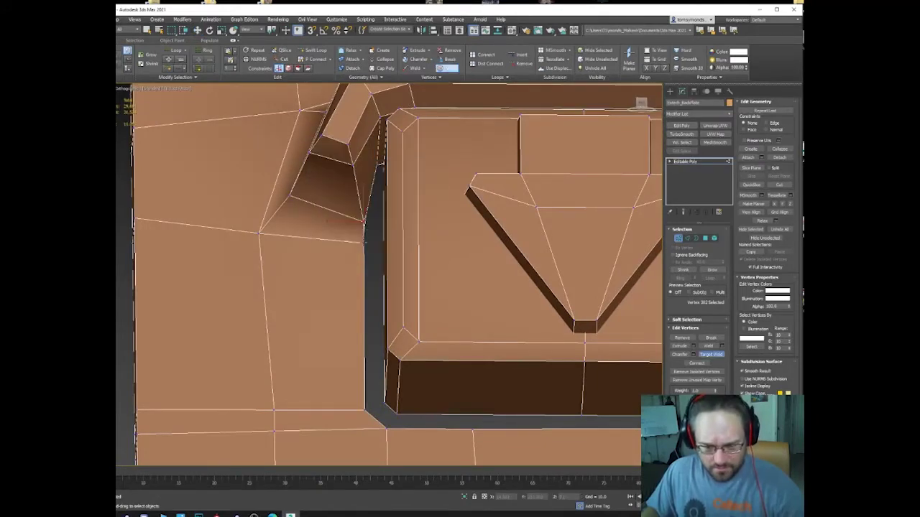
pyautogui.press('w')
pyautogui.click(364, 242)
pyautogui.click(364, 221)
pyautogui.keyDown('alt'); pyautogui.moveTo(364, 222); pyautogui.dragTo(343, 241, button='middle'); pyautogui.keyUp('alt')
pyautogui.hotkey('alt', 'x')
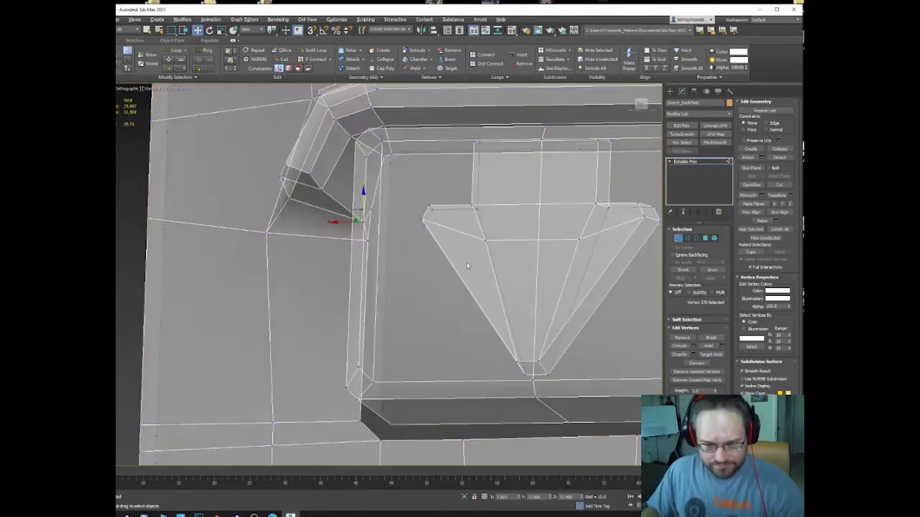
# Target-weld the matching stray vertex at the lower tip of the hood's right arm and clear the selection.
pyautogui.moveTo(467, 265); pyautogui.dragTo(357, 242, button='middle')
pyautogui.keyDown('alt'); pyautogui.moveTo(361, 243); pyautogui.dragTo(487, 280, button='middle'); pyautogui.keyUp('alt')
pyautogui.rightClick(487, 280)
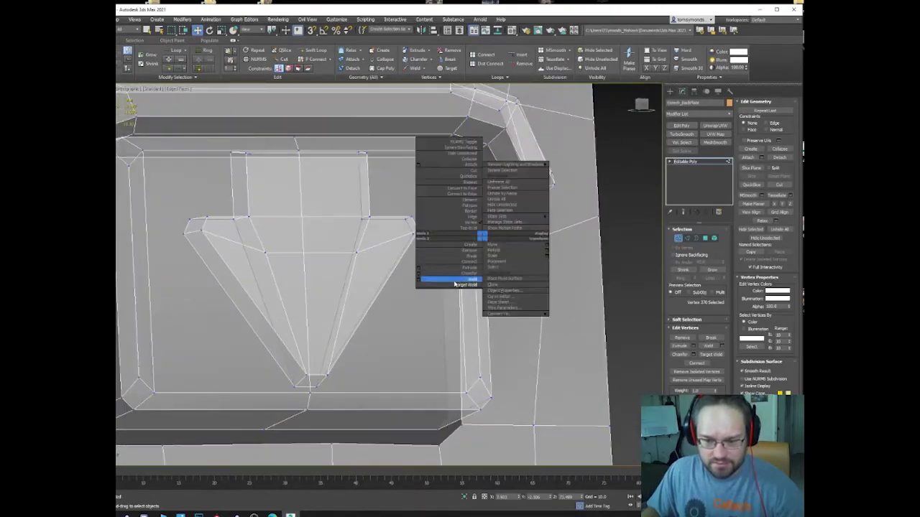
pyautogui.click(449, 274)
pyautogui.click(460, 249)
pyautogui.press('w')
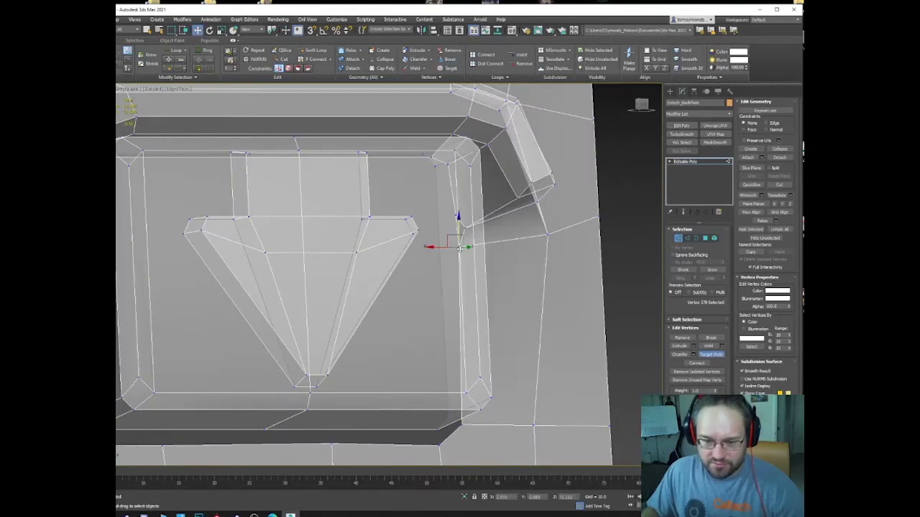
pyautogui.moveTo(460, 248)
pyautogui.keyDown('alt'); pyautogui.mouseDown(button='middle')
pyautogui.moveTo(489, 251)
pyautogui.moveTo(447, 248)
pyautogui.moveTo(447, 255)
pyautogui.mouseUp(button='middle'); pyautogui.keyUp('alt')
pyautogui.click(601, 145)
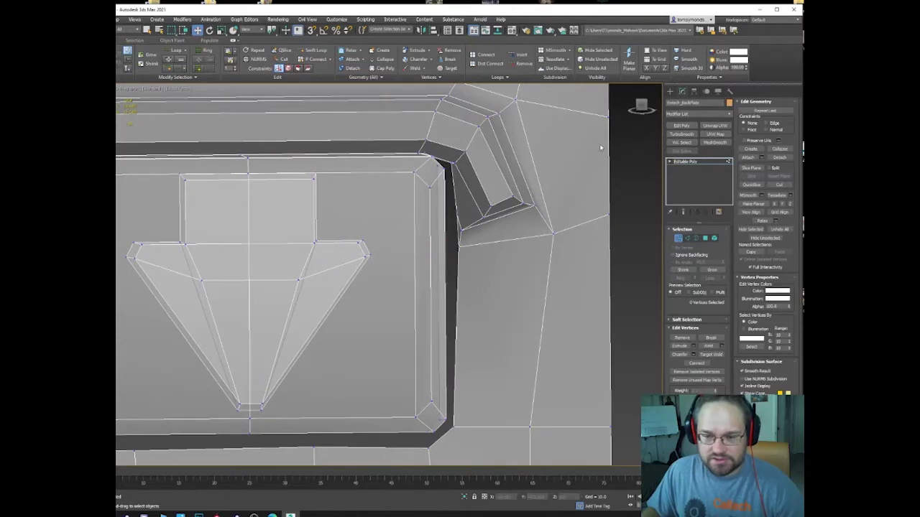
# Select the button and its raised arrow as elements and move them slightly down along the Z axis.
pyautogui.click(641, 105)
pyautogui.scroll(-2, 553, 247)
pyautogui.moveTo(391, 163); pyautogui.dragTo(425, 291, button='middle')
pyautogui.keyDown('alt'); pyautogui.moveTo(366, 212); pyautogui.dragTo(368, 222, button='middle'); pyautogui.keyUp('alt')
pyautogui.scroll(2, 299, 164)
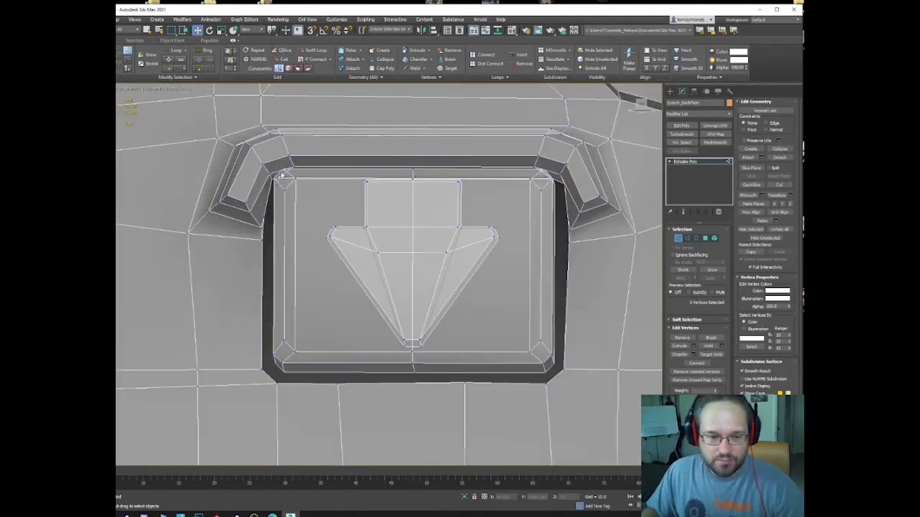
pyautogui.press('5')
pyautogui.click(391, 219)
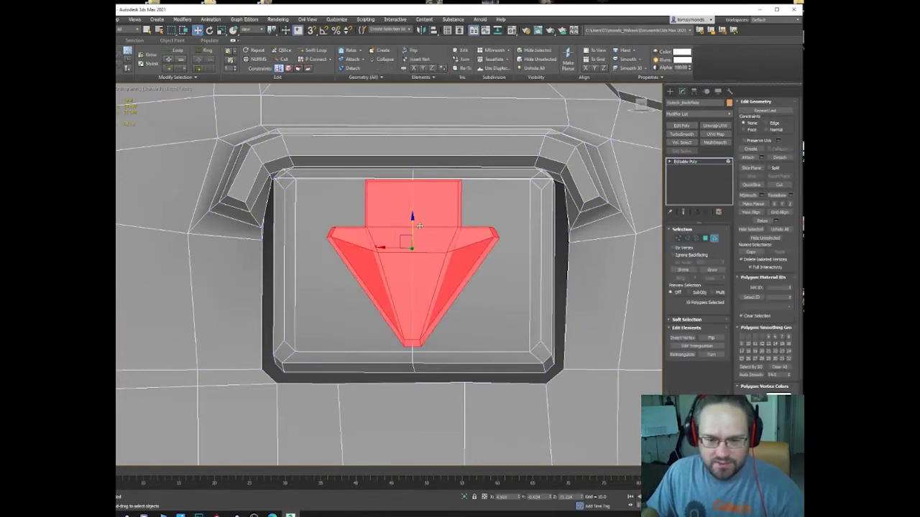
pyautogui.moveTo(414, 238); pyautogui.dragTo(413, 249)
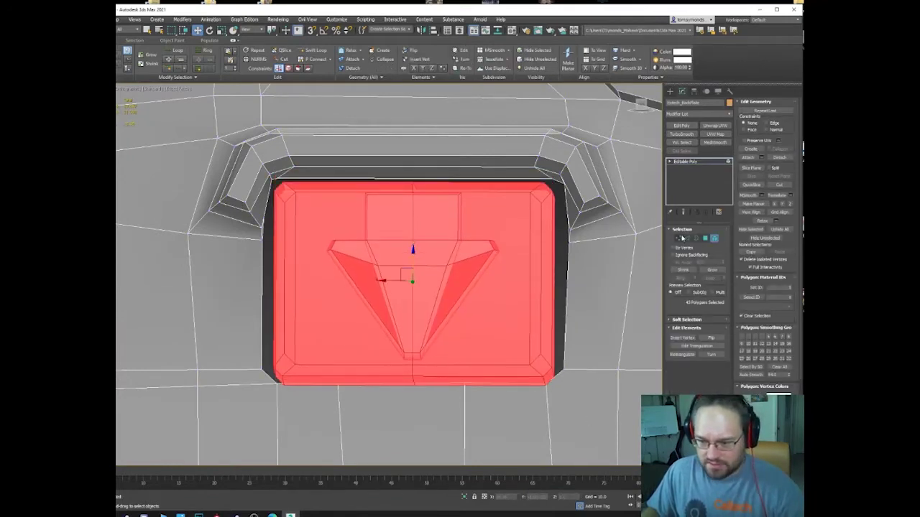
# Convert the element selection to vertices, keep only the button's lower ones, and raise them slightly along the Z axis.
pyautogui.keyDown('ctrl'); pyautogui.click(678, 238); pyautogui.keyUp('ctrl')
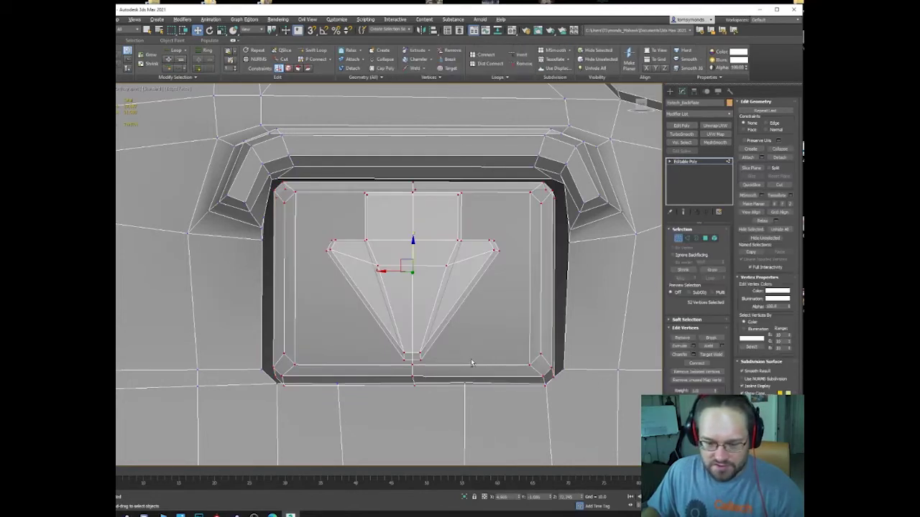
pyautogui.keyDown('alt'); pyautogui.moveTo(380, 258); pyautogui.dragTo(257, 309); pyautogui.keyUp('alt')
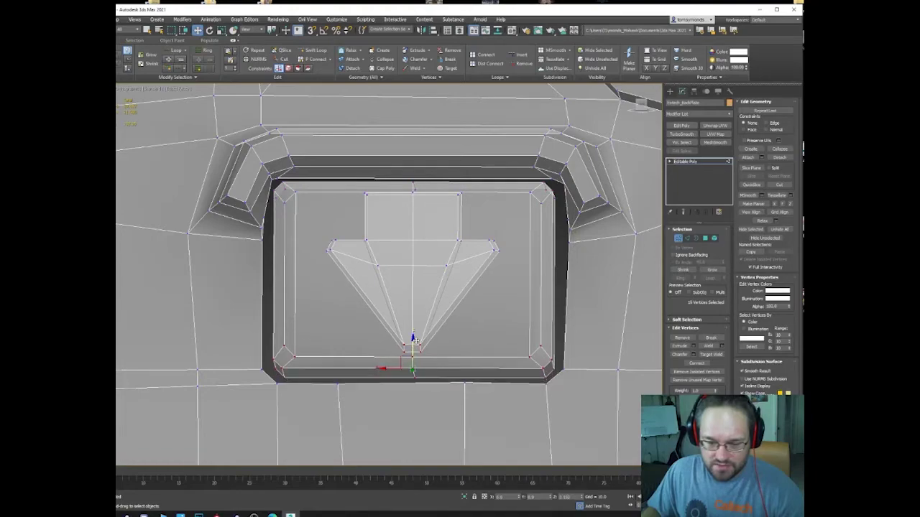
pyautogui.moveTo(413, 348)
pyautogui.keyDown('alt'); pyautogui.mouseDown(button='middle')
pyautogui.moveTo(489, 340)
pyautogui.moveTo(424, 348)
pyautogui.moveTo(411, 338)
pyautogui.mouseUp(button='middle'); pyautogui.keyUp('alt')
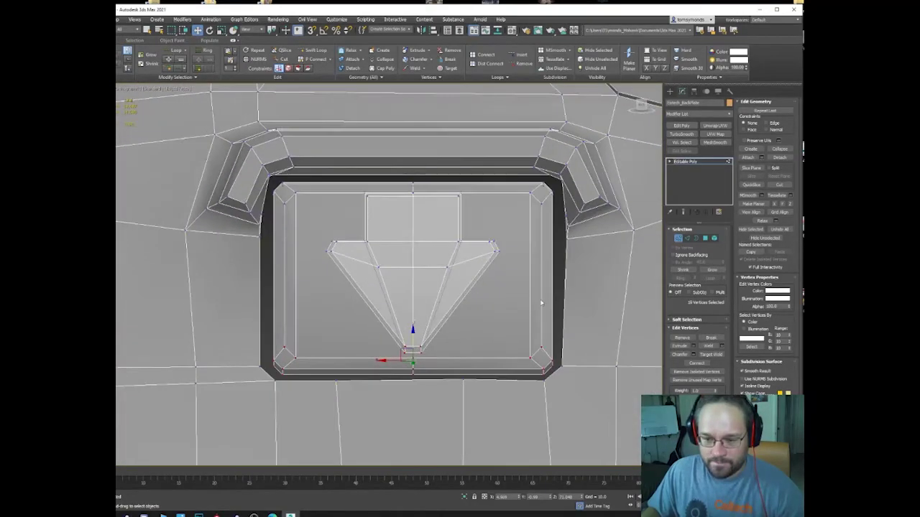
# Extrude the button opening's border back through the plate to form inner walls, and cap the open end.
pyautogui.press('3')
pyautogui.click(565, 232)
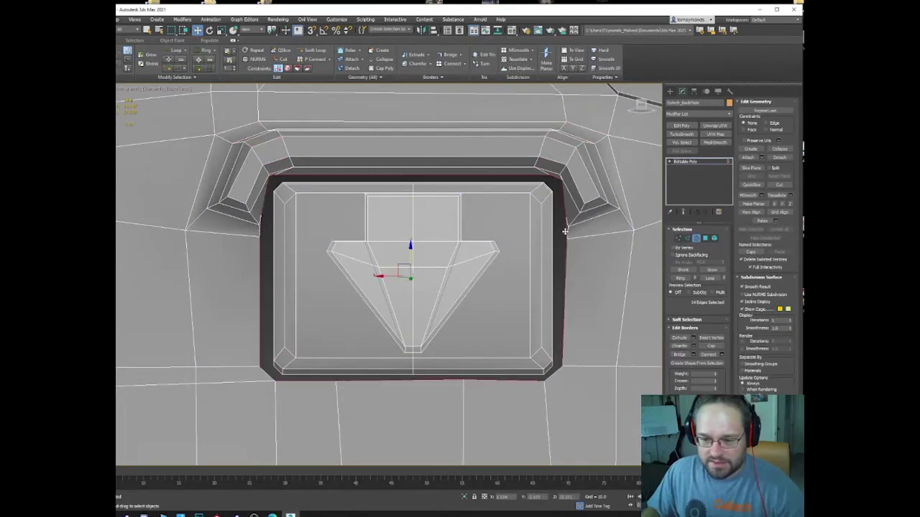
pyautogui.keyDown('alt'); pyautogui.moveTo(304, 305); pyautogui.dragTo(377, 302, button='middle'); pyautogui.keyUp('alt')
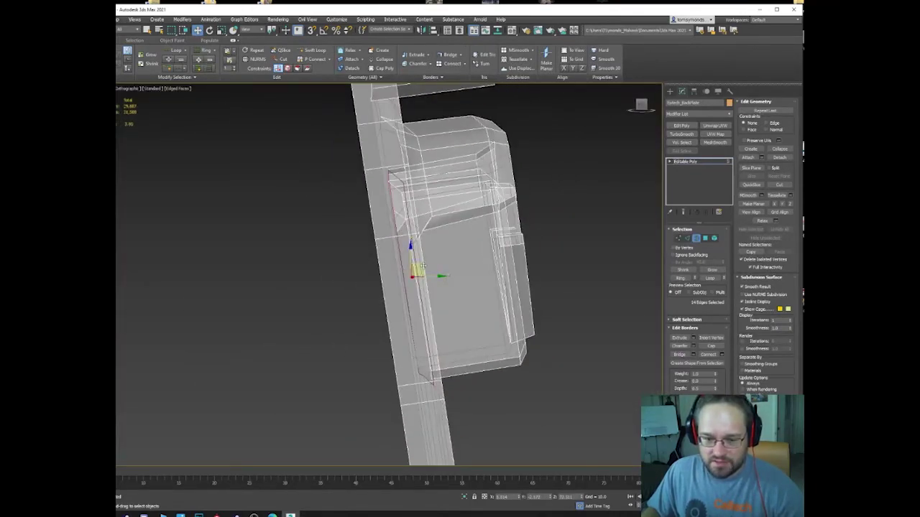
pyautogui.keyDown('shift'); pyautogui.moveTo(422, 266); pyautogui.dragTo(378, 273); pyautogui.keyUp('shift')
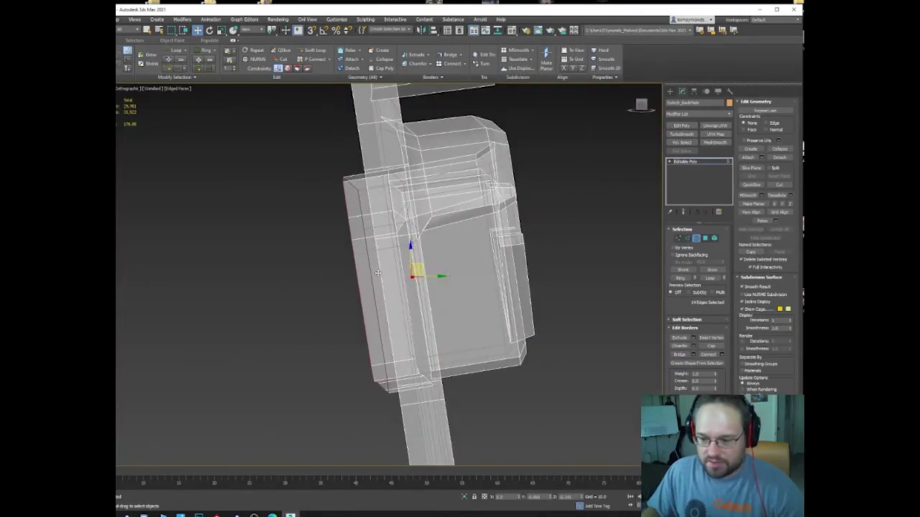
pyautogui.click(713, 348)
# Select the button and its raised arrow as elements and hide them to expose the capped recess.
pyautogui.keyDown('alt'); pyautogui.moveTo(437, 280); pyautogui.dragTo(507, 282, button='middle'); pyautogui.keyUp('alt')
pyautogui.press('1')
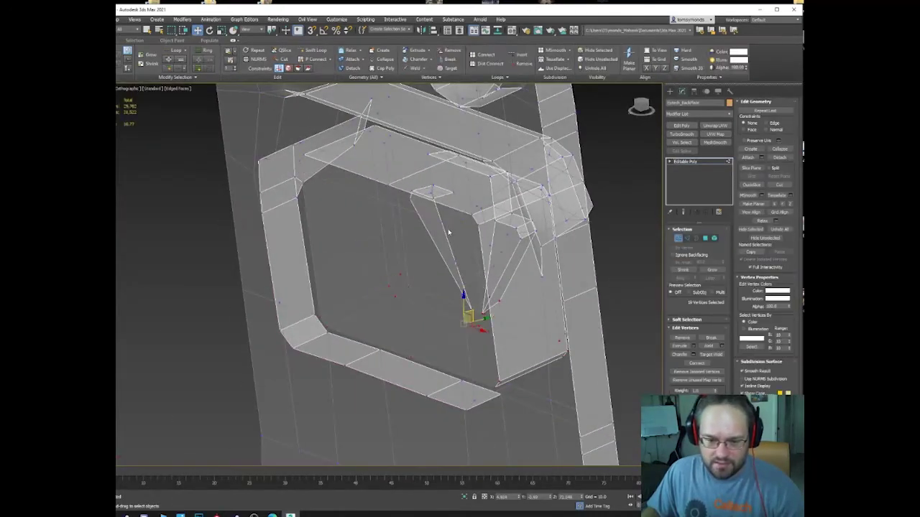
pyautogui.keyDown('alt'); pyautogui.moveTo(449, 233); pyautogui.dragTo(259, 260, button='middle'); pyautogui.keyUp('alt')
pyautogui.scroll(3, 252, 261)
pyautogui.press('5')
pyautogui.click(465, 250)
pyautogui.keyDown('ctrl'); pyautogui.click(534, 202); pyautogui.keyUp('ctrl')
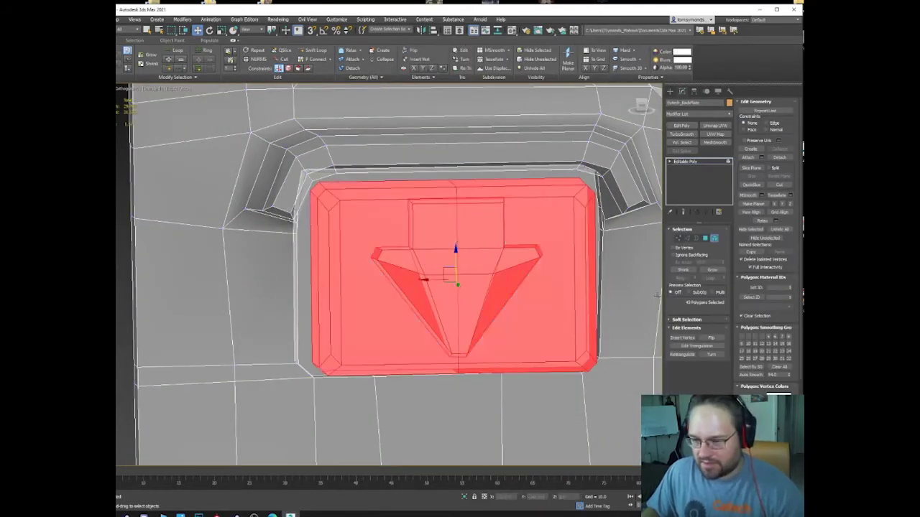
pyautogui.click(753, 230)
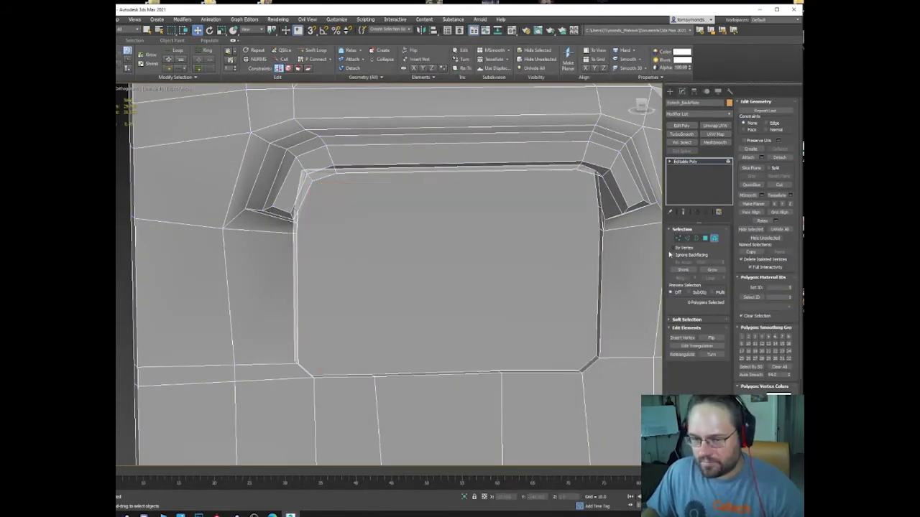
# Connect the two opposite side vertices near the hood's arm tips with a horizontal edge across the cap.
pyautogui.keyDown('alt'); pyautogui.moveTo(481, 189); pyautogui.dragTo(461, 171, button='middle'); pyautogui.keyUp('alt')
pyautogui.press('1')
pyautogui.click(326, 207)
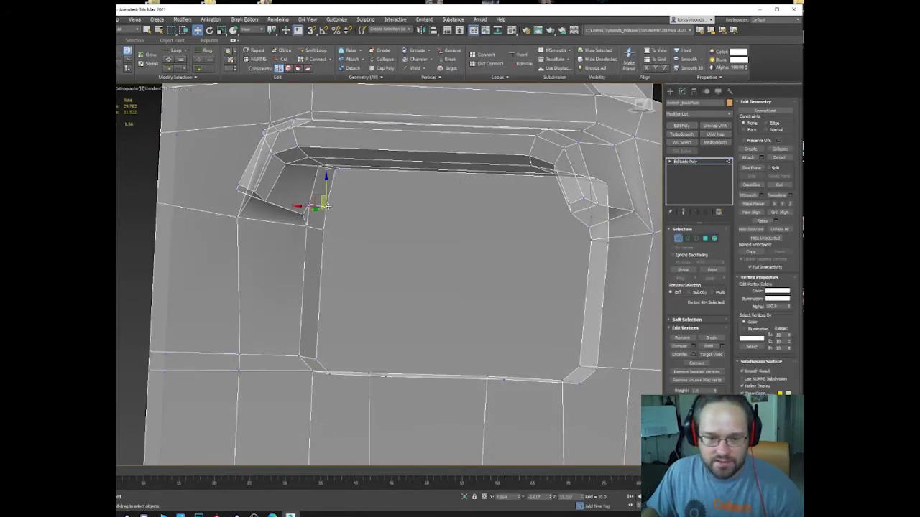
pyautogui.keyDown('alt'); pyautogui.moveTo(326, 207); pyautogui.dragTo(361, 207, button='middle'); pyautogui.keyUp('alt')
pyautogui.keyDown('ctrl'); pyautogui.click(610, 199); pyautogui.keyUp('ctrl')
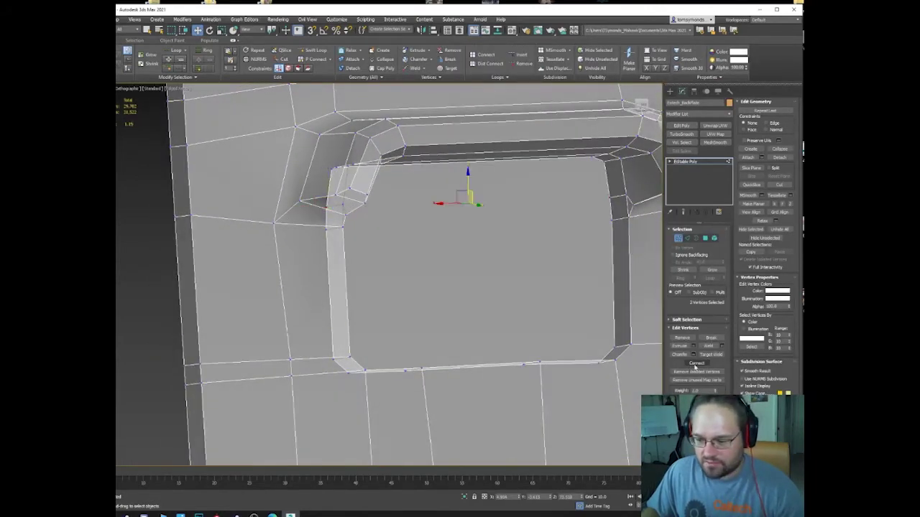
pyautogui.click(696, 363)
# Cut vertical edges down both sides of the cap, joining its upper corners to its lower corners.
pyautogui.keyDown('alt'); pyautogui.moveTo(585, 206); pyautogui.dragTo(351, 203, button='middle'); pyautogui.keyUp('alt')
pyautogui.rightClick(346, 198)
pyautogui.click(330, 138)
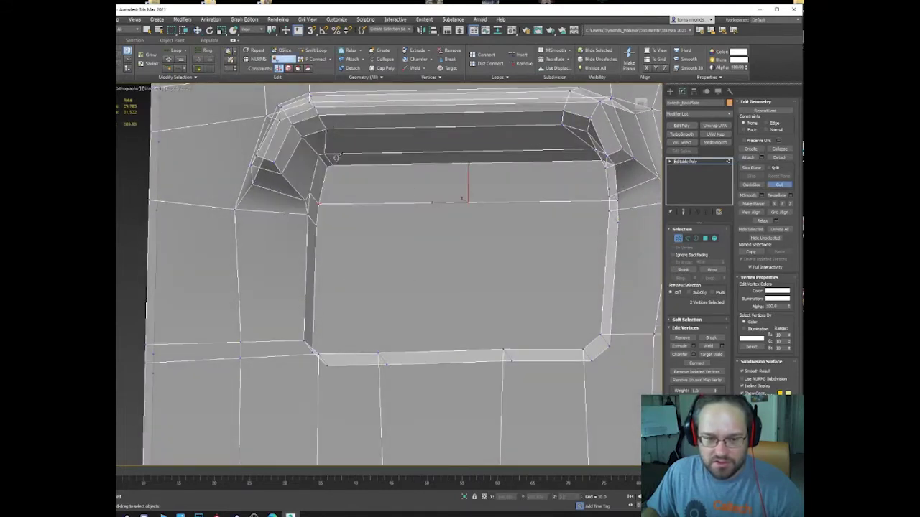
pyautogui.rightClick(326, 195)
pyautogui.rightClick(332, 190)
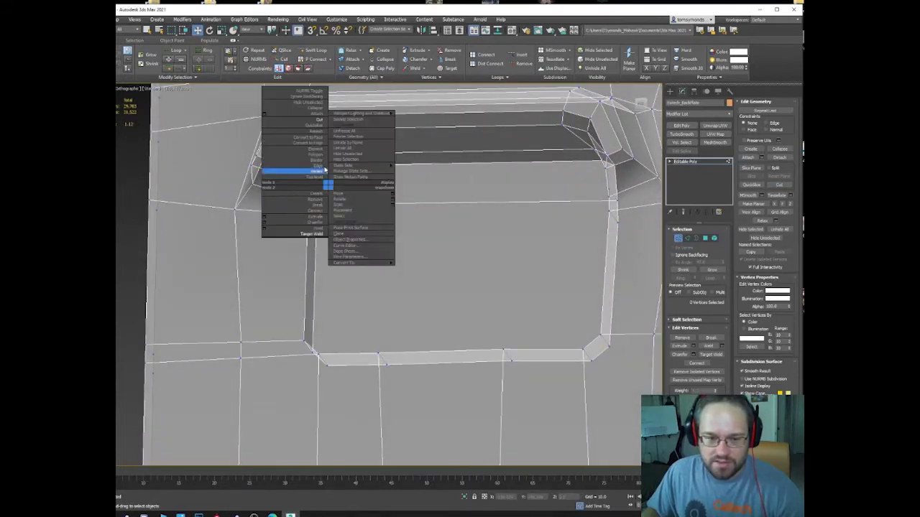
pyautogui.click(317, 122)
pyautogui.click(330, 164)
pyautogui.keyDown('alt'); pyautogui.moveTo(332, 163); pyautogui.dragTo(335, 208, button='middle'); pyautogui.keyUp('alt')
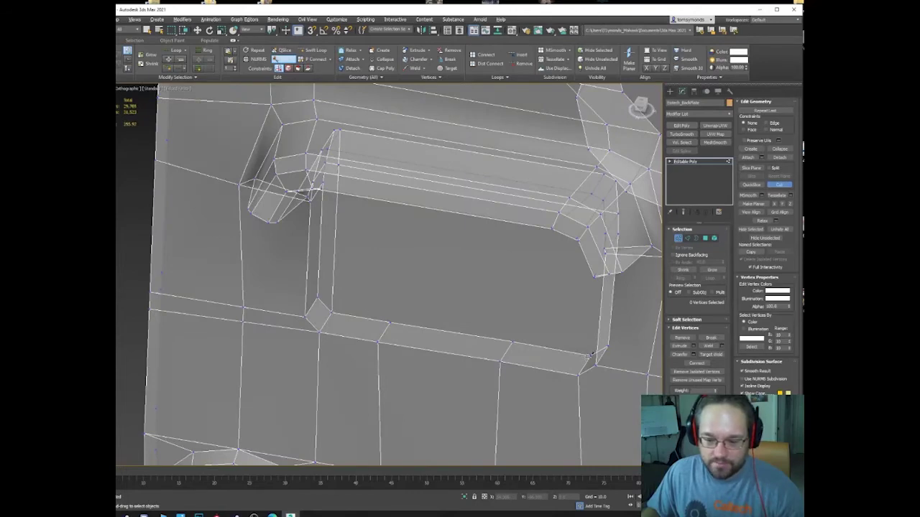
pyautogui.keyDown('alt'); pyautogui.moveTo(588, 355); pyautogui.dragTo(594, 337, button='middle'); pyautogui.keyUp('alt')
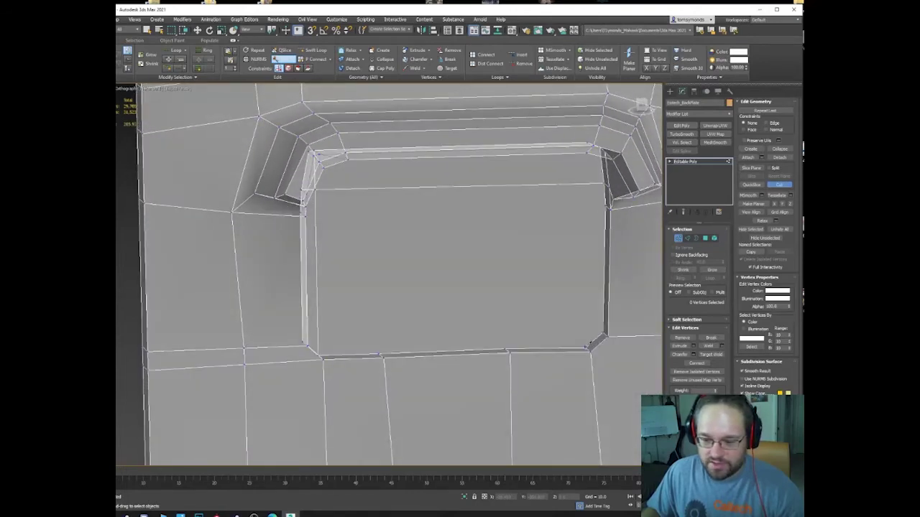
pyautogui.keyDown('alt'); pyautogui.moveTo(587, 184); pyautogui.dragTo(589, 164, button='middle'); pyautogui.keyUp('alt')
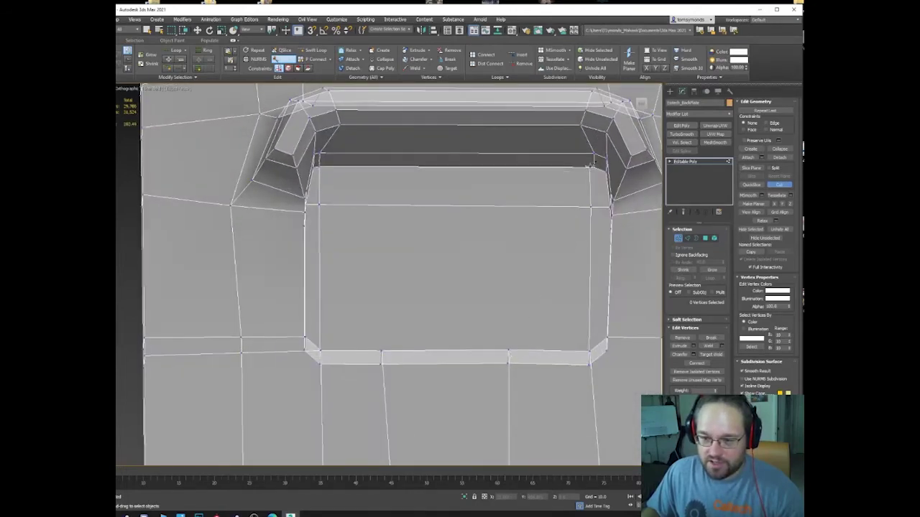
# Cut a horizontal edge across the cap just below the existing one, and another along its lower edge.
pyautogui.moveTo(532, 190)
pyautogui.keyDown('alt'); pyautogui.mouseDown(button='middle')
pyautogui.moveTo(550, 197)
pyautogui.moveTo(527, 197)
pyautogui.mouseUp(button='middle'); pyautogui.keyUp('alt')
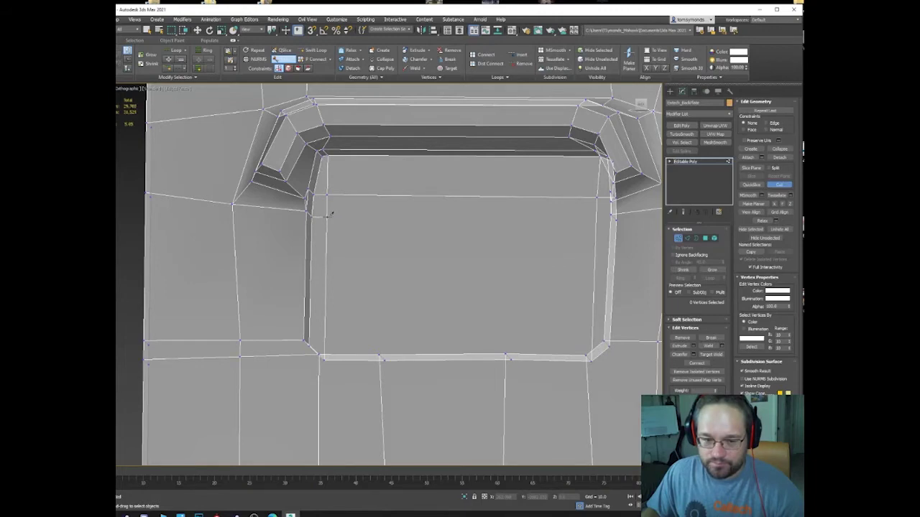
pyautogui.click(327, 216)
pyautogui.keyDown('alt'); pyautogui.moveTo(329, 216); pyautogui.dragTo(343, 215, button='middle'); pyautogui.keyUp('alt')
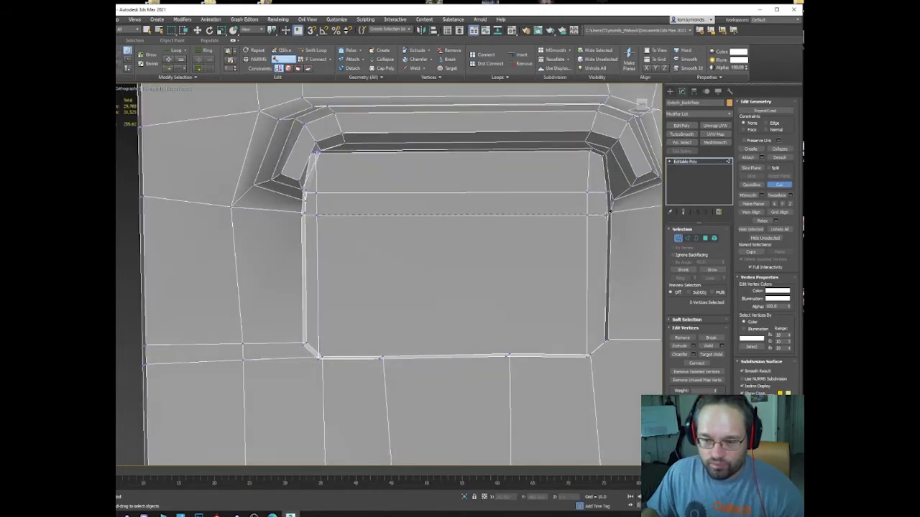
pyautogui.keyDown('alt'); pyautogui.moveTo(608, 214); pyautogui.dragTo(506, 335, button='middle'); pyautogui.keyUp('alt')
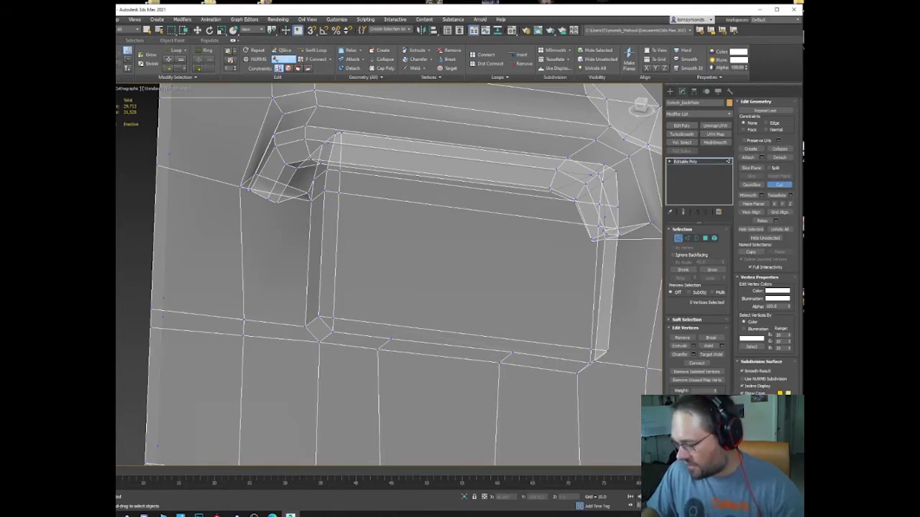
# Cut a rectangular path into the cap, rising from one lower plate edge line, crossing over and returning to the other.
pyautogui.keyDown('alt'); pyautogui.moveTo(228, 213); pyautogui.dragTo(397, 277, button='middle'); pyautogui.keyUp('alt')
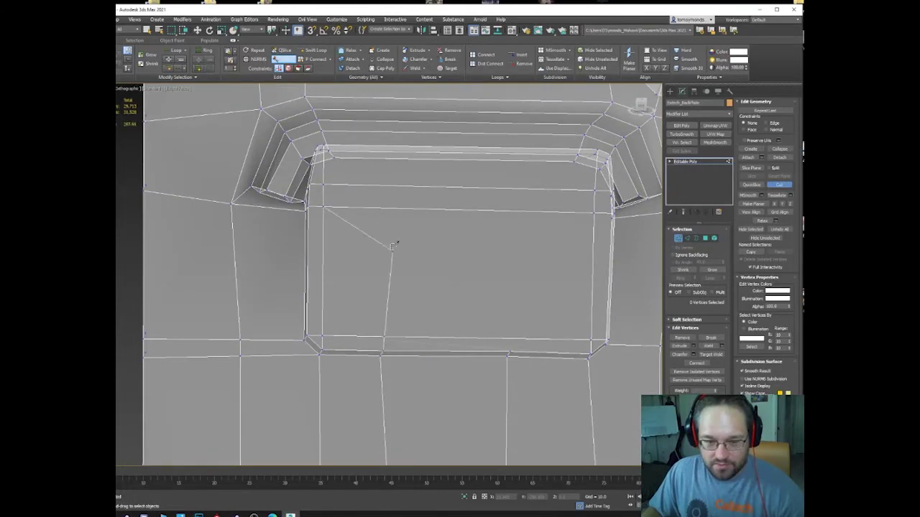
pyautogui.keyDown('alt'); pyautogui.moveTo(394, 242); pyautogui.dragTo(396, 261, button='middle'); pyautogui.keyUp('alt')
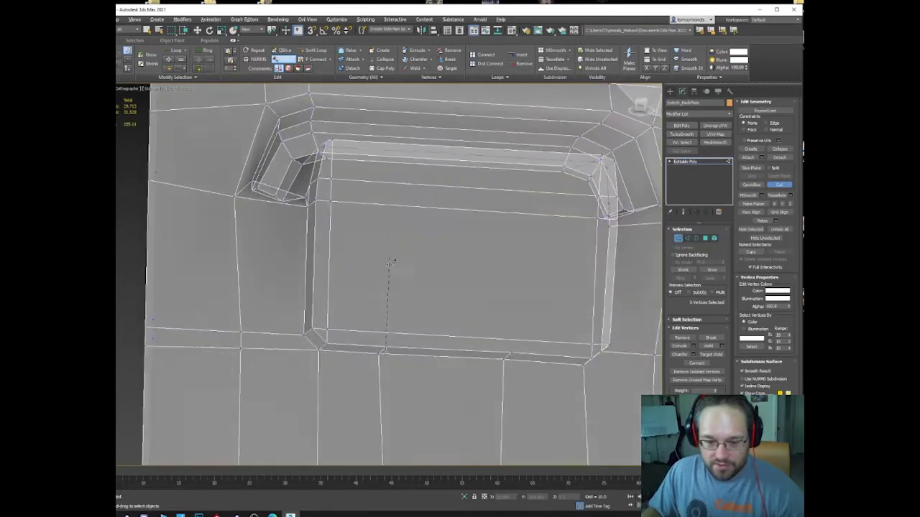
pyautogui.click(386, 346)
pyautogui.click(391, 241)
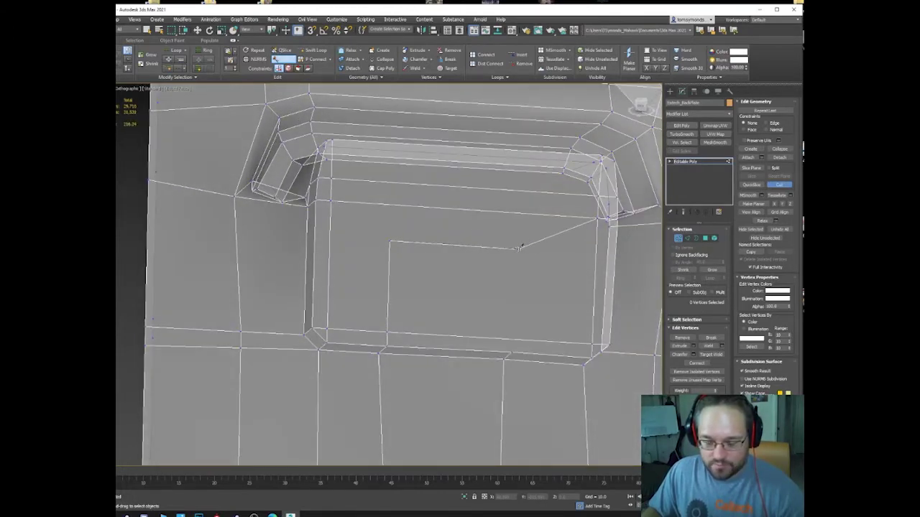
pyautogui.click(516, 250)
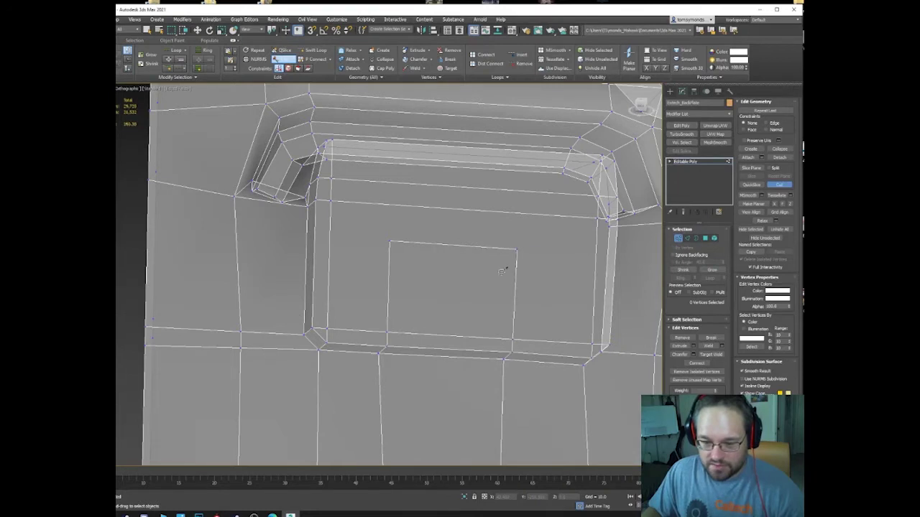
# Cut diagonal edges from the rectangle's two upper corners to the side edge intersections, then exit the Cut tool.
pyautogui.keyDown('alt'); pyautogui.moveTo(504, 270); pyautogui.dragTo(514, 252, button='middle'); pyautogui.keyUp('alt')
pyautogui.click(516, 245)
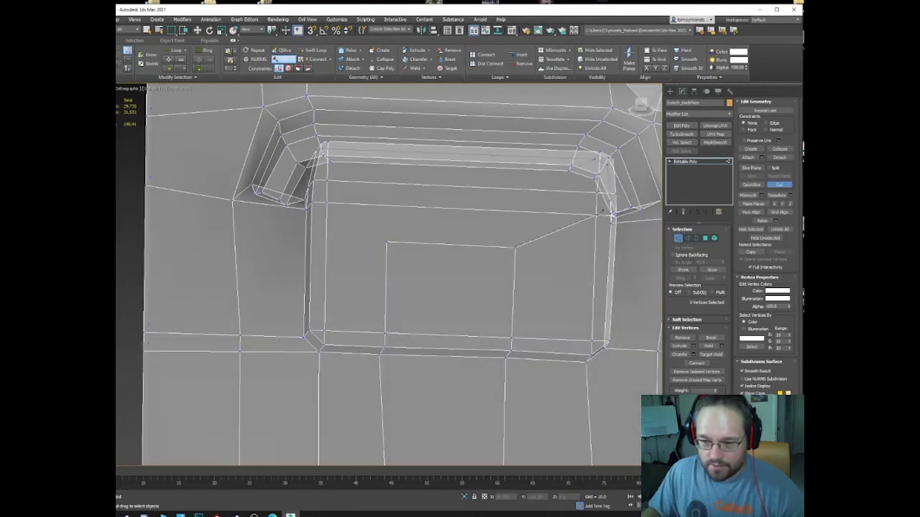
pyautogui.click(388, 243)
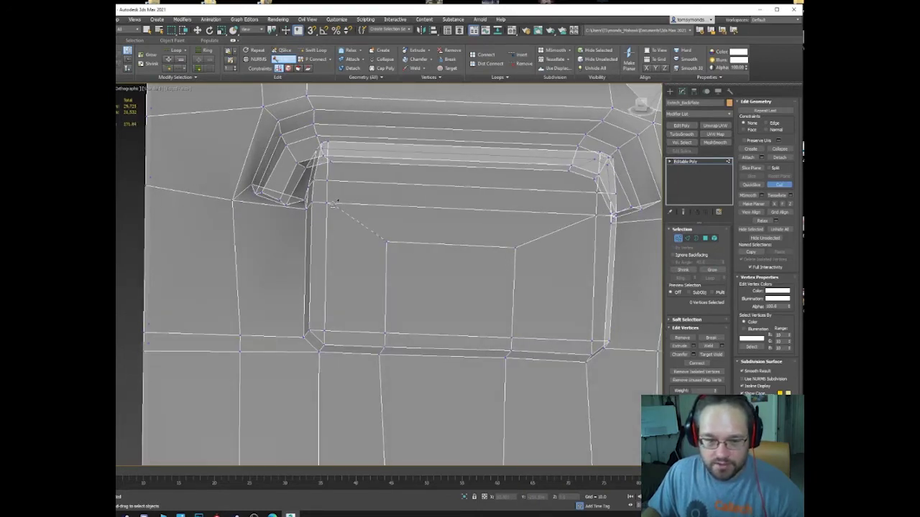
pyautogui.keyDown('alt'); pyautogui.moveTo(351, 218); pyautogui.dragTo(340, 202, button='middle'); pyautogui.keyUp('alt')
pyautogui.rightClick(329, 201)
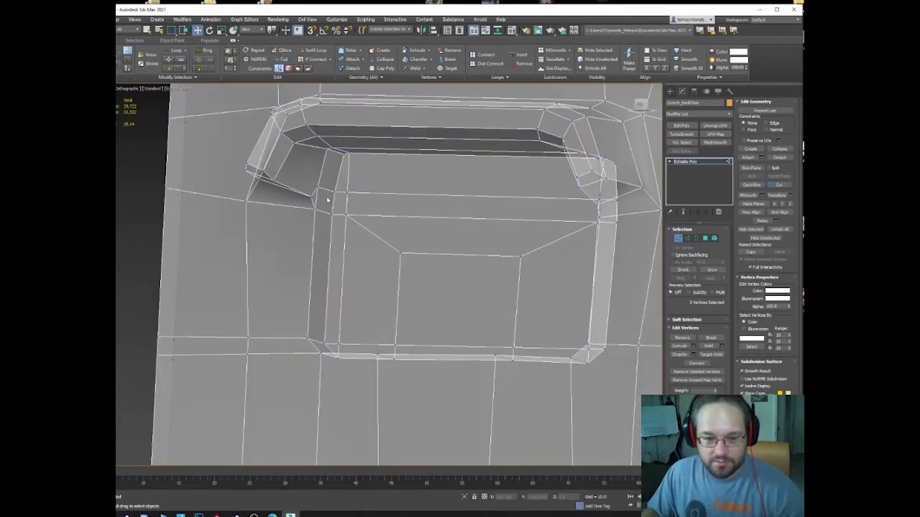
# Try to target-weld the vertex at the hood's left arm tip to the opening's side vertex just below it.
pyautogui.rightClick(322, 199)
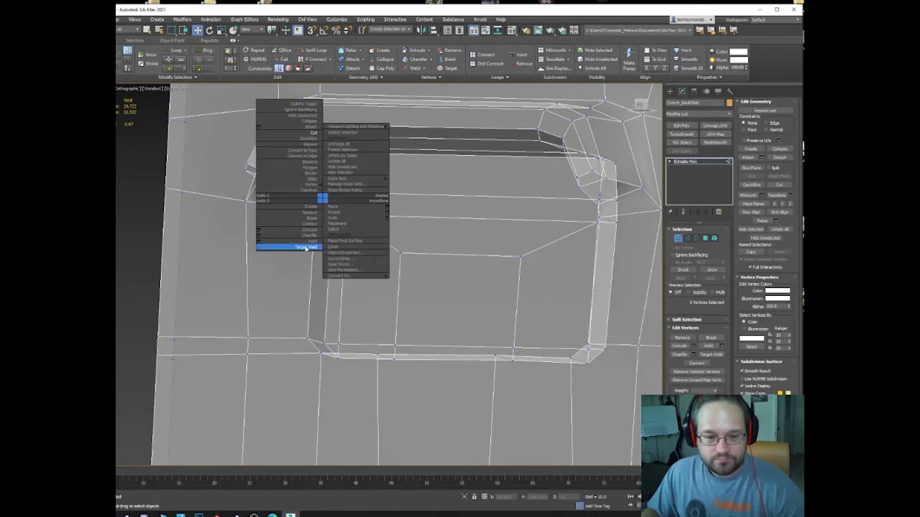
pyautogui.click(287, 245)
pyautogui.click(315, 210)
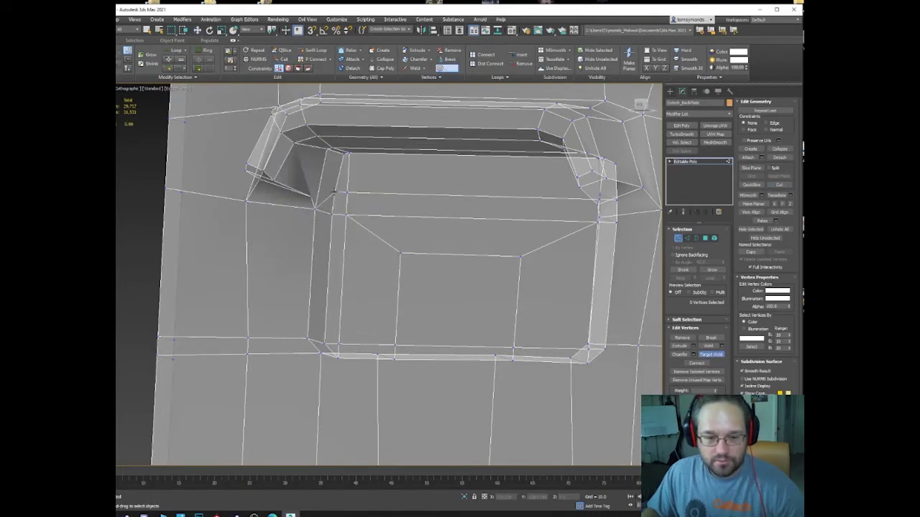
pyautogui.click(332, 192)
pyautogui.rightClick(322, 193)
pyautogui.click(316, 188)
# Select the three polygons forming the recess's left side wall and make them planar along X.
pyautogui.keyDown('alt'); pyautogui.moveTo(316, 188); pyautogui.dragTo(350, 213, button='middle'); pyautogui.keyUp('alt')
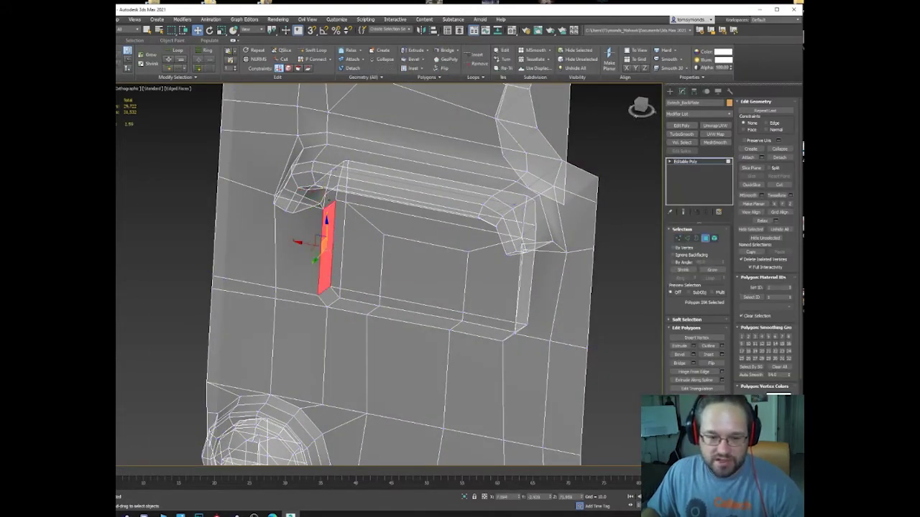
pyautogui.keyDown('ctrl'); pyautogui.click(328, 199); pyautogui.keyUp('ctrl')
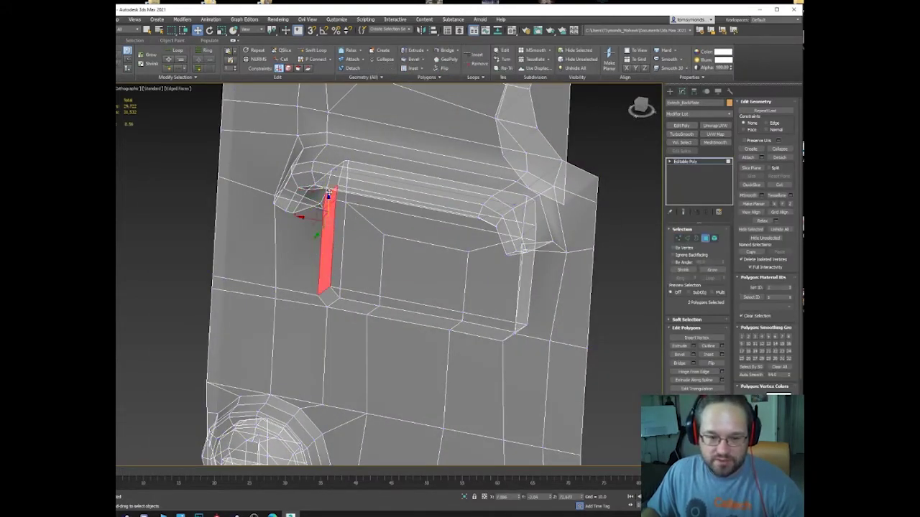
pyautogui.keyDown('alt'); pyautogui.moveTo(330, 192); pyautogui.dragTo(347, 176, button='middle'); pyautogui.keyUp('alt')
pyautogui.keyDown('ctrl'); pyautogui.click(335, 177); pyautogui.keyUp('ctrl')
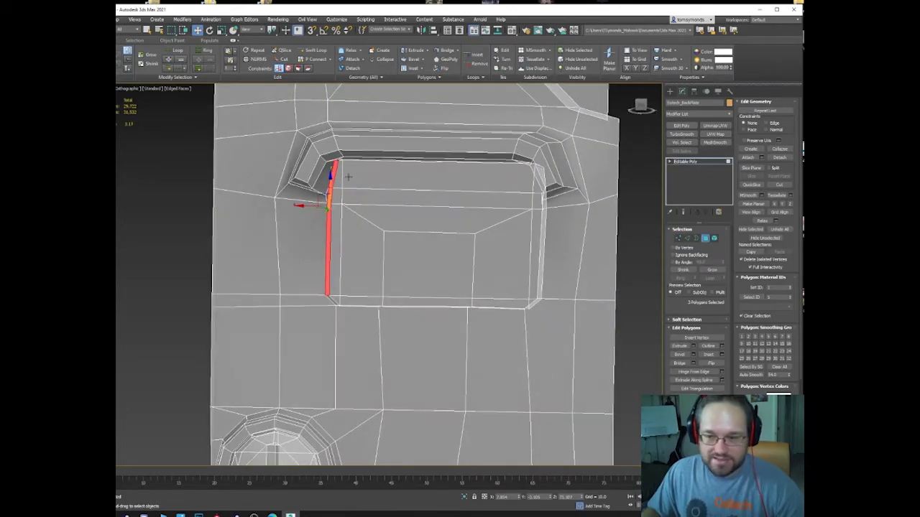
pyautogui.click(776, 206)
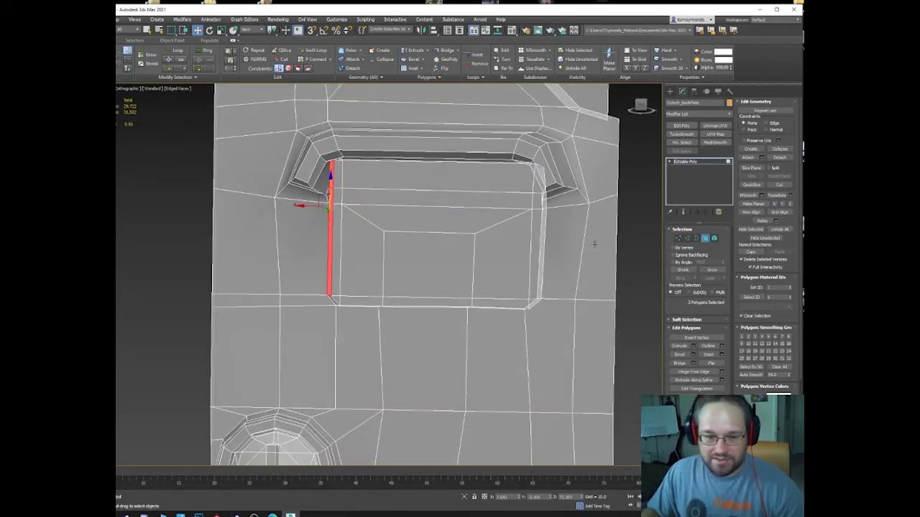
# Select the polygons of the recess's right side wall and make them planar along X.
pyautogui.keyDown('alt'); pyautogui.moveTo(455, 237); pyautogui.dragTo(479, 228, button='middle'); pyautogui.keyUp('alt')
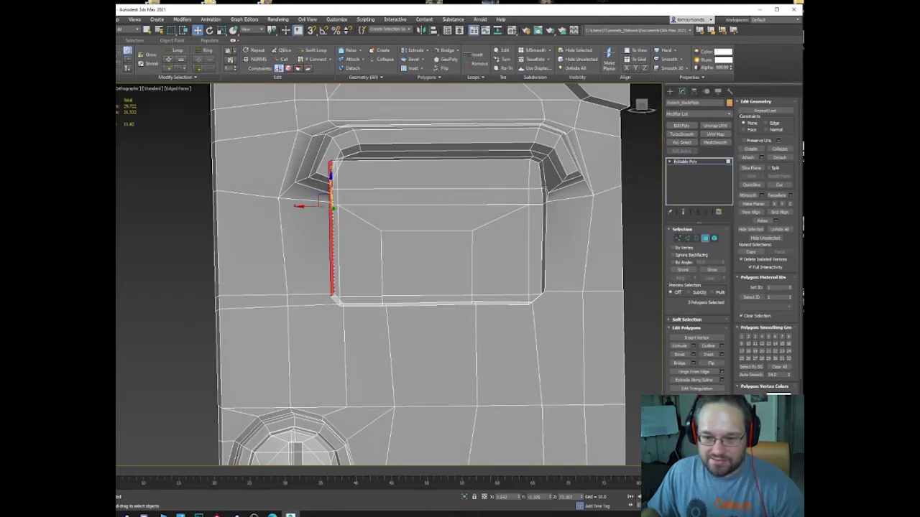
pyautogui.click(544, 209)
pyautogui.keyDown('ctrl'); pyautogui.click(546, 194); pyautogui.keyUp('ctrl')
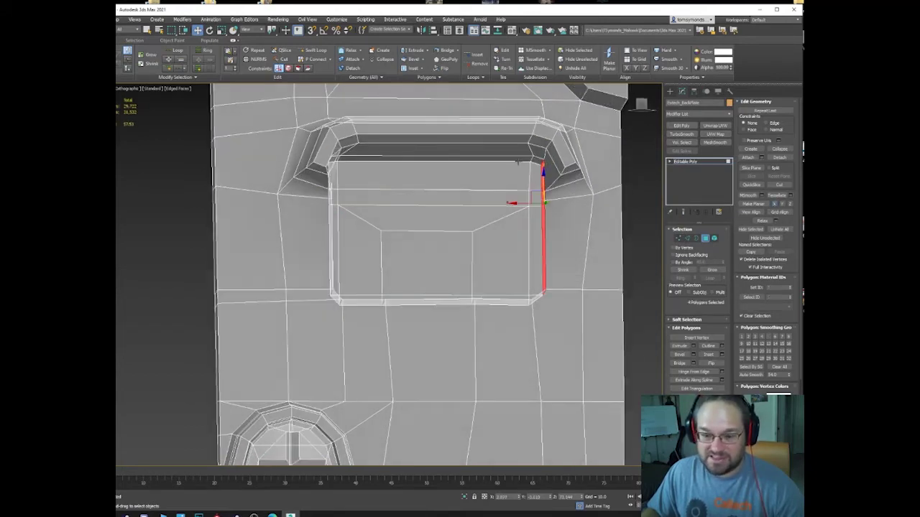
# Adjust the vertices at the opening's upper right and upper left corners along the X axis.
pyautogui.press('1')
pyautogui.click(530, 151)
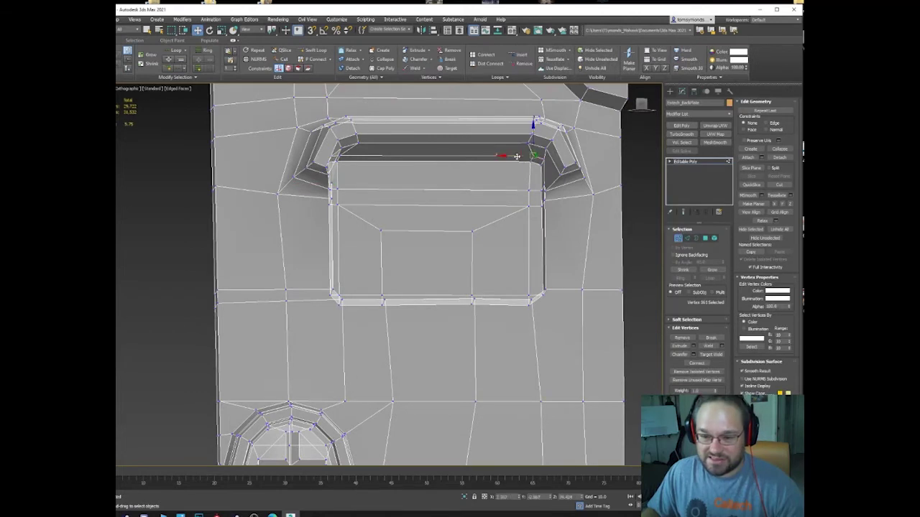
pyautogui.click(339, 152)
pyautogui.keyDown('alt'); pyautogui.moveTo(341, 154); pyautogui.dragTo(332, 150, button='middle'); pyautogui.keyUp('alt')
pyautogui.keyDown('ctrl'); pyautogui.click(331, 156); pyautogui.keyUp('ctrl')
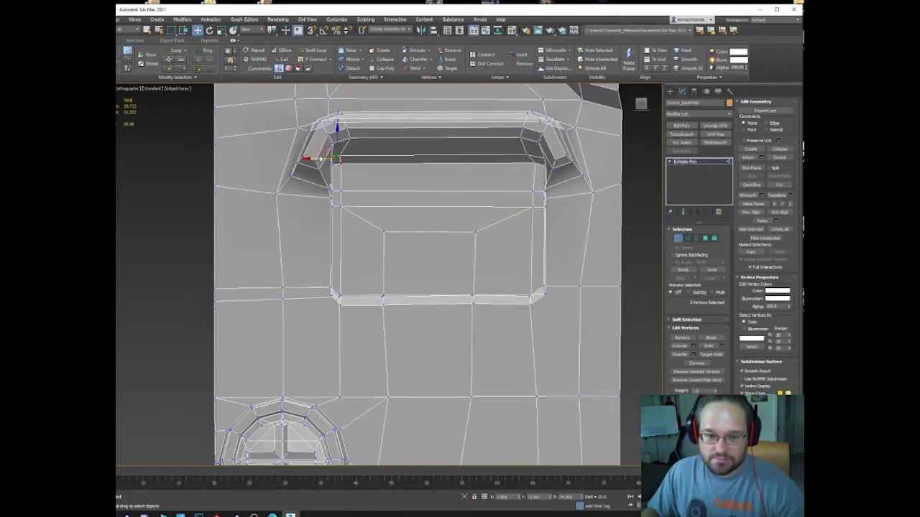
pyautogui.keyDown('ctrl'); pyautogui.click(312, 160); pyautogui.keyUp('ctrl')
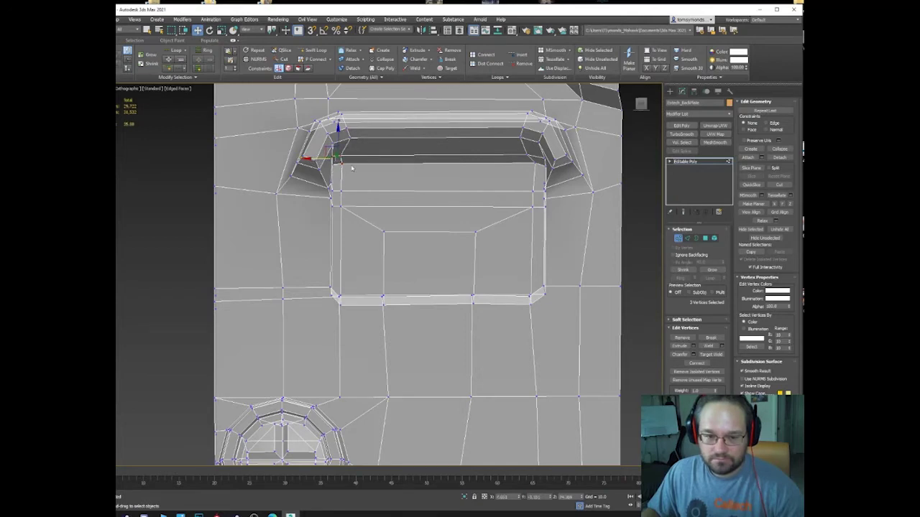
pyautogui.click(334, 146)
pyautogui.keyDown('alt'); pyautogui.moveTo(334, 146); pyautogui.dragTo(498, 307, button='middle'); pyautogui.keyUp('alt')
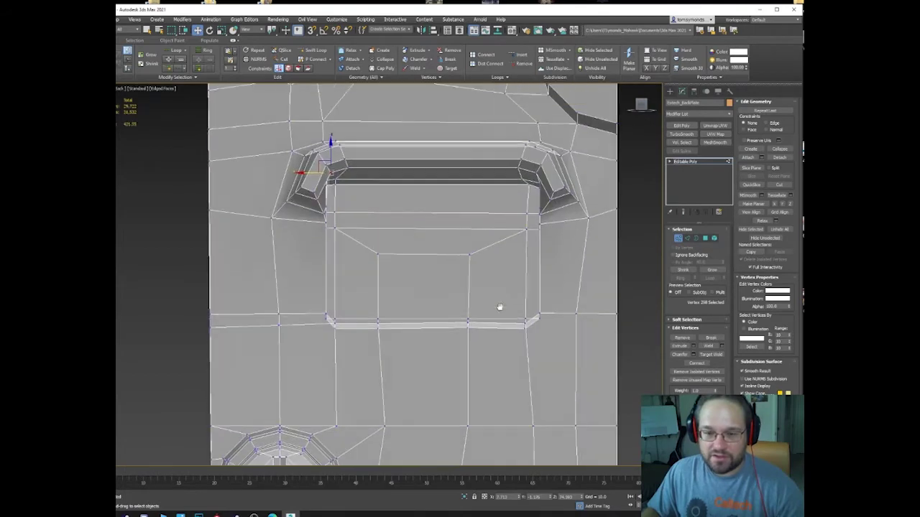
# Isolate the backplate again and unhide all of its hidden geometry, including the arrow button.
pyautogui.rightClick(495, 213)
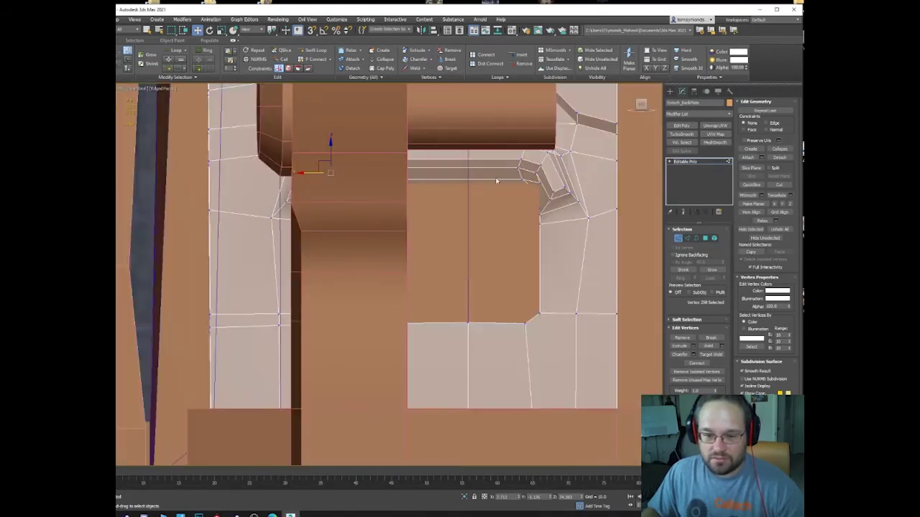
pyautogui.hotkey('alt', 'q')
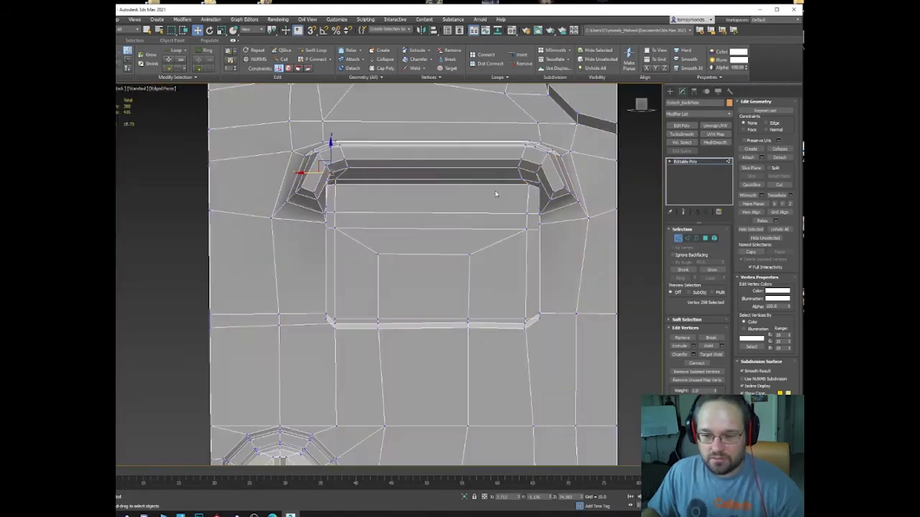
pyautogui.click(785, 230)
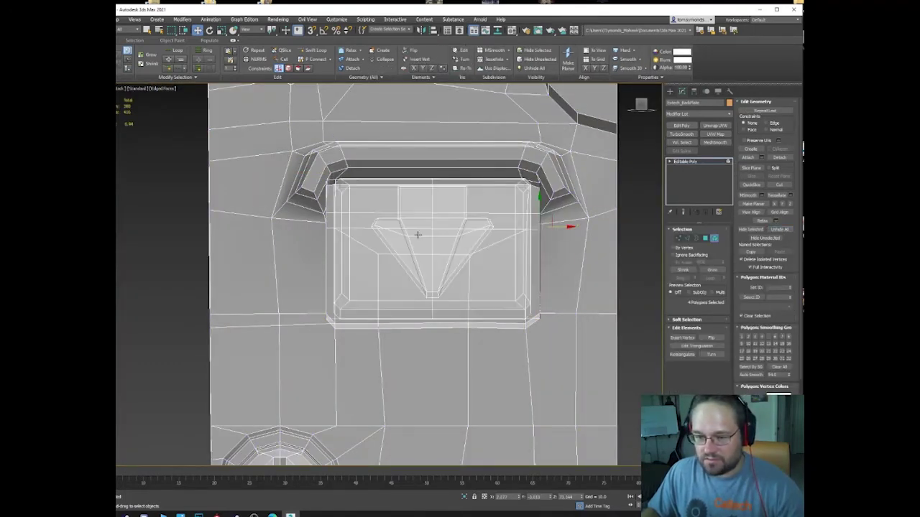
# Turn off see-through and edge display, select the whole backplate element, and auto-smooth its polygons.
pyautogui.click(453, 248)
pyautogui.moveTo(419, 235)
pyautogui.keyDown('alt'); pyautogui.mouseDown(button='middle')
pyautogui.moveTo(451, 248)
pyautogui.moveTo(452, 269)
pyautogui.moveTo(447, 258)
pyautogui.mouseUp(button='middle'); pyautogui.keyUp('alt')
pyautogui.press('F4')
pyautogui.hotkey('alt', 'x')
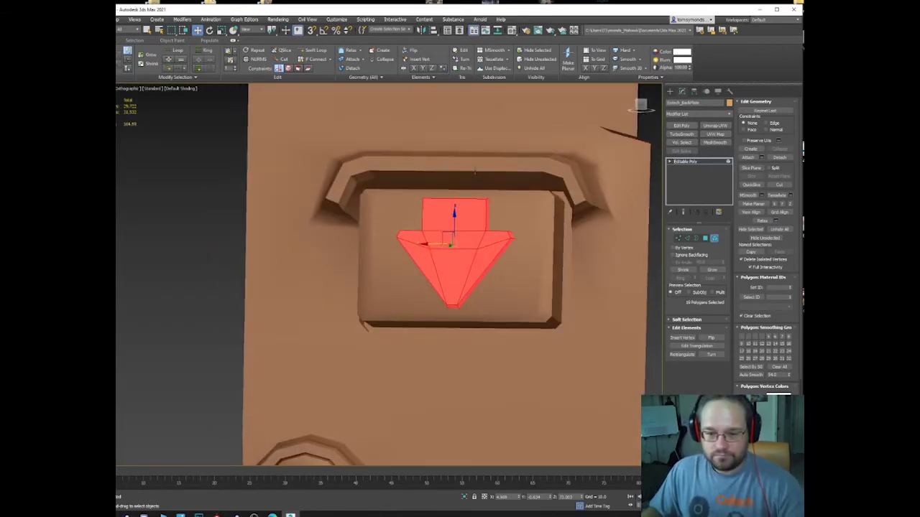
pyautogui.press('5')
pyautogui.press('5')
pyautogui.click(474, 166)
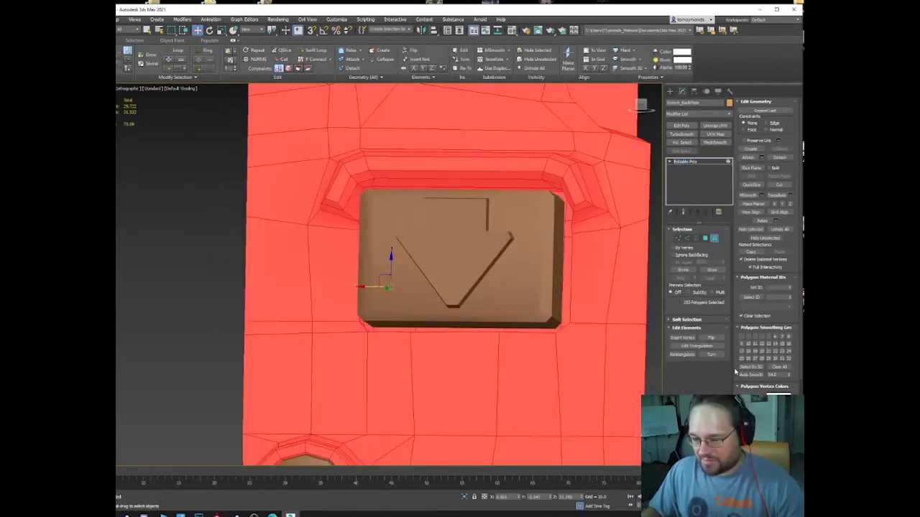
pyautogui.scroll(-5, 556, 227)
pyautogui.hotkey('ctrl', 'd')
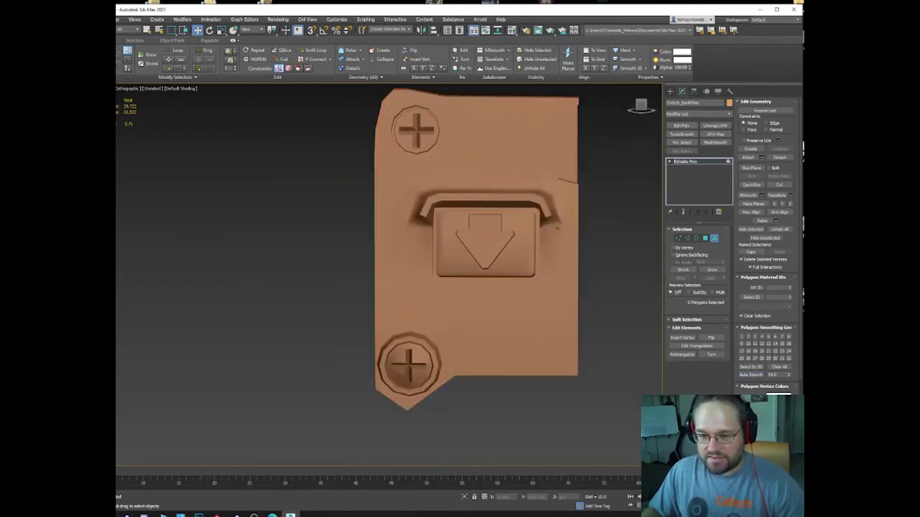
pyautogui.click(554, 229)
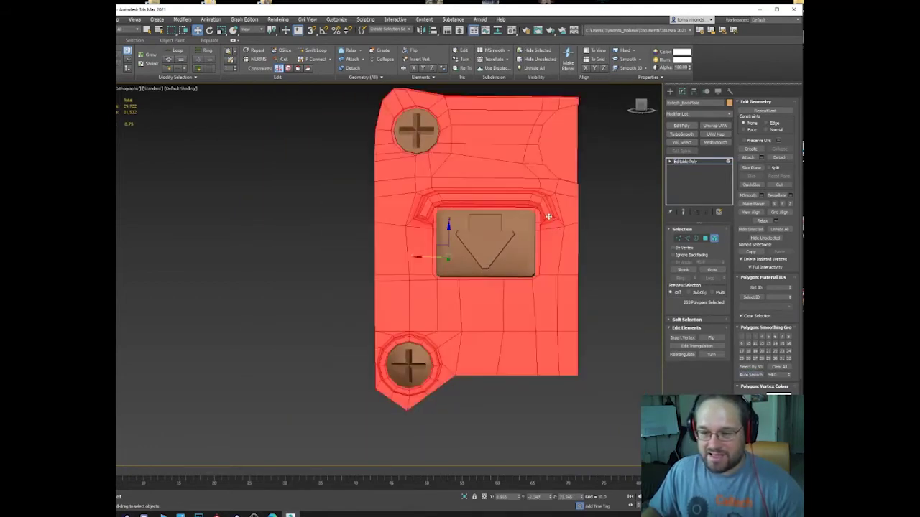
pyautogui.moveTo(537, 226)
pyautogui.keyDown('alt'); pyautogui.mouseDown(button='middle')
pyautogui.moveTo(567, 240)
pyautogui.moveTo(528, 230)
pyautogui.moveTo(543, 222)
pyautogui.mouseUp(button='middle'); pyautogui.keyUp('alt')
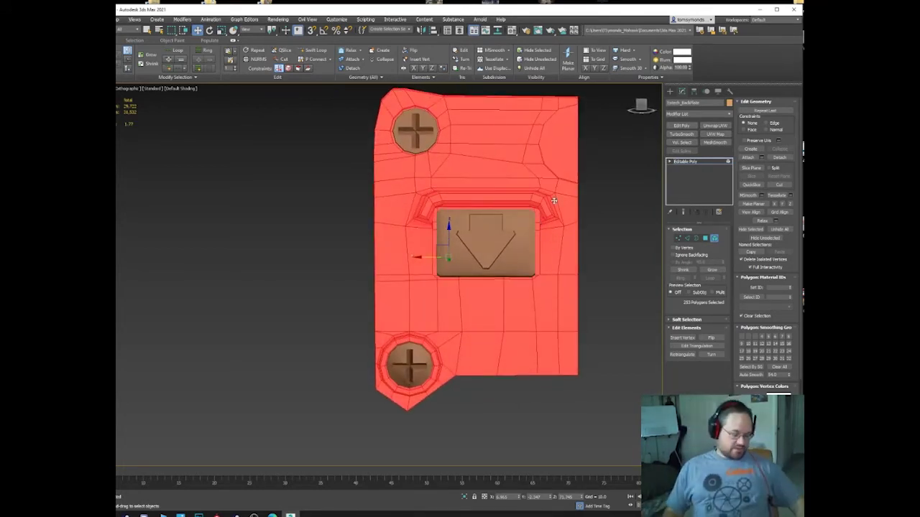
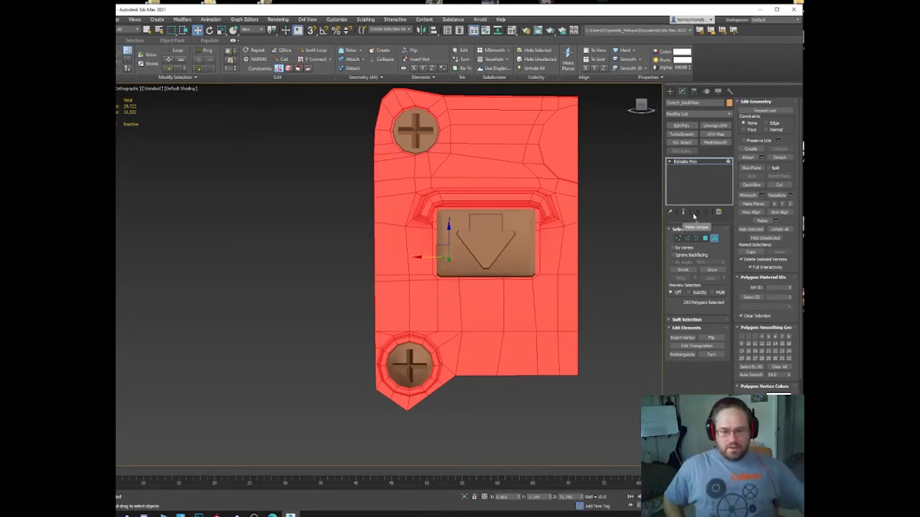
# Adjust the paired vertices at the recess opening's upper corner beside the hood arm, using wireframe display to pick them.
pyautogui.scroll(8, 539, 223)
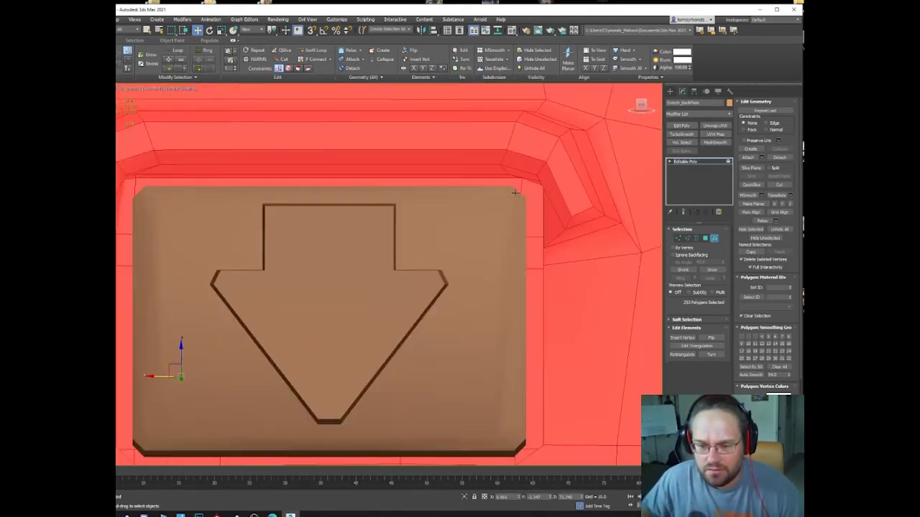
pyautogui.press('1')
pyautogui.click(547, 188)
pyautogui.press('F3')
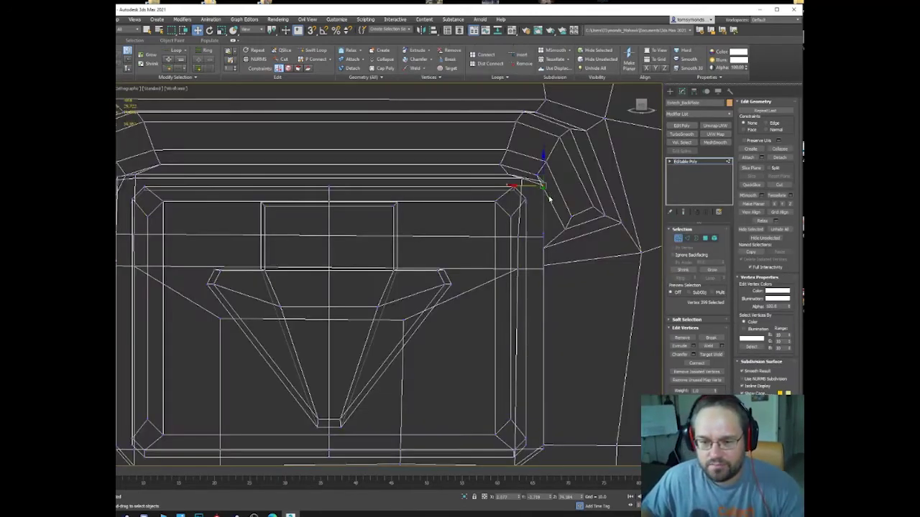
pyautogui.keyDown('ctrl'); pyautogui.click(542, 181); pyautogui.keyUp('ctrl')
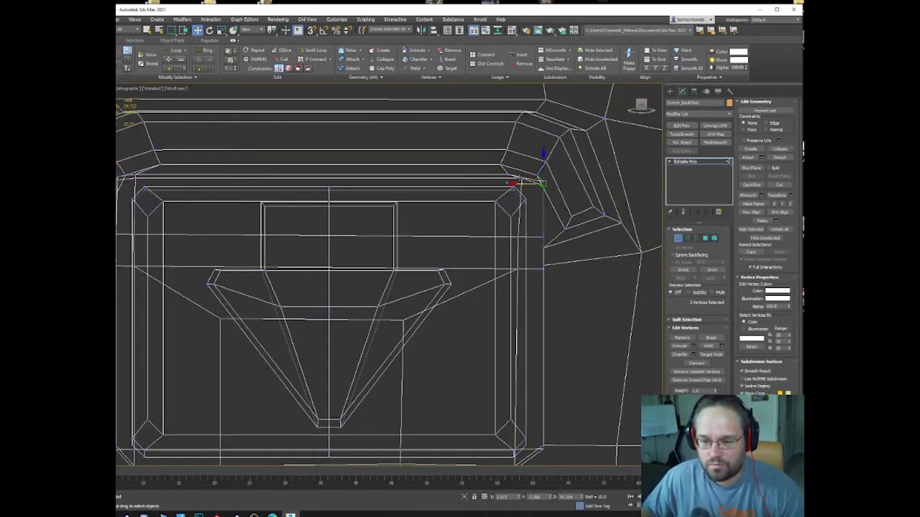
pyautogui.press('F3')
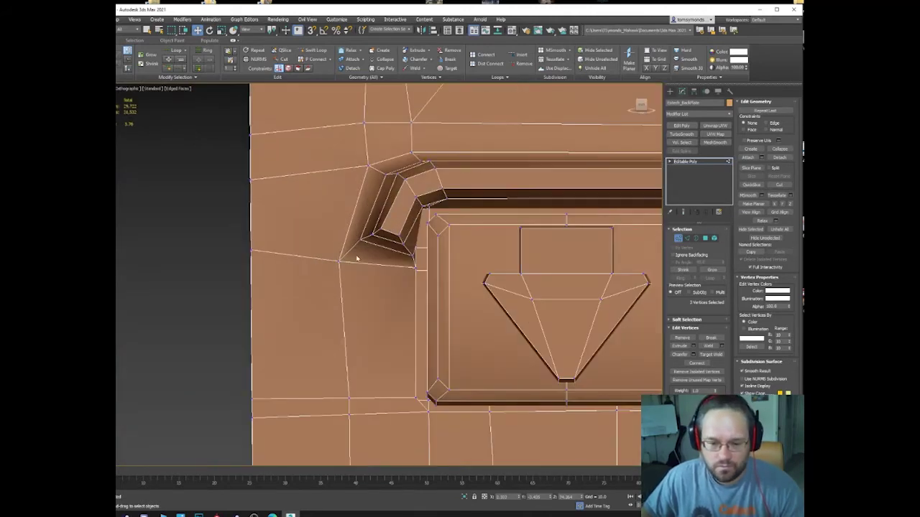
# Select the outer lower vertices of both hood arms and move them up along Z.
pyautogui.click(338, 232)
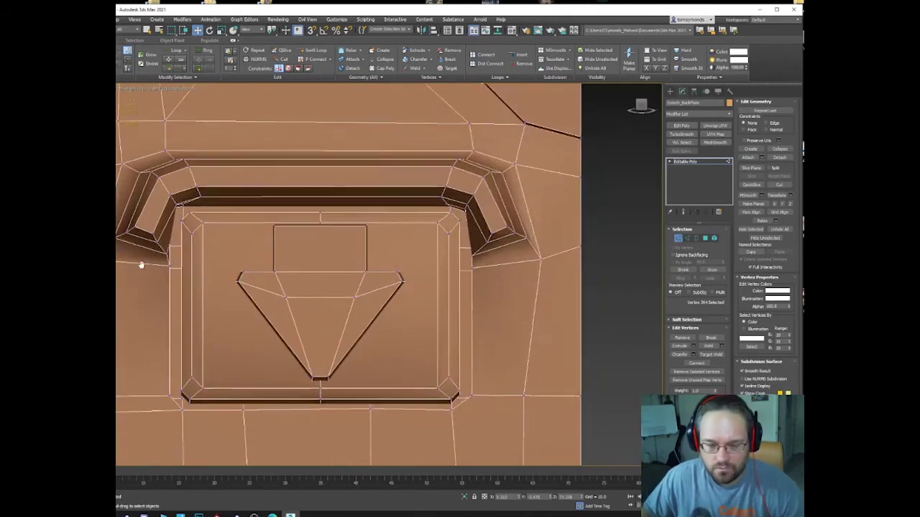
pyautogui.moveTo(142, 266); pyautogui.dragTo(171, 267, button='middle')
pyautogui.scroll(-2, 171, 268)
pyautogui.keyDown('ctrl'); pyautogui.click(451, 263); pyautogui.keyUp('ctrl')
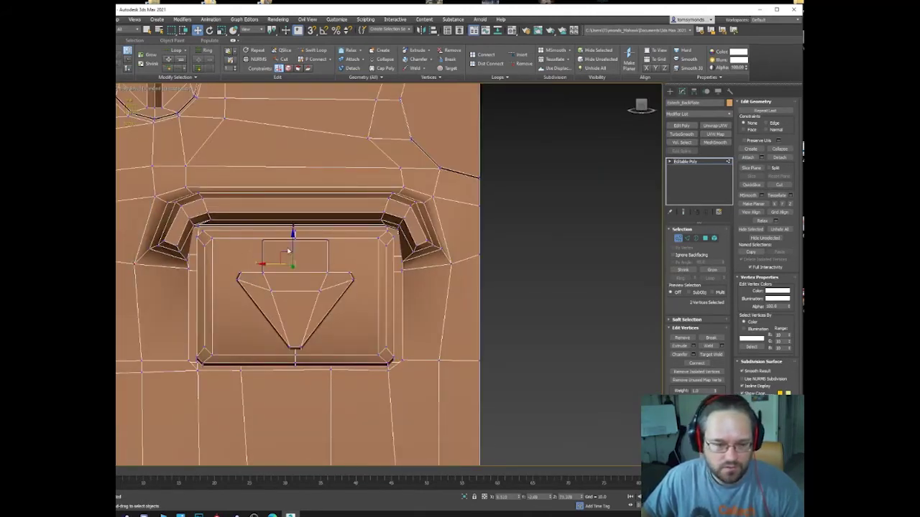
pyautogui.moveTo(292, 244); pyautogui.dragTo(291, 232)
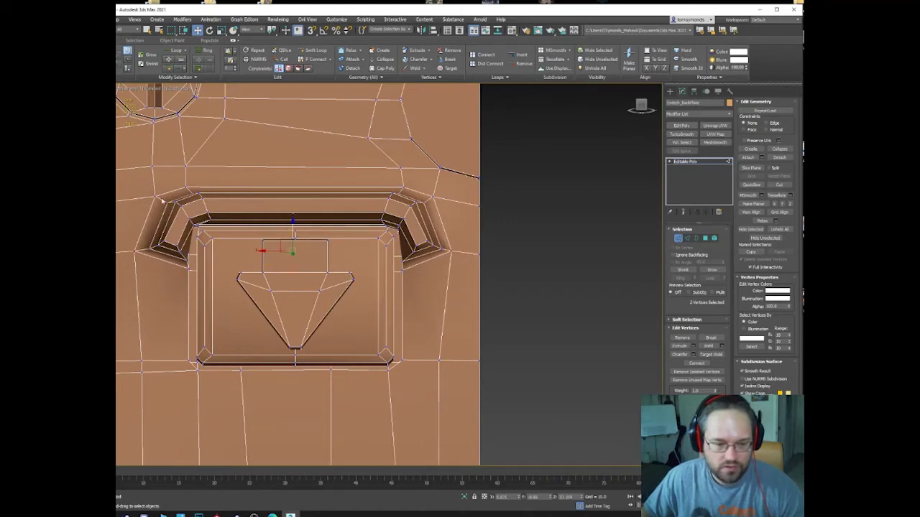
# Shift the left hood arm's two outer vertices inward along X and adjust the right arm's outer lower vertex along Z.
pyautogui.click(153, 205)
pyautogui.keyDown('ctrl'); pyautogui.click(136, 250); pyautogui.keyUp('ctrl')
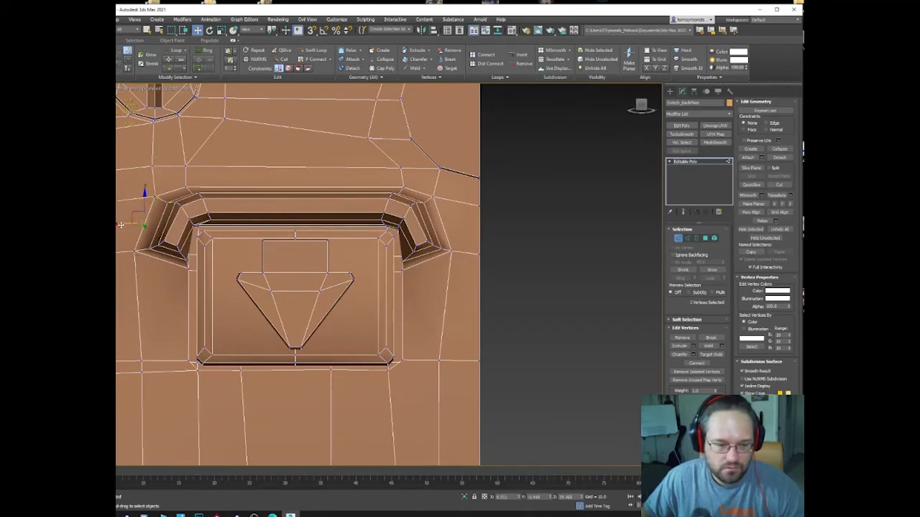
pyautogui.click(433, 197)
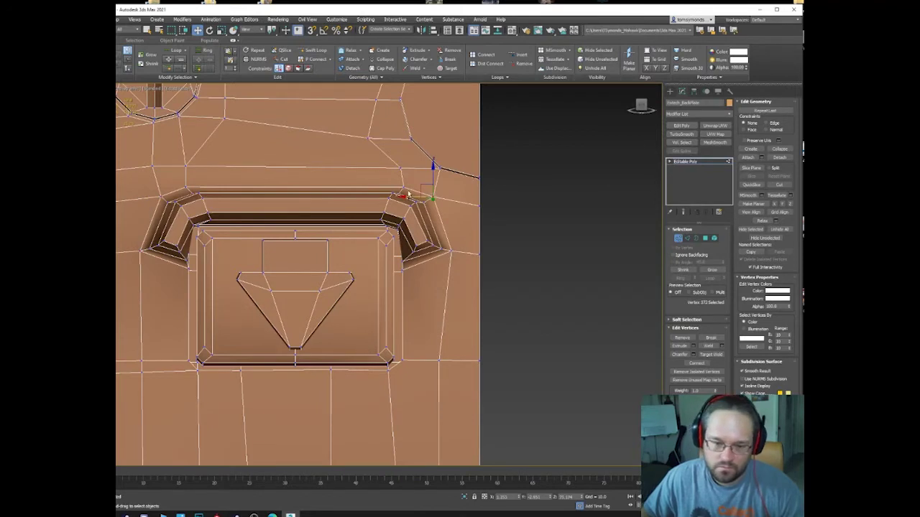
pyautogui.keyDown('ctrl'); pyautogui.click(405, 194); pyautogui.keyUp('ctrl')
pyautogui.keyDown('ctrl'); pyautogui.click(450, 250); pyautogui.keyUp('ctrl')
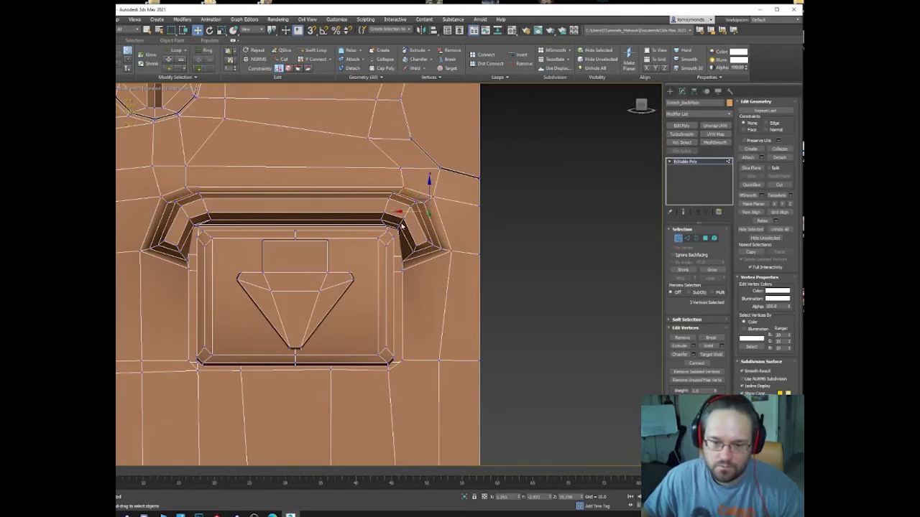
pyautogui.click(451, 250)
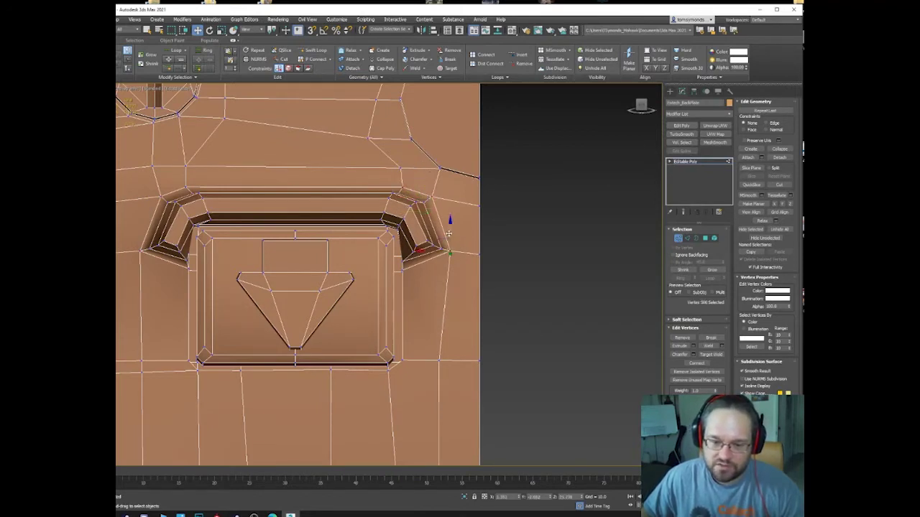
# Scale the mirrored vertex pairs at the hood's upper corners along X and adjust their height along Z.
pyautogui.click(398, 194)
pyautogui.keyDown('ctrl'); pyautogui.click(192, 193); pyautogui.keyUp('ctrl')
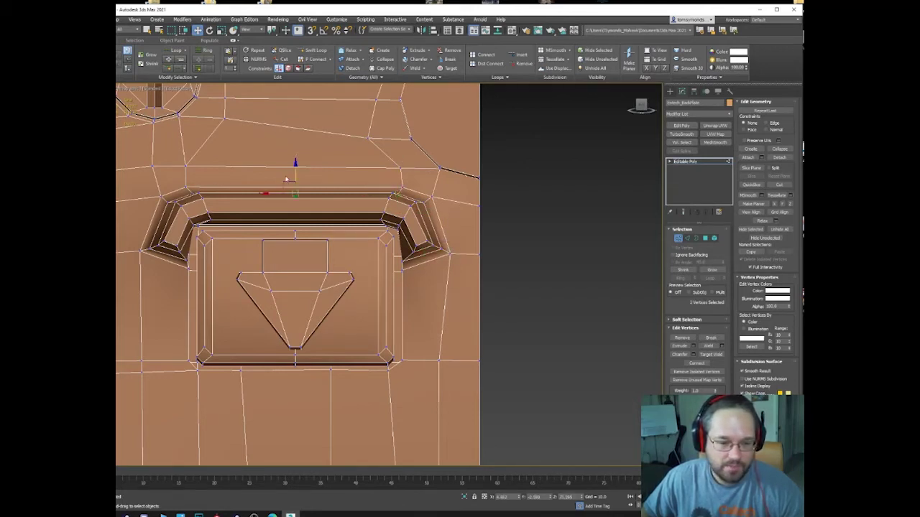
pyautogui.press('r')
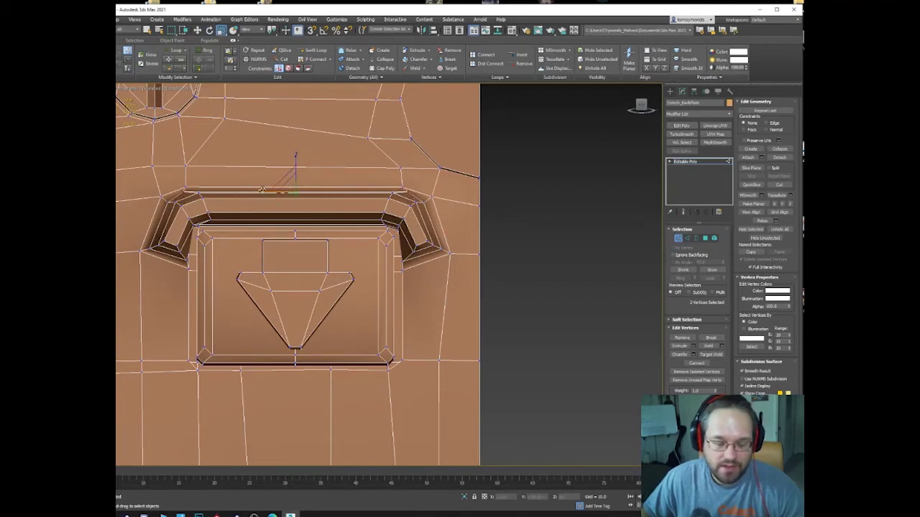
pyautogui.press('w')
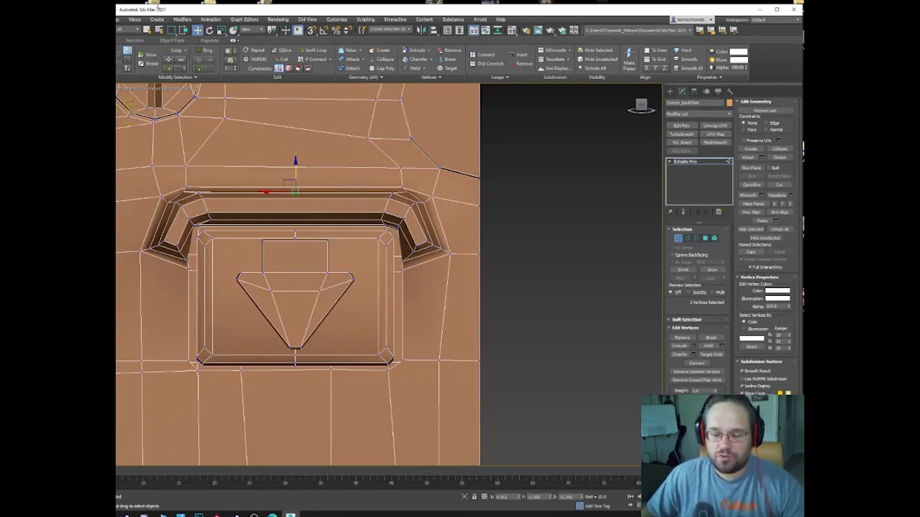
pyautogui.click(405, 193)
pyautogui.keyDown('ctrl'); pyautogui.click(181, 193); pyautogui.keyUp('ctrl')
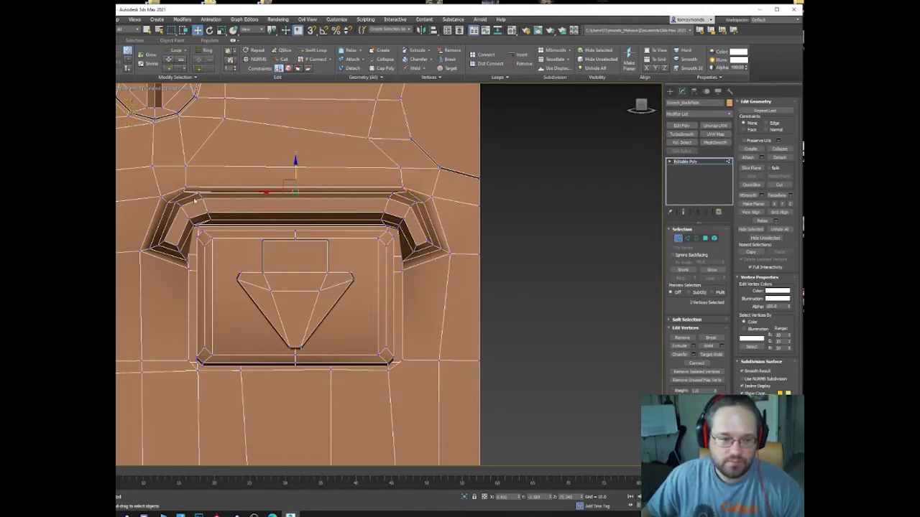
pyautogui.press('r')
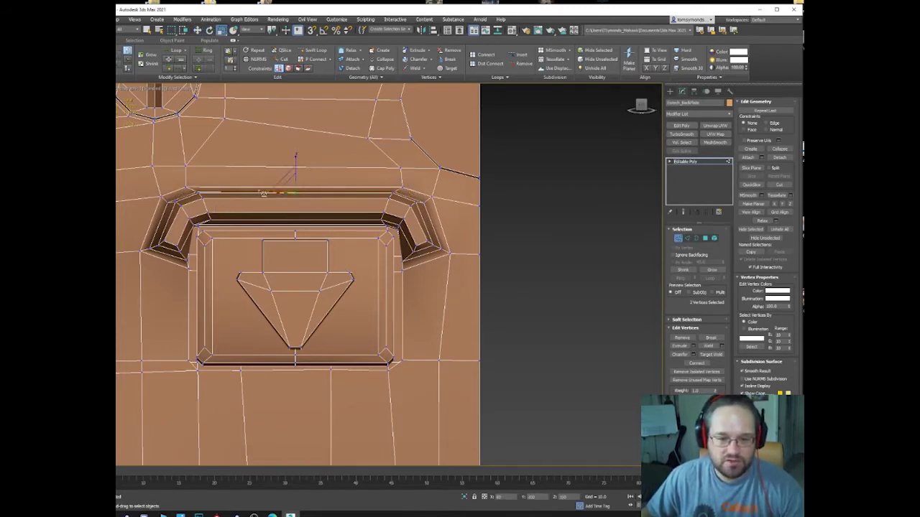
pyautogui.press('w')
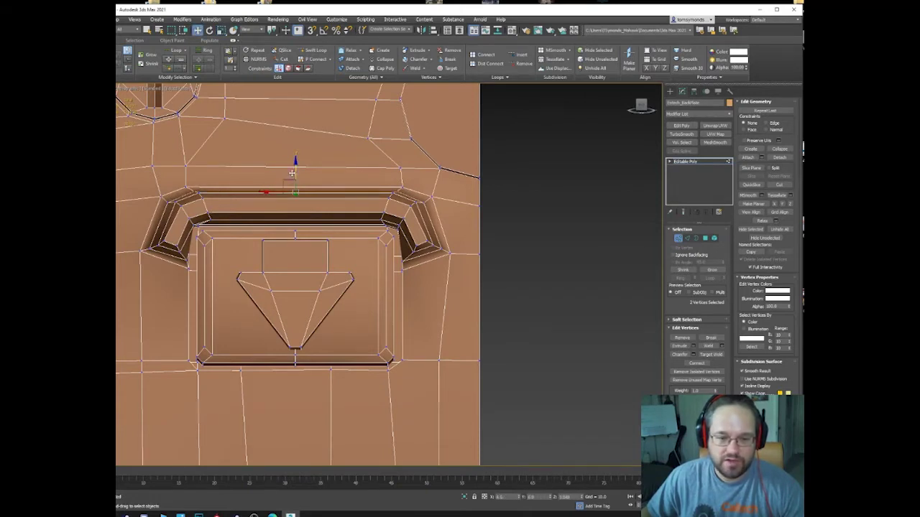
# Select the inner-row vertices at the hood arms' outer bends and adjust them along Z and their spacing along X.
pyautogui.click(168, 202)
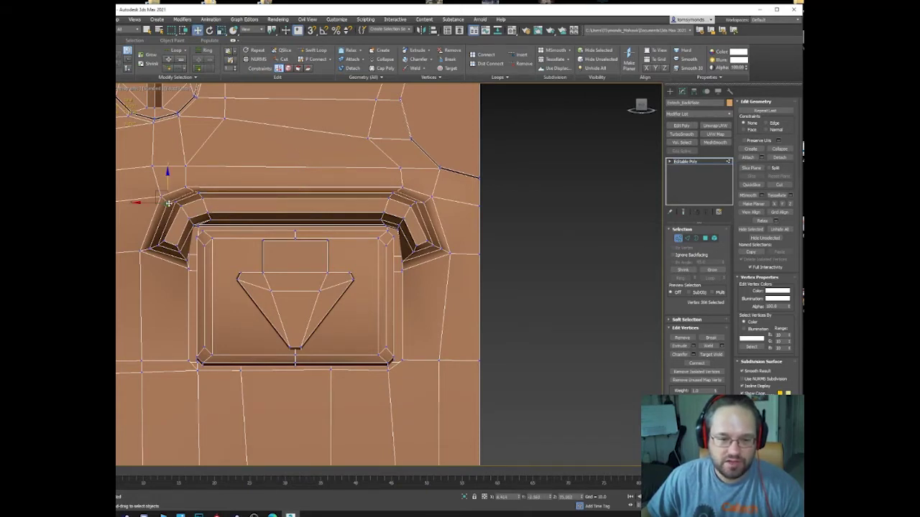
pyautogui.keyDown('ctrl'); pyautogui.click(422, 204); pyautogui.keyUp('ctrl')
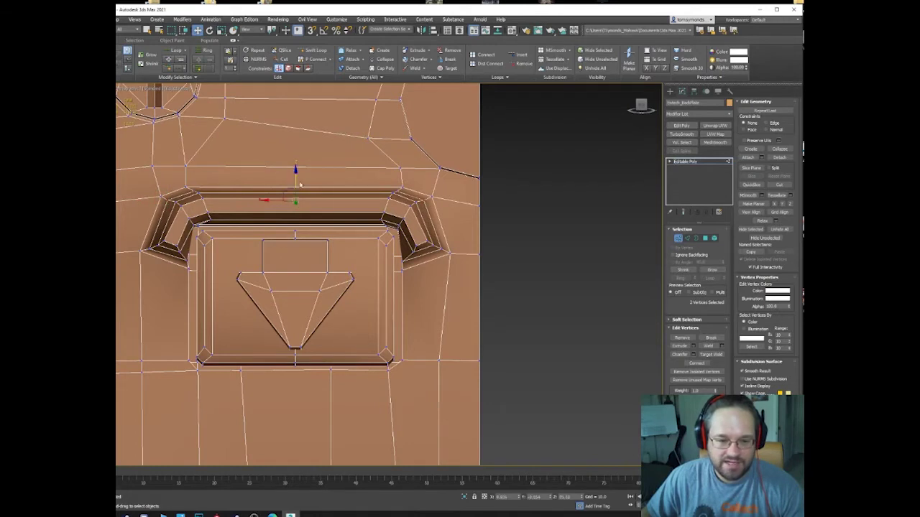
pyautogui.press('r')
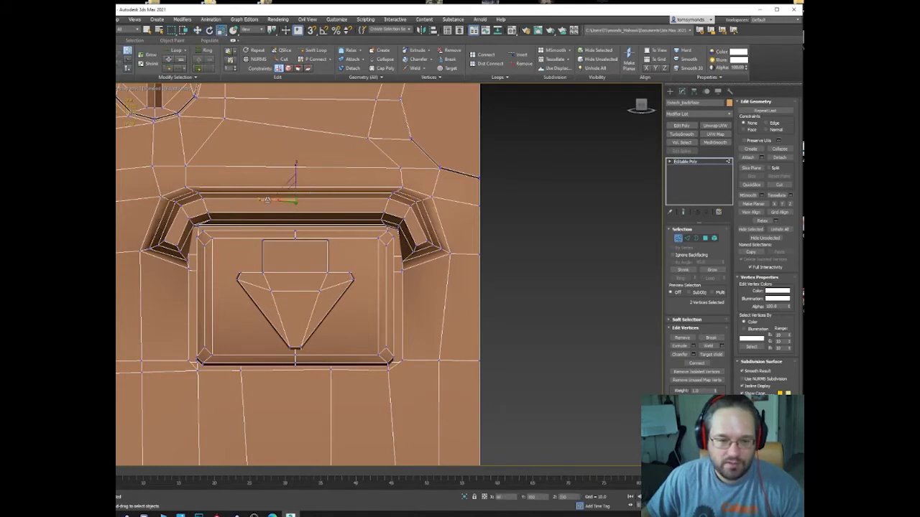
# Select the four outer vertices around the hood's upper corners, adjust them along Z, and scale them inward along X.
pyautogui.click(432, 195)
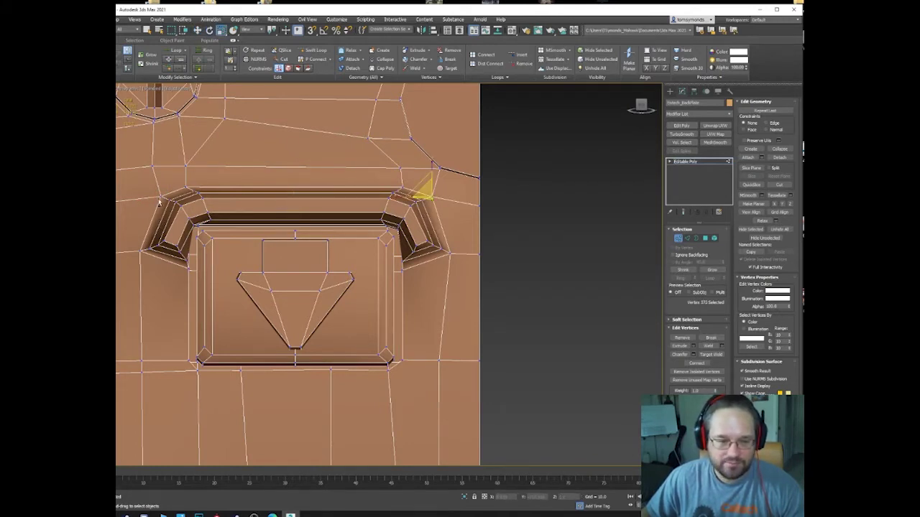
pyautogui.keyDown('ctrl'); pyautogui.click(160, 201); pyautogui.keyUp('ctrl')
pyautogui.keyDown('ctrl'); pyautogui.click(186, 188); pyautogui.keyUp('ctrl')
pyautogui.keyDown('ctrl'); pyautogui.click(404, 194); pyautogui.keyUp('ctrl')
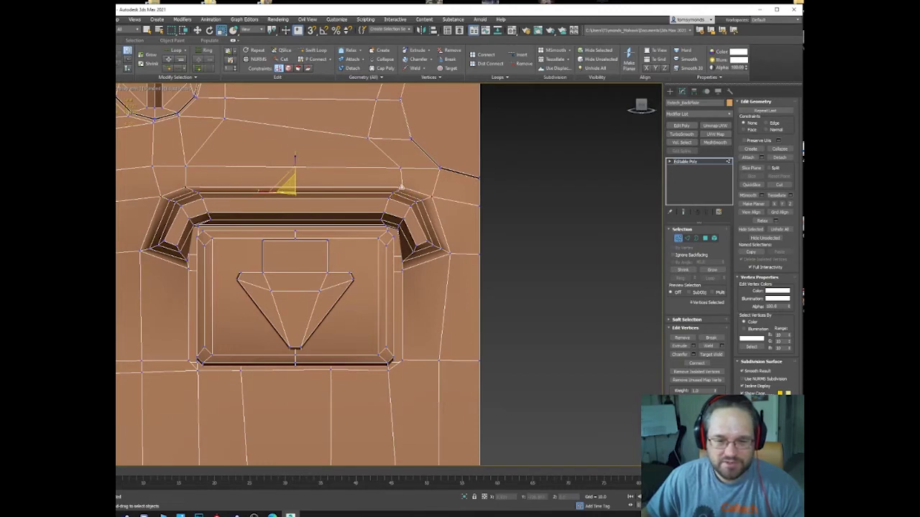
pyautogui.press('w')
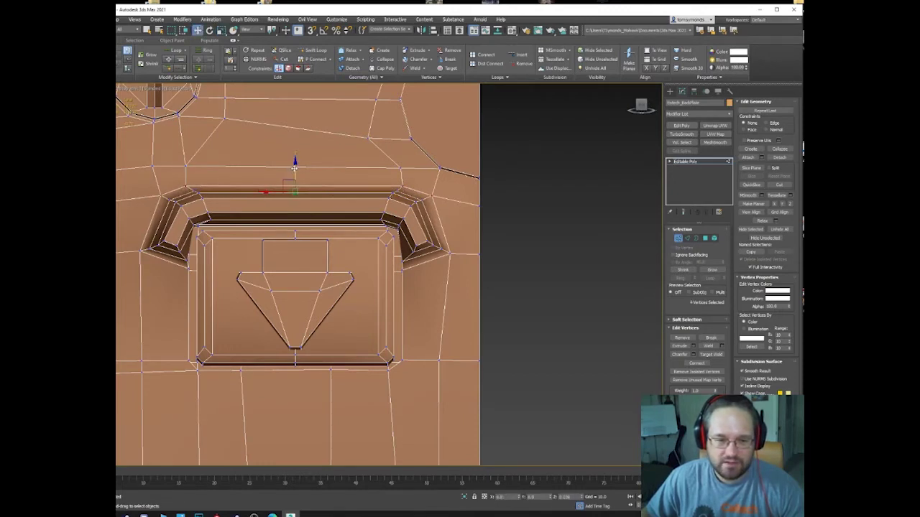
pyautogui.press('r')
pyautogui.moveTo(273, 189); pyautogui.dragTo(271, 190)
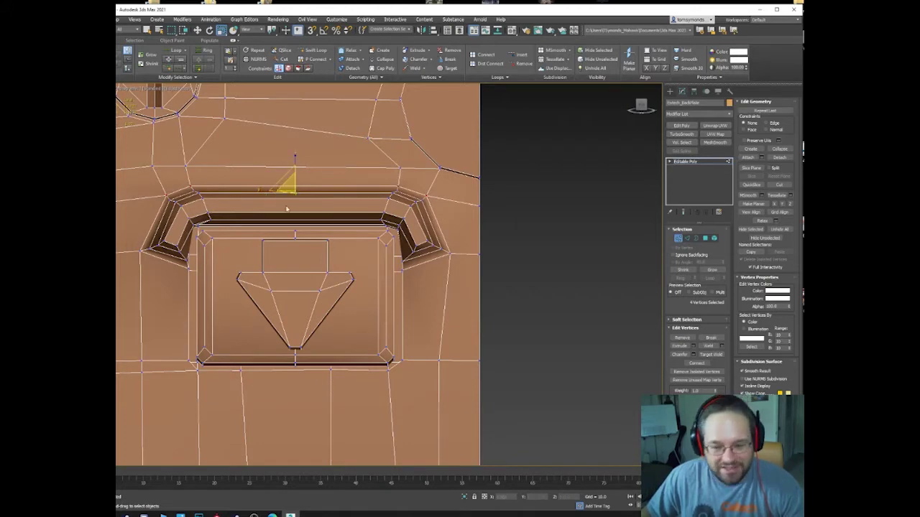
# Select the inner lower-end vertices of both hood arms for scaling.
pyautogui.click(401, 260)
pyautogui.press('w')
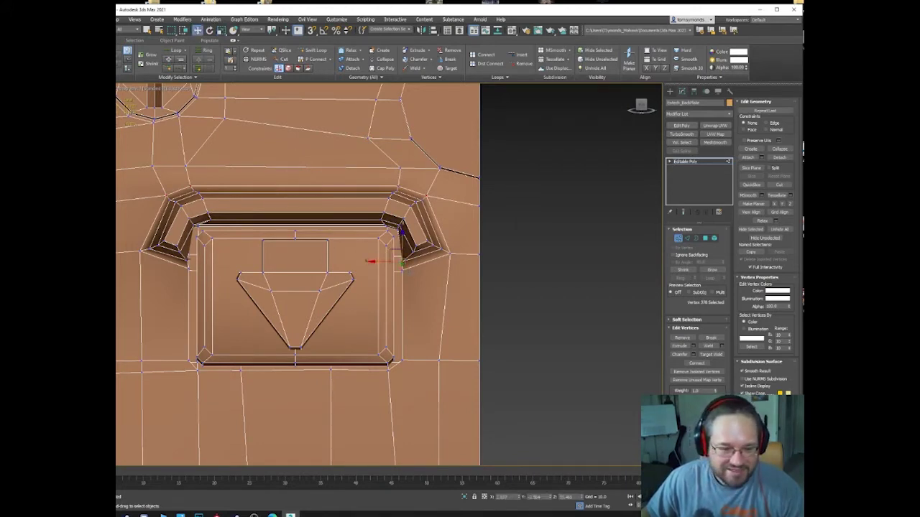
pyautogui.keyDown('ctrl'); pyautogui.click(186, 258); pyautogui.keyUp('ctrl')
pyautogui.press('r')
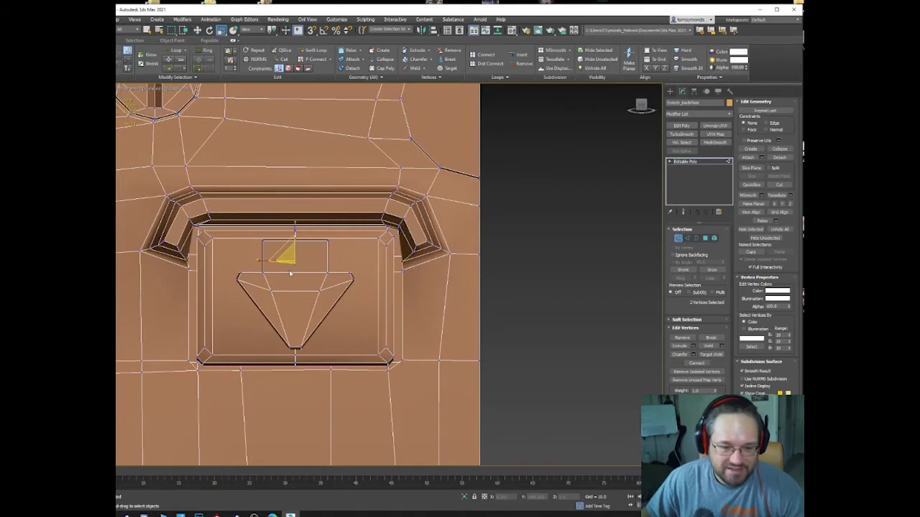
# Select the protruding front vertices of the hood and button cap in side view and shift them toward the backplate.
pyautogui.scroll(-3, 290, 274)
pyautogui.keyDown('alt'); pyautogui.moveTo(305, 281); pyautogui.dragTo(373, 286, button='middle'); pyautogui.keyUp('alt')
pyautogui.scroll(-5, 350, 327)
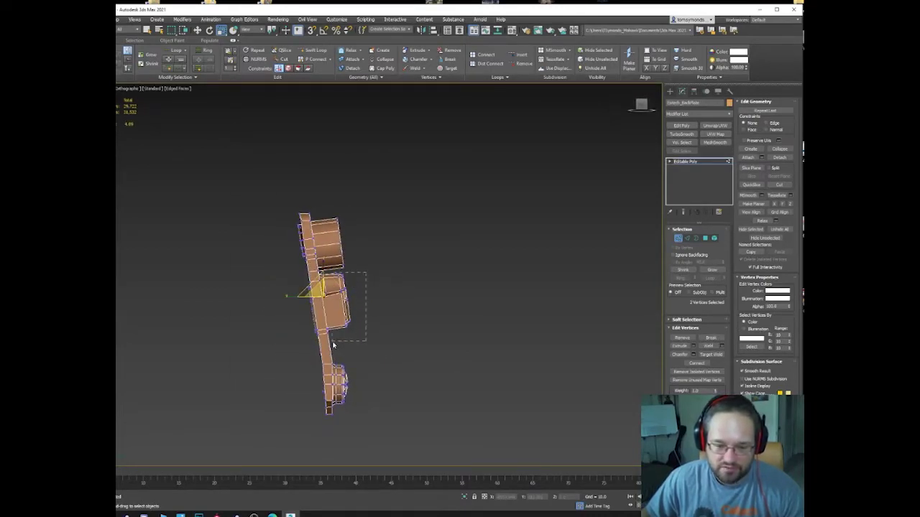
pyautogui.moveTo(333, 343); pyautogui.dragTo(333, 345)
pyautogui.keyDown('alt'); pyautogui.moveTo(338, 332); pyautogui.dragTo(360, 301, button='middle'); pyautogui.keyUp('alt')
pyautogui.click(644, 105)
pyautogui.moveTo(292, 311); pyautogui.dragTo(492, 272, button='middle')
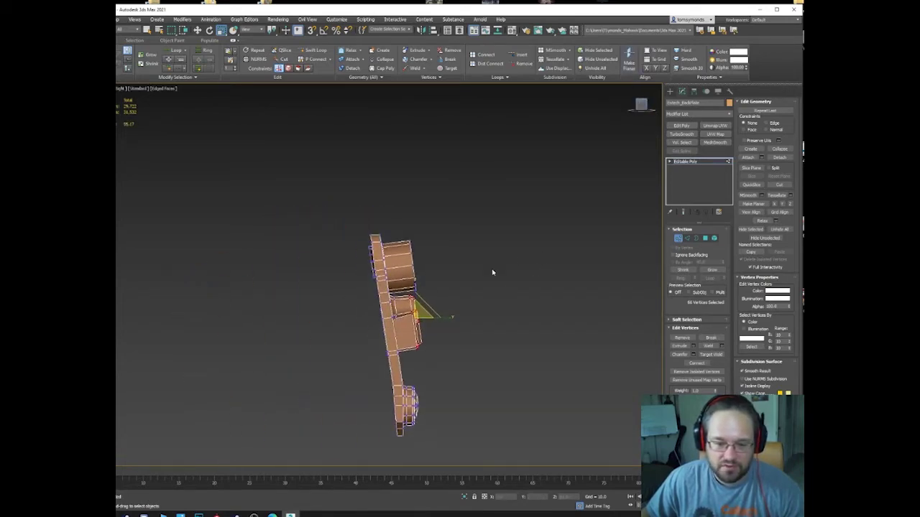
pyautogui.scroll(4, 431, 309)
pyautogui.press('w')
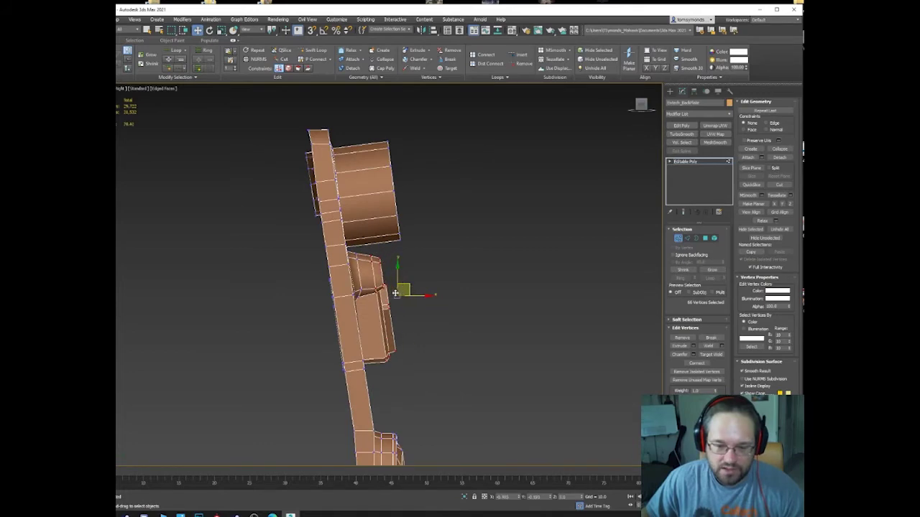
pyautogui.moveTo(396, 293); pyautogui.dragTo(388, 291)
pyautogui.keyDown('alt'); pyautogui.moveTo(388, 291); pyautogui.dragTo(364, 256, button='middle'); pyautogui.keyUp('alt')
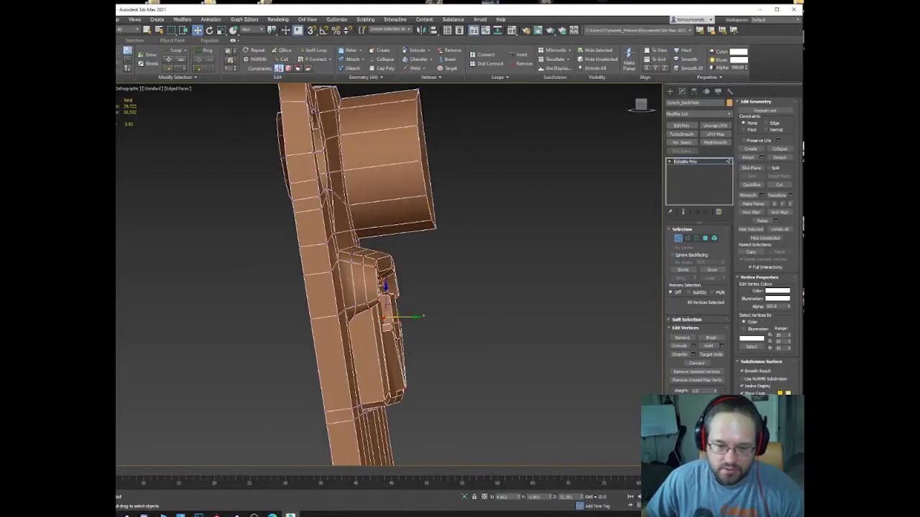
# Select the four vertices of the hood's base-side row at its upper corners and move them toward the backplate.
pyautogui.moveTo(345, 243)
pyautogui.mouseDown()
pyautogui.moveTo(358, 261)
pyautogui.moveTo(357, 250)
pyautogui.mouseUp()
pyautogui.scroll(2, 356, 249)
pyautogui.keyDown('alt'); pyautogui.moveTo(358, 249); pyautogui.dragTo(314, 268, button='middle'); pyautogui.keyUp('alt')
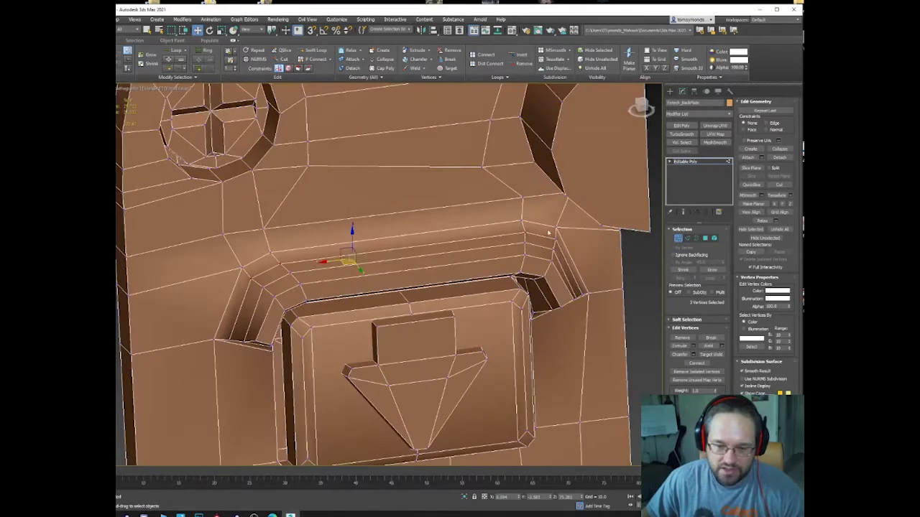
pyautogui.keyDown('alt'); pyautogui.moveTo(554, 244); pyautogui.dragTo(503, 233, button='middle'); pyautogui.keyUp('alt')
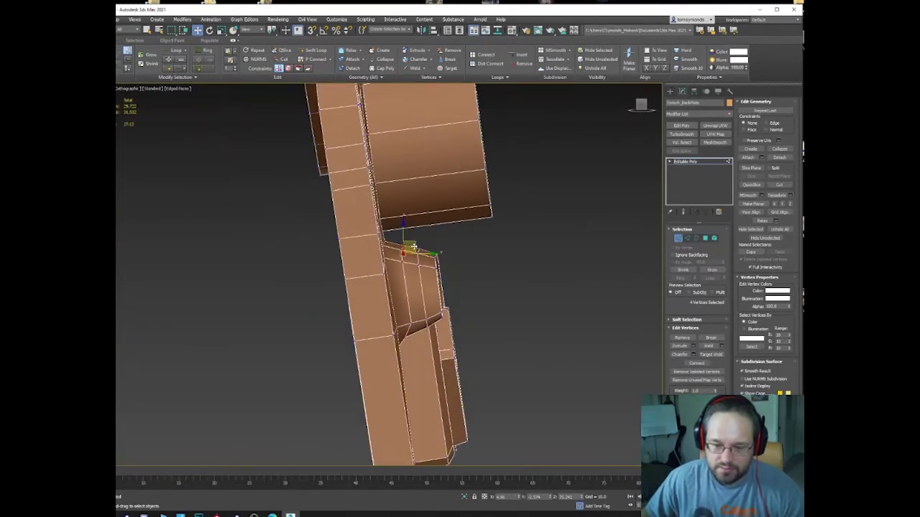
pyautogui.moveTo(414, 247); pyautogui.dragTo(415, 252)
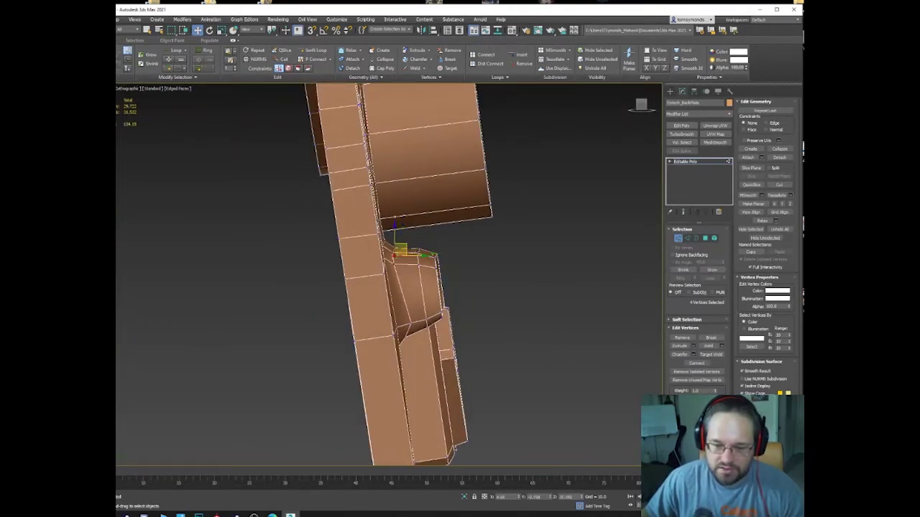
# Select the hood's middle-row vertices around both corners and arm ends and shift them along Y away from the backplate.
pyautogui.click(419, 251)
pyautogui.keyDown('ctrl'); pyautogui.click(419, 265); pyautogui.keyUp('ctrl')
pyautogui.keyDown('alt'); pyautogui.moveTo(419, 263); pyautogui.dragTo(366, 264, button='middle'); pyautogui.keyUp('alt')
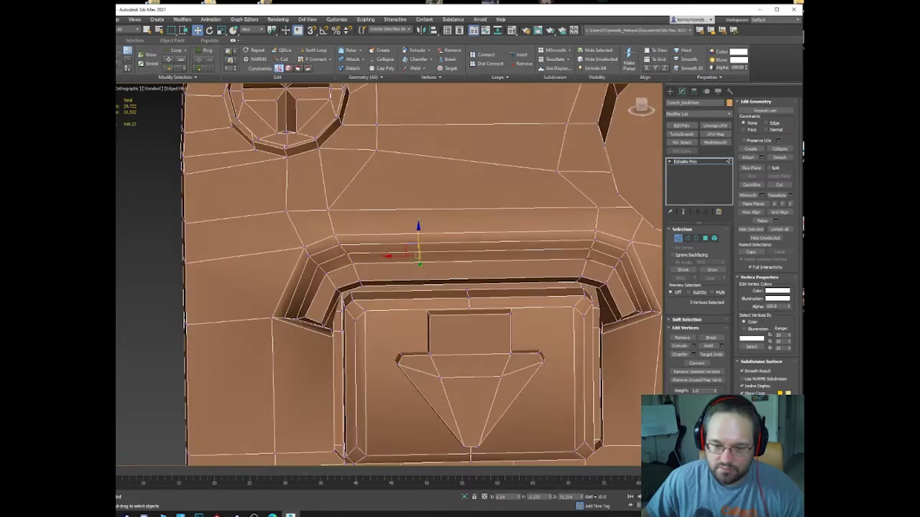
pyautogui.keyDown('ctrl'); pyautogui.click(617, 263); pyautogui.keyUp('ctrl')
pyautogui.keyDown('ctrl'); pyautogui.click(641, 313); pyautogui.keyUp('ctrl')
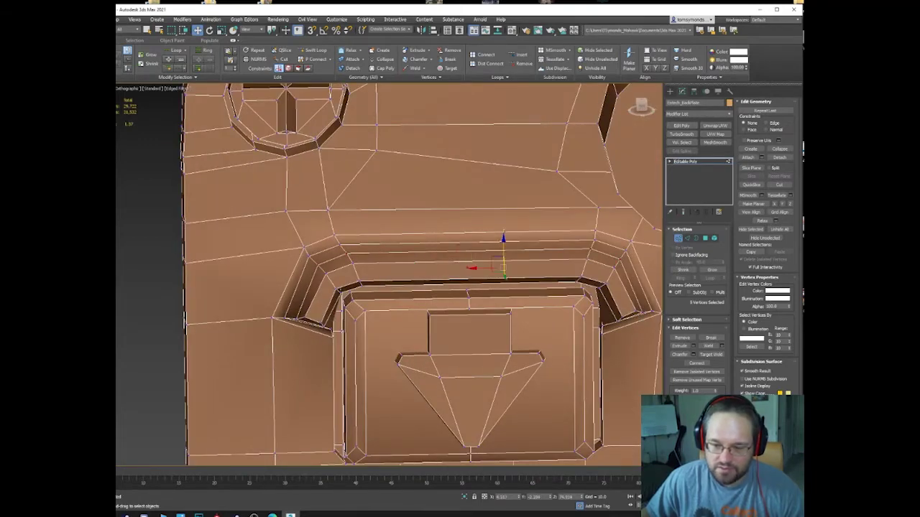
pyautogui.keyDown('ctrl'); pyautogui.click(298, 319); pyautogui.keyUp('ctrl')
pyautogui.keyDown('alt'); pyautogui.moveTo(300, 319); pyautogui.dragTo(452, 303, button='middle'); pyautogui.keyUp('alt')
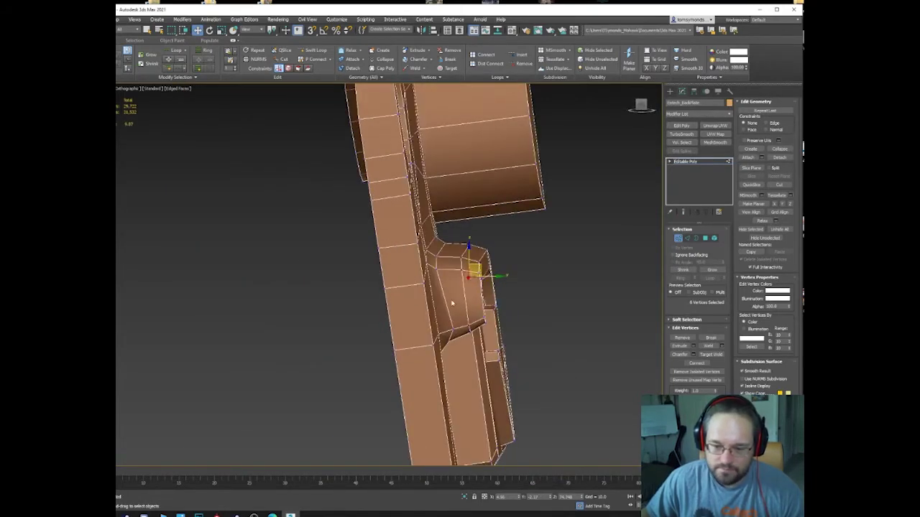
pyautogui.moveTo(487, 274); pyautogui.dragTo(492, 268)
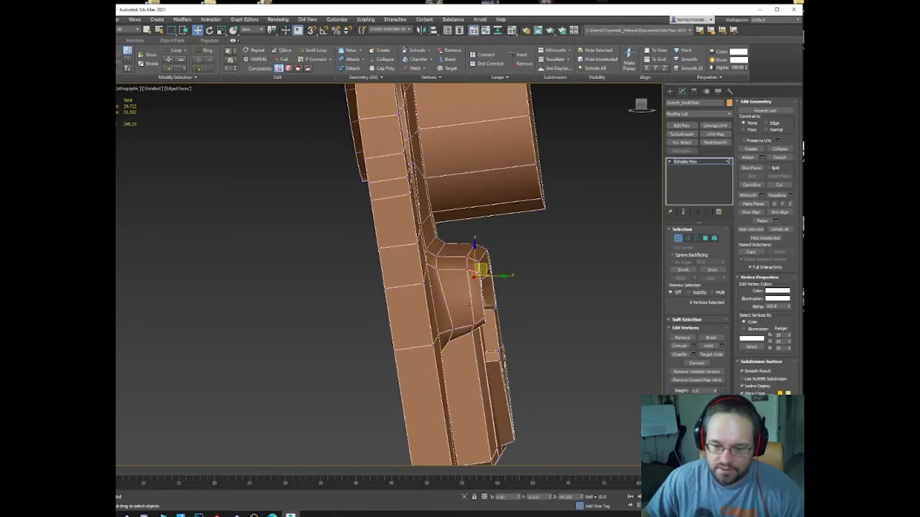
# Nudge the rear-row vertices at the lower ends of both hood arms to even out the arms' side profile.
pyautogui.click(475, 327)
pyautogui.click(474, 328)
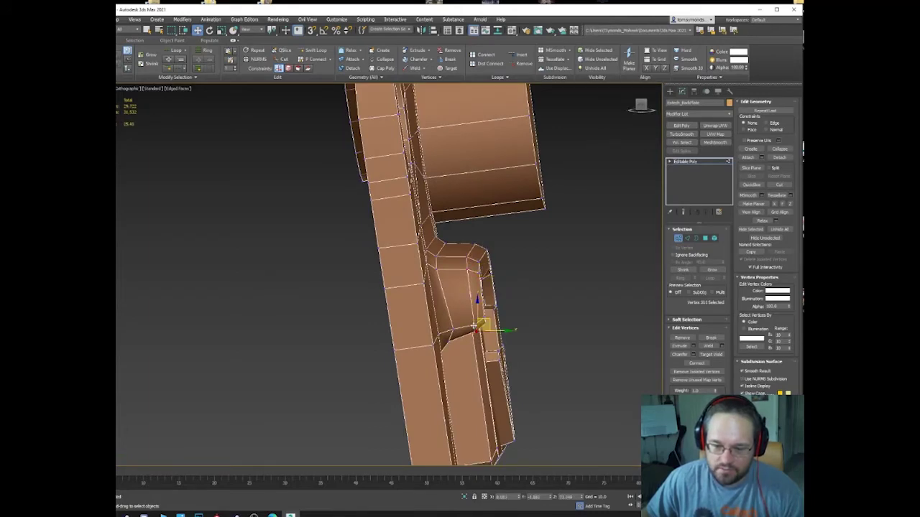
pyautogui.click(454, 330)
pyautogui.moveTo(458, 325); pyautogui.dragTo(454, 324)
pyautogui.keyDown('alt'); pyautogui.moveTo(454, 324); pyautogui.dragTo(369, 313, button='middle'); pyautogui.keyUp('alt')
pyautogui.click(549, 370)
pyautogui.keyDown('ctrl'); pyautogui.click(540, 382); pyautogui.keyUp('ctrl')
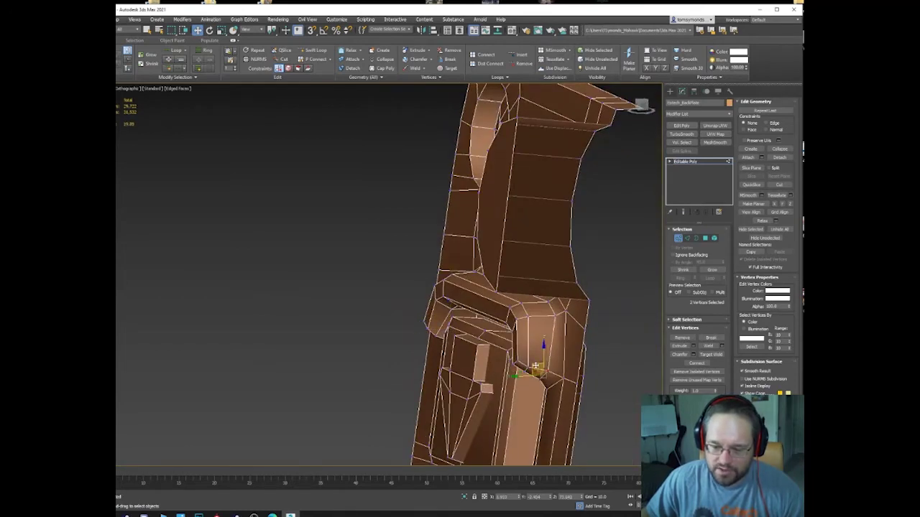
pyautogui.moveTo(536, 365); pyautogui.dragTo(538, 368)
pyautogui.scroll(-5, 538, 368)
pyautogui.keyDown('alt'); pyautogui.moveTo(537, 367); pyautogui.dragTo(631, 271, button='middle'); pyautogui.keyUp('alt')
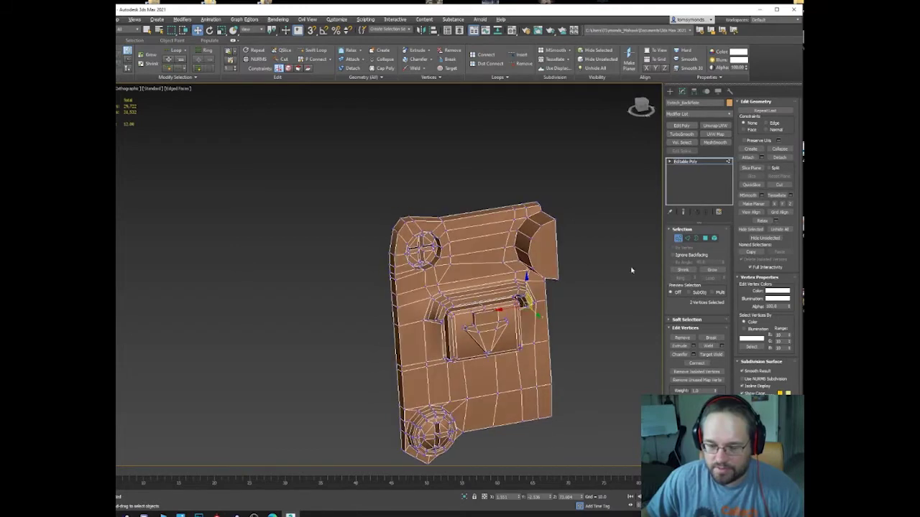
# Select the button cap element and auto-smooth its polygons with a threshold of 40, checking the shading without edges.
pyautogui.click(682, 240)
pyautogui.moveTo(468, 346); pyautogui.dragTo(456, 317, button='middle')
pyautogui.press('F4')
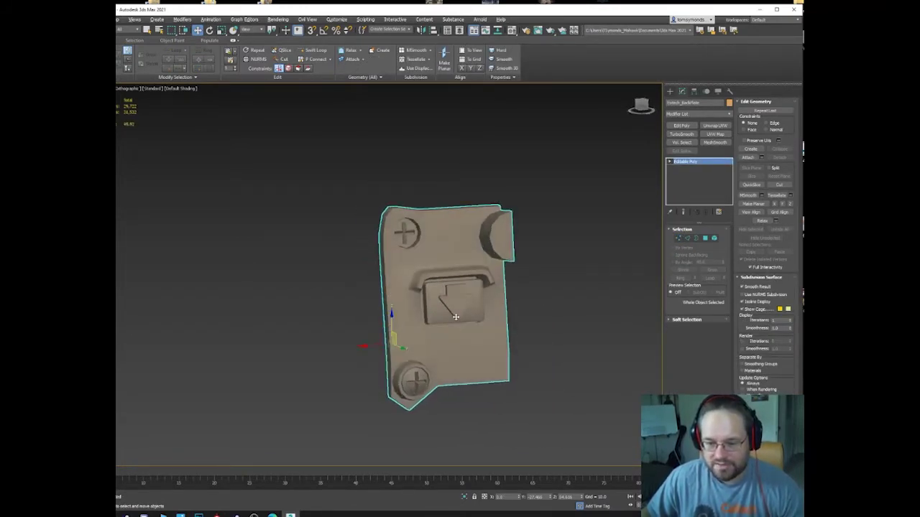
pyautogui.scroll(4, 460, 312)
pyautogui.press('5')
pyautogui.click(428, 319)
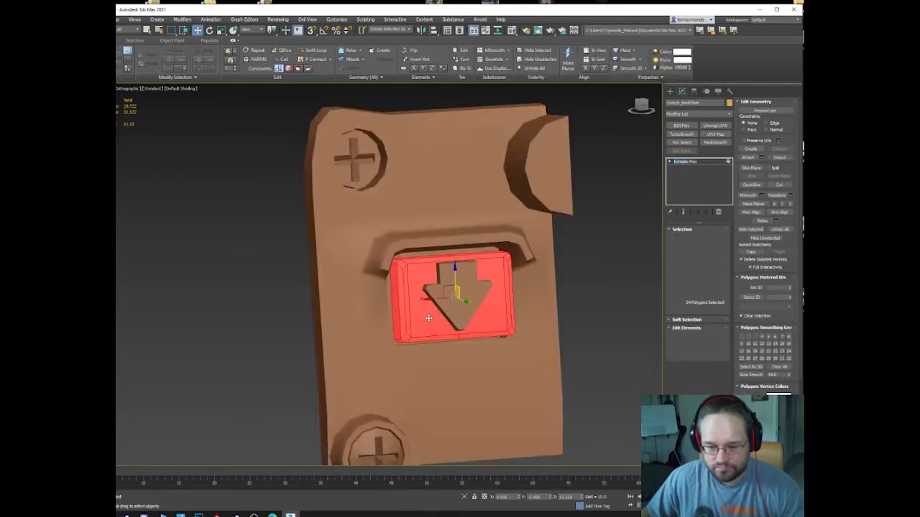
pyautogui.scroll(4, 434, 320)
pyautogui.click(752, 375)
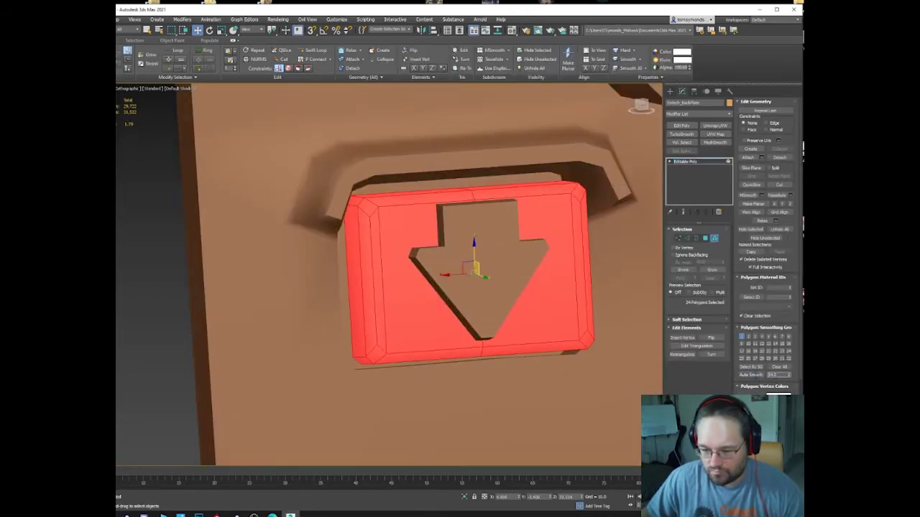
pyautogui.write('50')
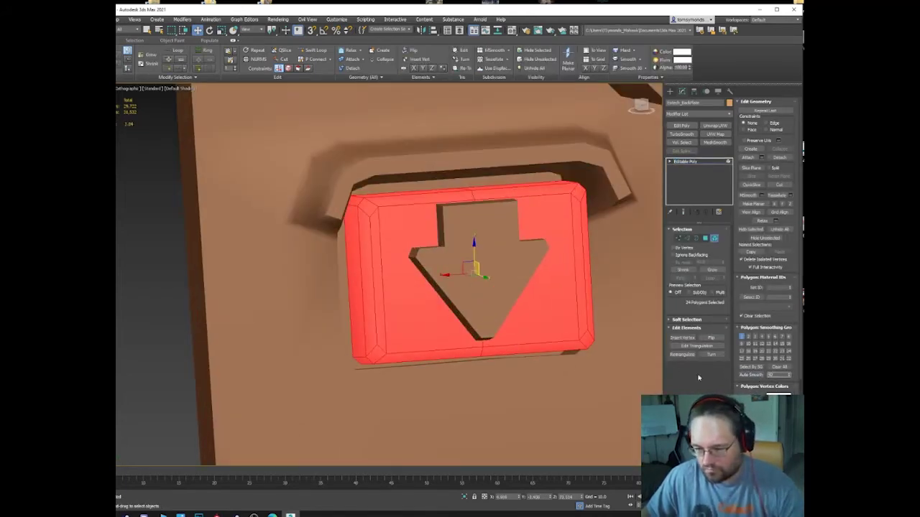
pyautogui.click(744, 375)
pyautogui.moveTo(538, 296); pyautogui.dragTo(521, 301, button='middle')
pyautogui.press('F3')
pyautogui.press('F3')
pyautogui.press('F4')
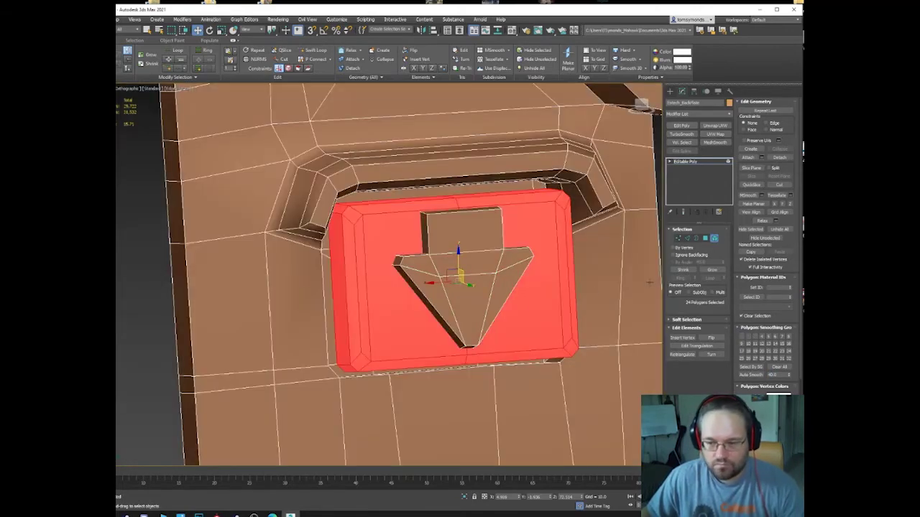
# Connect the ring of vertical edges around the button cap with one new edge loop across its middle.
pyautogui.moveTo(580, 275); pyautogui.dragTo(578, 278, button='middle')
pyautogui.scroll(-5, 575, 279)
pyautogui.click(560, 288)
pyautogui.scroll(4, 503, 289)
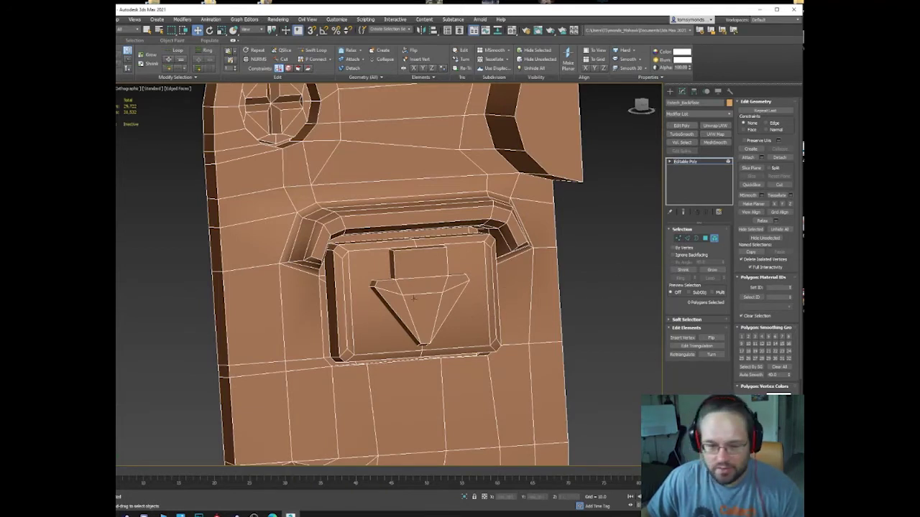
pyautogui.press('2')
pyautogui.click(351, 306)
pyautogui.click(680, 279)
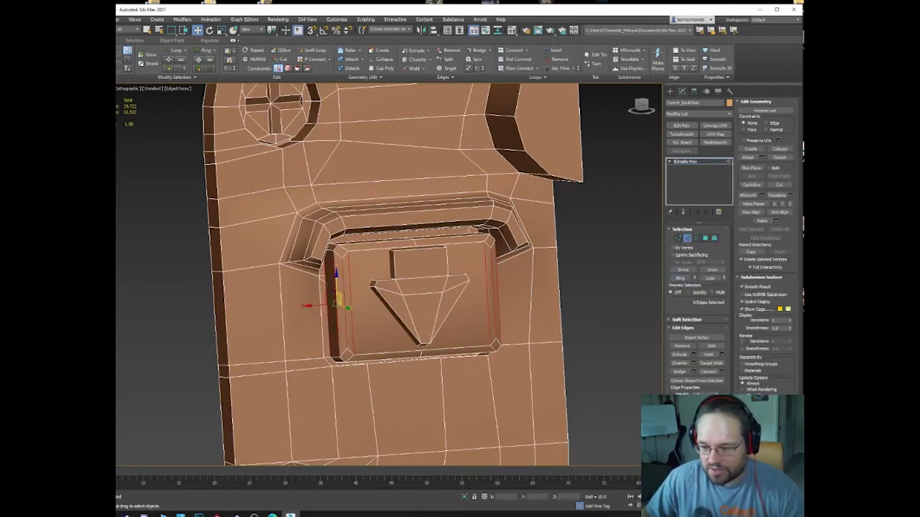
pyautogui.click(709, 372)
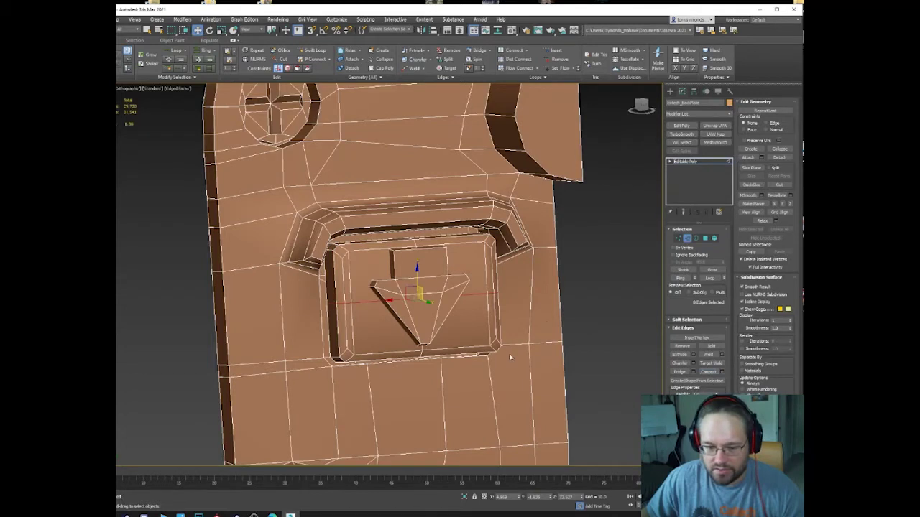
# Insert Swift Loop support loops just inside the upper, lower, left and right borders of the button cap's face.
pyautogui.click(346, 329)
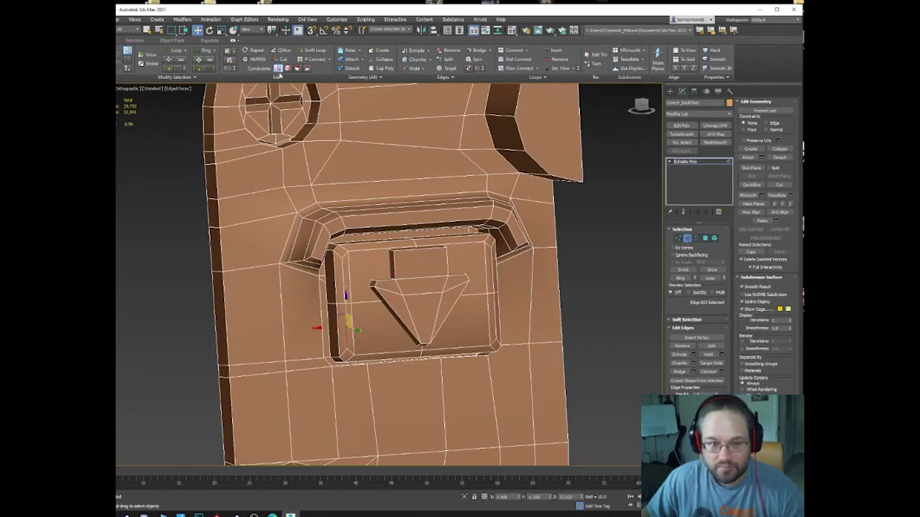
pyautogui.click(311, 50)
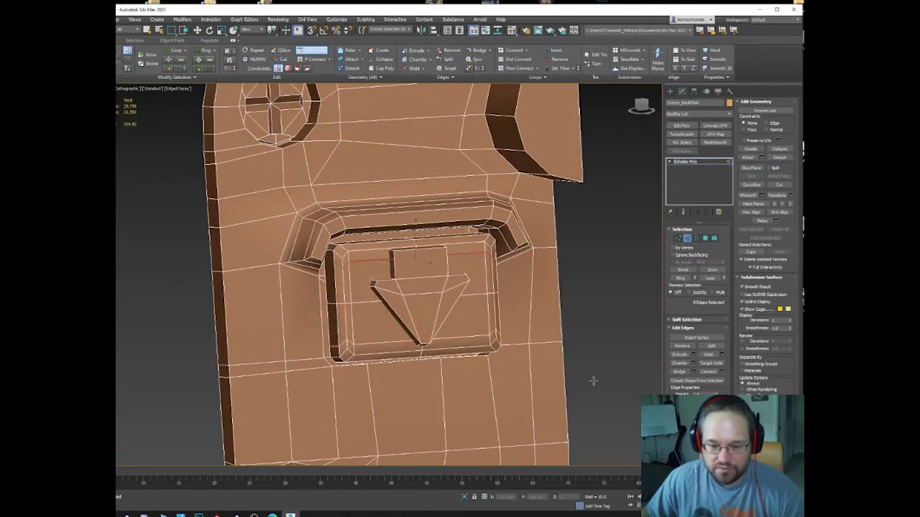
pyautogui.click(429, 255)
pyautogui.click(356, 301)
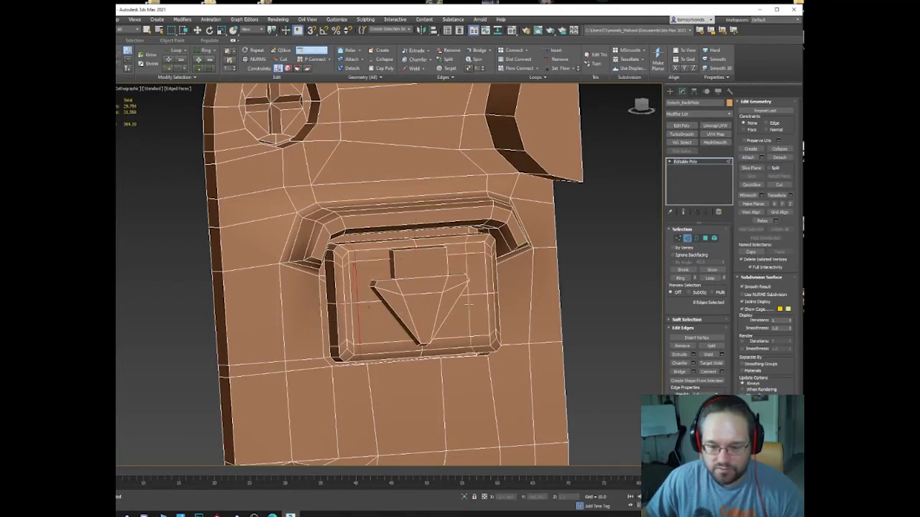
pyautogui.click(479, 306)
pyautogui.rightClick(587, 307)
pyautogui.click(688, 238)
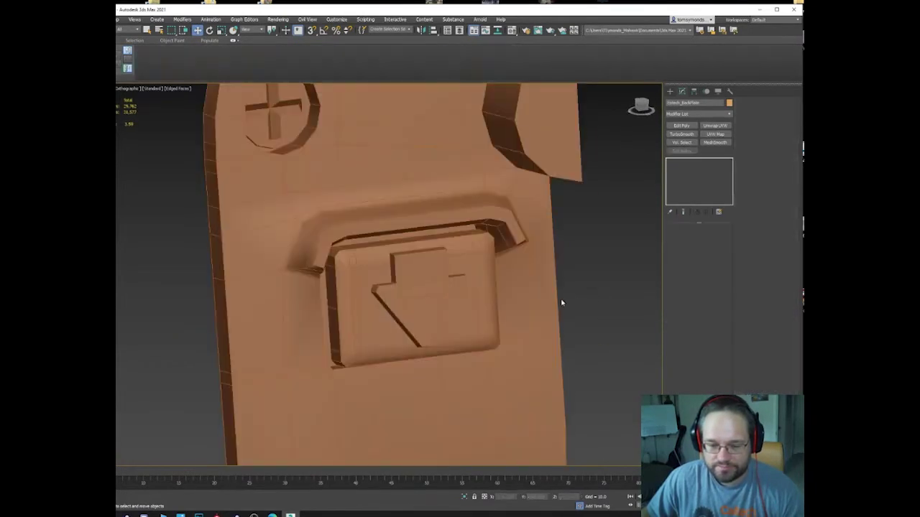
pyautogui.scroll(-3, 560, 304)
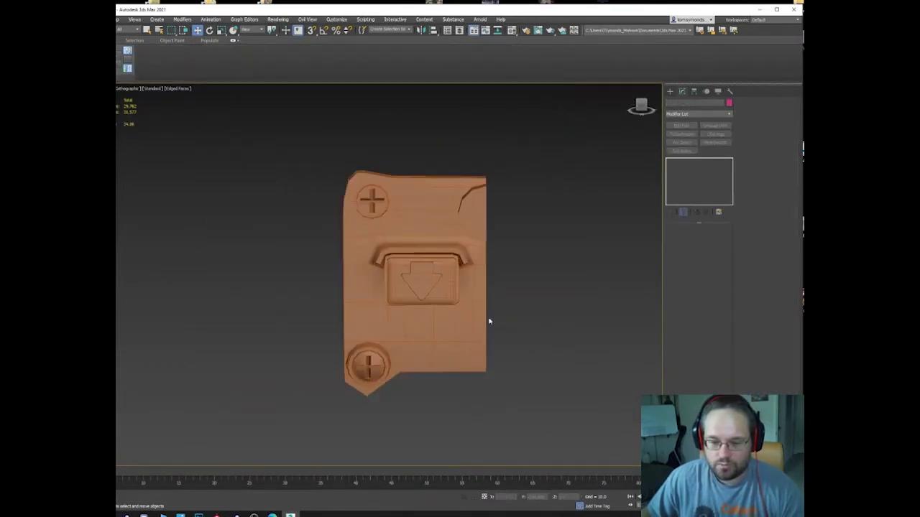
pyautogui.click(486, 323)
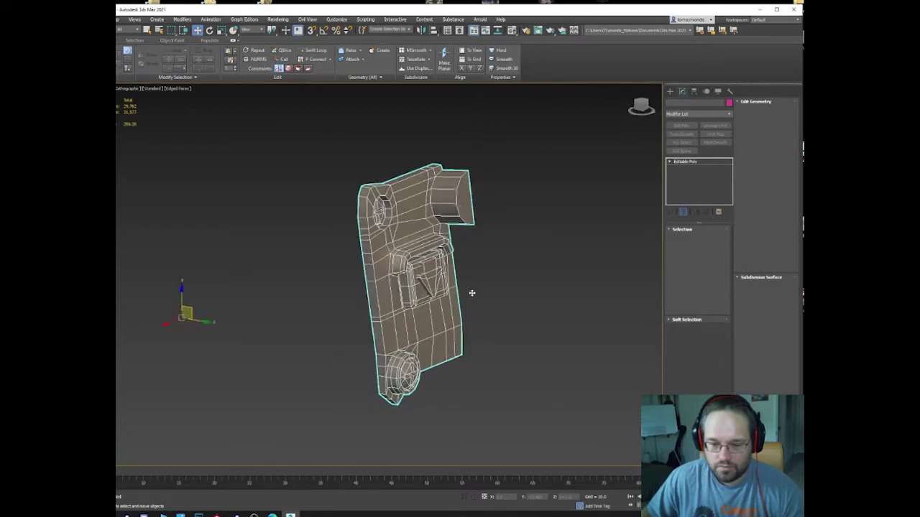
# Select all seven front polygons of the raised arrow and bevel them slightly inward.
pyautogui.keyDown('alt'); pyautogui.moveTo(472, 293); pyautogui.dragTo(428, 282, button='middle'); pyautogui.keyUp('alt')
pyautogui.scroll(5, 428, 282)
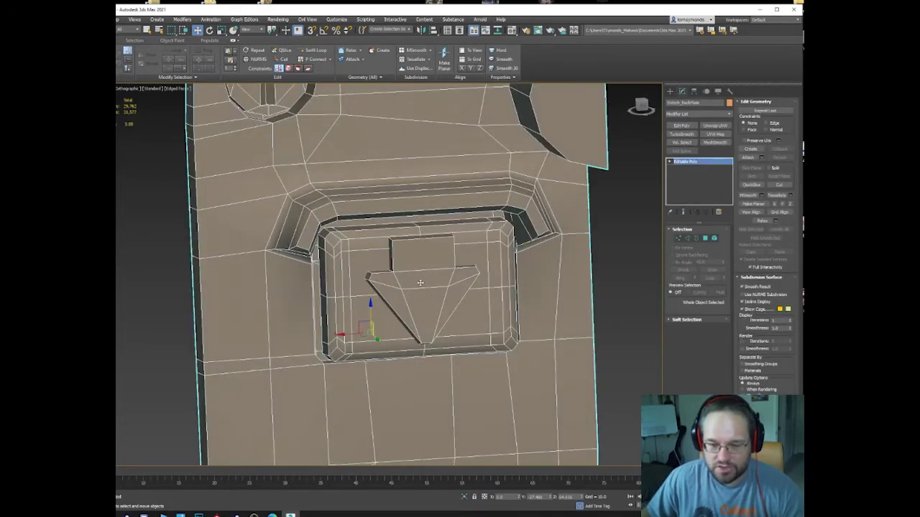
pyautogui.scroll(5, 415, 286)
pyautogui.press('4')
pyautogui.click(405, 274)
pyautogui.keyDown('ctrl'); pyautogui.click(400, 240); pyautogui.keyUp('ctrl')
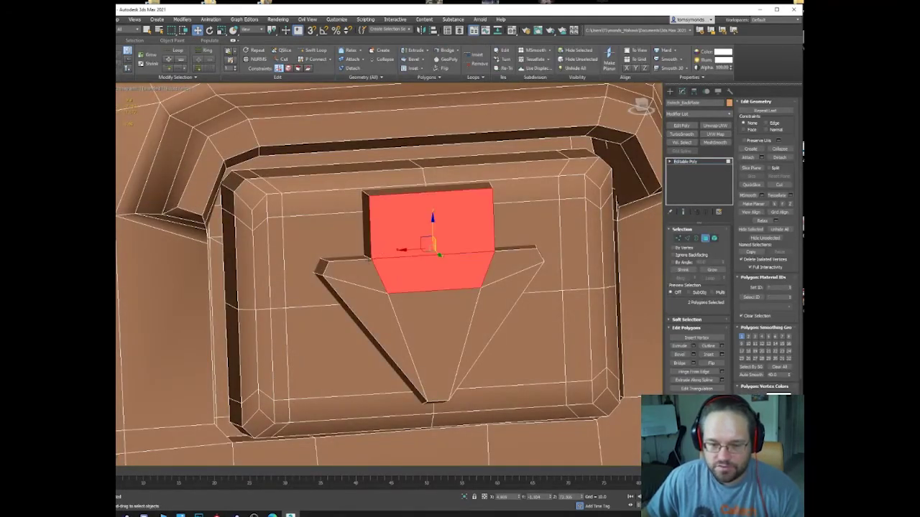
pyautogui.keyDown('ctrl'); pyautogui.click(432, 316); pyautogui.keyUp('ctrl')
pyautogui.rightClick(463, 275)
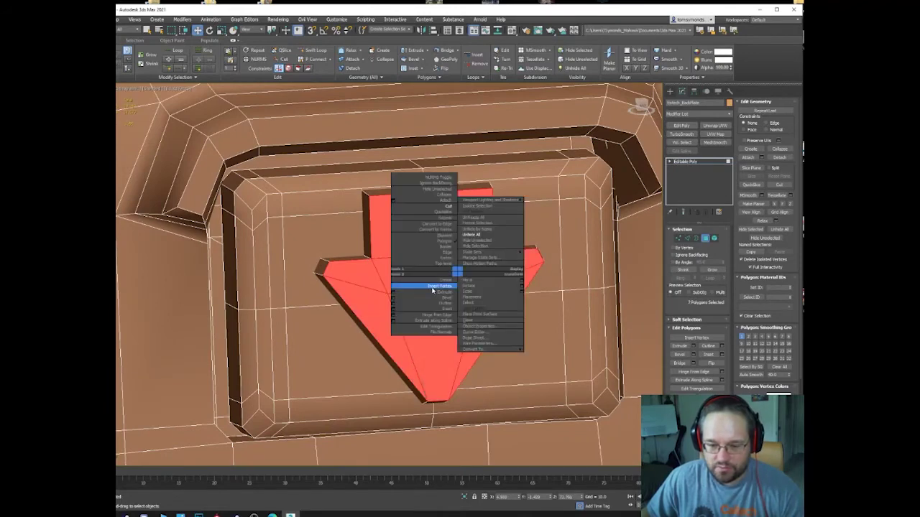
pyautogui.click(437, 283)
pyautogui.moveTo(430, 278); pyautogui.dragTo(435, 283)
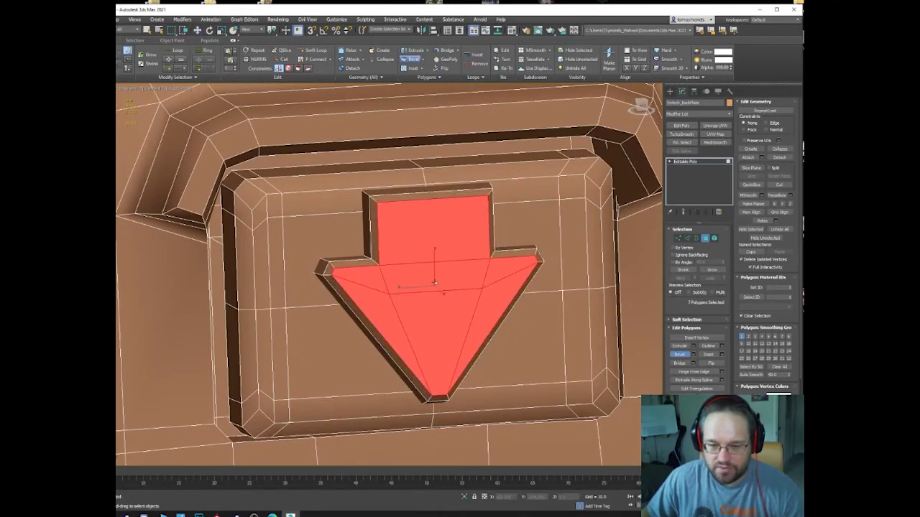
pyautogui.press('w')
pyautogui.keyDown('alt'); pyautogui.moveTo(435, 282); pyautogui.dragTo(455, 288, button='middle'); pyautogui.keyUp('alt')
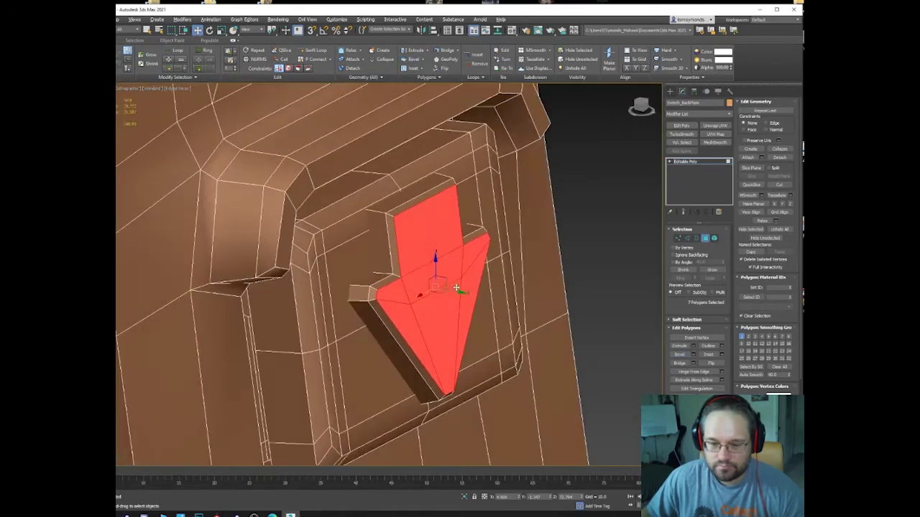
# Select the whole raised arrow element, clear the selection and check the button's shading without edges.
pyautogui.click(705, 238)
pyautogui.click(713, 238)
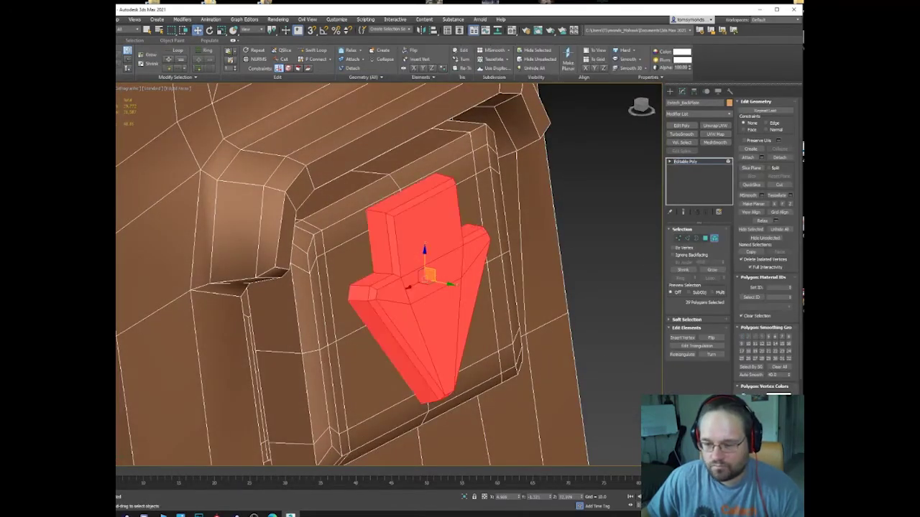
pyautogui.click(580, 224)
pyautogui.scroll(-4, 525, 276)
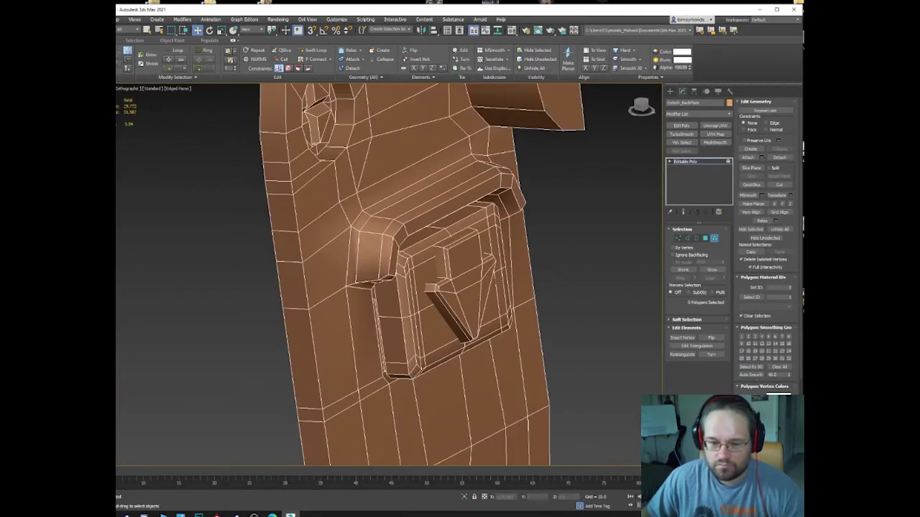
pyautogui.moveTo(500, 278)
pyautogui.keyDown('alt'); pyautogui.mouseDown(button='middle')
pyautogui.moveTo(436, 287)
pyautogui.moveTo(467, 282)
pyautogui.moveTo(465, 312)
pyautogui.moveTo(427, 315)
pyautogui.moveTo(467, 315)
pyautogui.mouseUp(button='middle'); pyautogui.keyUp('alt')
pyautogui.press('F4')
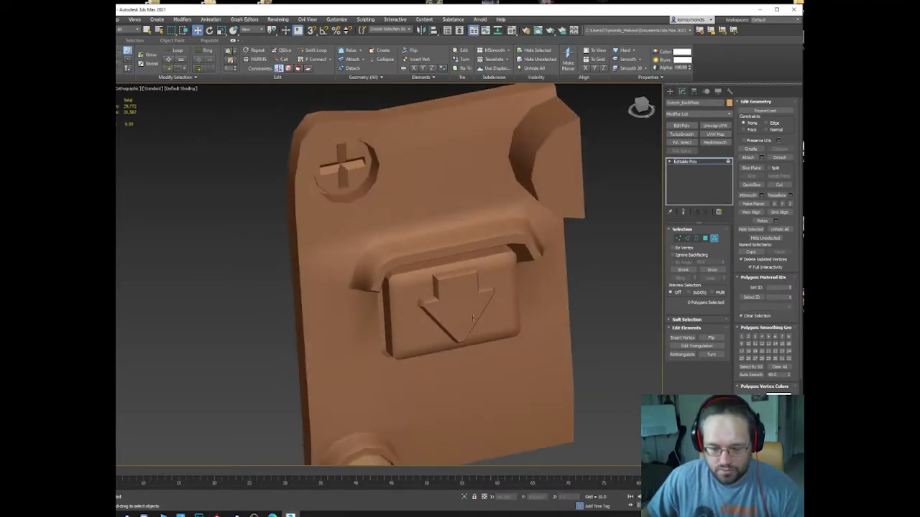
# Select the arrow element and adjust the Specular Level of the Solid Glass material.
pyautogui.click(470, 317)
pyautogui.press('m')
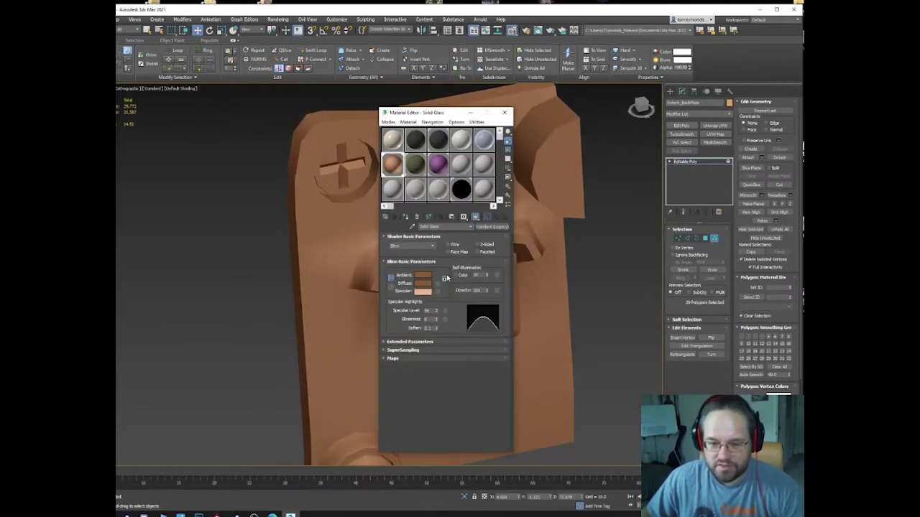
pyautogui.moveTo(436, 307); pyautogui.dragTo(436, 308)
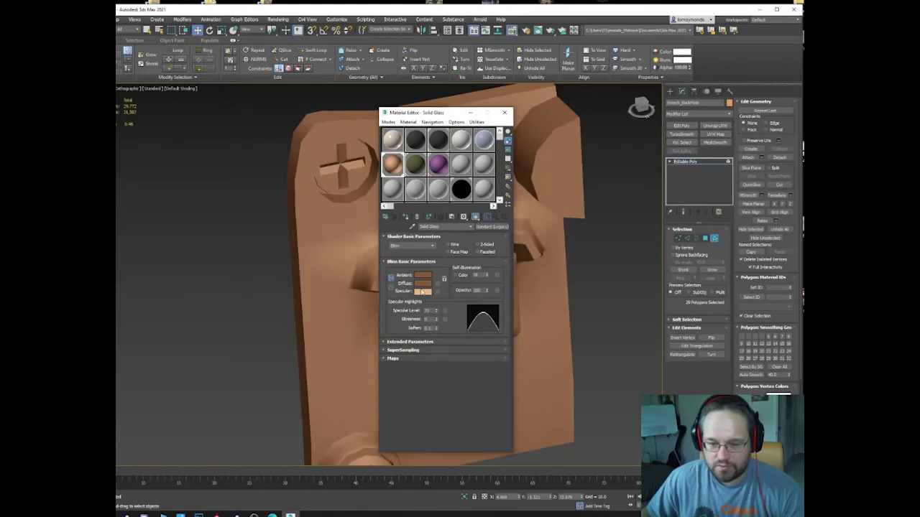
pyautogui.click(505, 113)
pyautogui.keyDown('alt'); pyautogui.moveTo(463, 199); pyautogui.dragTo(421, 209, button='middle'); pyautogui.keyUp('alt')
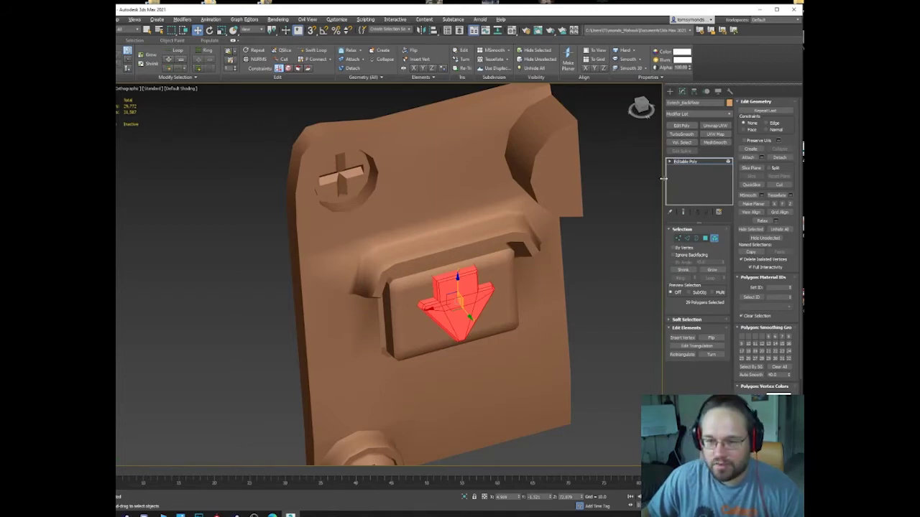
# Examine the backplate's topology around the hood in wireframe and edged shading.
pyautogui.click(708, 238)
pyautogui.keyDown('alt'); pyautogui.moveTo(517, 190); pyautogui.dragTo(402, 209, button='middle'); pyautogui.keyUp('alt')
pyautogui.press('F3')
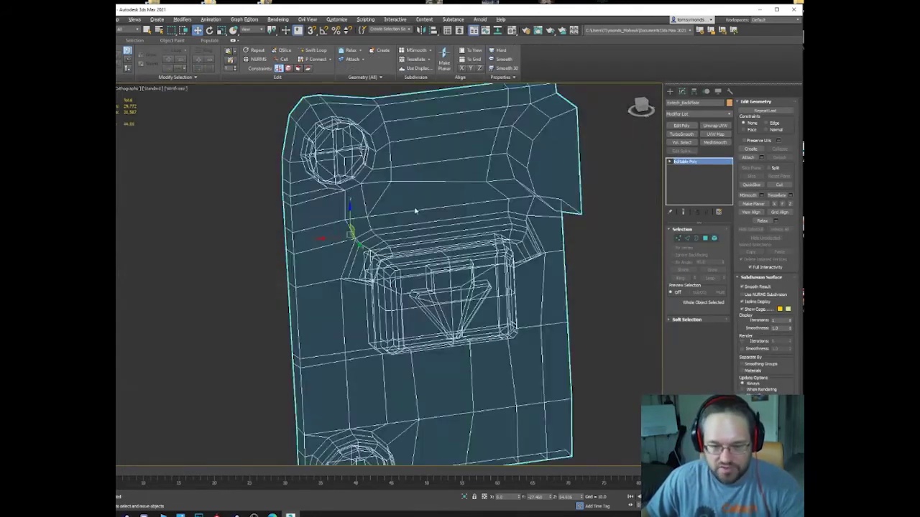
pyautogui.press('F3')
pyautogui.press('F4')
pyautogui.scroll(3, 370, 238)
pyautogui.press('1')
pyautogui.click(370, 227)
pyautogui.keyDown('alt'); pyautogui.moveTo(369, 227); pyautogui.dragTo(364, 214, button='middle'); pyautogui.keyUp('alt')
pyautogui.scroll(-5, 365, 214)
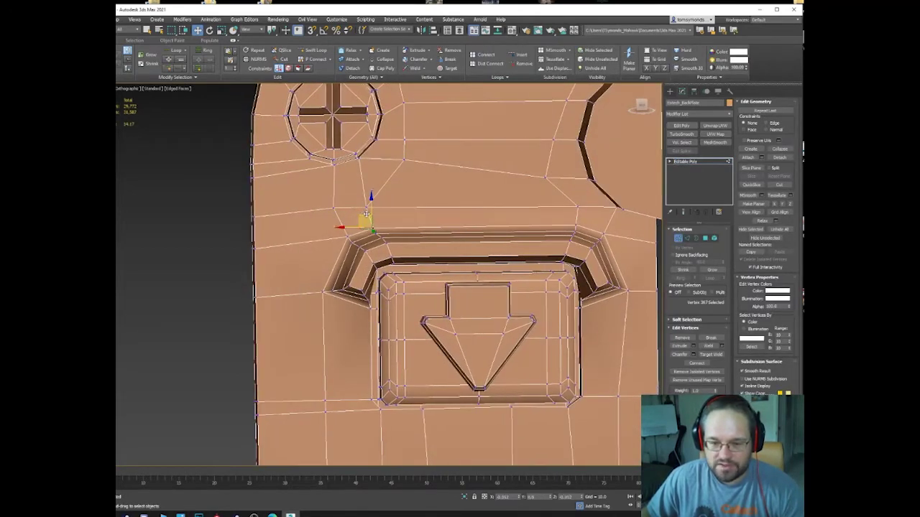
# Select the plate's front polygons along the upper border and around the upper screw hole, plus the strip below that hole.
pyautogui.press('4')
pyautogui.click(328, 200)
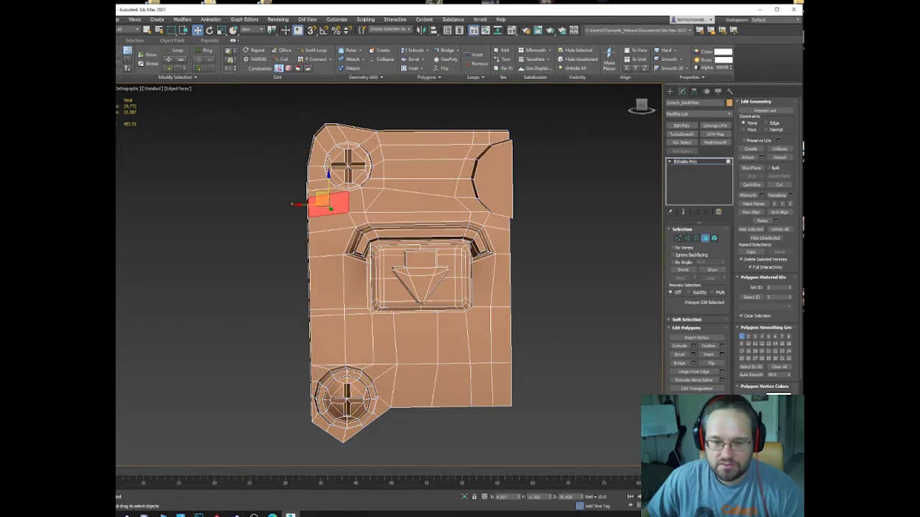
pyautogui.press('q')
pyautogui.keyDown('ctrl'); pyautogui.click(496, 139); pyautogui.keyUp('ctrl')
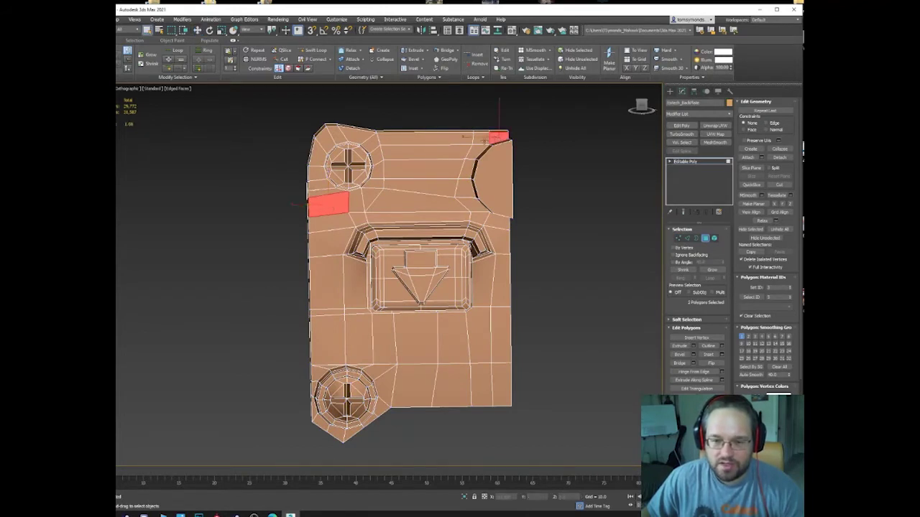
pyautogui.keyDown('ctrl'); pyautogui.click(463, 139); pyautogui.keyUp('ctrl')
pyautogui.keyDown('ctrl'); pyautogui.click(477, 149); pyautogui.keyUp('ctrl')
pyautogui.keyDown('ctrl'); pyautogui.click(480, 138); pyautogui.keyUp('ctrl')
pyautogui.keyDown('ctrl'); pyautogui.click(410, 150); pyautogui.keyUp('ctrl')
pyautogui.keyDown('ctrl'); pyautogui.click(378, 153); pyautogui.keyUp('ctrl')
pyautogui.keyDown('ctrl'); pyautogui.click(370, 143); pyautogui.keyUp('ctrl')
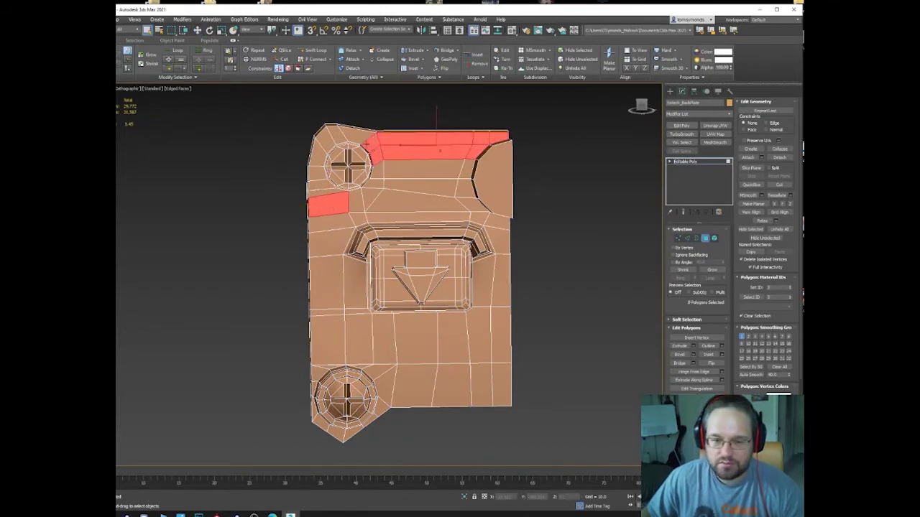
pyautogui.keyDown('ctrl'); pyautogui.click(358, 136); pyautogui.keyUp('ctrl')
pyautogui.keyDown('ctrl'); pyautogui.click(337, 135); pyautogui.keyUp('ctrl')
pyautogui.keyDown('ctrl'); pyautogui.click(326, 141); pyautogui.keyUp('ctrl')
pyautogui.keyDown('ctrl'); pyautogui.click(320, 151); pyautogui.keyUp('ctrl')
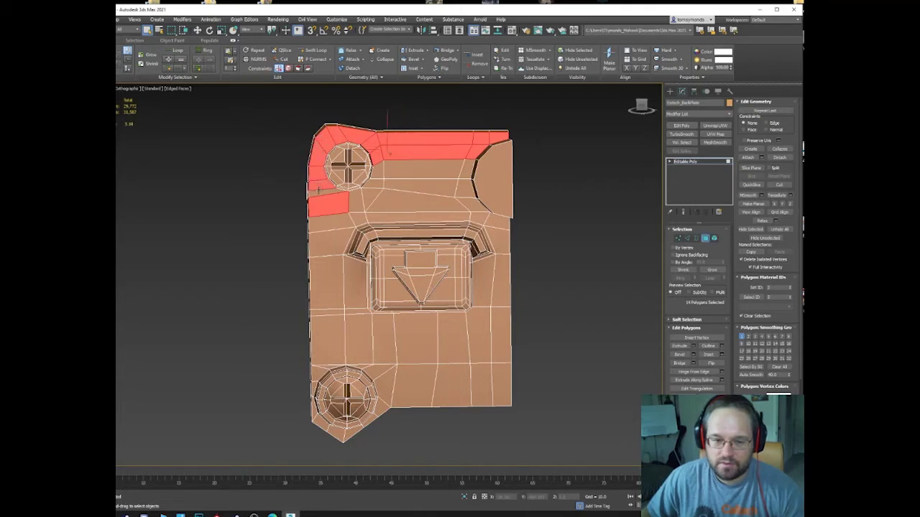
# Add the front polygons between the upper strip and the hood to the selection, up to the half-round protrusion.
pyautogui.keyDown('ctrl'); pyautogui.click(416, 172); pyautogui.keyUp('ctrl')
pyautogui.keyDown('ctrl'); pyautogui.click(412, 187); pyautogui.keyUp('ctrl')
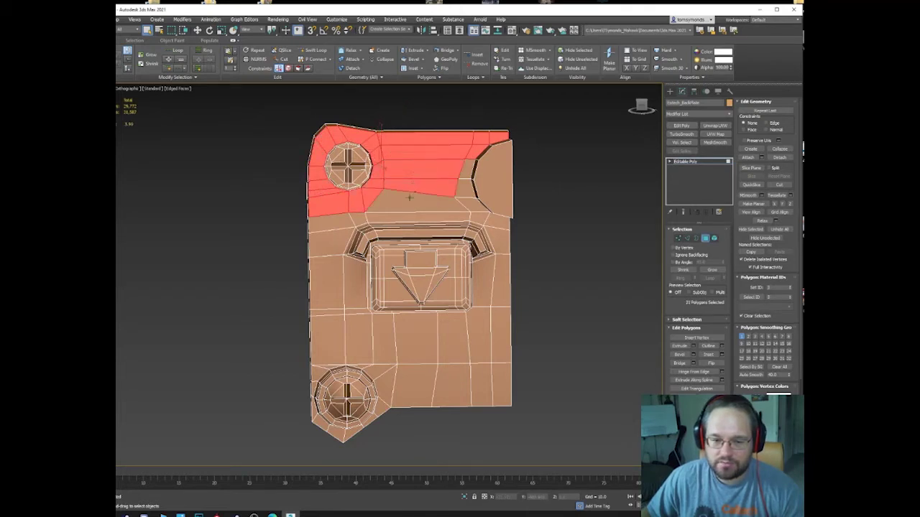
pyautogui.keyDown('ctrl'); pyautogui.click(437, 200); pyautogui.keyUp('ctrl')
pyautogui.keyDown('ctrl'); pyautogui.click(476, 207); pyautogui.keyUp('ctrl')
pyautogui.keyDown('ctrl'); pyautogui.click(467, 189); pyautogui.keyUp('ctrl')
pyautogui.keyDown('ctrl'); pyautogui.click(469, 169); pyautogui.keyUp('ctrl')
pyautogui.keyDown('ctrl'); pyautogui.click(472, 216); pyautogui.keyUp('ctrl')
pyautogui.keyDown('ctrl'); pyautogui.click(456, 216); pyautogui.keyUp('ctrl')
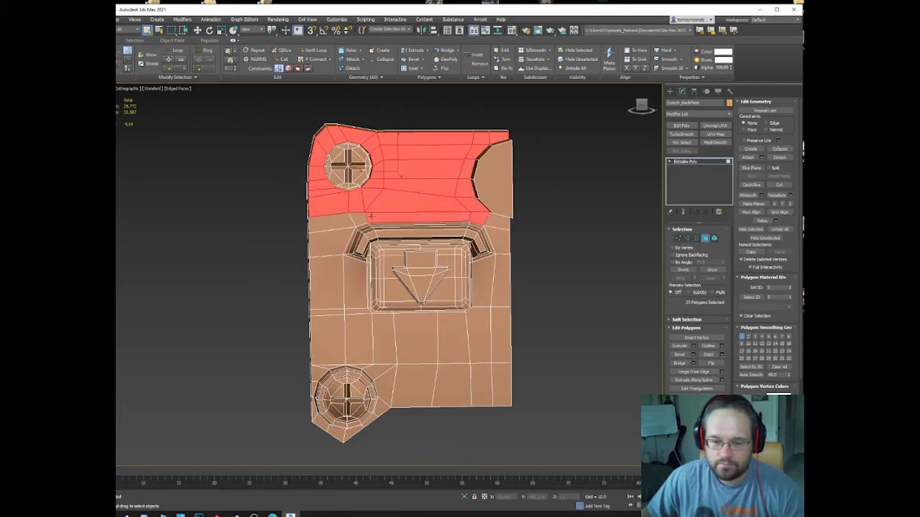
# Add the front polygons along the hood's and button's left side to the selection.
pyautogui.keyDown('ctrl'); pyautogui.click(361, 219); pyautogui.keyUp('ctrl')
pyautogui.keyDown('ctrl'); pyautogui.click(332, 220); pyautogui.keyUp('ctrl')
pyautogui.keyDown('ctrl'); pyautogui.click(330, 241); pyautogui.keyUp('ctrl')
pyautogui.keyDown('ctrl'); pyautogui.click(326, 281); pyautogui.keyUp('ctrl')
pyautogui.keyDown('ctrl'); pyautogui.click(355, 287); pyautogui.keyUp('ctrl')
pyautogui.keyDown('ctrl'); pyautogui.click(338, 313); pyautogui.keyUp('ctrl')
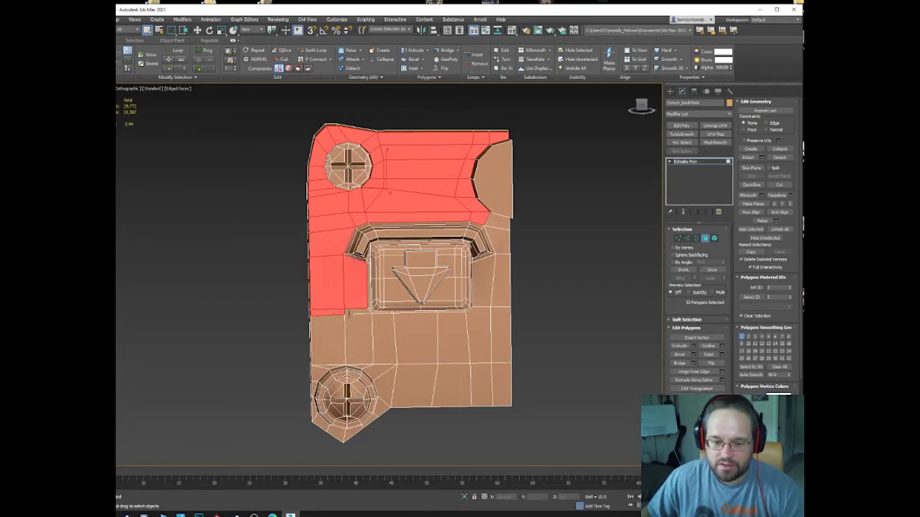
# Add the front polygons below the button's left part and around the lower screw hole to the selection.
pyautogui.keyDown('ctrl'); pyautogui.click(355, 328); pyautogui.keyUp('ctrl')
pyautogui.keyDown('ctrl'); pyautogui.click(341, 326); pyautogui.keyUp('ctrl')
pyautogui.keyDown('ctrl'); pyautogui.click(357, 312); pyautogui.keyUp('ctrl')
pyautogui.keyDown('ctrl'); pyautogui.click(381, 338); pyautogui.keyUp('ctrl')
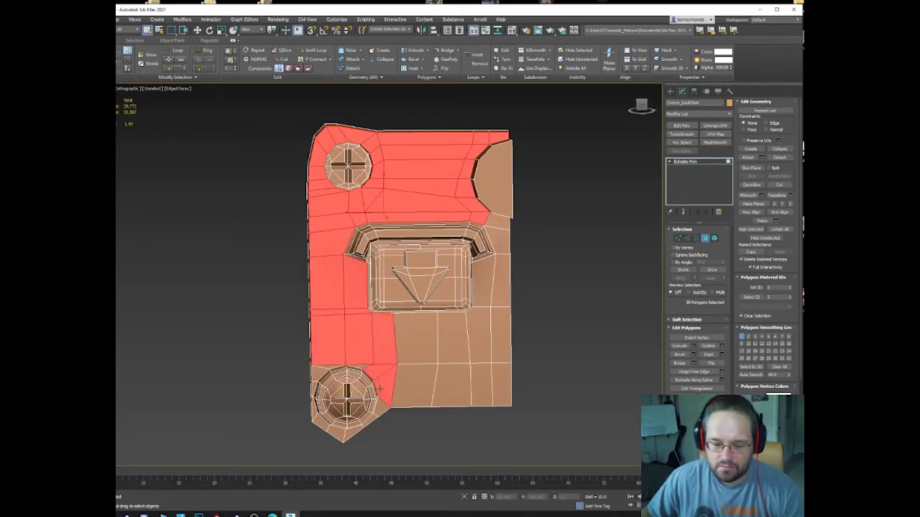
pyautogui.keyDown('ctrl'); pyautogui.click(359, 368); pyautogui.keyUp('ctrl')
pyautogui.keyDown('ctrl'); pyautogui.click(323, 367); pyautogui.keyUp('ctrl')
pyautogui.keyDown('ctrl'); pyautogui.click(318, 374); pyautogui.keyUp('ctrl')
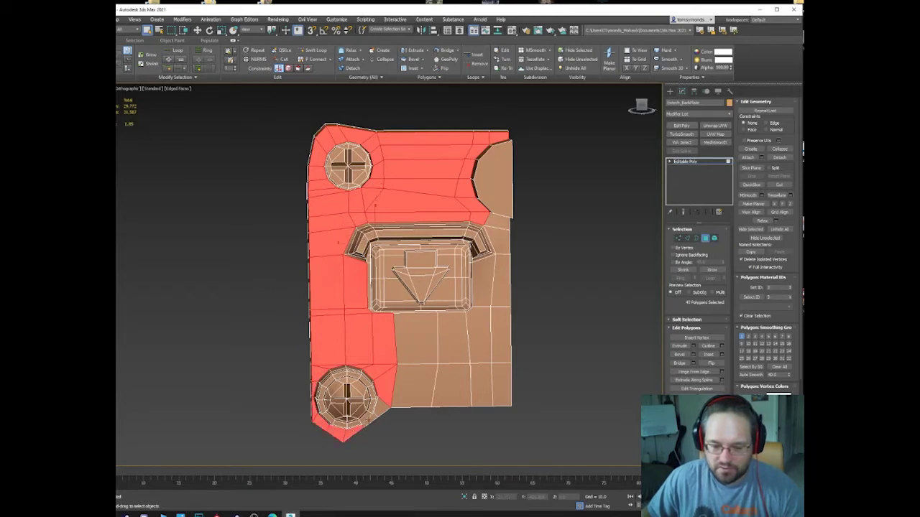
# Extend the selection over the remaining front polygons below the button and along the plate's right side.
pyautogui.keyDown('ctrl'); pyautogui.click(427, 393); pyautogui.keyUp('ctrl')
pyautogui.keyDown('ctrl'); pyautogui.click(433, 340); pyautogui.keyUp('ctrl')
pyautogui.keyDown('ctrl'); pyautogui.click(450, 347); pyautogui.keyUp('ctrl')
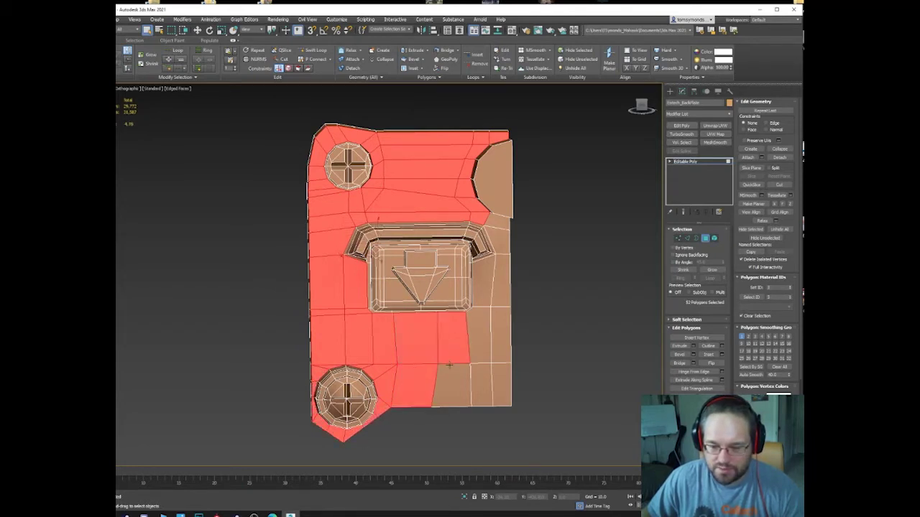
pyautogui.keyDown('ctrl'); pyautogui.click(452, 376); pyautogui.keyUp('ctrl')
pyautogui.keyDown('ctrl'); pyautogui.click(504, 376); pyautogui.keyUp('ctrl')
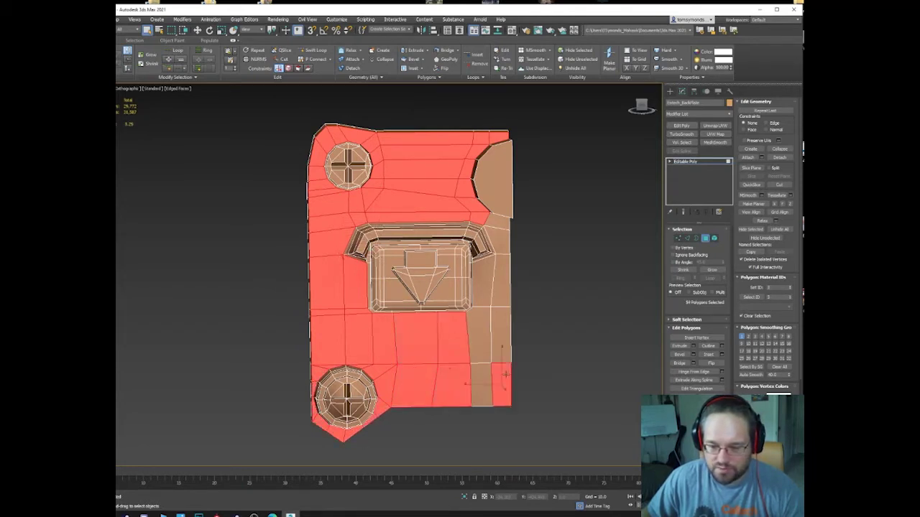
pyautogui.keyDown('ctrl'); pyautogui.click(485, 290); pyautogui.keyUp('ctrl')
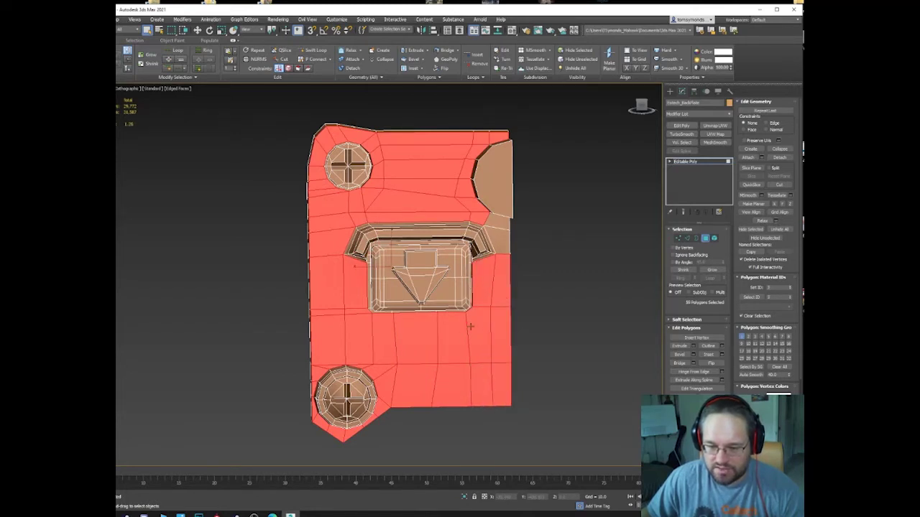
pyautogui.keyDown('ctrl'); pyautogui.click(501, 232); pyautogui.keyUp('ctrl')
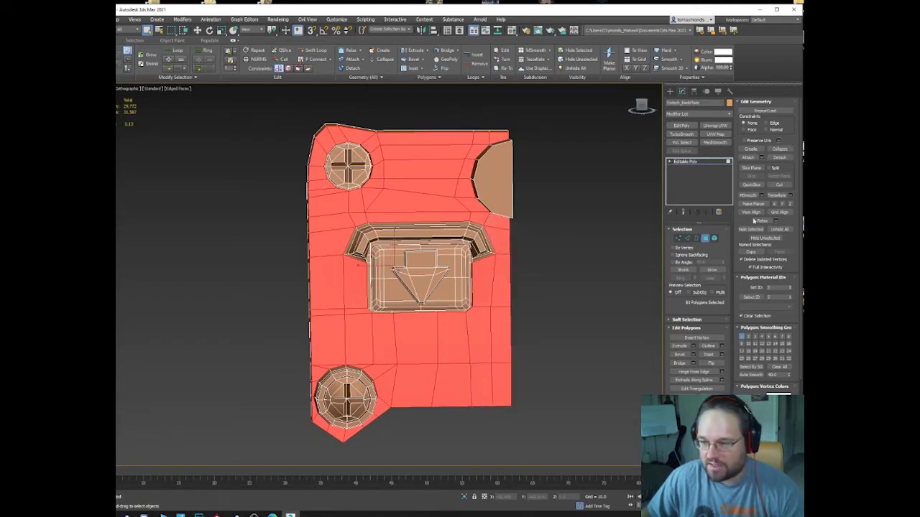
# Clear the polygon selection and examine the plate's and hood's shading without edges.
pyautogui.keyDown('alt'); pyautogui.moveTo(403, 302); pyautogui.dragTo(424, 306); pyautogui.keyUp('alt')
pyautogui.moveTo(424, 305)
pyautogui.keyDown('alt'); pyautogui.mouseDown(button='middle')
pyautogui.moveTo(468, 315)
pyautogui.moveTo(417, 306)
pyautogui.mouseUp(button='middle'); pyautogui.keyUp('alt')
pyautogui.click(633, 257)
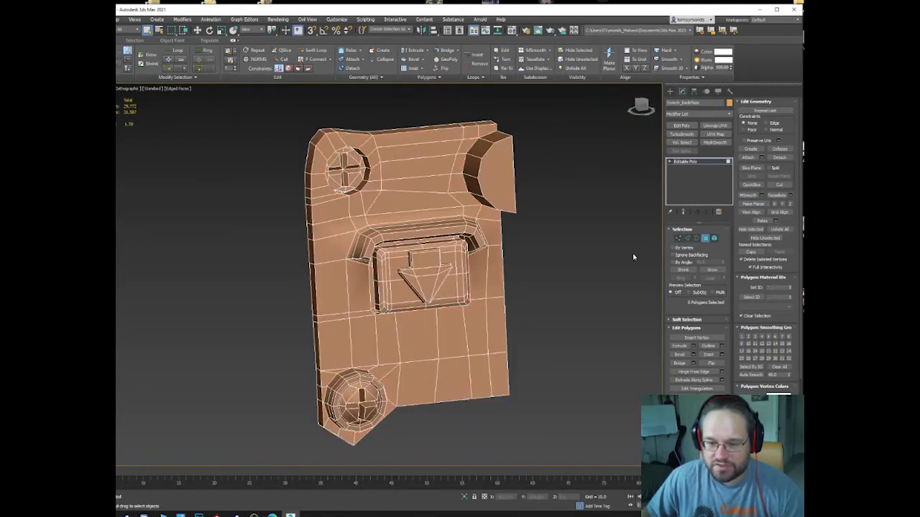
pyautogui.click(705, 239)
pyautogui.press('F3')
pyautogui.press('F3')
pyautogui.press('F4')
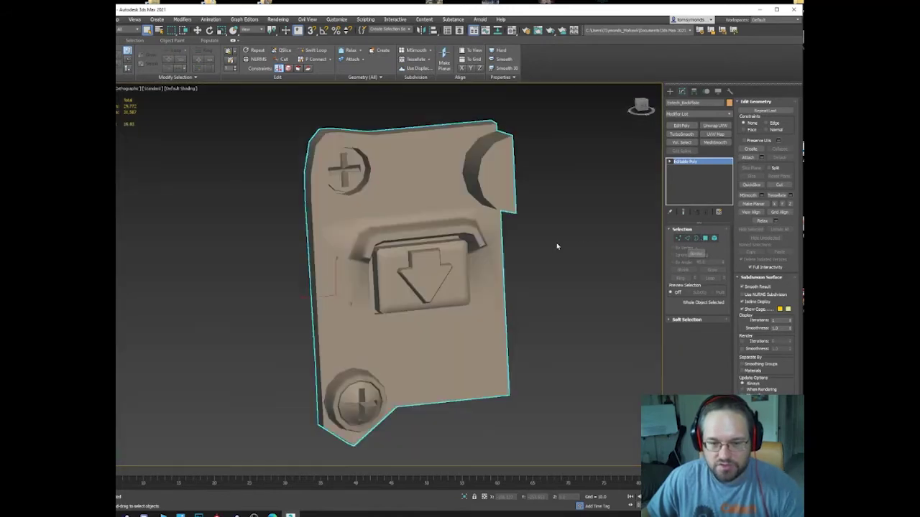
pyautogui.moveTo(557, 247)
pyautogui.keyDown('alt'); pyautogui.mouseDown(button='middle')
pyautogui.moveTo(505, 252)
pyautogui.moveTo(382, 233)
pyautogui.moveTo(354, 249)
pyautogui.mouseUp(button='middle'); pyautogui.keyUp('alt')
pyautogui.scroll(4, 354, 249)
# Select the polygon loop around the hood's outer border and auto-smooth it with a threshold of 40.
pyautogui.press('4')
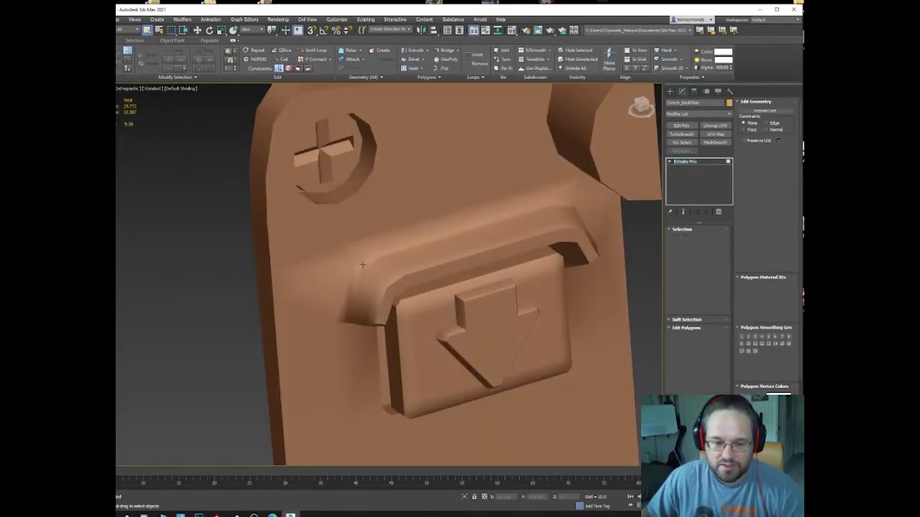
pyautogui.click(363, 266)
pyautogui.press('F3')
pyautogui.press('F3')
pyautogui.press('F4')
pyautogui.keyDown('shift'); pyautogui.click(393, 252); pyautogui.keyUp('shift')
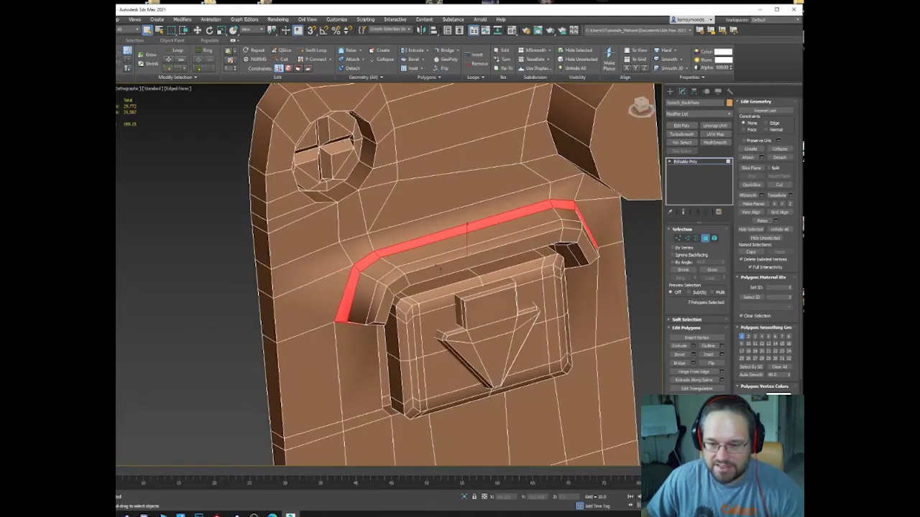
pyautogui.keyDown('alt'); pyautogui.moveTo(438, 267); pyautogui.dragTo(542, 311, button='middle'); pyautogui.keyUp('alt')
pyautogui.click(758, 375)
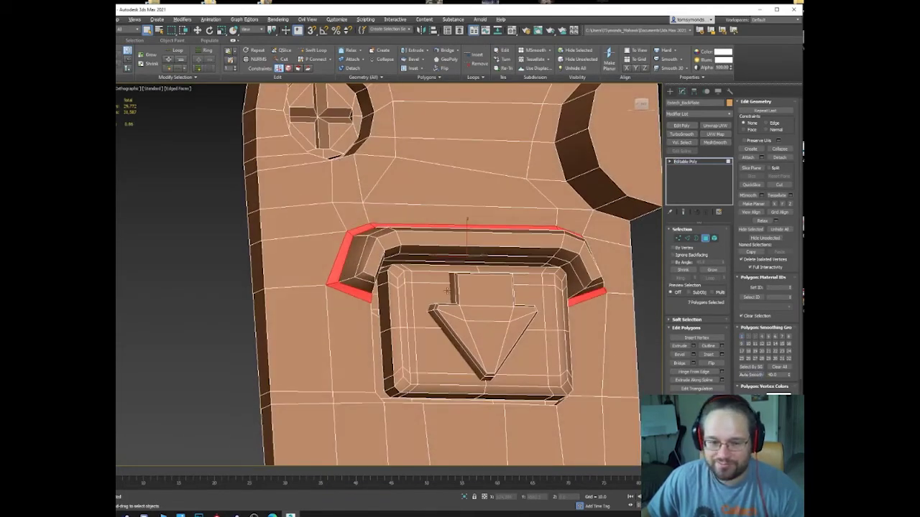
# Examine the backplate's shading without edges around the hood, button and lower screw.
pyautogui.keyDown('alt'); pyautogui.moveTo(624, 229); pyautogui.dragTo(624, 275, button='middle'); pyautogui.keyUp('alt')
pyautogui.click(705, 238)
pyautogui.scroll(-3, 572, 239)
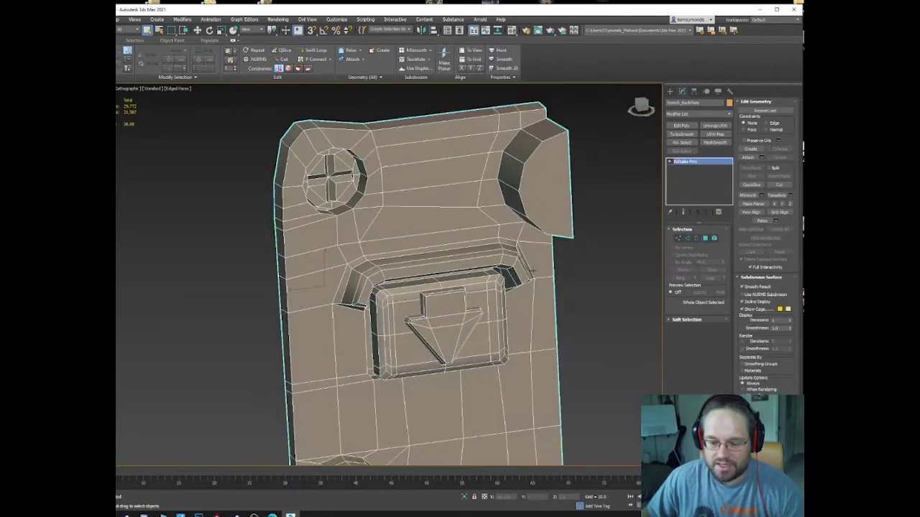
pyautogui.press('F3')
pyautogui.press('F3')
pyautogui.press('F4')
pyautogui.keyDown('alt'); pyautogui.moveTo(374, 274); pyautogui.dragTo(392, 273, button='middle'); pyautogui.keyUp('alt')
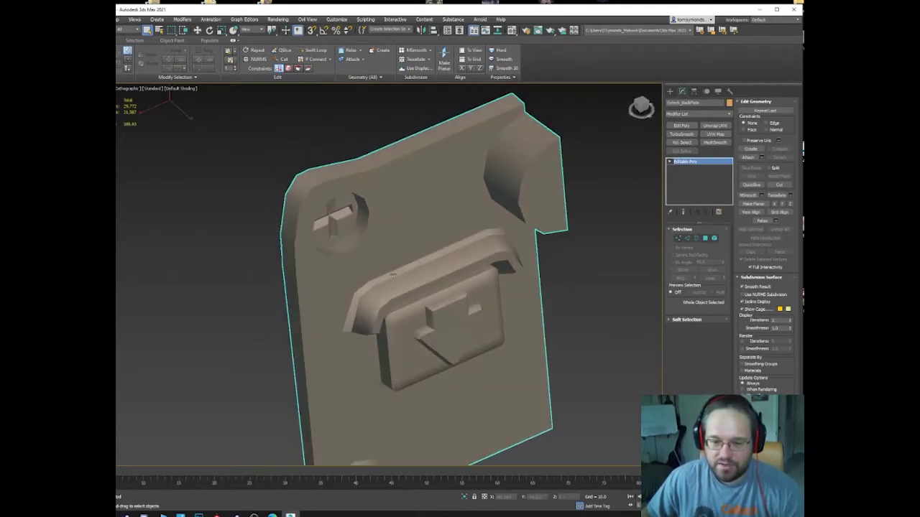
pyautogui.moveTo(496, 280)
pyautogui.keyDown('alt'); pyautogui.mouseDown(button='middle')
pyautogui.moveTo(489, 211)
pyautogui.moveTo(453, 232)
pyautogui.moveTo(473, 253)
pyautogui.moveTo(458, 180)
pyautogui.mouseUp(button='middle'); pyautogui.keyUp('alt')
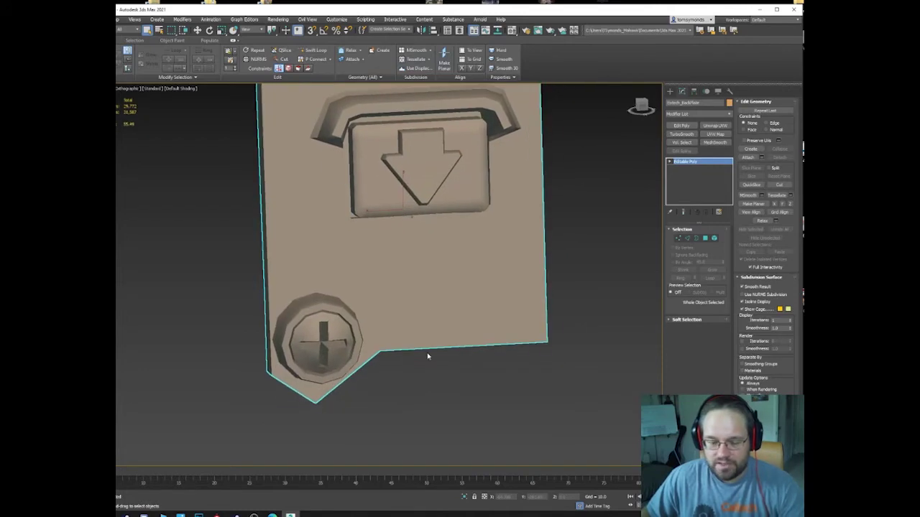
pyautogui.moveTo(409, 250); pyautogui.dragTo(407, 278, button='middle')
# Cut an edge from the lower right corner of the button's base to the plate's right border and check the shading.
pyautogui.press('F3')
pyautogui.press('1')
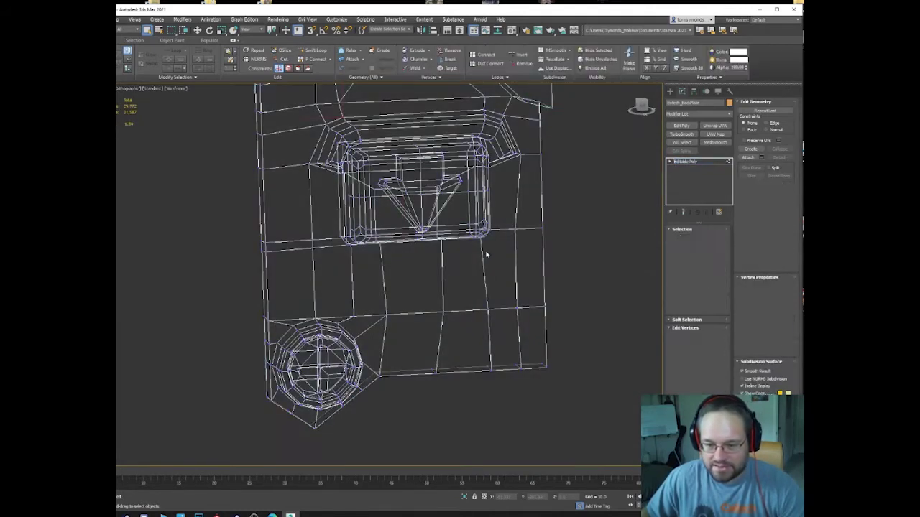
pyautogui.scroll(4, 474, 240)
pyautogui.rightClick(496, 243)
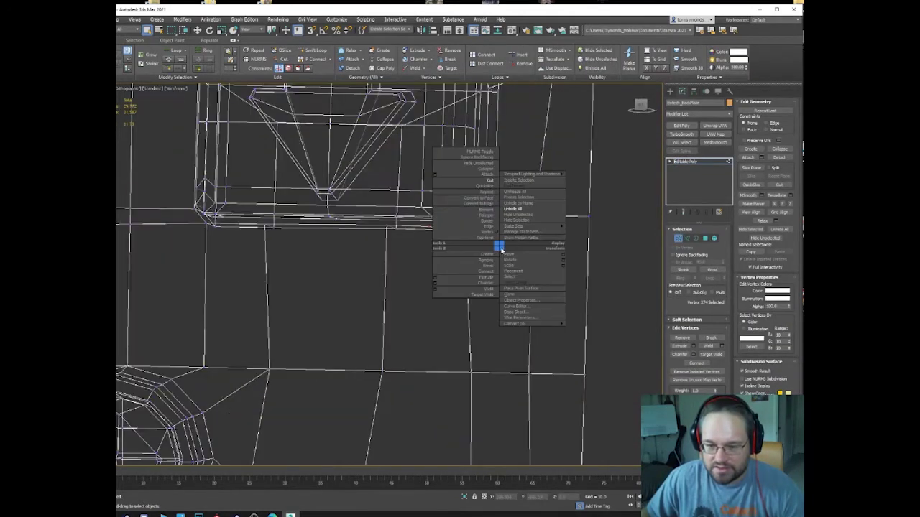
pyautogui.click(491, 182)
pyautogui.keyDown('alt'); pyautogui.moveTo(491, 183); pyautogui.dragTo(490, 222, button='middle'); pyautogui.keyUp('alt')
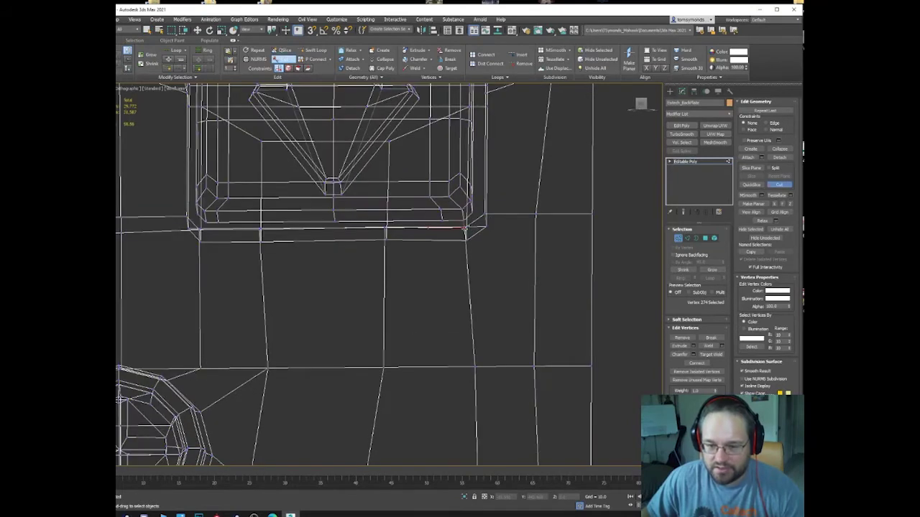
pyautogui.click(465, 229)
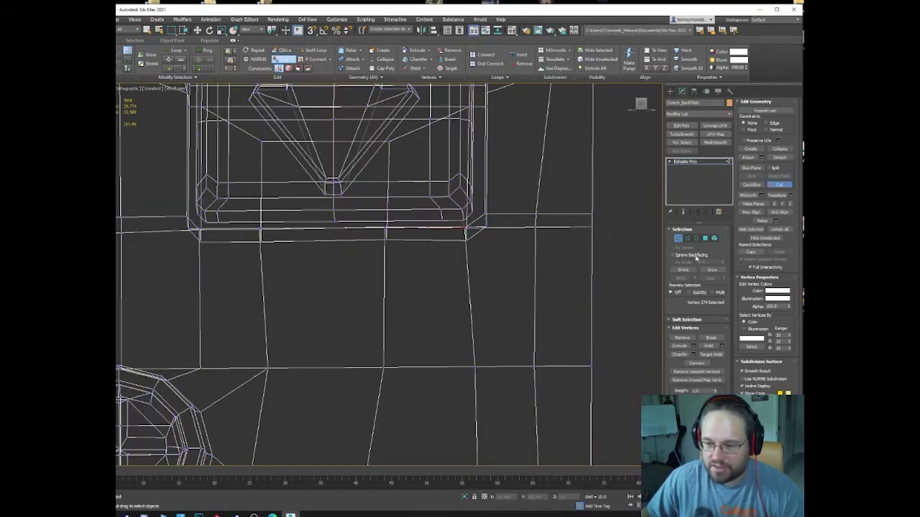
pyautogui.click(678, 238)
pyautogui.scroll(-4, 552, 268)
pyautogui.keyDown('alt'); pyautogui.moveTo(552, 268); pyautogui.dragTo(551, 272, button='middle'); pyautogui.keyUp('alt')
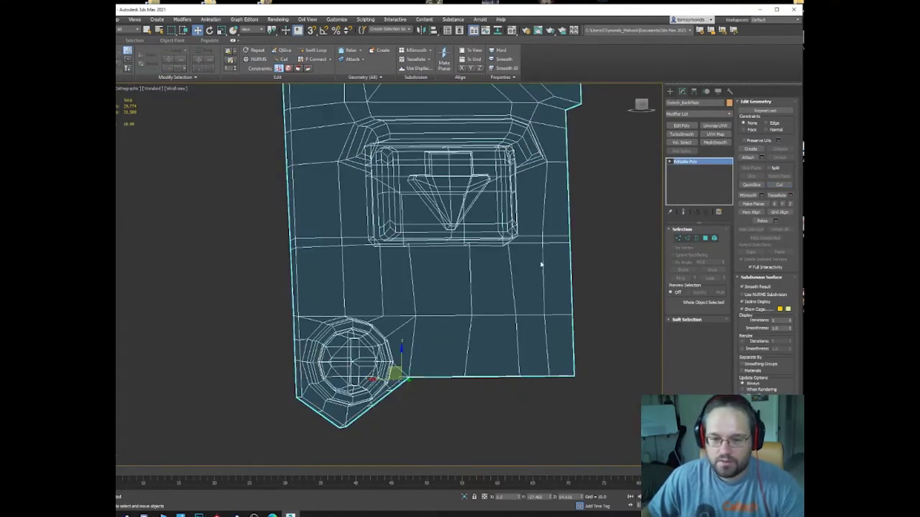
pyautogui.press('F3')
pyautogui.press('F4')
pyautogui.scroll(-3, 534, 227)
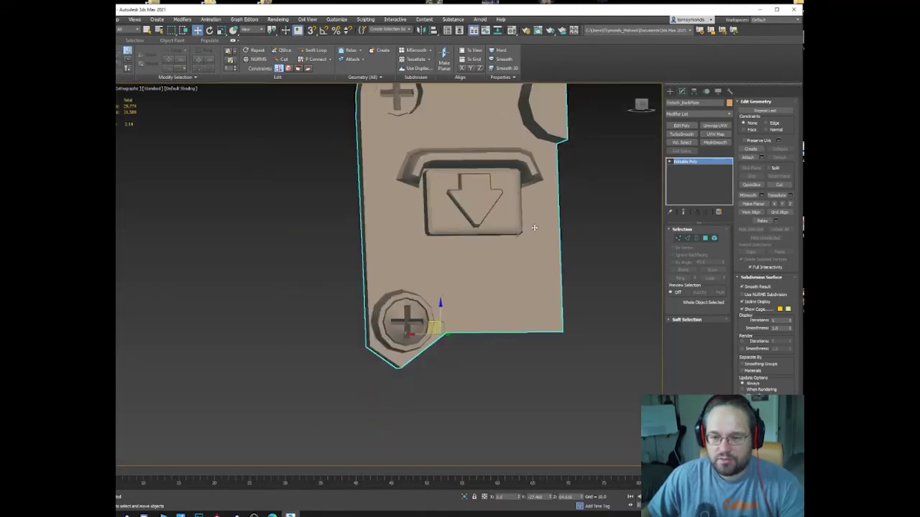
# Mirror the finished backplate half across the X axis as a clone and attach both halves into one object.
pyautogui.scroll(-3, 534, 228)
pyautogui.keyDown('alt'); pyautogui.moveTo(534, 228); pyautogui.dragTo(592, 184, button='middle'); pyautogui.keyUp('alt')
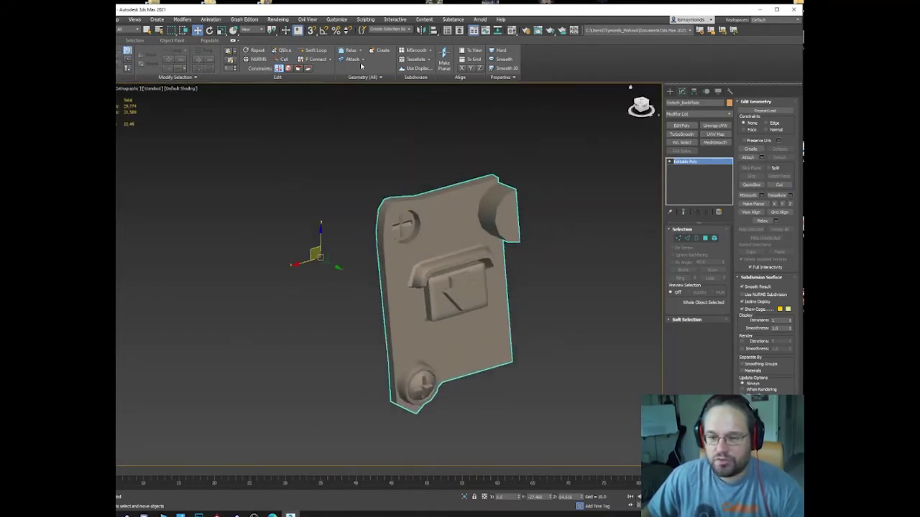
pyautogui.click(421, 29)
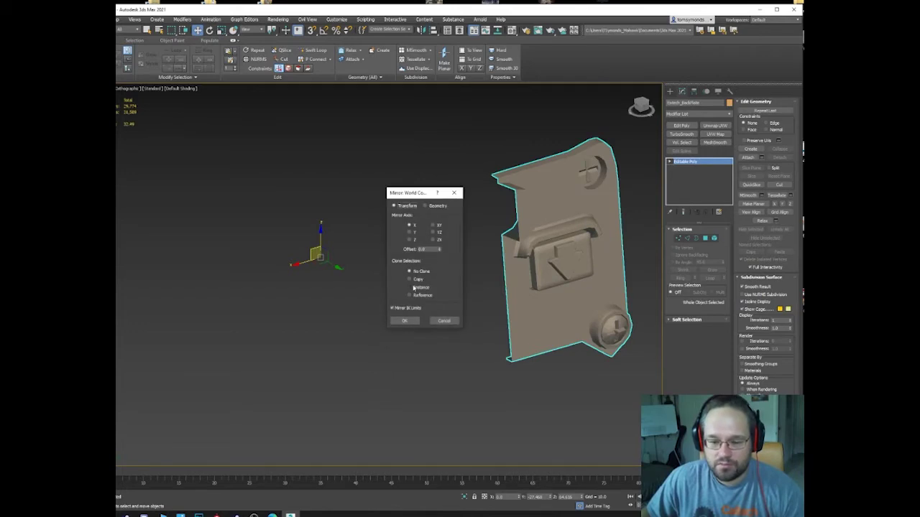
pyautogui.click(406, 322)
pyautogui.keyDown('alt'); pyautogui.moveTo(406, 322); pyautogui.dragTo(415, 214, button='middle'); pyautogui.keyUp('alt')
pyautogui.click(415, 214)
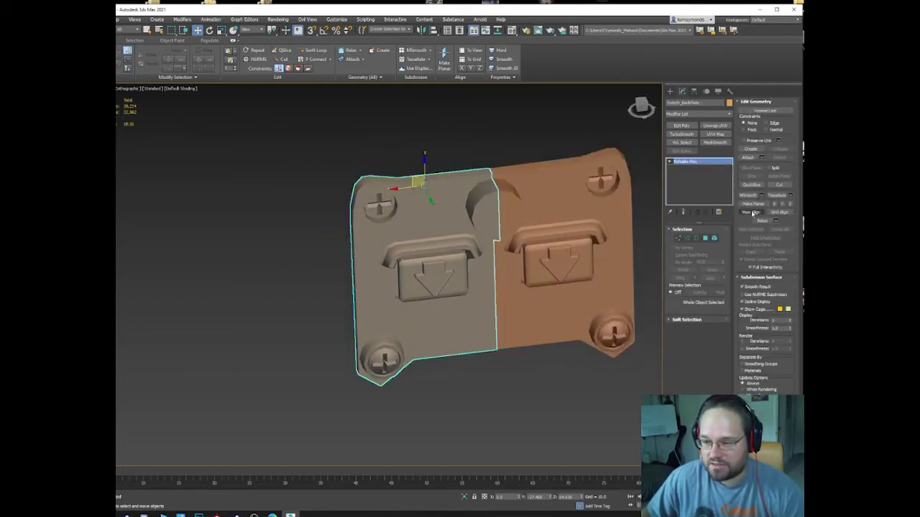
pyautogui.click(749, 157)
pyautogui.click(518, 279)
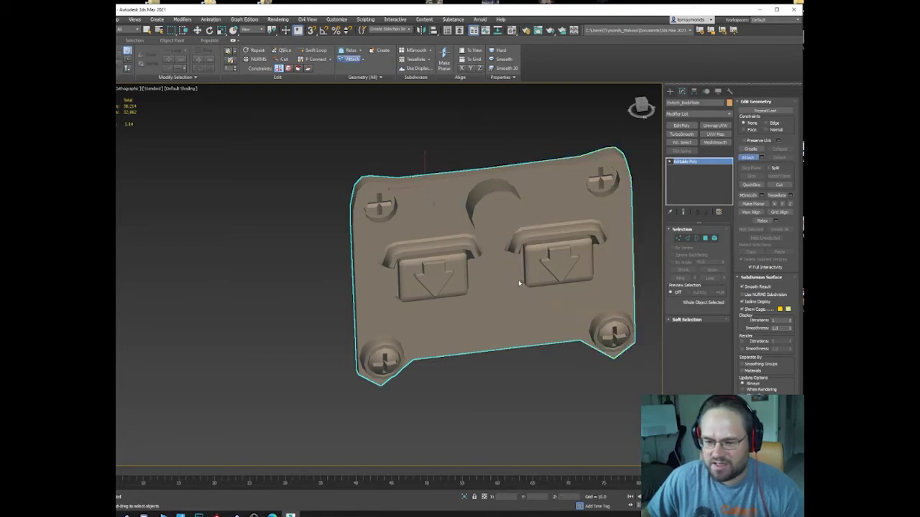
# Select the vertices along the backplate's middle seam and weld them to join the two halves.
pyautogui.press('1')
pyautogui.keyDown('alt'); pyautogui.moveTo(512, 236); pyautogui.dragTo(495, 188, button='middle'); pyautogui.keyUp('alt')
pyautogui.moveTo(520, 148); pyautogui.dragTo(452, 419)
pyautogui.rightClick(491, 228)
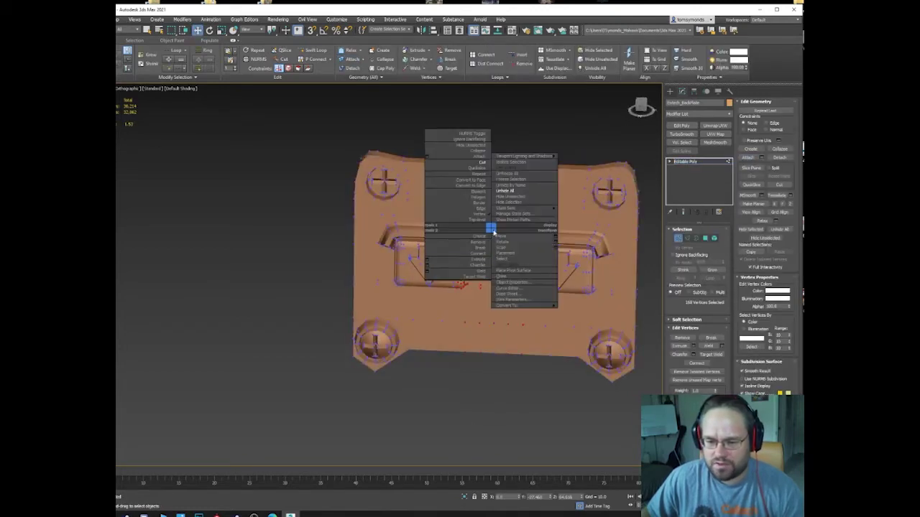
pyautogui.click(426, 275)
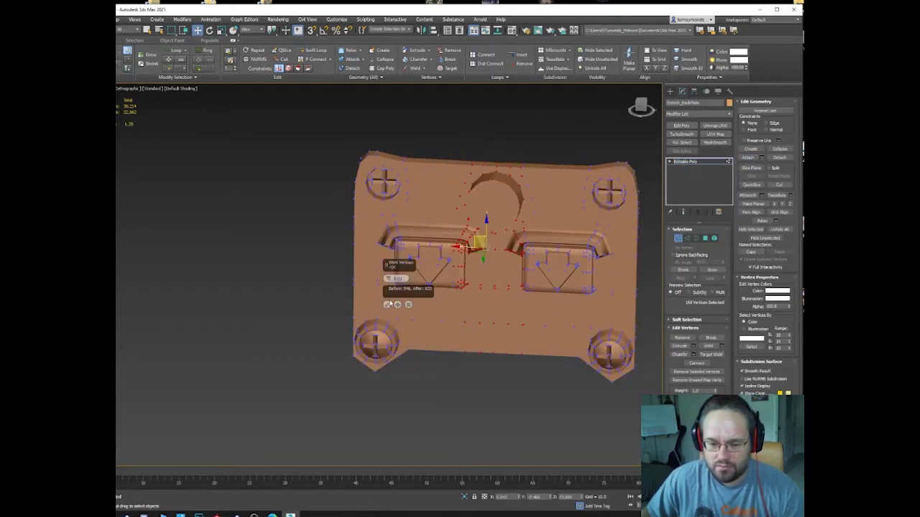
pyautogui.click(387, 305)
pyautogui.keyDown('alt'); pyautogui.moveTo(483, 284); pyautogui.dragTo(491, 288, button='middle'); pyautogui.keyUp('alt')
# Select the whole raised arrow on the right button as an element.
pyautogui.press('4')
pyautogui.click(553, 264)
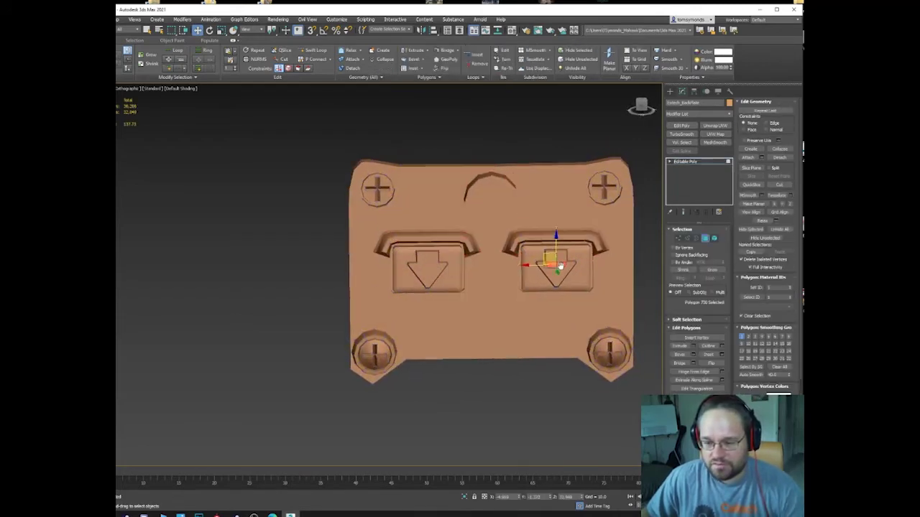
pyautogui.scroll(4, 560, 266)
pyautogui.press('m')
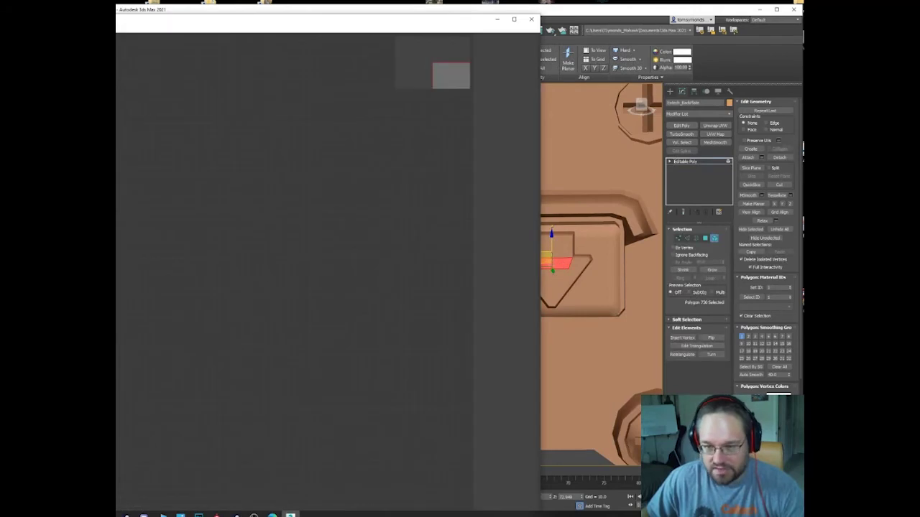
pyautogui.click(531, 20)
pyautogui.press('5')
pyautogui.press('5')
pyautogui.click(554, 283)
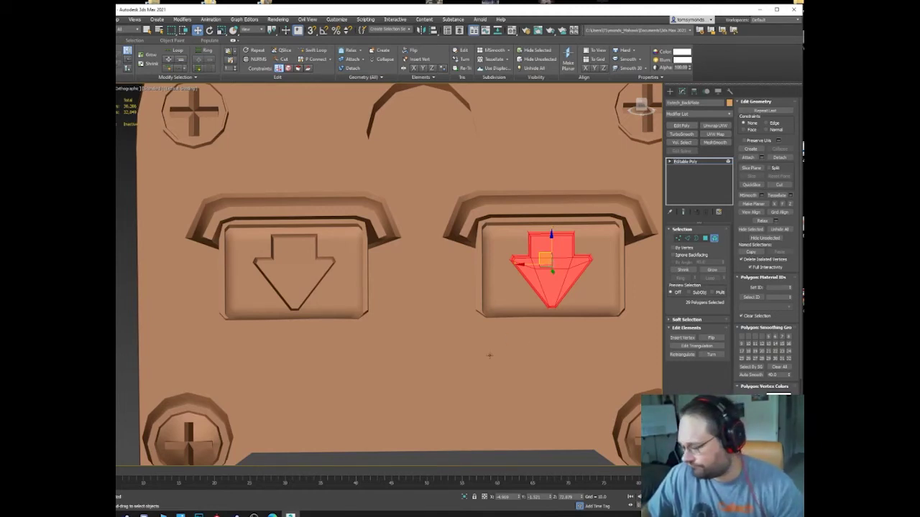
# Turn on angle snap and rotate the right button's arrow 180 degrees so it points upward.
pyautogui.moveTo(567, 238); pyautogui.dragTo(518, 240, button='middle')
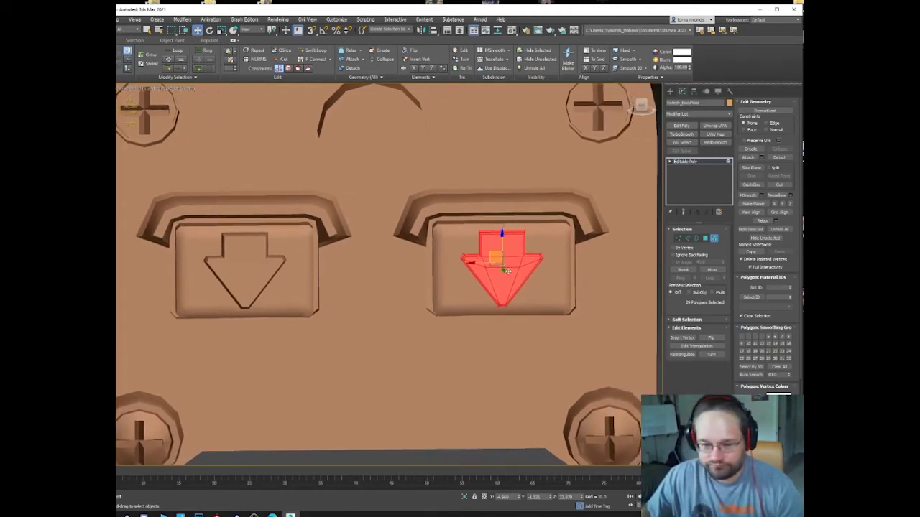
pyautogui.press('e')
pyautogui.moveTo(535, 259); pyautogui.dragTo(642, 352)
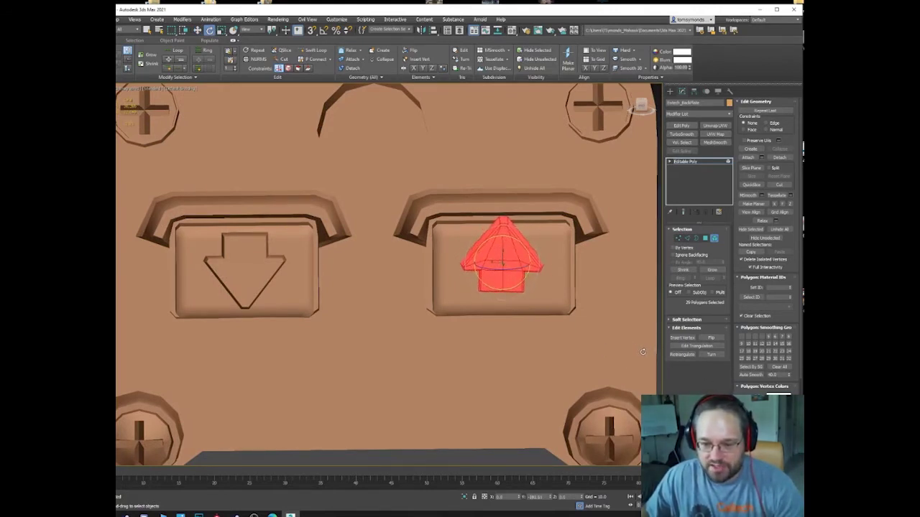
pyautogui.hotkey('ctrl', 'z')
pyautogui.press('a')
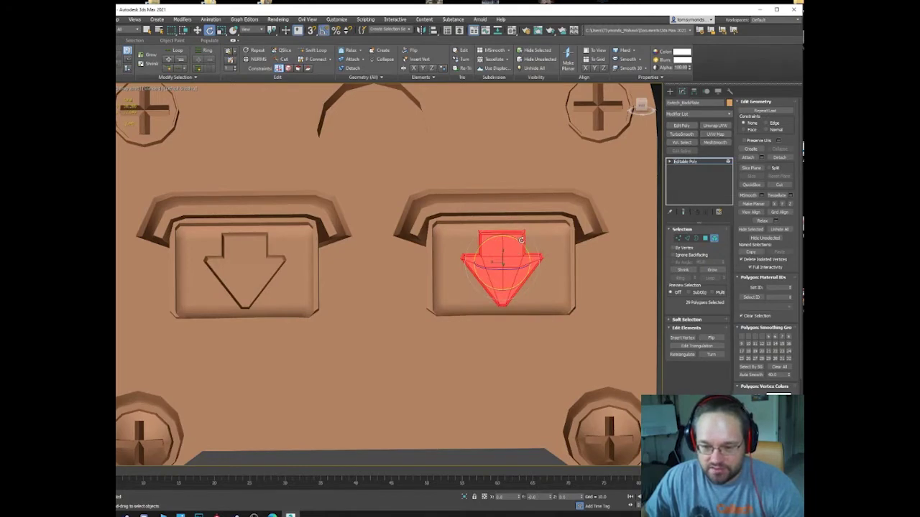
pyautogui.moveTo(521, 239); pyautogui.dragTo(563, 298)
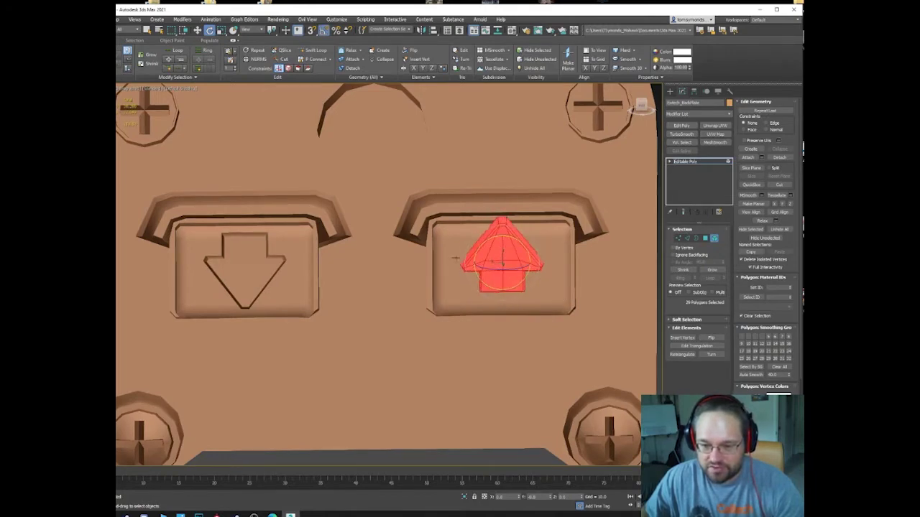
# Rotate the right arrow in a side view to match the button's slope and seat it on the button face.
pyautogui.moveTo(455, 258)
pyautogui.keyDown('alt'); pyautogui.mouseDown(button='middle')
pyautogui.moveTo(524, 250)
pyautogui.moveTo(581, 206)
pyautogui.moveTo(460, 266)
pyautogui.mouseUp(button='middle'); pyautogui.keyUp('alt')
pyautogui.scroll(4, 520, 247)
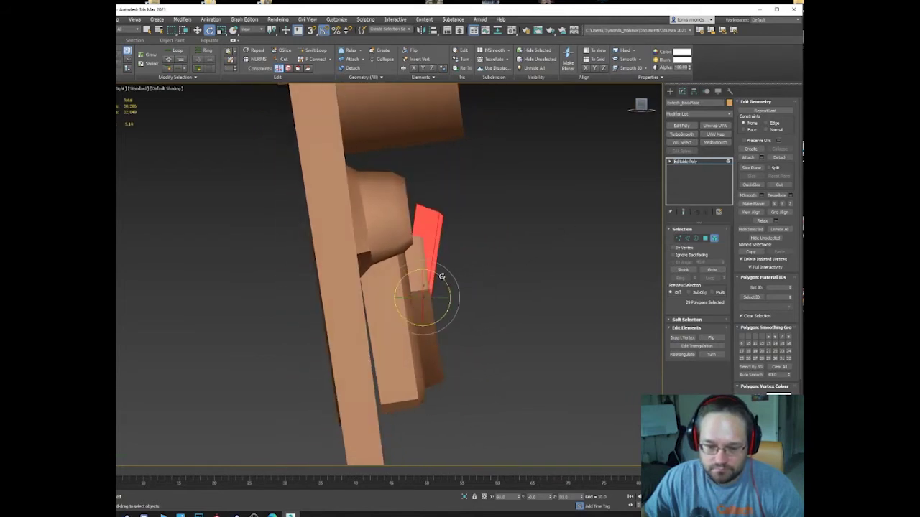
pyautogui.moveTo(441, 276); pyautogui.dragTo(432, 312)
pyautogui.press('w')
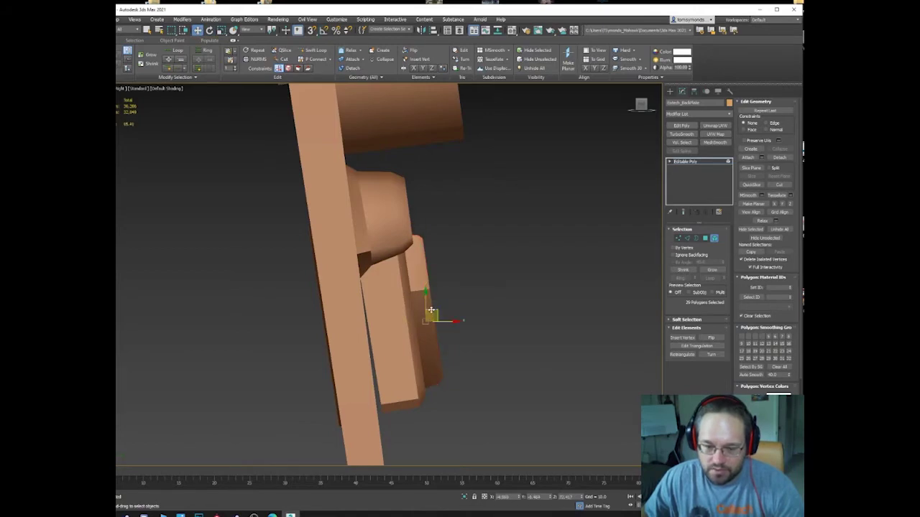
pyautogui.keyDown('alt'); pyautogui.moveTo(432, 310); pyautogui.dragTo(372, 321, button='middle'); pyautogui.keyUp('alt')
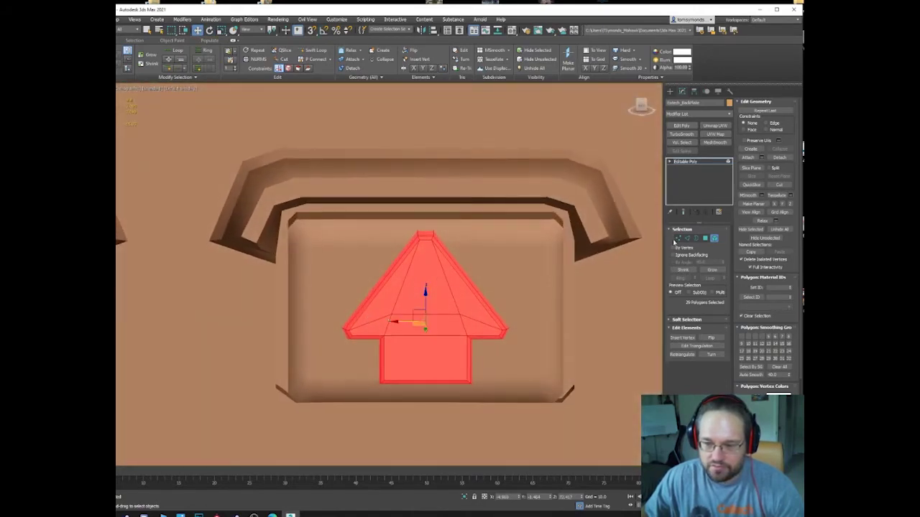
# Leave element editing and render the complete backplate to check its two buttons and arrows.
pyautogui.click(714, 239)
pyautogui.scroll(-6, 497, 280)
pyautogui.keyDown('alt'); pyautogui.moveTo(497, 280); pyautogui.dragTo(517, 281, button='middle'); pyautogui.keyUp('alt')
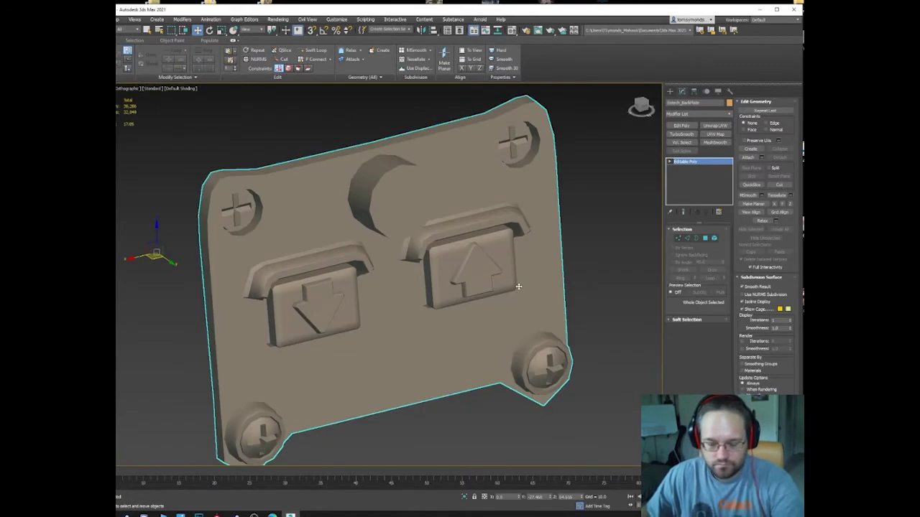
pyautogui.hotkey('shift', 'q')
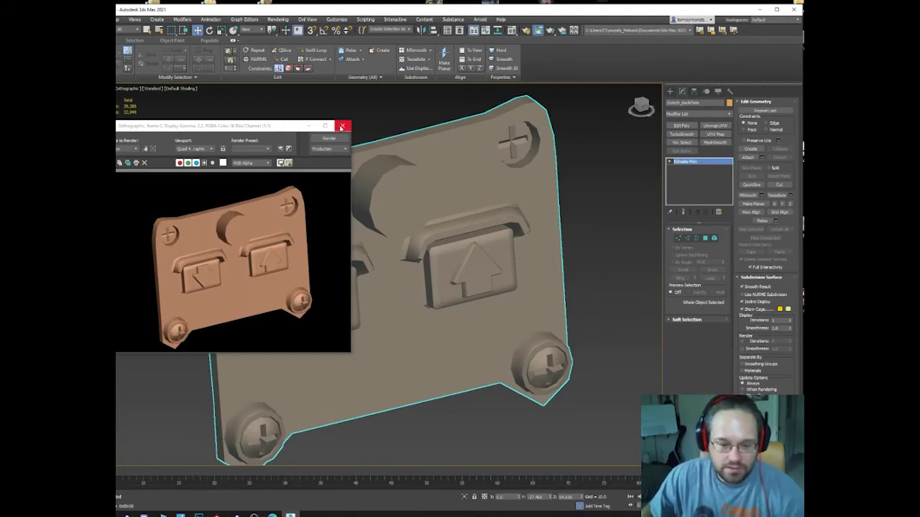
pyautogui.click(342, 127)
# Show the edged faces, select the two front polygons of the central round boss and bevel them to soften its rim.
pyautogui.moveTo(371, 189)
pyautogui.keyDown('alt'); pyautogui.mouseDown(button='middle')
pyautogui.moveTo(383, 199)
pyautogui.moveTo(406, 181)
pyautogui.mouseUp(button='middle'); pyautogui.keyUp('alt')
pyautogui.press('F4')
pyautogui.scroll(2, 385, 187)
pyautogui.press('4')
pyautogui.click(394, 205)
pyautogui.keyDown('ctrl'); pyautogui.click(424, 204); pyautogui.keyUp('ctrl')
pyautogui.rightClick(424, 204)
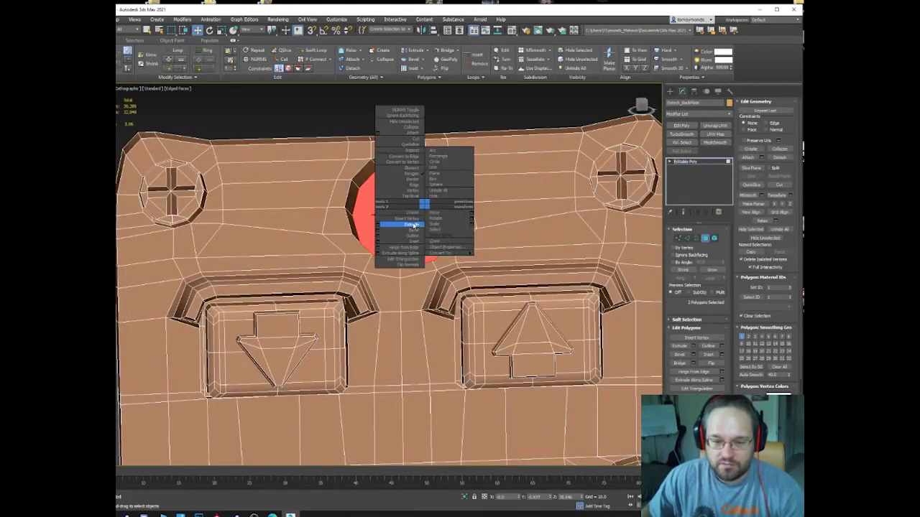
pyautogui.click(413, 230)
pyautogui.moveTo(414, 210); pyautogui.dragTo(414, 214)
pyautogui.click(418, 210)
pyautogui.press('w')
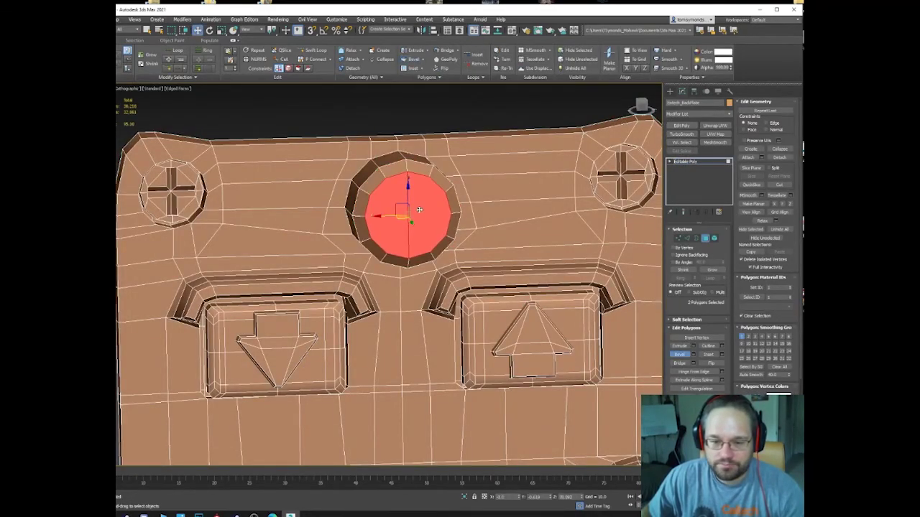
# Connect the ring of edges along the boss's sides with a new loop and slide it toward the plate using the Edge constraint.
pyautogui.keyDown('alt'); pyautogui.moveTo(419, 209); pyautogui.dragTo(407, 222, button='middle'); pyautogui.keyUp('alt')
pyautogui.press('2')
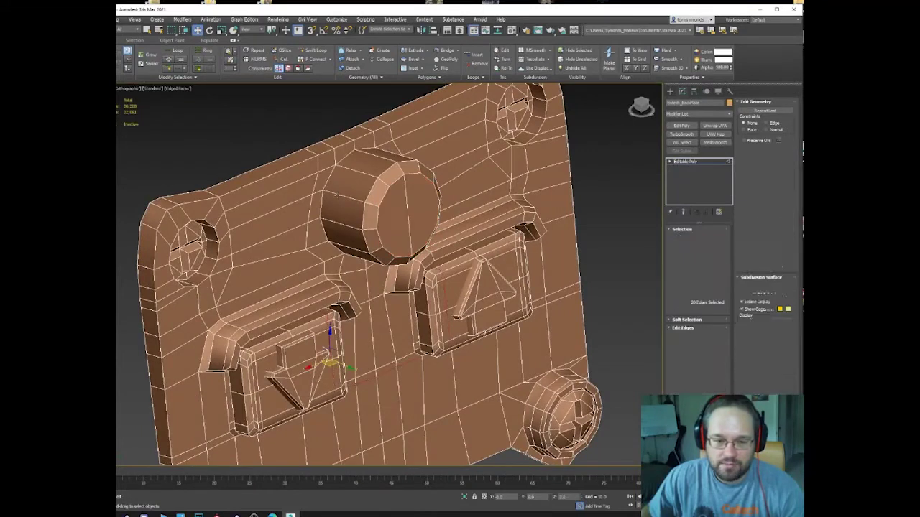
pyautogui.click(343, 199)
pyautogui.click(680, 278)
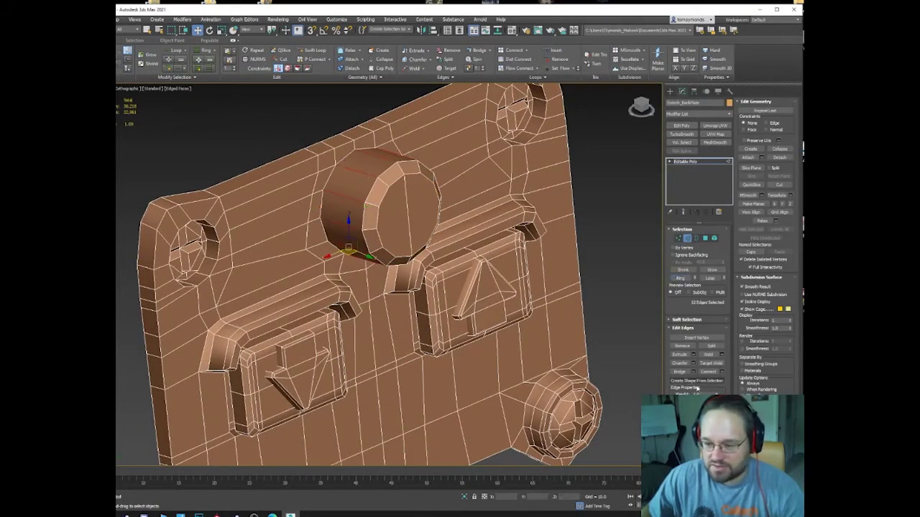
pyautogui.click(709, 371)
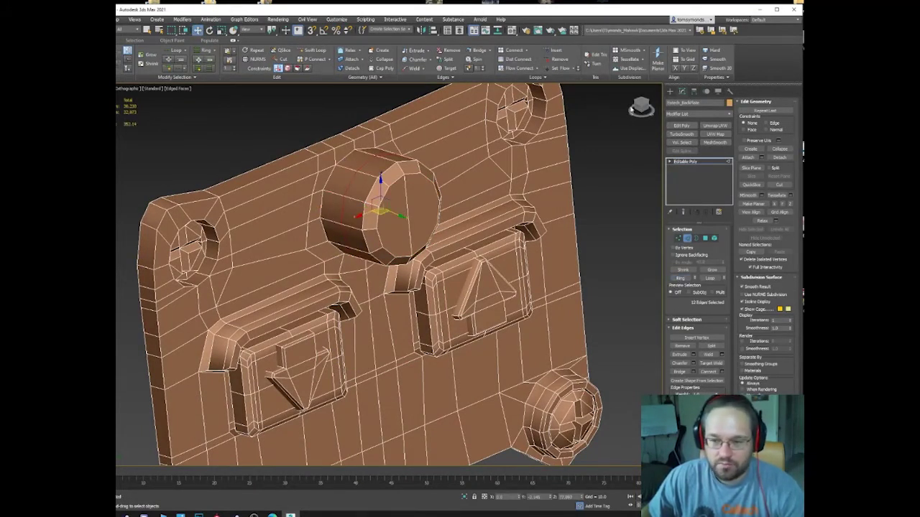
pyautogui.click(775, 126)
pyautogui.keyDown('alt'); pyautogui.moveTo(431, 207); pyautogui.dragTo(373, 205, button='middle'); pyautogui.keyUp('alt')
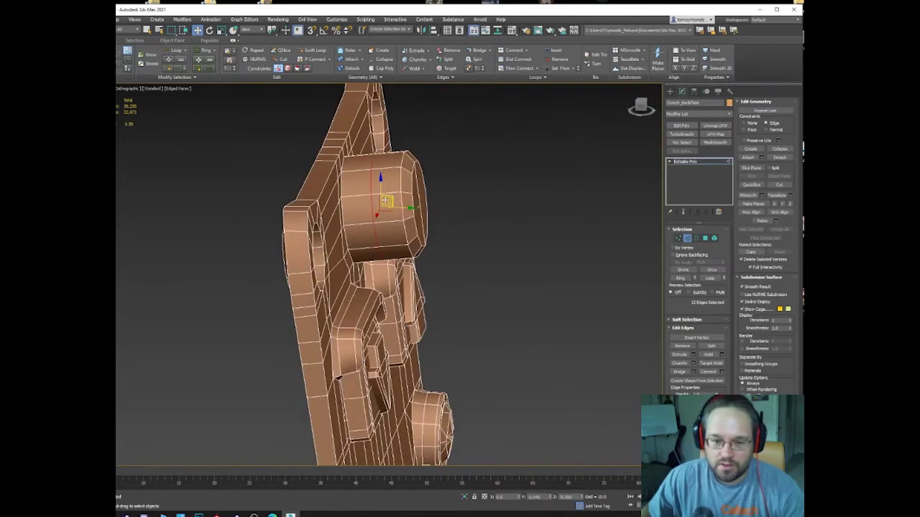
pyautogui.moveTo(372, 203); pyautogui.dragTo(369, 203)
# Try to scale the loop of polygons around the boss's sides.
pyautogui.press('4')
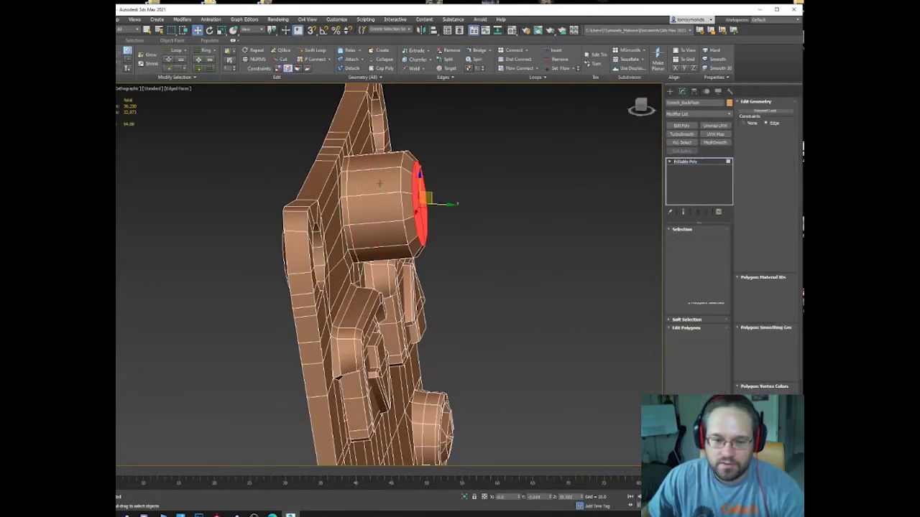
pyautogui.click(378, 184)
pyautogui.keyDown('shift'); pyautogui.click(390, 159); pyautogui.keyUp('shift')
pyautogui.keyDown('alt'); pyautogui.moveTo(390, 159); pyautogui.dragTo(357, 186, button='middle'); pyautogui.keyUp('alt')
pyautogui.press('e')
pyautogui.press('r')
pyautogui.moveTo(375, 205); pyautogui.dragTo(382, 199)
pyautogui.hotkey('ctrl', 'z')
# Set constraints to None, select the boss's two front polygons and nudge them slightly inward in the Local coordinate system.
pyautogui.click(279, 69)
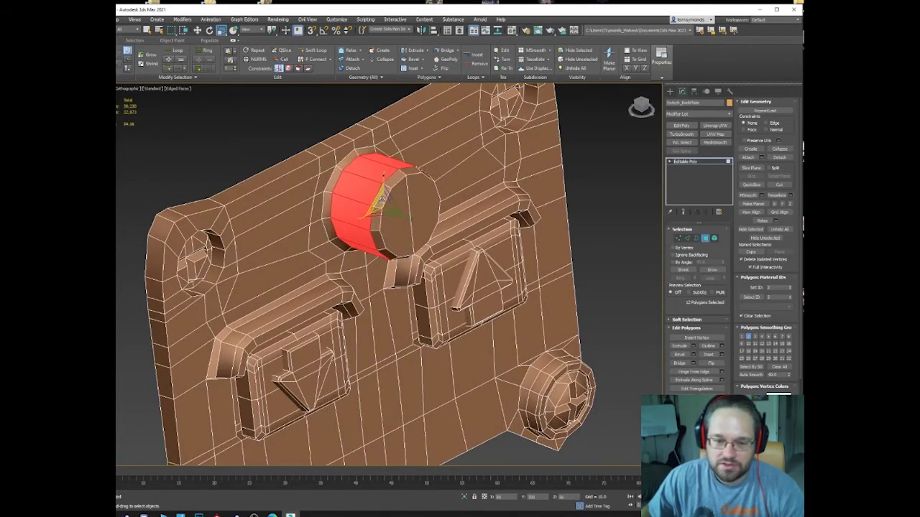
pyautogui.keyDown('alt'); pyautogui.moveTo(381, 195); pyautogui.dragTo(438, 202, button='middle'); pyautogui.keyUp('alt')
pyautogui.click(404, 197)
pyautogui.keyDown('ctrl'); pyautogui.click(424, 201); pyautogui.keyUp('ctrl')
pyautogui.press('w')
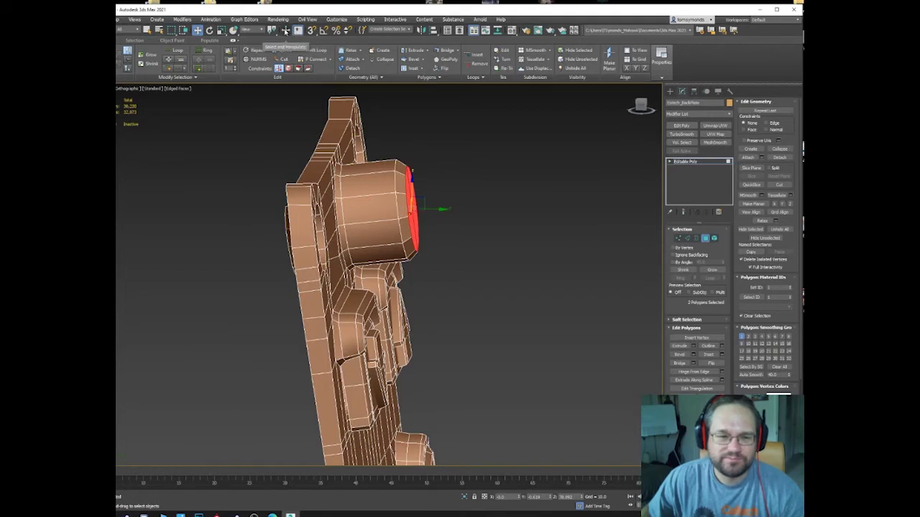
pyautogui.click(261, 30)
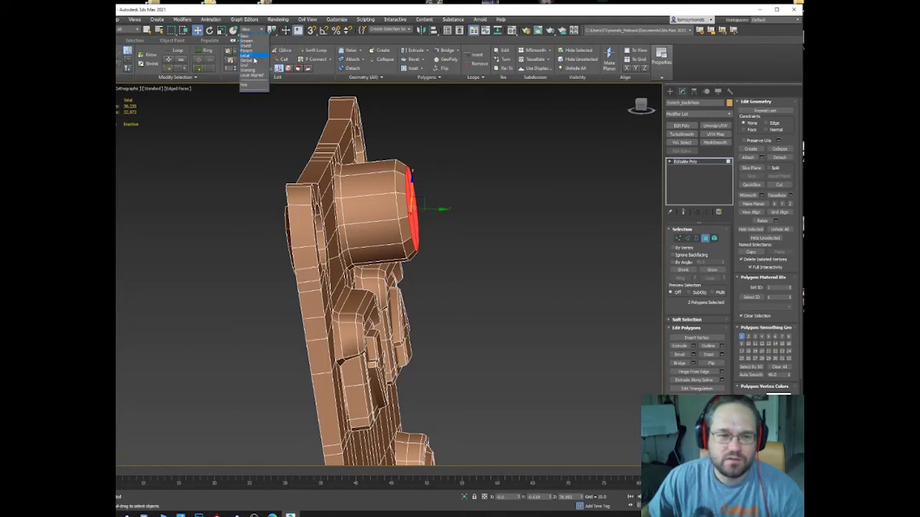
pyautogui.click(254, 56)
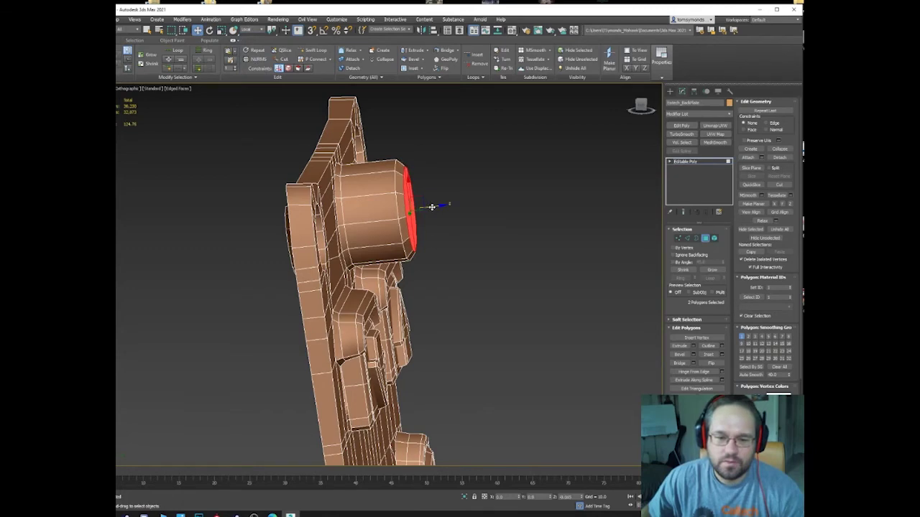
# Scale the boss's two front polygons slightly to adjust the width of its bevelled rim.
pyautogui.keyDown('alt'); pyautogui.moveTo(432, 207); pyautogui.dragTo(379, 212, button='middle'); pyautogui.keyUp('alt')
pyautogui.scroll(2, 390, 212)
pyautogui.press('r')
pyautogui.moveTo(413, 217); pyautogui.dragTo(413, 213)
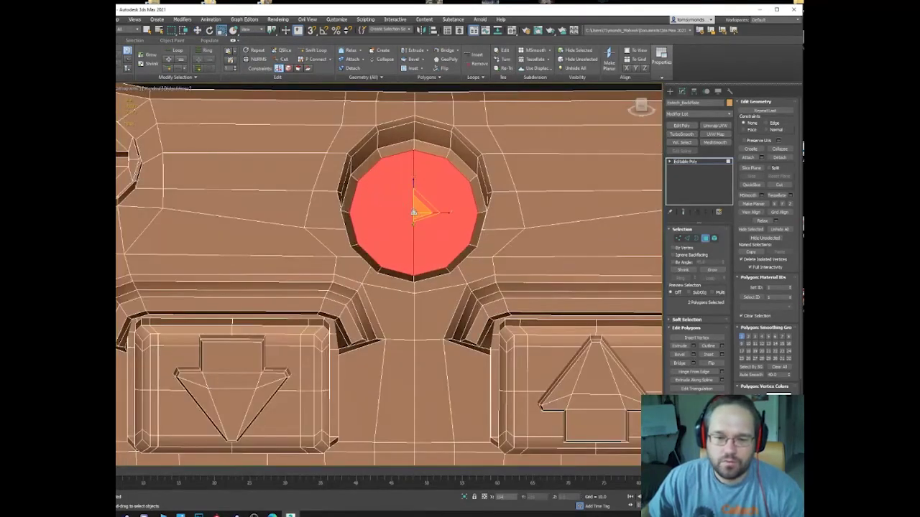
# Examine the boss's bevelled rim polygons and the plate mesh around it from several angles.
pyautogui.doubleClick(429, 150)
pyautogui.hotkey('ctrl', 'z')
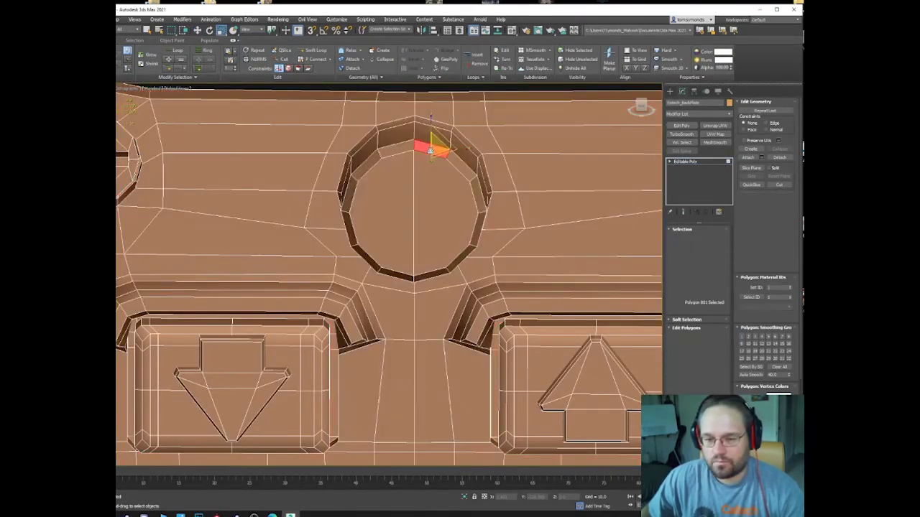
pyautogui.keyDown('shift'); pyautogui.click(460, 166); pyautogui.keyUp('shift')
pyautogui.keyDown('alt'); pyautogui.moveTo(500, 223); pyautogui.dragTo(483, 234, button='middle'); pyautogui.keyUp('alt')
pyautogui.click(310, 151)
pyautogui.scroll(-2, 309, 154)
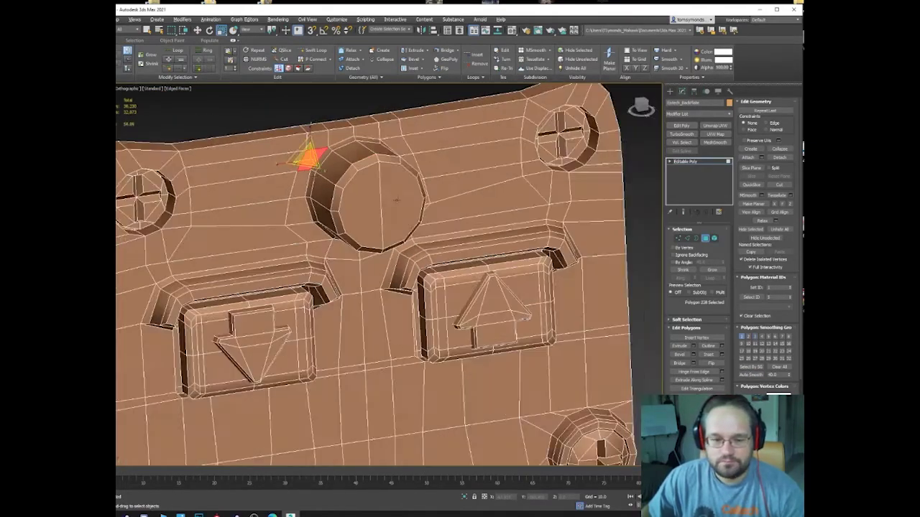
pyautogui.keyDown('alt'); pyautogui.moveTo(396, 199); pyautogui.dragTo(381, 196, button='middle'); pyautogui.keyUp('alt')
pyautogui.scroll(-2, 370, 199)
pyautogui.scroll(2, 345, 230)
# Select the two plate vertices flanking the boss's lower half and scale them horizontally toward the boss.
pyautogui.press('1')
pyautogui.click(286, 209)
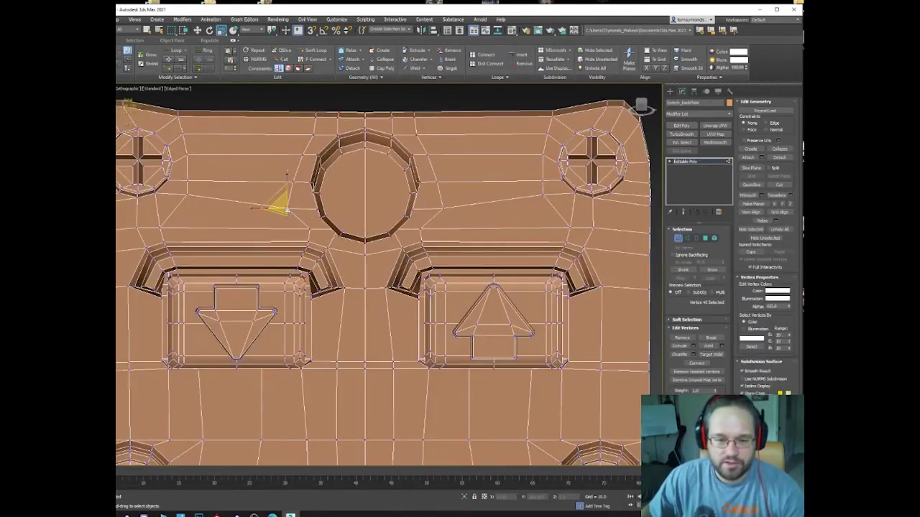
pyautogui.keyDown('ctrl'); pyautogui.click(442, 207); pyautogui.keyUp('ctrl')
pyautogui.press('e')
pyautogui.press('r')
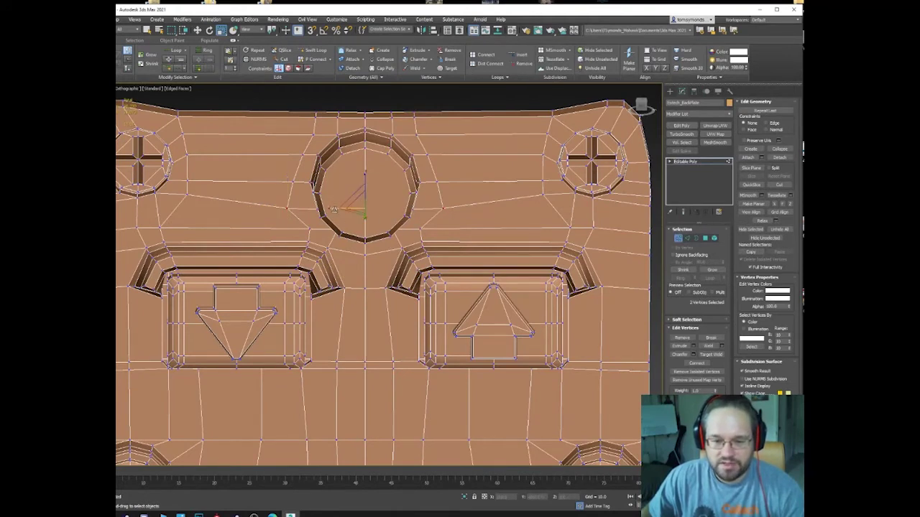
pyautogui.moveTo(333, 209); pyautogui.dragTo(342, 183)
# Select the two plate vertices flanking the boss at mid-height and check the mesh around them.
pyautogui.click(297, 184)
pyautogui.keyDown('ctrl'); pyautogui.click(436, 183); pyautogui.keyUp('ctrl')
pyautogui.keyDown('alt'); pyautogui.moveTo(344, 221); pyautogui.dragTo(347, 192, button='middle'); pyautogui.keyUp('alt')
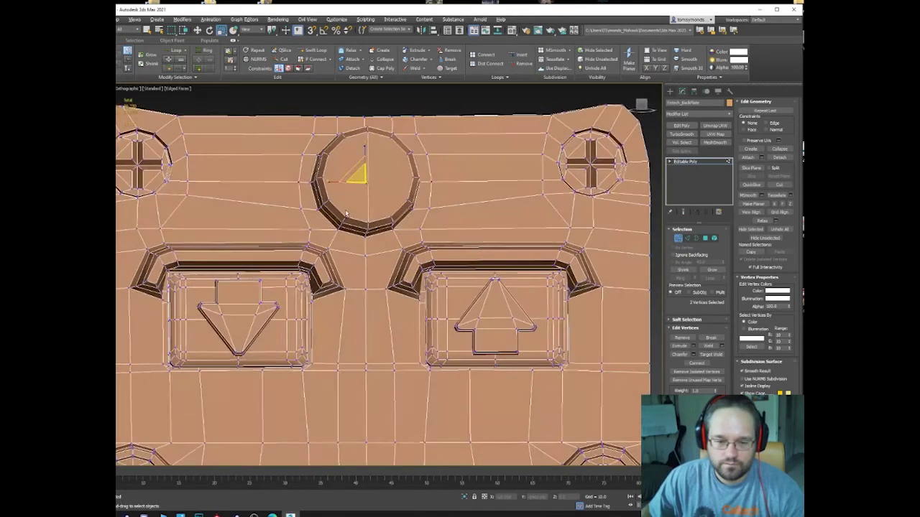
pyautogui.moveTo(553, 241); pyautogui.dragTo(507, 248, button='middle')
pyautogui.scroll(-2, 507, 248)
# Set constraints to Face, select the two plate vertices beneath the upper screws, and slide them slightly down and apart.
pyautogui.click(501, 212)
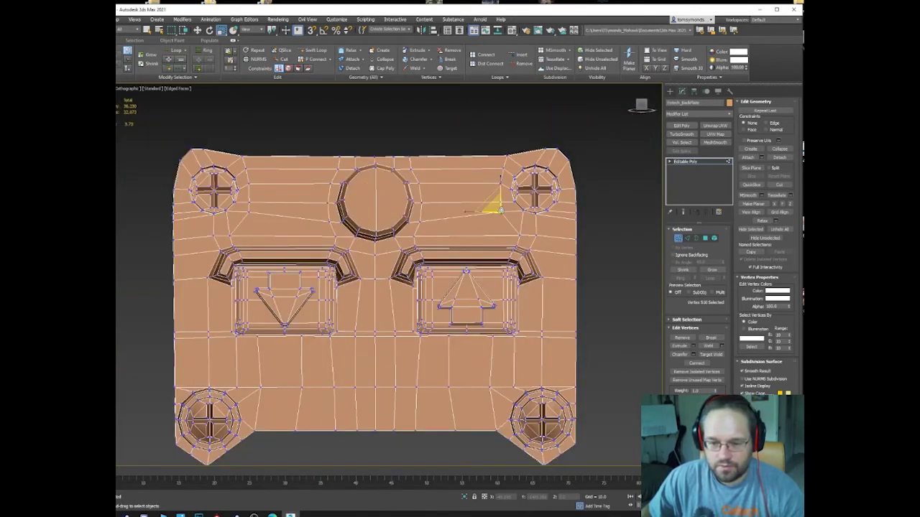
pyautogui.keyDown('ctrl'); pyautogui.click(249, 211); pyautogui.keyUp('ctrl')
pyautogui.press('w')
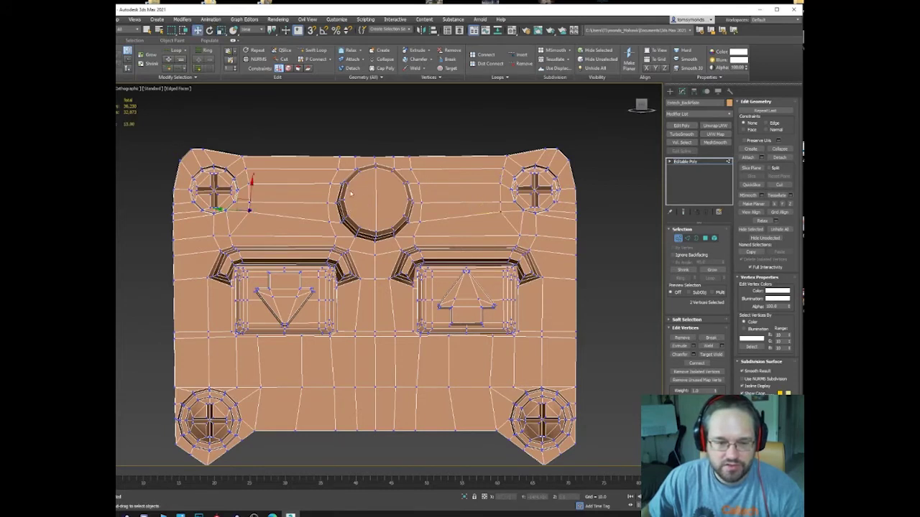
pyautogui.click(747, 130)
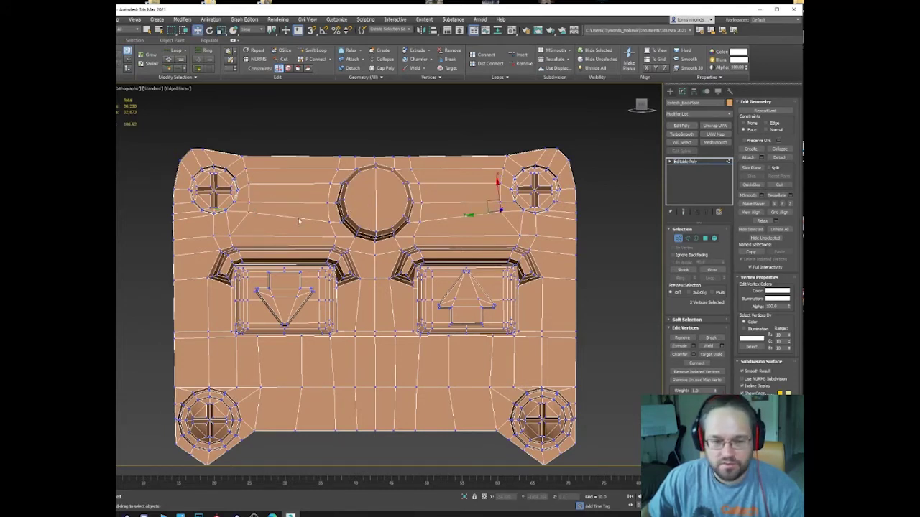
pyautogui.moveTo(499, 189); pyautogui.dragTo(504, 194)
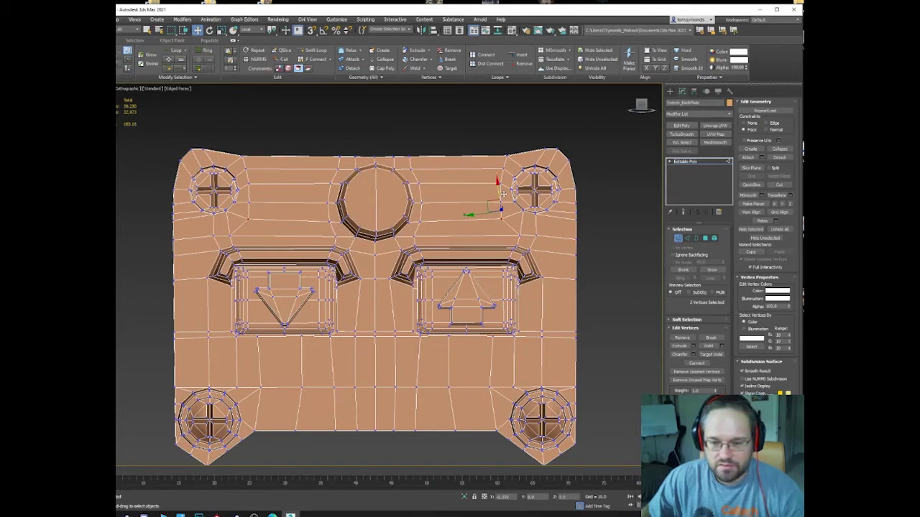
pyautogui.press('r')
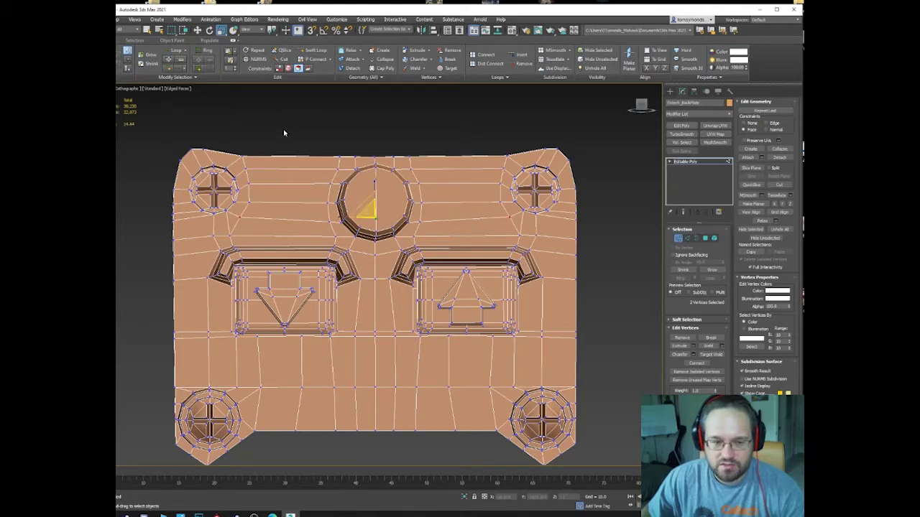
# Cut new edges through the plate polygons just below the upper screws.
pyautogui.rightClick(284, 133)
pyautogui.click(259, 78)
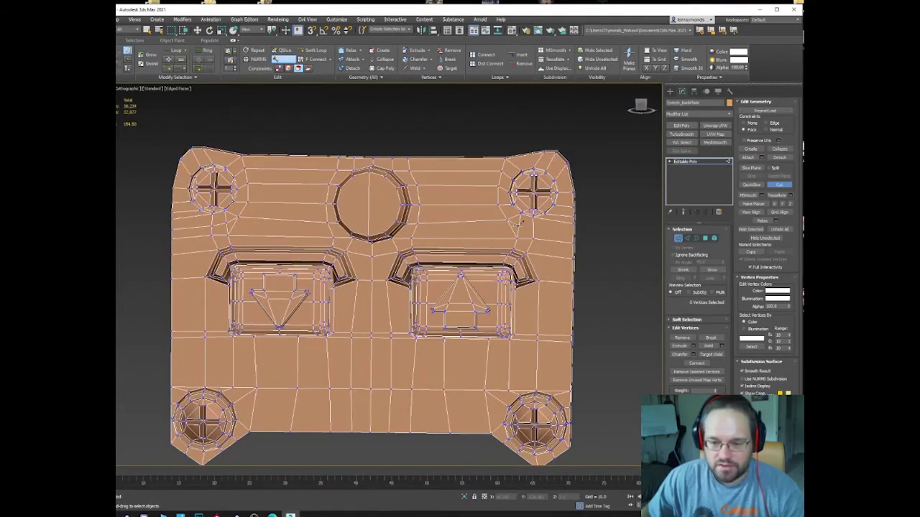
pyautogui.keyDown('alt'); pyautogui.moveTo(535, 227); pyautogui.dragTo(523, 257, button='middle'); pyautogui.keyUp('alt')
pyautogui.rightClick(567, 242)
# Target Weld the extra plate vertices below the upper screws to their neighbouring vertices.
pyautogui.rightClick(483, 228)
pyautogui.click(449, 279)
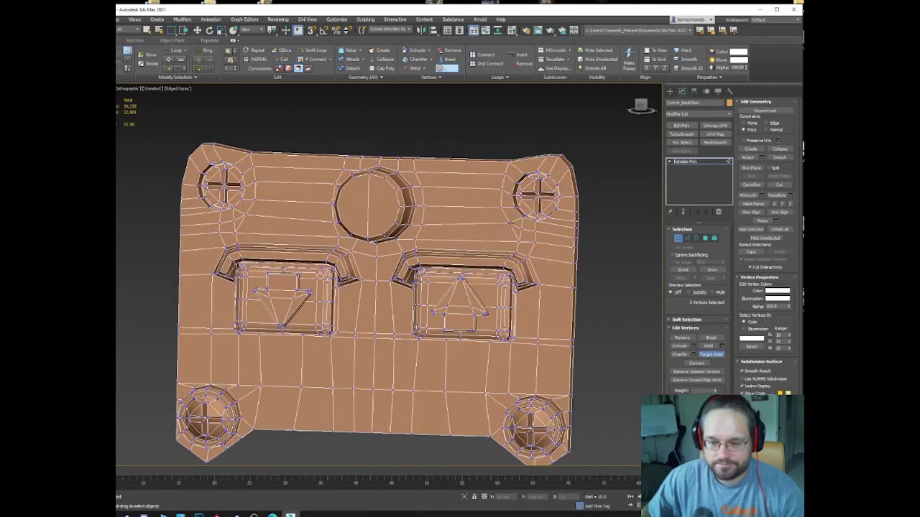
pyautogui.keyDown('alt'); pyautogui.moveTo(420, 250); pyautogui.dragTo(413, 249, button='middle'); pyautogui.keyUp('alt')
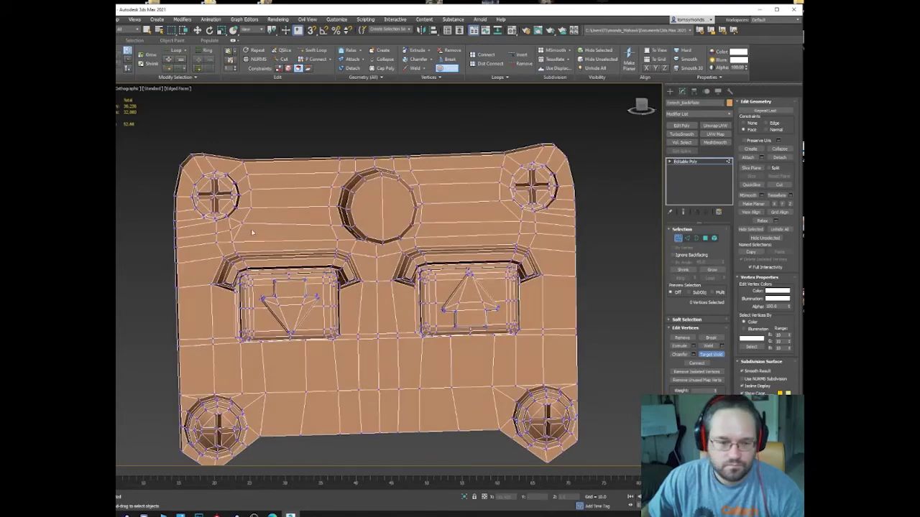
pyautogui.click(242, 222)
pyautogui.click(230, 228)
pyautogui.rightClick(230, 229)
pyautogui.click(230, 229)
pyautogui.scroll(-3, 258, 250)
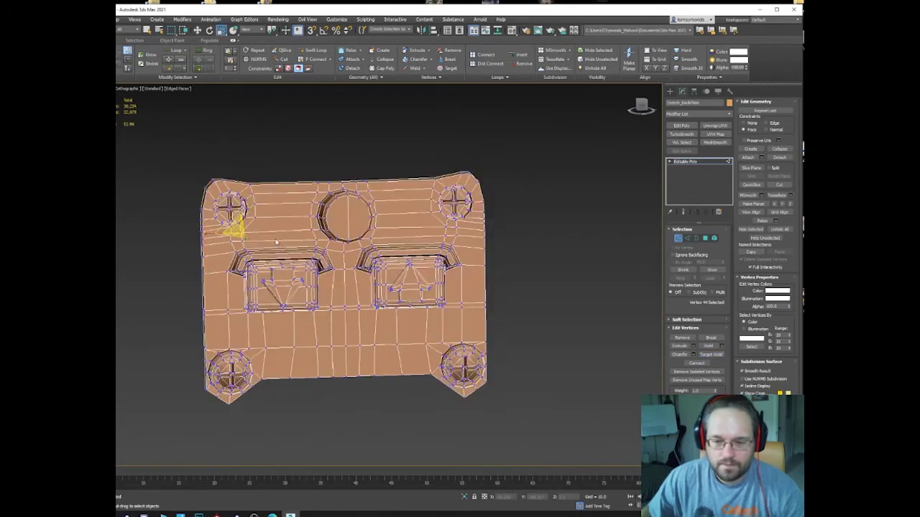
pyautogui.keyDown('alt'); pyautogui.moveTo(333, 322); pyautogui.dragTo(332, 350, button='middle'); pyautogui.keyUp('alt')
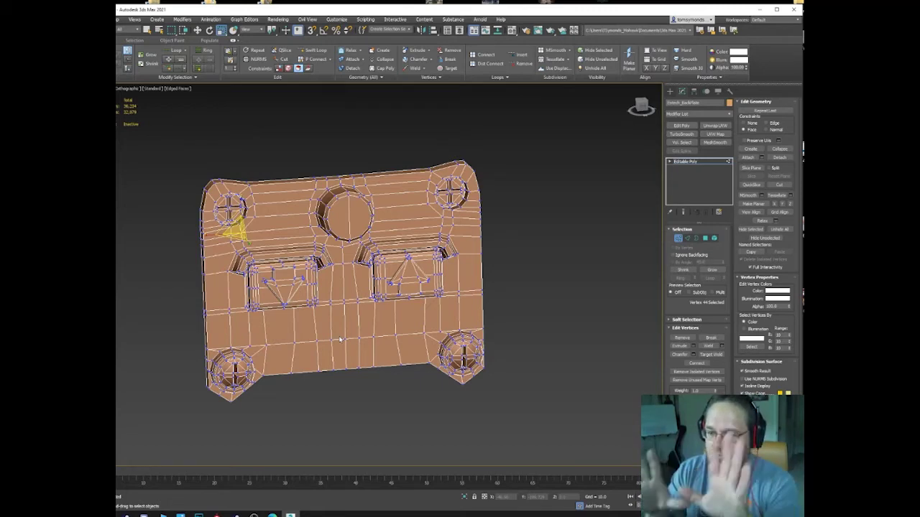
pyautogui.keyDown('alt'); pyautogui.moveTo(365, 295); pyautogui.dragTo(357, 277, button='middle'); pyautogui.keyUp('alt')
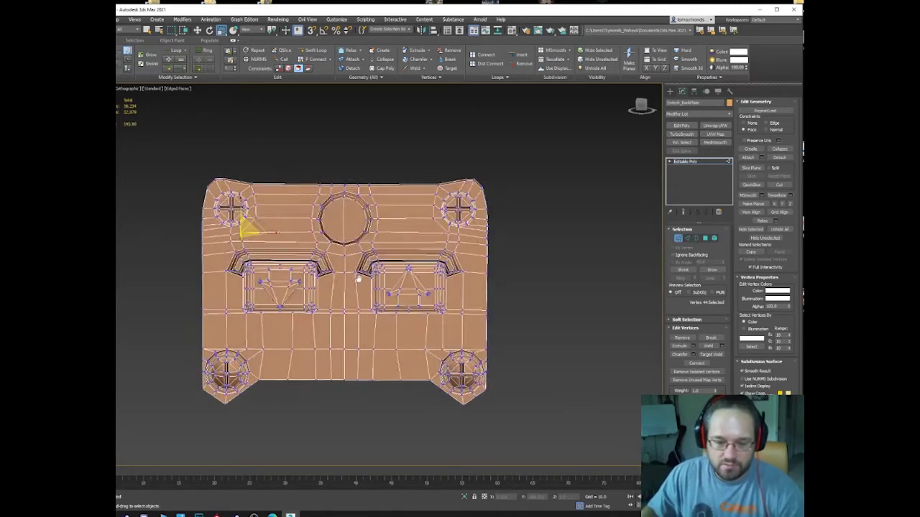
# Select the vertices on both sides of the centre line between the arrow buttons' lower corners and scale them horizontally inward.
pyautogui.scroll(5, 331, 316)
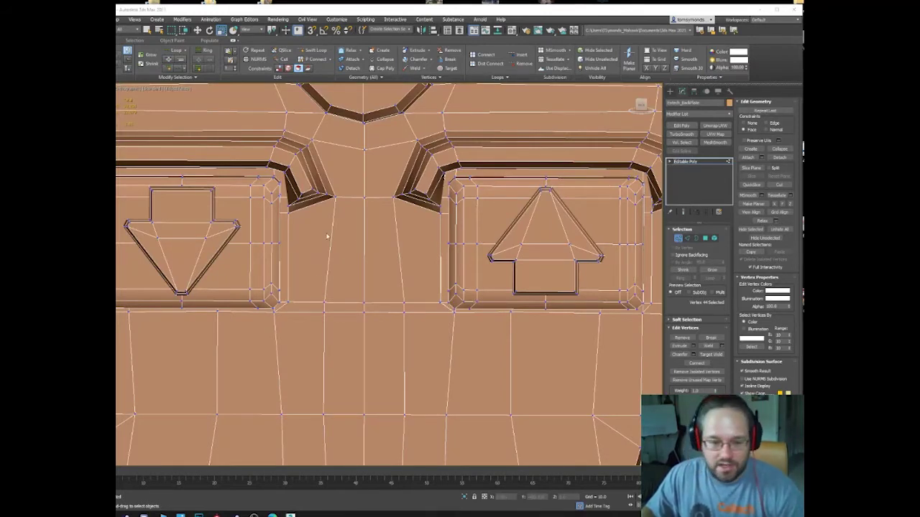
pyautogui.click(323, 303)
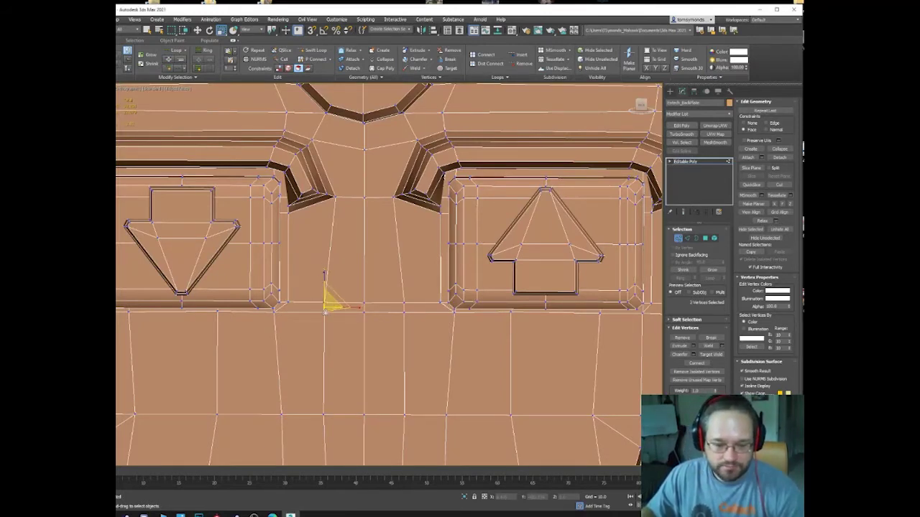
pyautogui.keyDown('ctrl'); pyautogui.click(404, 306); pyautogui.keyUp('ctrl')
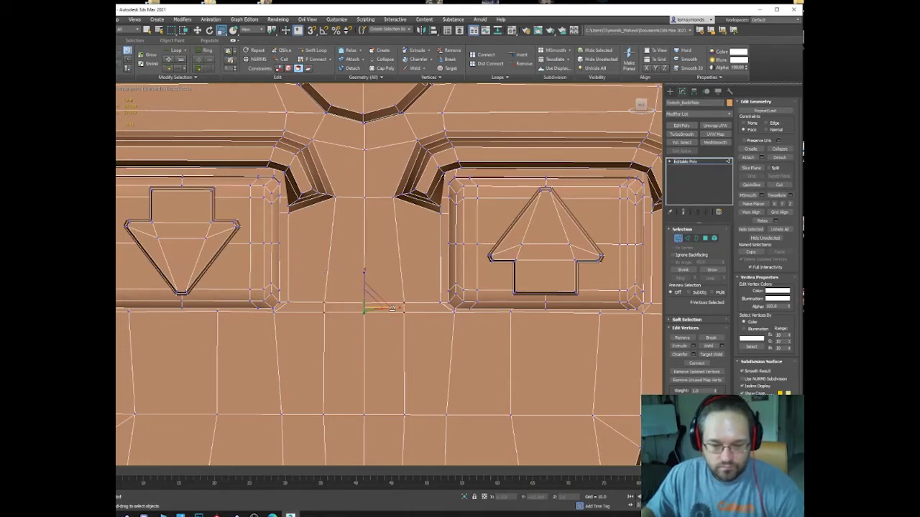
pyautogui.moveTo(396, 308); pyautogui.dragTo(378, 309)
# Scale the vertex pair beside the centre line on the horizontal edge loop below the buttons inward to straighten the vertical edges.
pyautogui.moveTo(381, 327); pyautogui.dragTo(390, 230, button='middle')
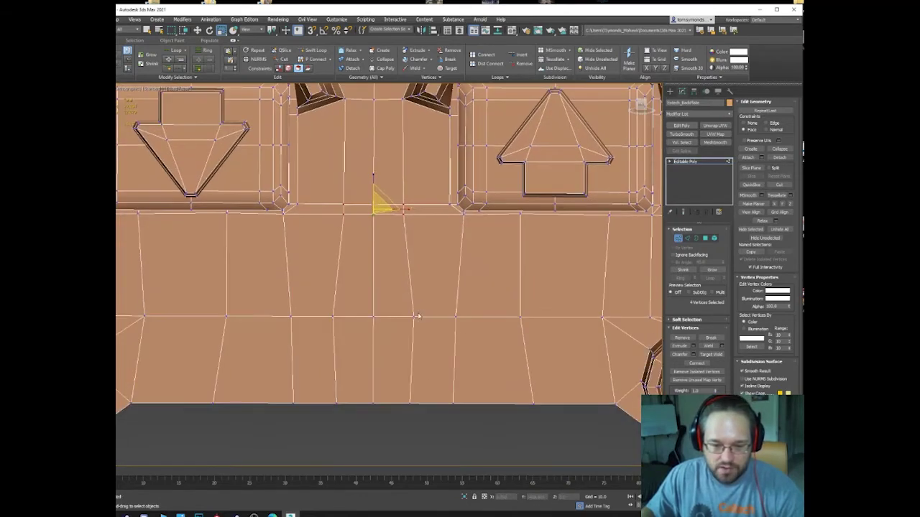
pyautogui.click(403, 321)
pyautogui.keyDown('ctrl'); pyautogui.click(332, 317); pyautogui.keyUp('ctrl')
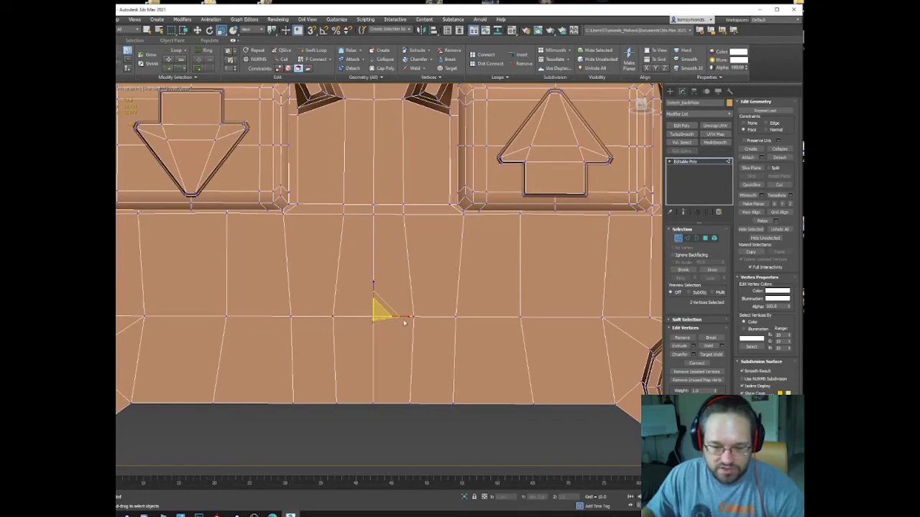
pyautogui.moveTo(402, 318); pyautogui.dragTo(385, 318)
# Set constraints to None and scale the vertices flanking the centre line on the plate's bottom edge horizontally inward.
pyautogui.moveTo(425, 383); pyautogui.dragTo(406, 413)
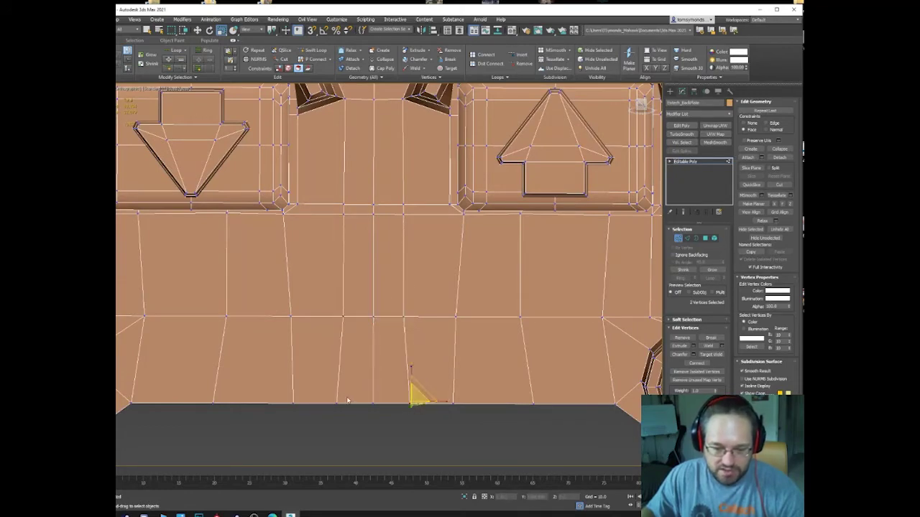
pyautogui.keyDown('ctrl'); pyautogui.click(341, 403); pyautogui.keyUp('ctrl')
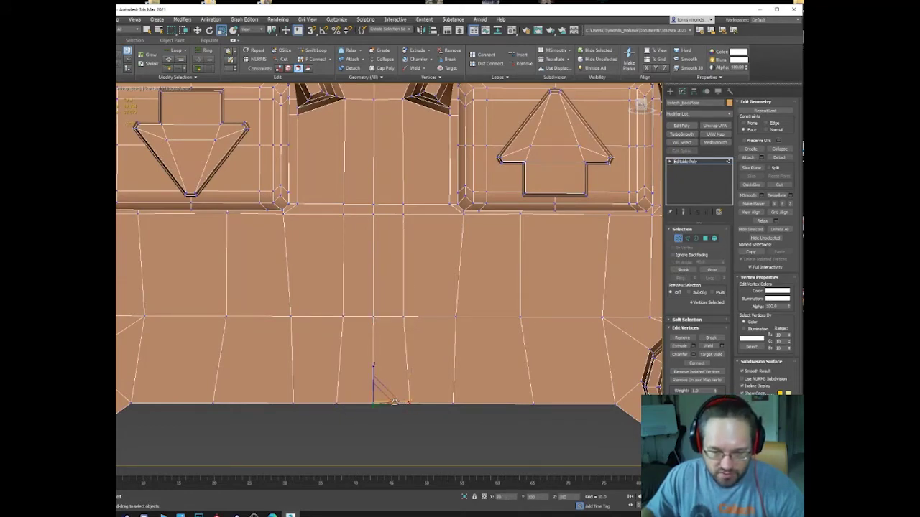
pyautogui.keyDown('alt'); pyautogui.moveTo(376, 390); pyautogui.dragTo(361, 405, button='middle'); pyautogui.keyUp('alt')
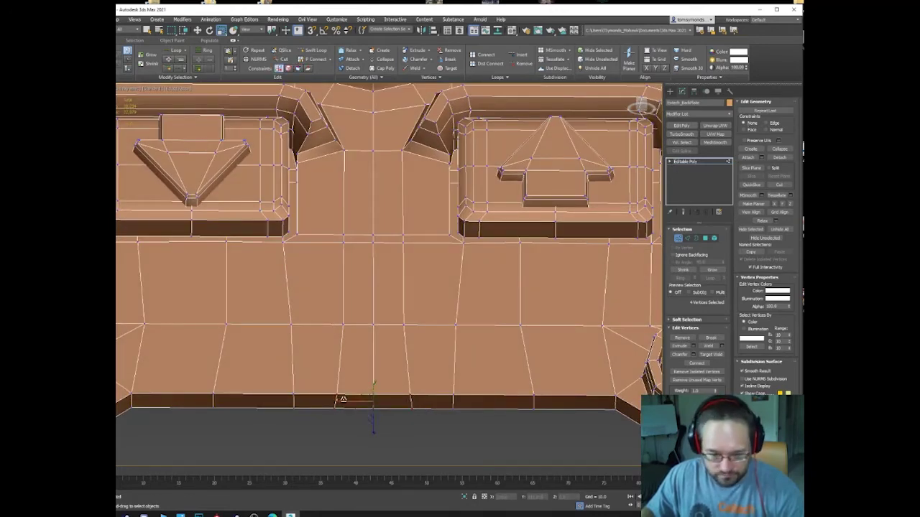
pyautogui.moveTo(343, 401); pyautogui.dragTo(351, 402)
# Examine the plate's bottom edge and the corners around the lower screws from several angles.
pyautogui.scroll(-5, 373, 351)
pyautogui.keyDown('alt'); pyautogui.moveTo(378, 330); pyautogui.dragTo(507, 385, button='middle'); pyautogui.keyUp('alt')
pyautogui.scroll(5, 507, 386)
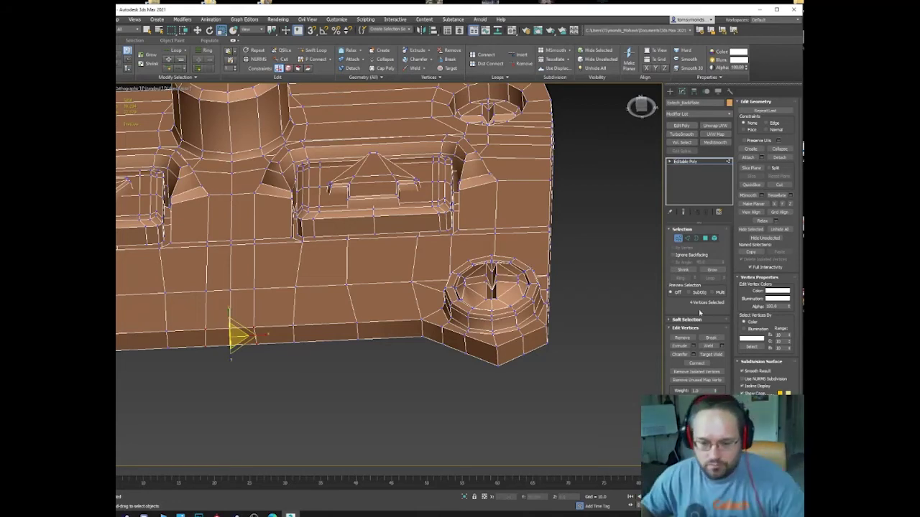
pyautogui.moveTo(378, 287); pyautogui.dragTo(651, 218, button='middle')
pyautogui.scroll(-4, 600, 238)
pyautogui.keyDown('alt'); pyautogui.moveTo(521, 227); pyautogui.dragTo(503, 262, button='middle'); pyautogui.keyUp('alt')
pyautogui.moveTo(503, 261); pyautogui.dragTo(421, 261, button='middle')
pyautogui.scroll(2, 457, 276)
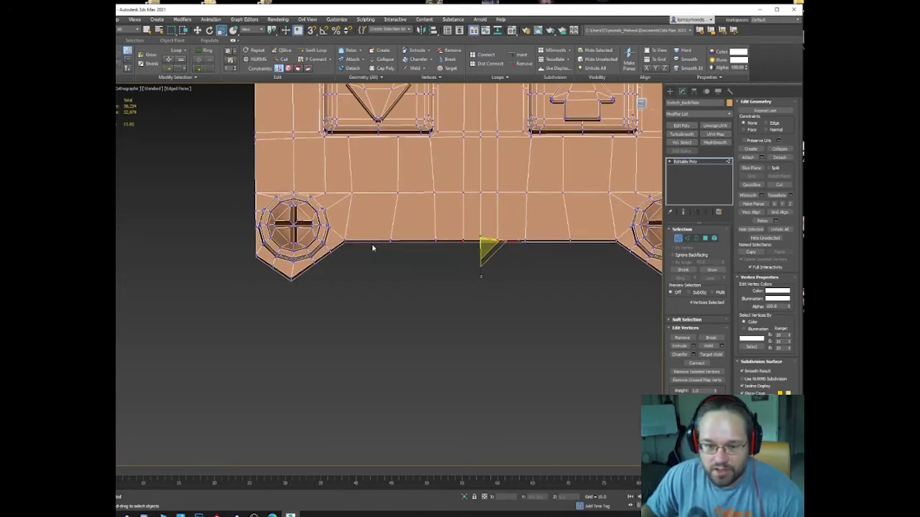
# Select the vertices just below the inner corners on both lower screw tabs and adjust their spacing with a slight horizontal scale.
pyautogui.moveTo(331, 253); pyautogui.dragTo(348, 291, button='middle')
pyautogui.scroll(5, 349, 291)
pyautogui.moveTo(358, 280); pyautogui.dragTo(342, 299)
pyautogui.scroll(-2, 343, 301)
pyautogui.moveTo(624, 307); pyautogui.dragTo(396, 299, button='middle')
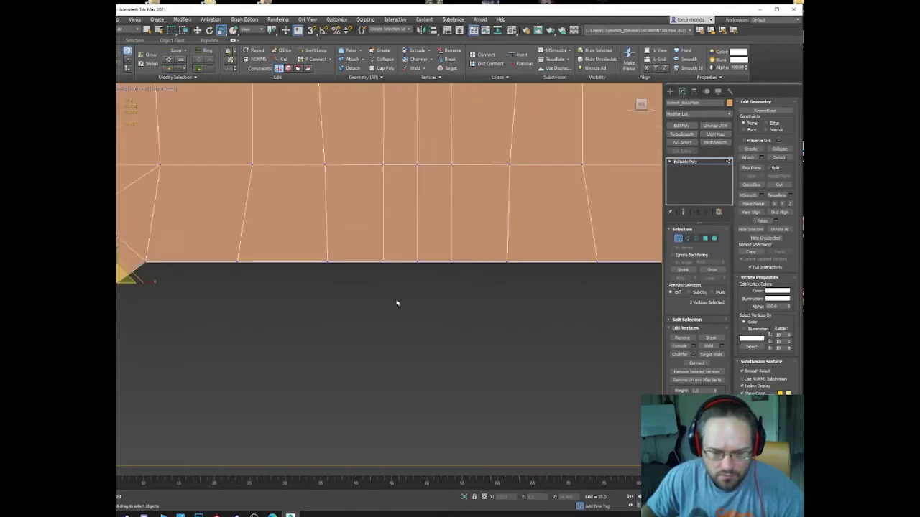
pyautogui.scroll(-2, 401, 303)
pyautogui.keyDown('ctrl'); pyautogui.click(536, 299); pyautogui.keyUp('ctrl')
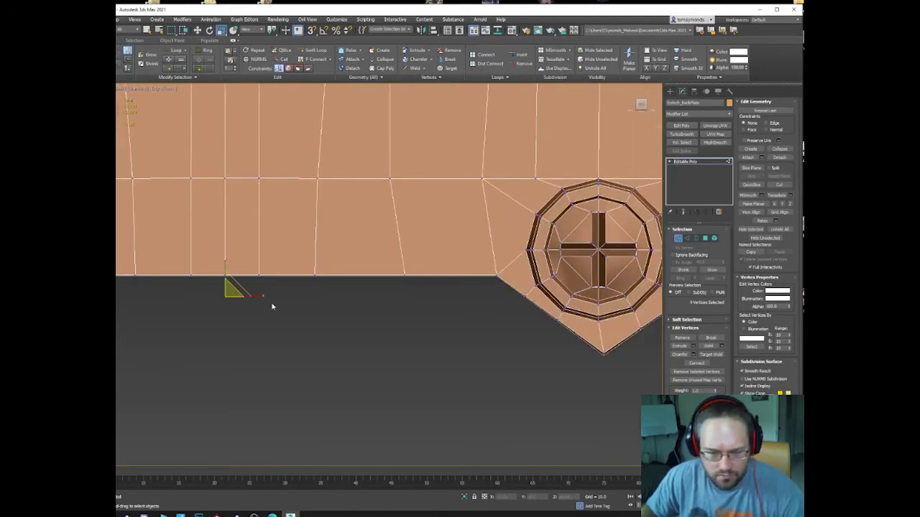
pyautogui.scroll(-4, 356, 294)
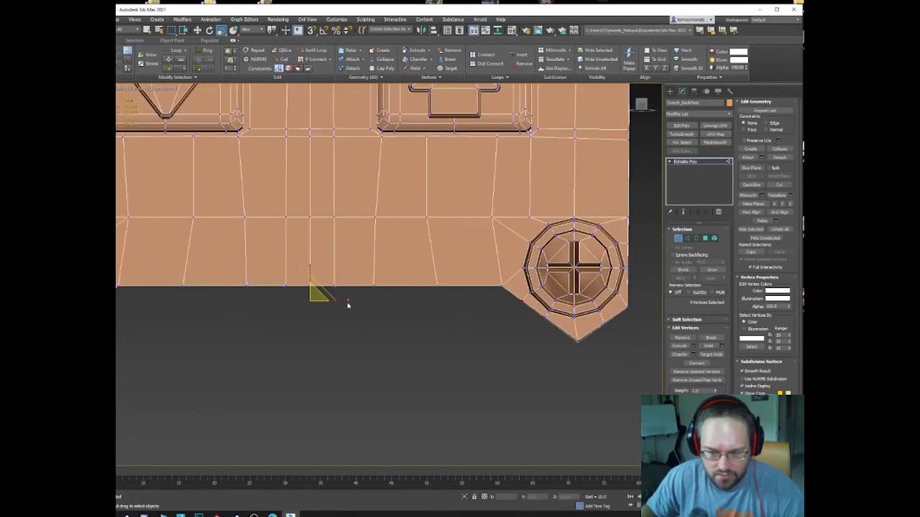
pyautogui.moveTo(340, 300); pyautogui.dragTo(342, 301)
# Select the inner corner vertices at both ends of the bottom edge and scale them horizontally outward toward the lower screws.
pyautogui.moveTo(349, 300); pyautogui.dragTo(420, 299, button='middle')
pyautogui.moveTo(578, 273); pyautogui.dragTo(564, 296)
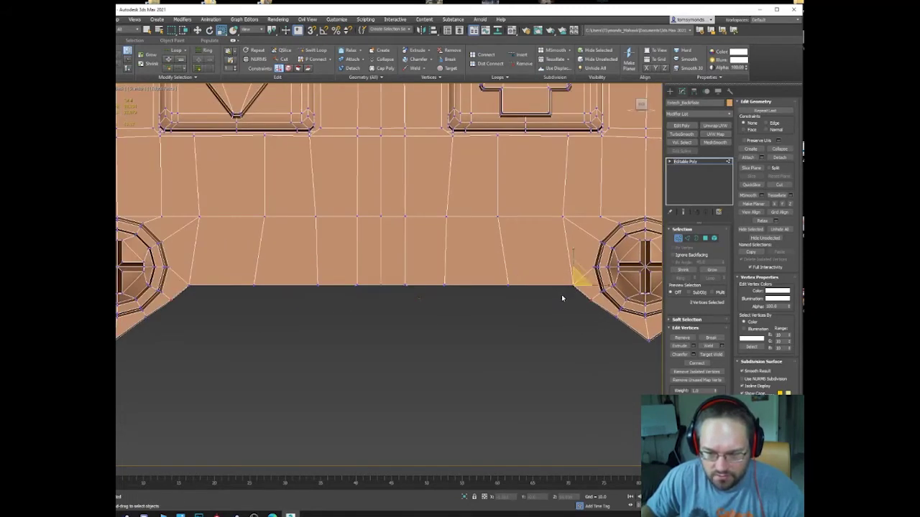
pyautogui.keyDown('ctrl'); pyautogui.click(188, 287); pyautogui.keyUp('ctrl')
pyautogui.moveTo(422, 291); pyautogui.dragTo(523, 326)
pyautogui.hotkey('ctrl', 'z')
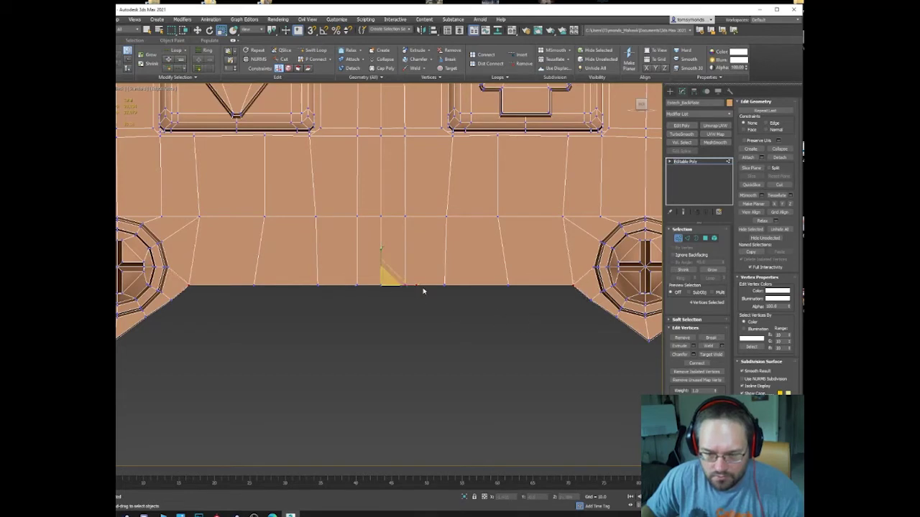
pyautogui.moveTo(413, 285); pyautogui.dragTo(414, 300)
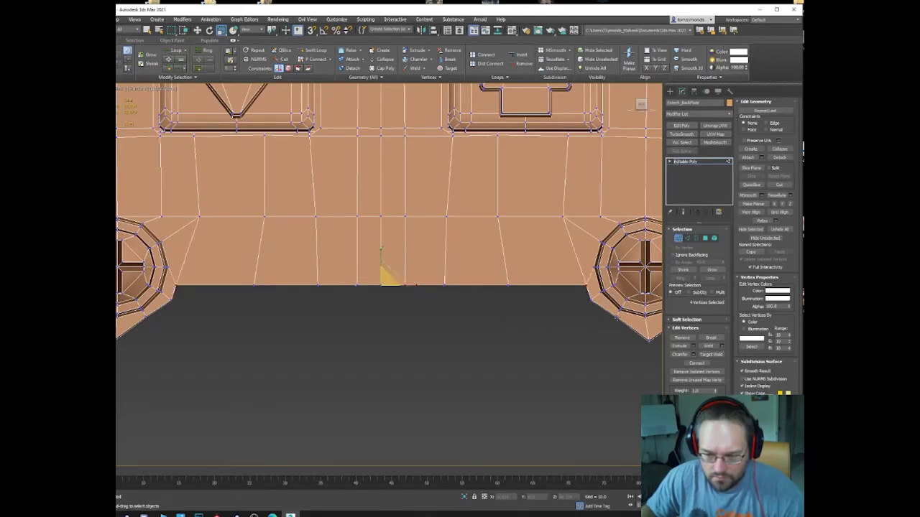
# Scale the next vertices down the inner sides of both lower screw tabs horizontally inward to round the outline.
pyautogui.moveTo(607, 329); pyautogui.dragTo(624, 312)
pyautogui.keyDown('ctrl'); pyautogui.moveTo(151, 318); pyautogui.dragTo(143, 327); pyautogui.keyUp('ctrl')
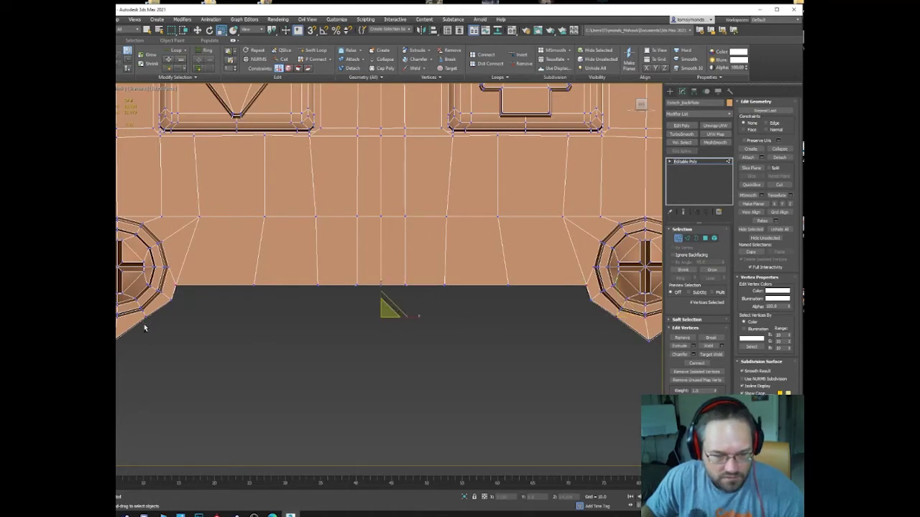
pyautogui.moveTo(410, 318); pyautogui.dragTo(409, 317)
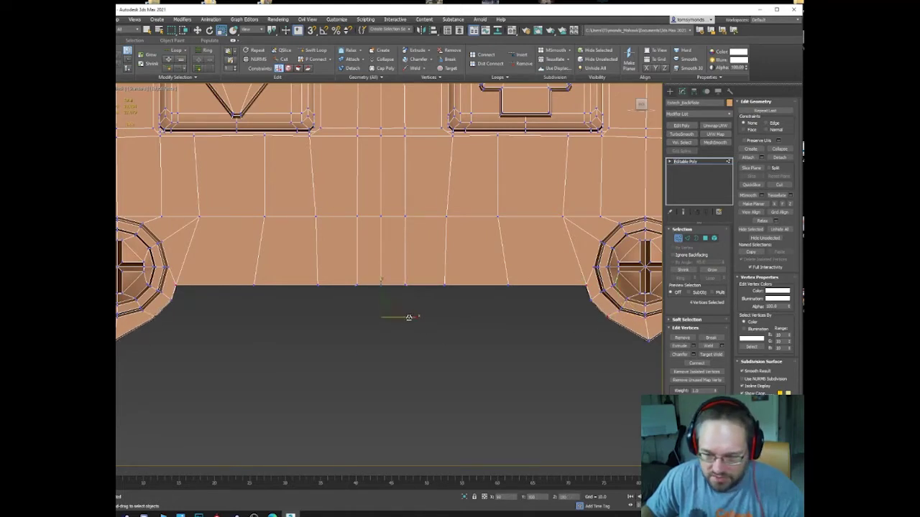
# Select the tip vertices beneath both lower screws, switch the reference coordinate system to View, and move them up to flatten the points.
pyautogui.scroll(-2, 453, 334)
pyautogui.moveTo(573, 336); pyautogui.dragTo(635, 351)
pyautogui.moveTo(200, 351); pyautogui.dragTo(200, 351)
pyautogui.press('w')
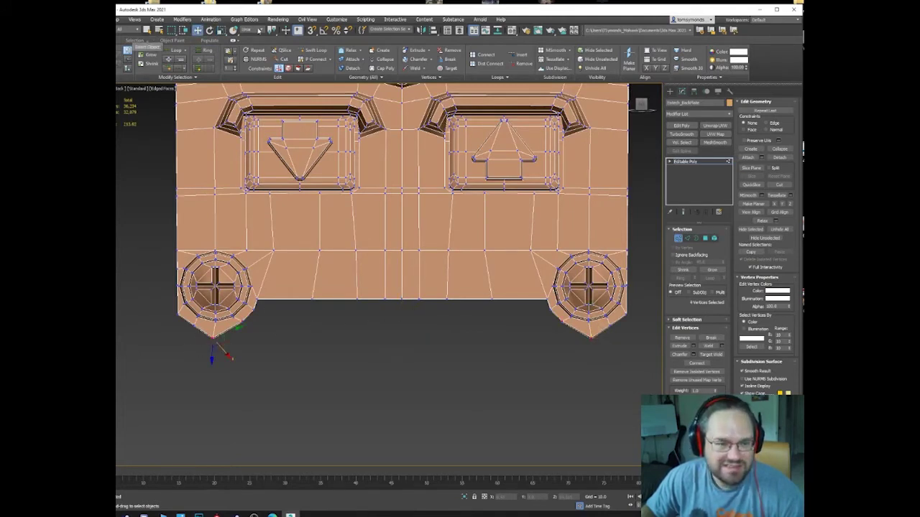
pyautogui.click(251, 30)
pyautogui.click(248, 37)
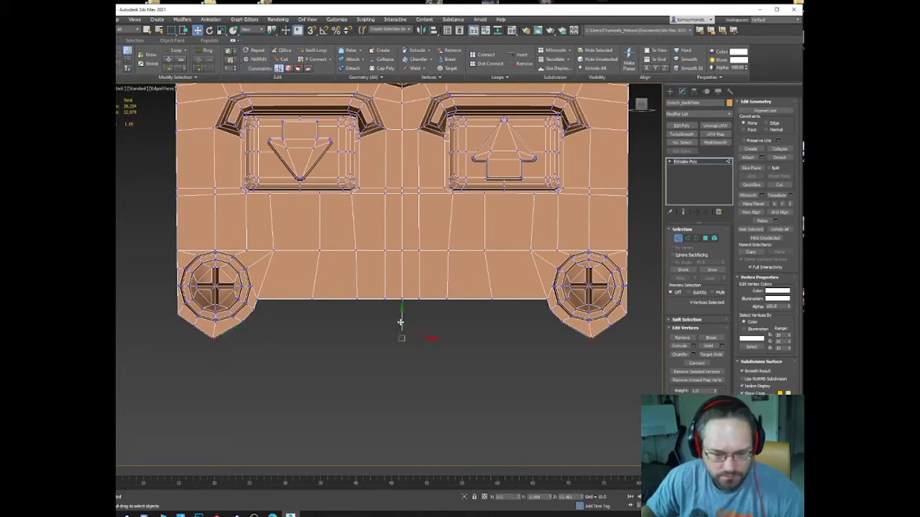
pyautogui.moveTo(401, 322); pyautogui.dragTo(400, 313)
pyautogui.press('e')
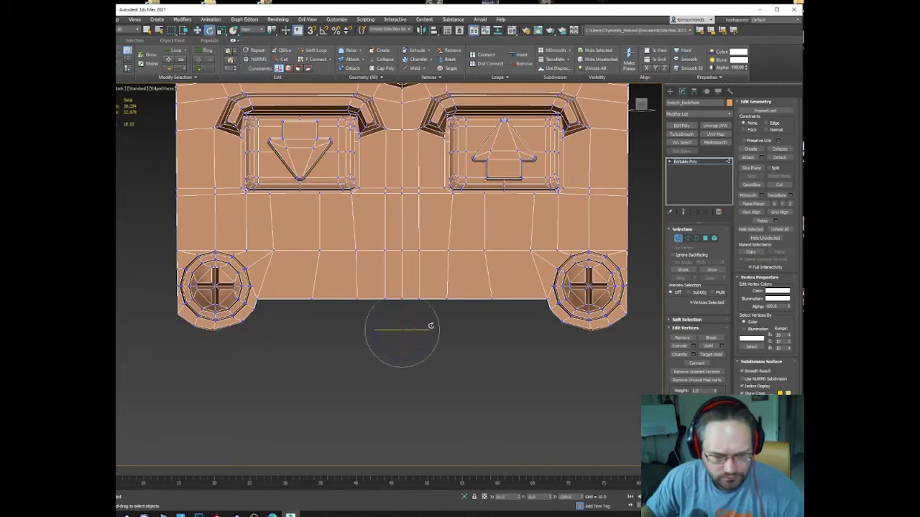
pyautogui.press('r')
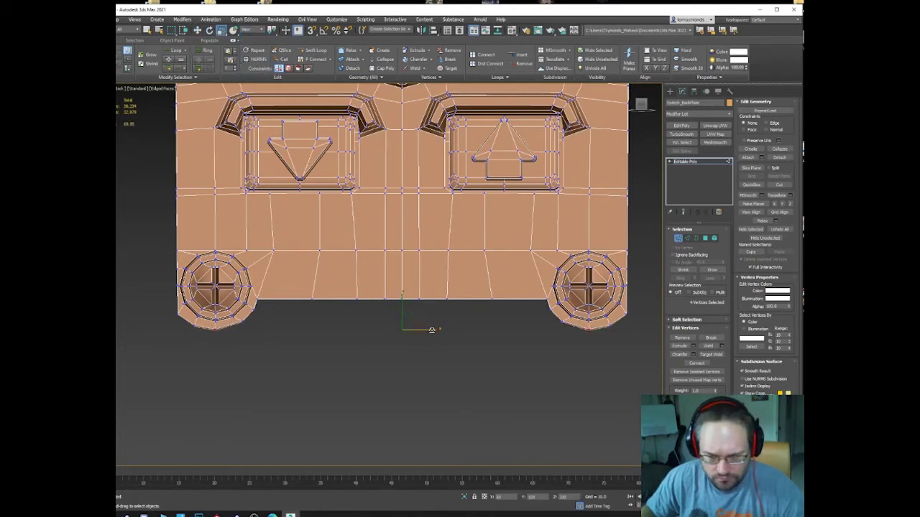
# Select the lower outer corner vertices on both lower screw tabs and move them up slightly to round the outline.
pyautogui.click(182, 335)
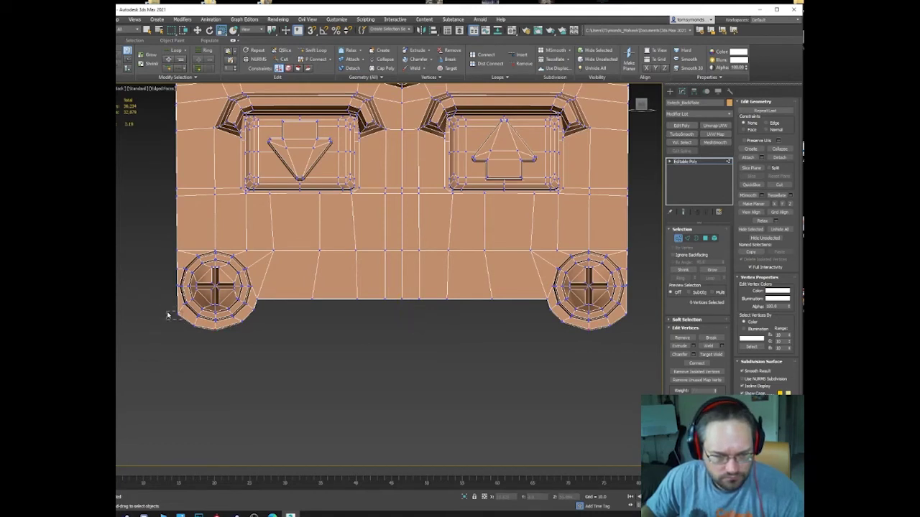
pyautogui.moveTo(168, 314); pyautogui.dragTo(185, 321)
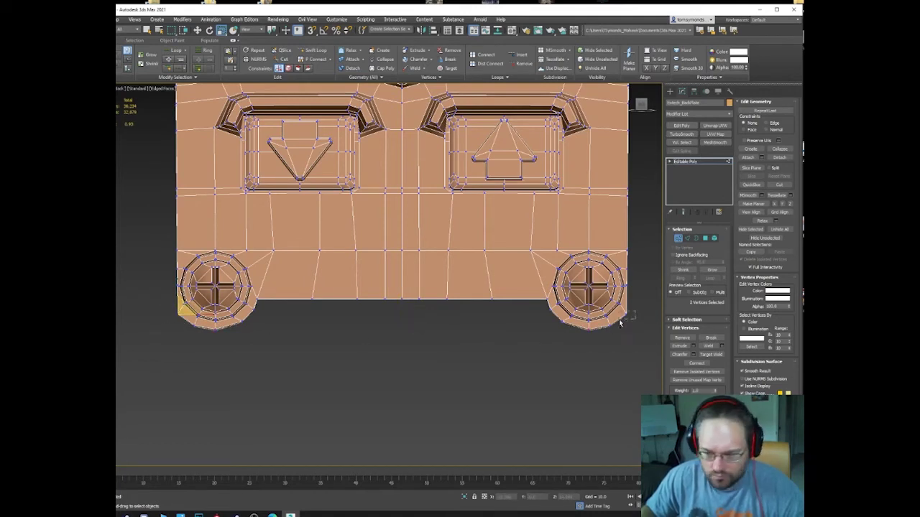
pyautogui.moveTo(386, 285); pyautogui.dragTo(436, 309)
pyautogui.press('w')
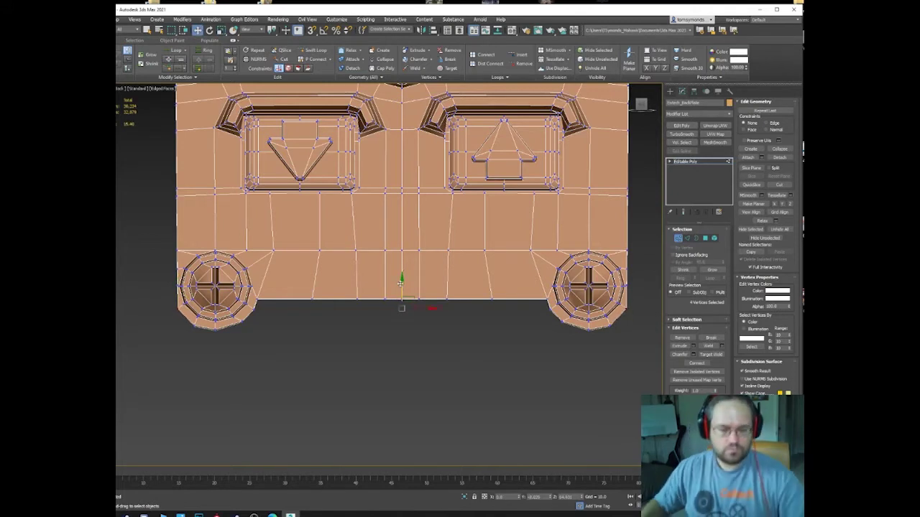
pyautogui.moveTo(401, 286); pyautogui.dragTo(401, 282)
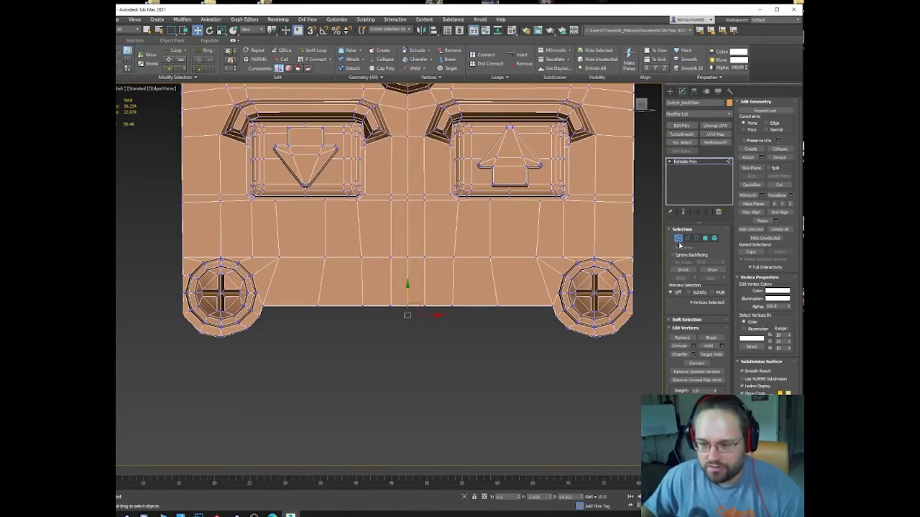
# Return to the full rifle and move the slotted round screw along the X axis against the sight housing's side.
pyautogui.keyDown('alt'); pyautogui.moveTo(679, 246); pyautogui.dragTo(649, 280, button='middle'); pyautogui.keyUp('alt')
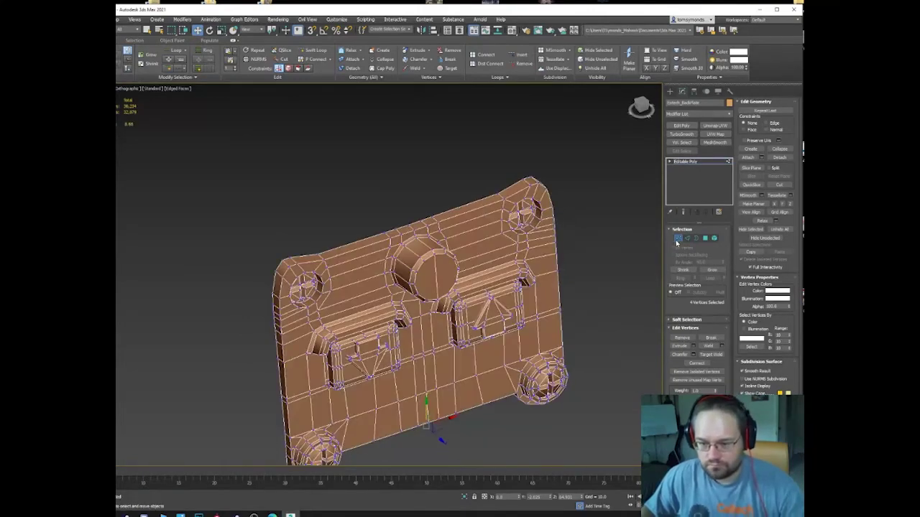
pyautogui.rightClick(458, 208)
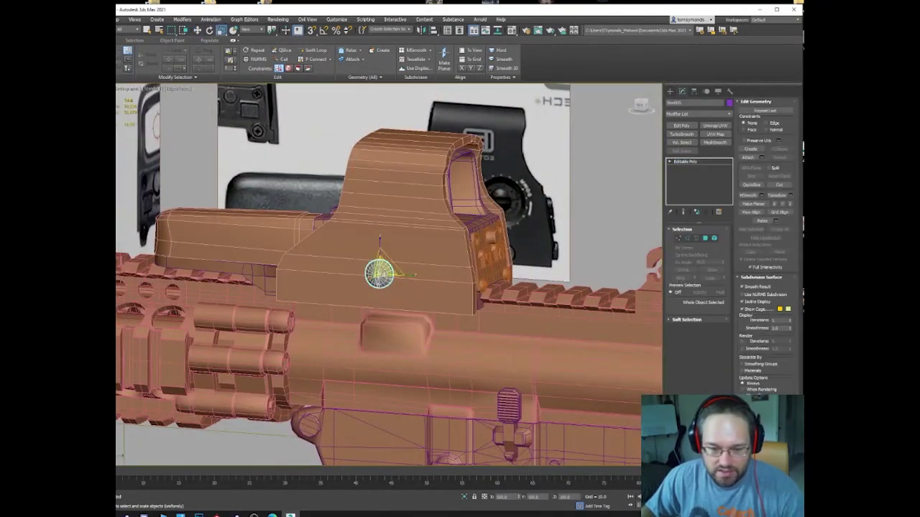
pyautogui.press('w')
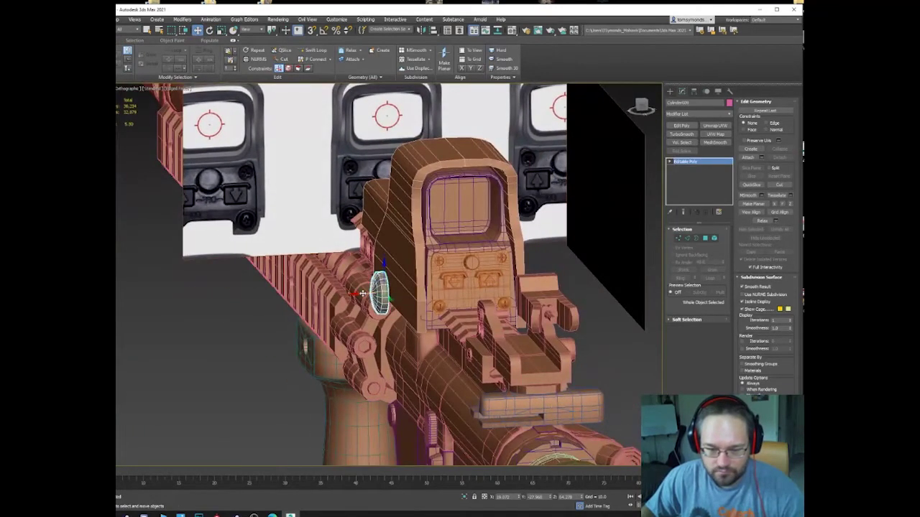
pyautogui.moveTo(363, 293); pyautogui.dragTo(374, 293)
pyautogui.keyDown('alt'); pyautogui.moveTo(374, 294); pyautogui.dragTo(482, 308, button='middle'); pyautogui.keyUp('alt')
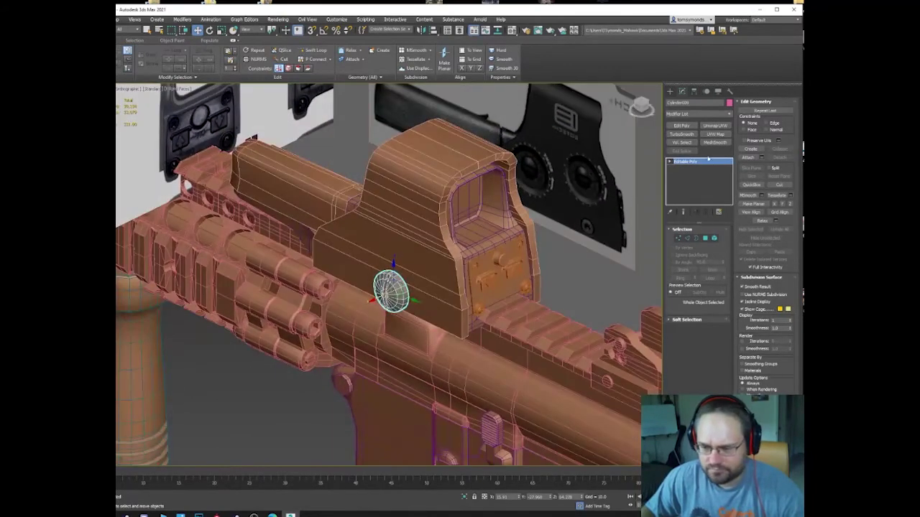
# Place a standard Skylight in the open space beside the rifle.
pyautogui.click(701, 164)
pyautogui.click(670, 91)
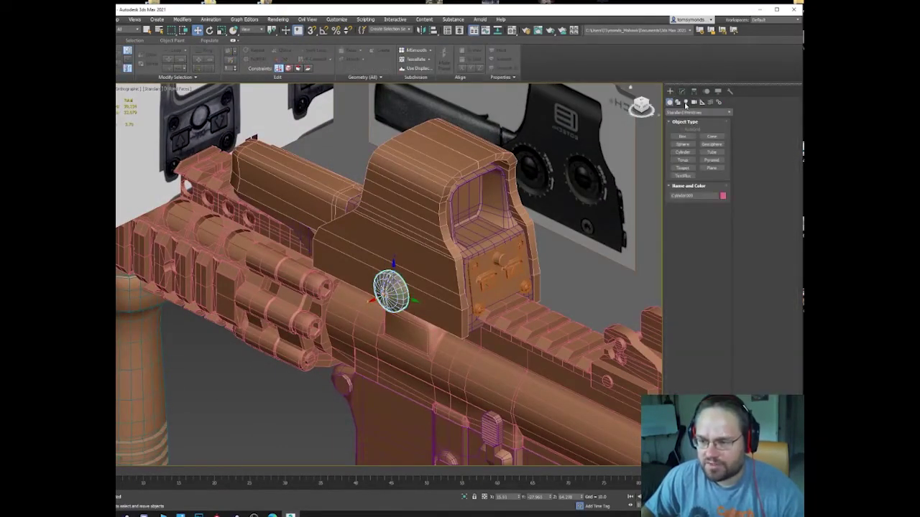
pyautogui.click(686, 101)
pyautogui.click(699, 112)
pyautogui.click(690, 121)
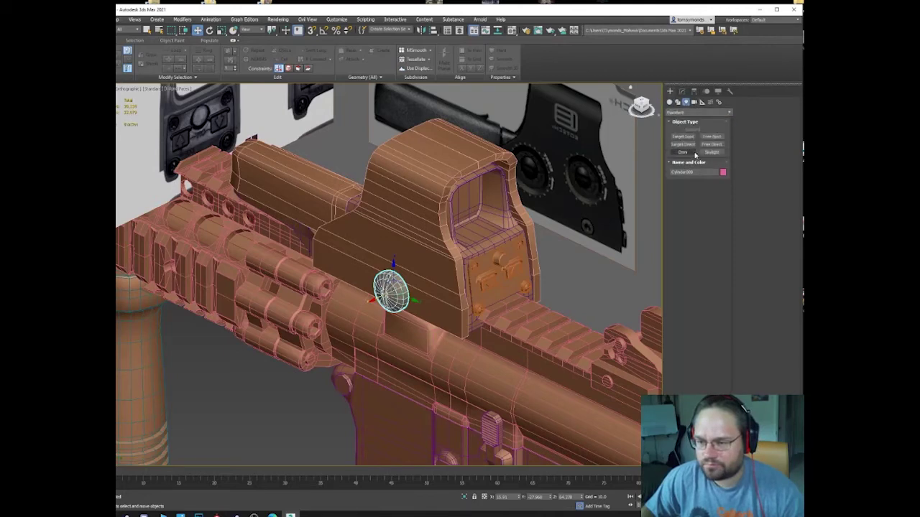
pyautogui.click(709, 152)
pyautogui.scroll(-5, 511, 192)
pyautogui.click(417, 358)
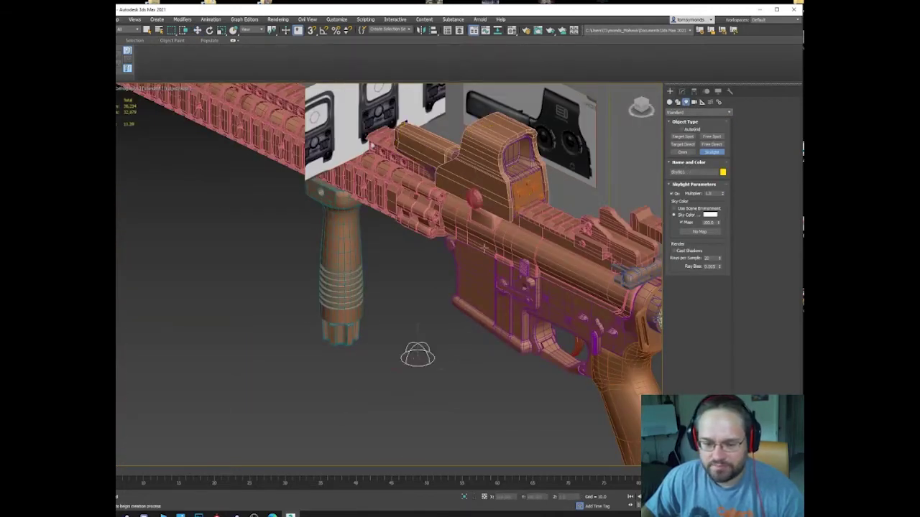
pyautogui.rightClick(481, 246)
# Create an Omni light beside the rifle, raise it above the model, and place a copy on the opposite side.
pyautogui.scroll(-3, 475, 204)
pyautogui.moveTo(474, 204); pyautogui.dragTo(437, 275, button='middle')
pyautogui.click(683, 153)
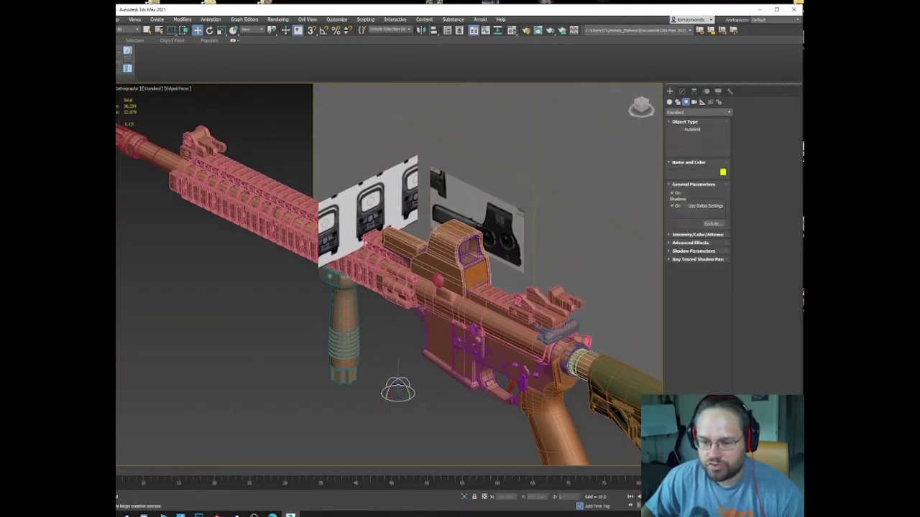
pyautogui.keyDown('alt'); pyautogui.moveTo(445, 205); pyautogui.dragTo(469, 166, button='middle'); pyautogui.keyUp('alt')
pyautogui.click(339, 322)
pyautogui.rightClick(339, 321)
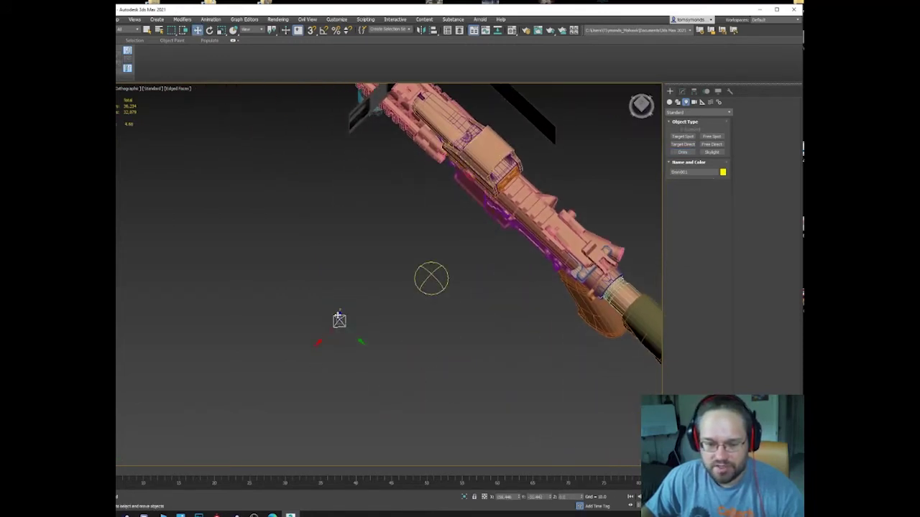
pyautogui.moveTo(339, 315)
pyautogui.mouseDown()
pyautogui.moveTo(339, 119)
pyautogui.moveTo(626, 191)
pyautogui.moveTo(637, 128)
pyautogui.mouseUp()
# Set the first Omni light's shadow type to Shadow Map and give it a pale warm colour.
pyautogui.click(426, 295)
pyautogui.click(338, 128)
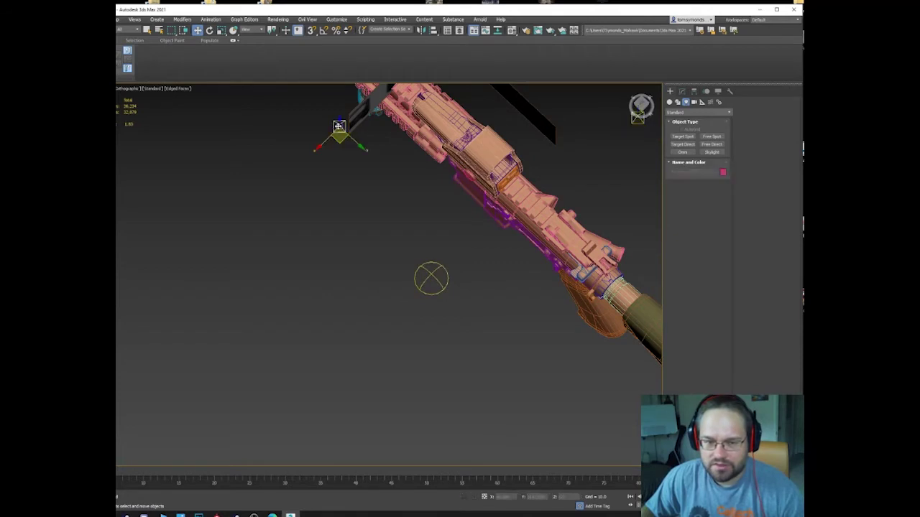
pyautogui.click(682, 91)
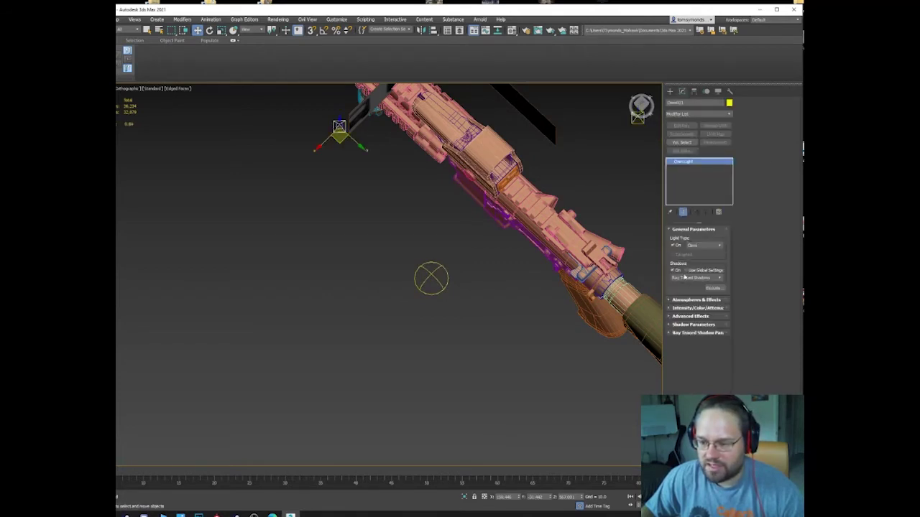
pyautogui.click(694, 277)
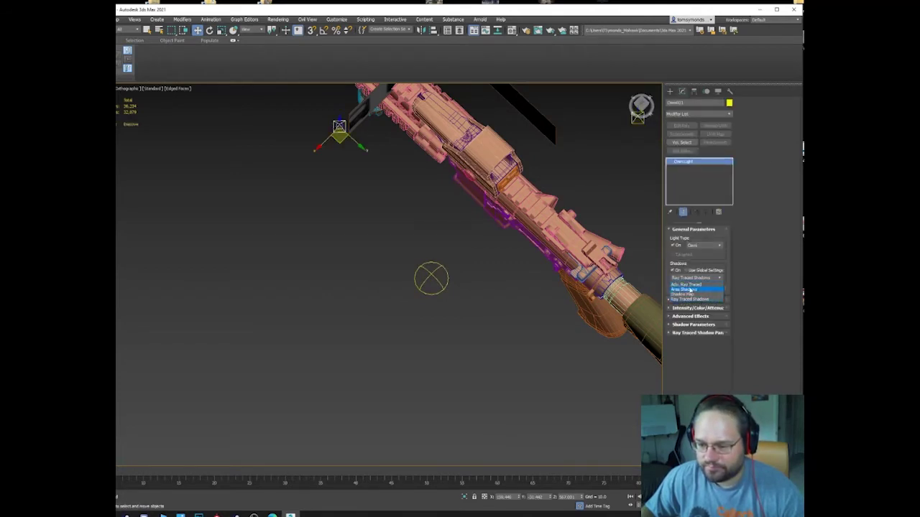
pyautogui.click(689, 294)
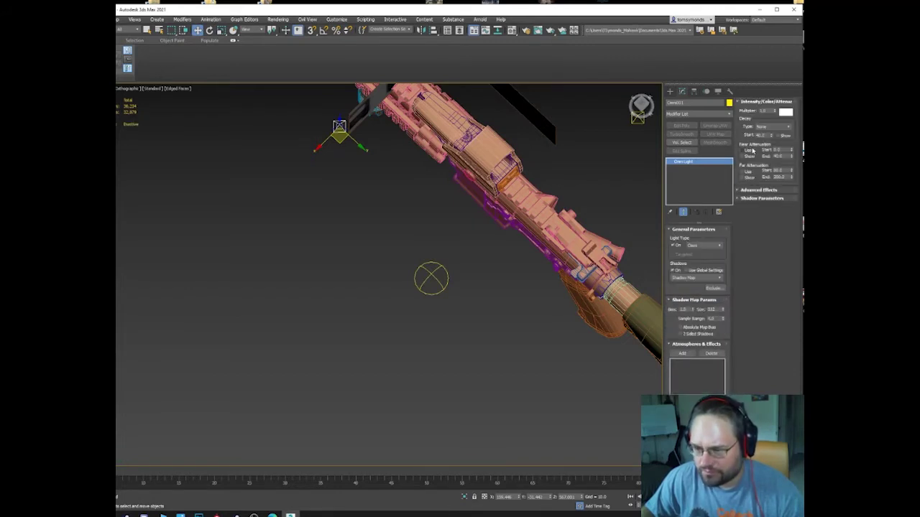
pyautogui.click(786, 112)
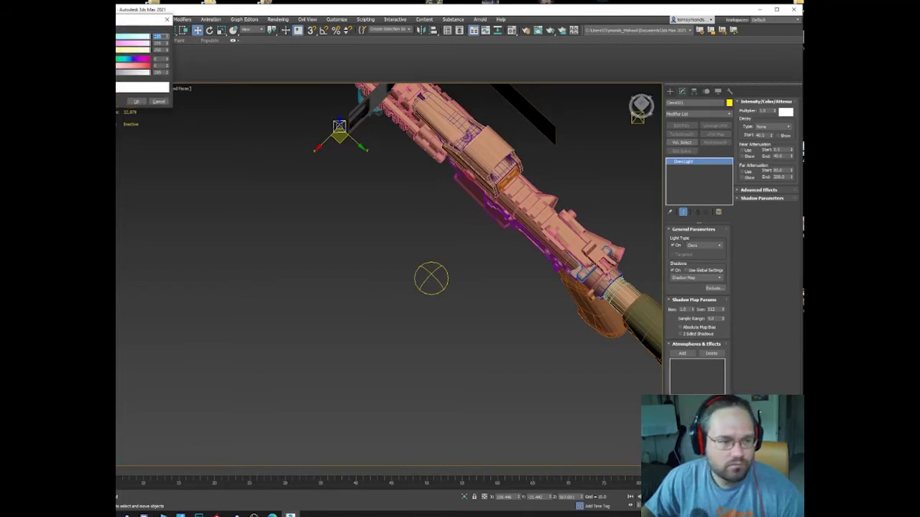
pyautogui.click(135, 101)
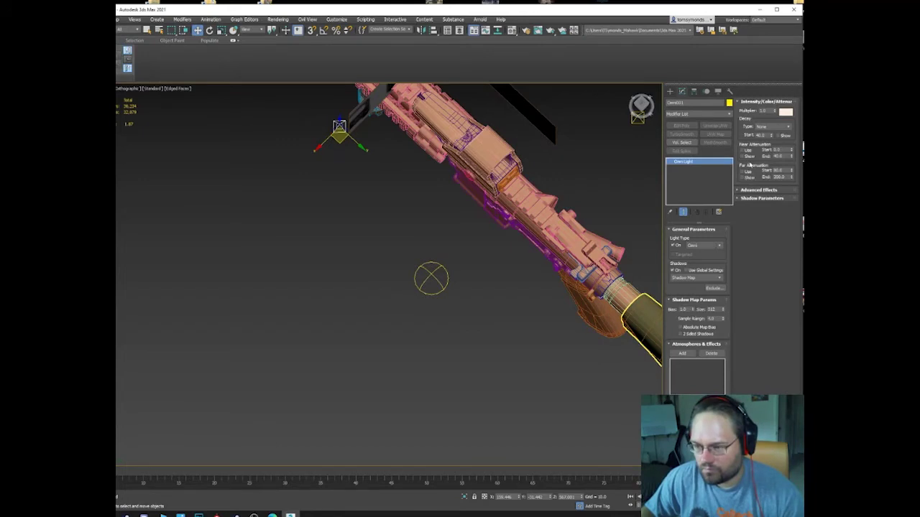
# Give the second Omni light a pale blue colour and reduce its intensity multiplier.
pyautogui.keyDown('alt'); pyautogui.moveTo(465, 243); pyautogui.dragTo(556, 178, button='middle'); pyautogui.keyUp('alt')
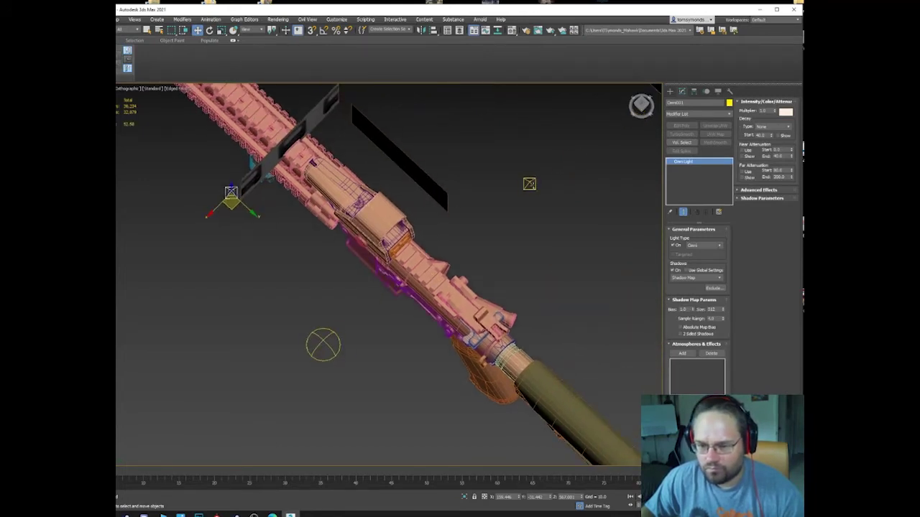
pyautogui.click(529, 184)
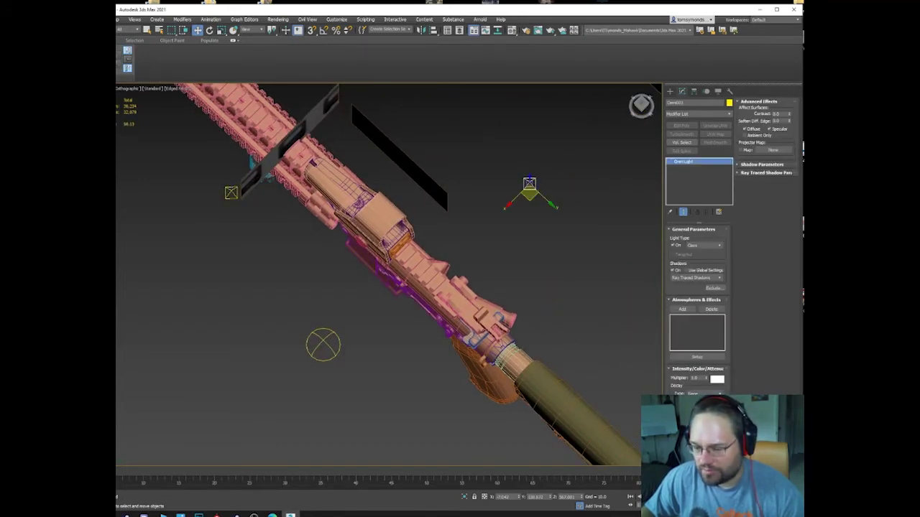
pyautogui.click(718, 379)
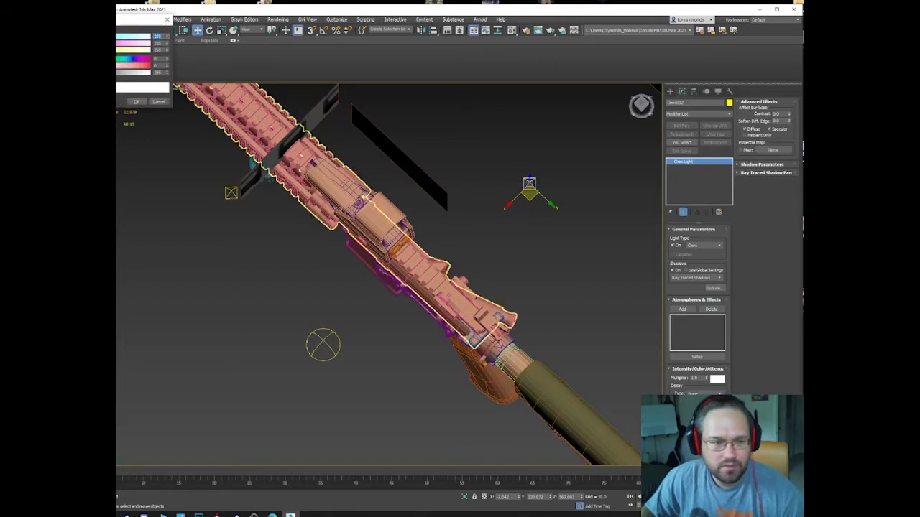
pyautogui.click(129, 61)
pyautogui.moveTo(102, 66); pyautogui.dragTo(109, 67)
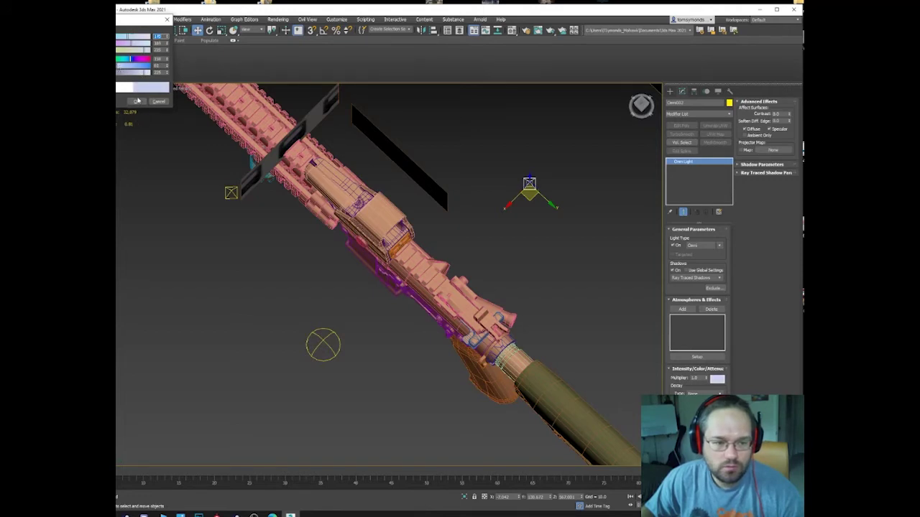
pyautogui.click(137, 102)
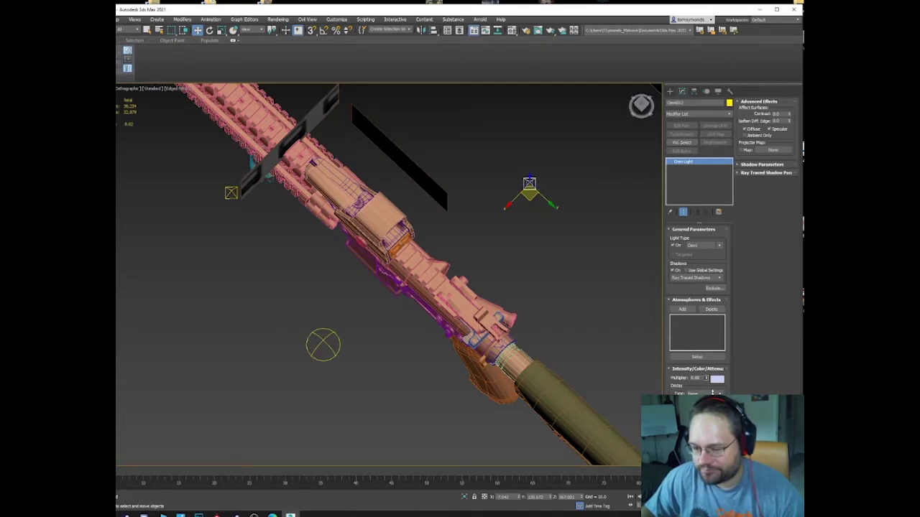
# Switch the viewport rendering to High Quality.
pyautogui.moveTo(435, 233)
pyautogui.keyDown('alt'); pyautogui.mouseDown(button='middle')
pyautogui.moveTo(396, 249)
pyautogui.moveTo(357, 163)
pyautogui.mouseUp(button='middle'); pyautogui.keyUp('alt')
pyautogui.scroll(-3, 396, 248)
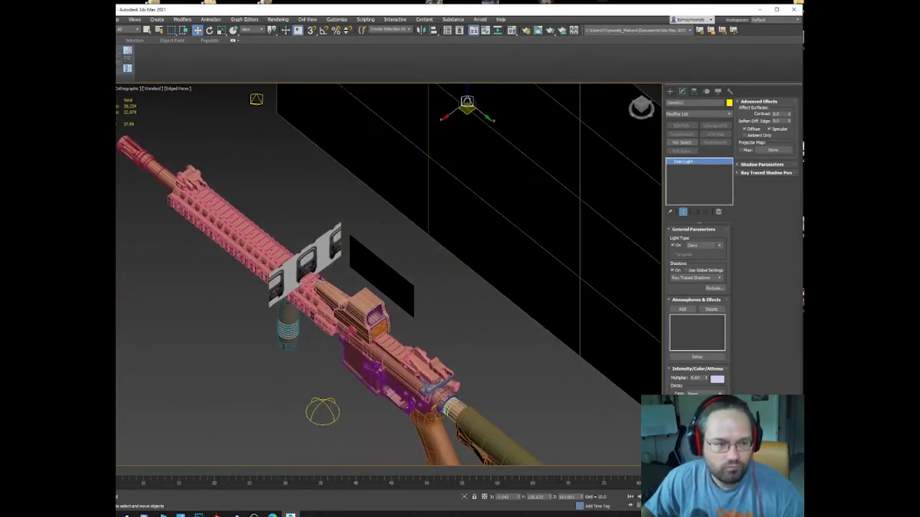
pyautogui.click(156, 91)
pyautogui.click(180, 107)
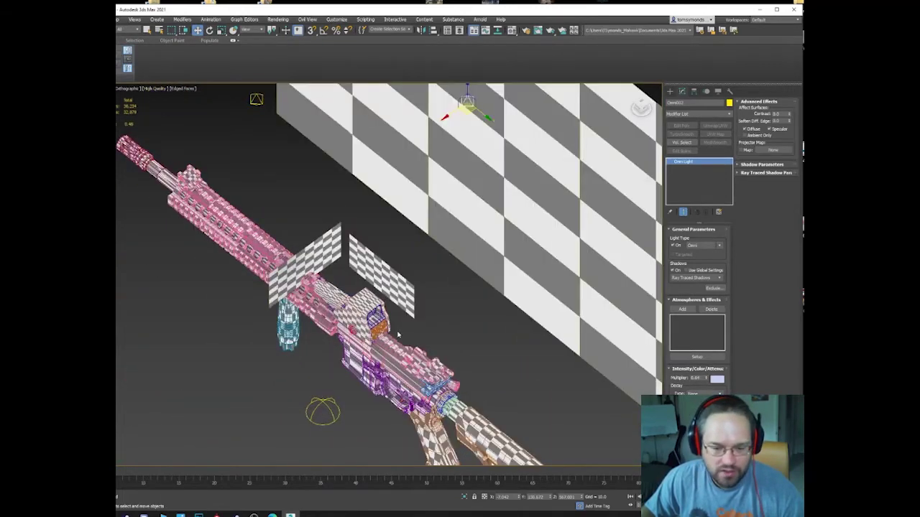
# Select the three reference image planes around the rifle and hide them.
pyautogui.moveTo(396, 258); pyautogui.dragTo(393, 287, button='middle')
pyautogui.click(389, 303)
pyautogui.keyDown('ctrl'); pyautogui.click(430, 248); pyautogui.keyUp('ctrl')
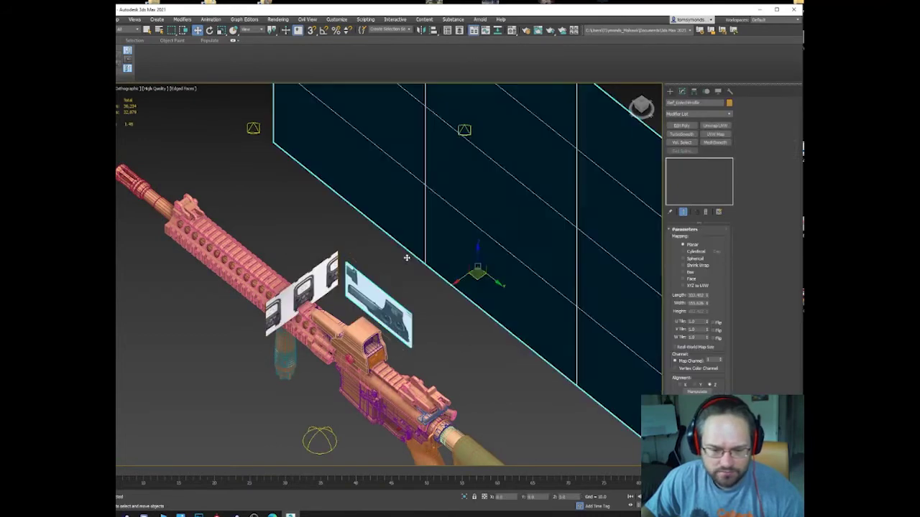
pyautogui.keyDown('ctrl'); pyautogui.click(317, 289); pyautogui.keyUp('ctrl')
pyautogui.rightClick(316, 289)
pyautogui.click(329, 267)
# Frame the holographic sight closely, turn off the edged faces display, and clear the selection.
pyautogui.click(365, 364)
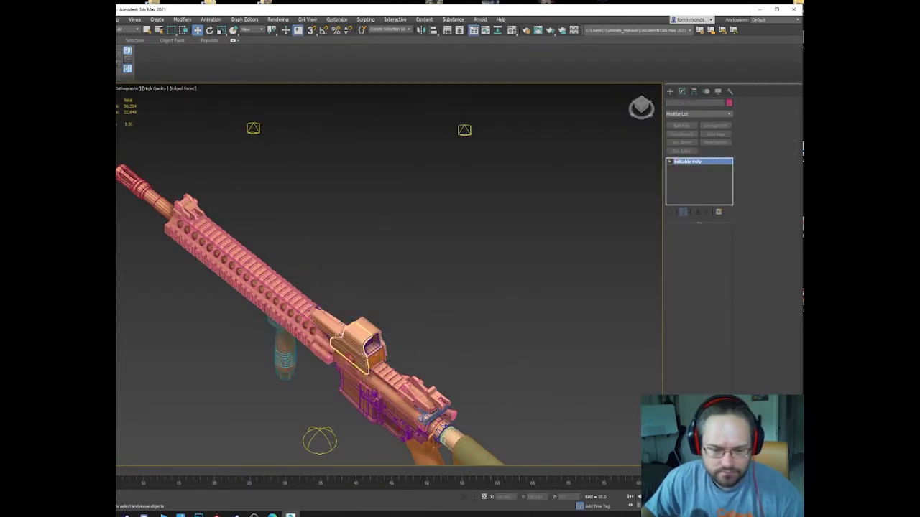
pyautogui.scroll(5, 364, 365)
pyautogui.scroll(5, 365, 365)
pyautogui.keyDown('alt'); pyautogui.moveTo(364, 365); pyautogui.dragTo(365, 345, button='middle'); pyautogui.keyUp('alt')
pyautogui.moveTo(549, 347); pyautogui.dragTo(562, 341, button='middle')
pyautogui.press('F4')
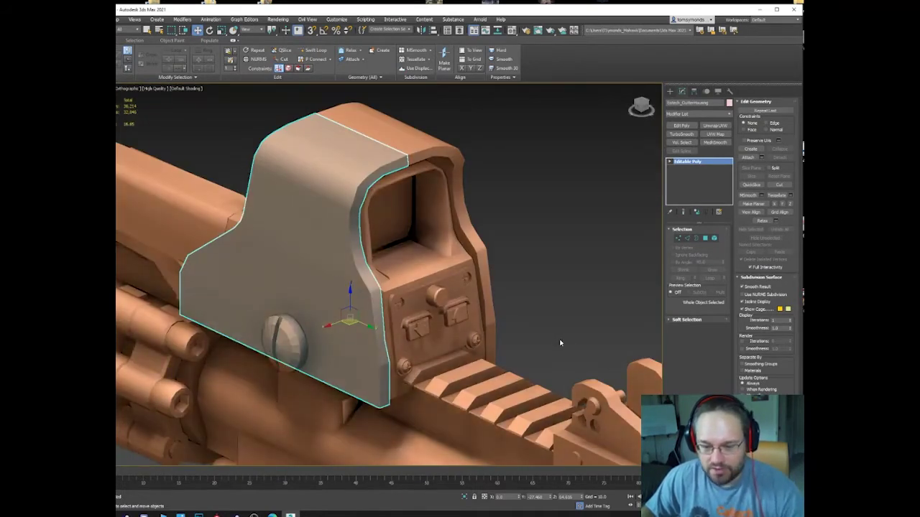
pyautogui.click(566, 320)
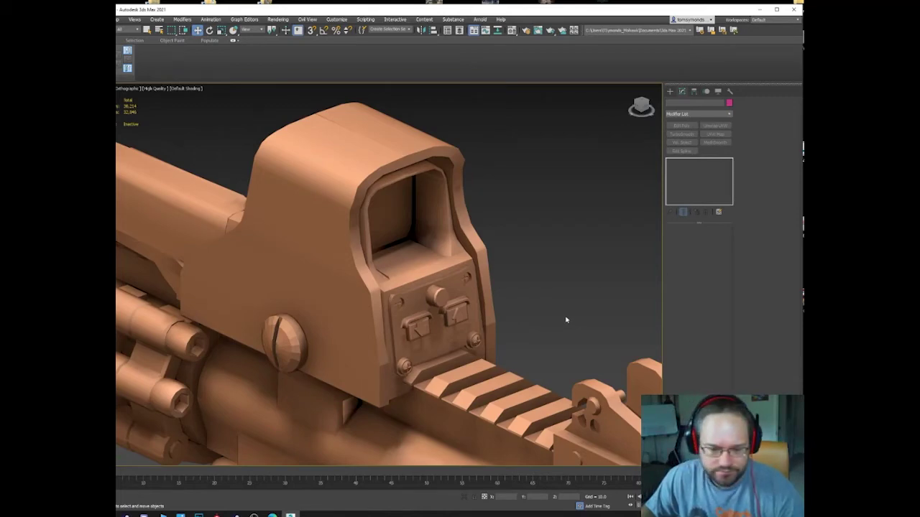
# Mirror the sight's back cover half across the X axis as a copy to complete its other side.
pyautogui.moveTo(534, 327)
pyautogui.mouseDown(button='middle')
pyautogui.moveTo(592, 242)
pyautogui.moveTo(544, 267)
pyautogui.moveTo(515, 263)
pyautogui.mouseUp(button='middle')
pyautogui.scroll(-2, 586, 262)
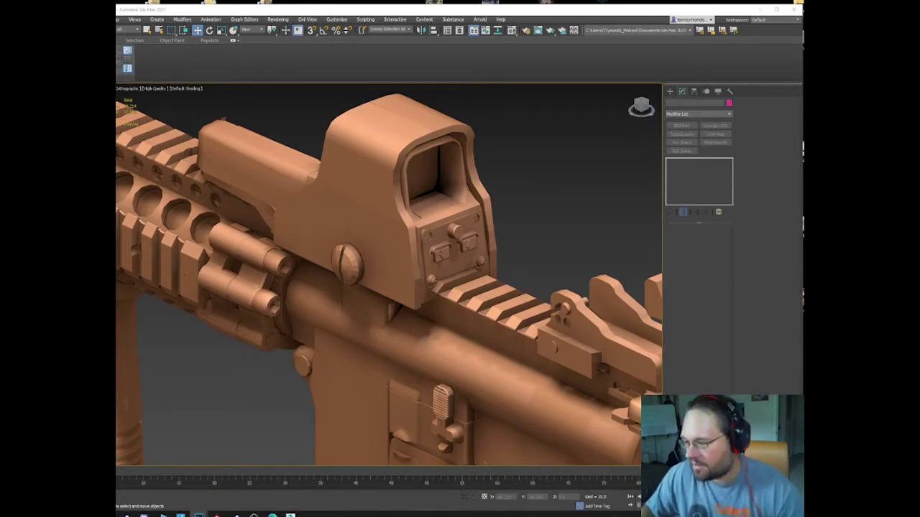
pyautogui.moveTo(468, 224); pyautogui.dragTo(454, 272, button='middle')
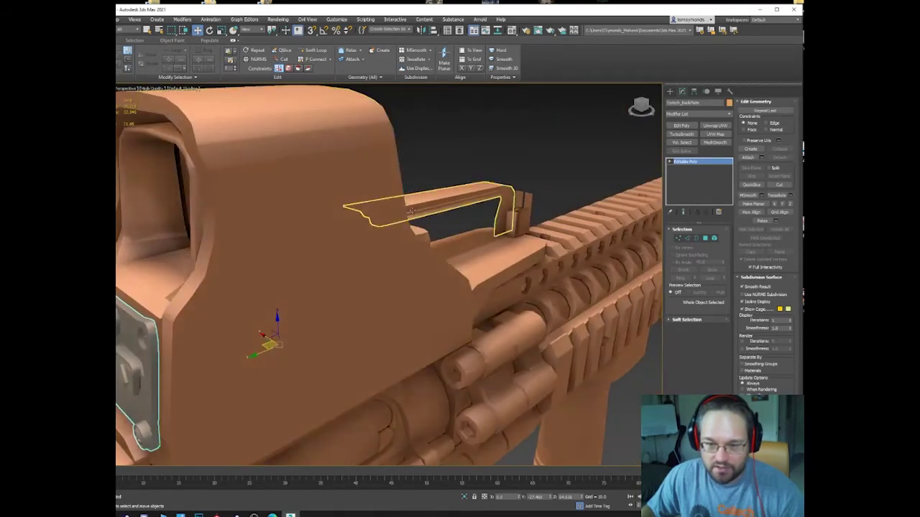
pyautogui.click(413, 205)
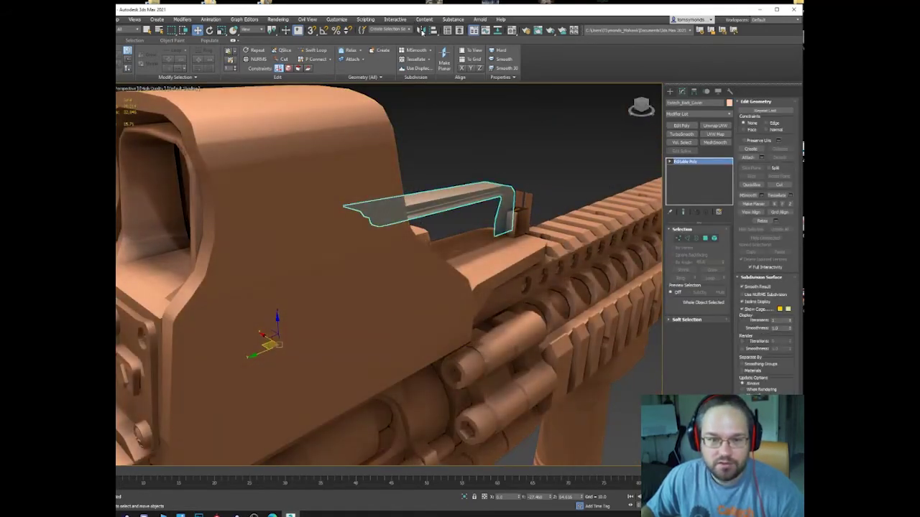
pyautogui.click(422, 31)
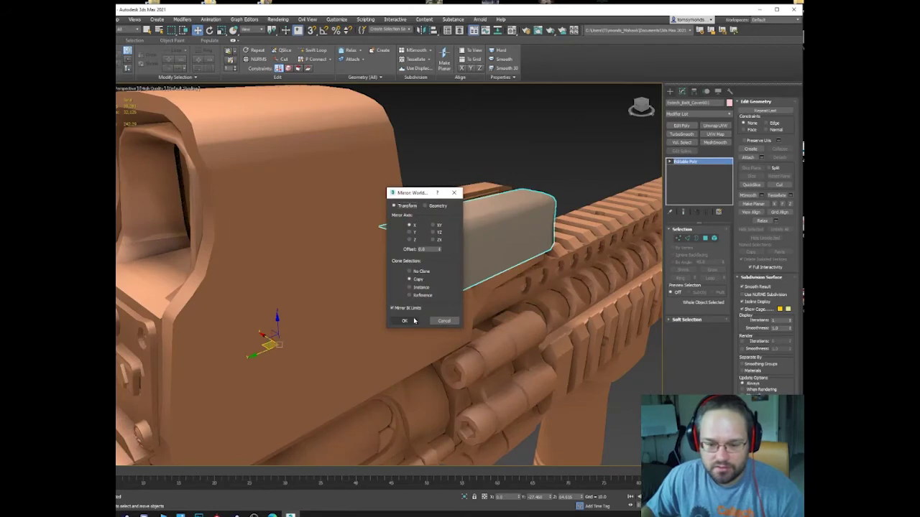
pyautogui.click(414, 321)
pyautogui.moveTo(343, 342); pyautogui.dragTo(464, 243, button='middle')
pyautogui.scroll(-3, 424, 280)
pyautogui.scroll(-5, 485, 250)
pyautogui.scroll(2, 485, 250)
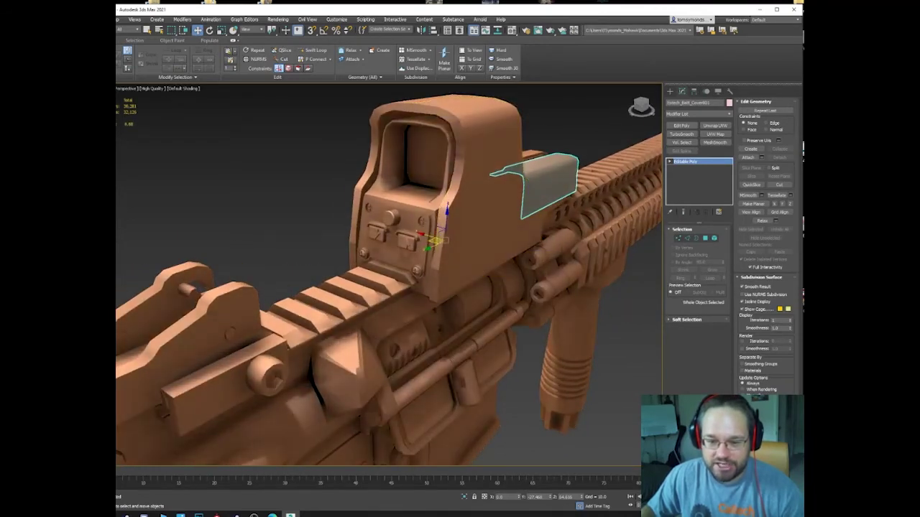
pyautogui.click(660, 391)
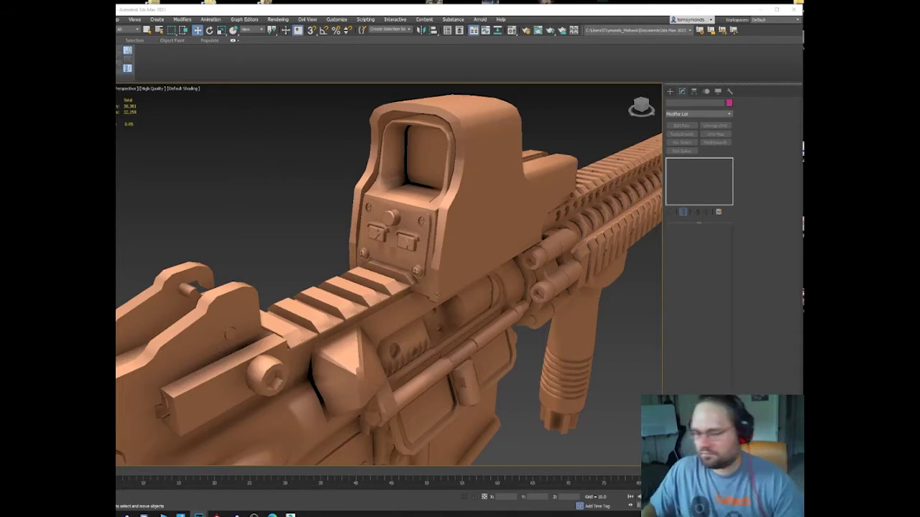
# Examine the lit rifle as a whole, checking how the sight fits with the other parts.
pyautogui.scroll(-5, 439, 248)
pyautogui.keyDown('alt'); pyautogui.moveTo(388, 316); pyautogui.dragTo(388, 251, button='middle'); pyautogui.keyUp('alt')
pyautogui.scroll(-2, 327, 291)
pyautogui.moveTo(423, 291); pyautogui.dragTo(440, 303, button='middle')
pyautogui.scroll(2, 455, 297)
pyautogui.scroll(-4, 455, 298)
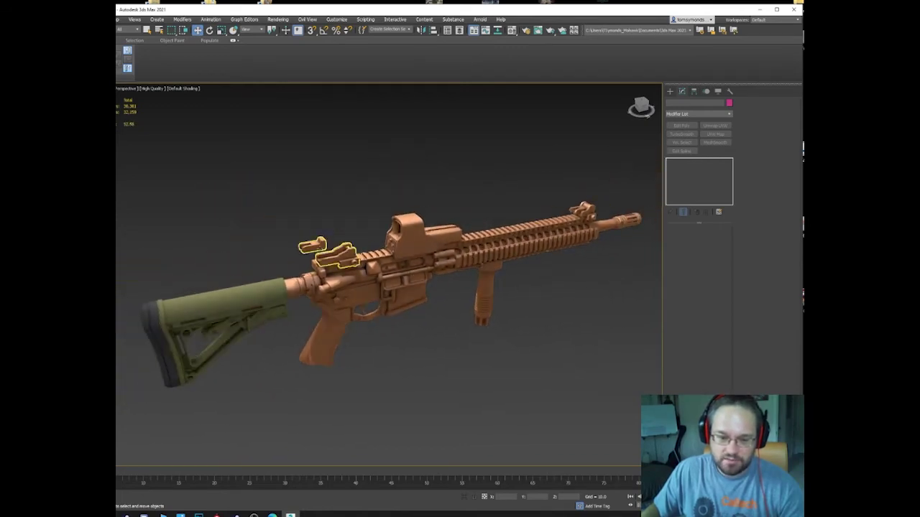
# Move the floating arm and pin elements of the rear sight together down into the sight's base.
pyautogui.scroll(5, 318, 249)
pyautogui.click(318, 248)
pyautogui.press('5')
pyautogui.click(317, 245)
pyautogui.keyDown('alt'); pyautogui.moveTo(317, 245); pyautogui.dragTo(284, 236, button='middle'); pyautogui.keyUp('alt')
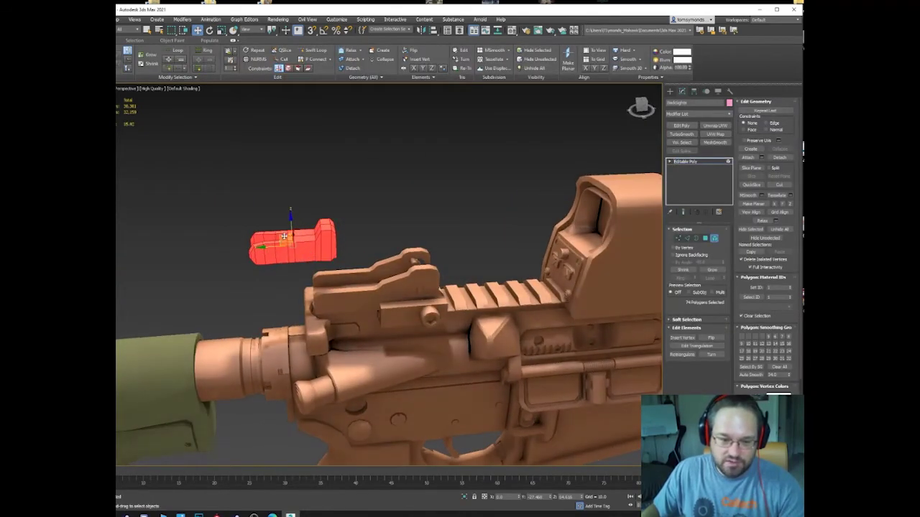
pyautogui.moveTo(283, 236); pyautogui.dragTo(377, 267)
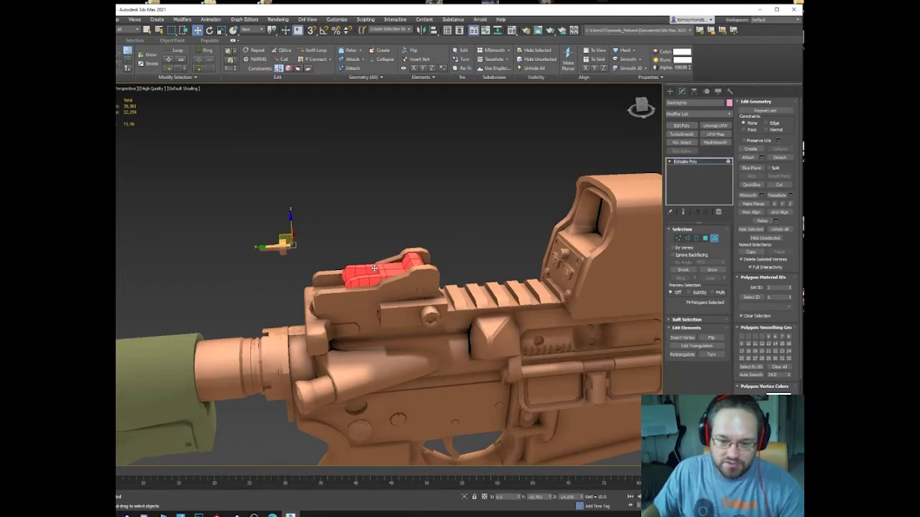
pyautogui.keyDown('alt'); pyautogui.moveTo(374, 268); pyautogui.dragTo(325, 272, button='middle'); pyautogui.keyUp('alt')
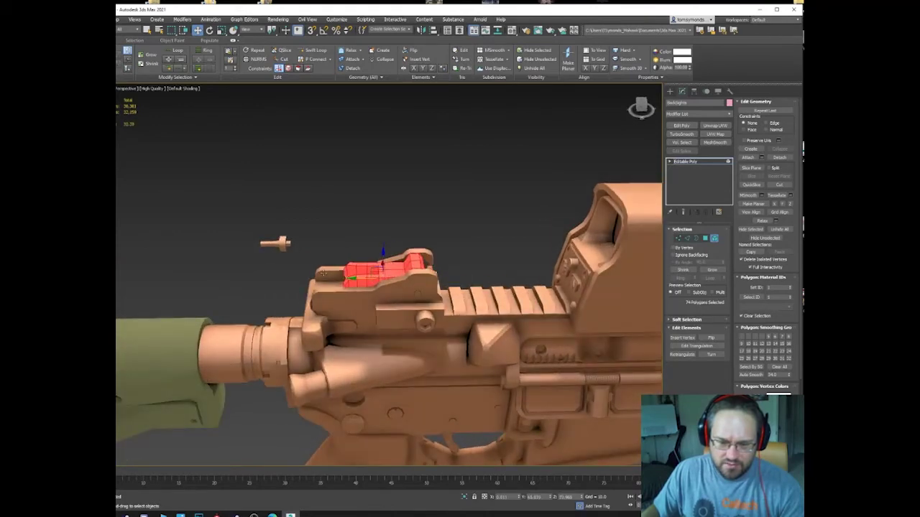
pyautogui.moveTo(375, 271); pyautogui.dragTo(282, 234)
pyautogui.moveTo(309, 197); pyautogui.dragTo(368, 265)
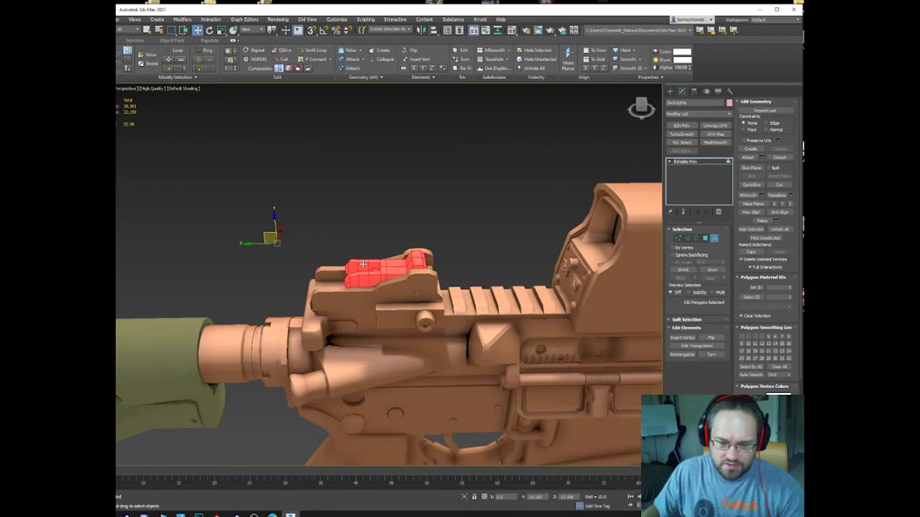
pyautogui.keyDown('alt'); pyautogui.moveTo(363, 264); pyautogui.dragTo(345, 273, button='middle'); pyautogui.keyUp('alt')
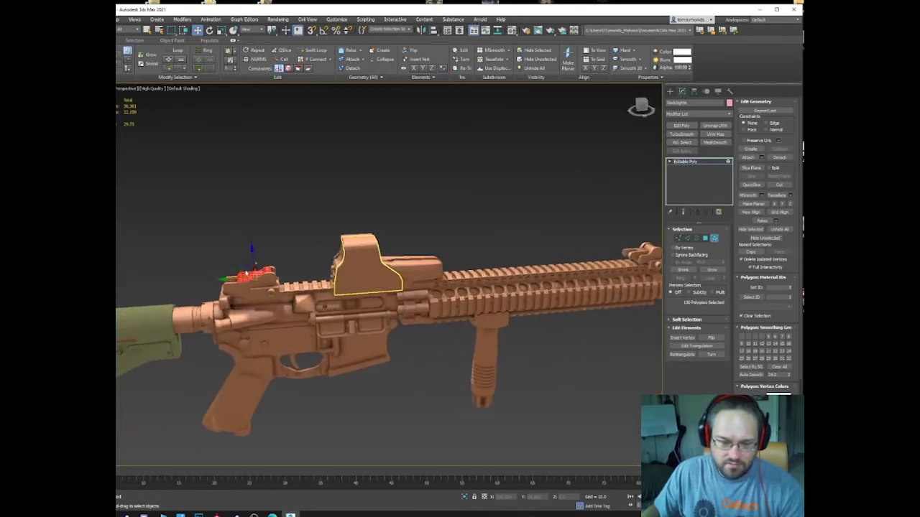
# Examine the front sight near the muzzle as a reference for the rear sight.
pyautogui.scroll(5, 244, 276)
pyautogui.keyDown('alt'); pyautogui.moveTo(251, 289); pyautogui.dragTo(251, 335, button='middle'); pyautogui.keyUp('alt')
pyautogui.moveTo(496, 309); pyautogui.dragTo(187, 301, button='middle')
pyautogui.scroll(-3, 187, 302)
pyautogui.scroll(6, 395, 238)
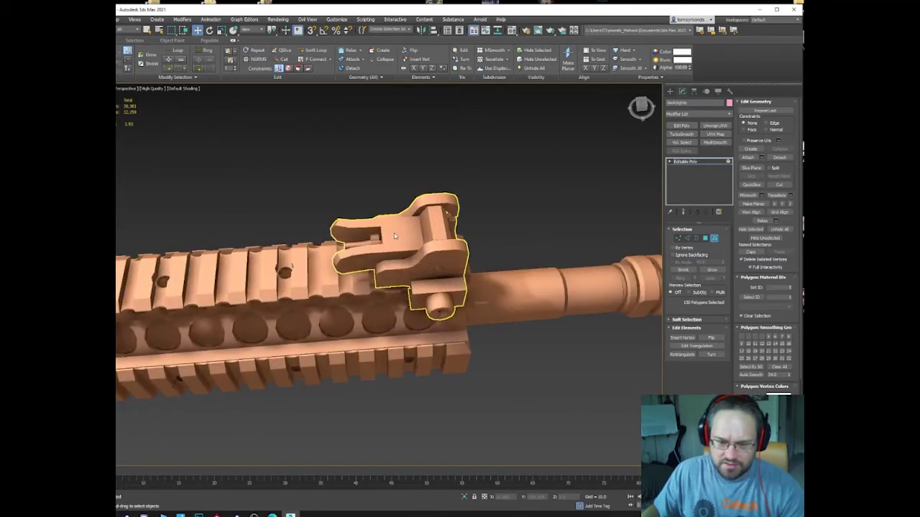
pyautogui.scroll(-4, 275, 275)
pyautogui.moveTo(275, 275); pyautogui.dragTo(571, 224, button='middle')
pyautogui.moveTo(148, 270); pyautogui.dragTo(656, 234, button='middle')
pyautogui.scroll(4, 400, 261)
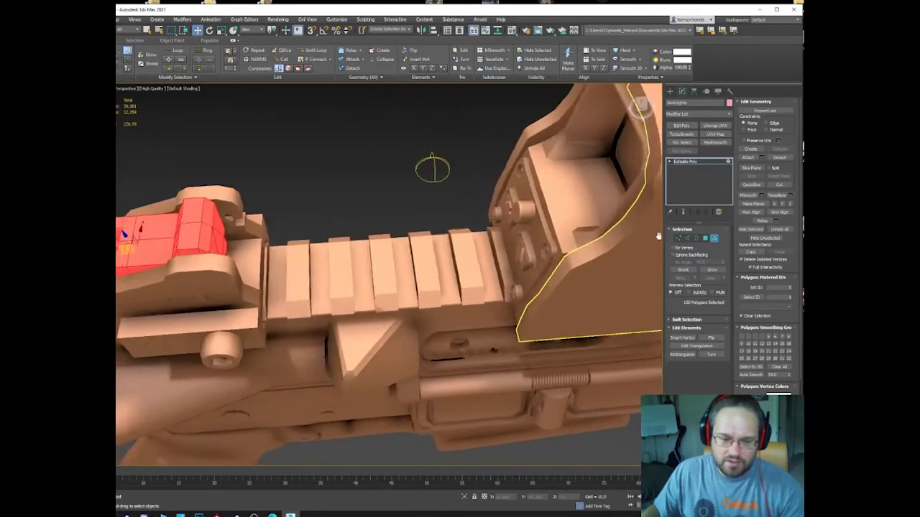
# Slide the rear sight's arm and pin elements back out of the base toward the stock.
pyautogui.moveTo(234, 280); pyautogui.dragTo(460, 281, button='middle')
pyautogui.moveTo(344, 232); pyautogui.dragTo(86, 248)
pyautogui.moveTo(87, 249); pyautogui.dragTo(347, 236, button='middle')
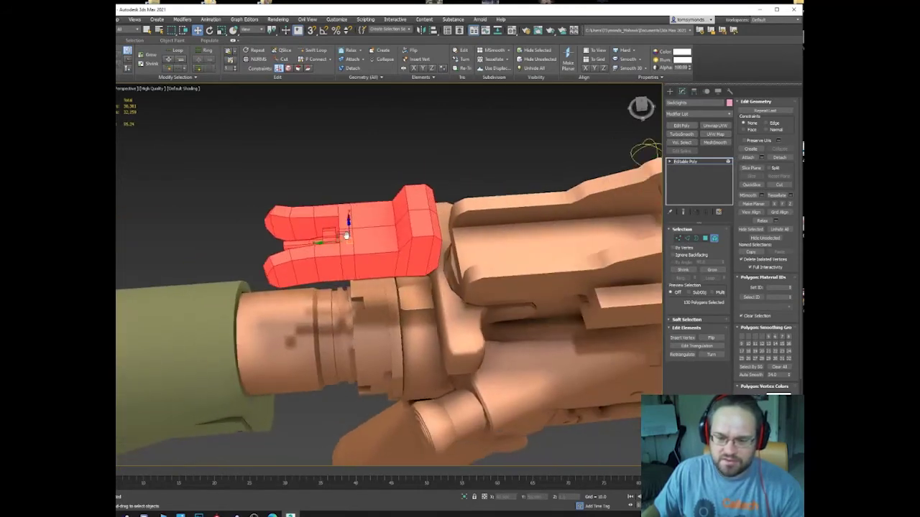
pyautogui.keyDown('alt'); pyautogui.moveTo(400, 242); pyautogui.dragTo(338, 228, button='middle'); pyautogui.keyUp('alt')
pyautogui.scroll(-3, 286, 240)
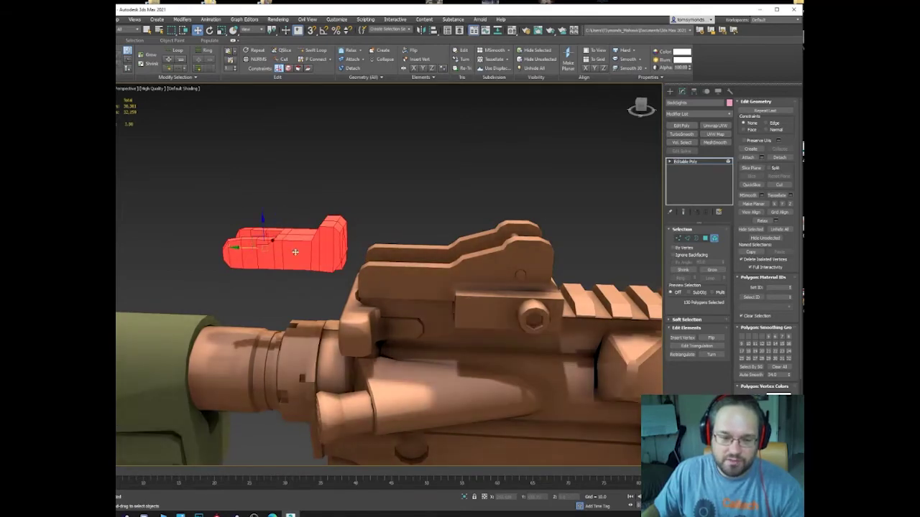
pyautogui.keyDown('alt'); pyautogui.moveTo(295, 252); pyautogui.dragTo(324, 228, button='middle'); pyautogui.keyUp('alt')
# Move the arm's hinge-end vertices forward into the base hinge, and bring its rear vertices and pin forward over the base.
pyautogui.press('1')
pyautogui.moveTo(306, 281); pyautogui.dragTo(486, 251)
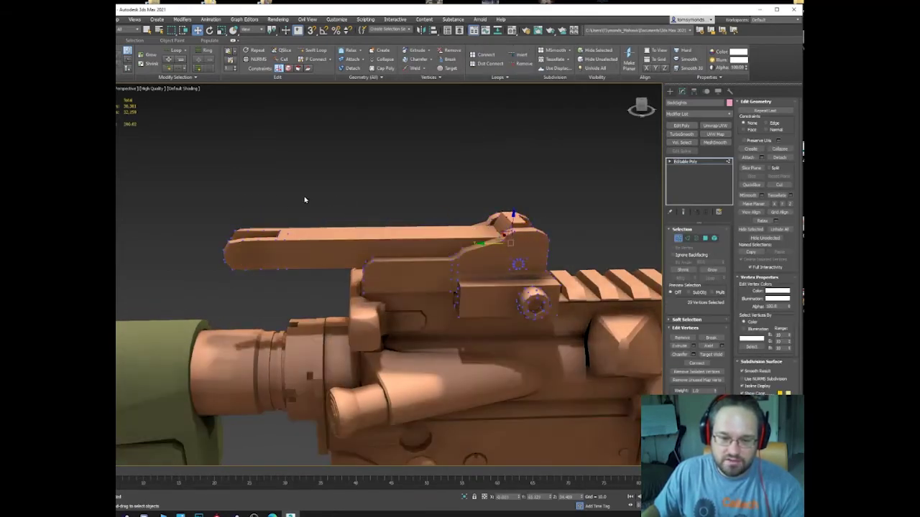
pyautogui.moveTo(305, 199); pyautogui.dragTo(202, 309)
pyautogui.moveTo(234, 249); pyautogui.dragTo(355, 249)
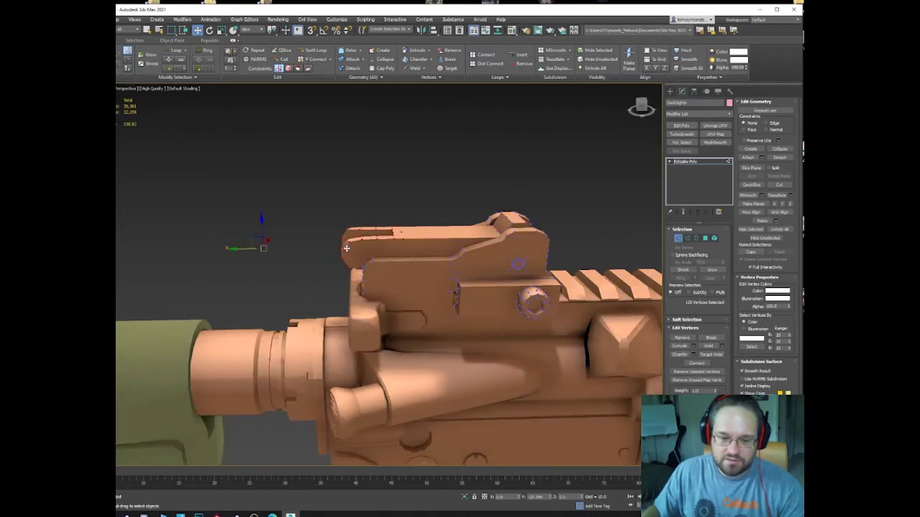
# Shorten the pin between the sight's two prongs by moving its end face inward.
pyautogui.keyDown('alt'); pyautogui.moveTo(346, 248); pyautogui.dragTo(172, 125, button='middle'); pyautogui.keyUp('alt')
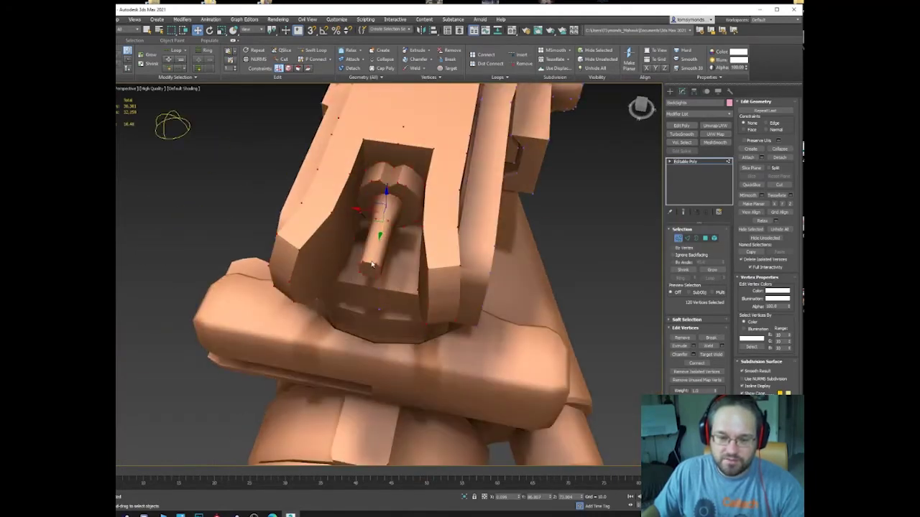
pyautogui.press('4')
pyautogui.click(372, 262)
pyautogui.press('5')
pyautogui.click(372, 251)
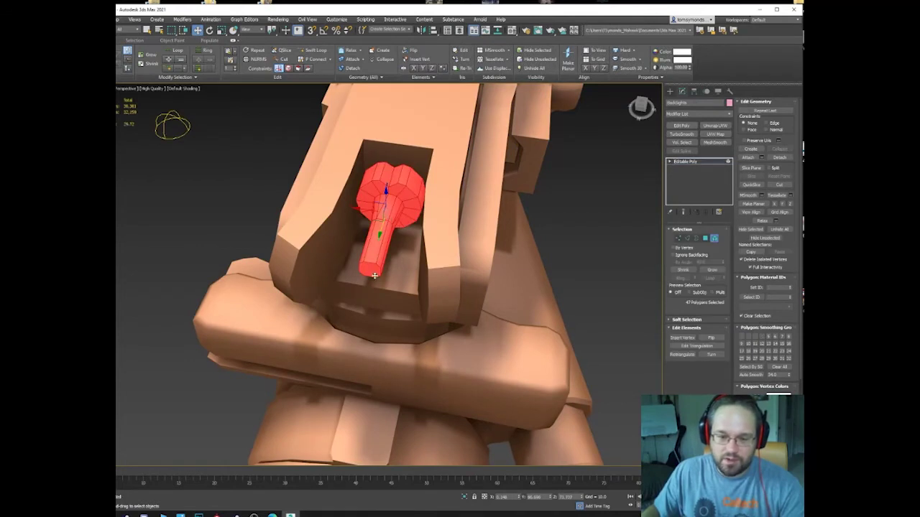
pyautogui.press('4')
pyautogui.click(372, 270)
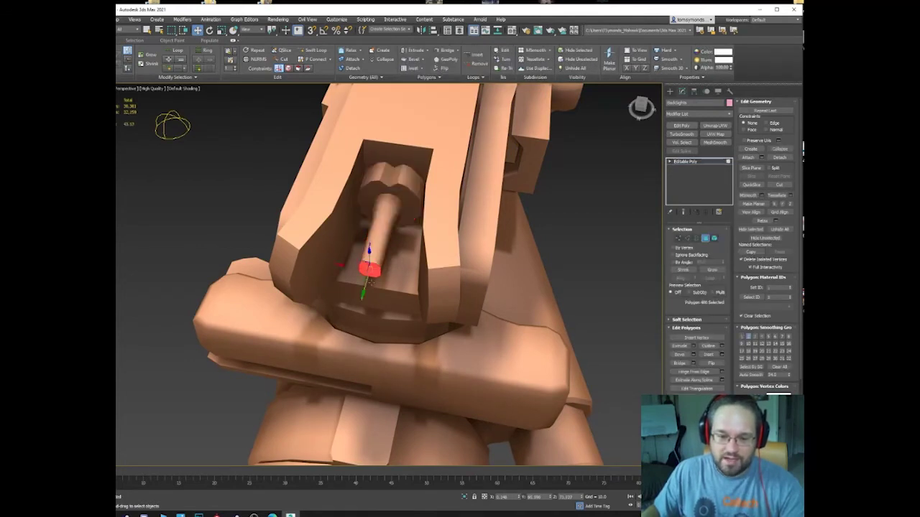
pyautogui.moveTo(367, 285); pyautogui.dragTo(379, 253)
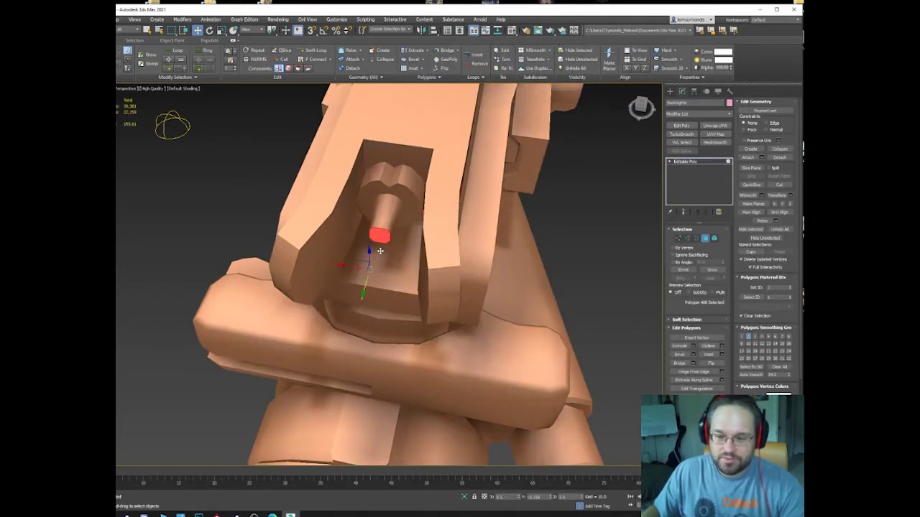
pyautogui.rightClick(379, 237)
pyautogui.click(370, 262)
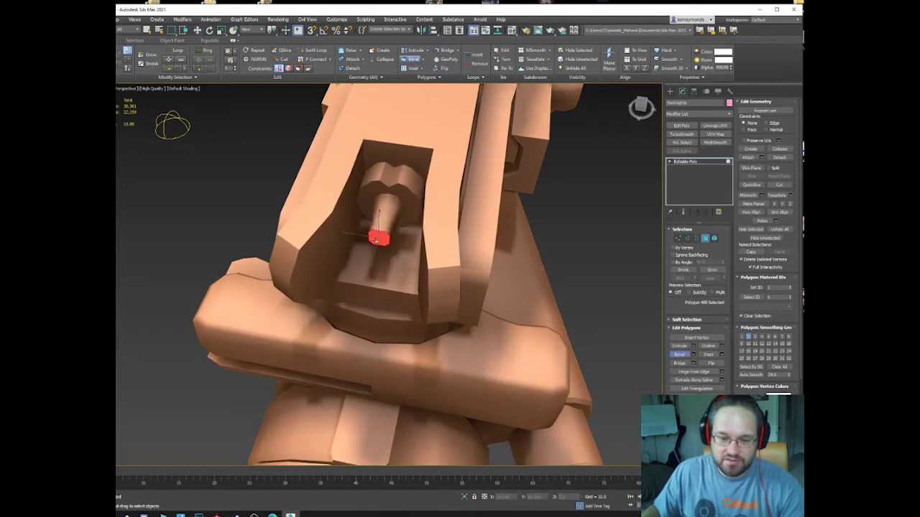
pyautogui.rightClick(376, 248)
pyautogui.click(363, 260)
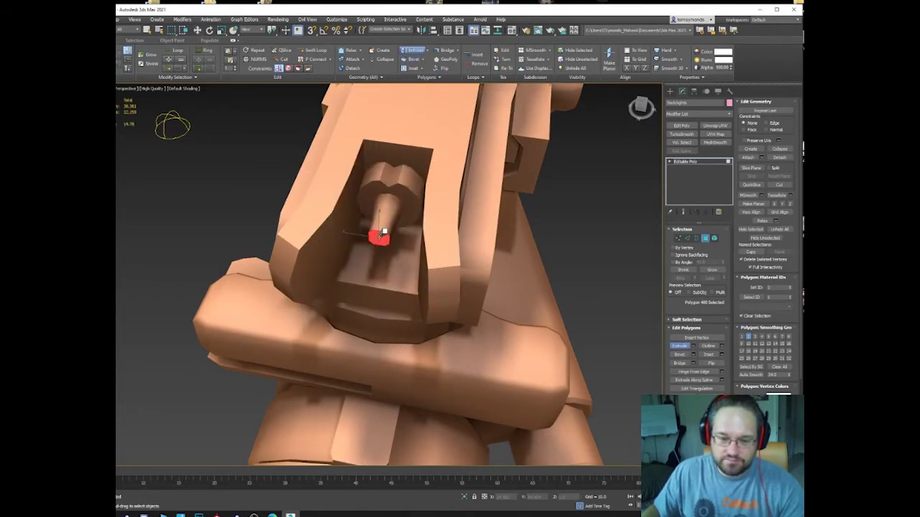
pyautogui.press('w')
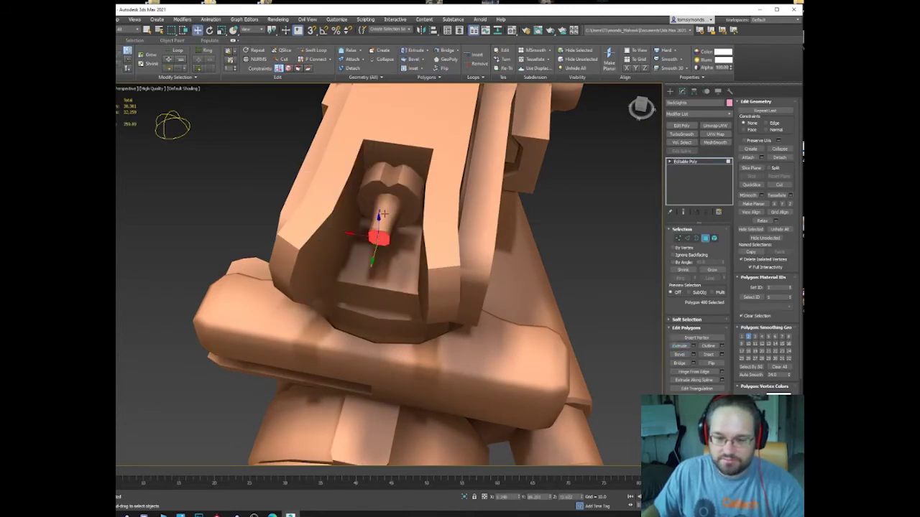
# Grow the polygon selection from the pin's end face over its whole shaft and delete it.
pyautogui.click(713, 269)
pyautogui.click(713, 270)
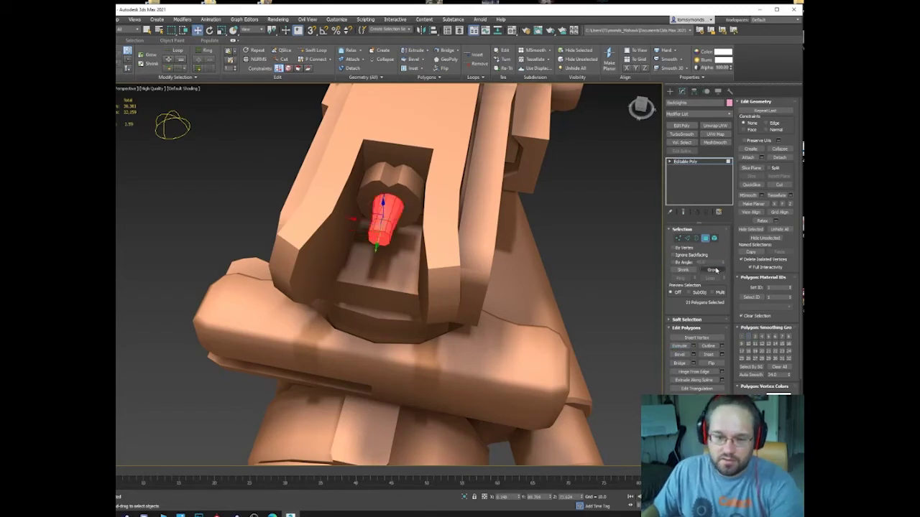
pyautogui.press('Delete')
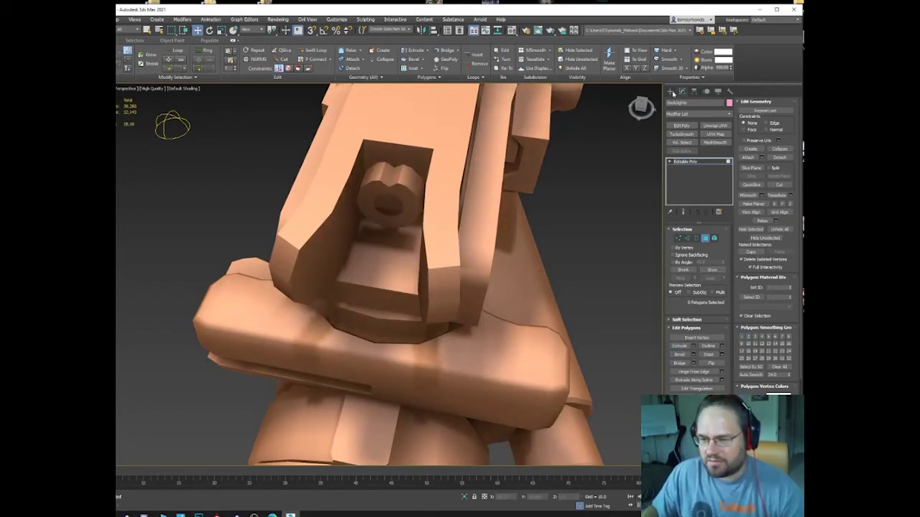
# Draw a tube primitive over the rear end of the sight, next to the remaining pin head.
pyautogui.click(671, 92)
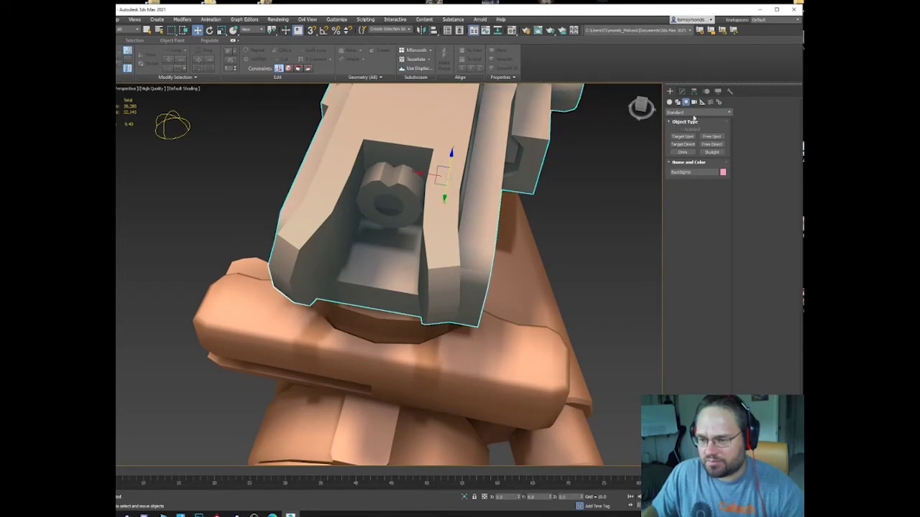
pyautogui.click(668, 102)
pyautogui.click(711, 152)
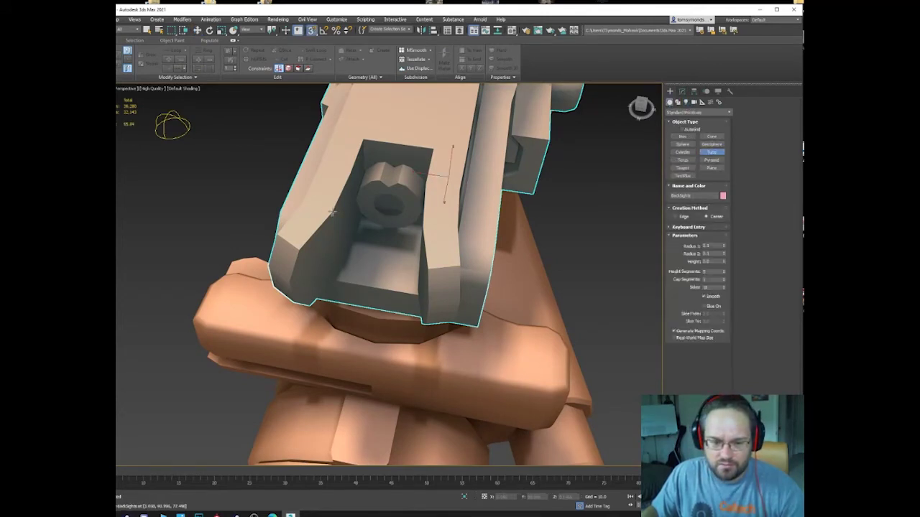
pyautogui.moveTo(332, 212); pyautogui.dragTo(364, 140)
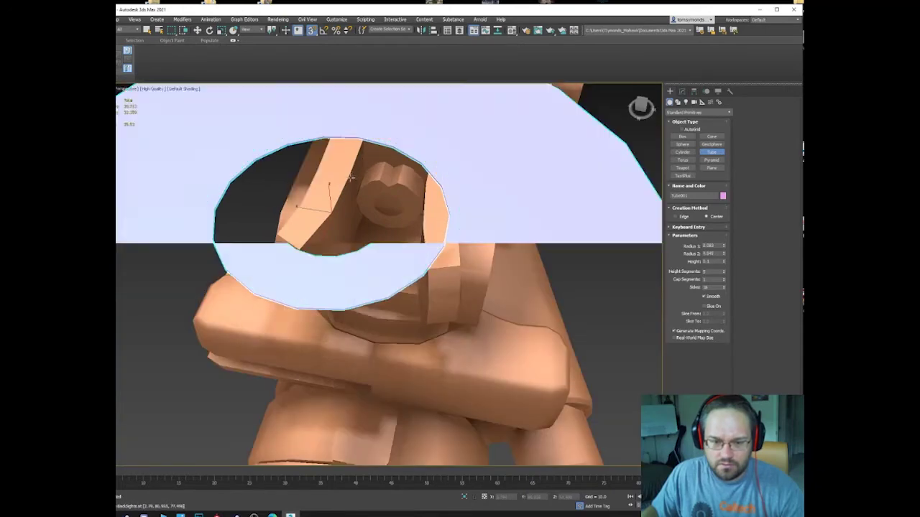
pyautogui.click(349, 232)
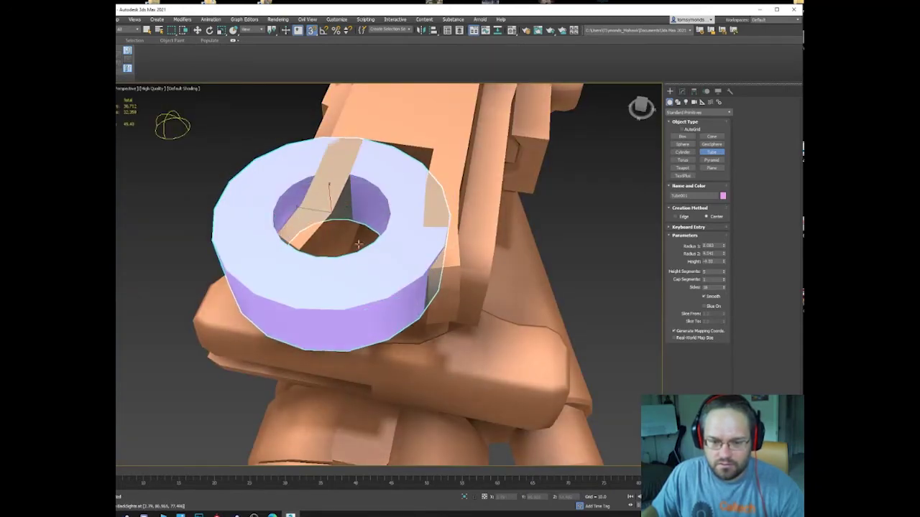
pyautogui.click(358, 244)
# Set the tube to 10 sides and 1 height segment, and reduce both of its radii.
pyautogui.moveTo(720, 288); pyautogui.dragTo(675, 289)
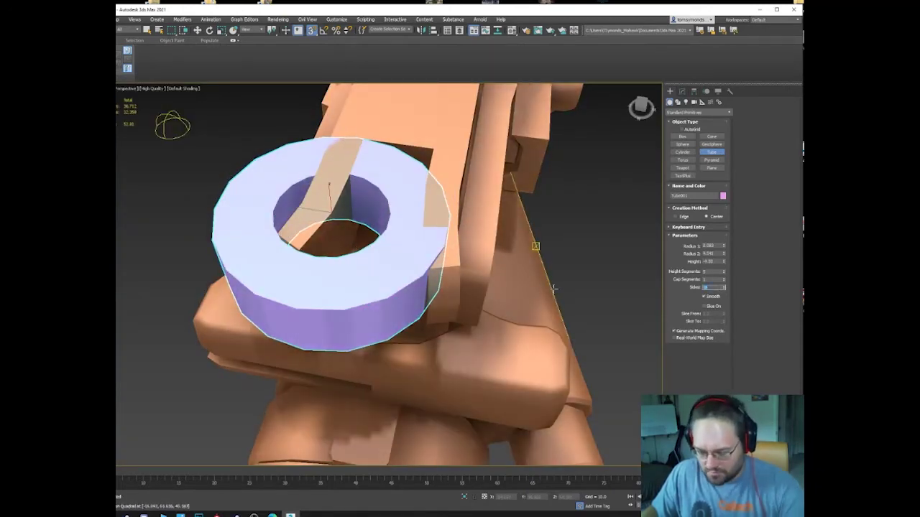
pyautogui.write('10')
pyautogui.press('Return')
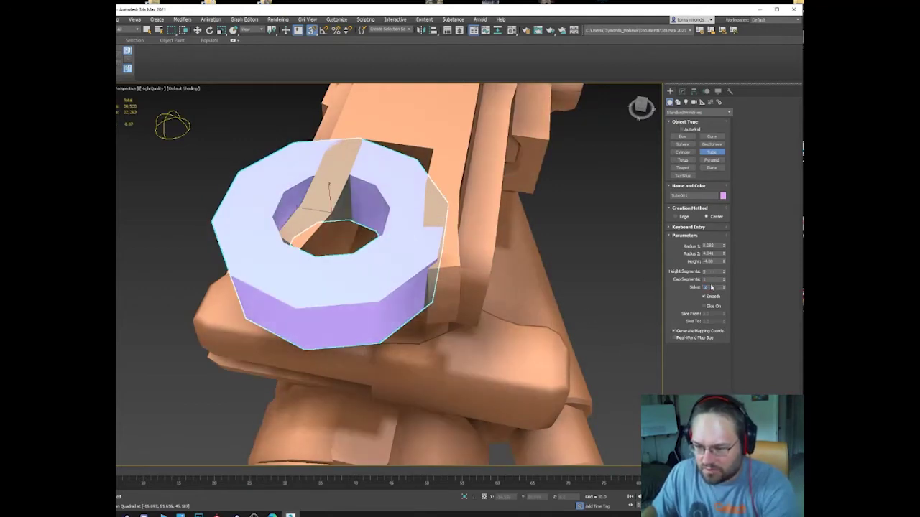
pyautogui.press('Return')
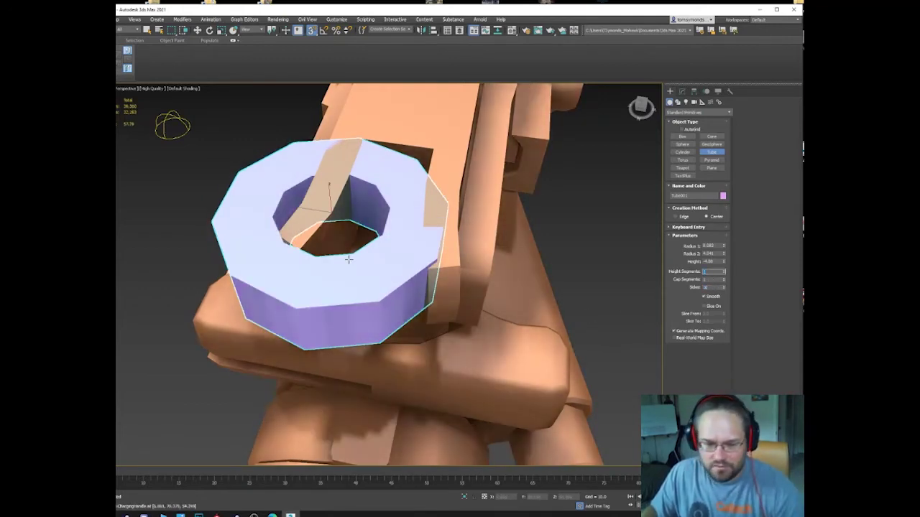
pyautogui.click(723, 246)
pyautogui.moveTo(723, 248)
pyautogui.mouseDown()
pyautogui.moveTo(723, 266)
pyautogui.moveTo(726, 249)
pyautogui.mouseUp()
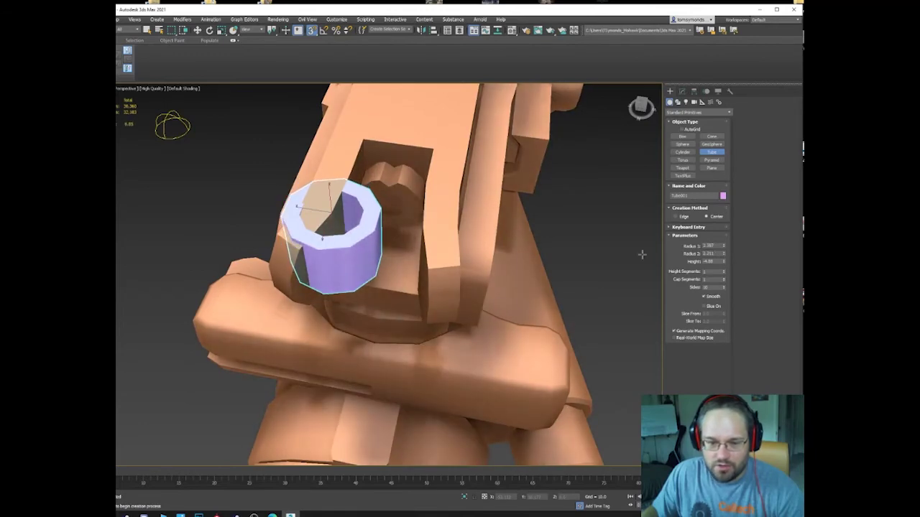
# Move the tube between the sight's two prongs and scale it down to fit the gap.
pyautogui.press('w')
pyautogui.moveTo(319, 210); pyautogui.dragTo(383, 238)
pyautogui.hotkey('ctrl', 'z')
pyautogui.press('s')
pyautogui.press('r')
pyautogui.moveTo(375, 198); pyautogui.dragTo(377, 222)
# Seat the tube between the prongs just behind the pin head and rotate it into alignment.
pyautogui.keyDown('alt'); pyautogui.moveTo(378, 222); pyautogui.dragTo(413, 237, button='middle'); pyautogui.keyUp('alt')
pyautogui.press('w')
pyautogui.moveTo(362, 237); pyautogui.dragTo(379, 204)
pyautogui.keyDown('alt'); pyautogui.moveTo(379, 204); pyautogui.dragTo(395, 161, button='middle'); pyautogui.keyUp('alt')
pyautogui.moveTo(391, 177); pyautogui.dragTo(392, 205)
pyautogui.press('e')
pyautogui.moveTo(386, 248); pyautogui.dragTo(404, 249)
pyautogui.keyDown('alt'); pyautogui.moveTo(446, 208); pyautogui.dragTo(406, 240, button='middle'); pyautogui.keyUp('alt')
# Convert the rear sight to Editable Poly and attach the tube to it.
pyautogui.click(459, 187)
pyautogui.scroll(-4, 458, 188)
pyautogui.rightClick(454, 201)
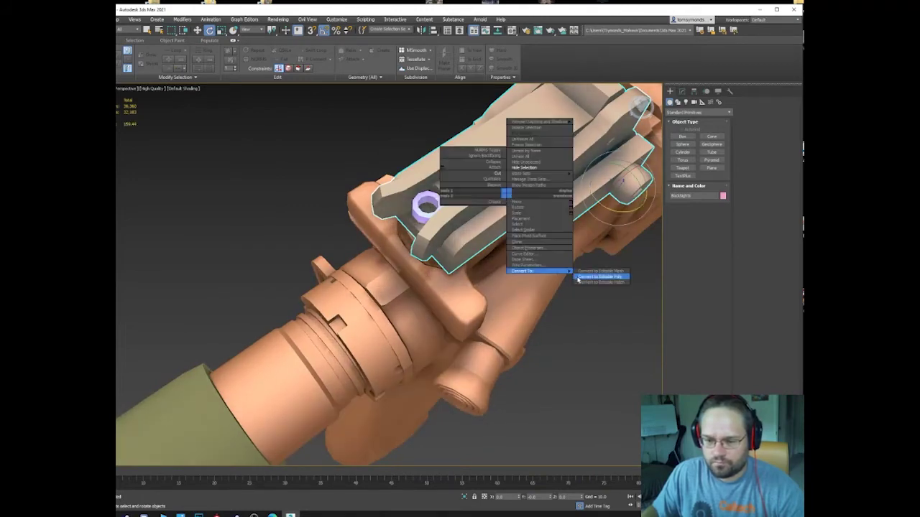
pyautogui.click(595, 273)
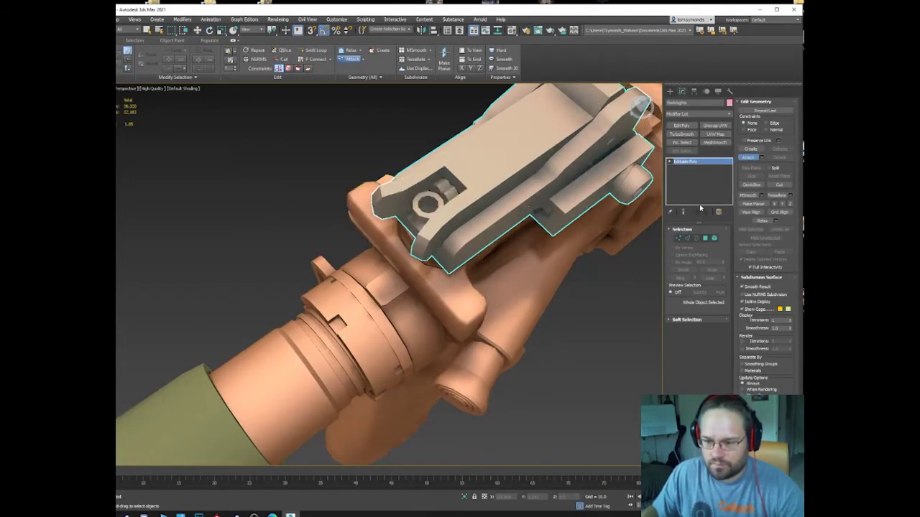
pyautogui.click(749, 157)
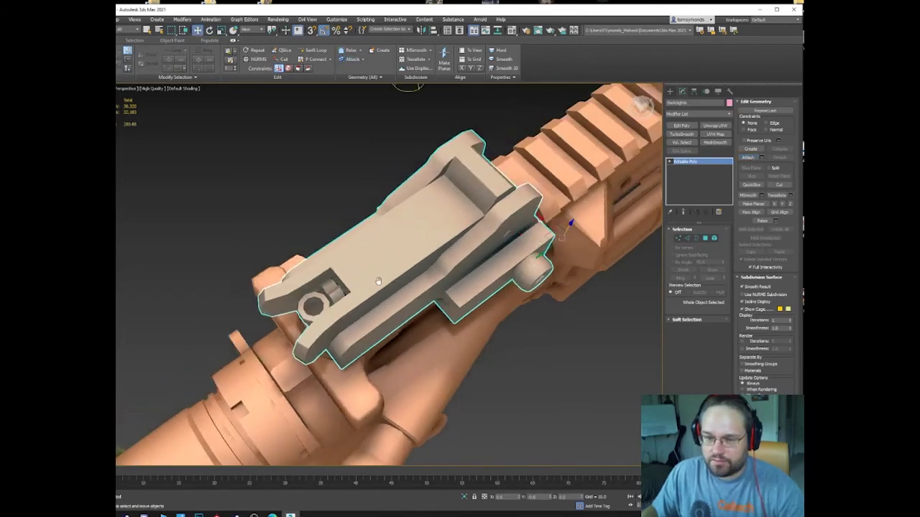
pyautogui.keyDown('alt'); pyautogui.moveTo(302, 186); pyautogui.dragTo(560, 407, button='middle'); pyautogui.keyUp('alt')
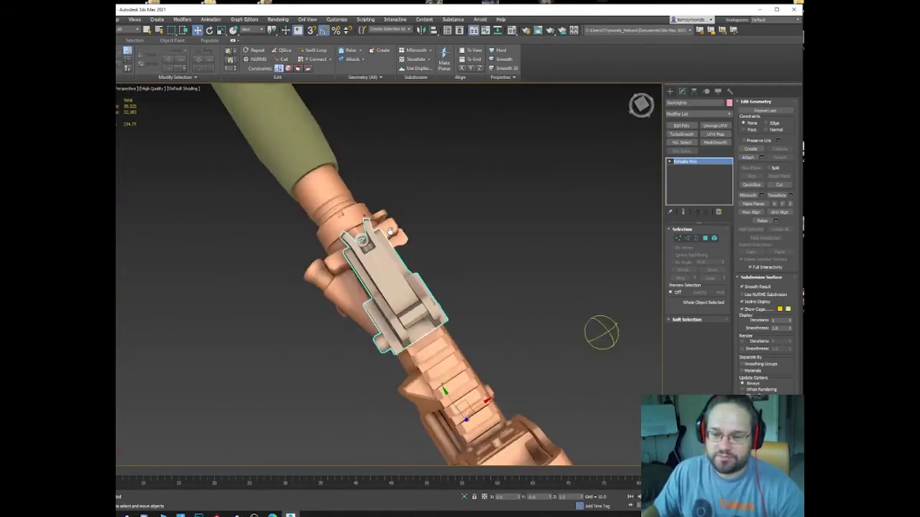
pyautogui.keyDown('alt'); pyautogui.moveTo(598, 328); pyautogui.dragTo(445, 202, button='middle'); pyautogui.keyUp('alt')
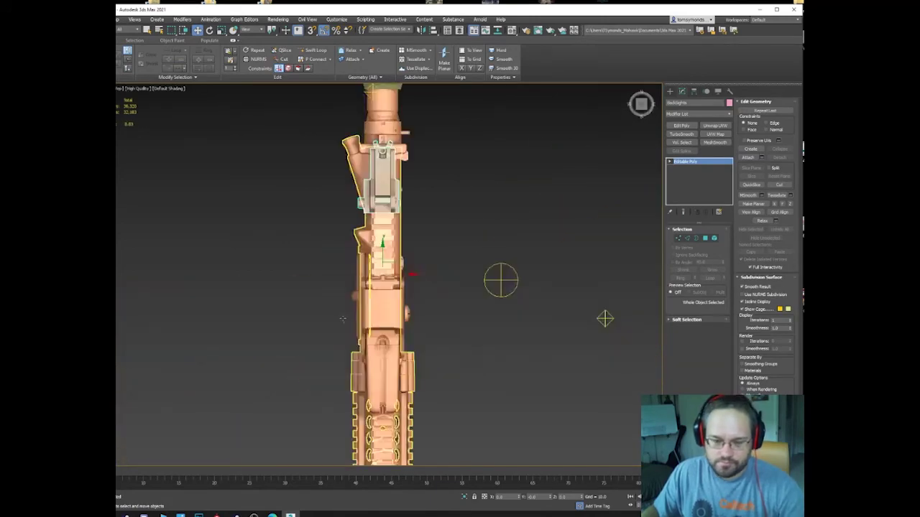
pyautogui.scroll(5, 374, 215)
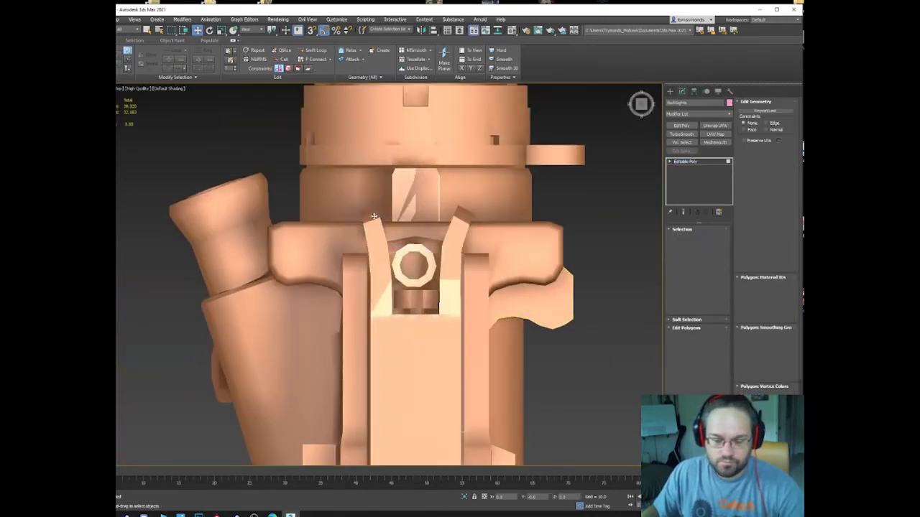
pyautogui.press('4')
pyautogui.click(374, 222)
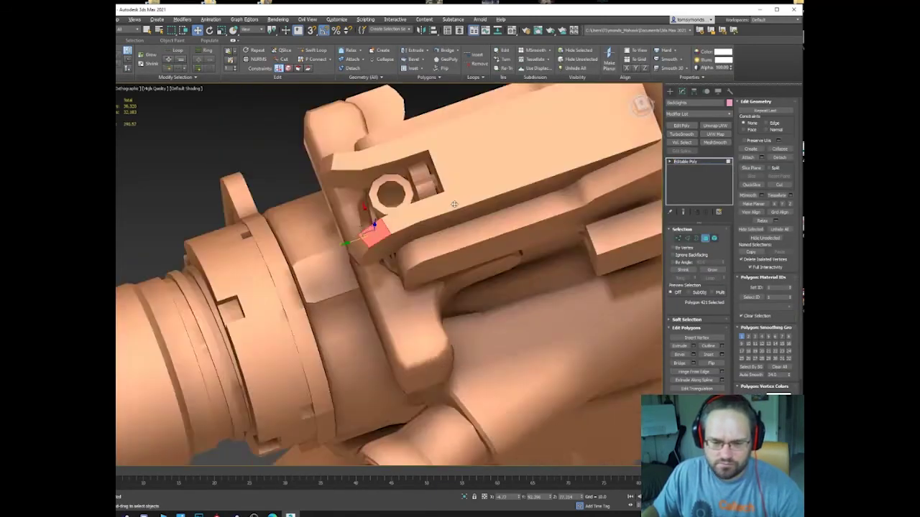
pyautogui.keyDown('alt'); pyautogui.moveTo(370, 229); pyautogui.dragTo(358, 254, button='middle'); pyautogui.keyUp('alt')
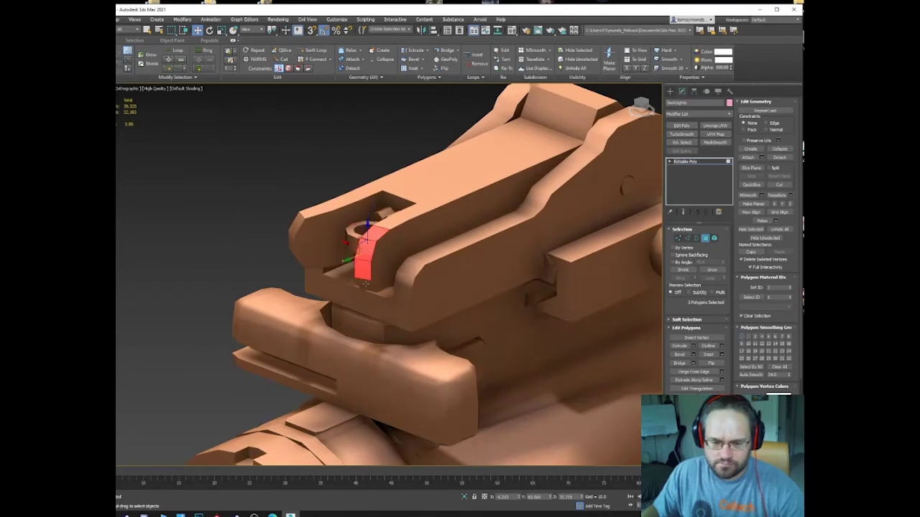
pyautogui.keyDown('alt'); pyautogui.moveTo(365, 285); pyautogui.dragTo(301, 279, button='middle'); pyautogui.keyUp('alt')
pyautogui.keyDown('ctrl'); pyautogui.click(274, 278); pyautogui.keyUp('ctrl')
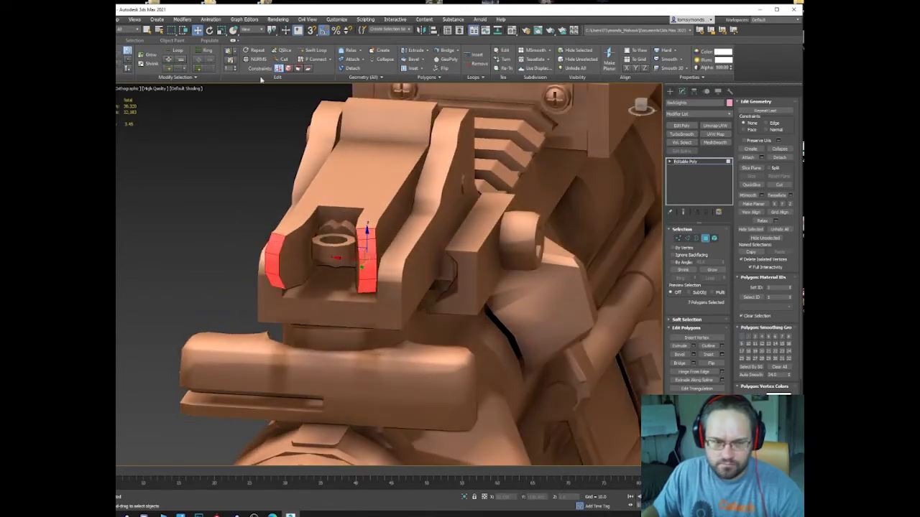
# Switch the viewport to Standard shading and delete the angled end polygons of the sight's two prongs.
pyautogui.click(158, 89)
pyautogui.click(181, 105)
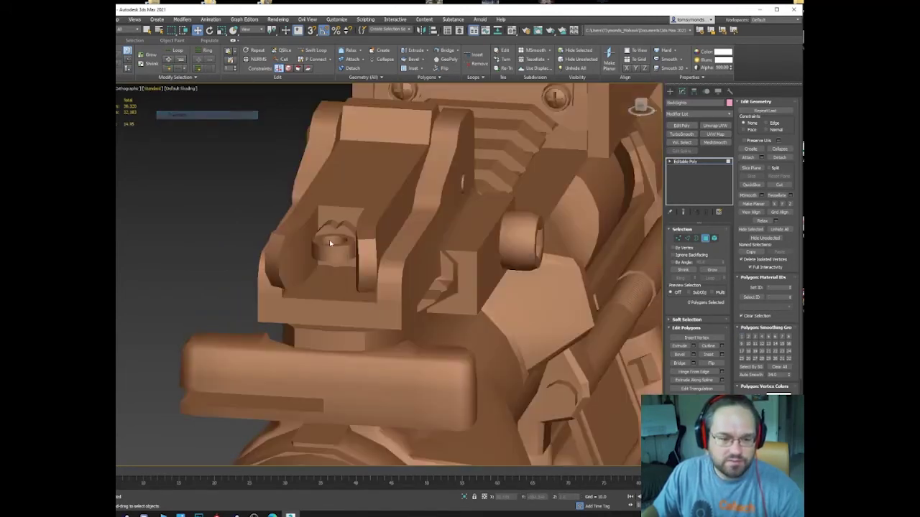
pyautogui.click(268, 246)
pyautogui.keyDown('ctrl'); pyautogui.click(272, 263); pyautogui.keyUp('ctrl')
pyautogui.keyDown('ctrl'); pyautogui.click(276, 279); pyautogui.keyUp('ctrl')
pyautogui.keyDown('ctrl'); pyautogui.click(367, 285); pyautogui.keyUp('ctrl')
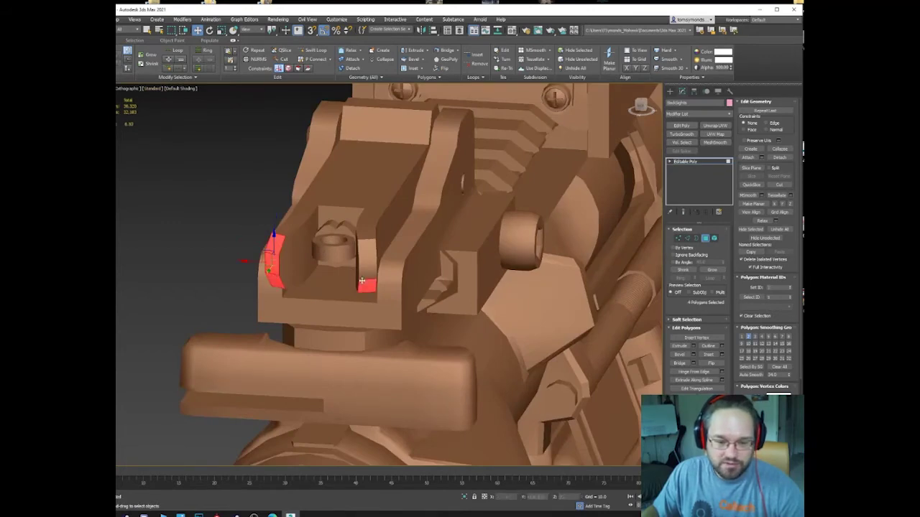
pyautogui.keyDown('ctrl'); pyautogui.click(366, 270); pyautogui.keyUp('ctrl')
pyautogui.keyDown('ctrl'); pyautogui.click(365, 256); pyautogui.keyUp('ctrl')
pyautogui.keyDown('ctrl'); pyautogui.click(366, 235); pyautogui.keyUp('ctrl')
pyautogui.keyDown('ctrl'); pyautogui.click(281, 227); pyautogui.keyUp('ctrl')
pyautogui.keyDown('ctrl'); pyautogui.click(291, 249); pyautogui.keyUp('ctrl')
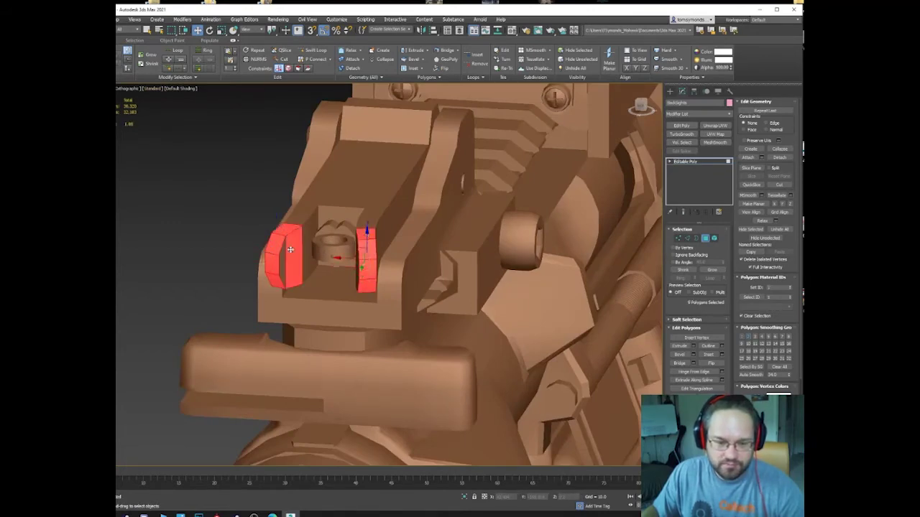
pyautogui.keyDown('ctrl'); pyautogui.click(281, 261); pyautogui.keyUp('ctrl')
pyautogui.keyDown('alt'); pyautogui.moveTo(281, 261); pyautogui.dragTo(297, 240, button='middle'); pyautogui.keyUp('alt')
pyautogui.keyDown('ctrl'); pyautogui.click(296, 273); pyautogui.keyUp('ctrl')
pyautogui.keyDown('ctrl'); pyautogui.click(302, 285); pyautogui.keyUp('ctrl')
pyautogui.keyDown('ctrl'); pyautogui.click(291, 278); pyautogui.keyUp('ctrl')
pyautogui.keyDown('ctrl'); pyautogui.click(335, 309); pyautogui.keyUp('ctrl')
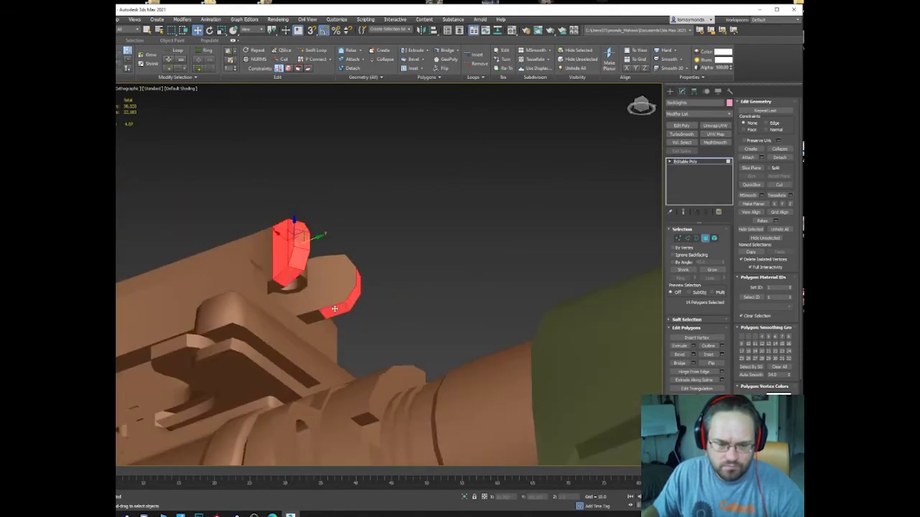
pyautogui.keyDown('ctrl'); pyautogui.click(333, 284); pyautogui.keyUp('ctrl')
pyautogui.keyDown('ctrl'); pyautogui.click(350, 279); pyautogui.keyUp('ctrl')
pyautogui.moveTo(350, 279)
pyautogui.keyDown('alt'); pyautogui.mouseDown(button='middle')
pyautogui.moveTo(340, 310)
pyautogui.moveTo(358, 282)
pyautogui.mouseUp(button='middle'); pyautogui.keyUp('alt')
pyautogui.moveTo(362, 220)
pyautogui.keyDown('alt'); pyautogui.mouseDown(button='middle')
pyautogui.moveTo(306, 243)
pyautogui.moveTo(352, 248)
pyautogui.moveTo(402, 144)
pyautogui.moveTo(350, 158)
pyautogui.moveTo(345, 147)
pyautogui.moveTo(391, 183)
pyautogui.moveTo(438, 300)
pyautogui.mouseUp(button='middle'); pyautogui.keyUp('alt')
pyautogui.press('Delete')
# Display the mesh edges and delete the leftover end polygon on one prong.
pyautogui.press('3')
pyautogui.press('F3')
pyautogui.press('F3')
pyautogui.click(379, 154)
pyautogui.press('4')
pyautogui.click(406, 188)
pyautogui.press('Delete')
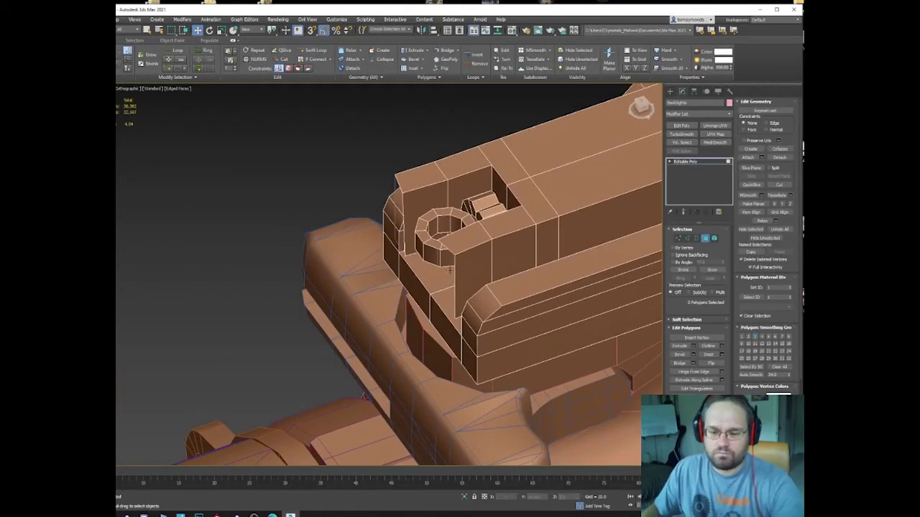
# Cap the open borders at the ends of both prongs.
pyautogui.press('3')
pyautogui.click(451, 254)
pyautogui.keyDown('ctrl'); pyautogui.click(402, 192); pyautogui.keyUp('ctrl')
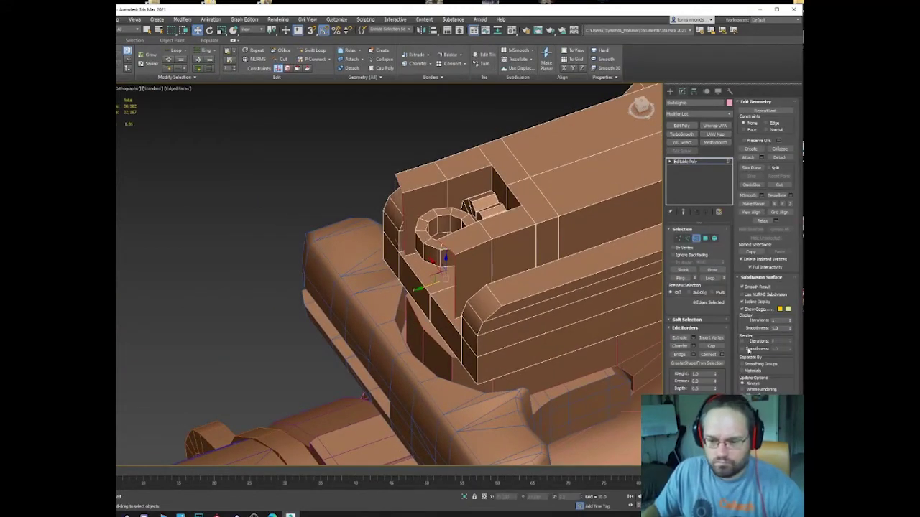
pyautogui.click(718, 347)
# Straighten the prongs' inner end edges and level their end vertices so both prongs finish square.
pyautogui.keyDown('alt'); pyautogui.moveTo(435, 277); pyautogui.dragTo(510, 302, button='middle'); pyautogui.keyUp('alt')
pyautogui.press('2')
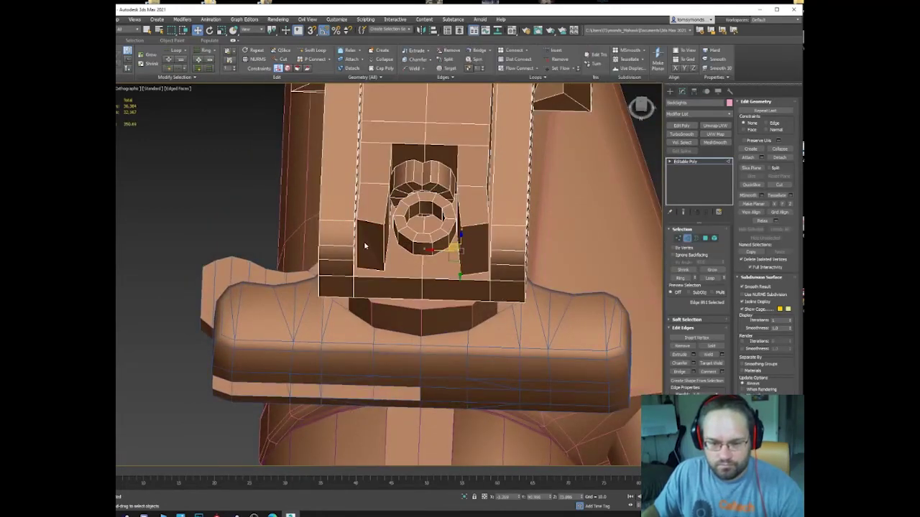
pyautogui.keyDown('ctrl'); pyautogui.click(383, 237); pyautogui.keyUp('ctrl')
pyautogui.press('e')
pyautogui.press('r')
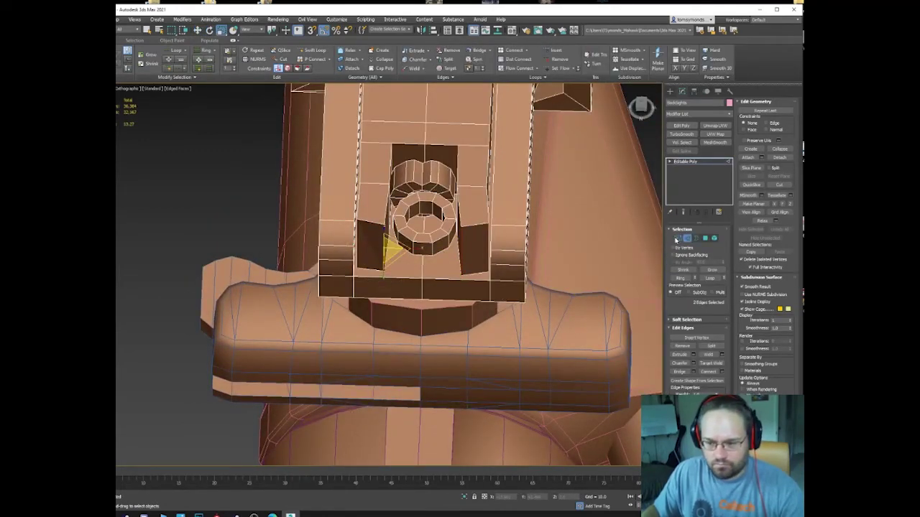
pyautogui.click(677, 238)
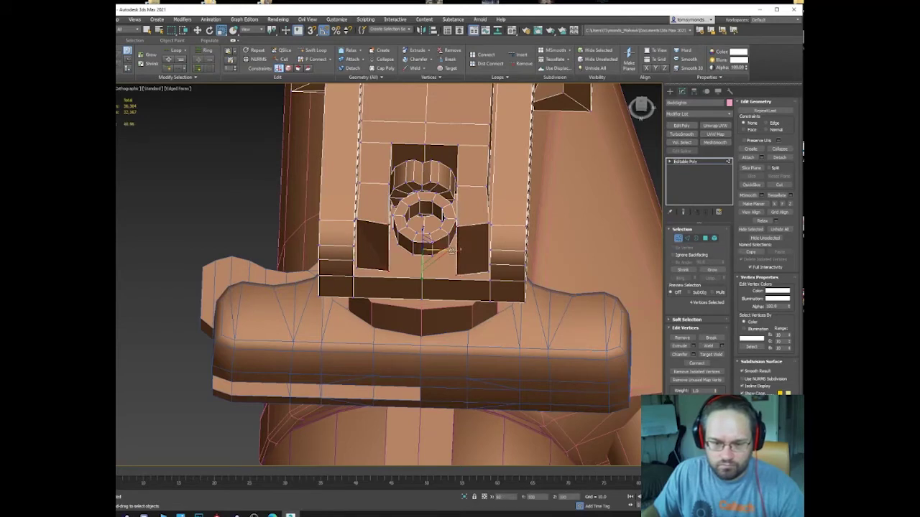
pyautogui.press('w')
pyautogui.moveTo(420, 273); pyautogui.dragTo(421, 270)
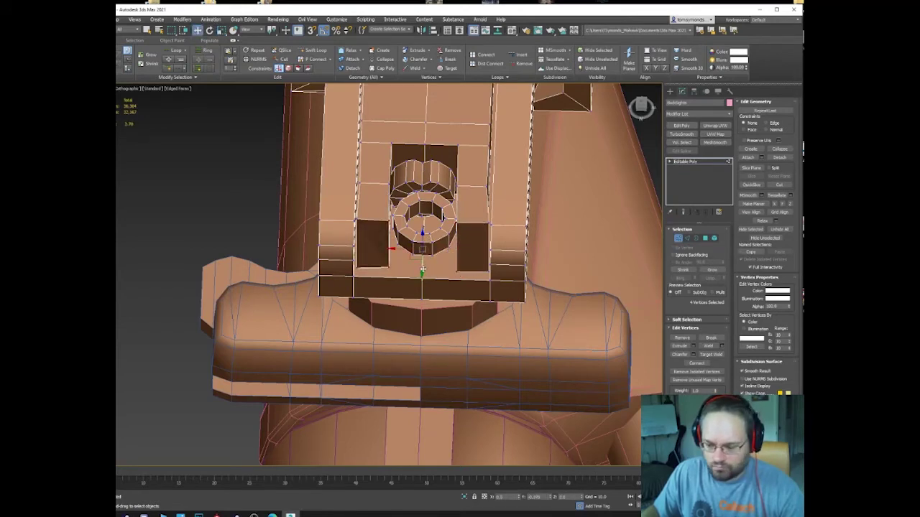
pyautogui.keyDown('alt'); pyautogui.moveTo(366, 230); pyautogui.dragTo(289, 259, button='middle'); pyautogui.keyUp('alt')
pyautogui.hotkey('alt', 'Tab')
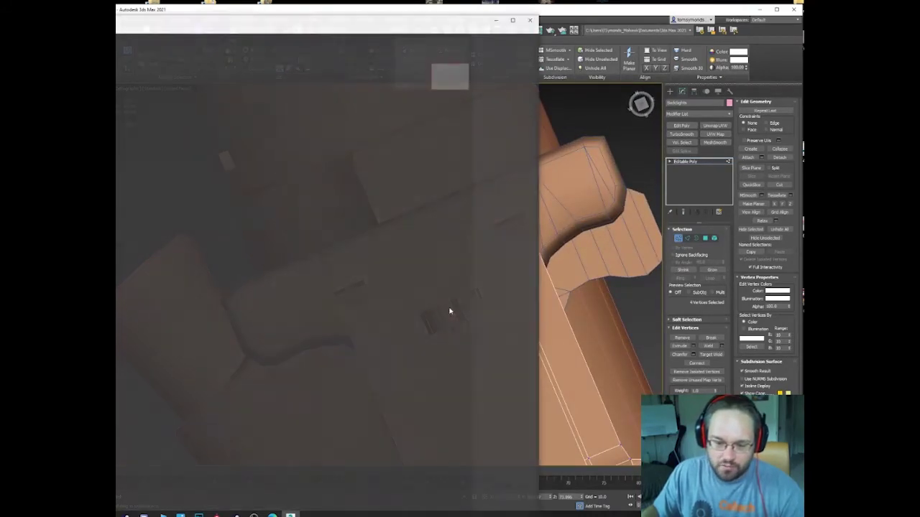
pyautogui.click(531, 21)
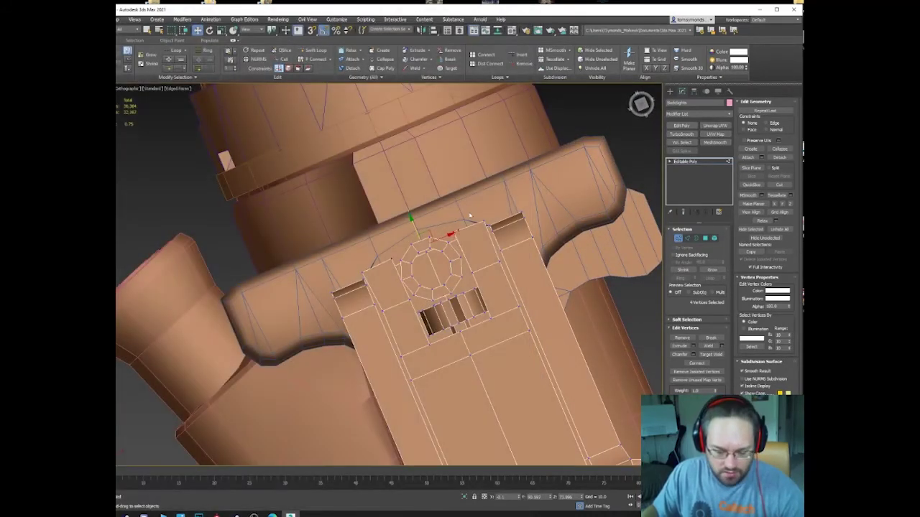
# Delete one pin element in the sight's slot and slide the remaining pin farther back toward the arm.
pyautogui.press('5')
pyautogui.click(445, 314)
pyautogui.click(460, 329)
pyautogui.press('Delete')
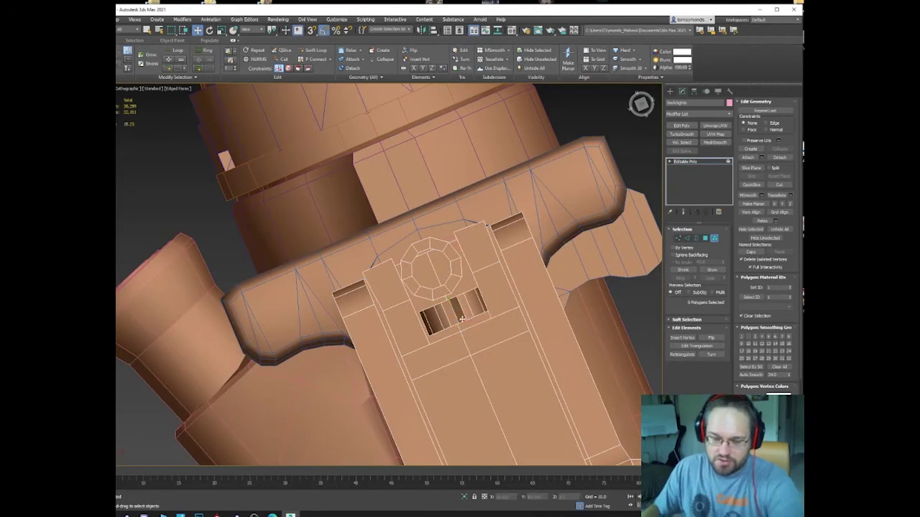
pyautogui.click(459, 305)
pyautogui.moveTo(444, 287); pyautogui.dragTo(455, 293)
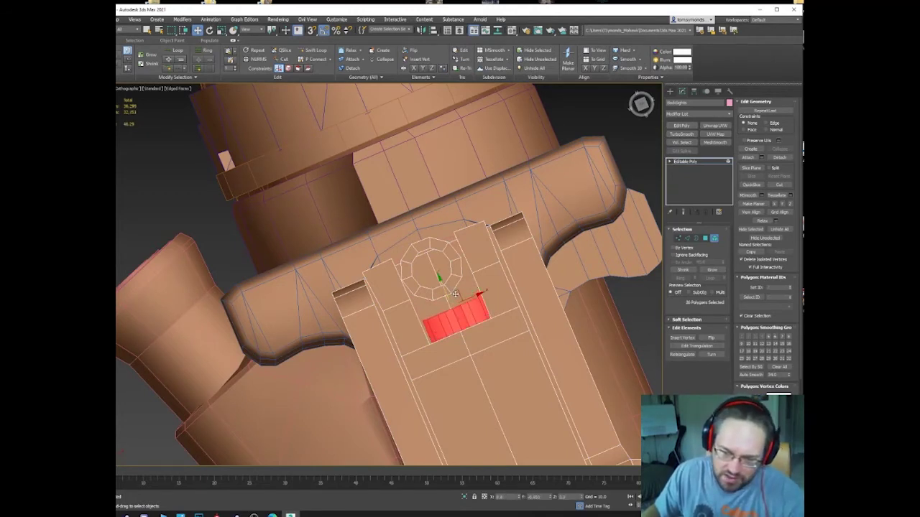
# Move the tube back toward the pin and center it between the two prongs.
pyautogui.hotkey('alt', 'h')
pyautogui.click(431, 266)
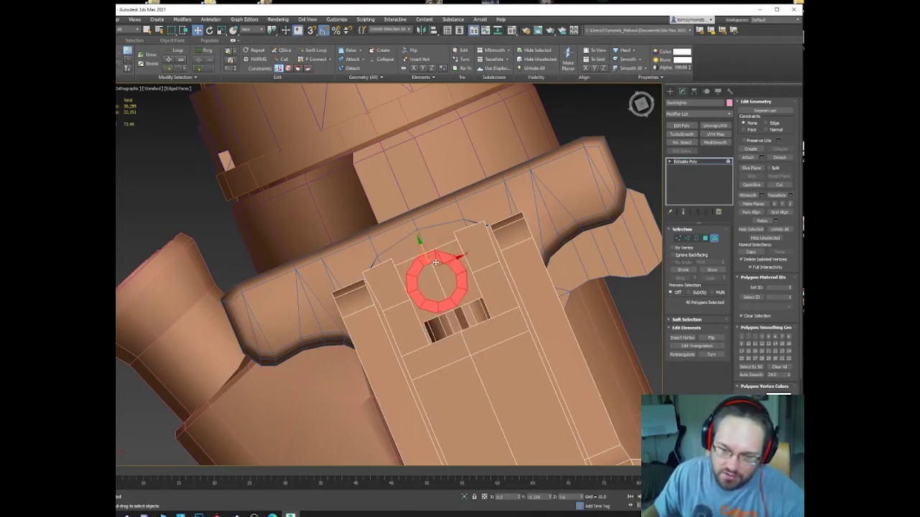
pyautogui.moveTo(463, 272); pyautogui.dragTo(462, 272)
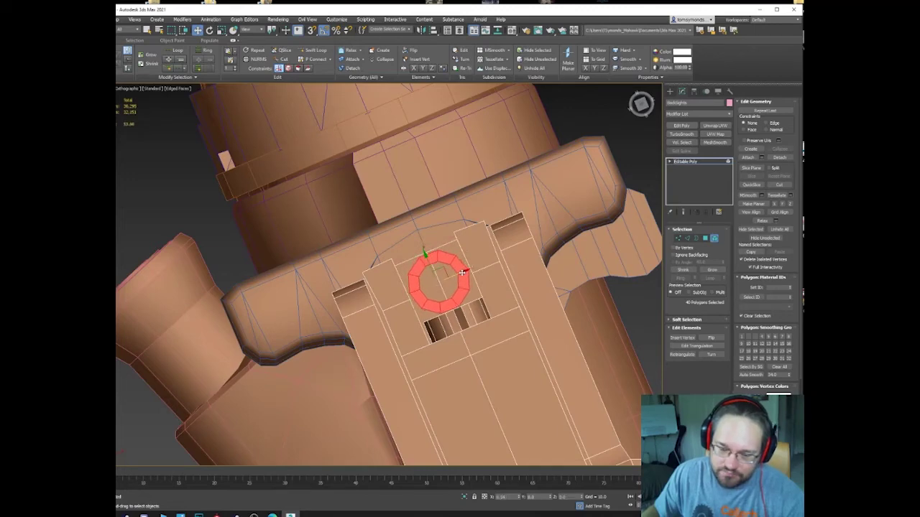
# Rotate a copy of the tube upright, clone it to an element, and place it above the flat tube near the pin.
pyautogui.keyDown('alt'); pyautogui.moveTo(429, 311); pyautogui.dragTo(470, 287, button='middle'); pyautogui.keyUp('alt')
pyautogui.press('e')
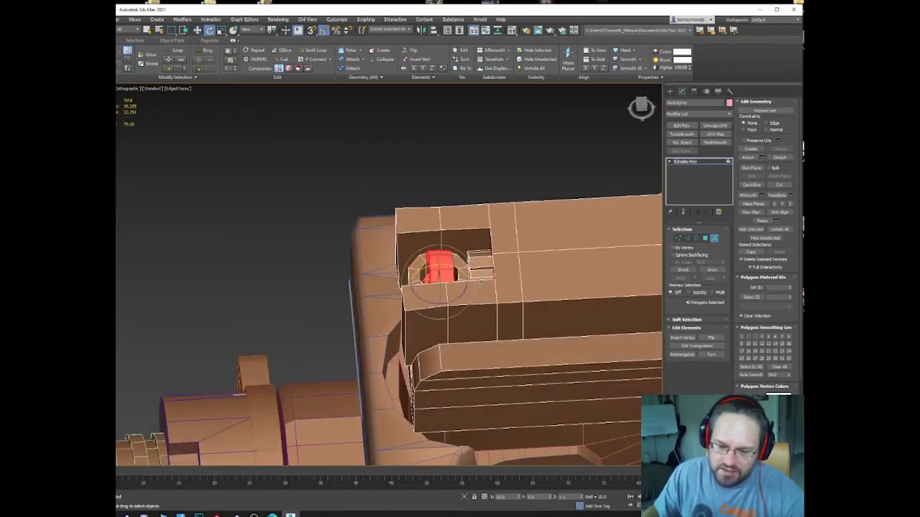
pyautogui.keyDown('shift'); pyautogui.moveTo(480, 282); pyautogui.dragTo(479, 282); pyautogui.keyUp('shift')
pyautogui.click(456, 269)
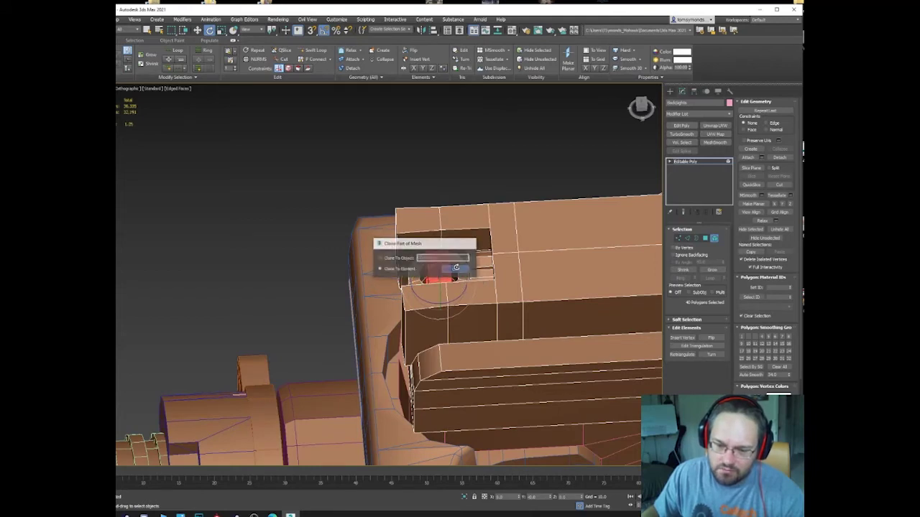
pyautogui.press('w')
pyautogui.moveTo(454, 270)
pyautogui.keyDown('alt'); pyautogui.mouseDown(button='middle')
pyautogui.moveTo(470, 265)
pyautogui.moveTo(435, 261)
pyautogui.moveTo(427, 273)
pyautogui.mouseUp(button='middle'); pyautogui.keyUp('alt')
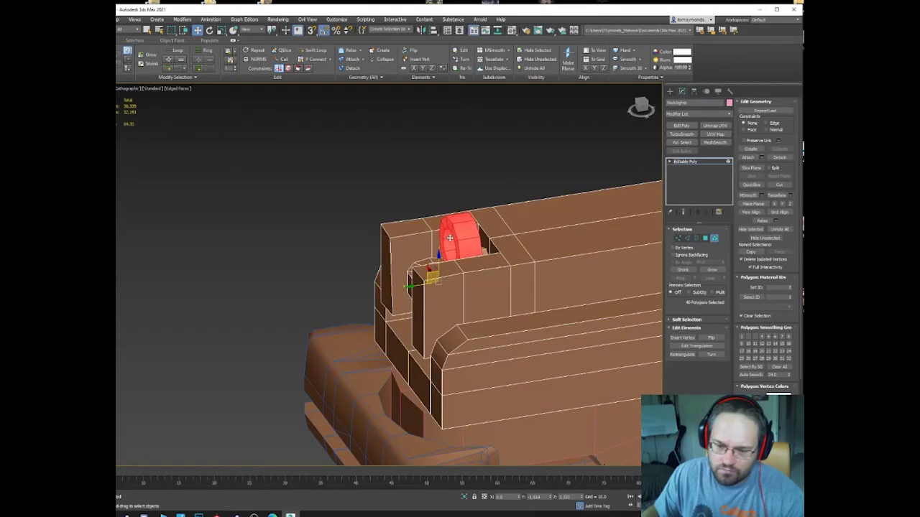
# Scale down the inner wall polygons of the upright ring to narrow its hole.
pyautogui.keyDown('alt'); pyautogui.moveTo(450, 238); pyautogui.dragTo(445, 262, button='middle'); pyautogui.keyUp('alt')
pyautogui.press('4')
pyautogui.click(451, 259)
pyautogui.press('r')
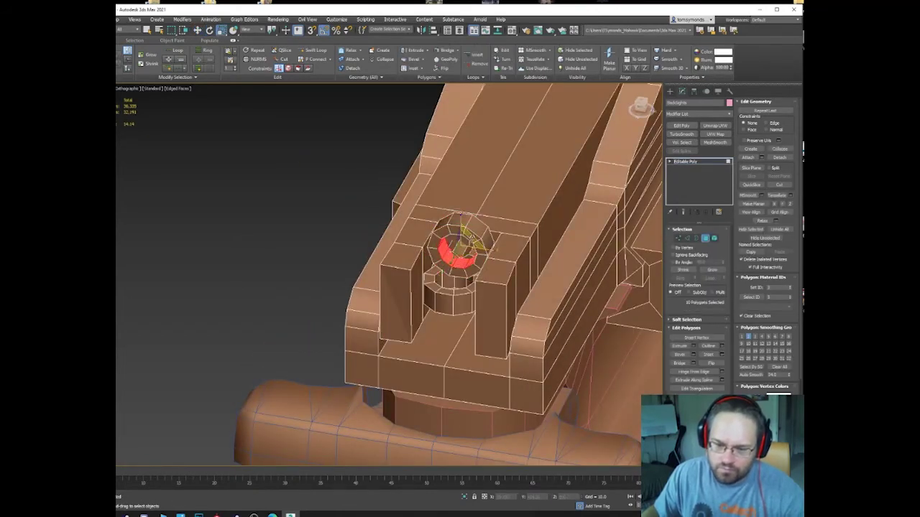
pyautogui.keyDown('alt'); pyautogui.moveTo(474, 248); pyautogui.dragTo(477, 234, button='middle'); pyautogui.keyUp('alt')
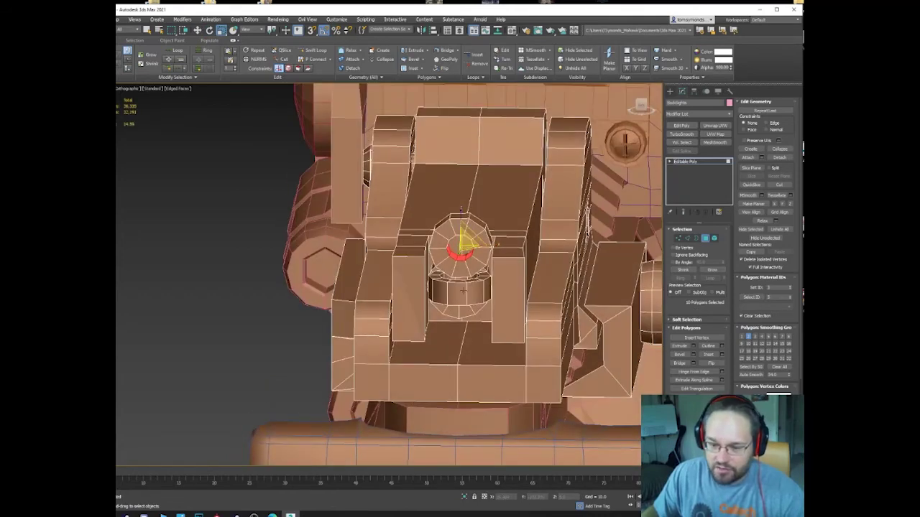
# Adjust the flat ring's height and lower the upright ring closer to it.
pyautogui.press('5')
pyautogui.keyDown('alt'); pyautogui.moveTo(464, 292); pyautogui.dragTo(470, 299, button='middle'); pyautogui.keyUp('alt')
pyautogui.press('w')
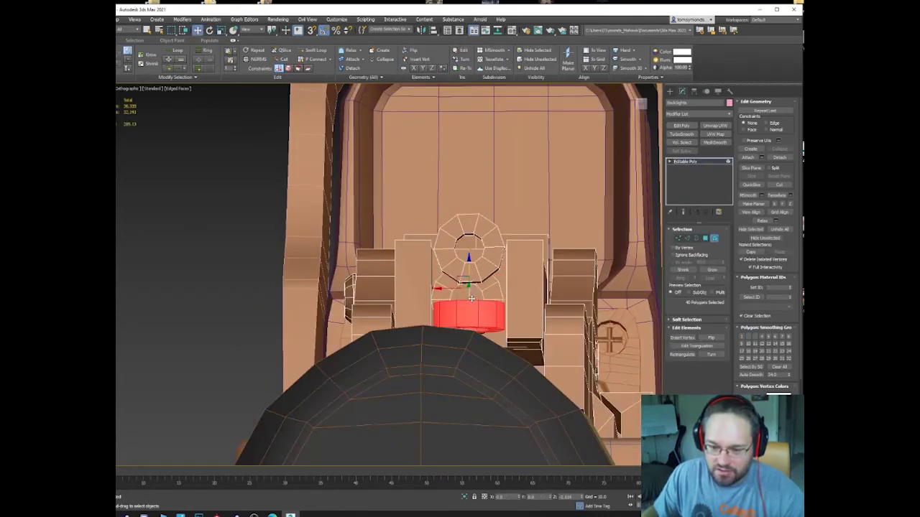
pyautogui.moveTo(472, 299); pyautogui.dragTo(472, 293)
pyautogui.click(470, 232)
pyautogui.moveTo(471, 230); pyautogui.dragTo(471, 243)
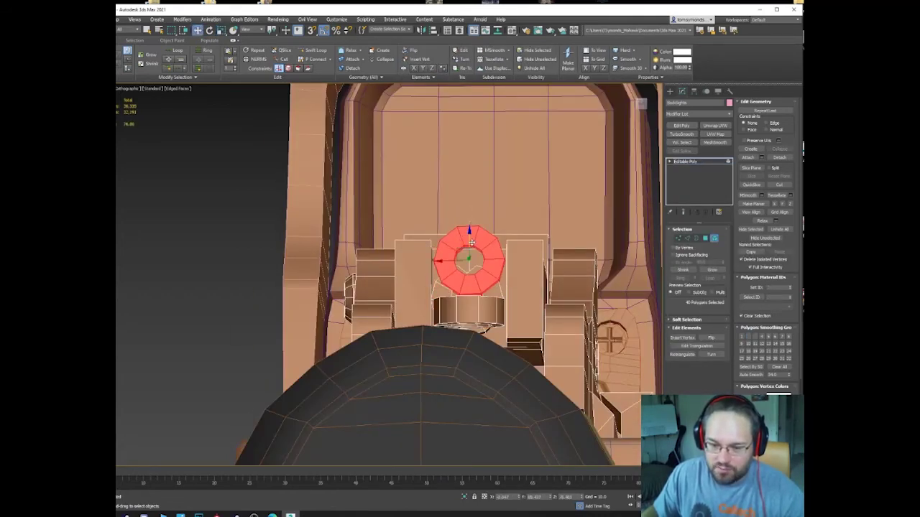
# Scale the three lowest outer polygons of the upright ring flat to form a level base.
pyautogui.scroll(-3, 470, 243)
pyautogui.scroll(5, 469, 230)
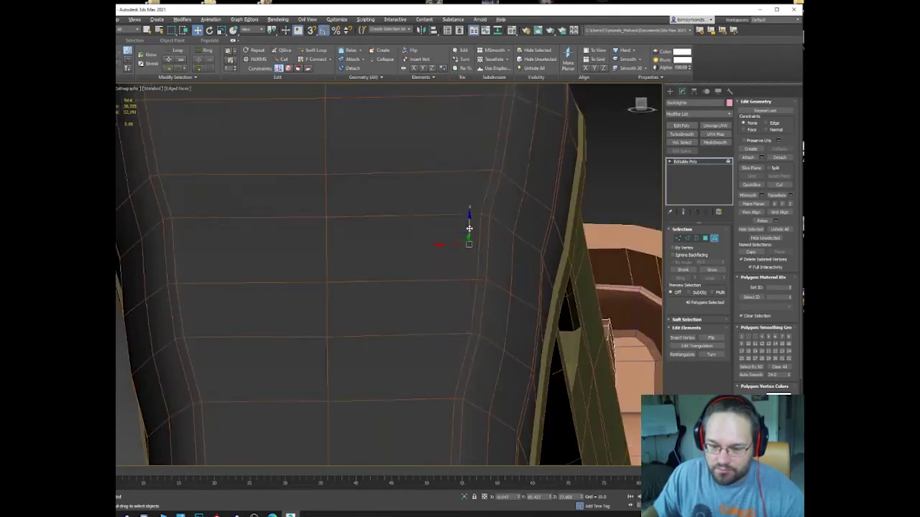
pyautogui.scroll(-4, 469, 229)
pyautogui.scroll(1, 453, 247)
pyautogui.press('4')
pyautogui.click(446, 278)
pyautogui.moveTo(446, 278)
pyautogui.keyDown('alt'); pyautogui.mouseDown(button='middle')
pyautogui.moveTo(458, 289)
pyautogui.moveTo(437, 286)
pyautogui.mouseUp(button='middle'); pyautogui.keyUp('alt')
pyautogui.click(435, 287)
pyautogui.keyDown('ctrl'); pyautogui.click(464, 295); pyautogui.keyUp('ctrl')
pyautogui.keyDown('ctrl'); pyautogui.click(489, 290); pyautogui.keyUp('ctrl')
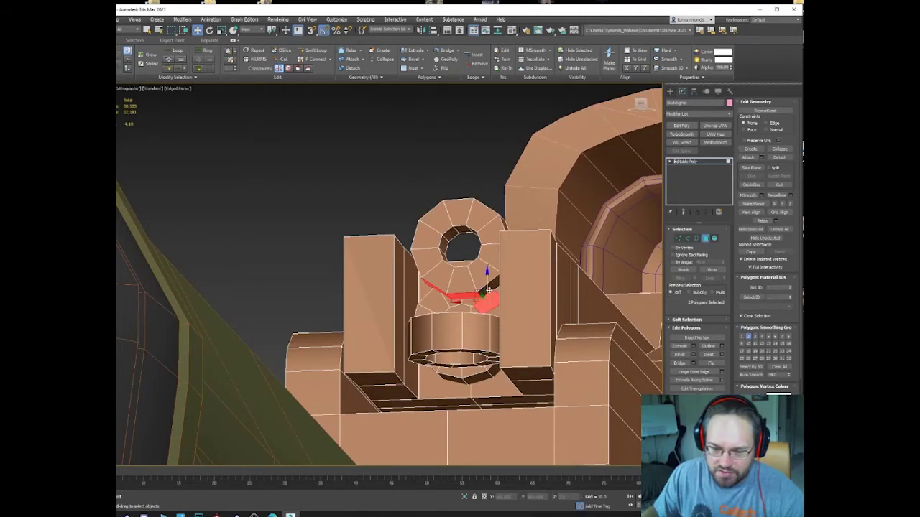
pyautogui.keyDown('alt'); pyautogui.click(489, 305); pyautogui.keyUp('alt')
pyautogui.press('r')
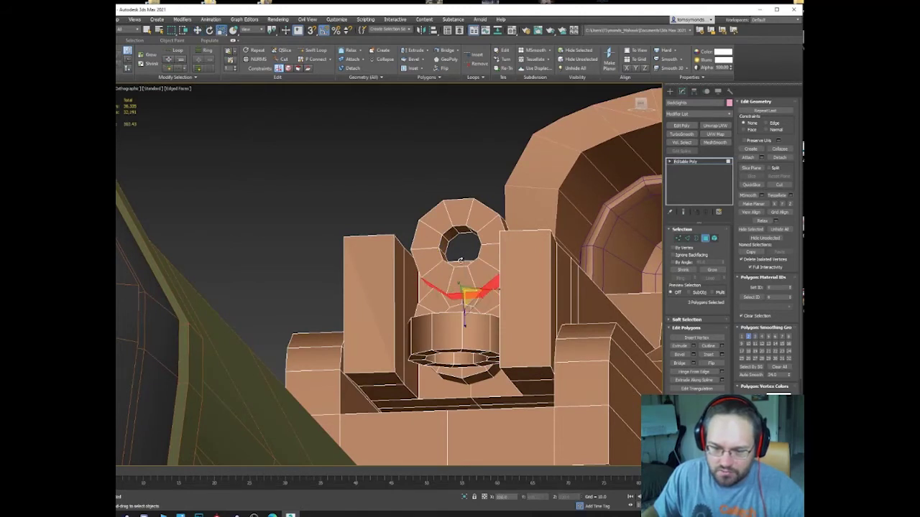
pyautogui.moveTo(465, 317); pyautogui.dragTo(474, 187)
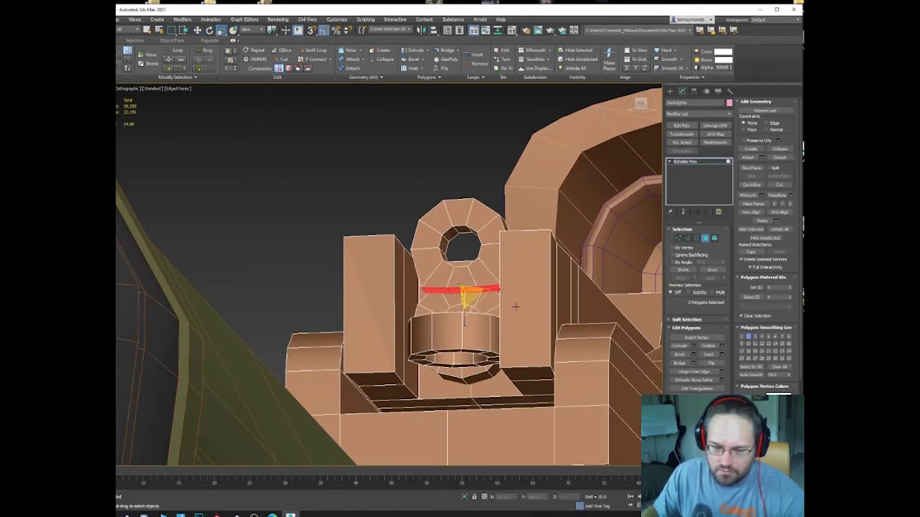
# Extend the upright ring's flattened base down to the flat ring.
pyautogui.moveTo(499, 288); pyautogui.dragTo(469, 323)
pyautogui.press('w')
pyautogui.keyDown('alt'); pyautogui.moveTo(469, 323); pyautogui.dragTo(458, 328, button='middle'); pyautogui.keyUp('alt')
# Slide the flat ring element outward past the ends of the prongs.
pyautogui.press('5')
pyautogui.click(436, 382)
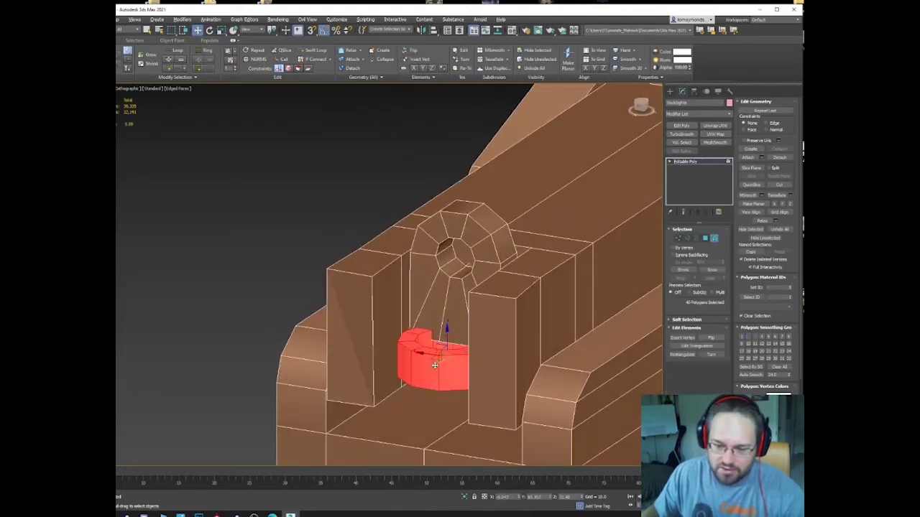
pyautogui.keyDown('alt'); pyautogui.moveTo(436, 382); pyautogui.dragTo(422, 404, button='middle'); pyautogui.keyUp('alt')
pyautogui.moveTo(438, 365); pyautogui.dragTo(386, 413)
pyautogui.keyDown('alt'); pyautogui.moveTo(373, 385); pyautogui.dragTo(414, 388, button='middle'); pyautogui.keyUp('alt')
# Scale the three outer polygons of the flat ring facing the sight arm flat and extend them to the upright ring's base.
pyautogui.press('4')
pyautogui.click(393, 447)
pyautogui.keyDown('ctrl'); pyautogui.click(419, 445); pyautogui.keyUp('ctrl')
pyautogui.keyDown('alt'); pyautogui.moveTo(419, 445); pyautogui.dragTo(451, 448, button='middle'); pyautogui.keyUp('alt')
pyautogui.keyDown('ctrl'); pyautogui.click(448, 436); pyautogui.keyUp('ctrl')
pyautogui.press('r')
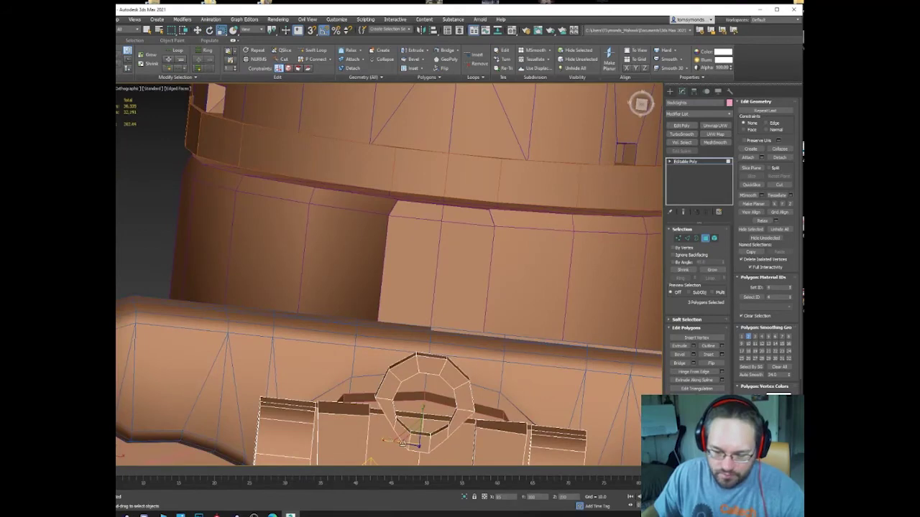
pyautogui.moveTo(422, 412); pyautogui.dragTo(424, 503)
pyautogui.moveTo(424, 129); pyautogui.dragTo(431, 121, button='middle')
pyautogui.press('w')
pyautogui.keyDown('alt'); pyautogui.moveTo(415, 323); pyautogui.dragTo(429, 270, button='middle'); pyautogui.keyUp('alt')
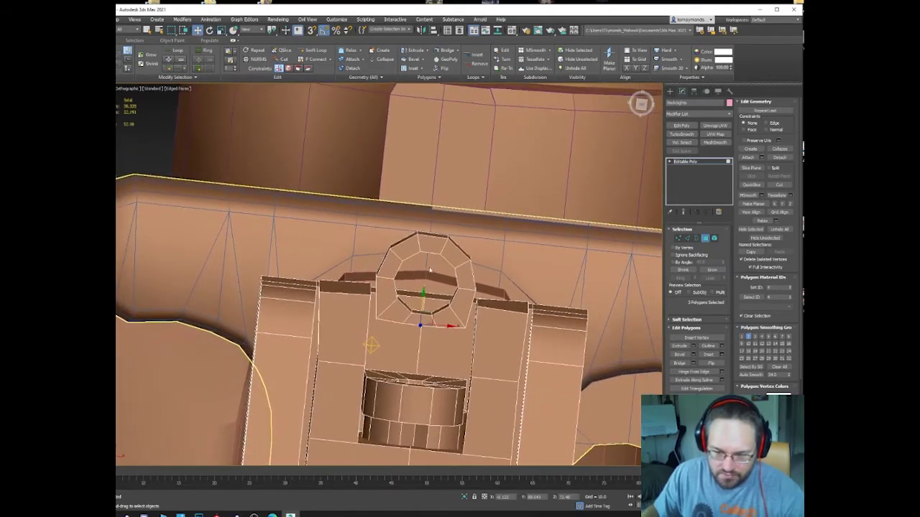
pyautogui.keyDown('alt'); pyautogui.moveTo(371, 345); pyautogui.dragTo(364, 288, button='middle'); pyautogui.keyUp('alt')
pyautogui.scroll(-3, 345, 296)
pyautogui.click(707, 240)
# Clone the round pin head on the sight base's side as an element and place it beside the nearest prong.
pyautogui.scroll(-3, 324, 289)
pyautogui.press('5')
pyautogui.click(180, 314)
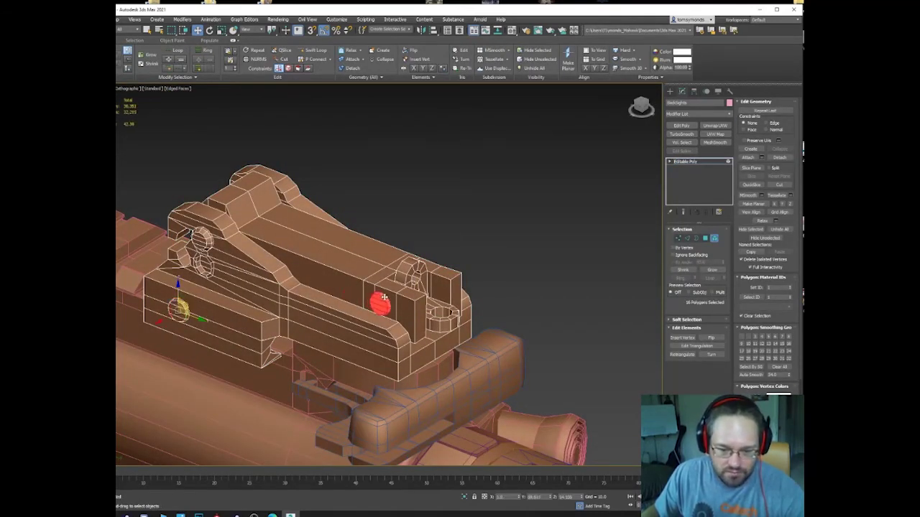
pyautogui.keyDown('shift'); pyautogui.moveTo(388, 297); pyautogui.dragTo(386, 301); pyautogui.keyUp('shift')
pyautogui.click(456, 271)
pyautogui.moveTo(453, 274)
pyautogui.keyDown('alt'); pyautogui.mouseDown(button='middle')
pyautogui.moveTo(388, 313)
pyautogui.moveTo(394, 290)
pyautogui.mouseUp(button='middle'); pyautogui.keyUp('alt')
pyautogui.moveTo(385, 299); pyautogui.dragTo(415, 314)
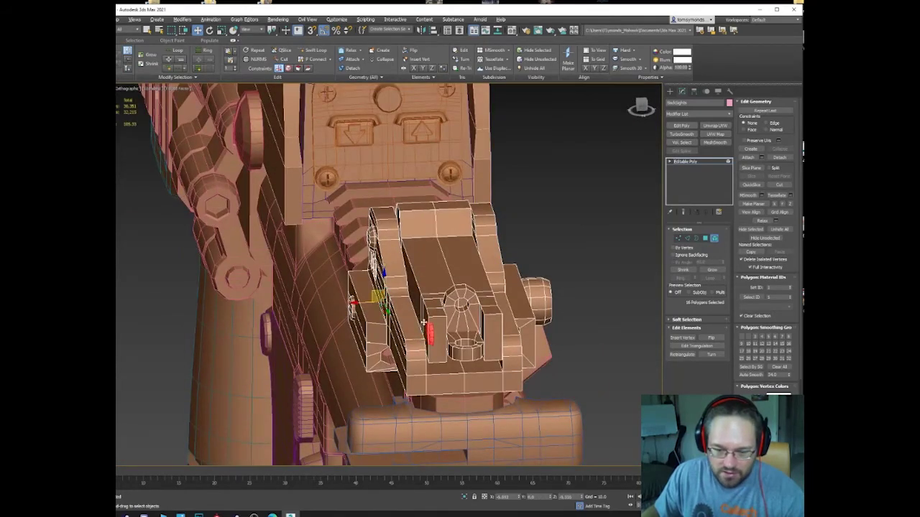
pyautogui.keyDown('alt'); pyautogui.moveTo(424, 322); pyautogui.dragTo(432, 363, button='middle'); pyautogui.keyUp('alt')
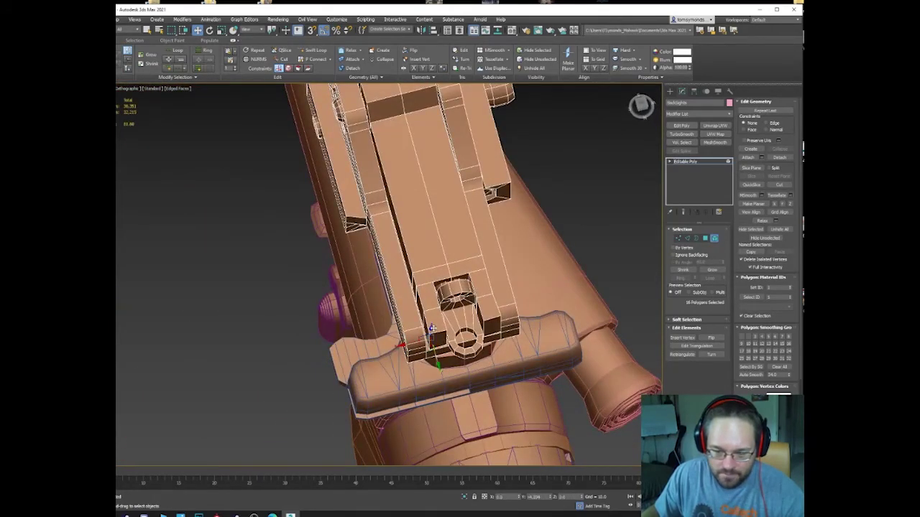
pyautogui.moveTo(431, 329); pyautogui.dragTo(432, 332)
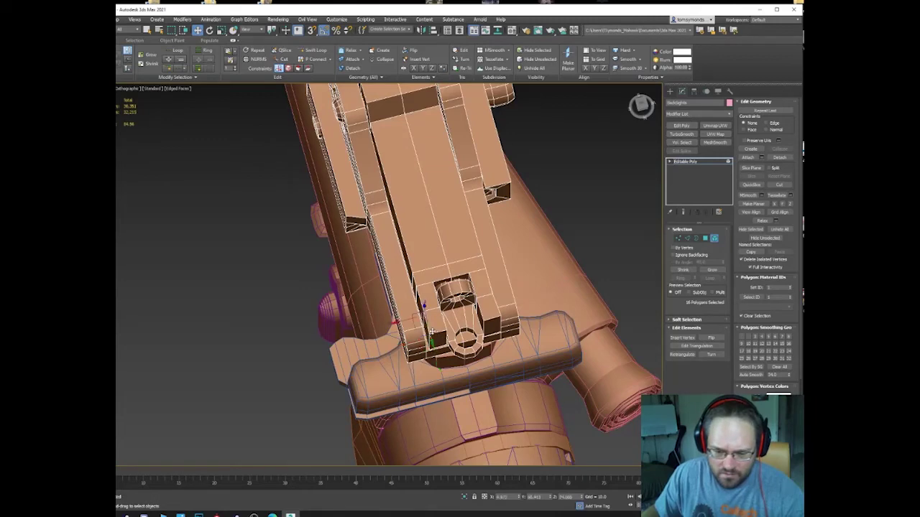
# Select the outer side polygons of both prongs, convert them to vertices and scale them slightly inward to narrow the central arm.
pyautogui.keyDown('alt'); pyautogui.moveTo(406, 320); pyautogui.dragTo(422, 263, button='middle'); pyautogui.keyUp('alt')
pyautogui.press('r')
pyautogui.click(431, 299)
pyautogui.press('4')
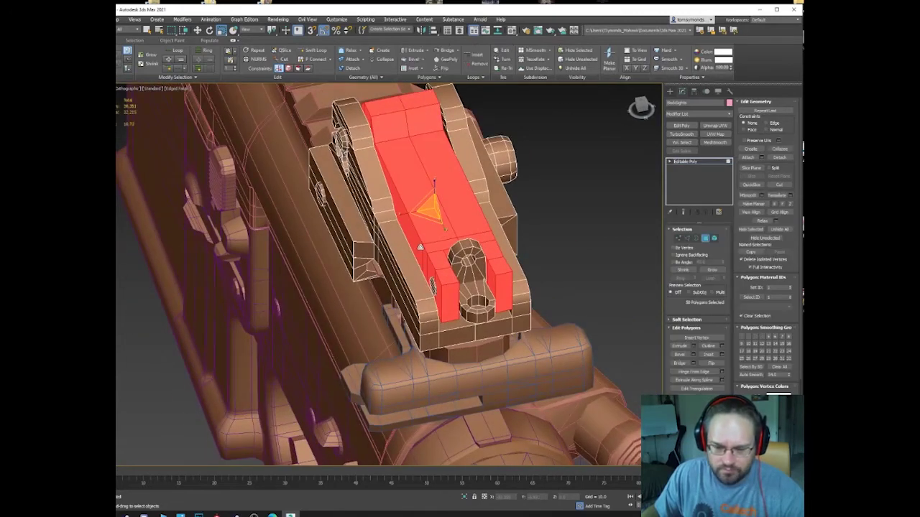
pyautogui.click(424, 263)
pyautogui.keyDown('ctrl'); pyautogui.click(432, 272); pyautogui.keyUp('ctrl')
pyautogui.keyDown('ctrl'); pyautogui.click(438, 286); pyautogui.keyUp('ctrl')
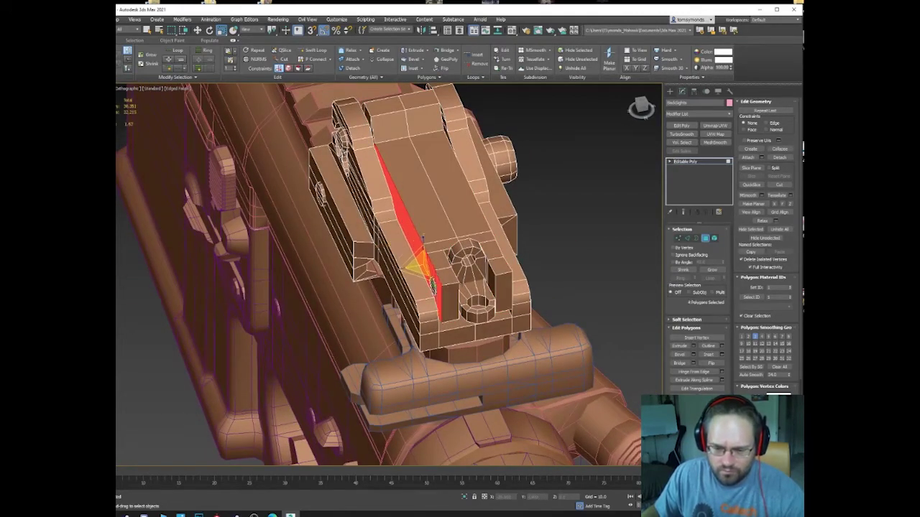
pyautogui.keyDown('alt'); pyautogui.moveTo(438, 286); pyautogui.dragTo(414, 277, button='middle'); pyautogui.keyUp('alt')
pyautogui.keyDown('ctrl'); pyautogui.click(497, 278); pyautogui.keyUp('ctrl')
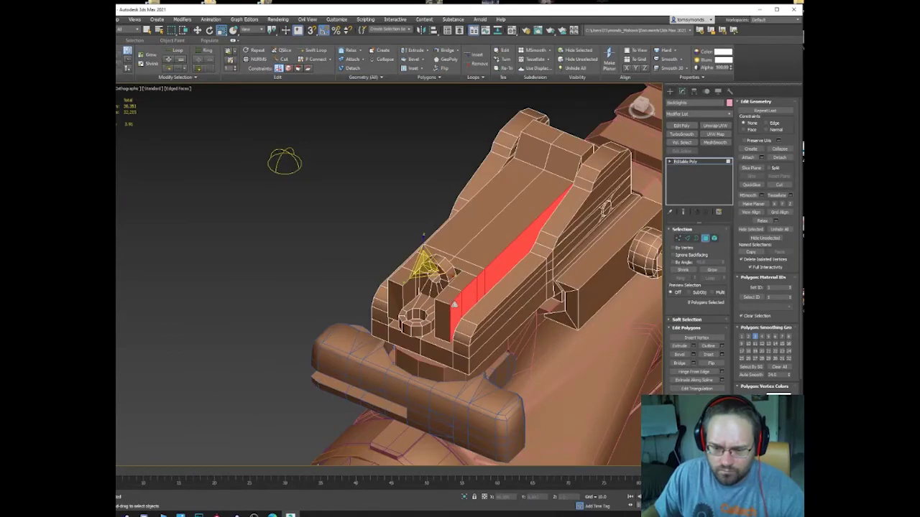
pyautogui.keyDown('alt'); pyautogui.moveTo(454, 331); pyautogui.dragTo(635, 250, button='middle'); pyautogui.keyUp('alt')
pyautogui.keyDown('ctrl'); pyautogui.click(678, 238); pyautogui.keyUp('ctrl')
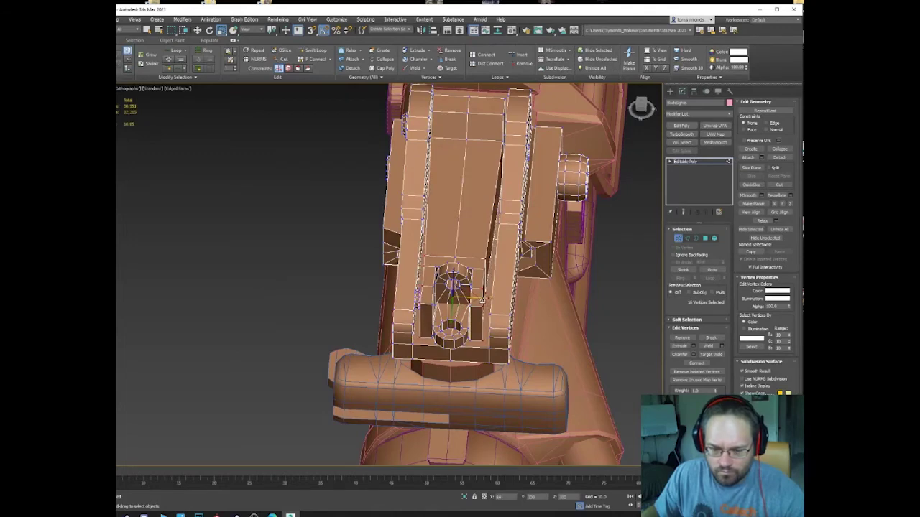
pyautogui.moveTo(482, 299); pyautogui.dragTo(480, 299)
# Reposition the cloned pin head element so it sits against the narrowed prong's outer face.
pyautogui.keyDown('alt'); pyautogui.moveTo(467, 299); pyautogui.dragTo(557, 266, button='middle'); pyautogui.keyUp('alt')
pyautogui.scroll(3, 428, 311)
pyautogui.press('5')
pyautogui.click(436, 319)
pyautogui.keyDown('alt'); pyautogui.moveTo(436, 318); pyautogui.dragTo(452, 329, button='middle'); pyautogui.keyUp('alt')
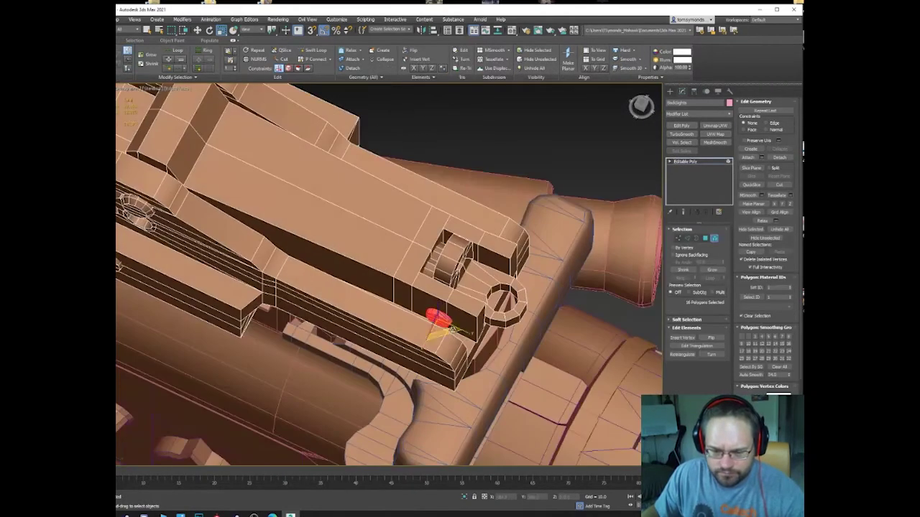
pyautogui.press('w')
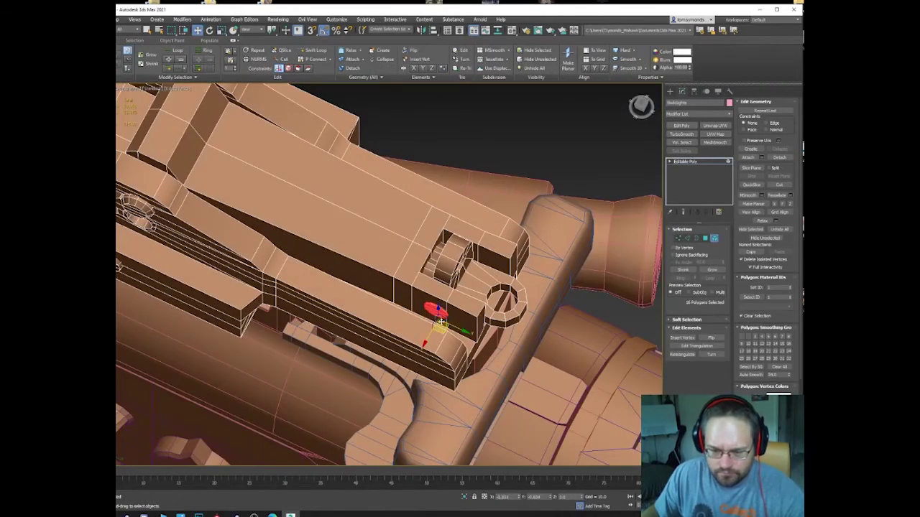
pyautogui.keyDown('alt'); pyautogui.moveTo(441, 321); pyautogui.dragTo(408, 312, button='middle'); pyautogui.keyUp('alt')
pyautogui.press('r')
pyautogui.press('w')
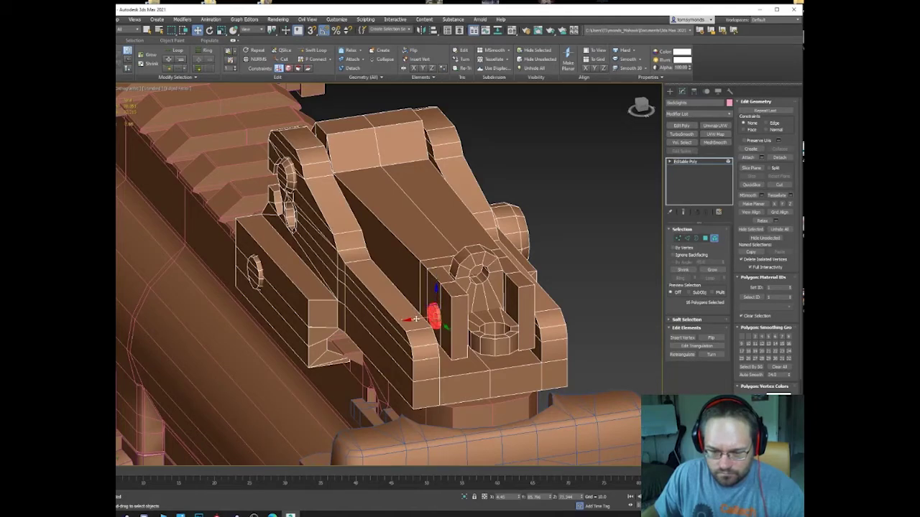
# Clone the pin head as an element to the opposite prong, rotate it to face outward and leave element editing.
pyautogui.keyDown('shift'); pyautogui.moveTo(502, 314); pyautogui.dragTo(503, 293); pyautogui.keyUp('shift')
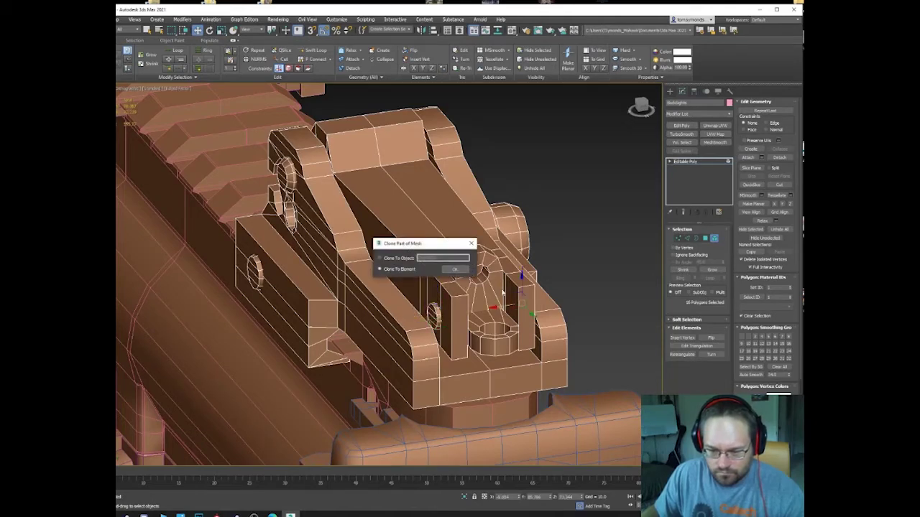
pyautogui.click(455, 271)
pyautogui.keyDown('alt'); pyautogui.moveTo(455, 271); pyautogui.dragTo(503, 302, button='middle'); pyautogui.keyUp('alt')
pyautogui.press('e')
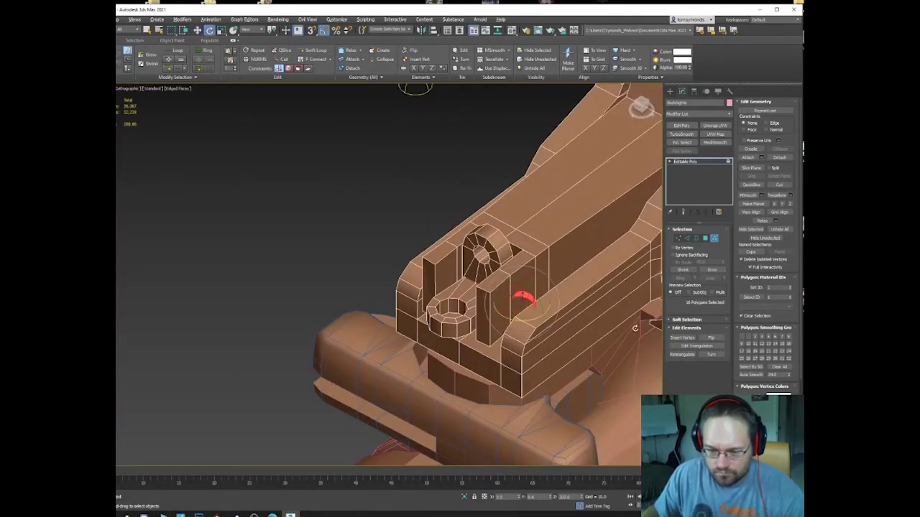
pyautogui.moveTo(635, 328); pyautogui.dragTo(595, 335)
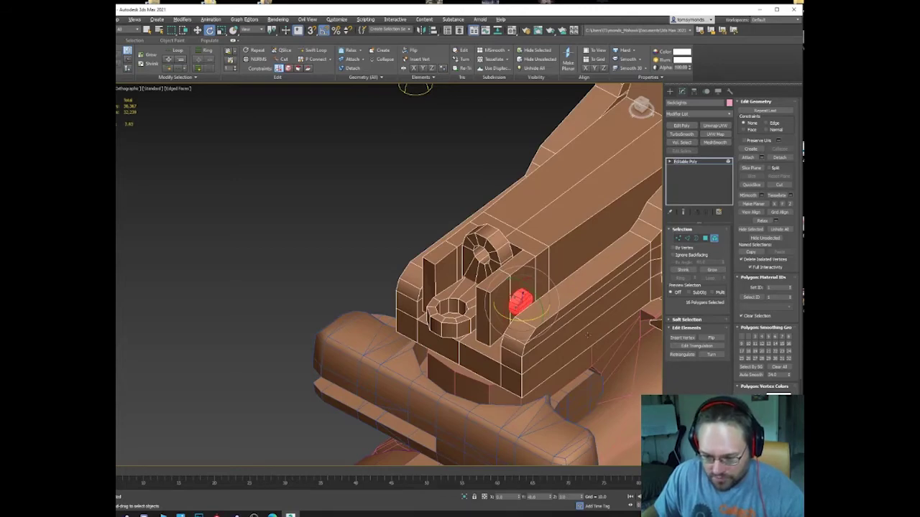
pyautogui.keyDown('alt'); pyautogui.moveTo(588, 335); pyautogui.dragTo(416, 223, button='middle'); pyautogui.keyUp('alt')
pyautogui.press('w')
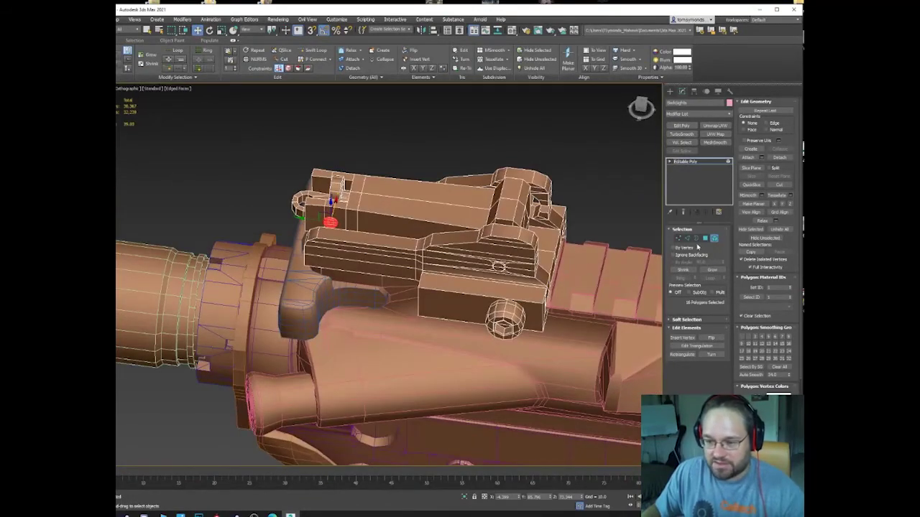
pyautogui.click(713, 239)
pyautogui.scroll(-5, 550, 370)
pyautogui.keyDown('alt'); pyautogui.moveTo(551, 370); pyautogui.dragTo(600, 367, button='middle'); pyautogui.keyUp('alt')
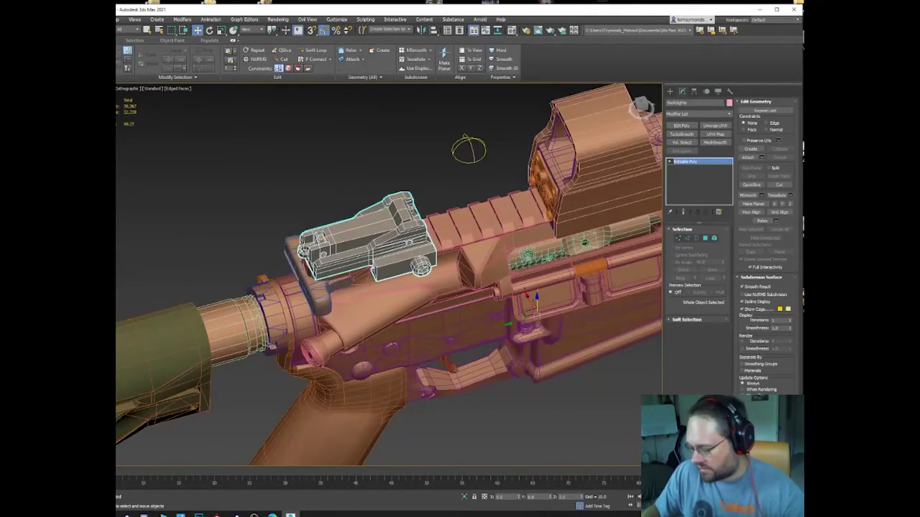
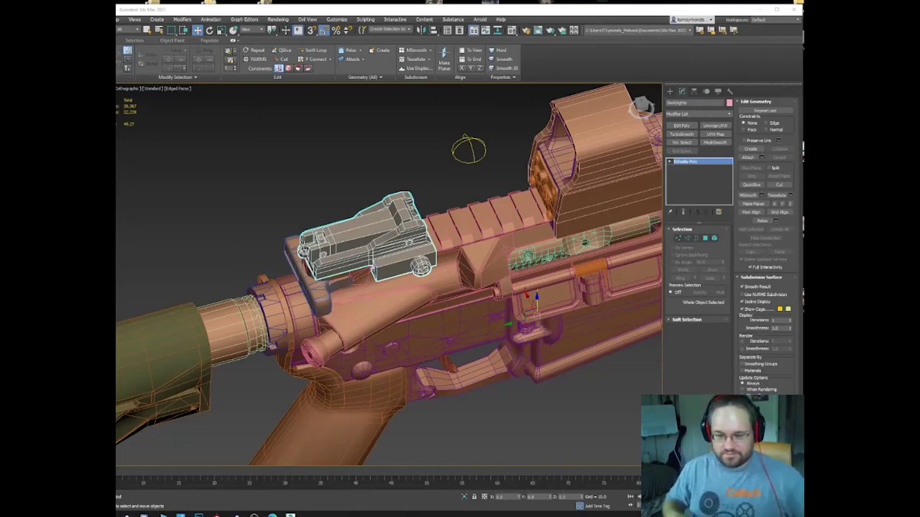
# Examine the holographic sight's outer housing and rear plate from both sides of the rifle.
pyautogui.moveTo(499, 210); pyautogui.dragTo(433, 231, button='middle')
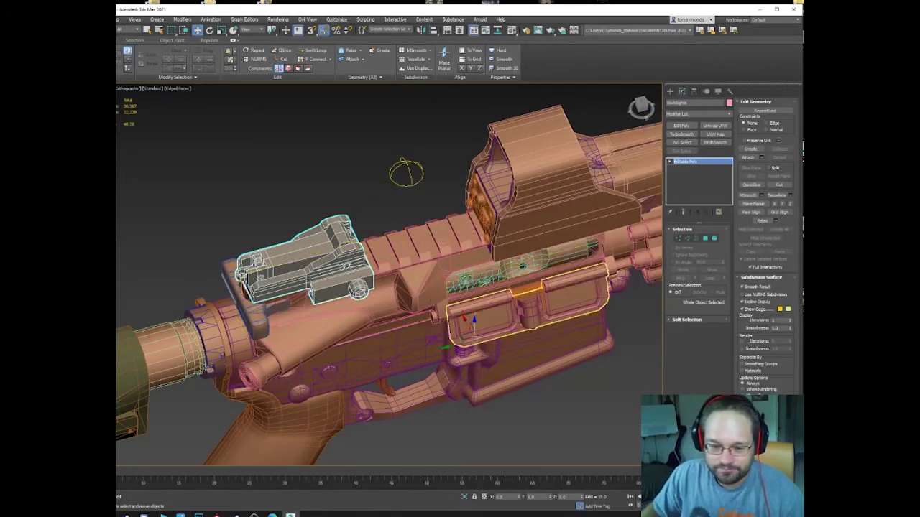
pyautogui.click(593, 230)
pyautogui.moveTo(597, 198); pyautogui.dragTo(548, 217, button='middle')
pyautogui.keyDown('alt'); pyautogui.moveTo(496, 203); pyautogui.dragTo(323, 180, button='middle'); pyautogui.keyUp('alt')
pyautogui.click(411, 262)
pyautogui.click(400, 253)
pyautogui.keyDown('alt'); pyautogui.moveTo(400, 253); pyautogui.dragTo(431, 259, button='middle'); pyautogui.keyUp('alt')
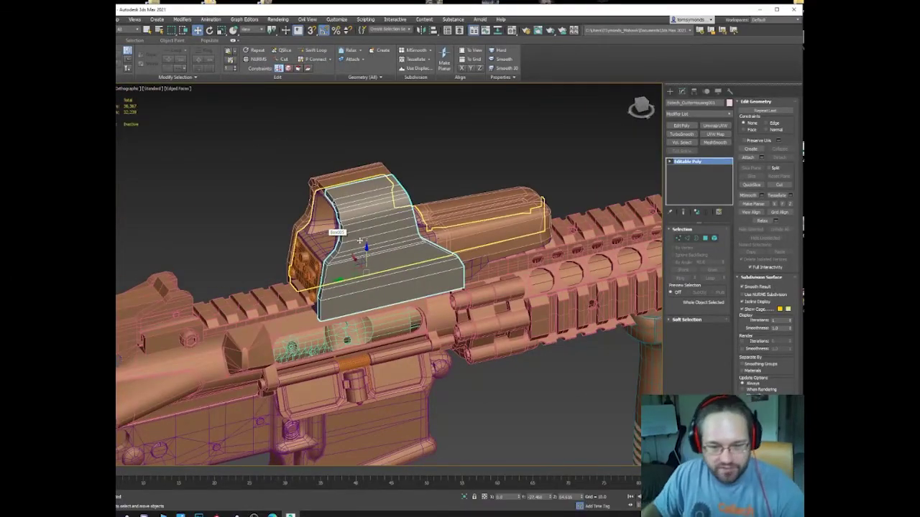
pyautogui.moveTo(446, 191); pyautogui.dragTo(467, 220, button='middle')
pyautogui.scroll(5, 431, 262)
pyautogui.keyDown('alt'); pyautogui.moveTo(328, 277); pyautogui.dragTo(391, 312, button='middle'); pyautogui.keyUp('alt')
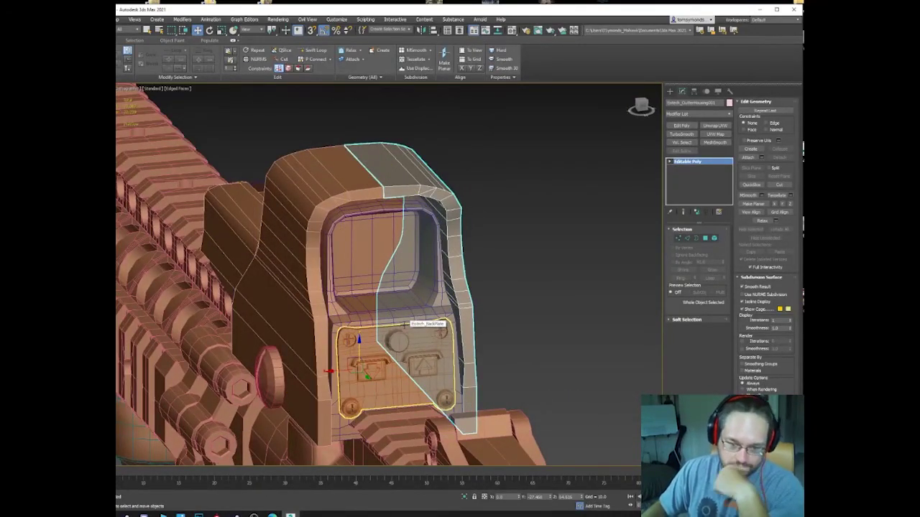
pyautogui.click(293, 340)
pyautogui.keyDown('alt'); pyautogui.moveTo(293, 341); pyautogui.dragTo(477, 372, button='middle'); pyautogui.keyUp('alt')
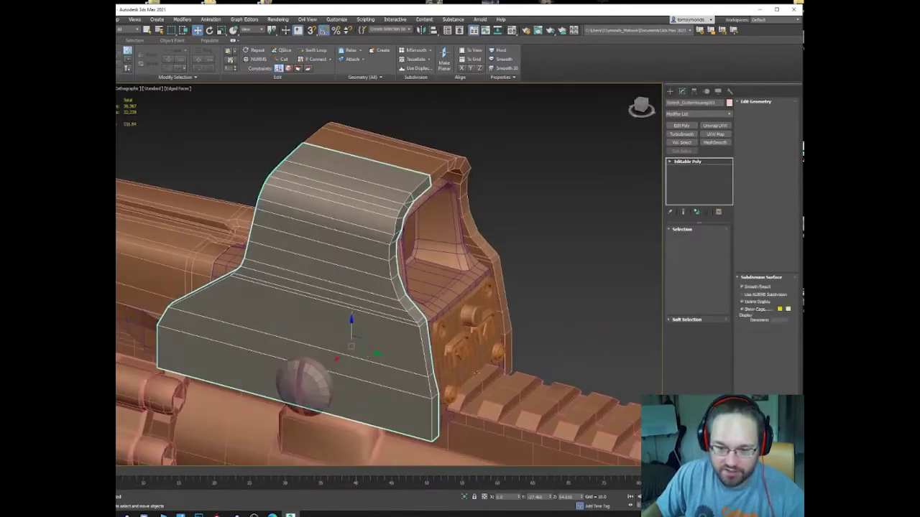
# Select the end-face polygons of the round button on the holographic sight's back plate and push them in to shorten the button.
pyautogui.scroll(4, 477, 372)
pyautogui.click(458, 265)
pyautogui.scroll(2, 459, 266)
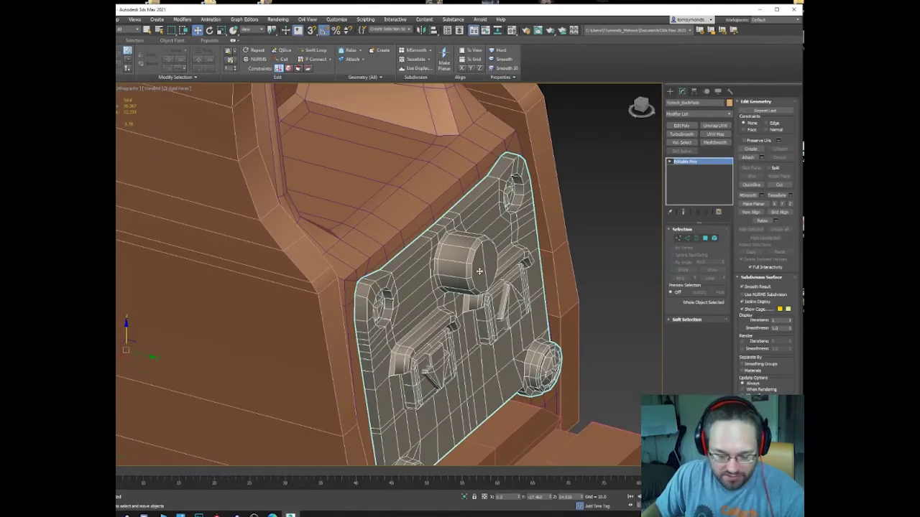
pyautogui.press('4')
pyautogui.click(481, 265)
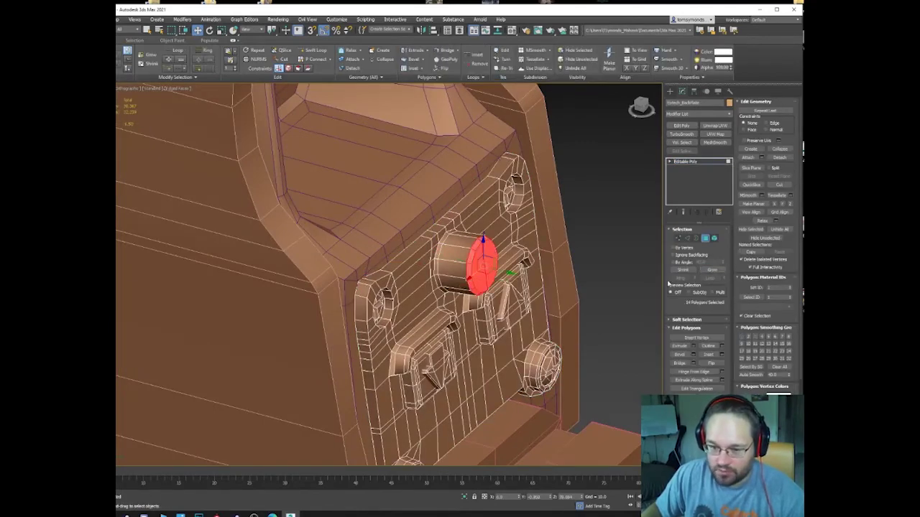
pyautogui.keyDown('alt'); pyautogui.moveTo(651, 280); pyautogui.dragTo(597, 247, button='middle'); pyautogui.keyUp('alt')
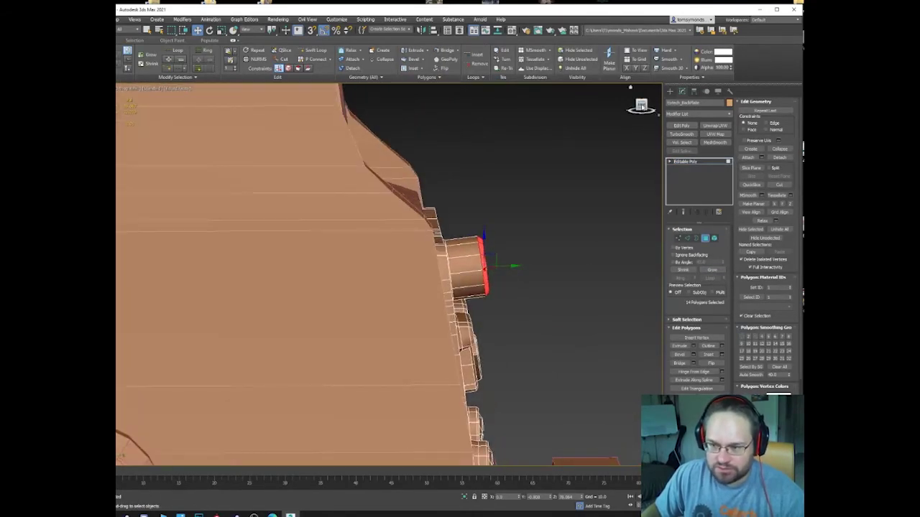
pyautogui.click(642, 107)
pyautogui.press('z')
pyautogui.moveTo(426, 162); pyautogui.dragTo(455, 216, button='middle')
pyautogui.scroll(-1, 456, 217)
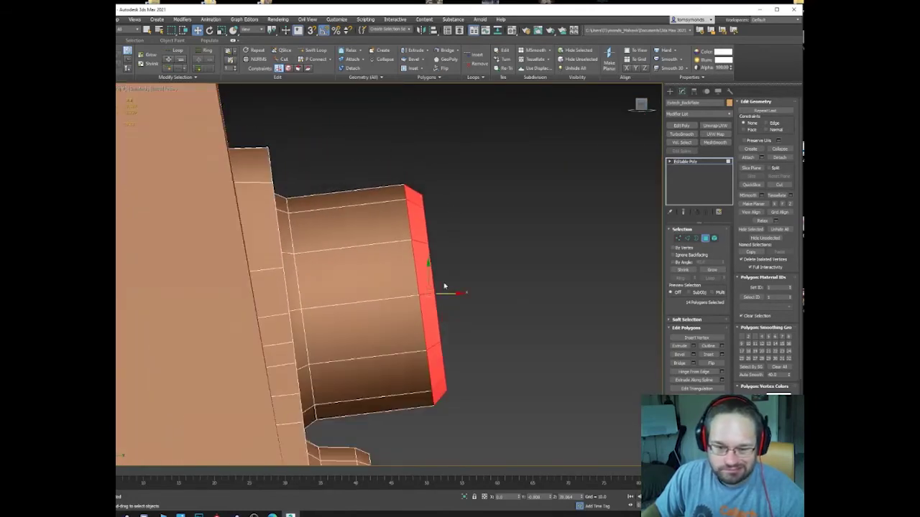
pyautogui.moveTo(445, 286); pyautogui.dragTo(391, 290)
# Connect the upper and lower rim vertices on both sides of the round button's face with vertical edges.
pyautogui.scroll(-3, 390, 291)
pyautogui.keyDown('alt'); pyautogui.moveTo(390, 291); pyautogui.dragTo(403, 248, button='middle'); pyautogui.keyUp('alt')
pyautogui.click(413, 232)
pyautogui.press('1')
pyautogui.click(399, 243)
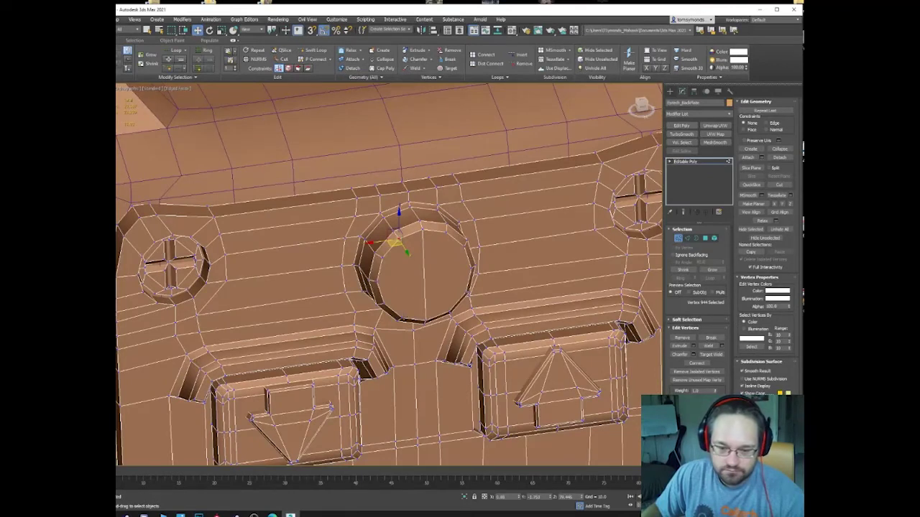
pyautogui.keyDown('ctrl'); pyautogui.click(401, 320); pyautogui.keyUp('ctrl')
pyautogui.click(705, 364)
pyautogui.click(448, 314)
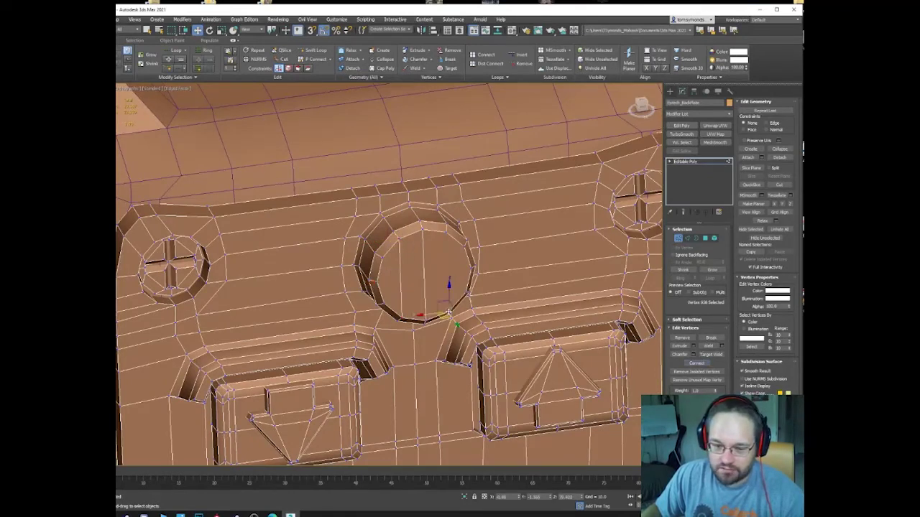
pyautogui.keyDown('ctrl'); pyautogui.click(445, 231); pyautogui.keyUp('ctrl')
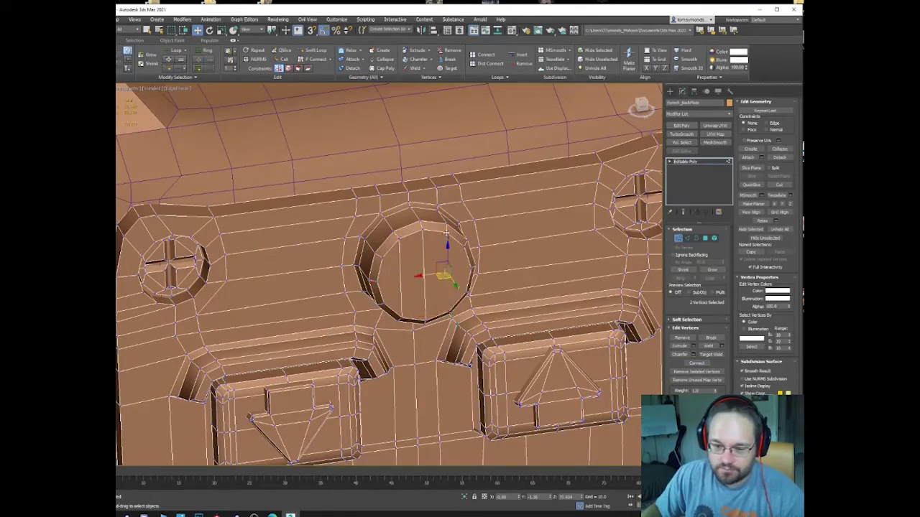
pyautogui.click(460, 279)
# Cut a horizontal edge across the middle of the round button's face and leave vertex editing.
pyautogui.rightClick(458, 277)
pyautogui.click(421, 212)
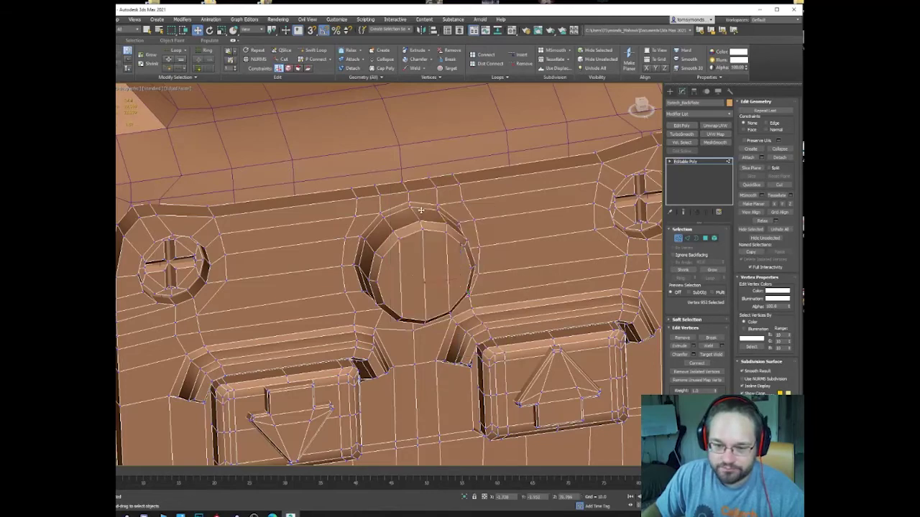
pyautogui.click(433, 280)
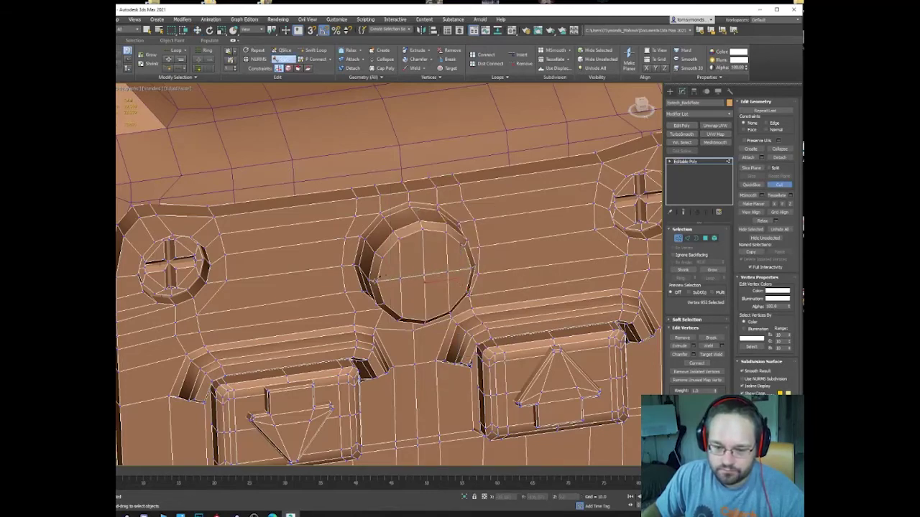
pyautogui.rightClick(401, 301)
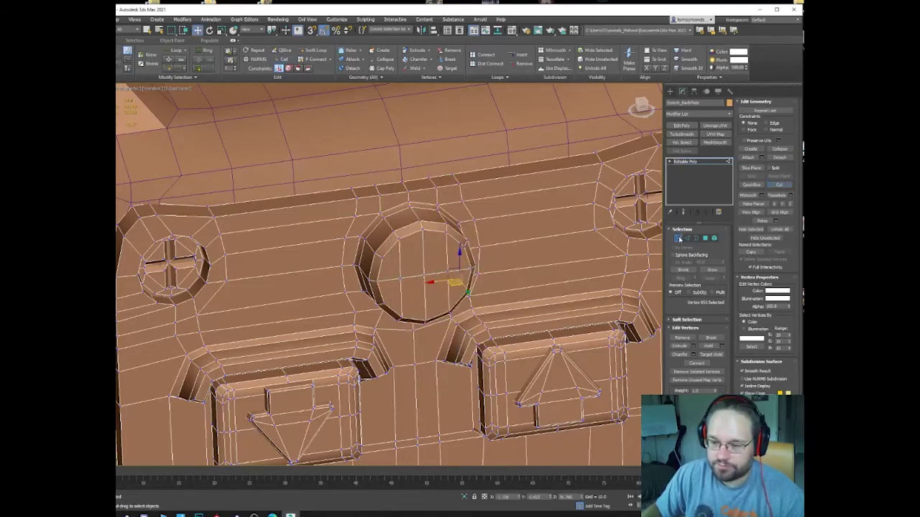
pyautogui.click(680, 239)
pyautogui.scroll(-5, 516, 271)
pyautogui.keyDown('alt'); pyautogui.moveTo(515, 272); pyautogui.dragTo(537, 270, button='middle'); pyautogui.keyUp('alt')
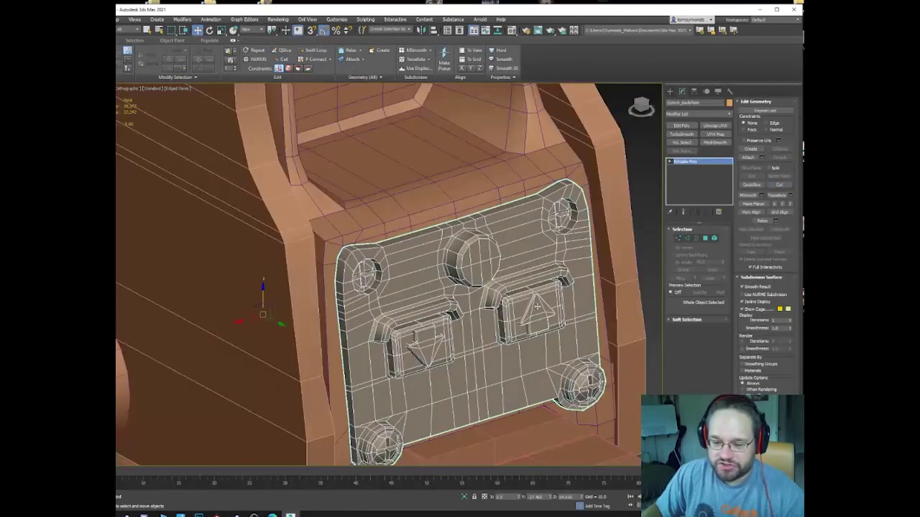
pyautogui.scroll(-3, 529, 265)
pyautogui.moveTo(537, 306); pyautogui.dragTo(496, 360, button='middle')
pyautogui.scroll(-3, 496, 360)
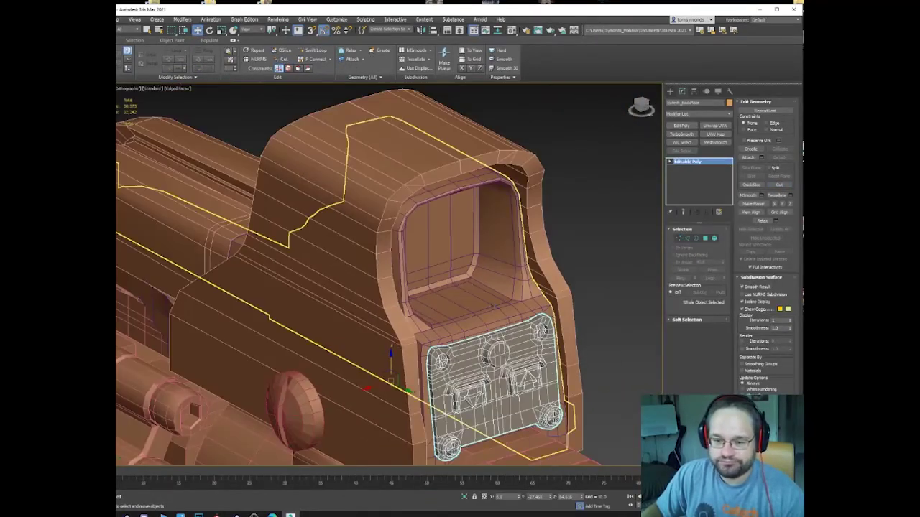
# Isolate the holographic sight's outer housing so that the rest of the rifle is hidden.
pyautogui.click(492, 307)
pyautogui.keyDown('alt'); pyautogui.moveTo(493, 307); pyautogui.dragTo(471, 302, button='middle'); pyautogui.keyUp('alt')
pyautogui.click(388, 224)
pyautogui.keyDown('alt'); pyautogui.moveTo(388, 224); pyautogui.dragTo(447, 248, button='middle'); pyautogui.keyUp('alt')
pyautogui.scroll(-2, 483, 240)
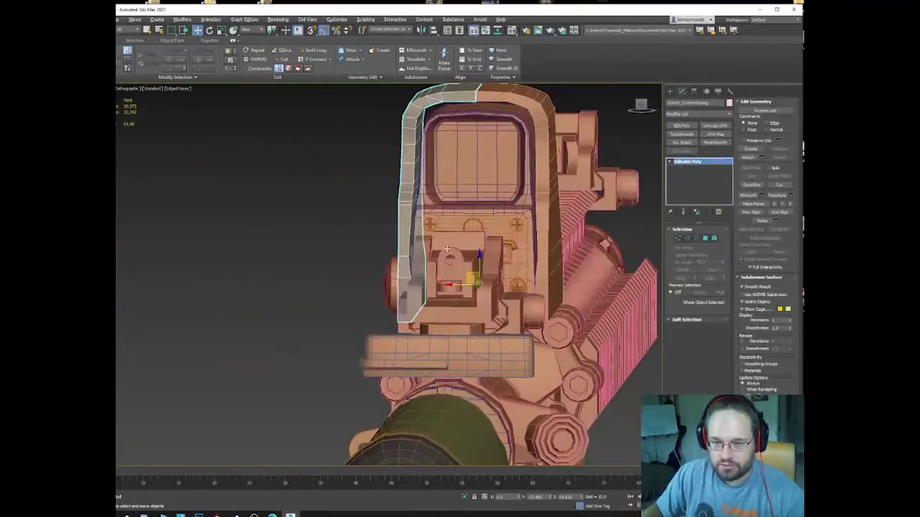
pyautogui.rightClick(471, 166)
pyautogui.click(501, 144)
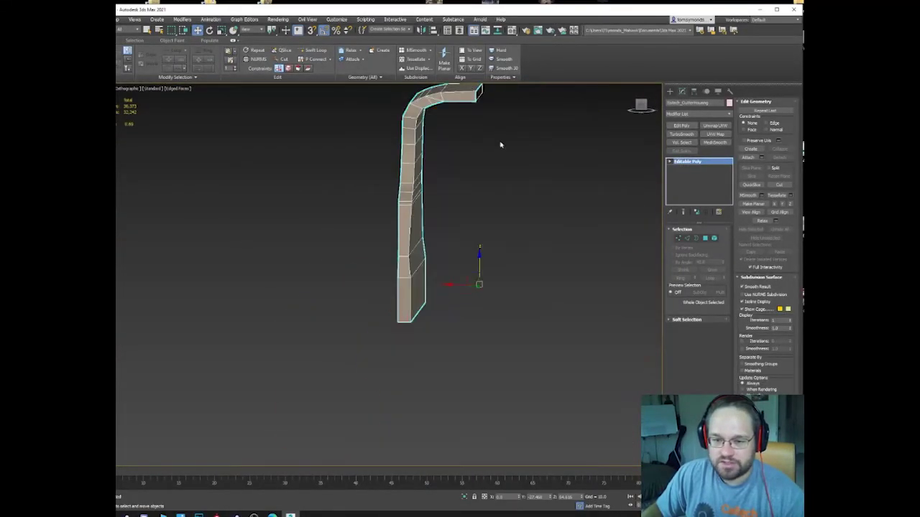
pyautogui.moveTo(501, 144); pyautogui.dragTo(454, 248, button='middle')
pyautogui.scroll(3, 434, 225)
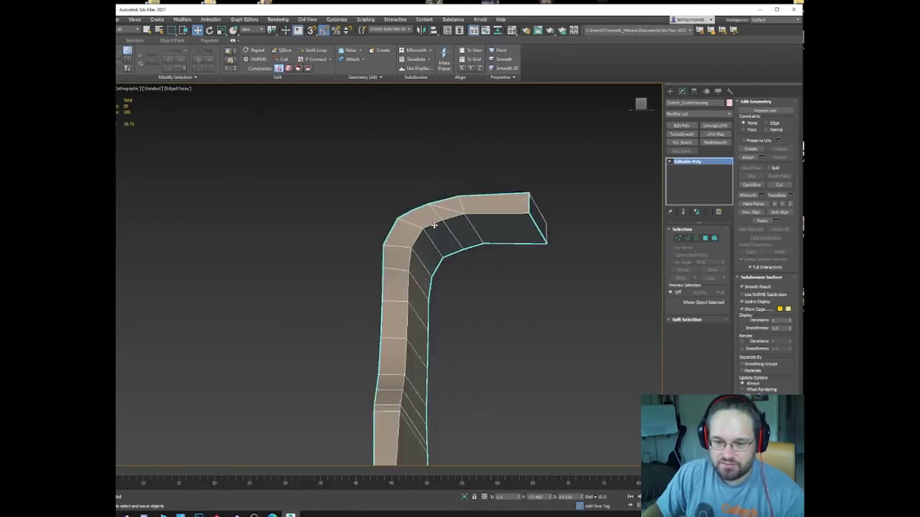
# Cut new edges into the housing's front rim through the curved upper corner and finish the cut.
pyautogui.press('1')
pyautogui.click(429, 205)
pyautogui.moveTo(429, 207)
pyautogui.keyDown('alt'); pyautogui.mouseDown(button='middle')
pyautogui.moveTo(438, 225)
pyautogui.moveTo(425, 216)
pyautogui.mouseUp(button='middle'); pyautogui.keyUp('alt')
pyautogui.rightClick(433, 226)
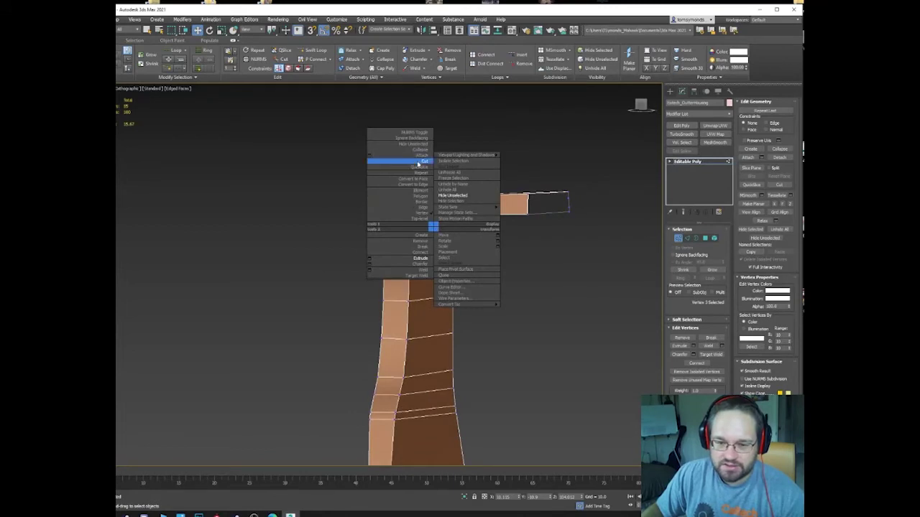
pyautogui.click(419, 163)
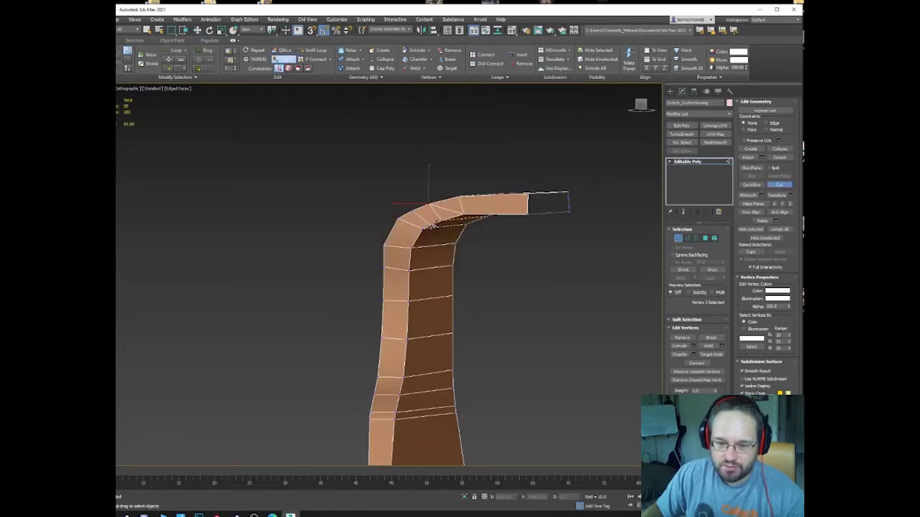
pyautogui.keyDown('alt'); pyautogui.moveTo(456, 241); pyautogui.dragTo(122, 246, button='middle'); pyautogui.keyUp('alt')
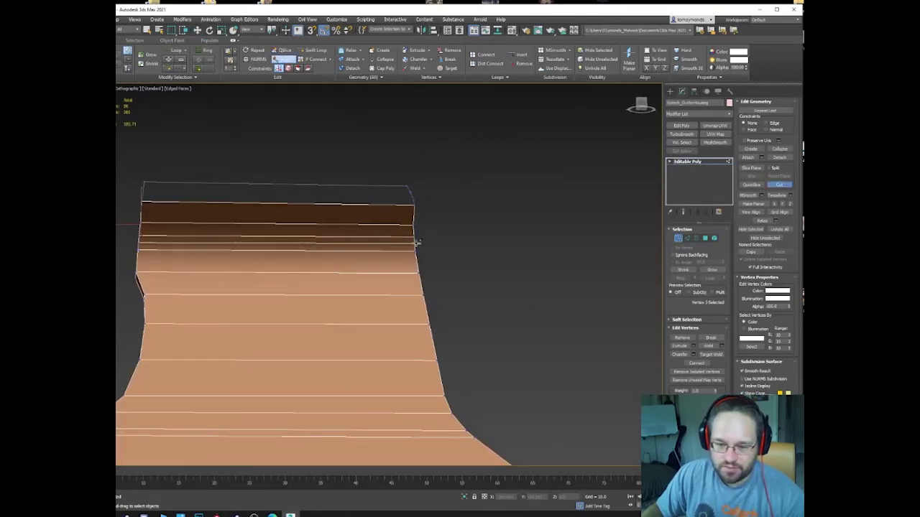
pyautogui.keyDown('alt'); pyautogui.moveTo(416, 245); pyautogui.dragTo(314, 255, button='middle'); pyautogui.keyUp('alt')
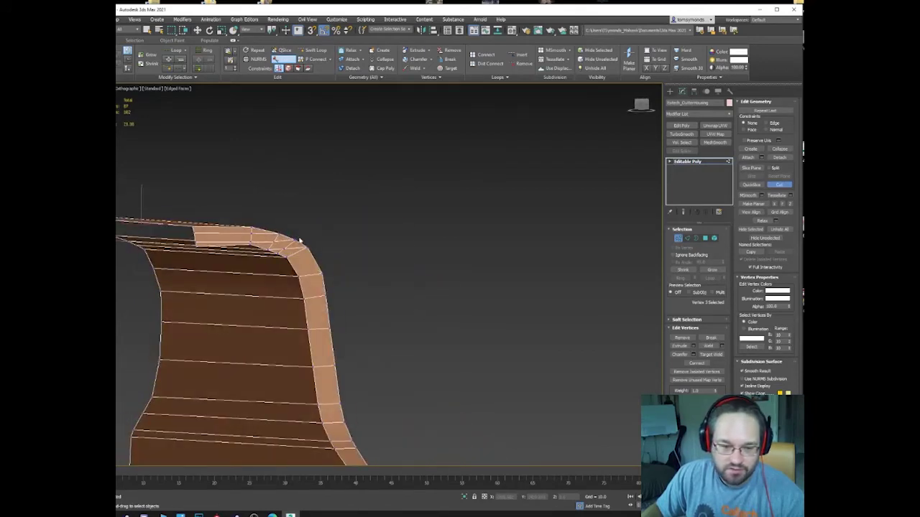
pyautogui.rightClick(296, 237)
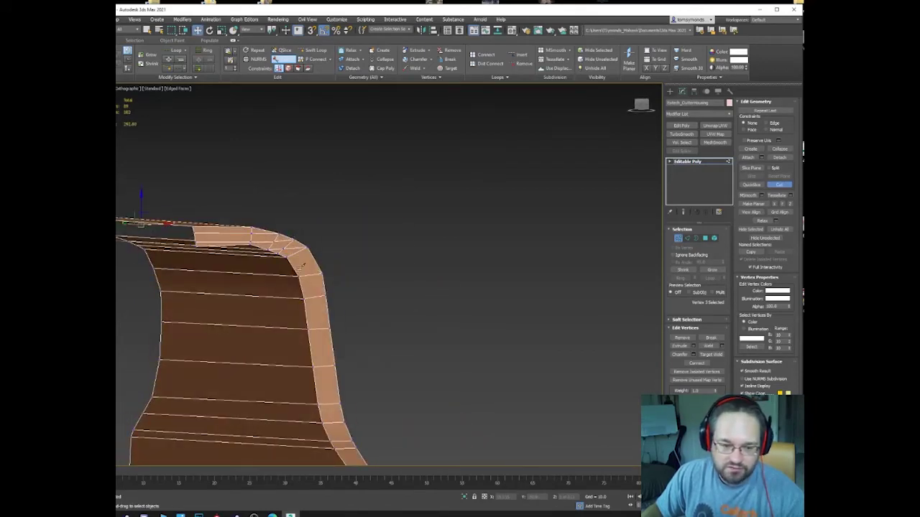
pyautogui.click(274, 243)
pyautogui.moveTo(273, 243); pyautogui.dragTo(356, 256, button='middle')
pyautogui.keyDown('alt'); pyautogui.moveTo(355, 256); pyautogui.dragTo(390, 255, button='middle'); pyautogui.keyUp('alt')
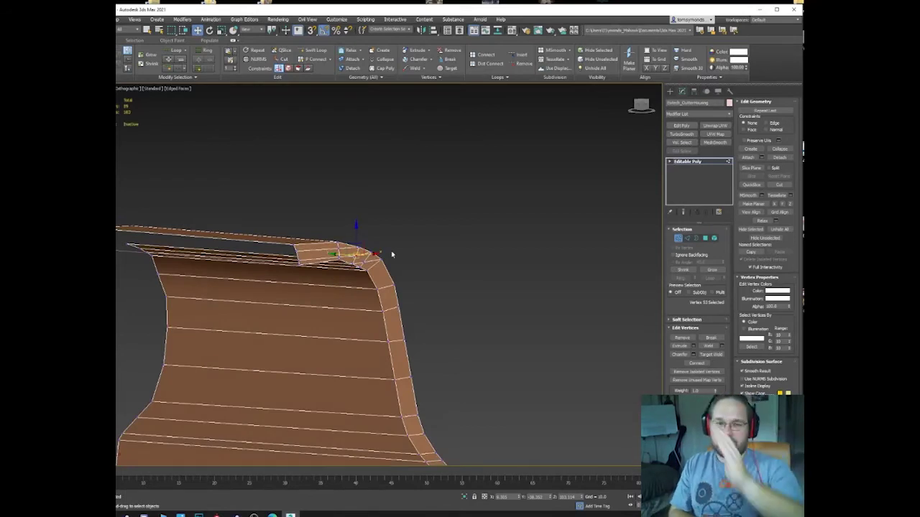
# Connect the loose vertex pairs inside the curved corner of the housing's front rim.
pyautogui.keyDown('alt'); pyautogui.moveTo(357, 248); pyautogui.dragTo(386, 244, button='middle'); pyautogui.keyUp('alt')
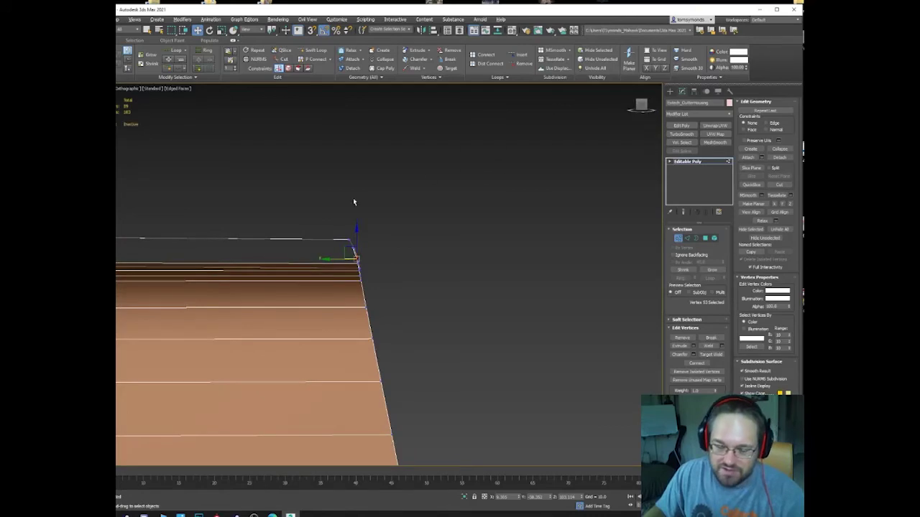
pyautogui.keyDown('alt'); pyautogui.moveTo(354, 202); pyautogui.dragTo(296, 198, button='middle'); pyautogui.keyUp('alt')
pyautogui.scroll(3, 348, 260)
pyautogui.click(372, 282)
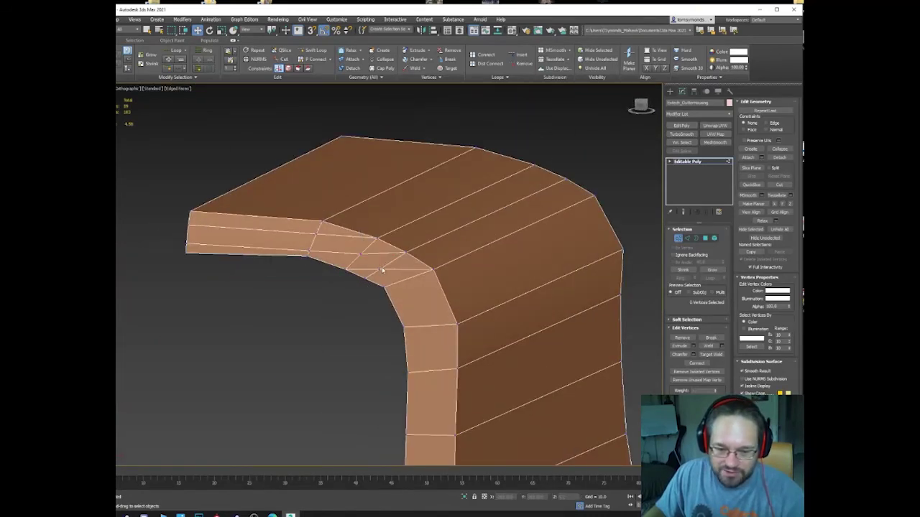
pyautogui.click(382, 270)
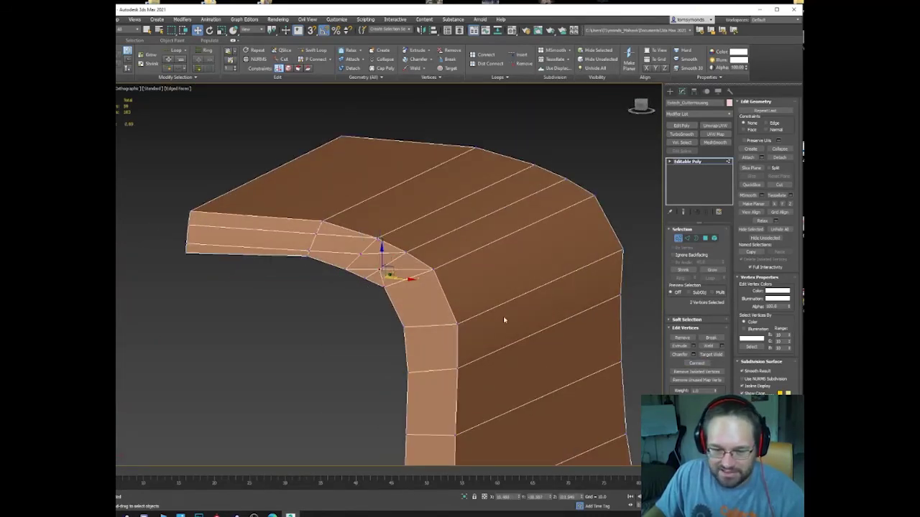
pyautogui.click(367, 257)
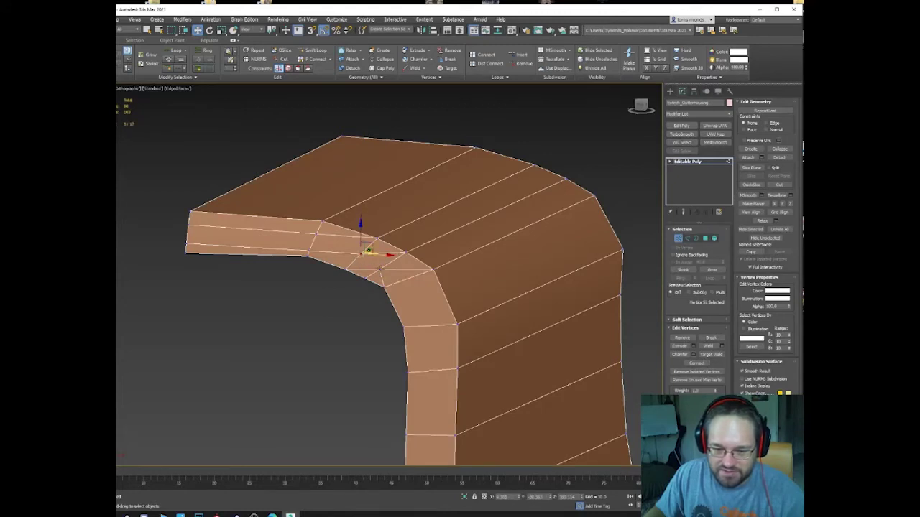
pyautogui.keyDown('ctrl'); pyautogui.click(388, 264); pyautogui.keyUp('ctrl')
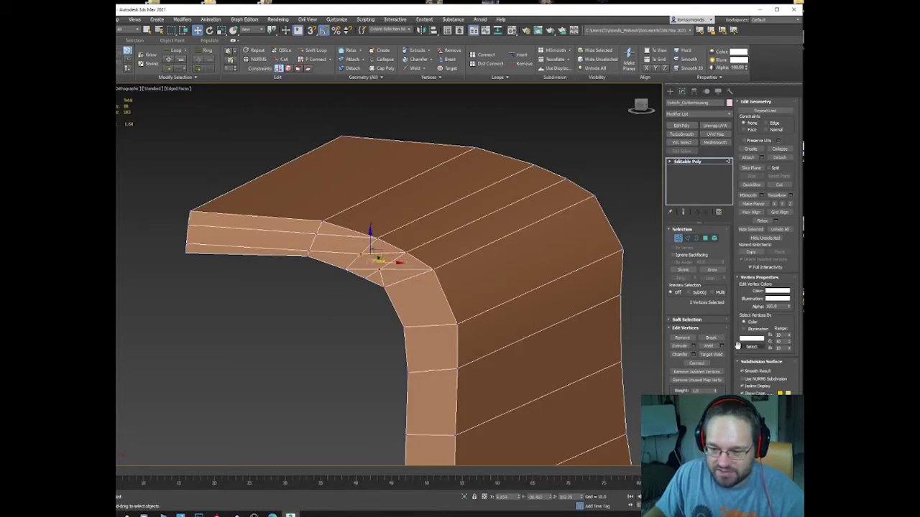
# Slide the inner vertices of the front rim's cut line into a more even band, using the Face and Edge constraints.
pyautogui.click(363, 253)
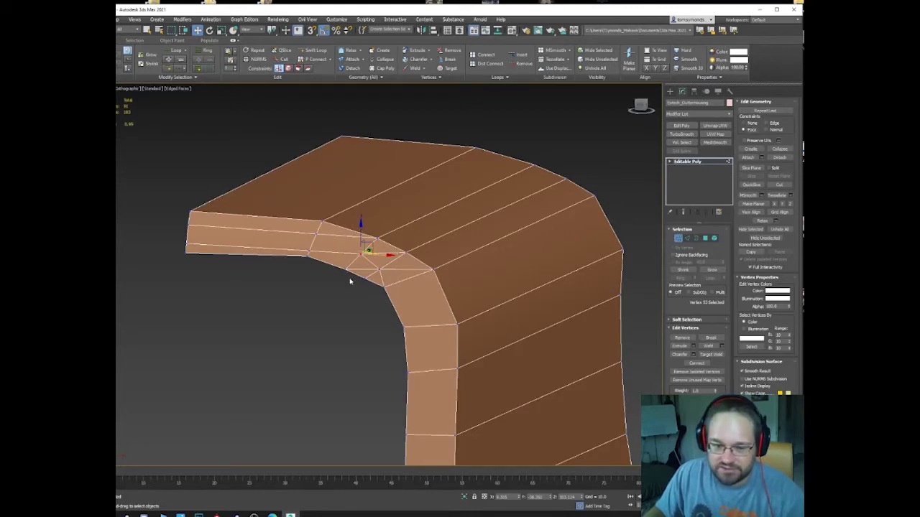
pyautogui.moveTo(361, 231); pyautogui.dragTo(358, 229)
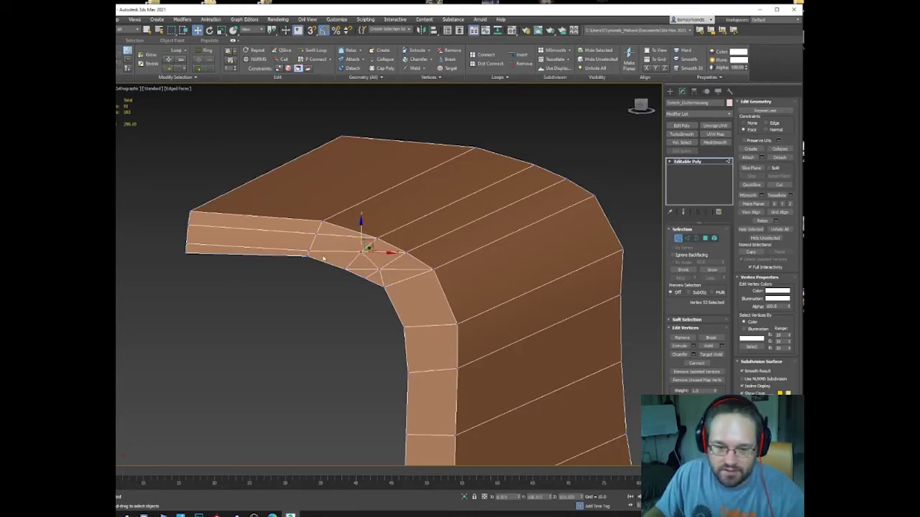
pyautogui.click(308, 249)
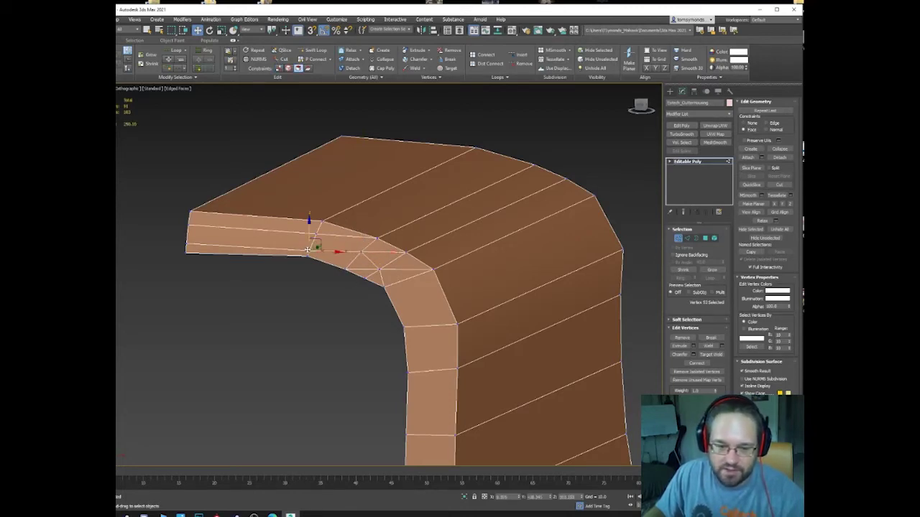
pyautogui.click(185, 242)
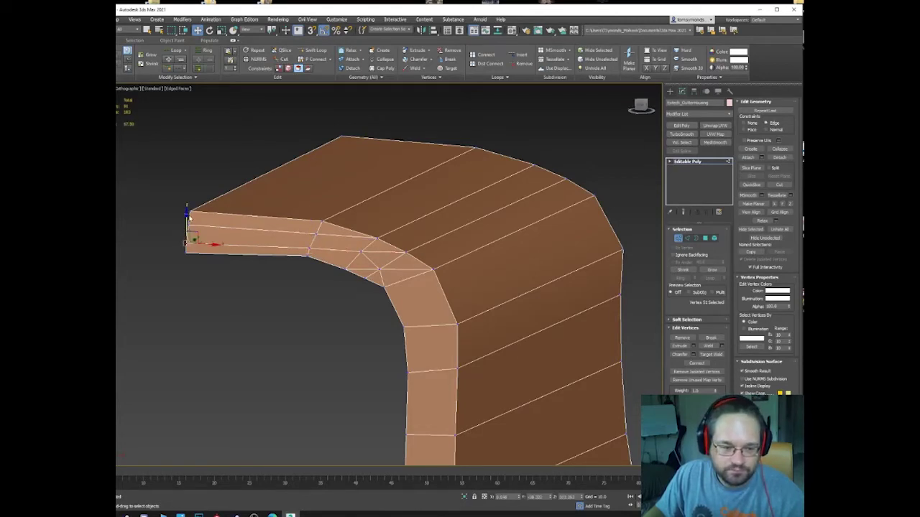
pyautogui.moveTo(189, 216); pyautogui.dragTo(182, 218)
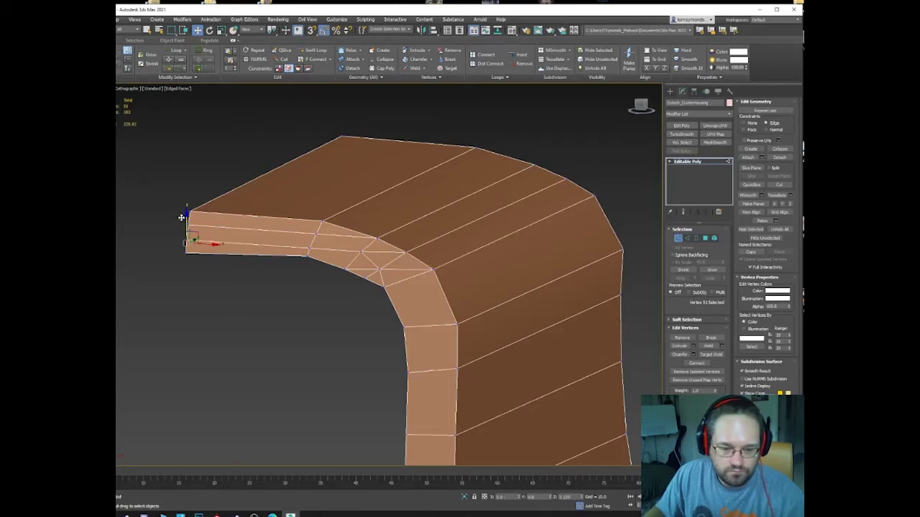
pyautogui.click(312, 244)
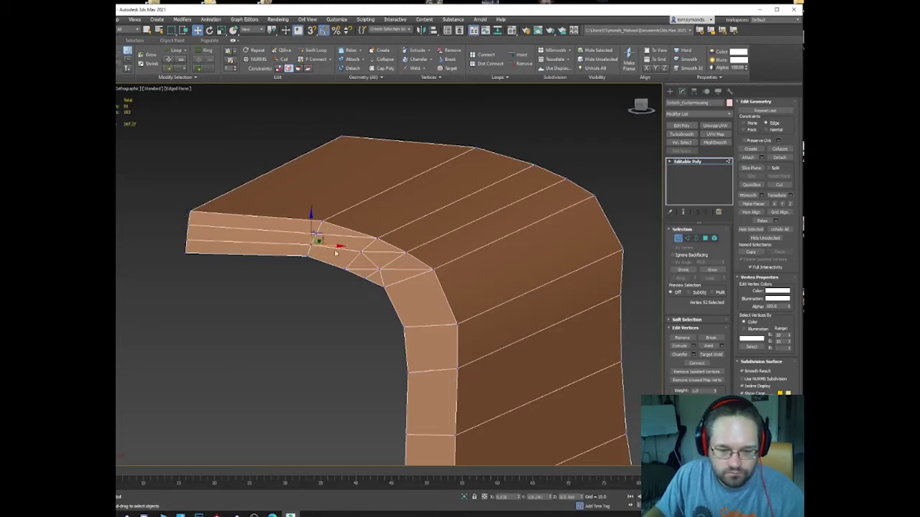
pyautogui.click(381, 268)
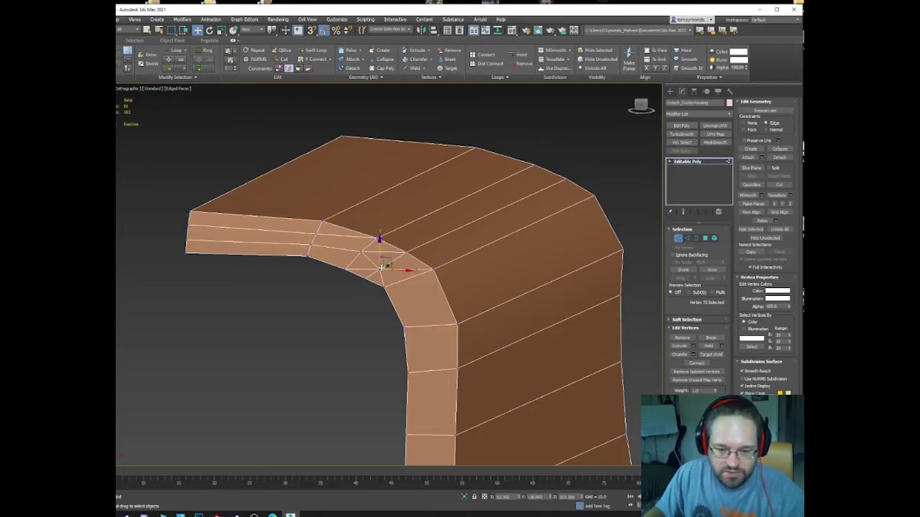
pyautogui.moveTo(361, 251); pyautogui.dragTo(359, 248)
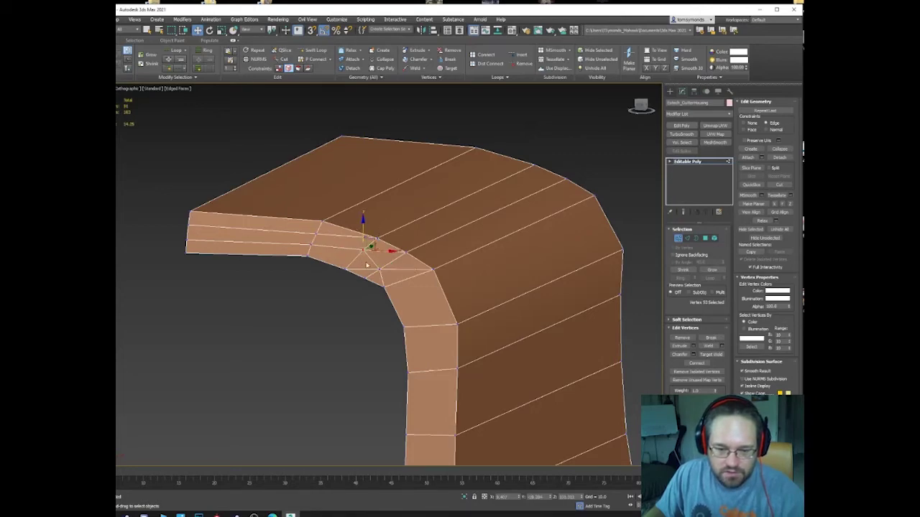
# In the Back view, move the outer and inner vertices around the housing's curved corner to round the bend and even its segments.
pyautogui.keyDown('alt'); pyautogui.moveTo(367, 264); pyautogui.dragTo(571, 284, button='middle'); pyautogui.keyUp('alt')
pyautogui.keyDown('alt'); pyautogui.moveTo(436, 287); pyautogui.dragTo(373, 250, button='middle'); pyautogui.keyUp('alt')
pyautogui.keyDown('alt'); pyautogui.moveTo(665, 194); pyautogui.dragTo(495, 232, button='middle'); pyautogui.keyUp('alt')
pyautogui.click(640, 106)
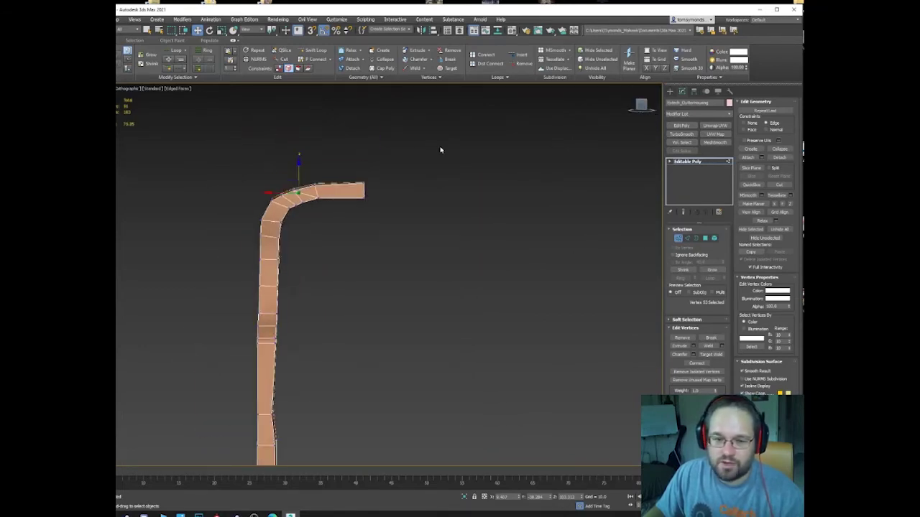
pyautogui.moveTo(286, 200); pyautogui.dragTo(310, 222, button='middle')
pyautogui.scroll(5, 308, 223)
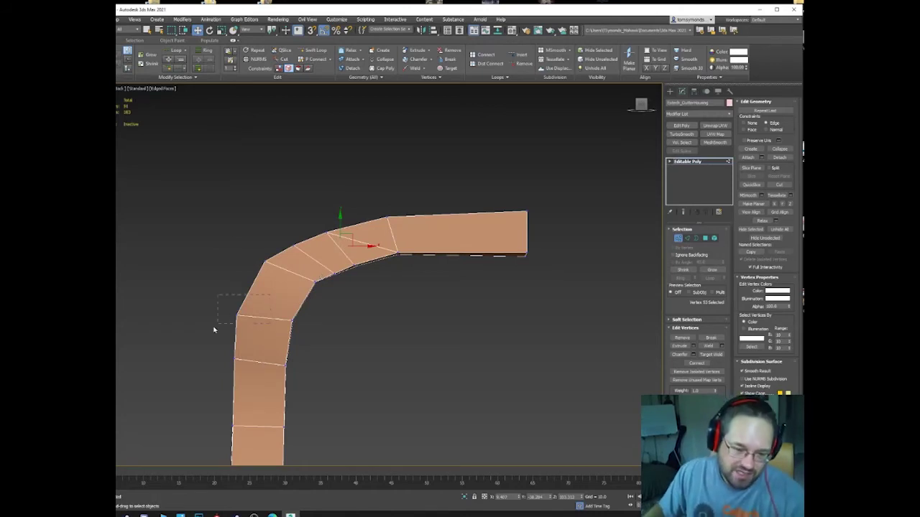
pyautogui.moveTo(215, 329); pyautogui.dragTo(277, 250)
pyautogui.click(323, 281)
pyautogui.moveTo(323, 284); pyautogui.dragTo(309, 271)
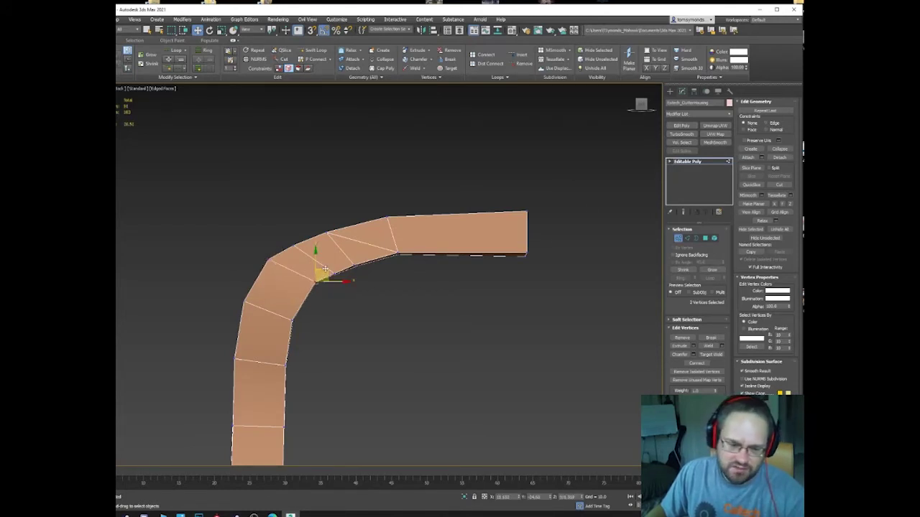
pyautogui.moveTo(325, 269)
pyautogui.mouseDown()
pyautogui.moveTo(320, 275)
pyautogui.moveTo(340, 264)
pyautogui.moveTo(328, 267)
pyautogui.mouseUp()
pyautogui.moveTo(302, 238); pyautogui.dragTo(290, 250)
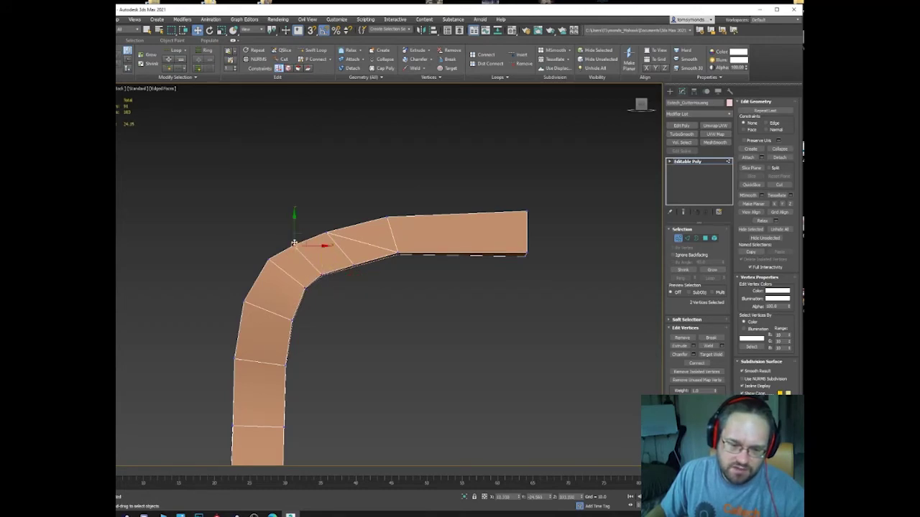
# Reposition the vertices at the upper part of the bend and raise the lower vertices at the top arm's free end.
pyautogui.moveTo(343, 210); pyautogui.dragTo(330, 230)
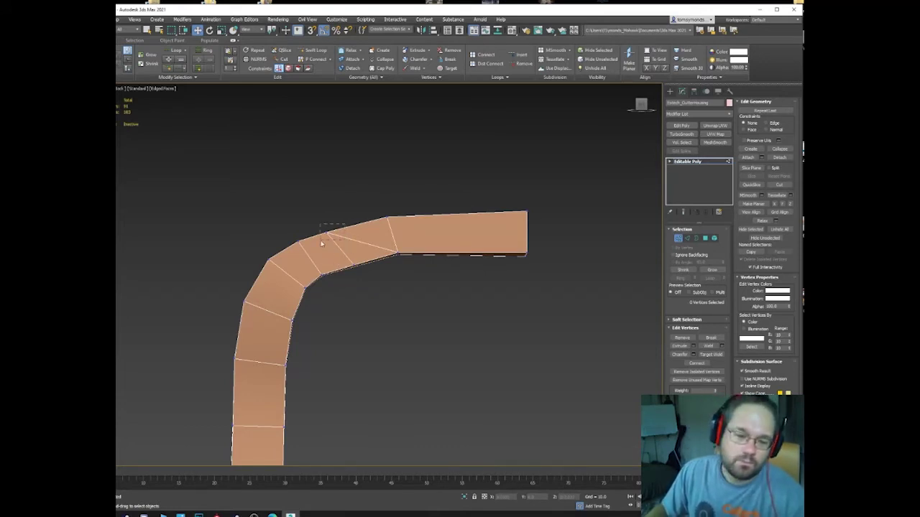
pyautogui.moveTo(322, 244); pyautogui.dragTo(324, 243)
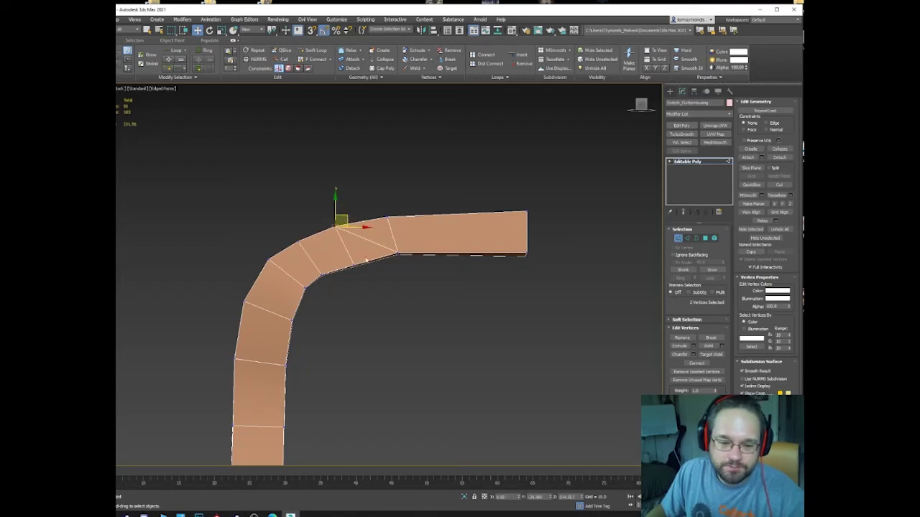
pyautogui.click(362, 258)
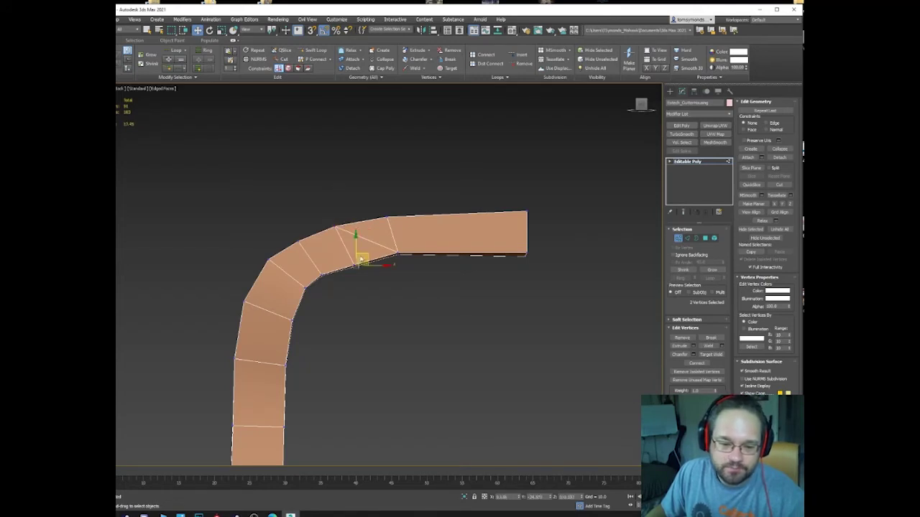
pyautogui.click(397, 256)
pyautogui.moveTo(501, 265); pyautogui.dragTo(526, 229)
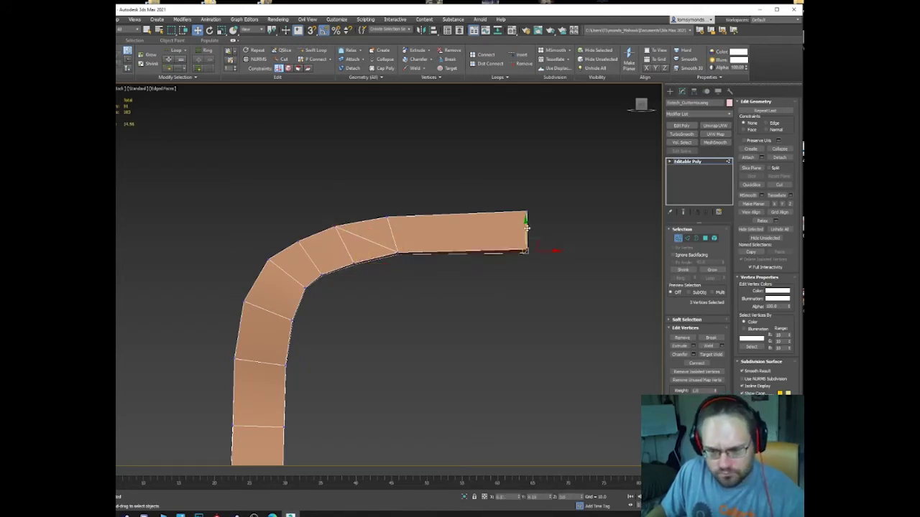
pyautogui.click(406, 254)
# Remove the stray diagonal edge in the bend's upper segment and adjust the top vertices along the upper arm.
pyautogui.press('2')
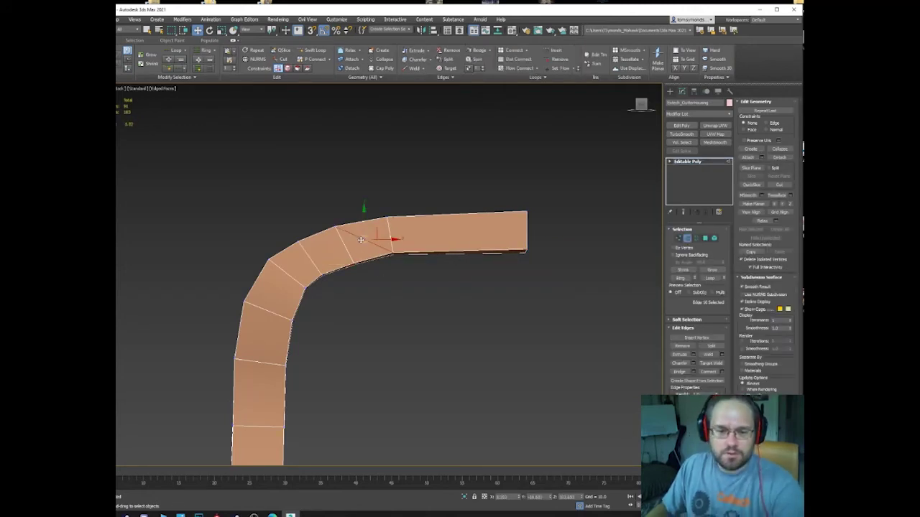
pyautogui.press('1')
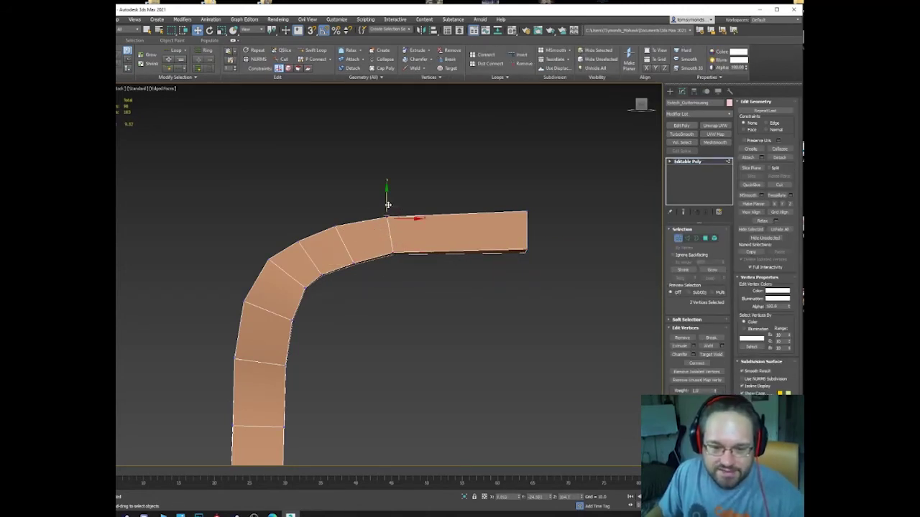
pyautogui.click(417, 204)
pyautogui.moveTo(540, 200); pyautogui.dragTo(515, 222)
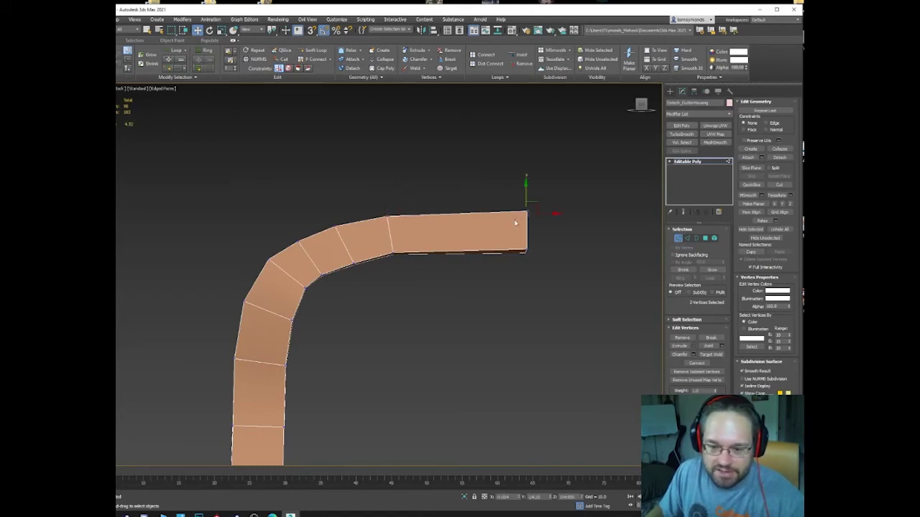
# Nudge the individual inner vertices along the upper part of the bend so the front and back outlines line up.
pyautogui.moveTo(343, 279); pyautogui.dragTo(341, 278)
pyautogui.click(355, 267)
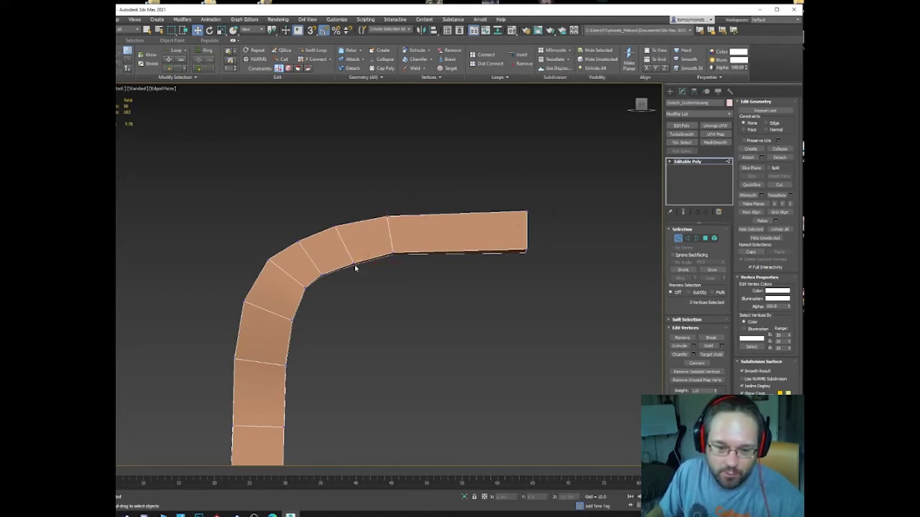
pyautogui.click(353, 263)
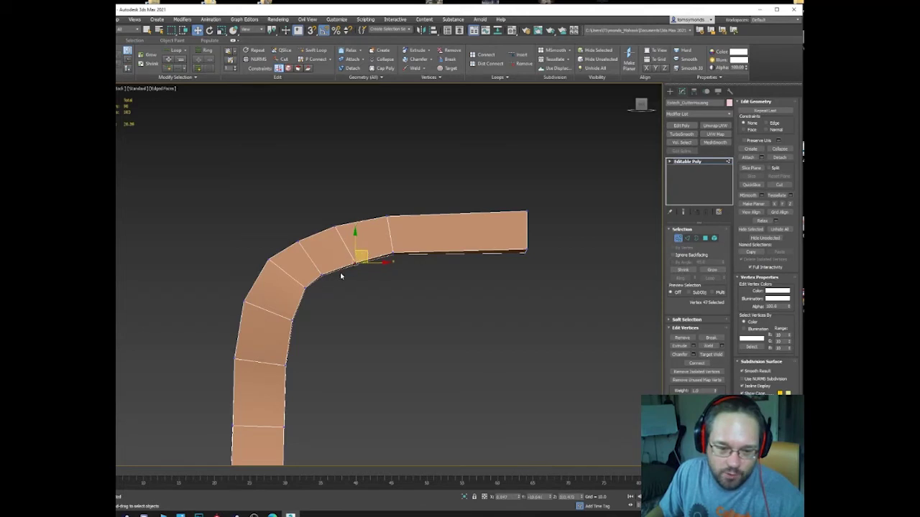
pyautogui.click(326, 284)
pyautogui.click(325, 273)
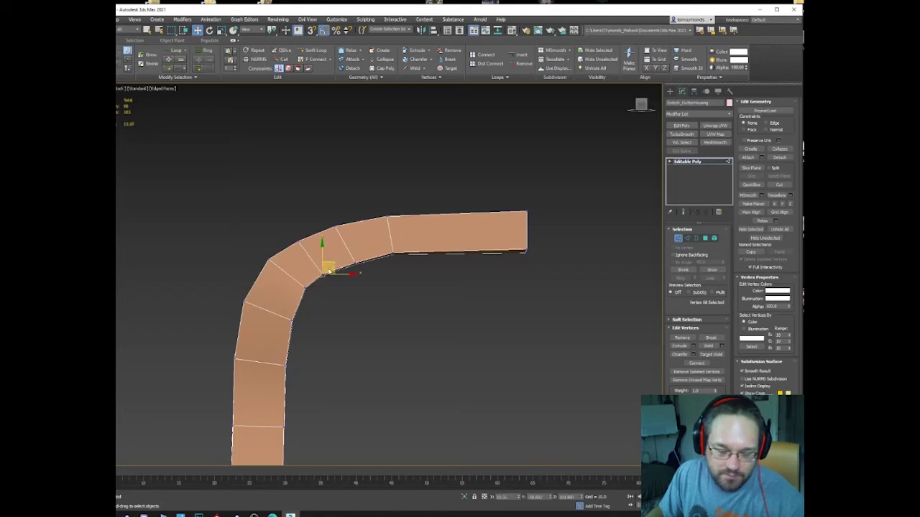
pyautogui.click(315, 286)
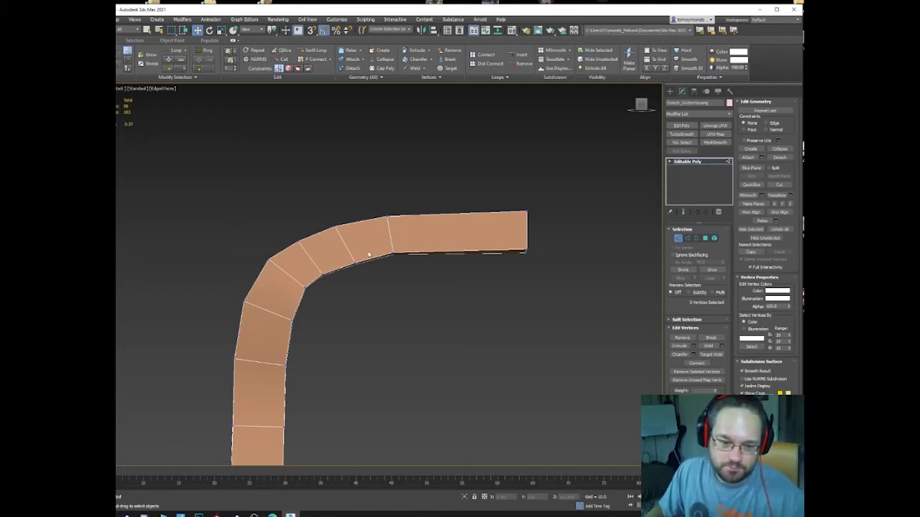
# Reposition the inner vertex pairs around the tightest part of the bend to smooth its inside curve.
pyautogui.moveTo(369, 254)
pyautogui.mouseDown()
pyautogui.moveTo(338, 276)
pyautogui.moveTo(361, 251)
pyautogui.mouseUp()
pyautogui.click(325, 286)
pyautogui.moveTo(310, 287); pyautogui.dragTo(300, 294)
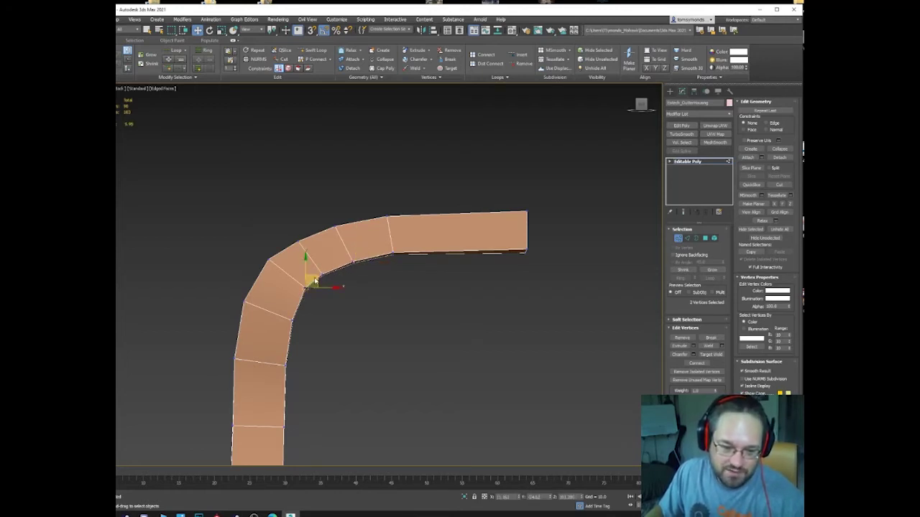
pyautogui.click(314, 290)
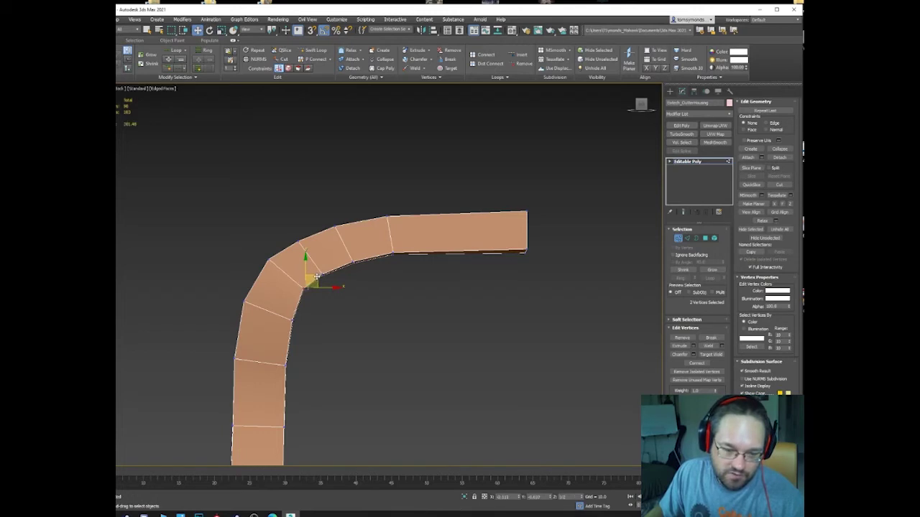
pyautogui.moveTo(316, 276); pyautogui.dragTo(317, 277)
pyautogui.click(288, 320)
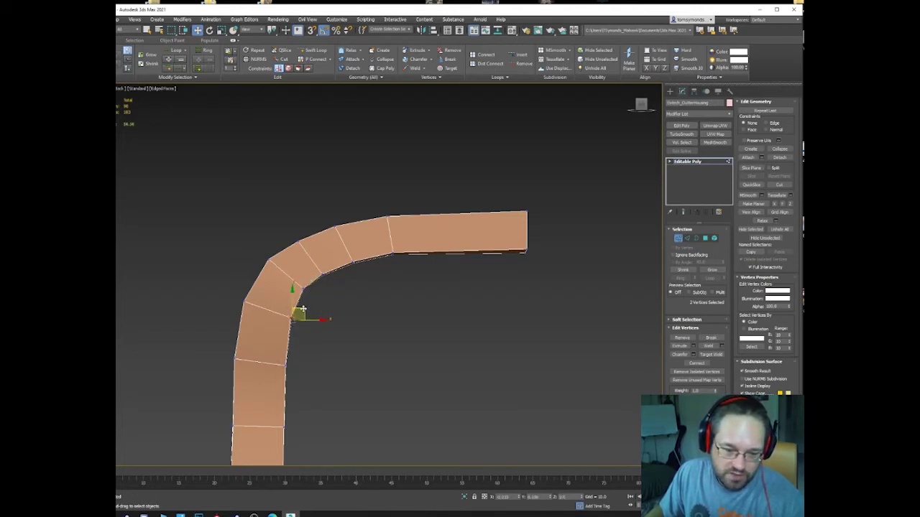
# Shift the inner vertex pairs of the vertical side just below the bend to continue the curve into the straight section.
pyautogui.scroll(-5, 302, 311)
pyautogui.moveTo(304, 320); pyautogui.dragTo(353, 201, button='middle')
pyautogui.scroll(4, 353, 204)
pyautogui.moveTo(333, 225); pyautogui.dragTo(351, 204)
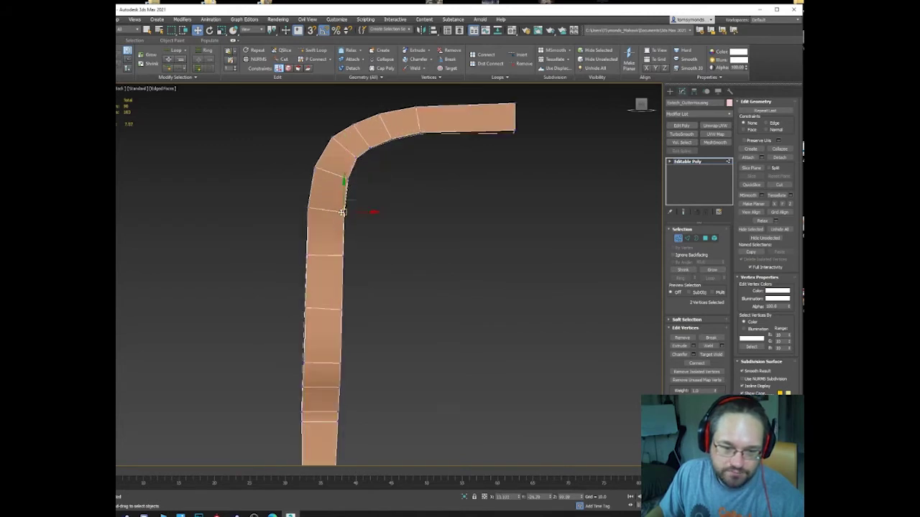
pyautogui.scroll(3, 345, 212)
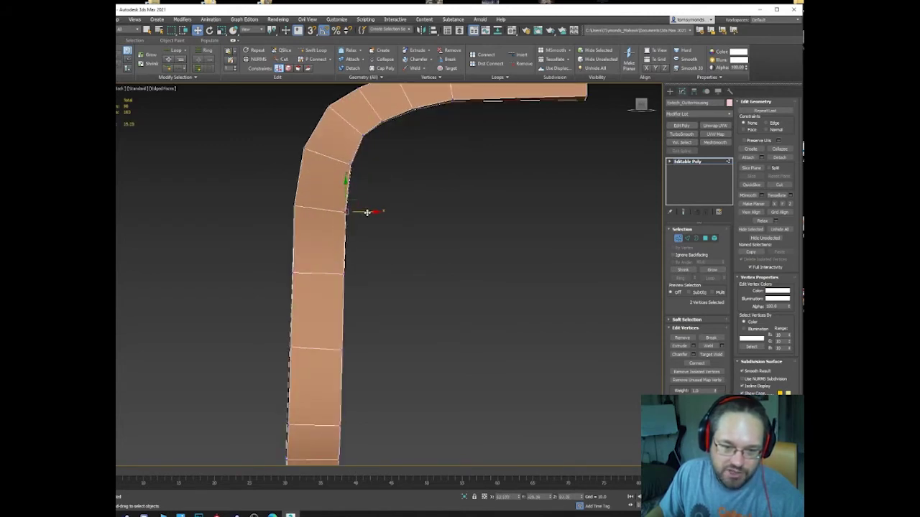
pyautogui.moveTo(334, 285); pyautogui.dragTo(335, 283)
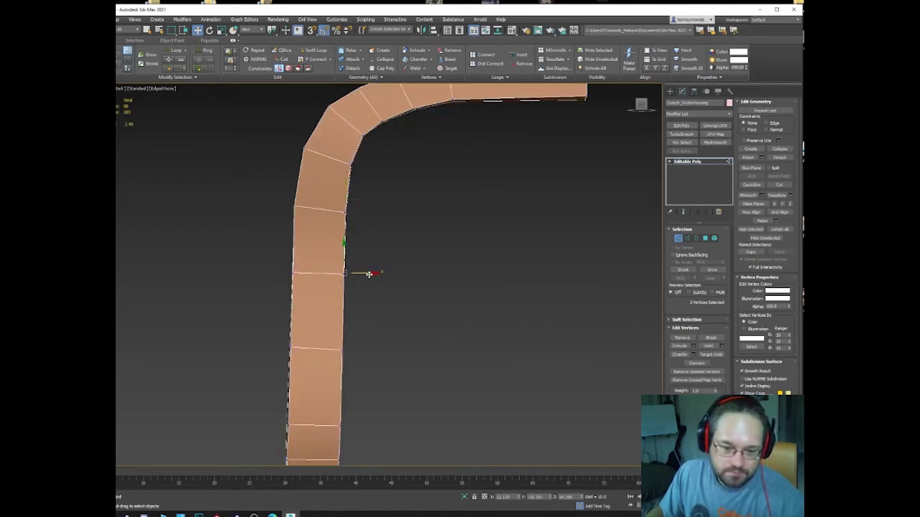
# Align the overlapping front and back vertices on the outer edge at the middle of the housing's vertical side.
pyautogui.click(296, 346)
pyautogui.scroll(4, 293, 342)
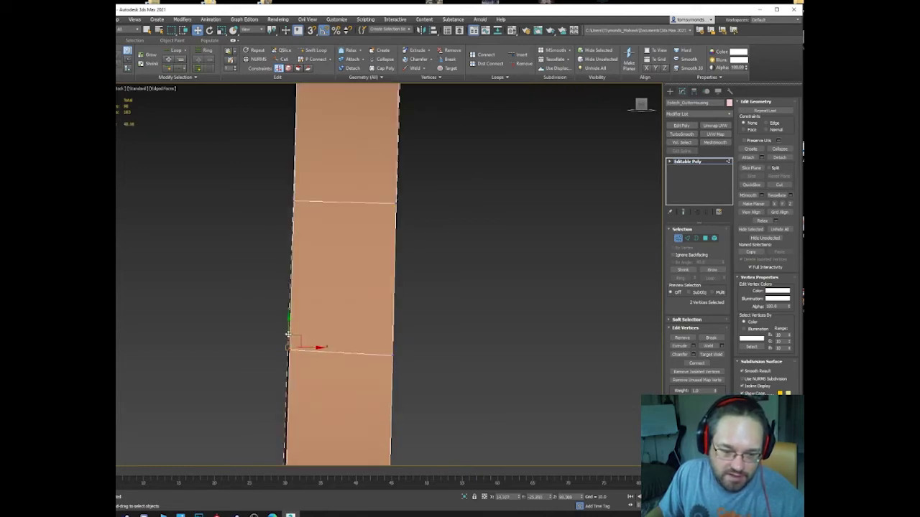
pyautogui.click(287, 347)
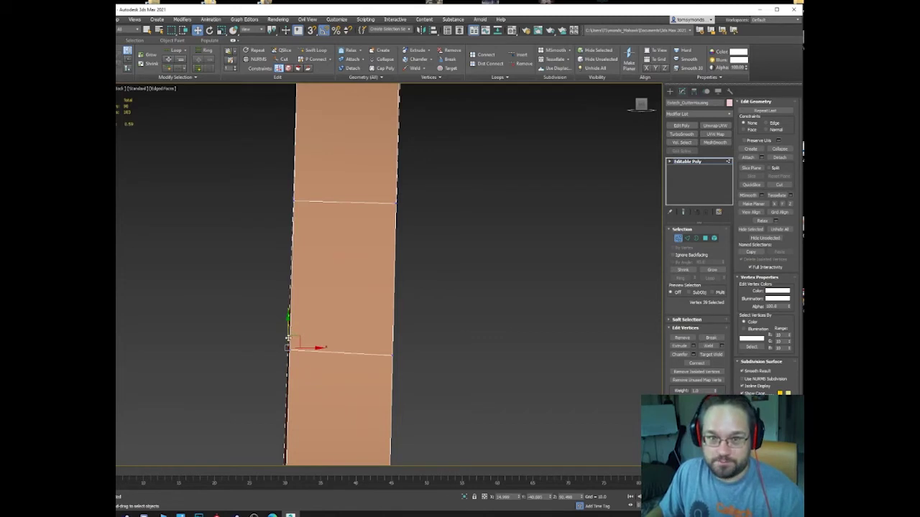
pyautogui.scroll(4, 287, 332)
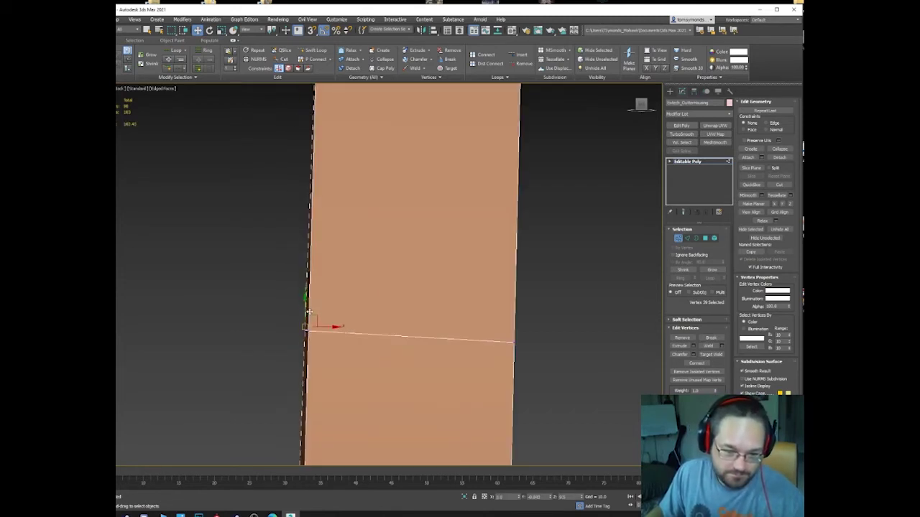
pyautogui.scroll(-2, 309, 312)
pyautogui.scroll(1, 327, 348)
pyautogui.click(306, 332)
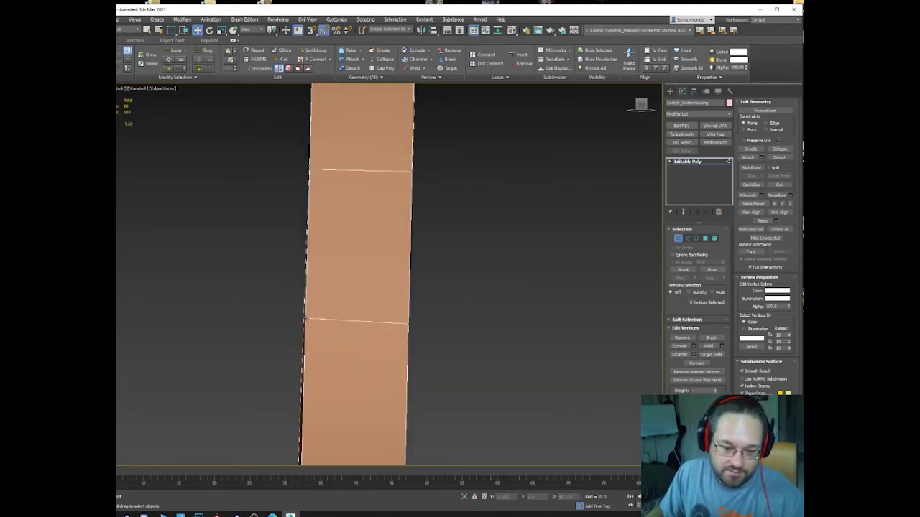
pyautogui.click(309, 321)
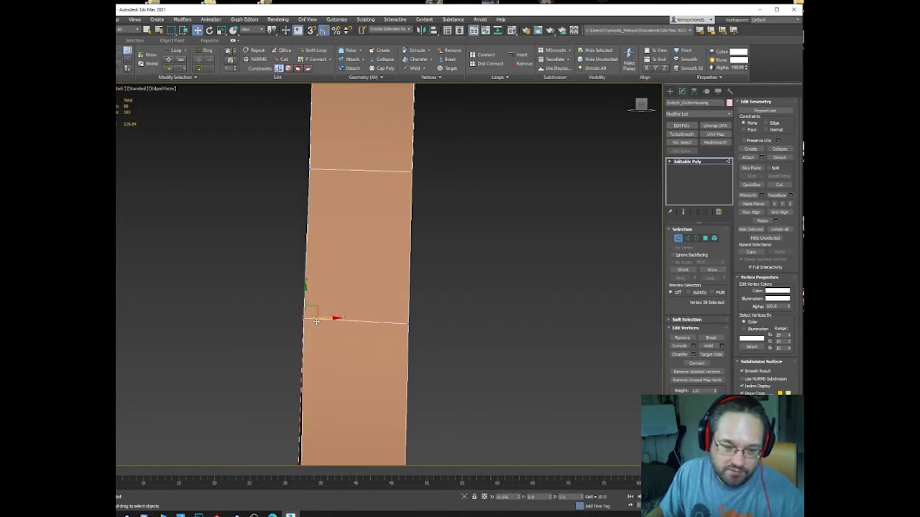
# Move the next outer-edge vertices further down the vertical side to straighten the outline above the lower segments.
pyautogui.scroll(-2, 289, 360)
pyautogui.moveTo(289, 361); pyautogui.dragTo(353, 218, button='middle')
pyautogui.scroll(2, 354, 217)
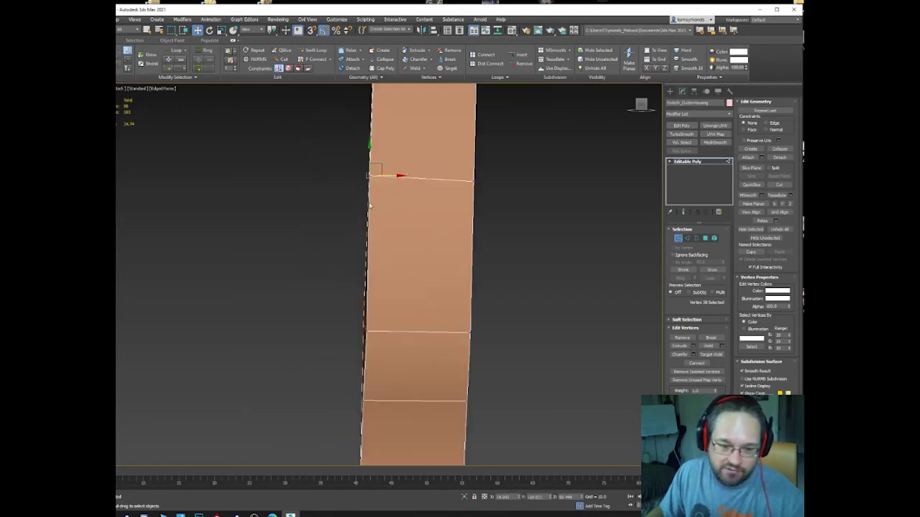
pyautogui.moveTo(360, 317); pyautogui.dragTo(349, 383, button='middle')
pyautogui.scroll(1, 350, 383)
pyautogui.click(357, 409)
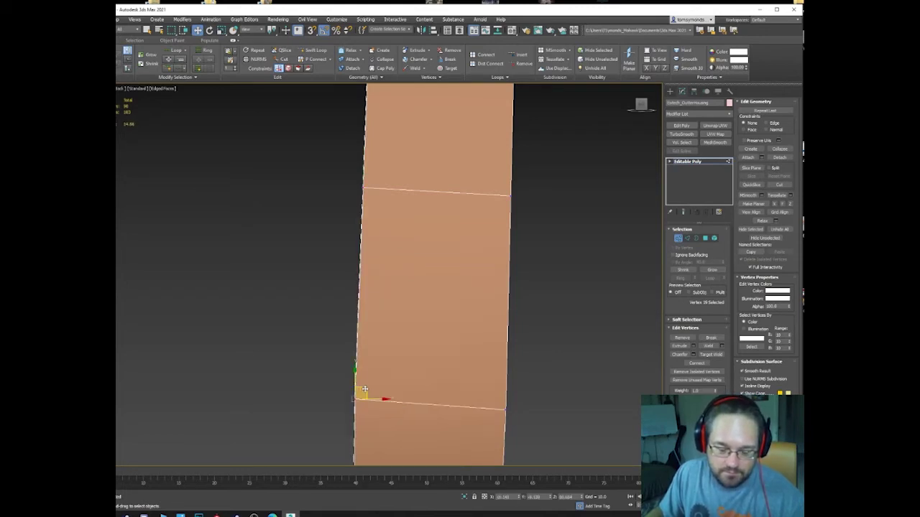
pyautogui.scroll(-2, 351, 410)
pyautogui.moveTo(347, 416); pyautogui.dragTo(379, 282, button='middle')
pyautogui.moveTo(402, 263); pyautogui.dragTo(392, 243)
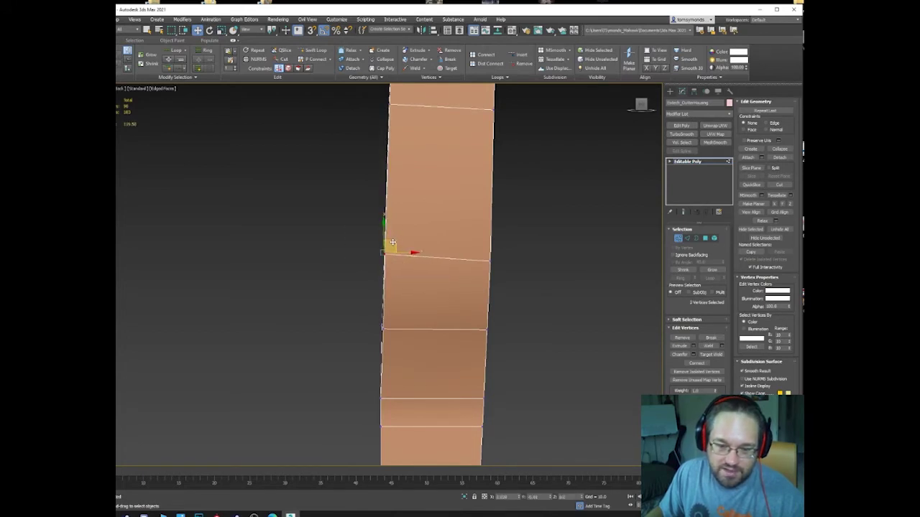
# Fine-tune the outer-edge vertices at the two ends of the first short lower segment on the vertical side.
pyautogui.click(379, 331)
pyautogui.scroll(2, 380, 329)
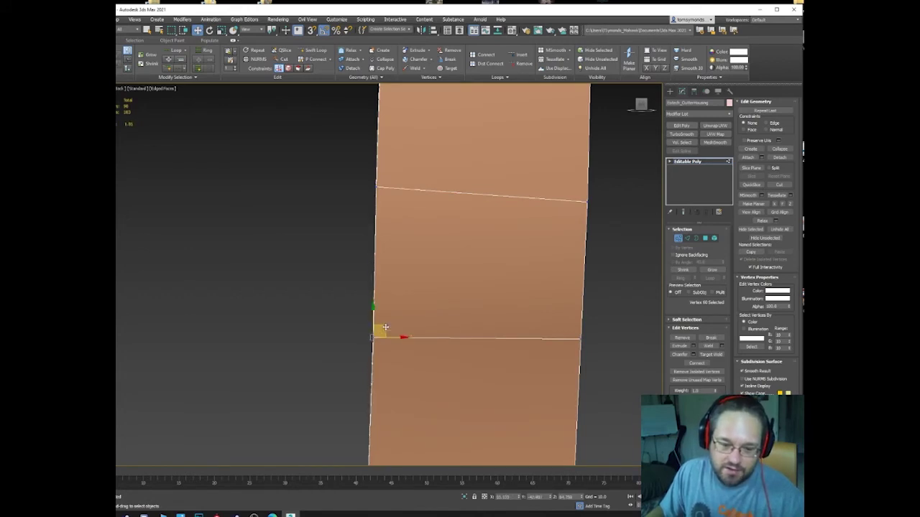
pyautogui.click(388, 353)
pyautogui.moveTo(365, 337); pyautogui.dragTo(385, 302)
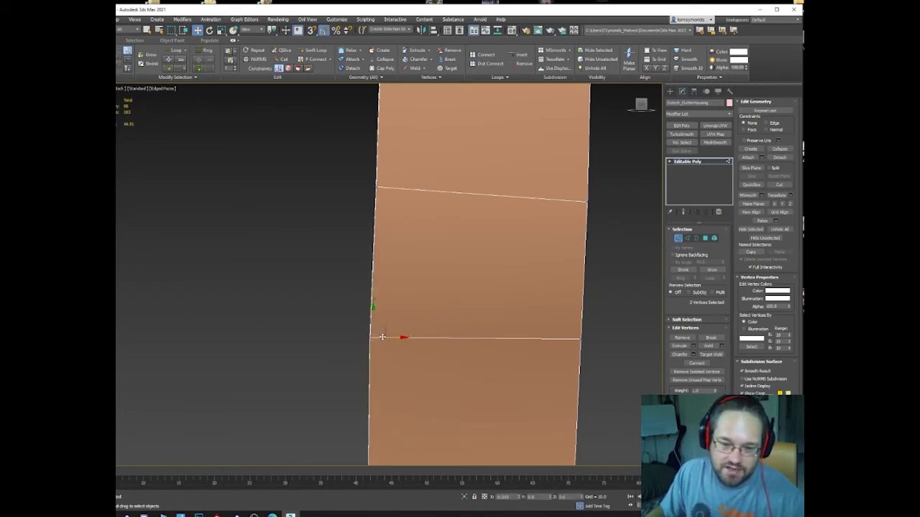
pyautogui.click(374, 188)
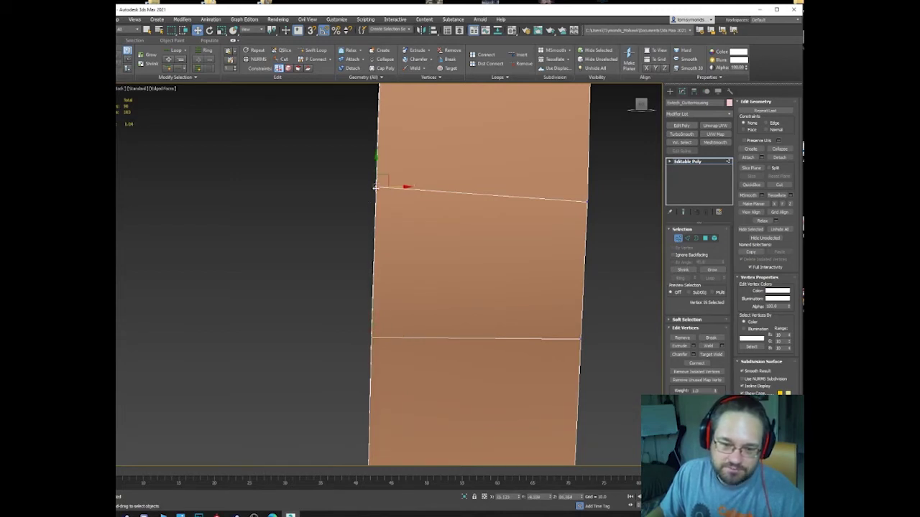
pyautogui.moveTo(383, 172); pyautogui.dragTo(384, 171)
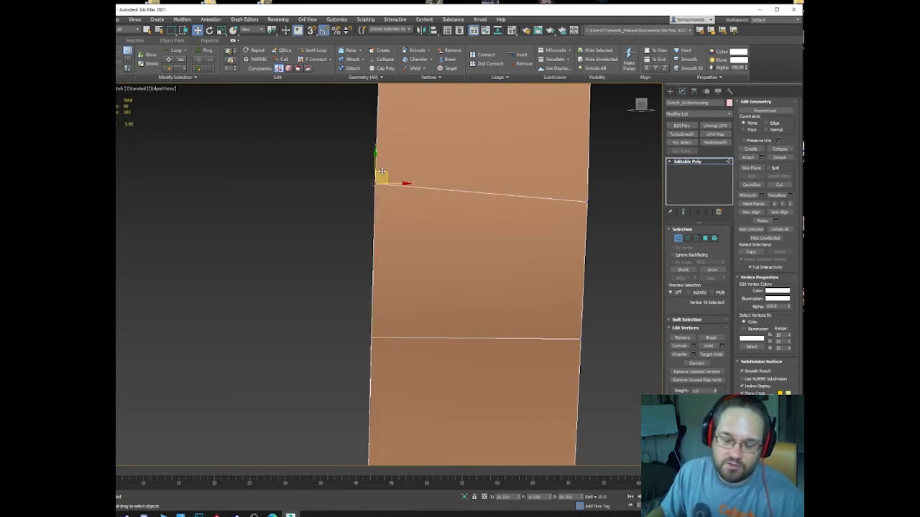
# Reposition the inner-edge vertex pairs beside the short lower segments of the vertical side.
pyautogui.scroll(-6, 380, 192)
pyautogui.moveTo(440, 202); pyautogui.dragTo(424, 186)
pyautogui.scroll(3, 440, 140)
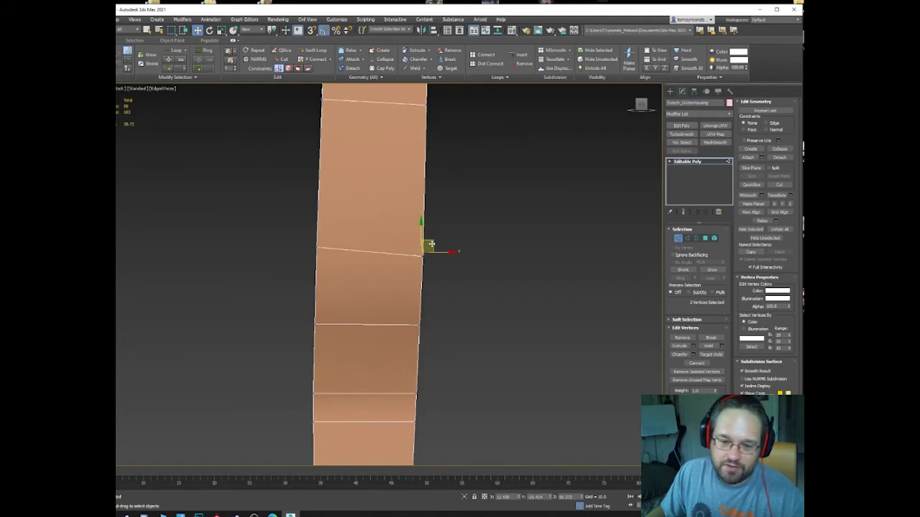
pyautogui.moveTo(431, 245); pyautogui.dragTo(429, 239)
pyautogui.moveTo(410, 320); pyautogui.dragTo(434, 324)
pyautogui.scroll(-3, 418, 351)
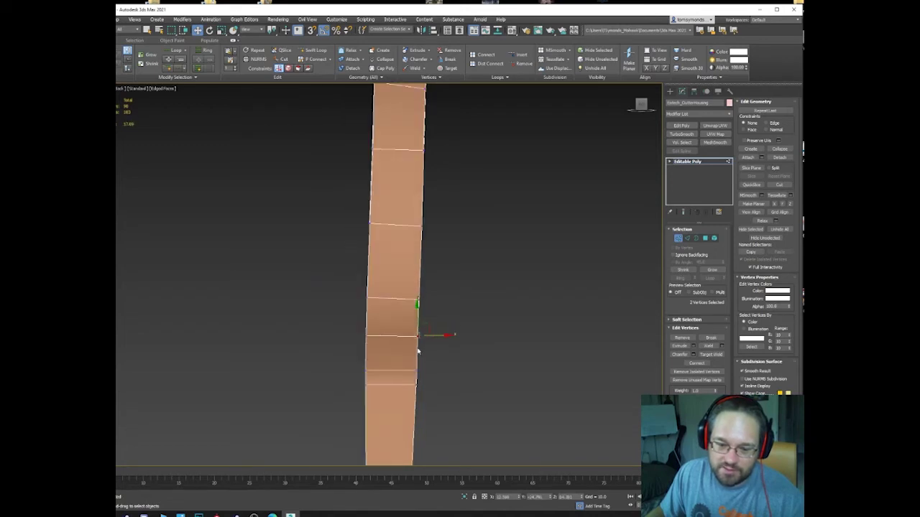
# Adjust the inner-edge vertices of the upper vertical side where it meets the bend.
pyautogui.moveTo(406, 217); pyautogui.dragTo(385, 321, button='middle')
pyautogui.click(383, 269)
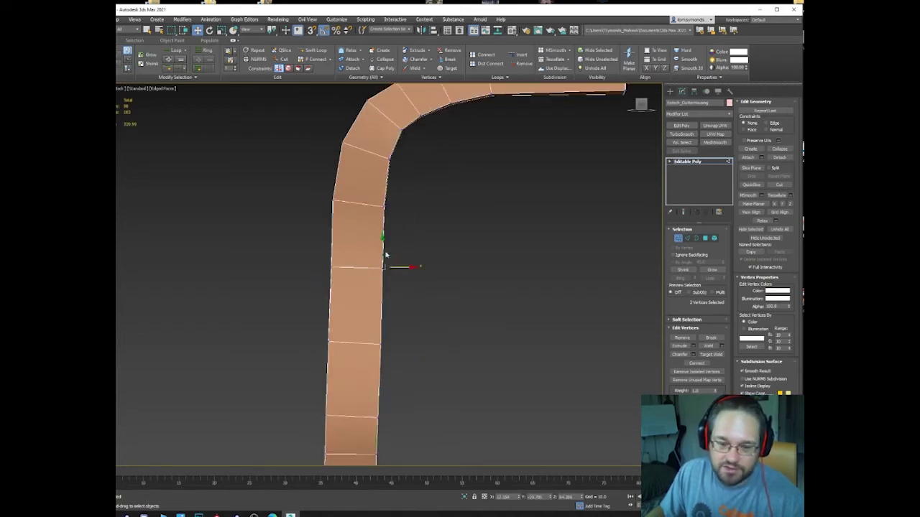
pyautogui.scroll(2, 392, 265)
pyautogui.moveTo(393, 262); pyautogui.dragTo(393, 265)
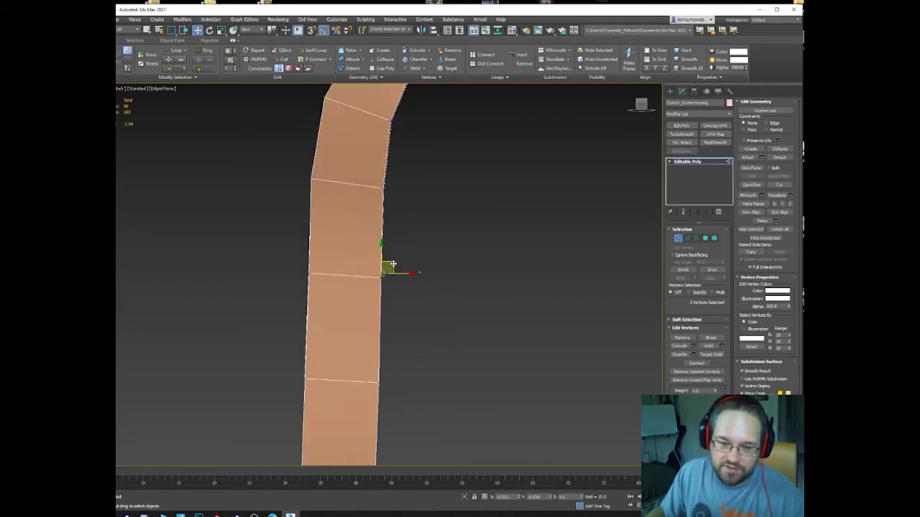
pyautogui.scroll(2, 381, 192)
pyautogui.click(382, 190)
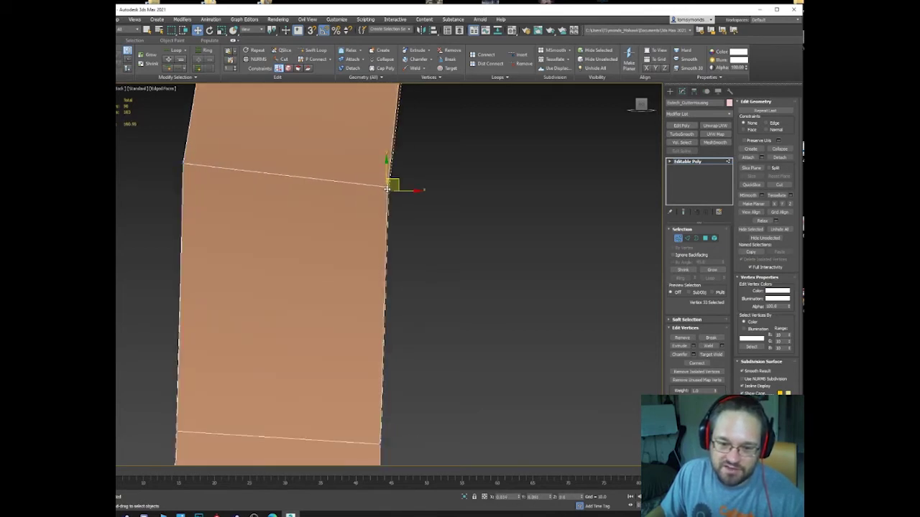
# Set the X position of the lower end vertex on the horizontal top bar's open end to 0.
pyautogui.scroll(-4, 387, 188)
pyautogui.moveTo(380, 203); pyautogui.dragTo(280, 273, button='middle')
pyautogui.scroll(-1, 284, 267)
pyautogui.scroll(3, 340, 189)
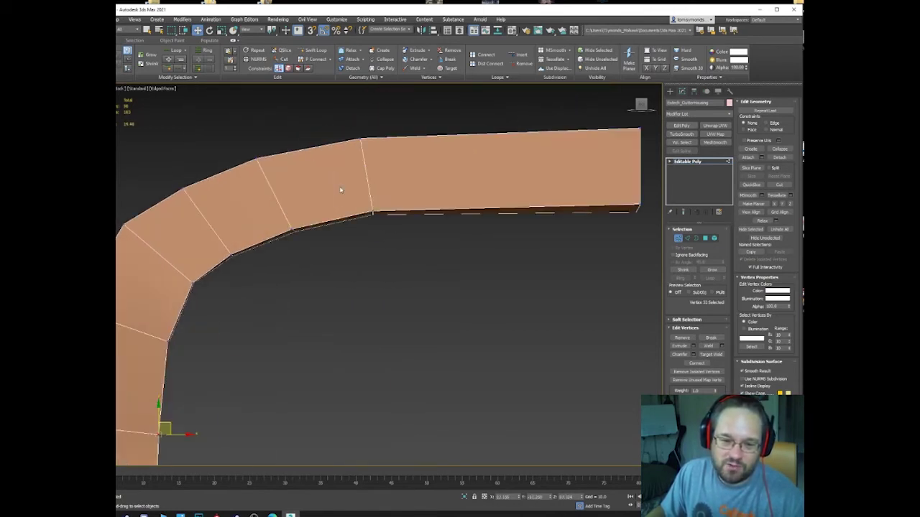
pyautogui.click(372, 215)
pyautogui.click(639, 209)
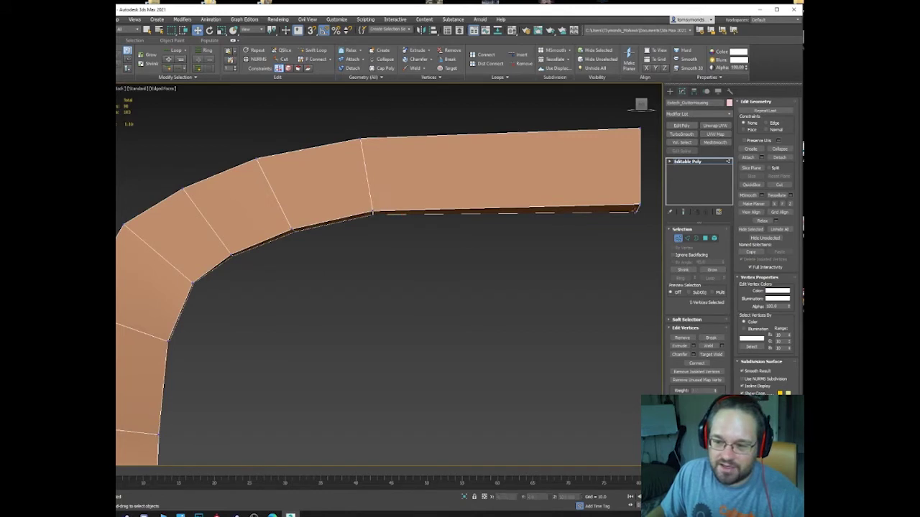
pyautogui.click(637, 210)
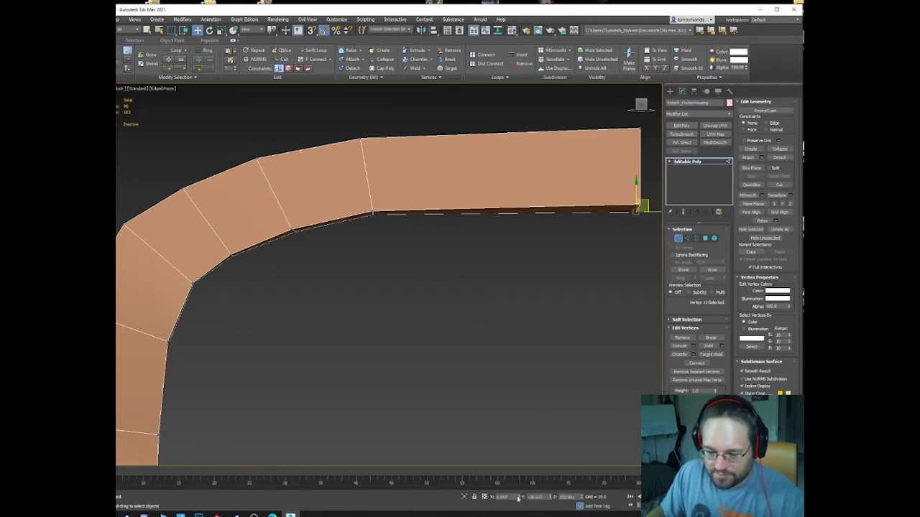
pyautogui.moveTo(577, 199); pyautogui.dragTo(455, 270, button='middle')
pyautogui.scroll(3, 475, 268)
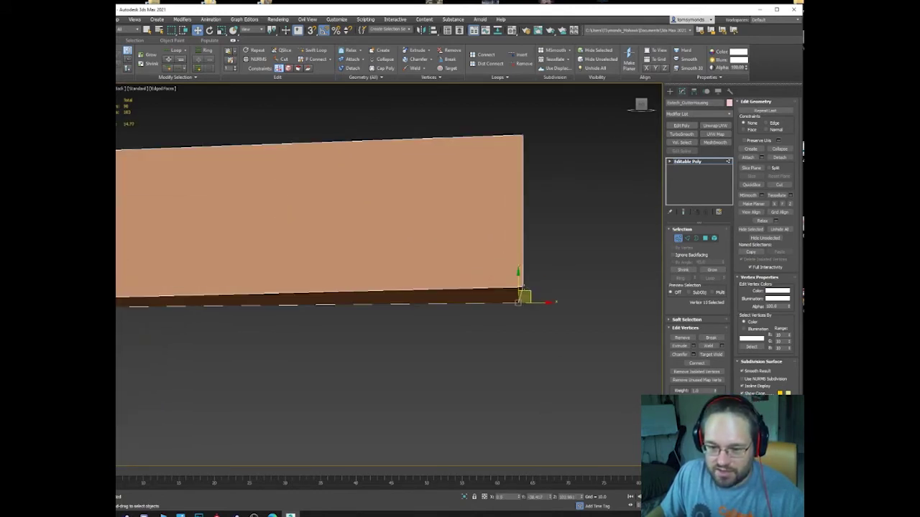
# Select all vertices at the top bar's open end and make them planar along X.
pyautogui.click(522, 288)
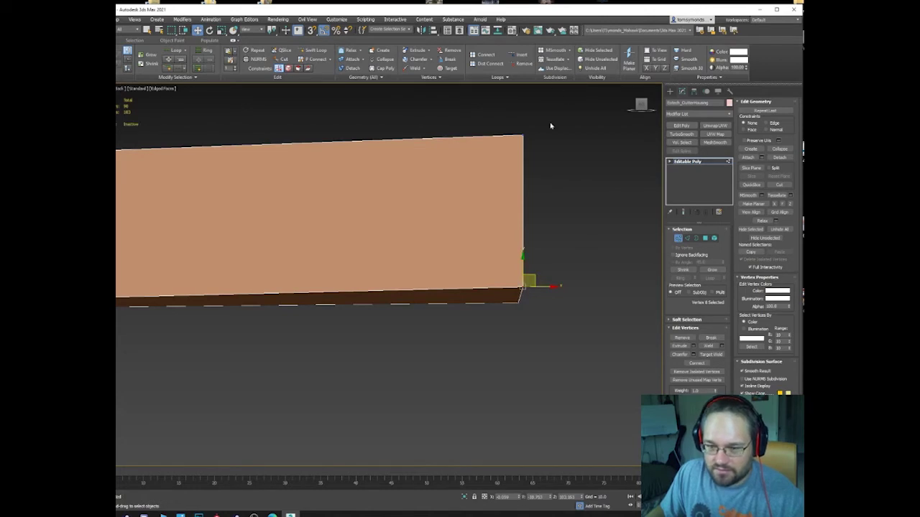
pyautogui.moveTo(551, 126); pyautogui.dragTo(492, 327)
pyautogui.click(774, 204)
pyautogui.scroll(-4, 400, 305)
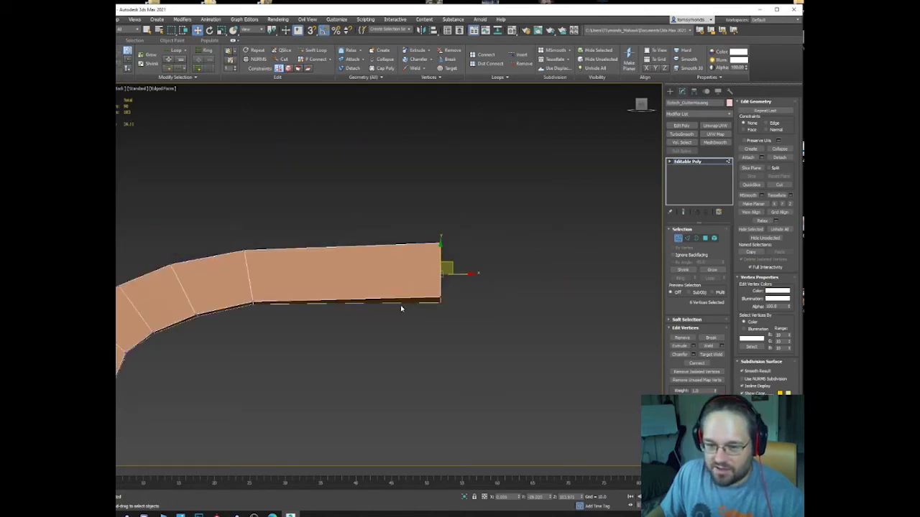
# Move the rear lower vertex at the top bar's open end up to line up with the front lower vertex.
pyautogui.click(440, 308)
pyautogui.rightClick(438, 306)
pyautogui.scroll(4, 431, 306)
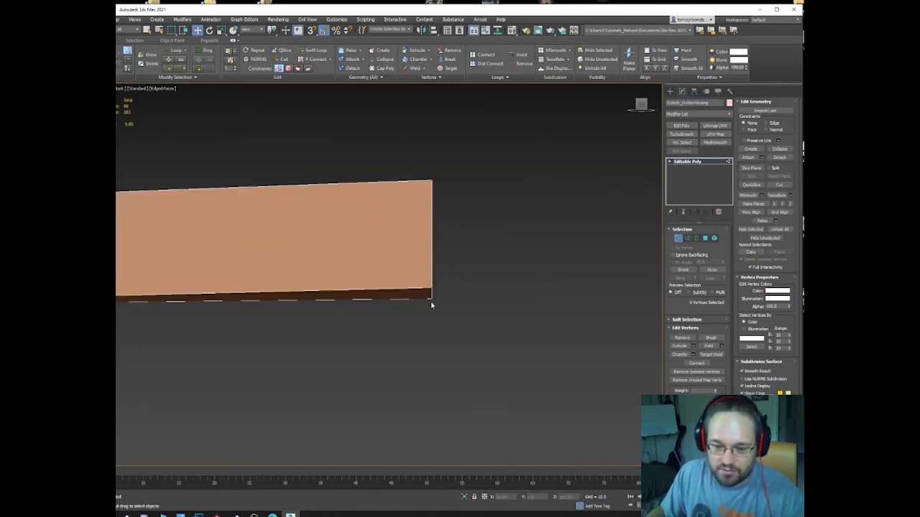
pyautogui.click(430, 300)
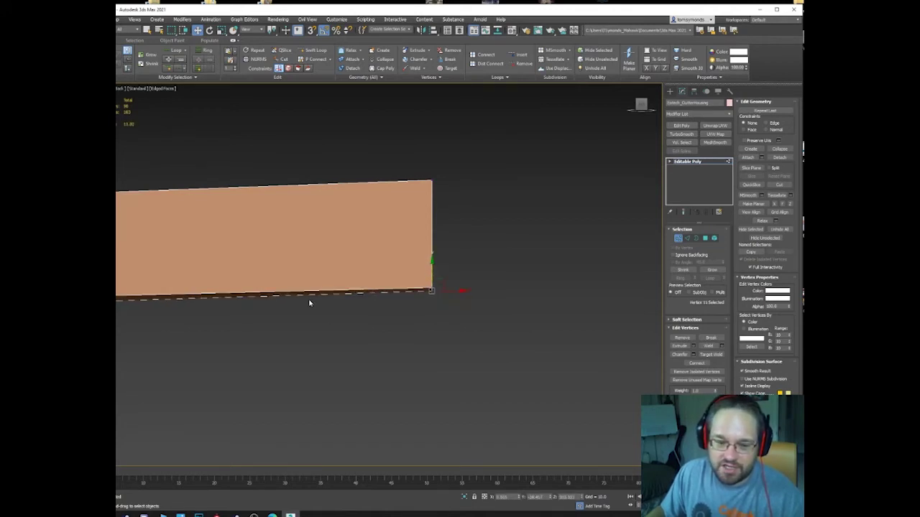
# Nudge the rear inner-edge vertices where the top bar meets the bend closer to the front edge.
pyautogui.moveTo(309, 300); pyautogui.dragTo(565, 284, button='middle')
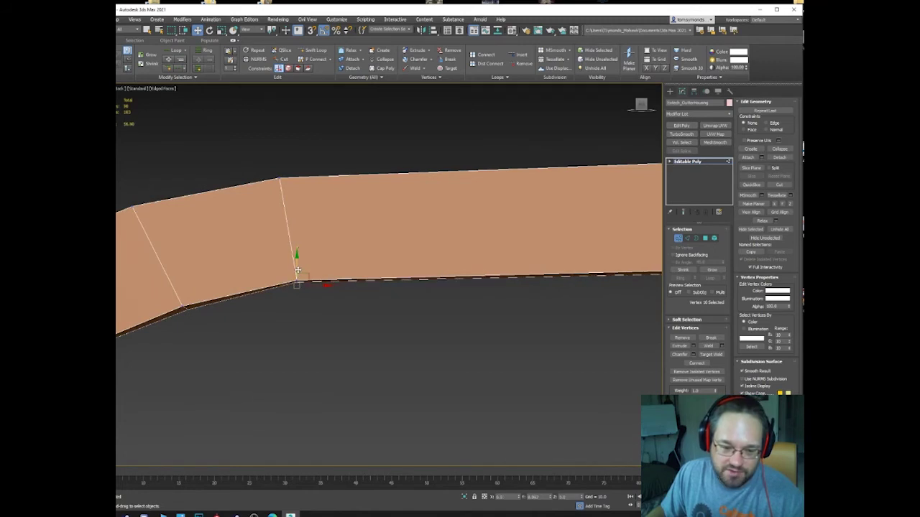
pyautogui.moveTo(197, 296); pyautogui.dragTo(194, 294)
pyautogui.moveTo(194, 294); pyautogui.dragTo(375, 245, button='middle')
pyautogui.click(280, 294)
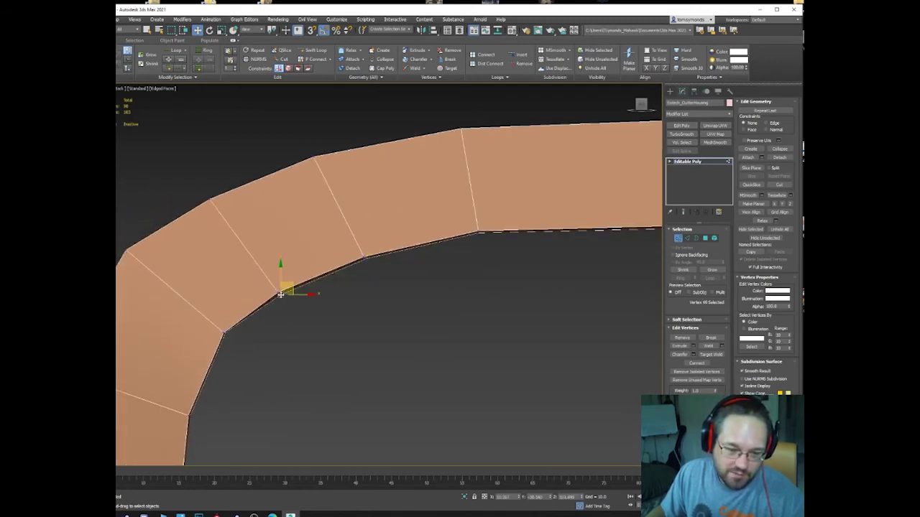
pyautogui.scroll(-3, 210, 394)
pyautogui.moveTo(210, 394); pyautogui.dragTo(274, 297, button='middle')
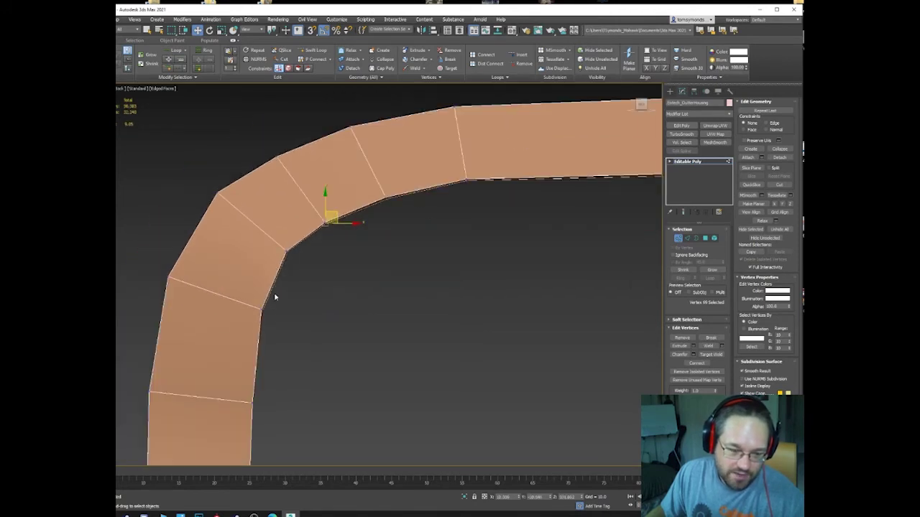
# Move the rear inner-edge vertex at the lower part of the bend onto its front counterpart.
pyautogui.click(262, 310)
pyautogui.scroll(5, 264, 311)
pyautogui.click(257, 315)
pyautogui.click(255, 309)
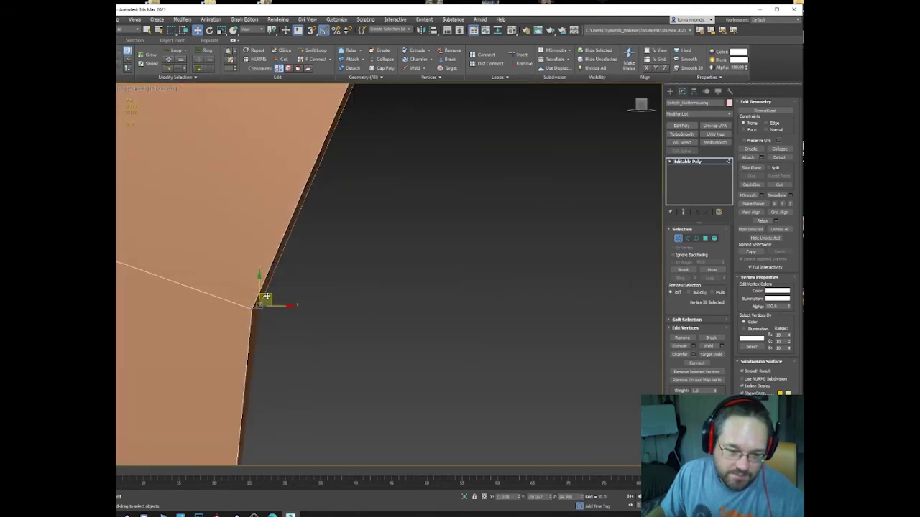
pyautogui.click(270, 296)
pyautogui.click(255, 307)
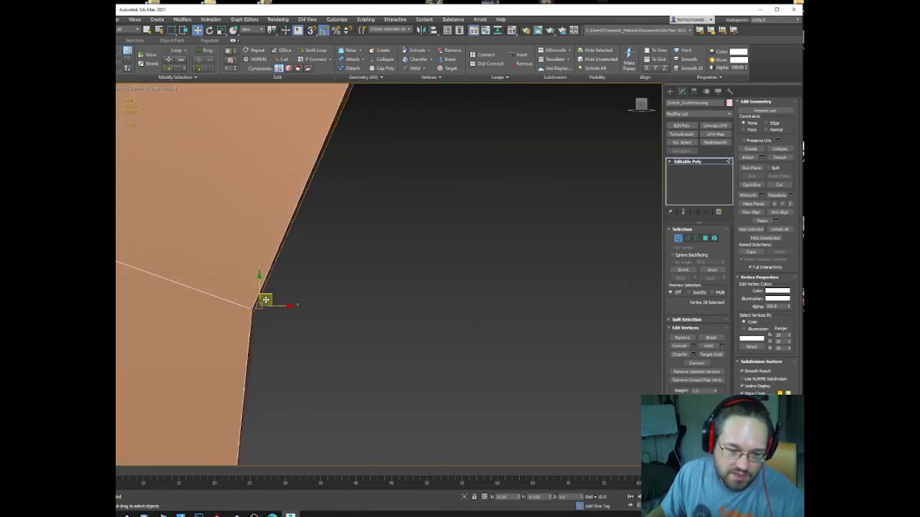
pyautogui.moveTo(268, 296); pyautogui.dragTo(262, 299)
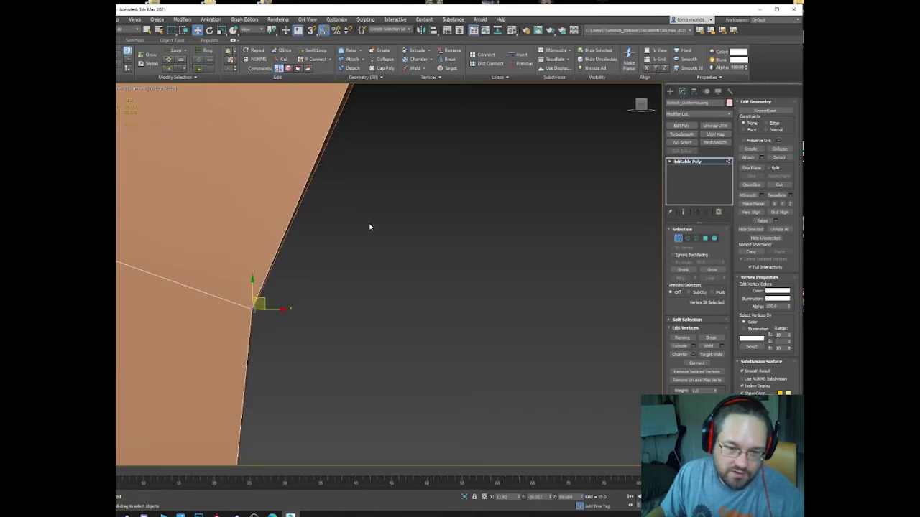
# Align the remaining rear inner-edge vertices around the bend with the front ones, up to the start of the top bar.
pyautogui.moveTo(369, 226); pyautogui.dragTo(315, 319, button='middle')
pyautogui.click(273, 303)
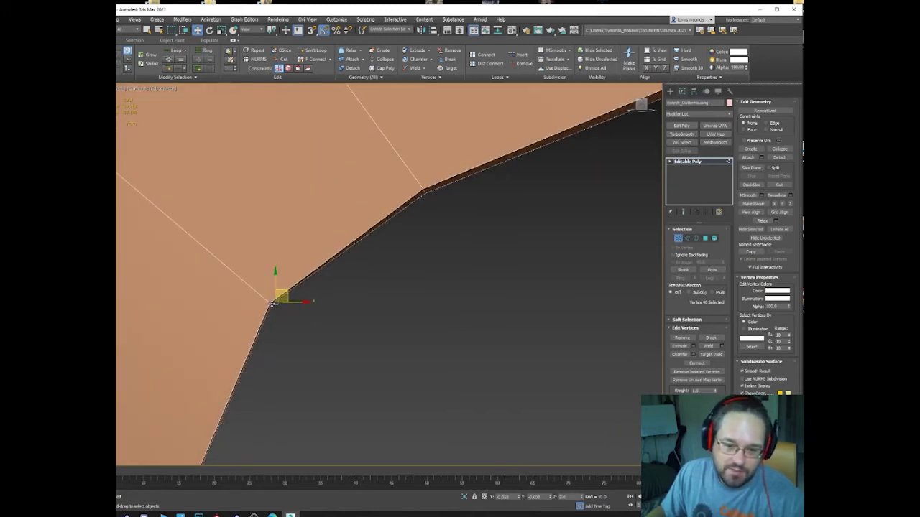
pyautogui.click(424, 192)
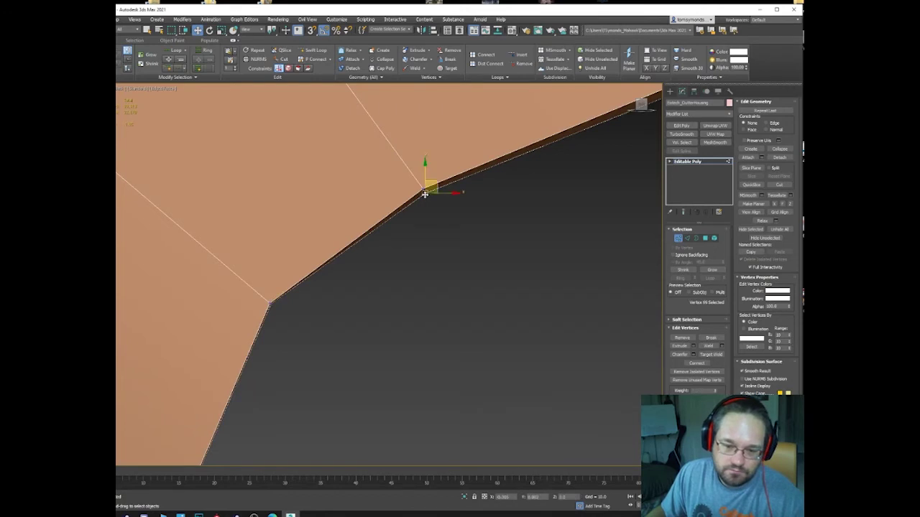
pyautogui.moveTo(423, 192); pyautogui.dragTo(216, 330, button='middle')
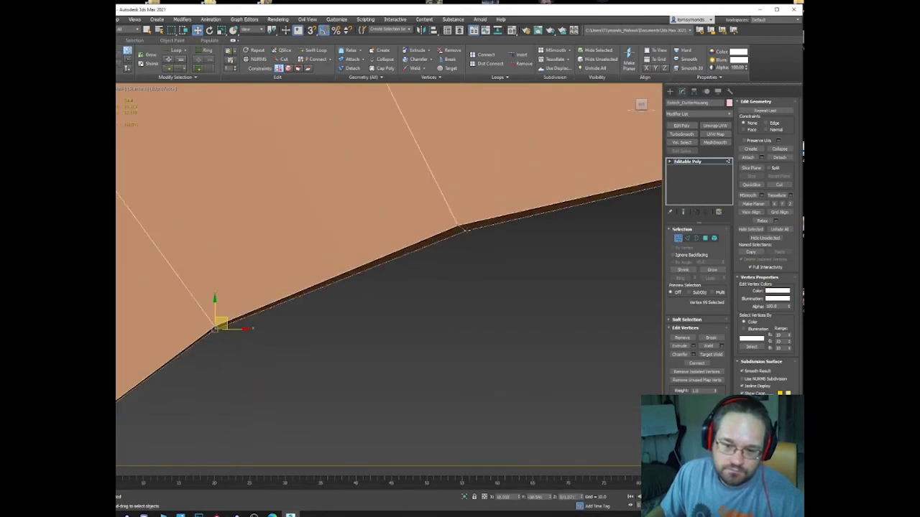
pyautogui.moveTo(466, 230); pyautogui.dragTo(459, 227)
pyautogui.moveTo(460, 230); pyautogui.dragTo(223, 308, button='middle')
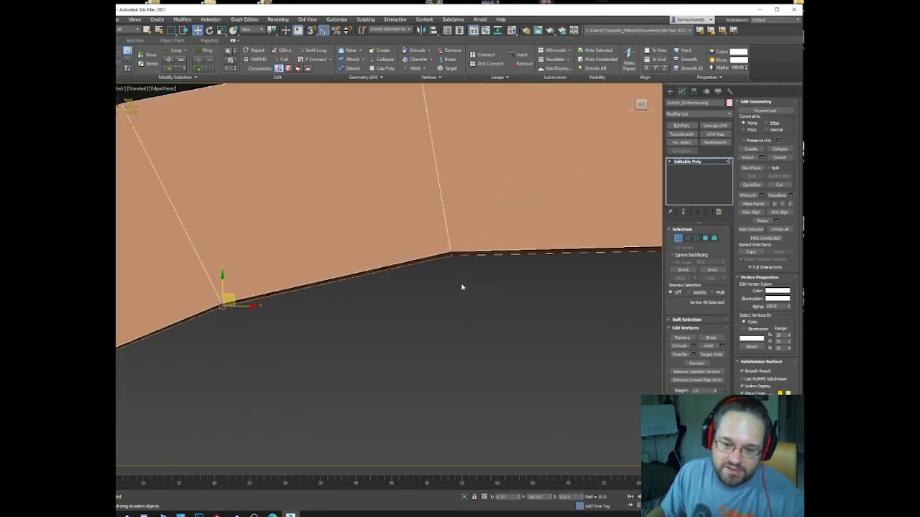
pyautogui.click(451, 253)
pyautogui.scroll(-2, 433, 288)
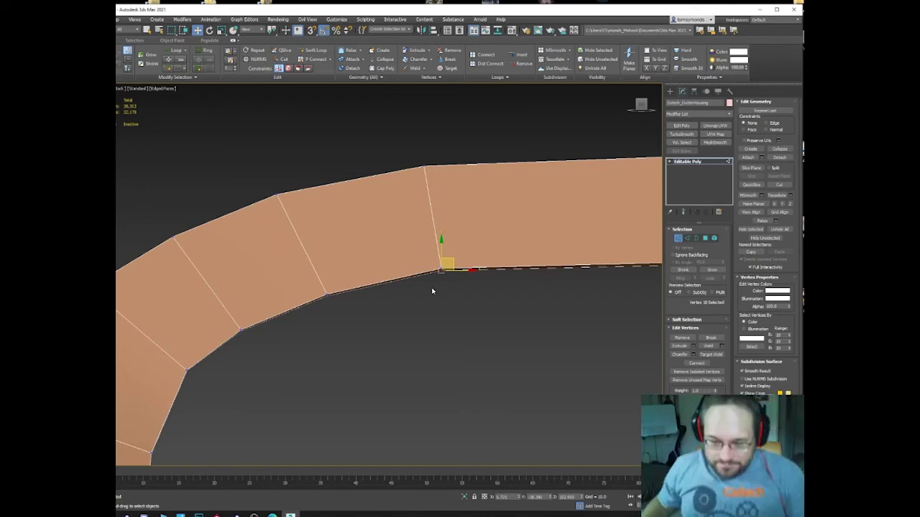
# Move the inner-edge vertices of the short lower segments outward along X, in line with the narrow section below them.
pyautogui.scroll(-2, 479, 297)
pyautogui.moveTo(548, 285); pyautogui.dragTo(416, 251, button='middle')
pyautogui.scroll(2, 590, 260)
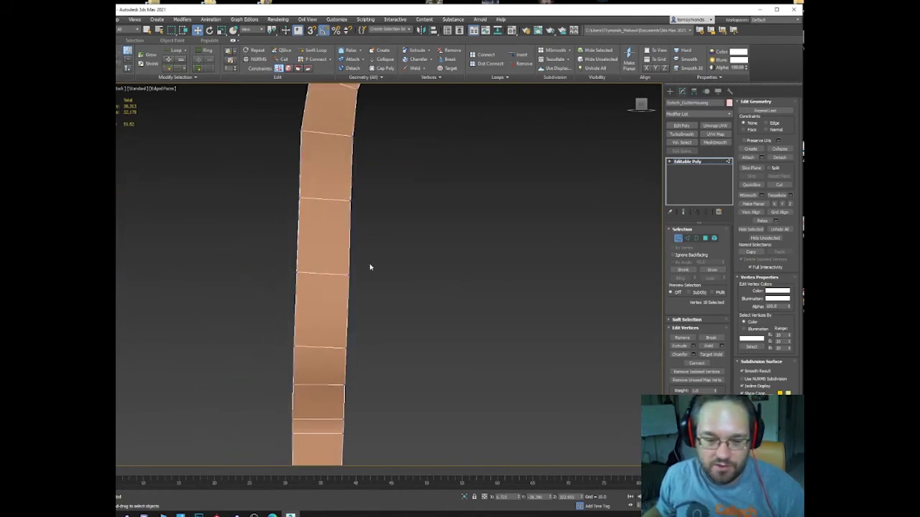
pyautogui.moveTo(350, 347); pyautogui.dragTo(386, 213, button='middle')
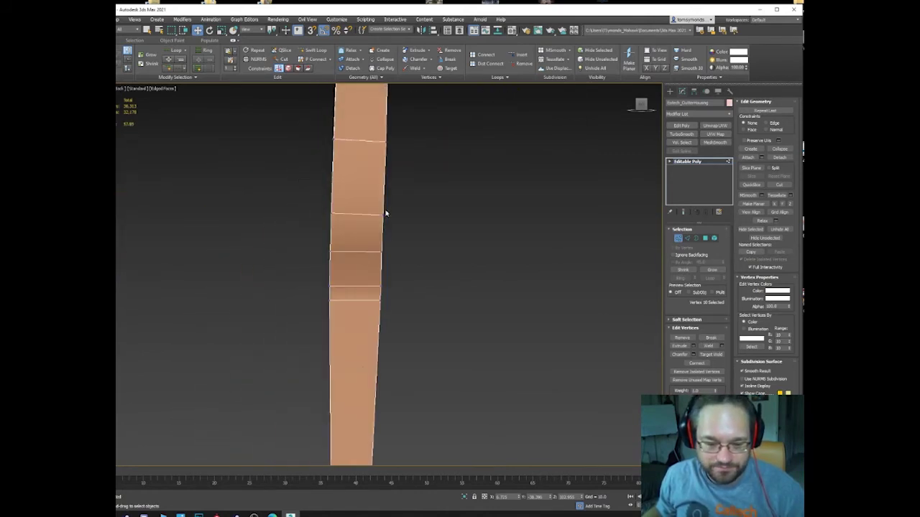
pyautogui.scroll(-2, 394, 340)
pyautogui.moveTo(394, 337); pyautogui.dragTo(400, 228, button='middle')
pyautogui.moveTo(387, 329); pyautogui.dragTo(373, 353)
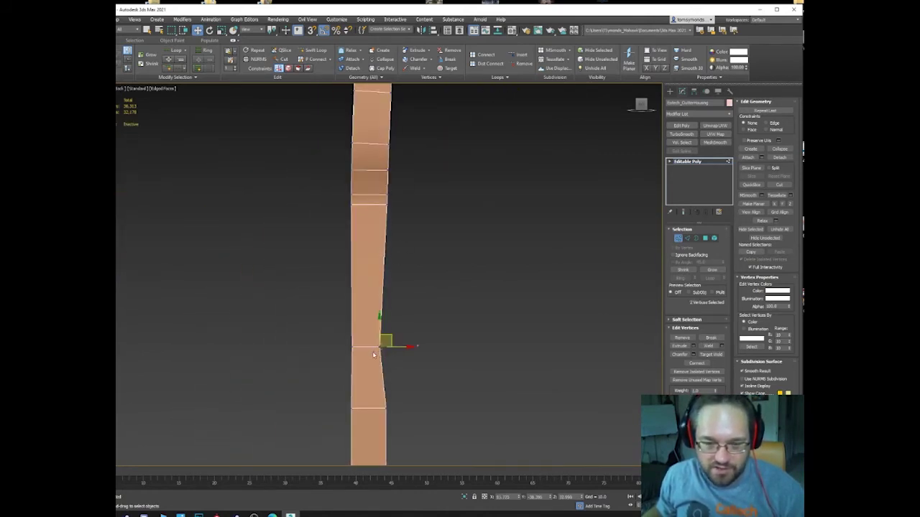
pyautogui.moveTo(415, 210); pyautogui.dragTo(402, 283, button='middle')
pyautogui.moveTo(371, 264); pyautogui.dragTo(392, 267)
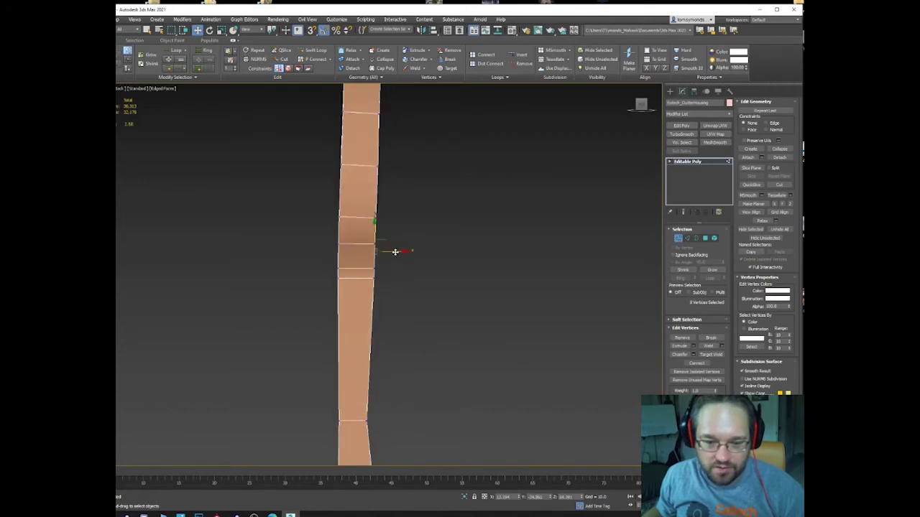
# Shift the next inner-edge vertex pairs up the vertical side outward along X to give the wall an even thickness.
pyautogui.keyDown('alt'); pyautogui.moveTo(384, 236); pyautogui.dragTo(395, 221, button='middle'); pyautogui.keyUp('alt')
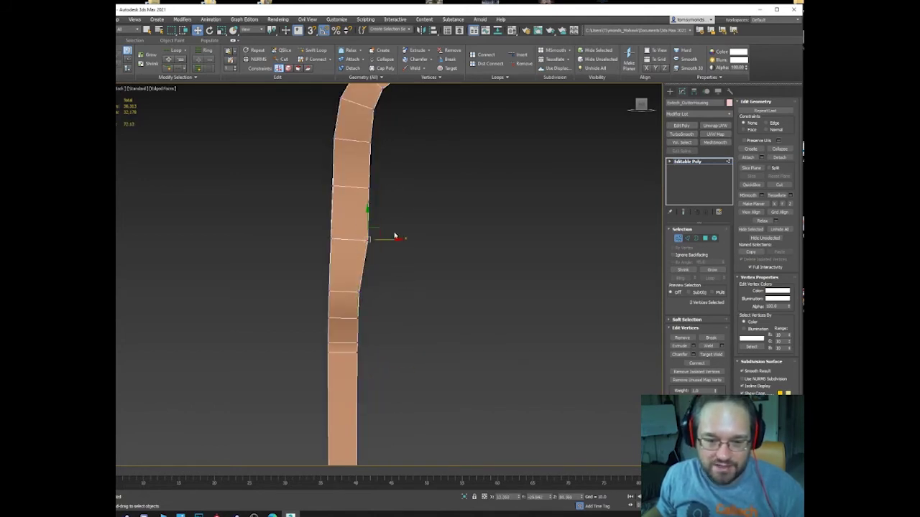
pyautogui.moveTo(398, 239); pyautogui.dragTo(390, 242)
pyautogui.moveTo(379, 167); pyautogui.dragTo(388, 189)
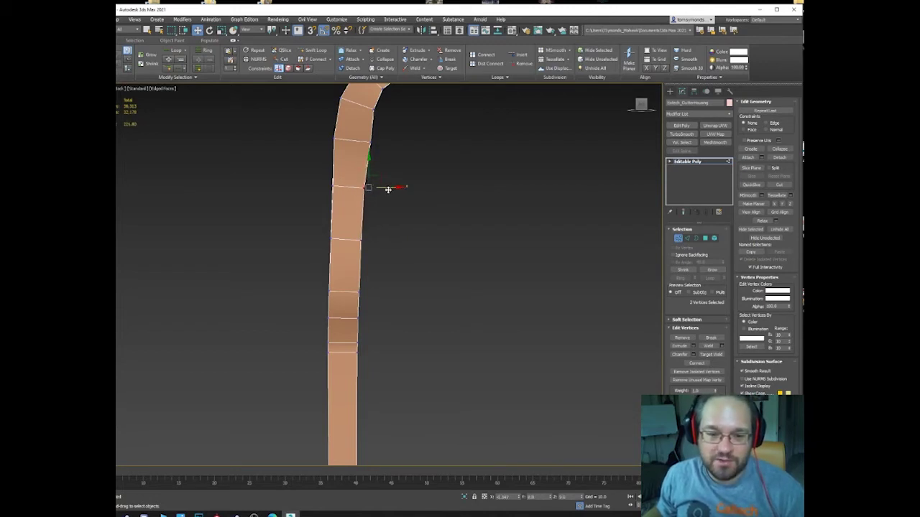
pyautogui.keyDown('alt'); pyautogui.moveTo(383, 133); pyautogui.dragTo(383, 189, button='middle'); pyautogui.keyUp('alt')
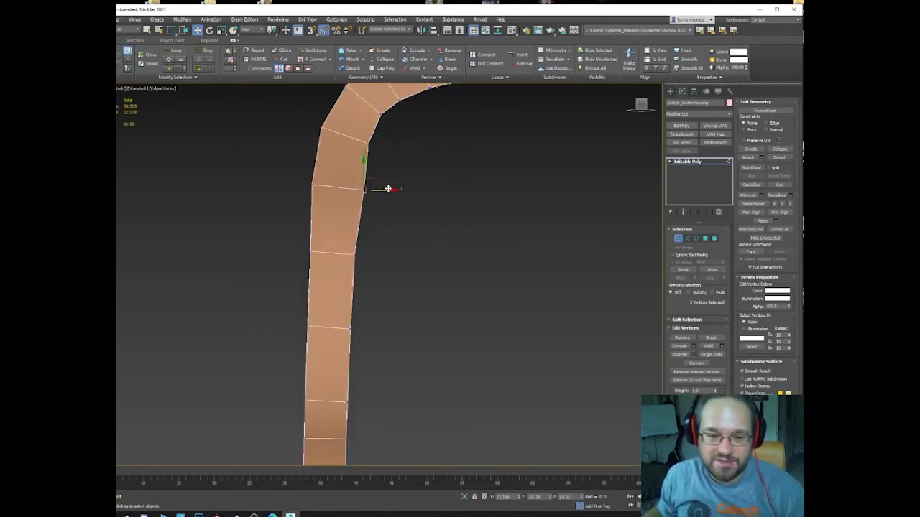
pyautogui.moveTo(385, 191); pyautogui.dragTo(384, 190)
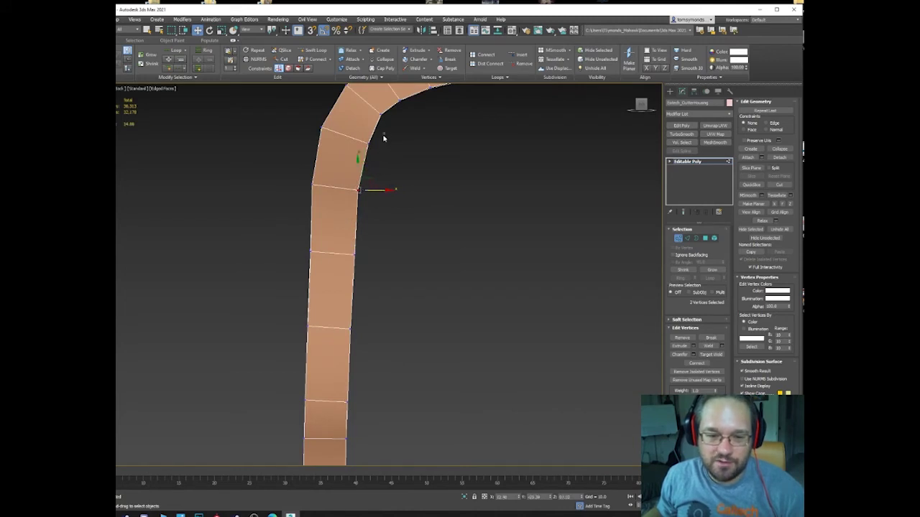
# Shift the inner-edge vertex pair at the lower part of the bend slightly outward along X to smooth the curve.
pyautogui.moveTo(384, 137); pyautogui.dragTo(362, 152)
pyautogui.scroll(3, 375, 154)
pyautogui.moveTo(375, 154); pyautogui.dragTo(353, 225, button='middle')
pyautogui.moveTo(361, 208); pyautogui.dragTo(355, 208)
pyautogui.moveTo(367, 166); pyautogui.dragTo(302, 226, button='middle')
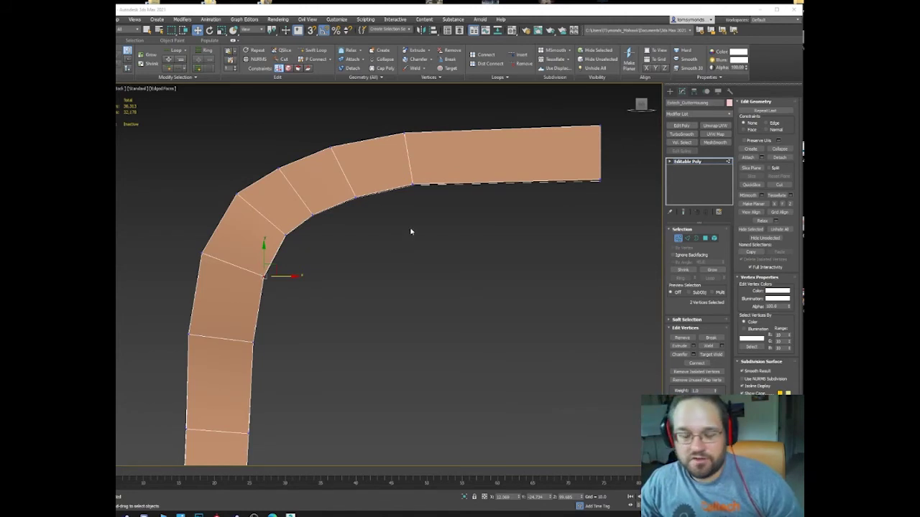
# Examine the whole outer housing from several angles to check its reshaped profile.
pyautogui.scroll(-4, 399, 215)
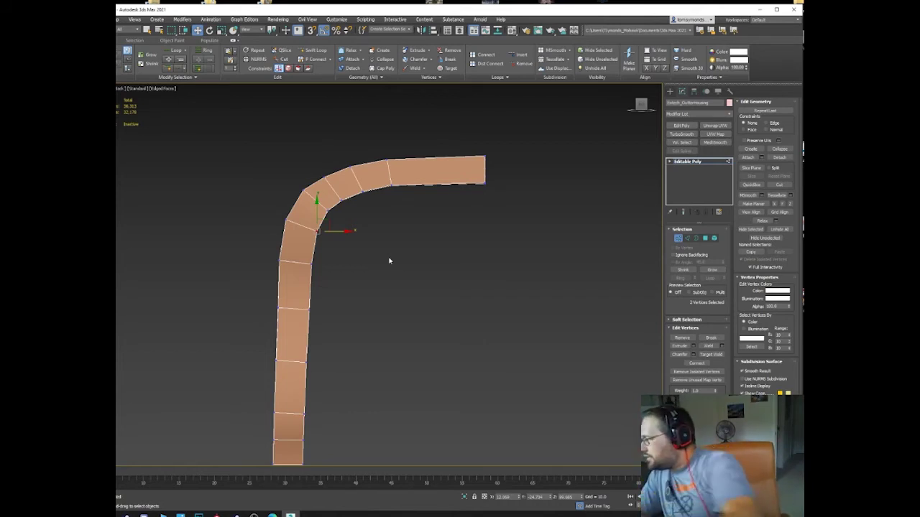
pyautogui.keyDown('alt'); pyautogui.moveTo(446, 240); pyautogui.dragTo(363, 271, button='middle'); pyautogui.keyUp('alt')
pyautogui.rightClick(421, 247)
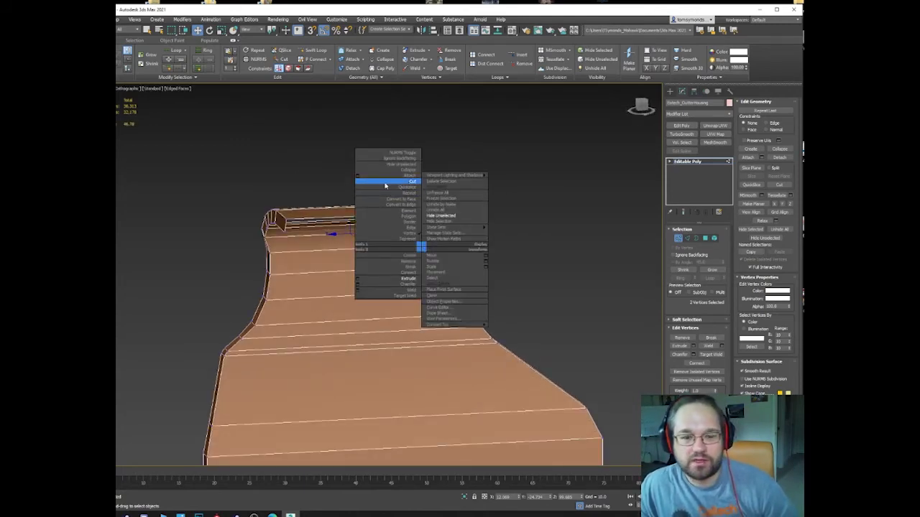
pyautogui.click(608, 206)
pyautogui.scroll(-5, 489, 244)
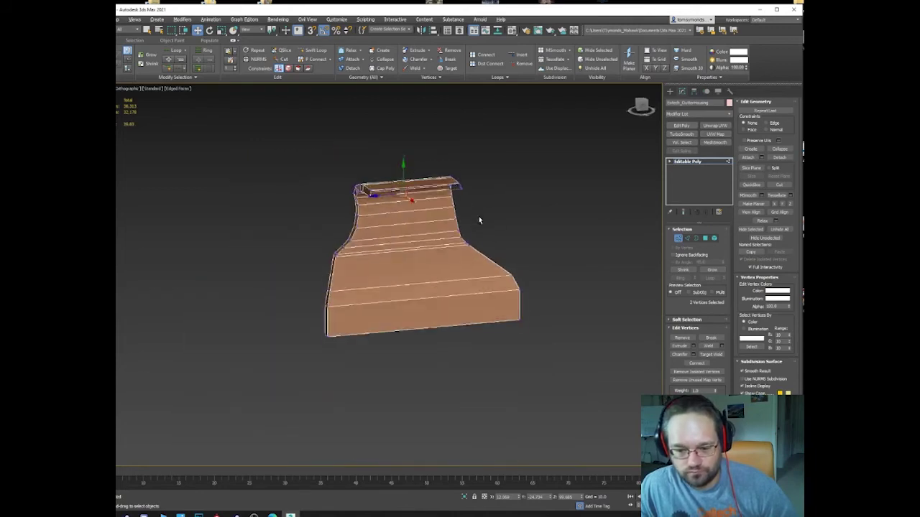
pyautogui.keyDown('alt'); pyautogui.moveTo(479, 218); pyautogui.dragTo(402, 208, button='middle'); pyautogui.keyUp('alt')
pyautogui.keyDown('alt'); pyautogui.moveTo(524, 183); pyautogui.dragTo(575, 172, button='middle'); pyautogui.keyUp('alt')
pyautogui.click(641, 105)
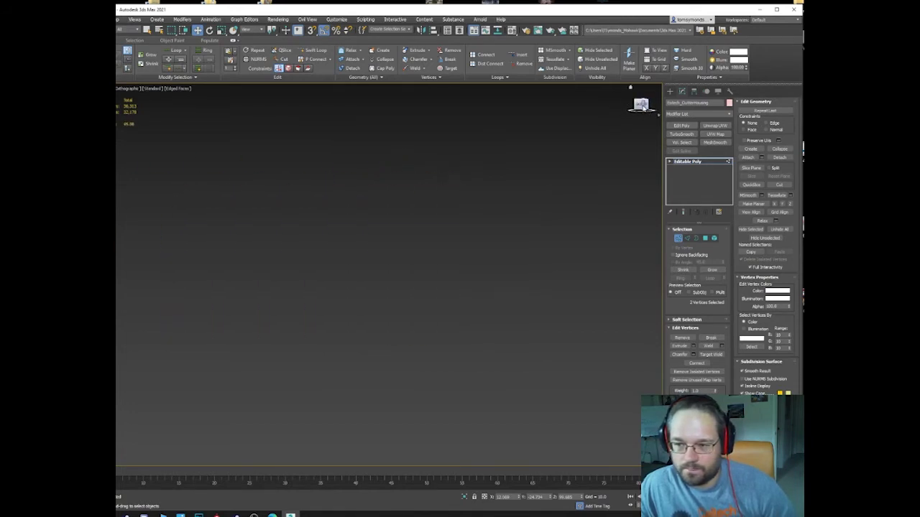
pyautogui.click(638, 106)
pyautogui.moveTo(637, 106); pyautogui.dragTo(646, 105)
pyautogui.moveTo(630, 189); pyautogui.dragTo(483, 234, button='middle')
pyautogui.scroll(-3, 515, 217)
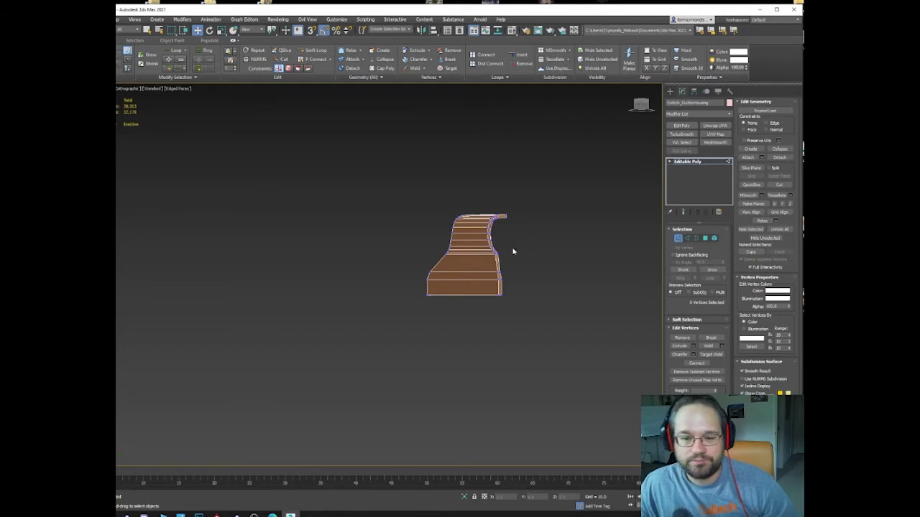
# Inspect the housing's side silhouette and the vertices at the neck where the body widens.
pyautogui.scroll(6, 513, 252)
pyautogui.click(486, 178)
pyautogui.moveTo(485, 178)
pyautogui.keyDown('alt'); pyautogui.mouseDown(button='middle')
pyautogui.moveTo(448, 188)
pyautogui.moveTo(447, 180)
pyautogui.mouseUp(button='middle'); pyautogui.keyUp('alt')
pyautogui.keyDown('alt'); pyautogui.moveTo(445, 181); pyautogui.dragTo(446, 181, button='middle'); pyautogui.keyUp('alt')
pyautogui.scroll(5, 475, 218)
pyautogui.moveTo(460, 336); pyautogui.dragTo(431, 341)
pyautogui.scroll(-8, 436, 341)
pyautogui.scroll(4, 470, 344)
pyautogui.keyDown('alt'); pyautogui.moveTo(470, 344); pyautogui.dragTo(540, 337, button='middle'); pyautogui.keyUp('alt')
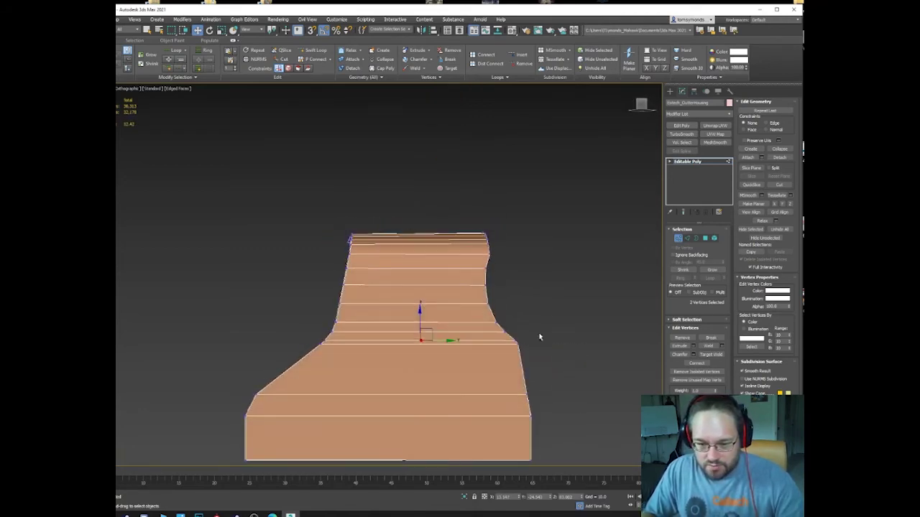
# Make the four rim polygons at the upper end of one of the housing's side edges planar.
pyautogui.keyDown('alt'); pyautogui.moveTo(520, 273); pyautogui.dragTo(481, 251, button='middle'); pyautogui.keyUp('alt')
pyautogui.scroll(4, 481, 251)
pyautogui.press('4')
pyautogui.click(478, 264)
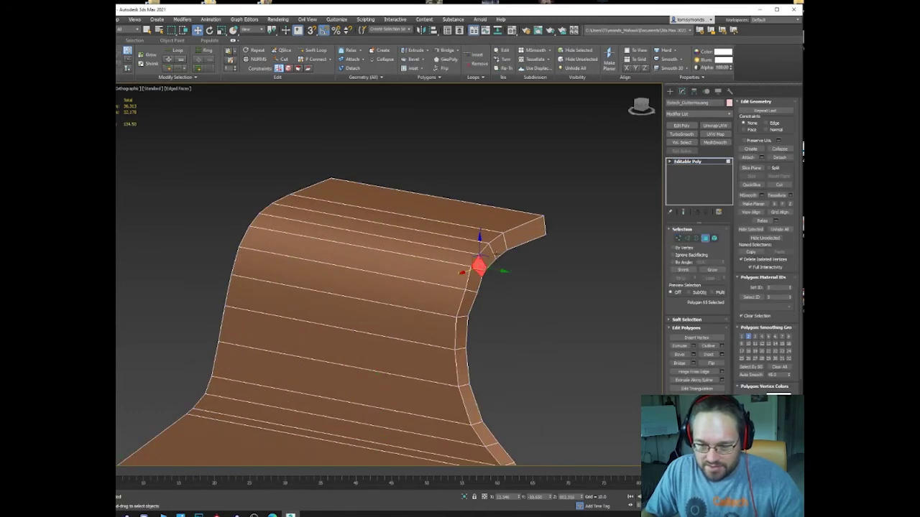
pyautogui.keyDown('ctrl'); pyautogui.click(499, 245); pyautogui.keyUp('ctrl')
pyautogui.keyDown('ctrl'); pyautogui.click(491, 255); pyautogui.keyUp('ctrl')
pyautogui.keyDown('ctrl'); pyautogui.click(524, 235); pyautogui.keyUp('ctrl')
pyautogui.click(754, 203)
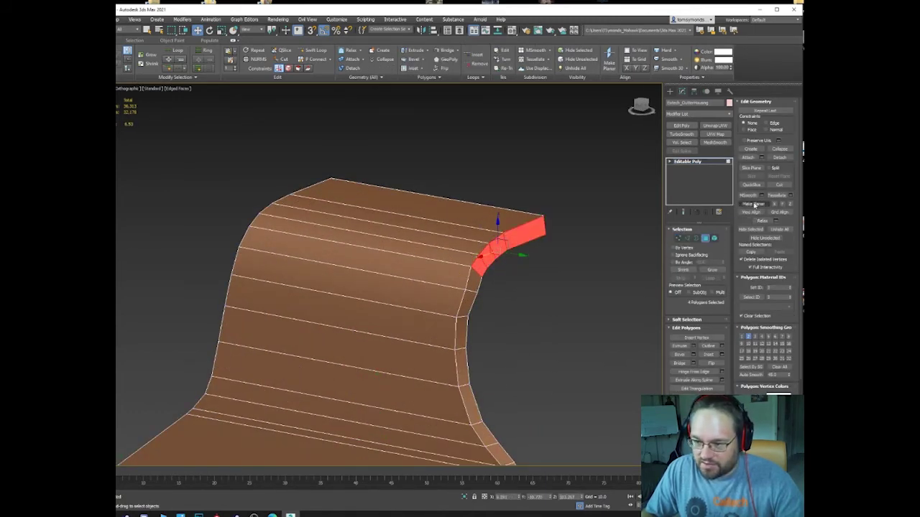
pyautogui.keyDown('alt'); pyautogui.moveTo(521, 311); pyautogui.dragTo(503, 294, button='middle'); pyautogui.keyUp('alt')
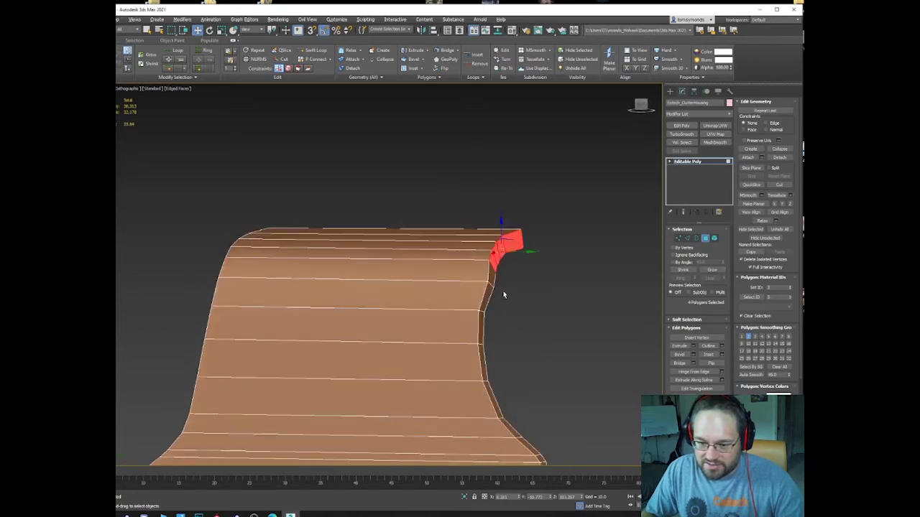
# Make all the rim polygons around the upper lip and bend on the housing's opposite side edge planar.
pyautogui.keyDown('alt'); pyautogui.moveTo(532, 253); pyautogui.dragTo(577, 258, button='middle'); pyautogui.keyUp('alt')
pyautogui.moveTo(301, 327); pyautogui.dragTo(444, 241, button='middle')
pyautogui.click(424, 196)
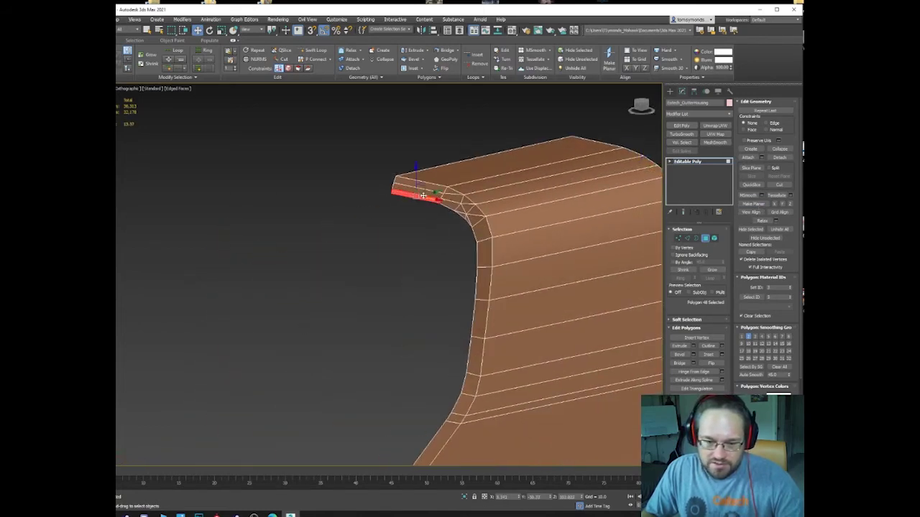
pyautogui.keyDown('alt'); pyautogui.moveTo(427, 192); pyautogui.dragTo(442, 238, button='middle'); pyautogui.keyUp('alt')
pyautogui.keyDown('ctrl'); pyautogui.click(446, 242); pyautogui.keyUp('ctrl')
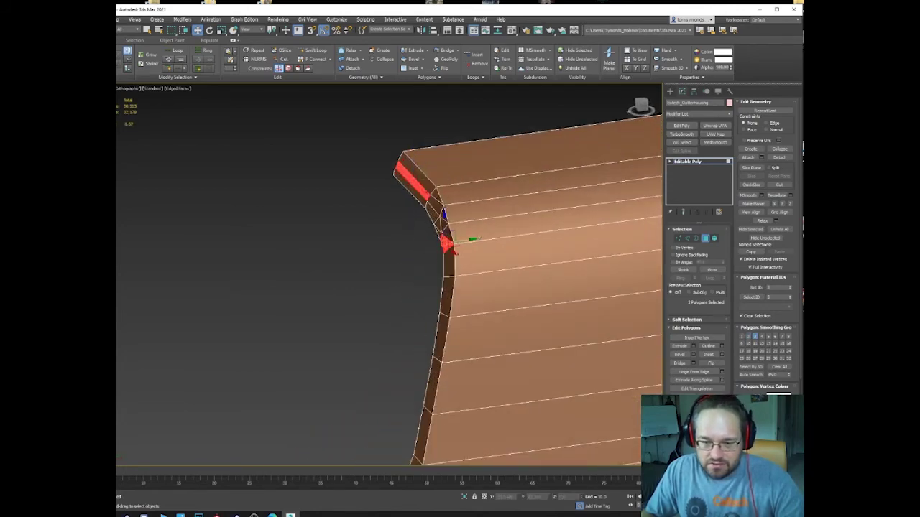
pyautogui.keyDown('ctrl'); pyautogui.click(441, 232); pyautogui.keyUp('ctrl')
pyautogui.keyDown('ctrl'); pyautogui.click(438, 224); pyautogui.keyUp('ctrl')
pyautogui.keyDown('ctrl'); pyautogui.click(443, 226); pyautogui.keyUp('ctrl')
pyautogui.keyDown('ctrl'); pyautogui.click(446, 222); pyautogui.keyUp('ctrl')
pyautogui.keyDown('ctrl'); pyautogui.click(441, 214); pyautogui.keyUp('ctrl')
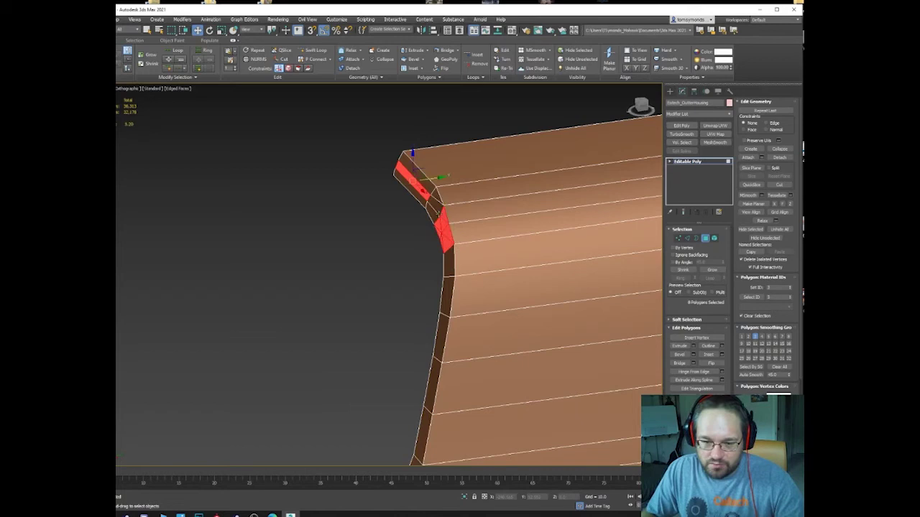
pyautogui.keyDown('ctrl'); pyautogui.click(434, 207); pyautogui.keyUp('ctrl')
pyautogui.keyDown('ctrl'); pyautogui.click(417, 196); pyautogui.keyUp('ctrl')
pyautogui.keyDown('ctrl'); pyautogui.click(431, 188); pyautogui.keyUp('ctrl')
pyautogui.keyDown('ctrl'); pyautogui.click(423, 202); pyautogui.keyUp('ctrl')
pyautogui.keyDown('alt'); pyautogui.moveTo(423, 202); pyautogui.dragTo(449, 204, button='middle'); pyautogui.keyUp('alt')
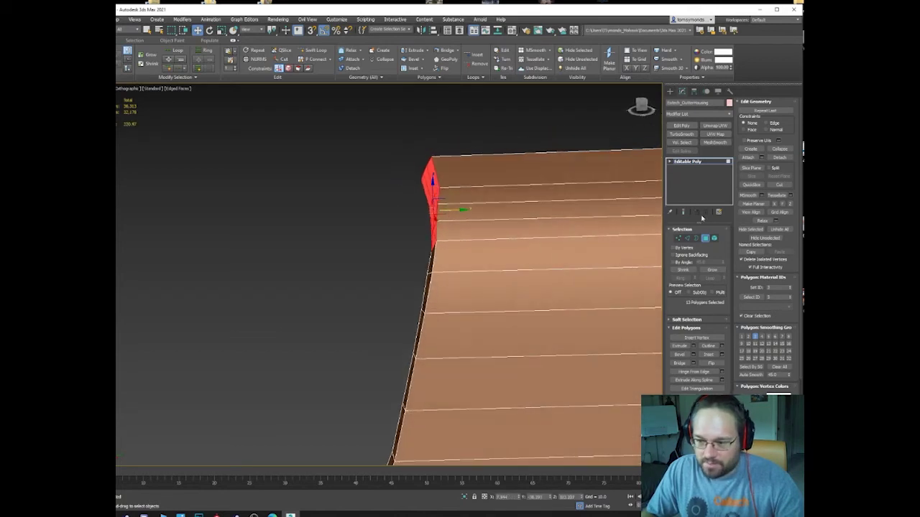
pyautogui.click(759, 205)
pyautogui.keyDown('alt'); pyautogui.moveTo(507, 230); pyautogui.dragTo(503, 223, button='middle'); pyautogui.keyUp('alt')
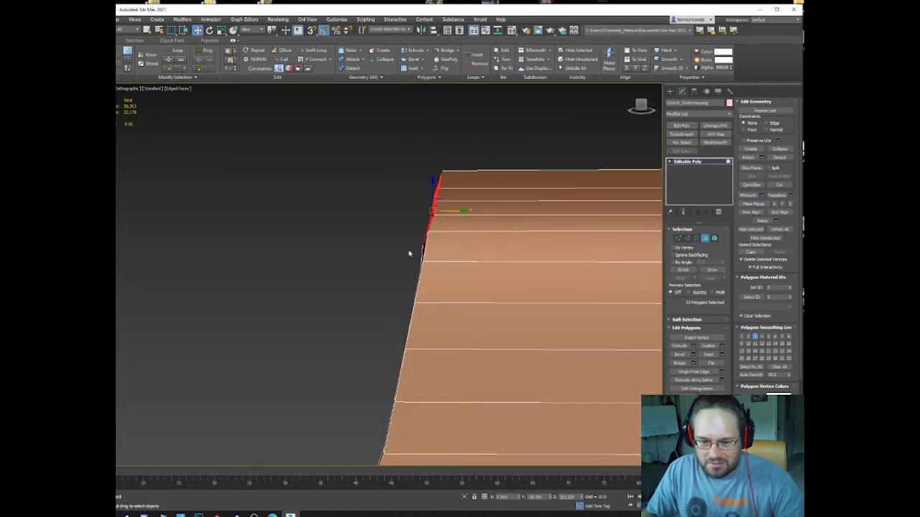
# Shift the vertices at the bend and upper lip of this side edge slightly inward along Y.
pyautogui.keyDown('alt'); pyautogui.moveTo(408, 253); pyautogui.dragTo(429, 242, button='middle'); pyautogui.keyUp('alt')
pyautogui.press('1')
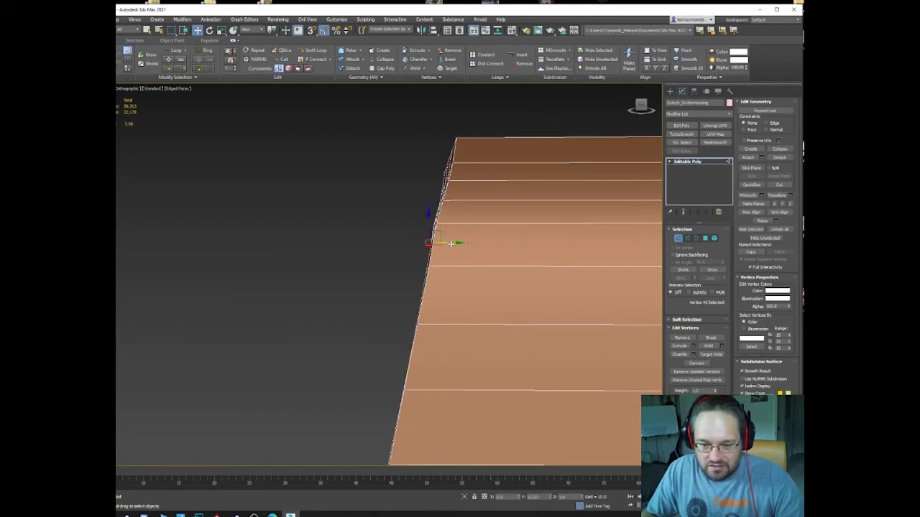
pyautogui.moveTo(450, 245); pyautogui.dragTo(453, 245)
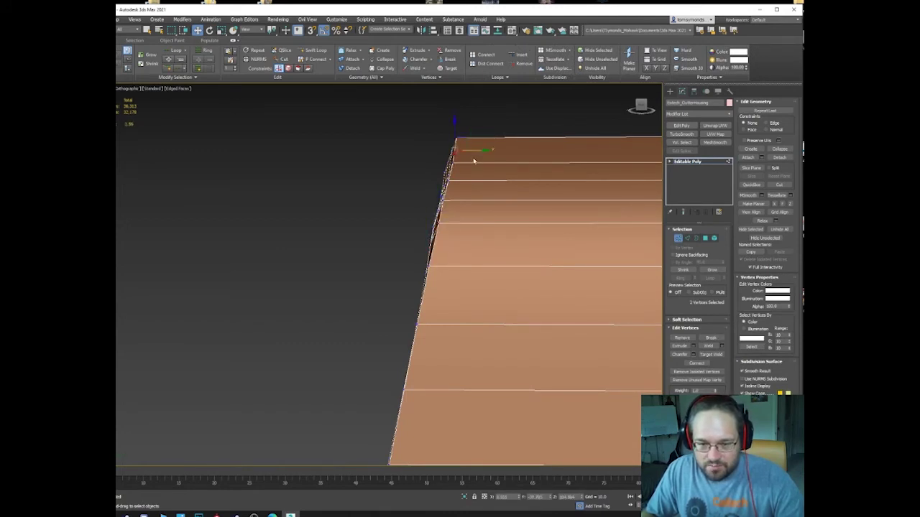
pyautogui.moveTo(471, 151); pyautogui.dragTo(481, 153)
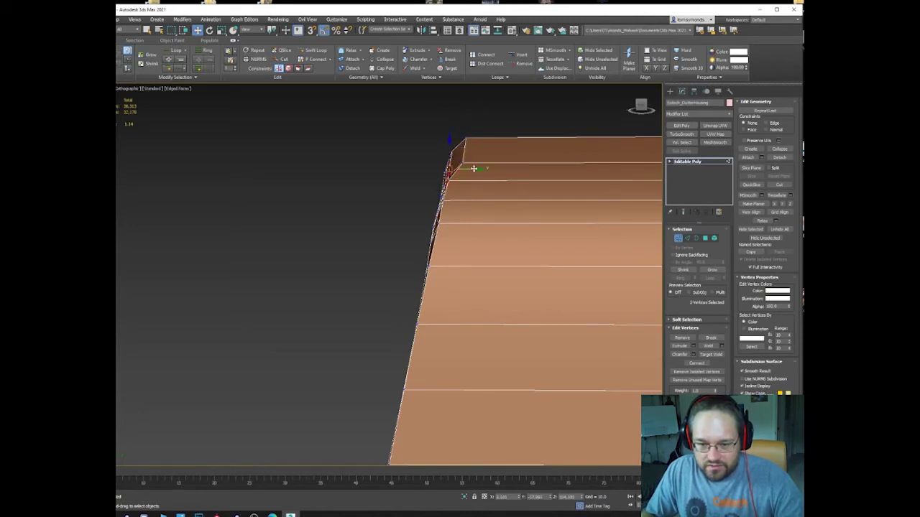
pyautogui.moveTo(474, 168); pyautogui.dragTo(477, 169)
# Adjust the individual interior and inner-edge vertices of the rim's bend along Y to even out its side profile.
pyautogui.click(442, 201)
pyautogui.keyDown('alt'); pyautogui.moveTo(443, 202); pyautogui.dragTo(466, 206, button='middle'); pyautogui.keyUp('alt')
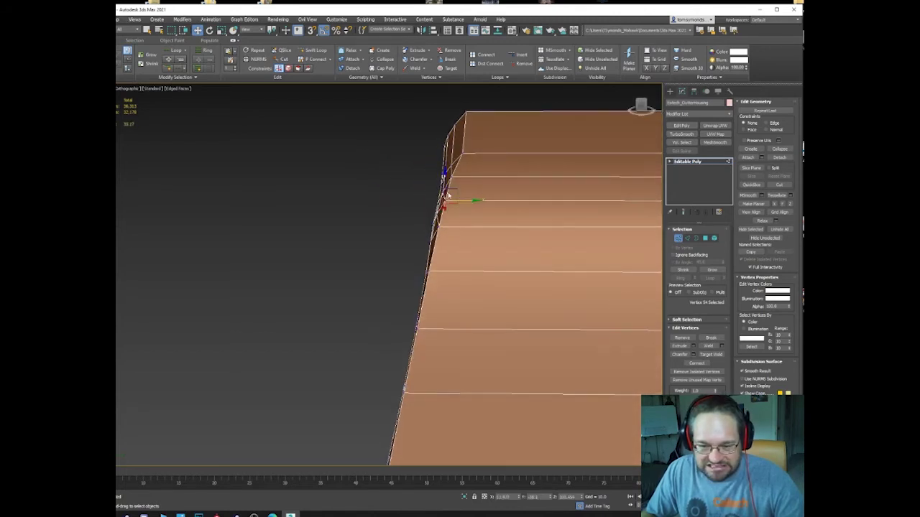
pyautogui.keyDown('alt'); pyautogui.moveTo(448, 176); pyautogui.dragTo(476, 276, button='middle'); pyautogui.keyUp('alt')
pyautogui.click(487, 245)
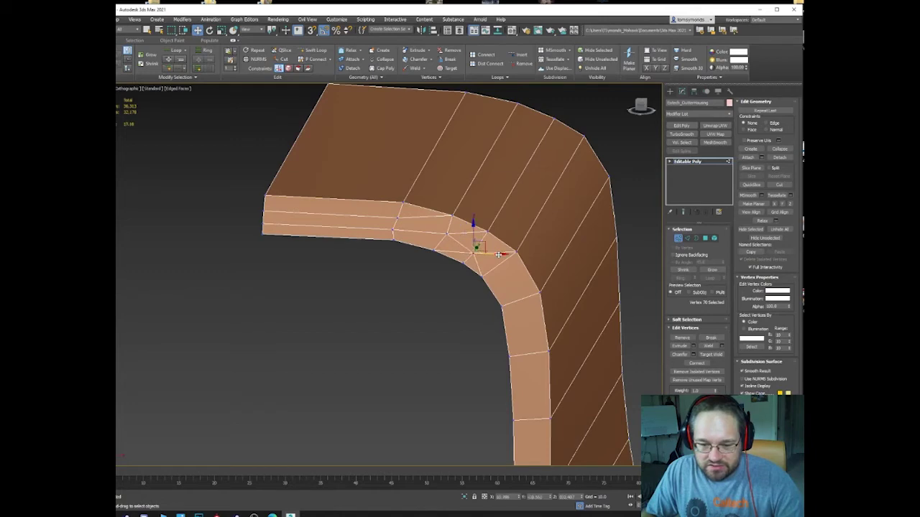
pyautogui.moveTo(479, 245)
pyautogui.keyDown('alt'); pyautogui.mouseDown(button='middle')
pyautogui.moveTo(443, 249)
pyautogui.moveTo(469, 226)
pyautogui.moveTo(528, 246)
pyautogui.moveTo(486, 240)
pyautogui.moveTo(491, 253)
pyautogui.moveTo(464, 235)
pyautogui.mouseUp(button='middle'); pyautogui.keyUp('alt')
pyautogui.click(434, 225)
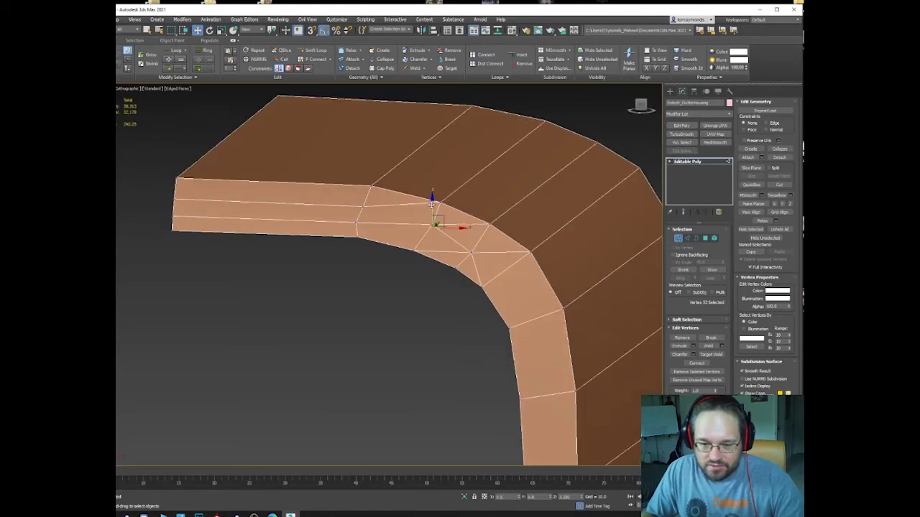
pyautogui.keyDown('alt'); pyautogui.moveTo(431, 208); pyautogui.dragTo(377, 218, button='middle'); pyautogui.keyUp('alt')
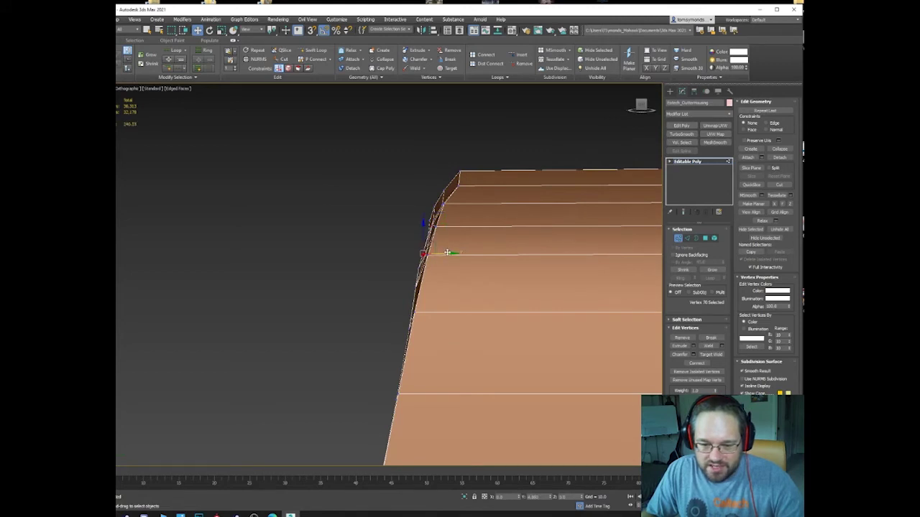
pyautogui.keyDown('alt'); pyautogui.moveTo(426, 233); pyautogui.dragTo(424, 230, button='middle'); pyautogui.keyUp('alt')
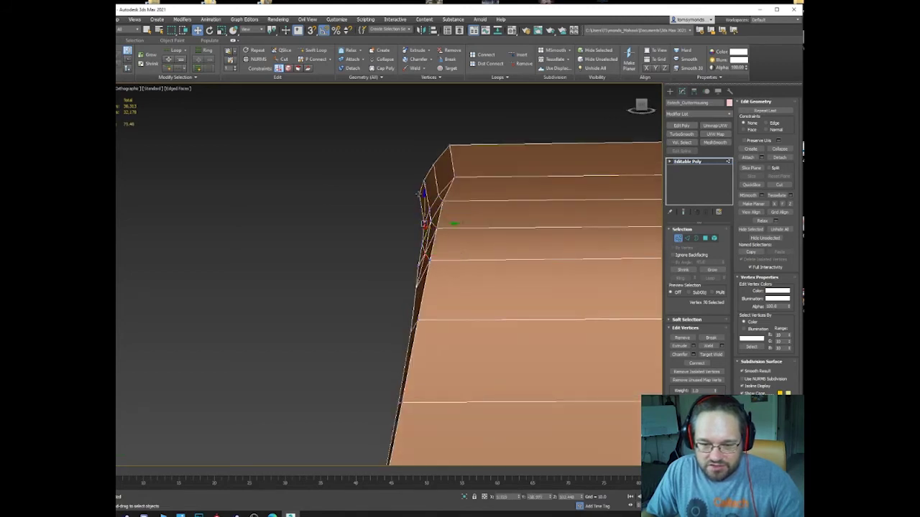
pyautogui.keyDown('alt'); pyautogui.moveTo(440, 209); pyautogui.dragTo(426, 249, button='middle'); pyautogui.keyUp('alt')
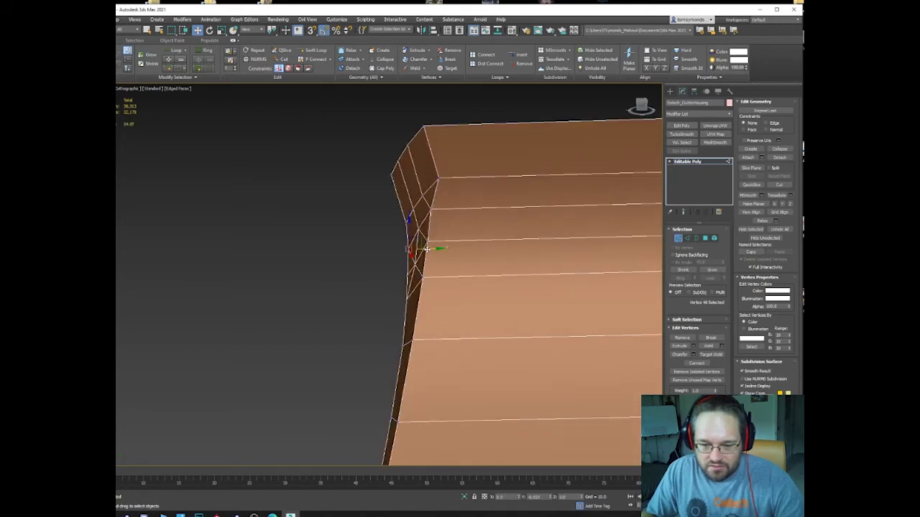
pyautogui.click(419, 274)
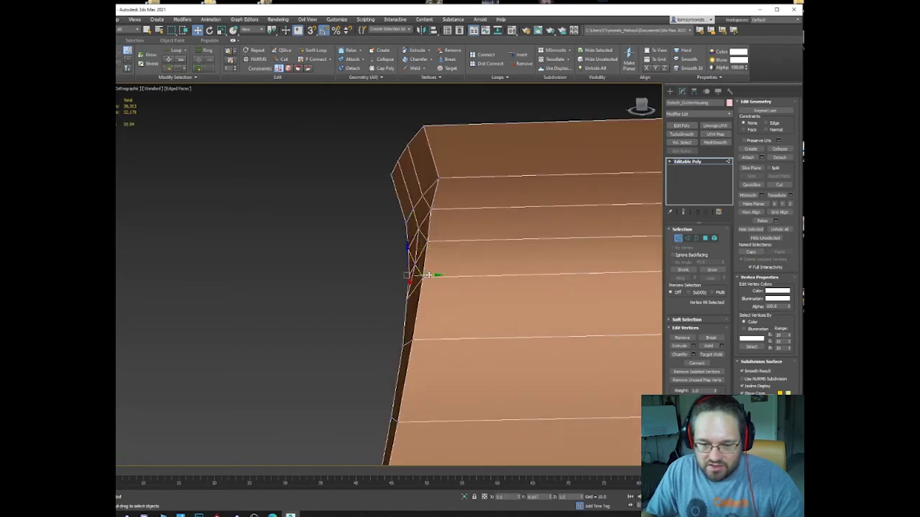
pyautogui.keyDown('alt'); pyautogui.moveTo(428, 275); pyautogui.dragTo(421, 263, button='middle'); pyautogui.keyUp('alt')
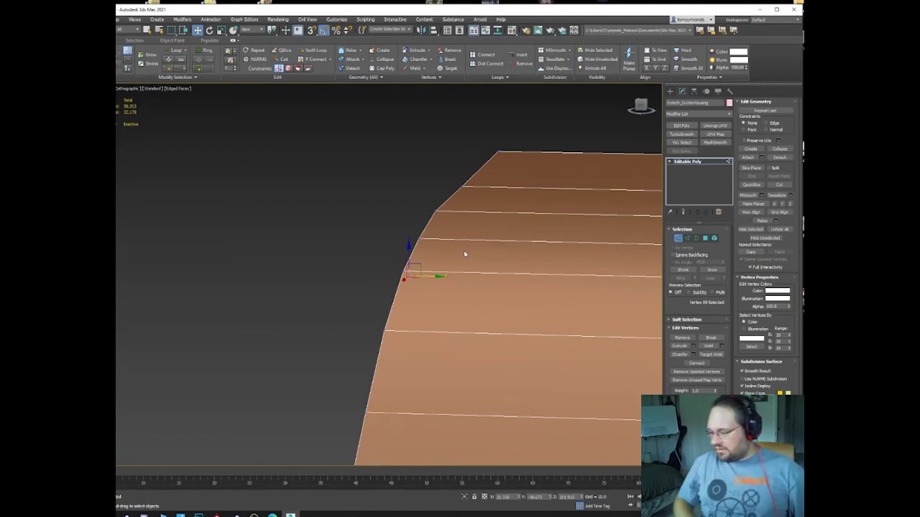
# Shift the two outer vertices at the top corner of the side edge slightly outward along Y.
pyautogui.moveTo(498, 174); pyautogui.dragTo(507, 240, button='middle')
pyautogui.scroll(-3, 507, 241)
pyautogui.hotkey('ctrl', 'a')
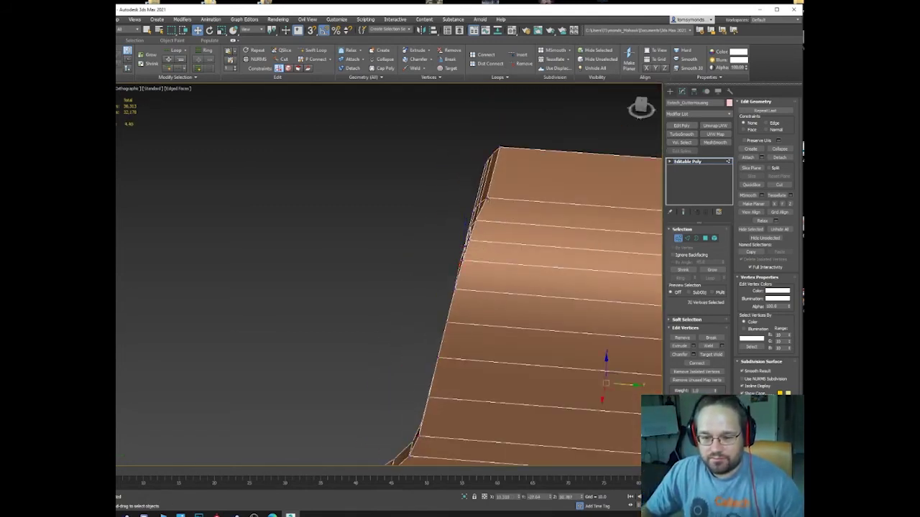
pyautogui.click(499, 151)
pyautogui.click(499, 150)
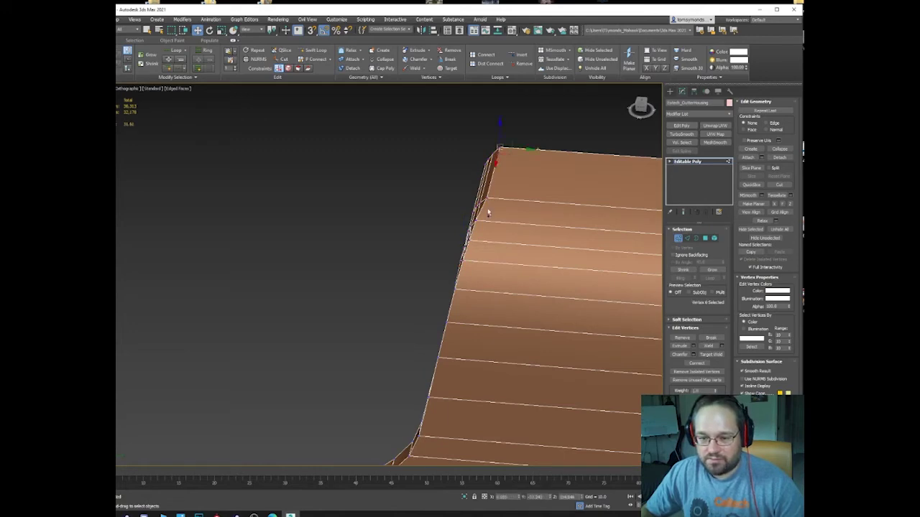
pyautogui.keyDown('ctrl'); pyautogui.click(489, 199); pyautogui.keyUp('ctrl')
pyautogui.moveTo(514, 174); pyautogui.dragTo(511, 173)
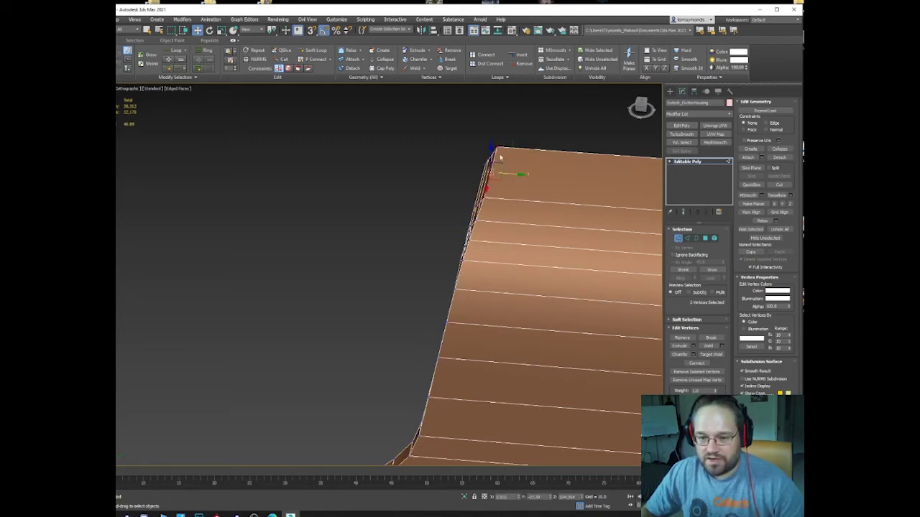
# Bevel all the housing's outer-face polygons, from the base up to the top lip, with height 0.11 and outline -0.171.
pyautogui.scroll(-4, 463, 249)
pyautogui.moveTo(463, 248)
pyautogui.keyDown('alt'); pyautogui.mouseDown(button='middle')
pyautogui.moveTo(494, 291)
pyautogui.moveTo(446, 220)
pyautogui.moveTo(457, 260)
pyautogui.mouseUp(button='middle'); pyautogui.keyUp('alt')
pyautogui.scroll(-4, 494, 292)
pyautogui.scroll(2, 457, 259)
pyautogui.press('4')
pyautogui.click(449, 343)
pyautogui.keyDown('ctrl'); pyautogui.click(452, 309); pyautogui.keyUp('ctrl')
pyautogui.keyDown('ctrl'); pyautogui.click(456, 274); pyautogui.keyUp('ctrl')
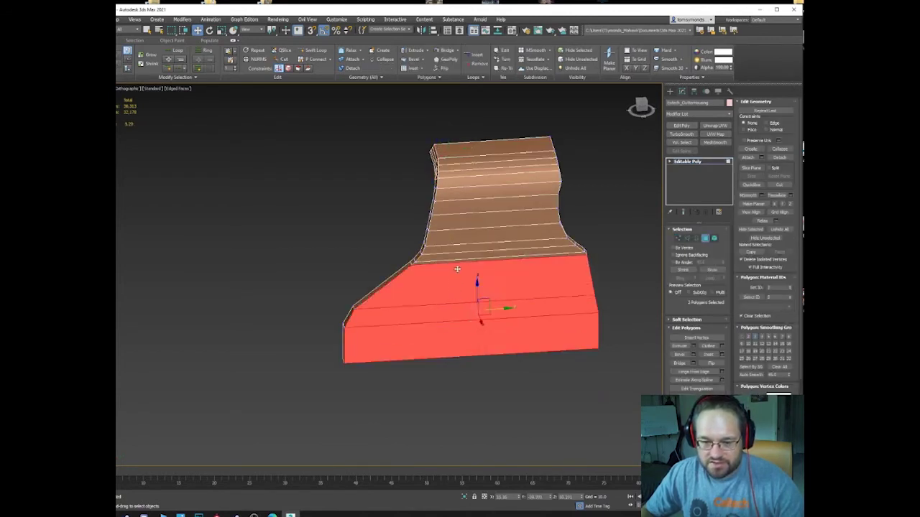
pyautogui.keyDown('ctrl'); pyautogui.click(455, 259); pyautogui.keyUp('ctrl')
pyautogui.keyDown('ctrl'); pyautogui.click(455, 250); pyautogui.keyUp('ctrl')
pyautogui.keyDown('ctrl'); pyautogui.click(455, 237); pyautogui.keyUp('ctrl')
pyautogui.keyDown('ctrl'); pyautogui.click(455, 220); pyautogui.keyUp('ctrl')
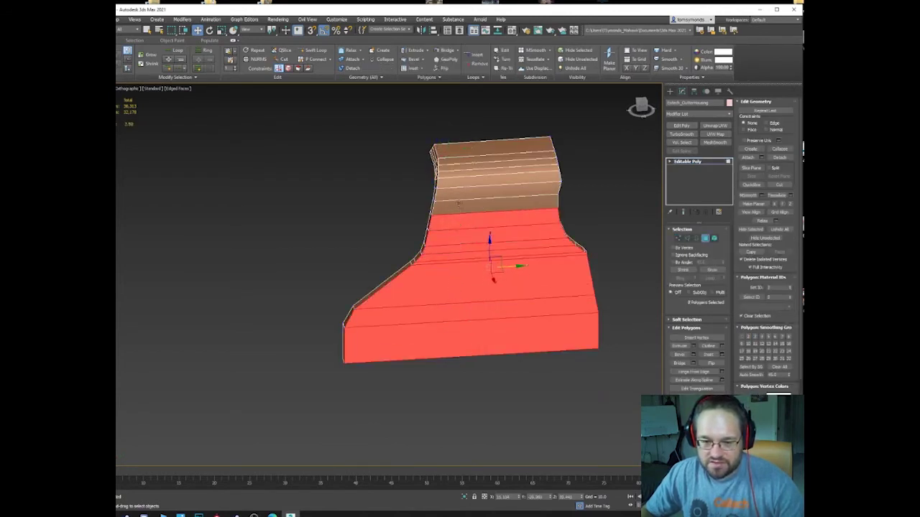
pyautogui.keyDown('ctrl'); pyautogui.click(456, 207); pyautogui.keyUp('ctrl')
pyautogui.keyDown('ctrl'); pyautogui.click(458, 198); pyautogui.keyUp('ctrl')
pyautogui.keyDown('ctrl'); pyautogui.click(459, 184); pyautogui.keyUp('ctrl')
pyautogui.press('q')
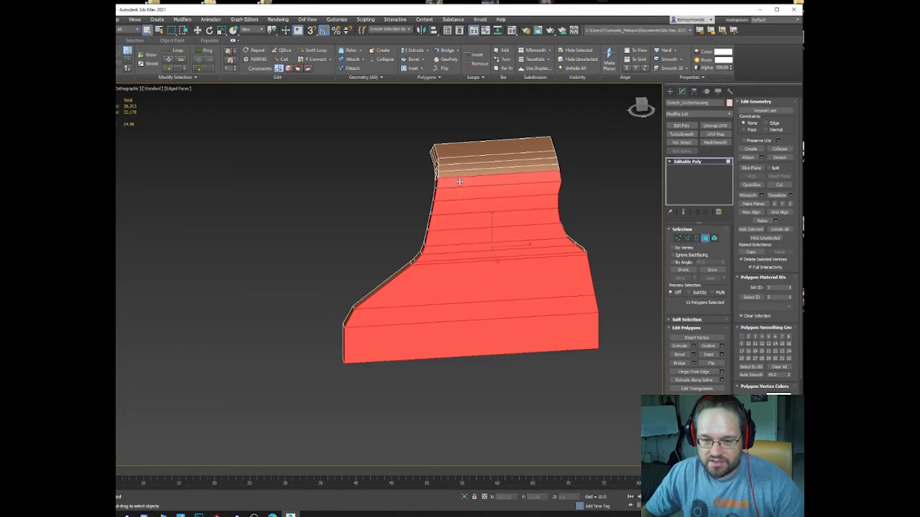
pyautogui.keyDown('ctrl'); pyautogui.click(460, 171); pyautogui.keyUp('ctrl')
pyautogui.keyDown('ctrl'); pyautogui.click(462, 164); pyautogui.keyUp('ctrl')
pyautogui.keyDown('ctrl'); pyautogui.click(461, 154); pyautogui.keyUp('ctrl')
pyautogui.keyDown('ctrl'); pyautogui.click(462, 147); pyautogui.keyUp('ctrl')
pyautogui.keyDown('alt'); pyautogui.moveTo(464, 154); pyautogui.dragTo(474, 302, button='middle'); pyautogui.keyUp('alt')
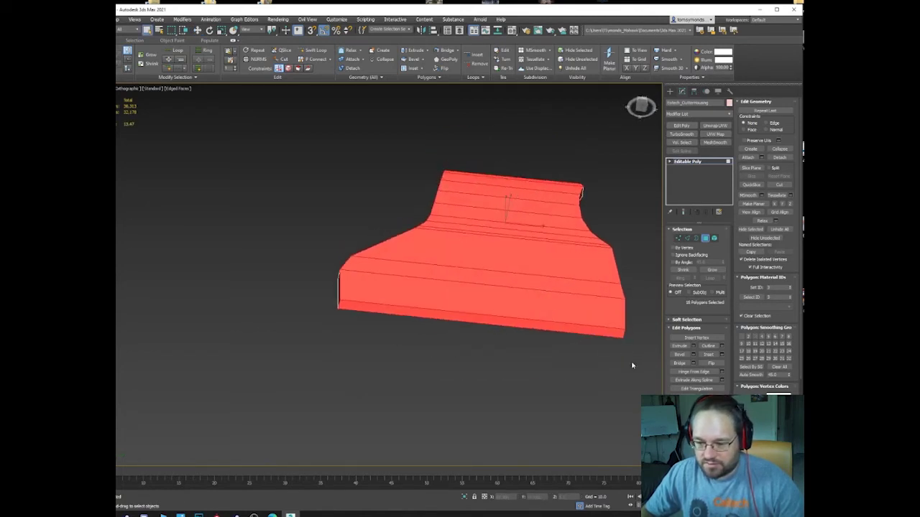
pyautogui.click(693, 355)
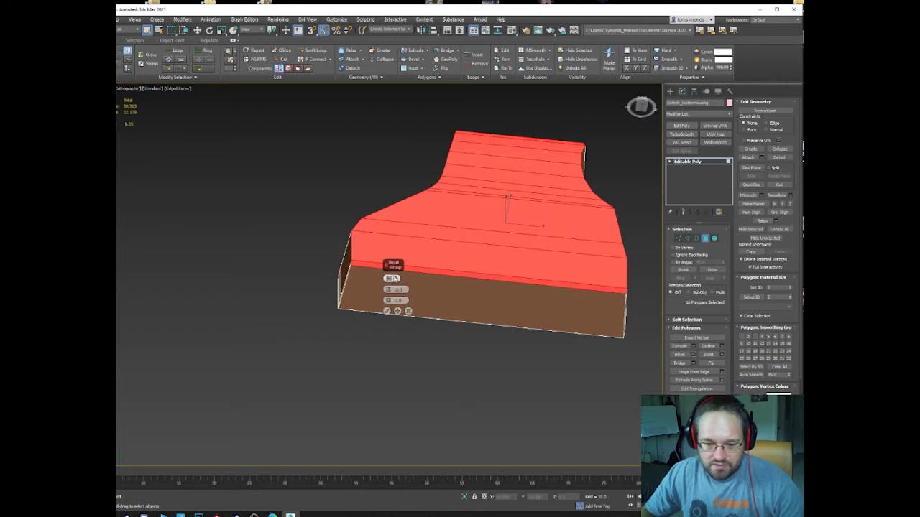
pyautogui.rightClick(389, 289)
pyautogui.scroll(4, 363, 291)
pyautogui.moveTo(389, 300); pyautogui.dragTo(382, 290)
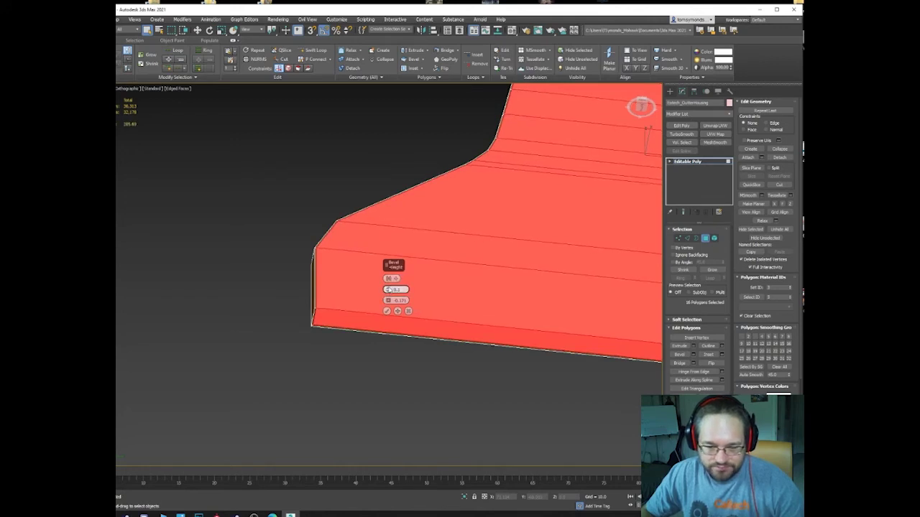
pyautogui.click(389, 290)
pyautogui.keyDown('alt'); pyautogui.moveTo(322, 254); pyautogui.dragTo(329, 287, button='middle'); pyautogui.keyUp('alt')
pyautogui.scroll(4, 352, 290)
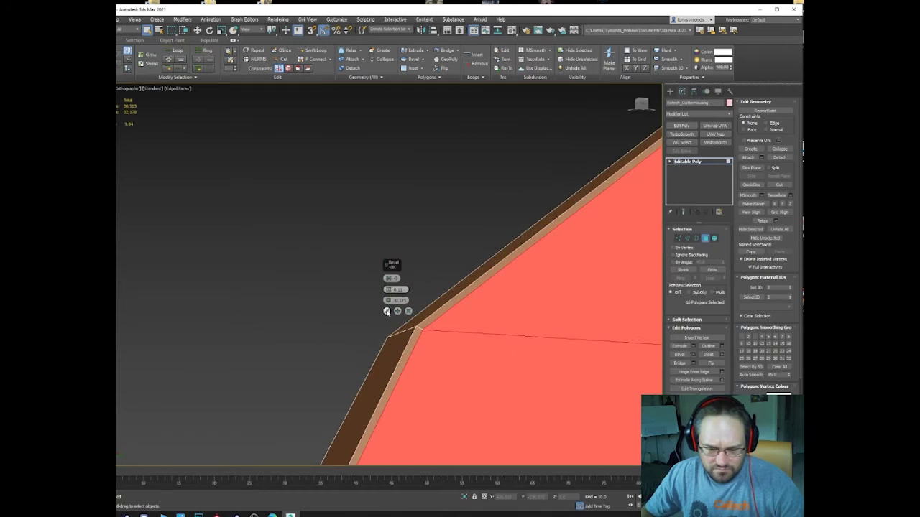
pyautogui.click(386, 312)
# Delete the narrow bevel polygon along the centre-line edge of the housing's top.
pyautogui.moveTo(394, 294)
pyautogui.keyDown('alt'); pyautogui.mouseDown(button='middle')
pyautogui.moveTo(312, 246)
pyautogui.moveTo(476, 124)
pyautogui.moveTo(388, 304)
pyautogui.moveTo(378, 277)
pyautogui.moveTo(380, 304)
pyautogui.moveTo(402, 304)
pyautogui.mouseUp(button='middle'); pyautogui.keyUp('alt')
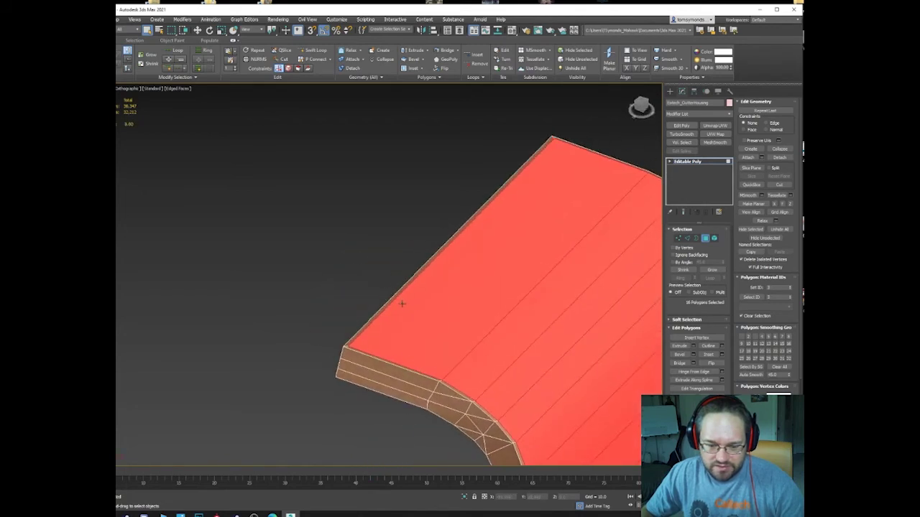
pyautogui.press('4')
pyautogui.press('4')
pyautogui.click(396, 301)
pyautogui.press('Delete')
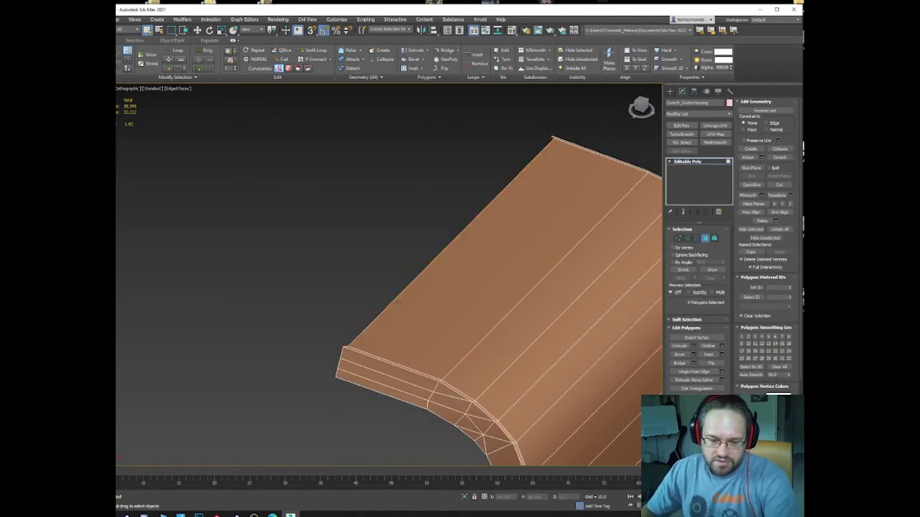
# Set the X position of the top centre-line edge's two vertices to 0.
pyautogui.press('2')
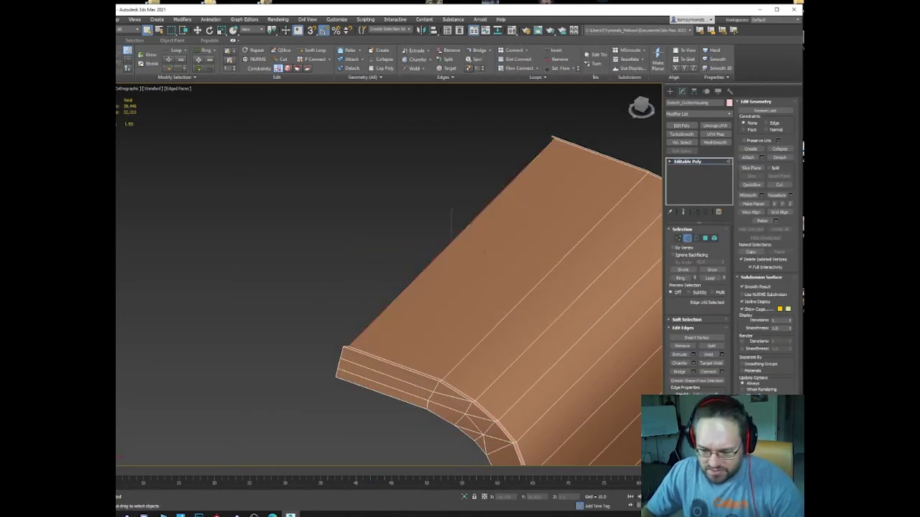
pyautogui.press('w')
pyautogui.click(677, 238)
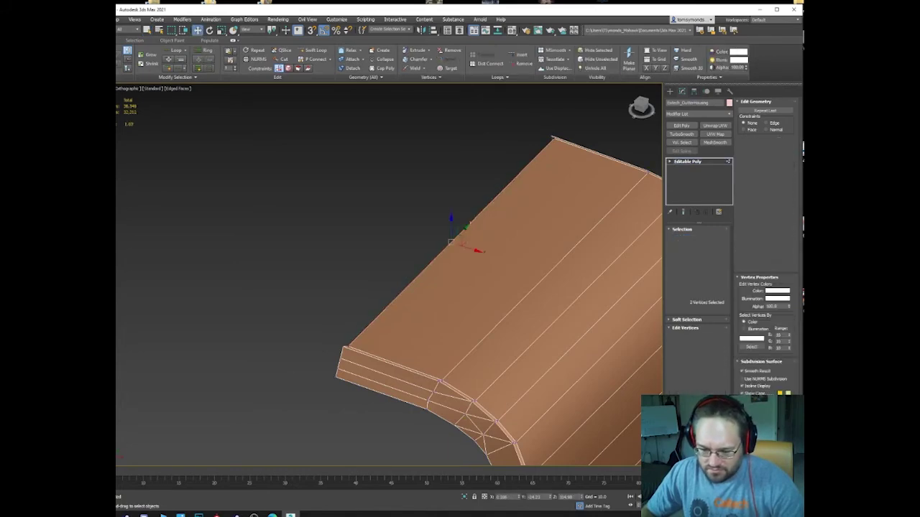
pyautogui.rightClick(517, 498)
pyautogui.keyDown('alt'); pyautogui.moveTo(452, 264); pyautogui.dragTo(715, 322, button='middle'); pyautogui.keyUp('alt')
pyautogui.click(678, 239)
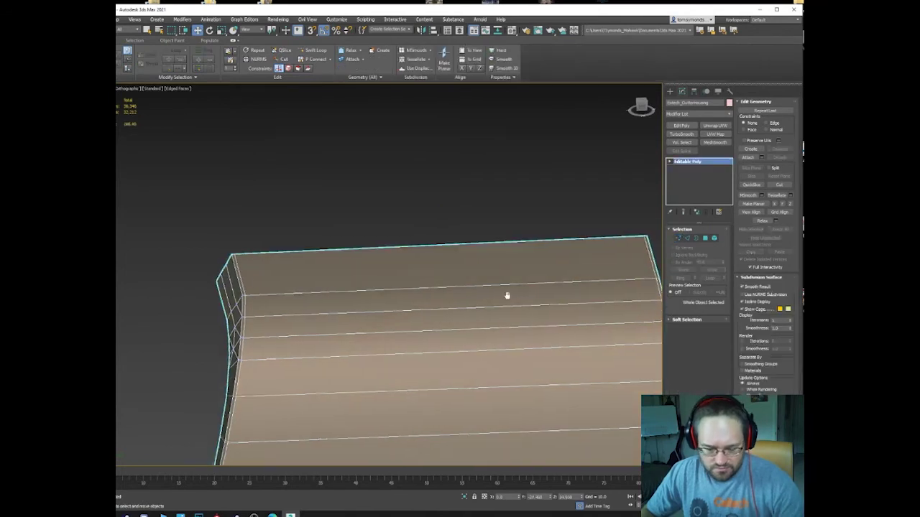
# Examine the beveled housing from several angles and distances in plain shading without the edge overlay.
pyautogui.press('F4')
pyautogui.keyDown('alt'); pyautogui.moveTo(493, 306); pyautogui.dragTo(519, 220, button='middle'); pyautogui.keyUp('alt')
pyautogui.scroll(4, 420, 307)
pyautogui.scroll(-5, 421, 318)
pyautogui.scroll(4, 506, 269)
pyautogui.scroll(-3, 519, 220)
pyautogui.keyDown('alt'); pyautogui.moveTo(471, 280); pyautogui.dragTo(522, 274, button='middle'); pyautogui.keyUp('alt')
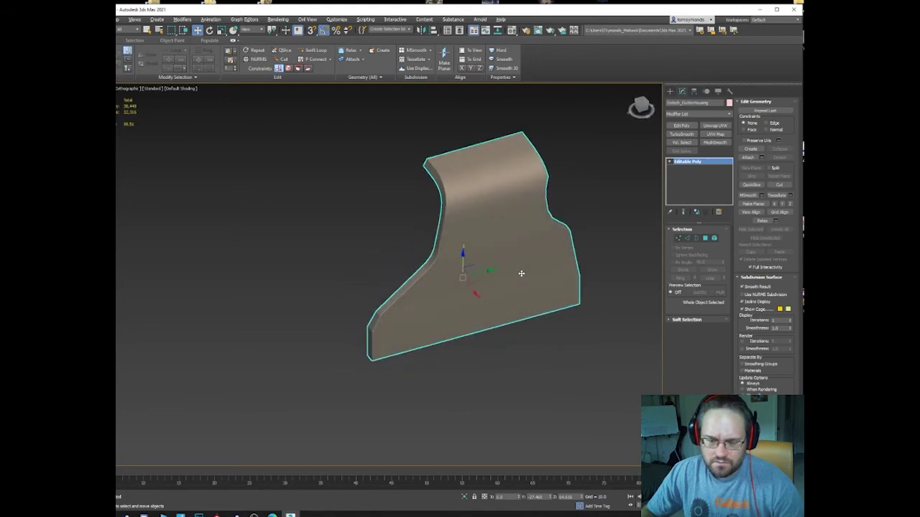
pyautogui.scroll(6, 443, 211)
pyautogui.press('F4')
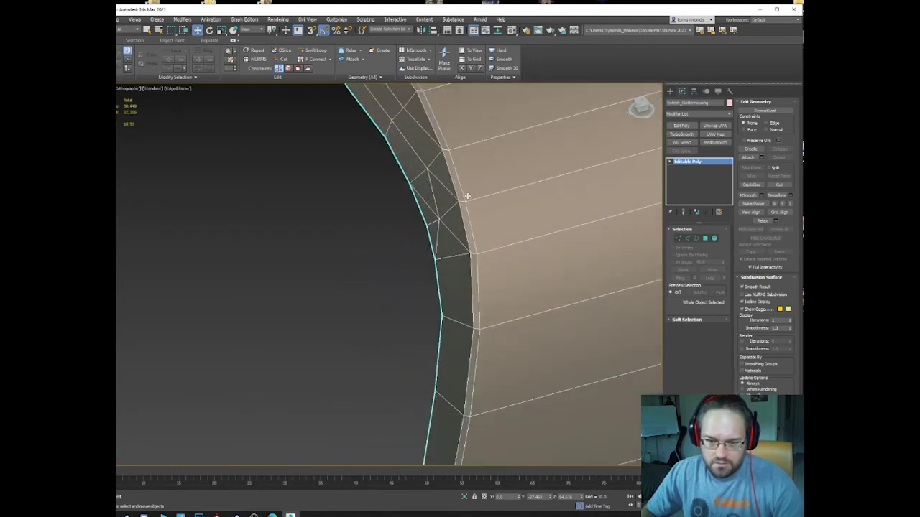
pyautogui.moveTo(447, 162); pyautogui.dragTo(441, 245, button='middle')
pyautogui.press('2')
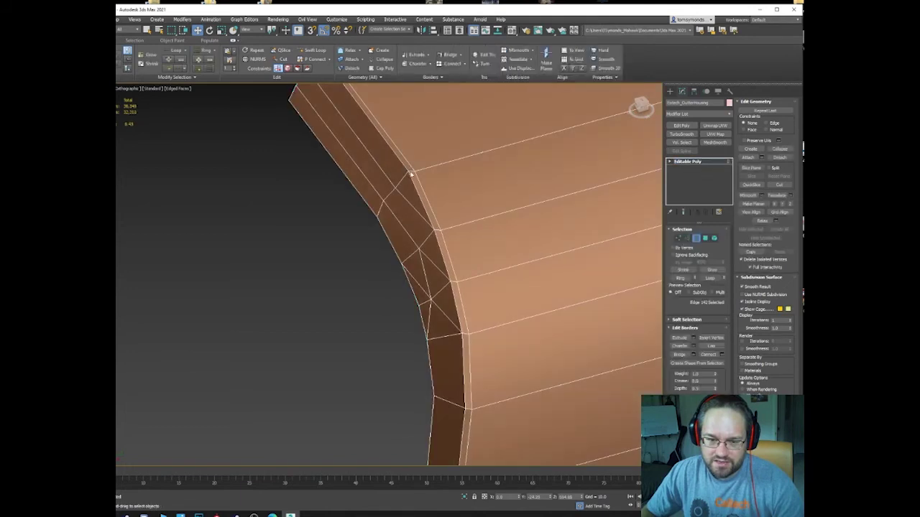
pyautogui.click(411, 176)
pyautogui.click(680, 278)
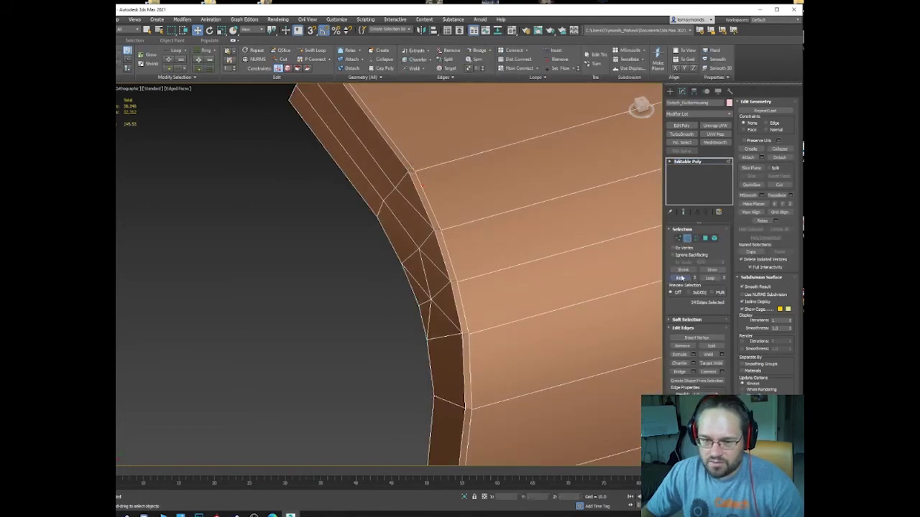
pyautogui.moveTo(386, 161); pyautogui.dragTo(397, 269, button='middle')
pyautogui.press('r')
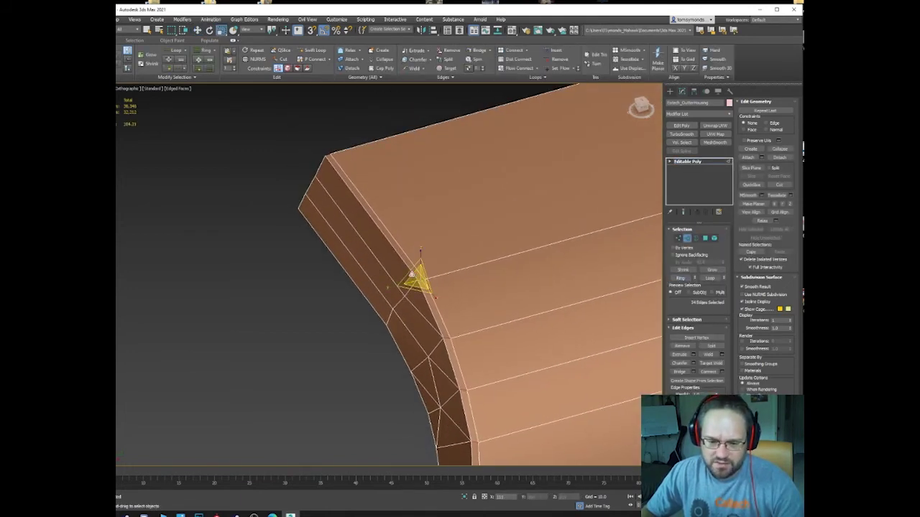
pyautogui.keyDown('alt'); pyautogui.moveTo(404, 221); pyautogui.dragTo(453, 263, button='middle'); pyautogui.keyUp('alt')
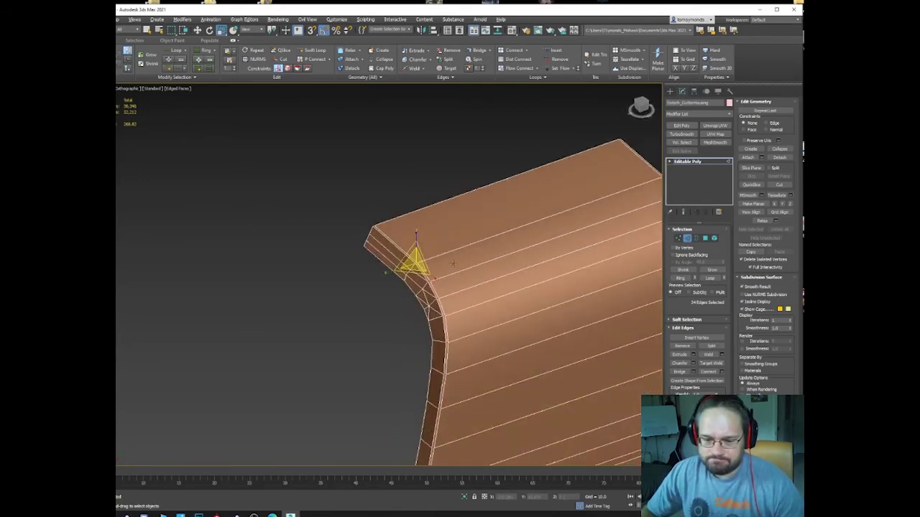
pyautogui.scroll(-3, 453, 263)
# Undo the housing edits back to before the outer-face bevel, with the outer-face polygons selected.
pyautogui.hotkey('ctrl', 'z')
pyautogui.hotkey('ctrl', 'z')
pyautogui.hotkey('ctrl', 'z')
pyautogui.hotkey('ctrl', 'z')
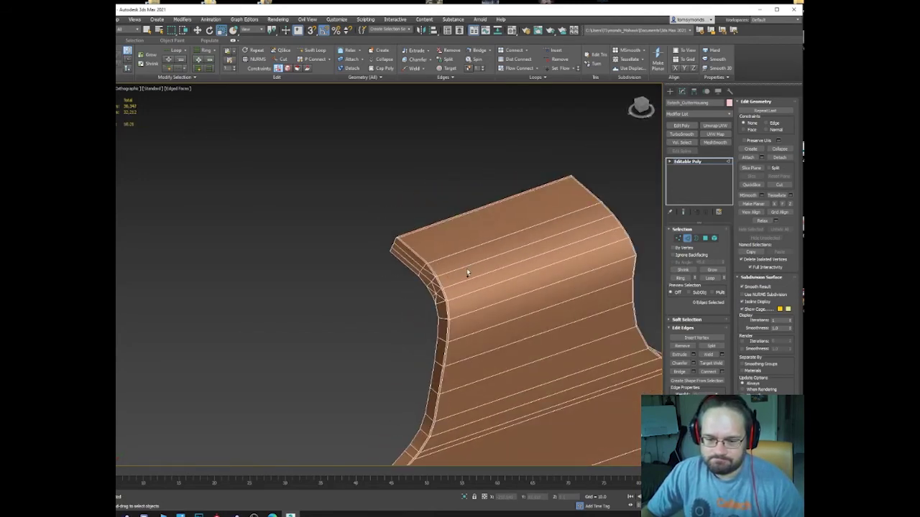
pyautogui.hotkey('ctrl', 'z')
pyautogui.press('4')
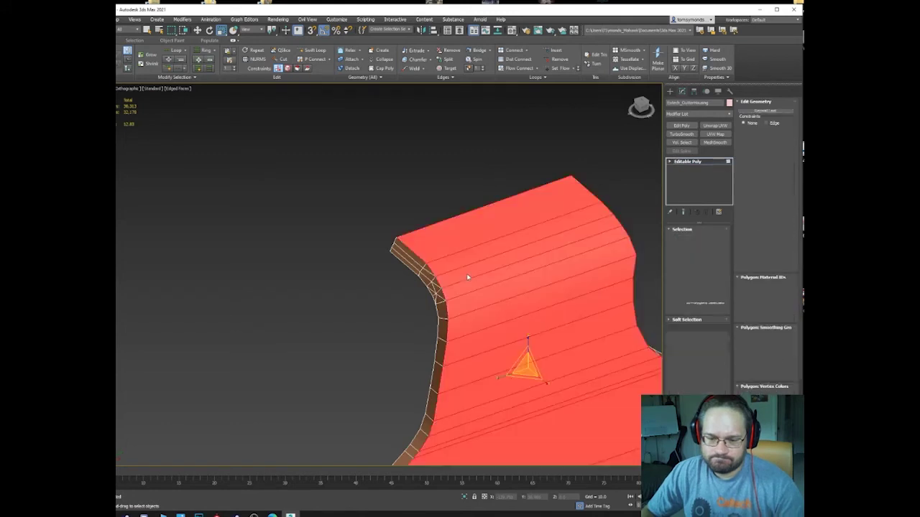
# Bevel the housing's selected outer-face polygons with height 0.1 and outline -0.4.
pyautogui.keyDown('alt'); pyautogui.moveTo(467, 277); pyautogui.dragTo(500, 286, button='middle'); pyautogui.keyUp('alt')
pyautogui.click(693, 354)
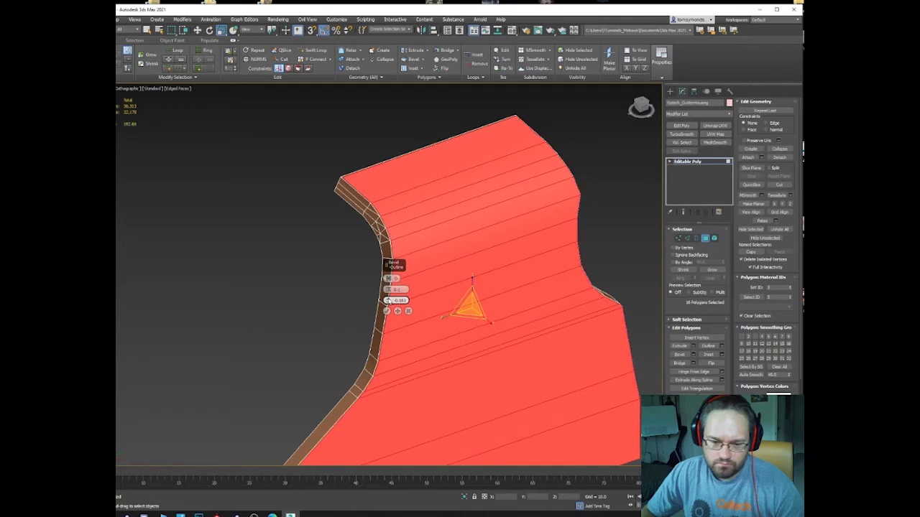
pyautogui.moveTo(388, 300); pyautogui.dragTo(389, 300)
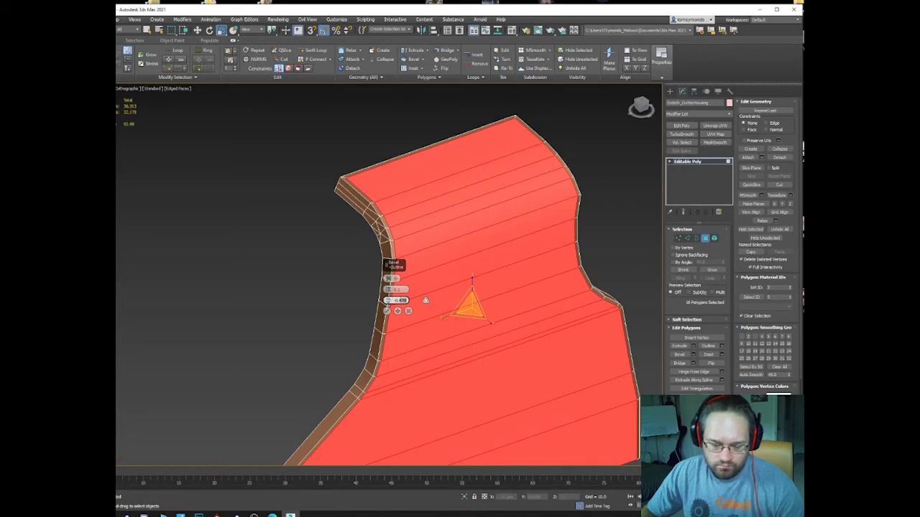
pyautogui.press('BackSpace')
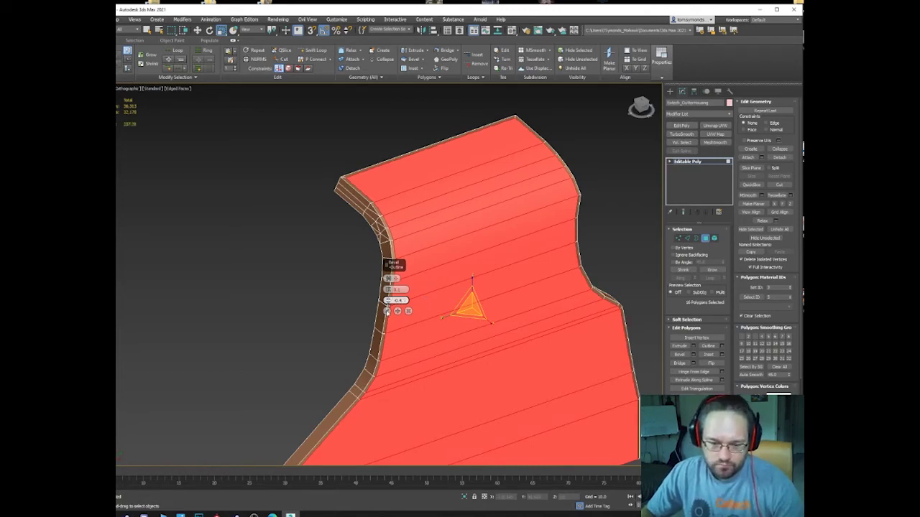
pyautogui.click(386, 310)
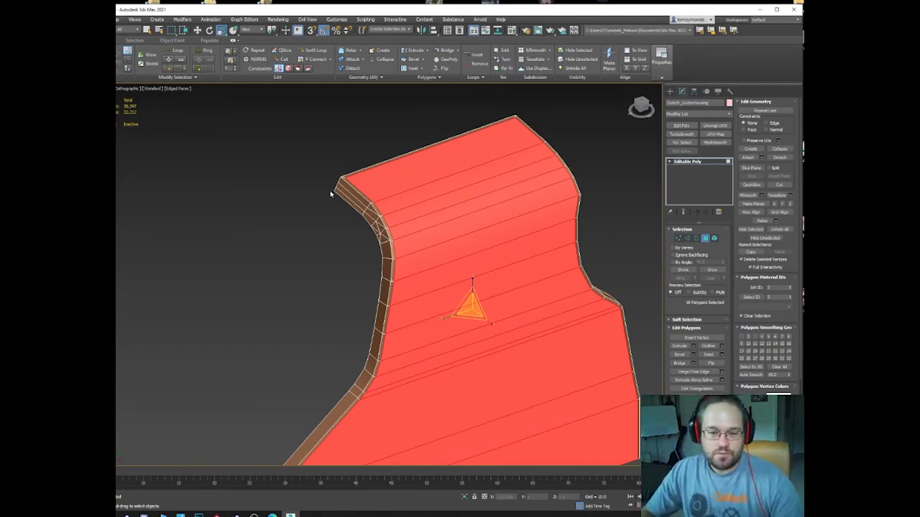
# Delete the narrow bevel polygon running along the centre-line edge of the housing's top.
pyautogui.keyDown('alt'); pyautogui.moveTo(357, 154); pyautogui.dragTo(366, 167, button='middle'); pyautogui.keyUp('alt')
pyautogui.scroll(3, 369, 192)
pyautogui.click(367, 199)
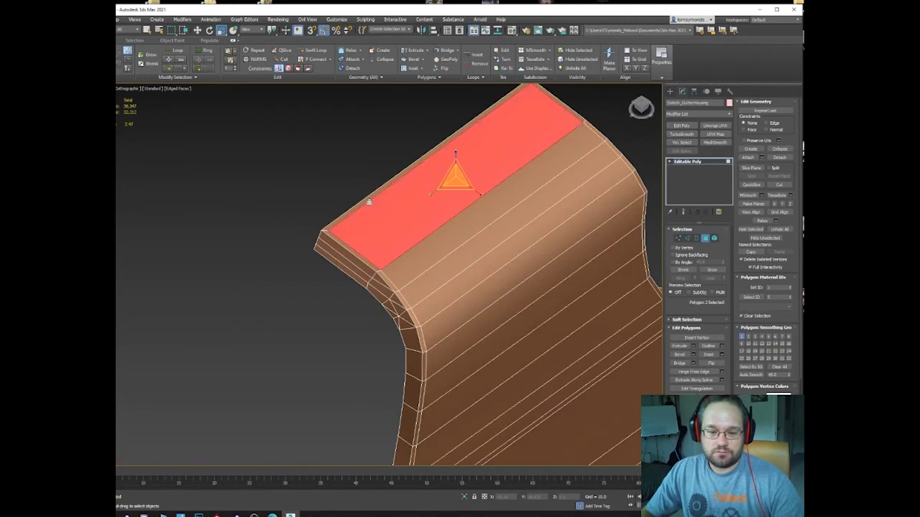
pyautogui.click(366, 199)
pyautogui.press('Delete')
pyautogui.scroll(3, 362, 208)
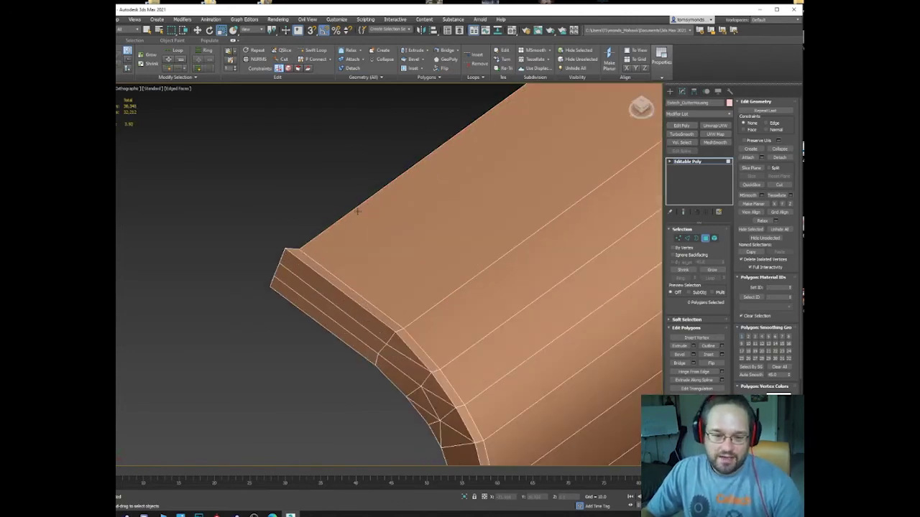
# Set the X position of the housing's open top centre-line edge to 0 and check the result from the side.
pyautogui.press('2')
pyautogui.click(361, 205)
pyautogui.moveTo(535, 187); pyautogui.dragTo(439, 299, button='middle')
pyautogui.scroll(-3, 440, 301)
pyautogui.press('w')
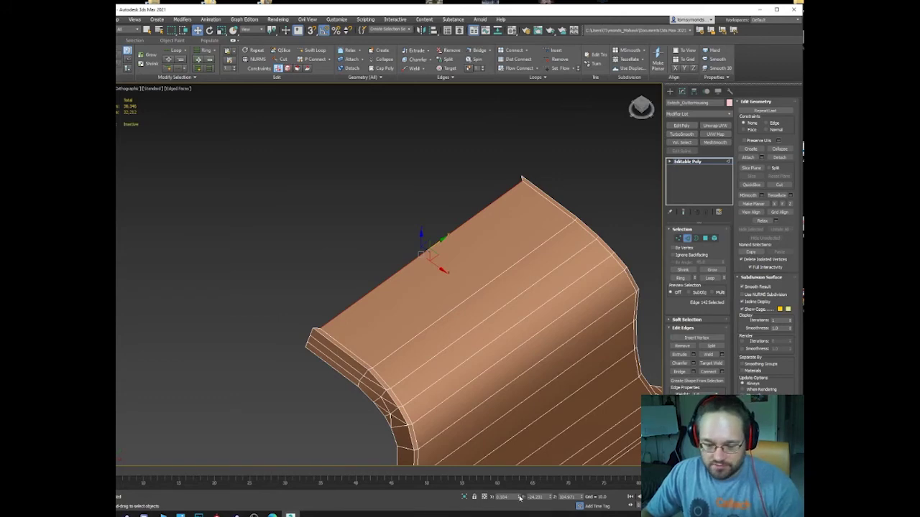
pyautogui.keyDown('alt'); pyautogui.moveTo(359, 227); pyautogui.dragTo(341, 249, button='middle'); pyautogui.keyUp('alt')
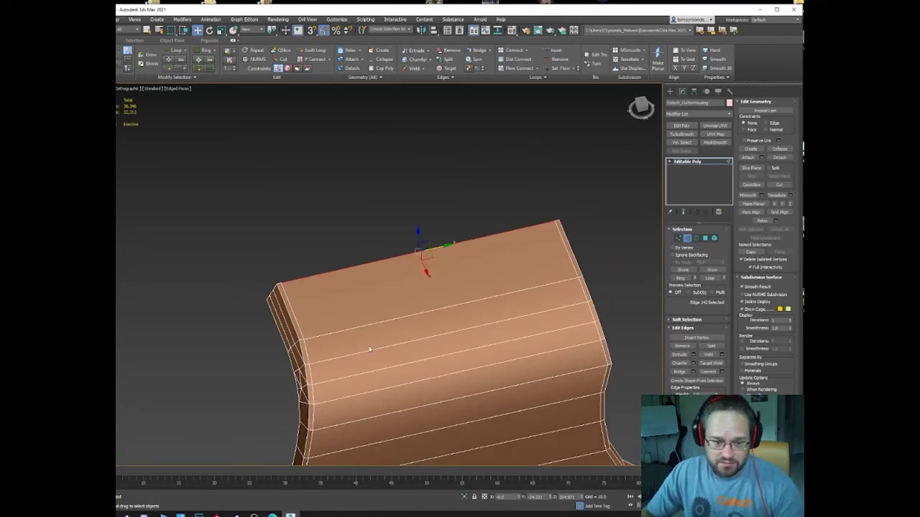
pyautogui.keyDown('alt'); pyautogui.moveTo(373, 330); pyautogui.dragTo(332, 288, button='middle'); pyautogui.keyUp('alt')
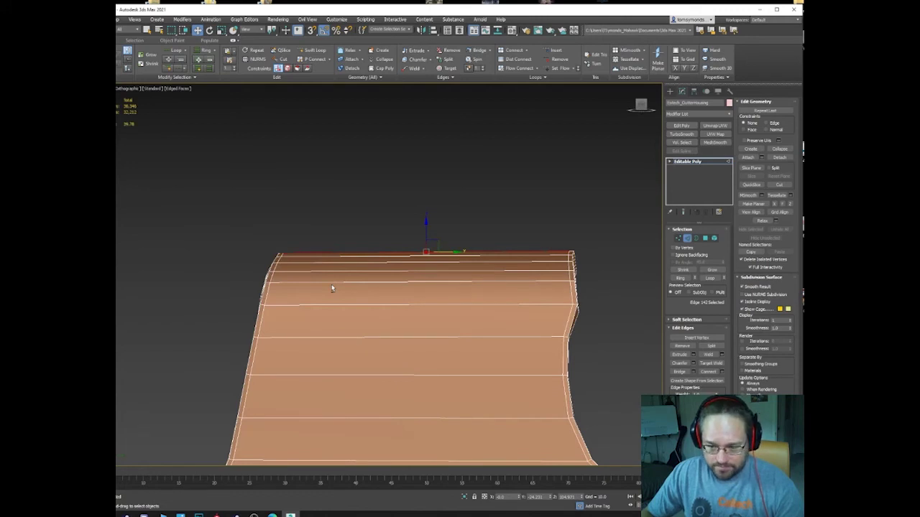
# Undo back to the unbeveled outer face and bevel its polygons again with a greater height.
pyautogui.click(332, 288)
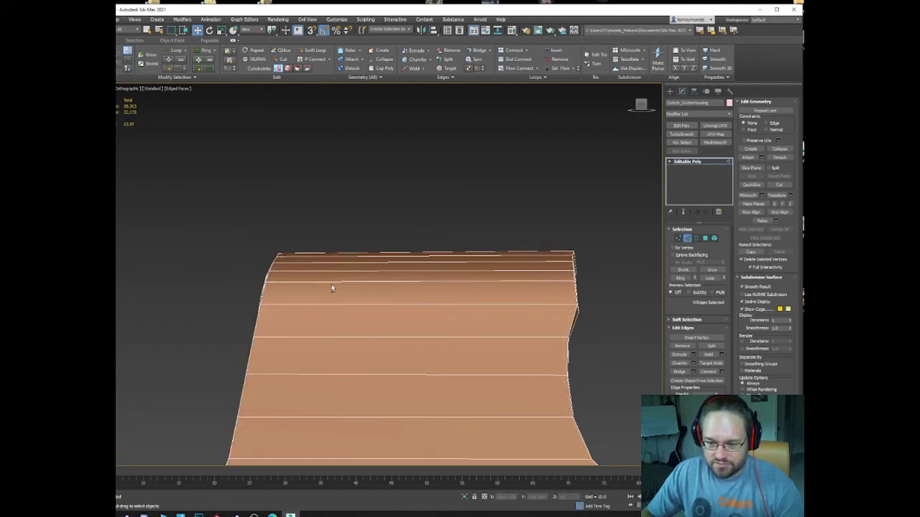
pyautogui.press('4')
pyautogui.hotkey('ctrl', 'a')
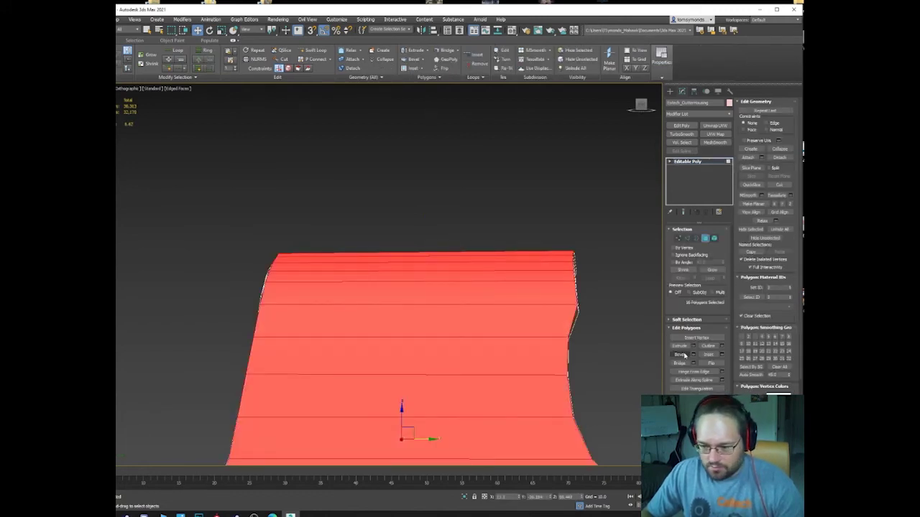
pyautogui.click(693, 355)
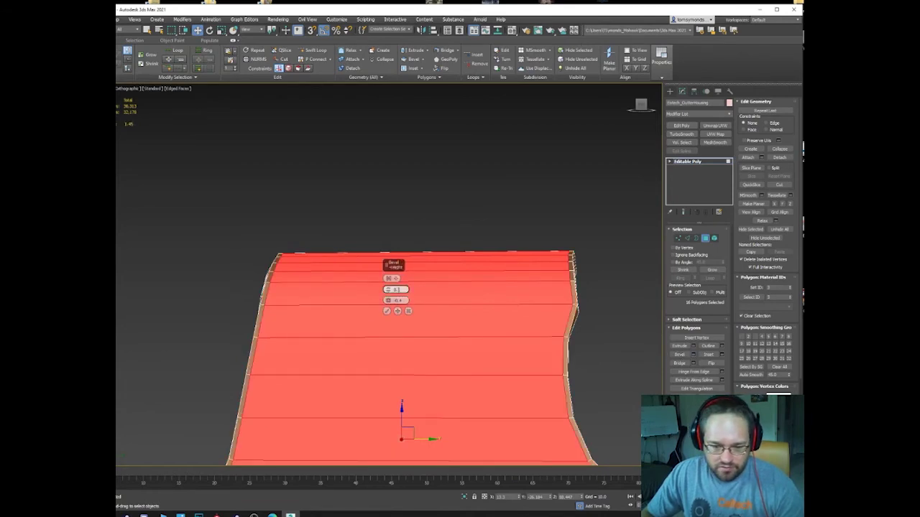
pyautogui.click(386, 311)
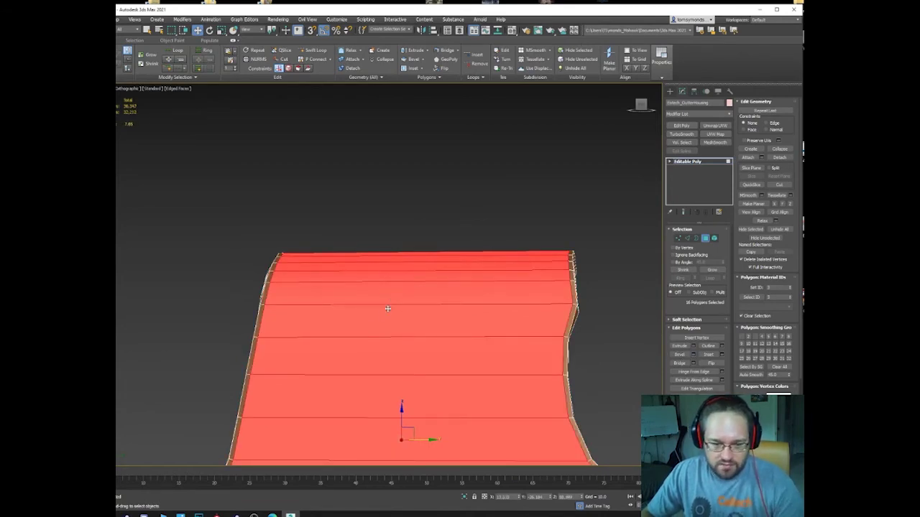
pyautogui.keyDown('alt'); pyautogui.moveTo(388, 310); pyautogui.dragTo(348, 309, button='middle'); pyautogui.keyUp('alt')
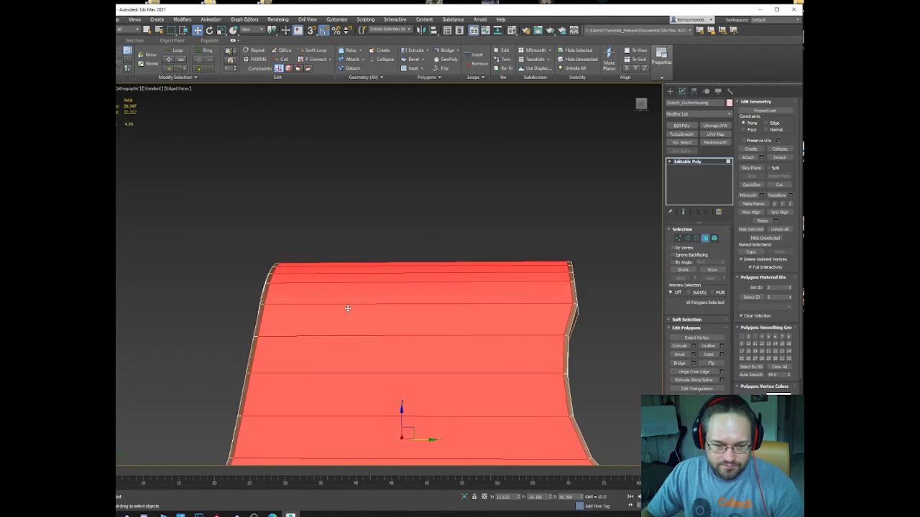
# Undo the last bevel and bevel the outer-face polygons again with height 0.4.
pyautogui.hotkey('ctrl', 'z')
pyautogui.click(694, 355)
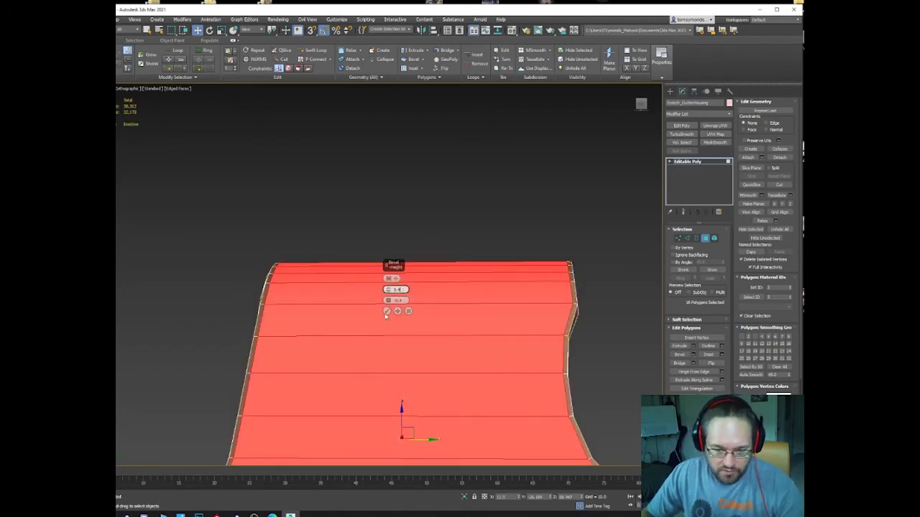
pyautogui.click(387, 311)
# Delete the narrow bevel polygon at the top's centre line and set the open edge's X position to 0.
pyautogui.keyDown('alt'); pyautogui.moveTo(384, 309); pyautogui.dragTo(265, 261, button='middle'); pyautogui.keyUp('alt')
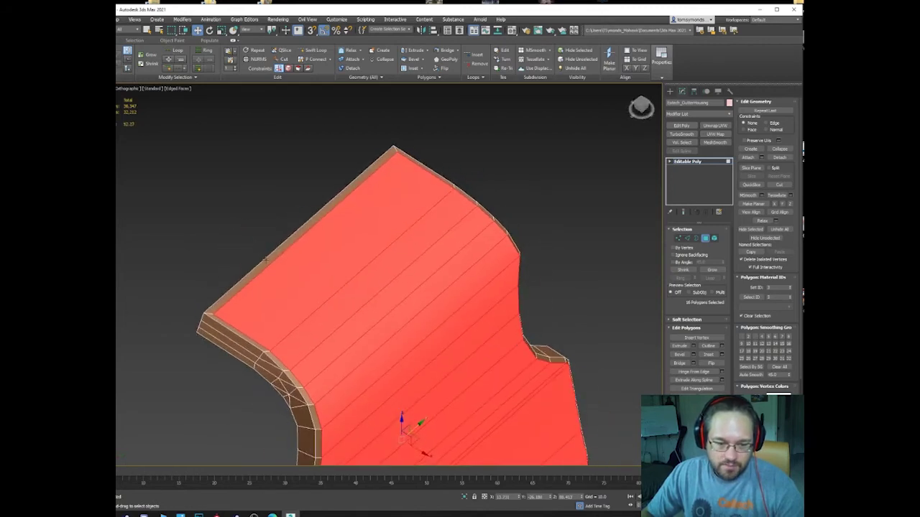
pyautogui.press('2')
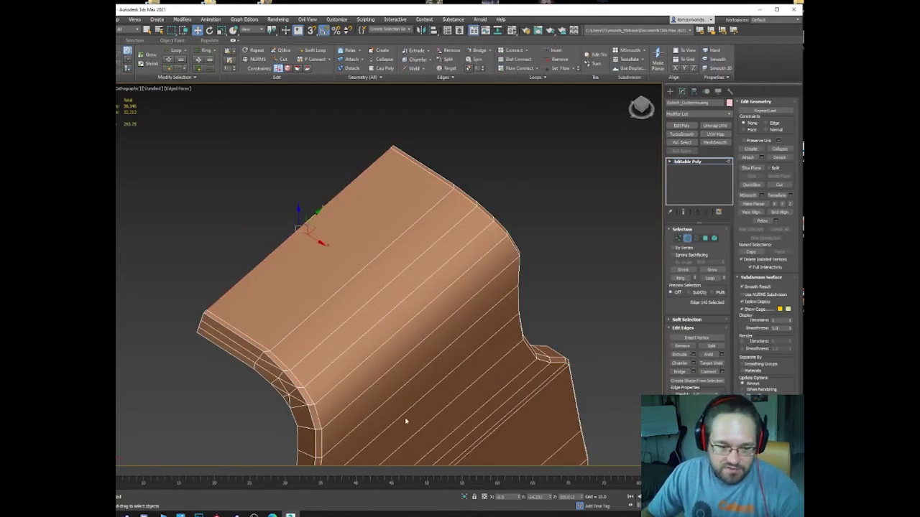
pyautogui.keyDown('alt'); pyautogui.moveTo(285, 337); pyautogui.dragTo(274, 261, button='middle'); pyautogui.keyUp('alt')
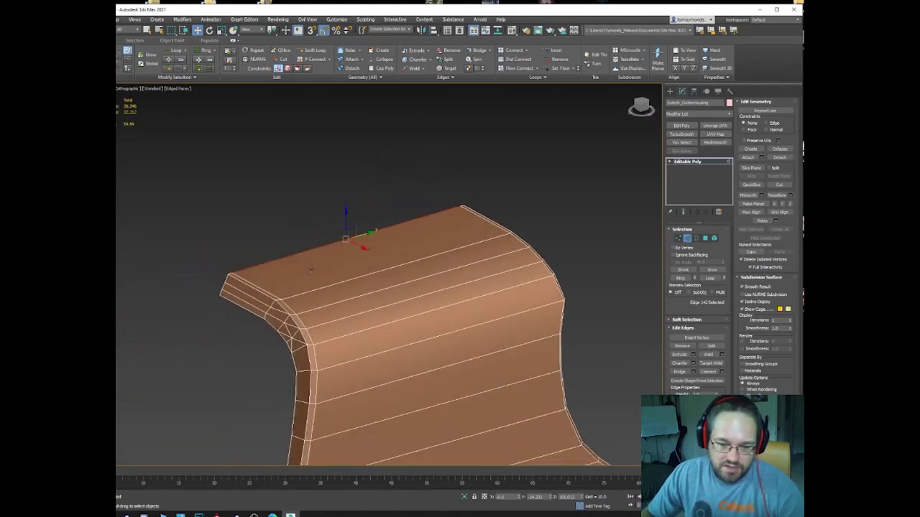
# Select the lengthwise edge where the housing's flat top meets the first bend of the outer face.
pyautogui.press('4')
pyautogui.click(322, 324)
pyautogui.keyDown('alt'); pyautogui.moveTo(322, 325); pyautogui.dragTo(389, 286, button='middle'); pyautogui.keyUp('alt')
pyautogui.scroll(5, 305, 339)
pyautogui.press('2')
pyautogui.click(314, 362)
pyautogui.scroll(-5, 335, 345)
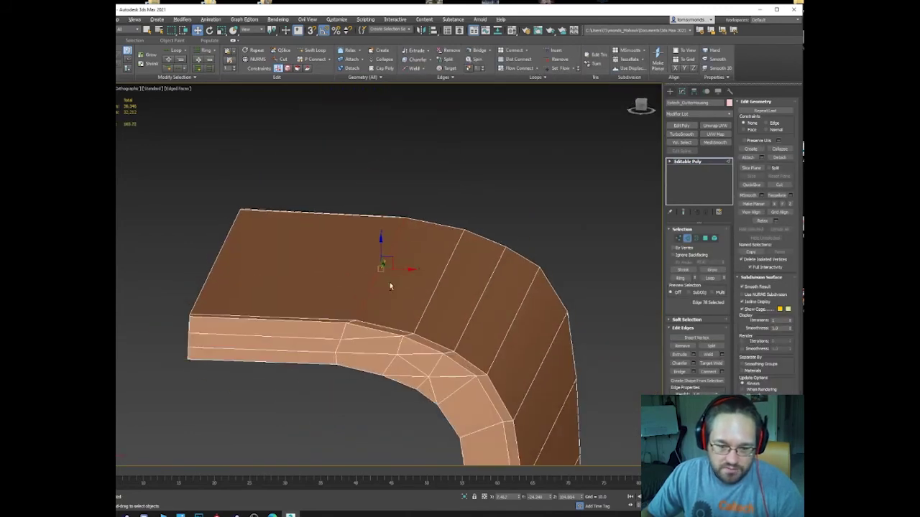
# Try to slide the first bend's edge towards the centre line in the front view with the Edge constraint.
pyautogui.click(768, 124)
pyautogui.click(640, 108)
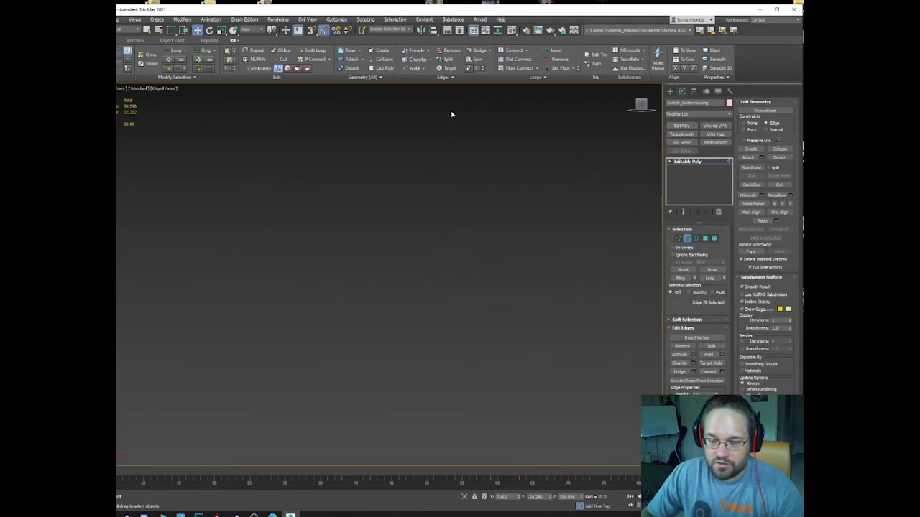
pyautogui.moveTo(393, 178); pyautogui.dragTo(406, 235, button='middle')
pyautogui.scroll(4, 408, 199)
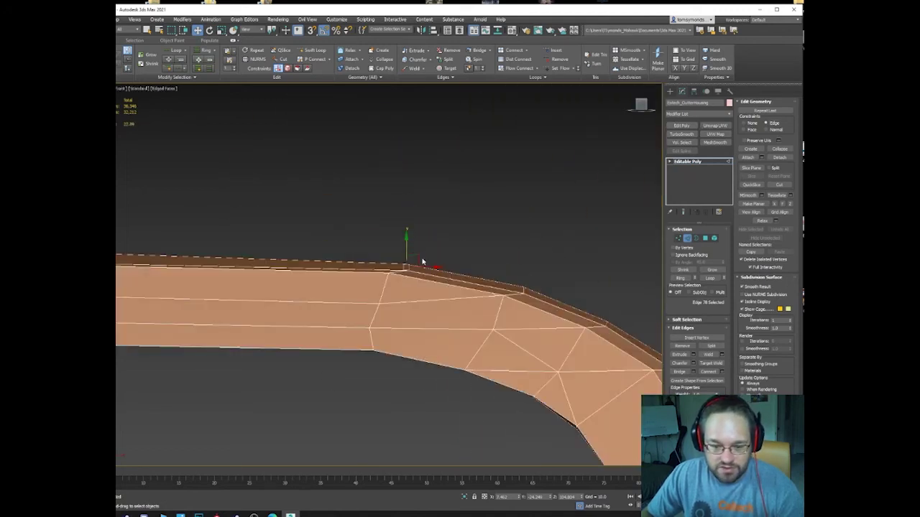
pyautogui.moveTo(419, 257); pyautogui.dragTo(402, 250)
pyautogui.hotkey('ctrl', 'z')
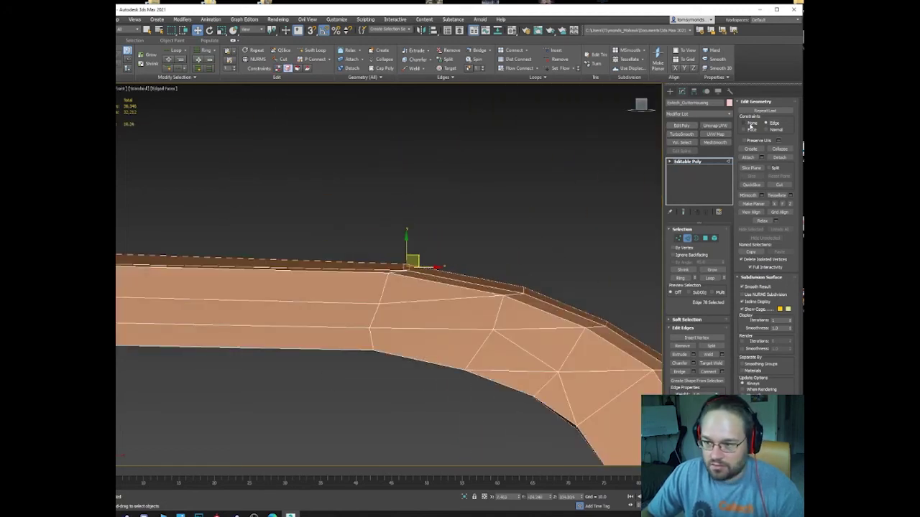
# Without constraints, move the outer-face edges at the first four bends inward to line up with the end-face corner divisions.
pyautogui.moveTo(412, 254); pyautogui.dragTo(400, 250)
pyautogui.click(531, 289)
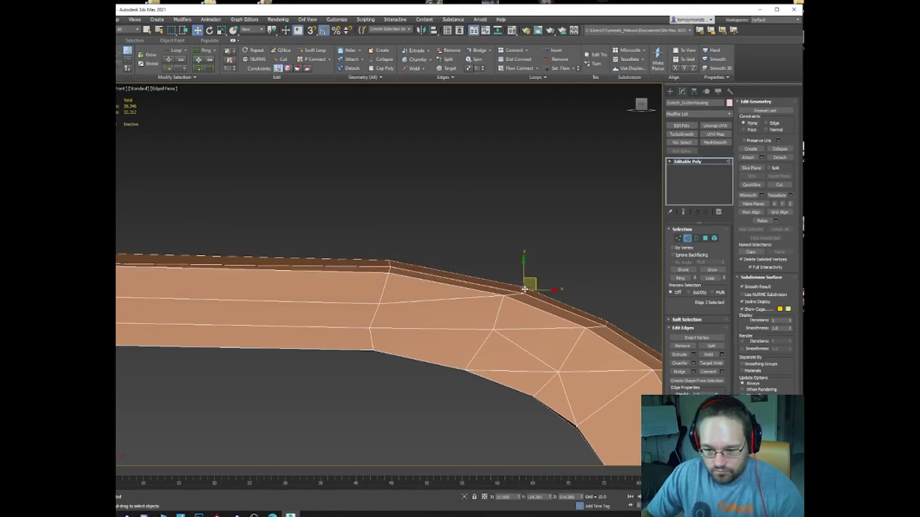
pyautogui.moveTo(509, 283); pyautogui.dragTo(507, 283)
pyautogui.moveTo(536, 307); pyautogui.dragTo(460, 301, button='middle')
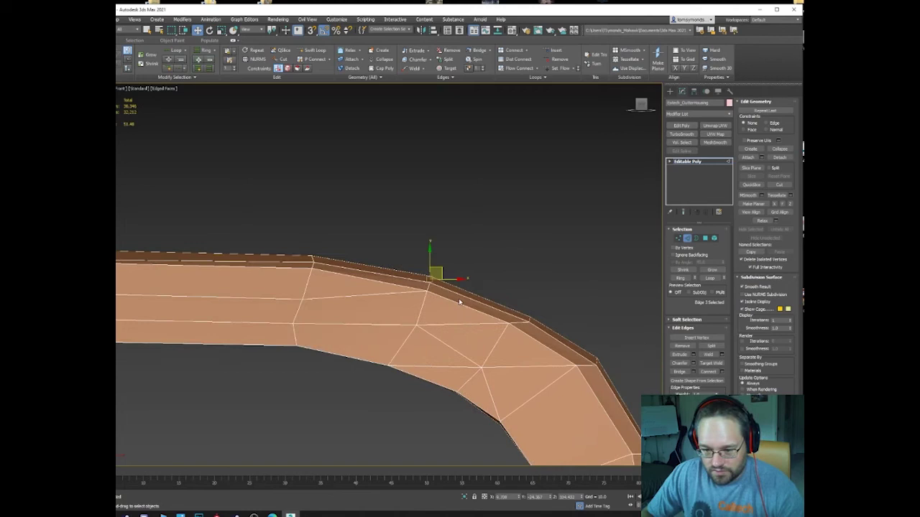
pyautogui.click(532, 324)
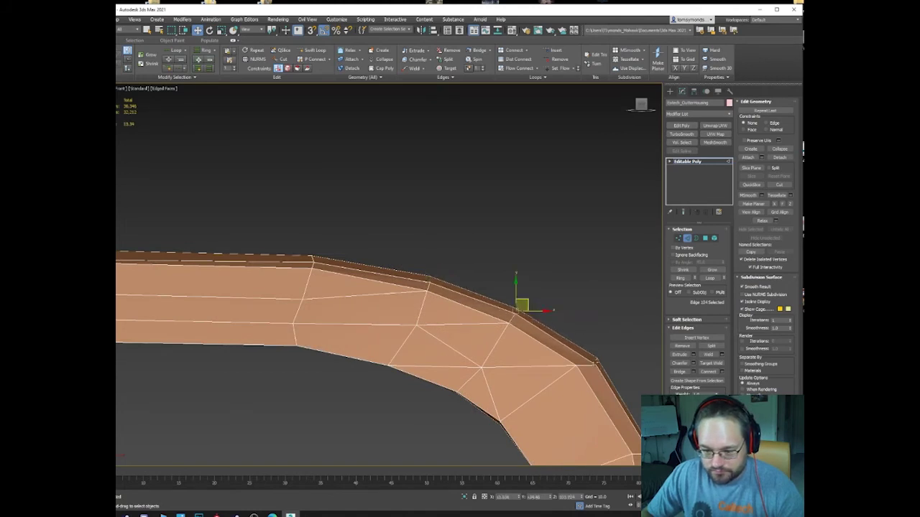
pyautogui.click(587, 355)
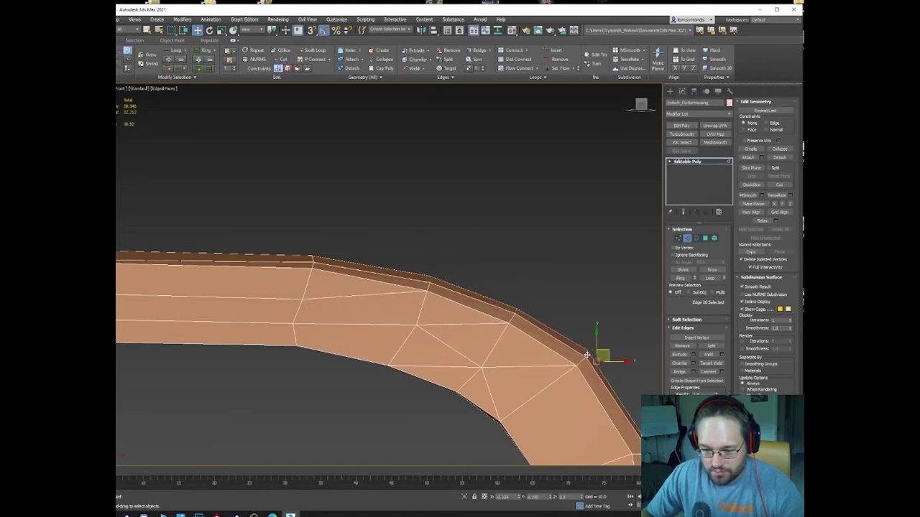
# Move the outer-face edges at the next two bends down the curve slightly so they line up with the end-face corner divisions.
pyautogui.scroll(-5, 587, 355)
pyautogui.scroll(5, 507, 366)
pyautogui.click(522, 364)
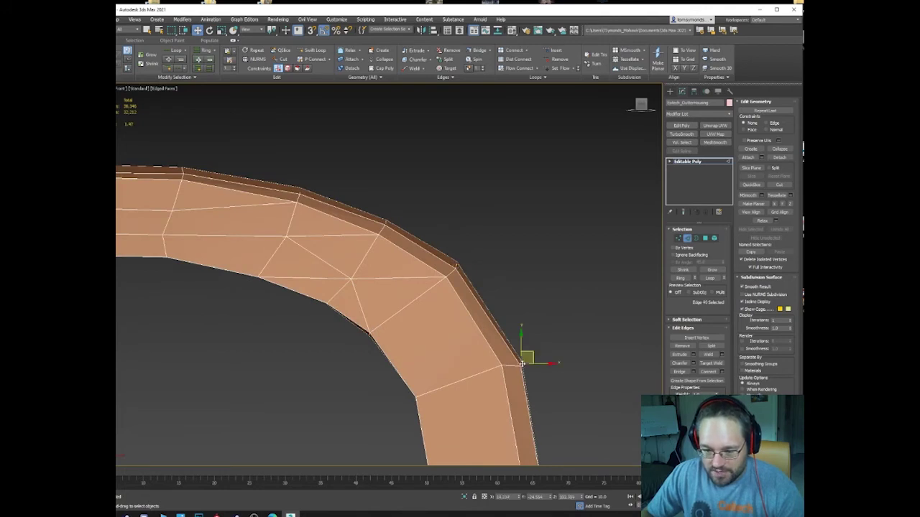
pyautogui.moveTo(532, 355); pyautogui.dragTo(527, 349)
pyautogui.scroll(-4, 523, 373)
pyautogui.moveTo(529, 385); pyautogui.dragTo(401, 297, button='middle')
pyautogui.scroll(2, 419, 301)
pyautogui.click(418, 297)
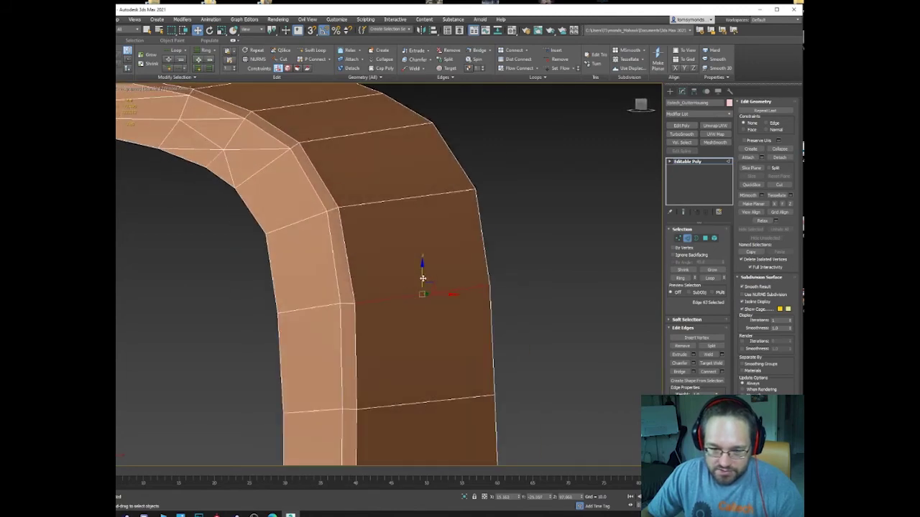
pyautogui.moveTo(423, 280); pyautogui.dragTo(423, 276)
# Select the two closely spaced lengthwise edges on the outer face just above the flared base.
pyautogui.scroll(-4, 424, 296)
pyautogui.moveTo(423, 343); pyautogui.dragTo(437, 280, button='middle')
pyautogui.click(437, 365)
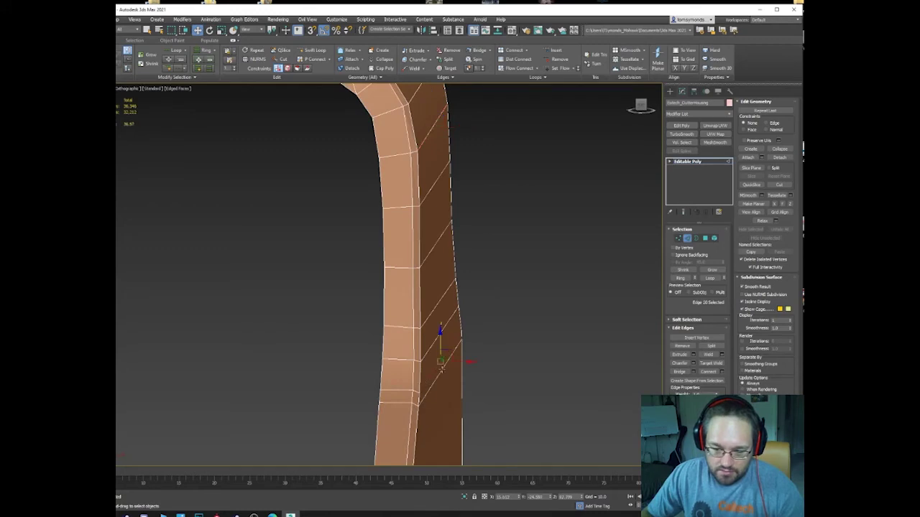
pyautogui.keyDown('ctrl'); pyautogui.click(441, 370); pyautogui.keyUp('ctrl')
pyautogui.keyDown('alt'); pyautogui.moveTo(441, 369); pyautogui.dragTo(309, 363, button='middle'); pyautogui.keyUp('alt')
pyautogui.scroll(2, 439, 354)
pyautogui.scroll(-4, 309, 363)
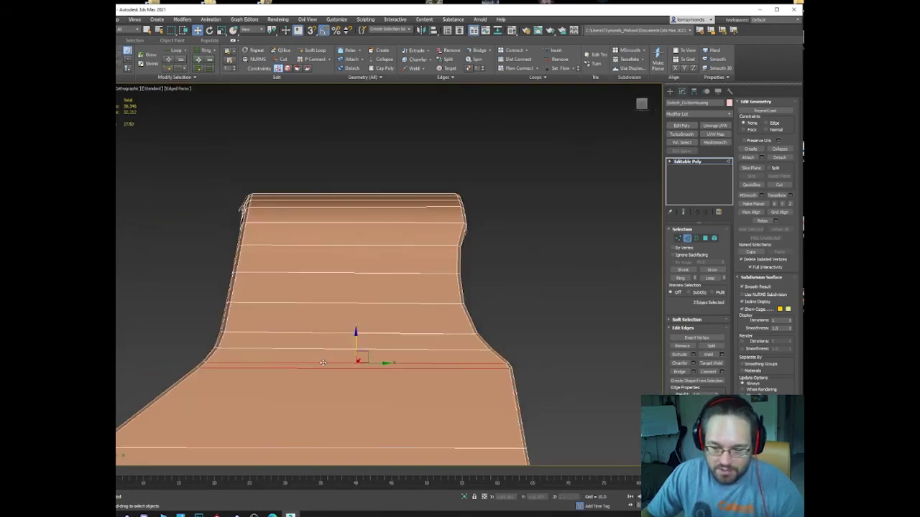
# Select the narrow bevel's full polygon loop around the outer face and examine it down to the bottom corner.
pyautogui.moveTo(450, 364); pyautogui.dragTo(492, 252, button='middle')
pyautogui.scroll(3, 493, 252)
pyautogui.press('4')
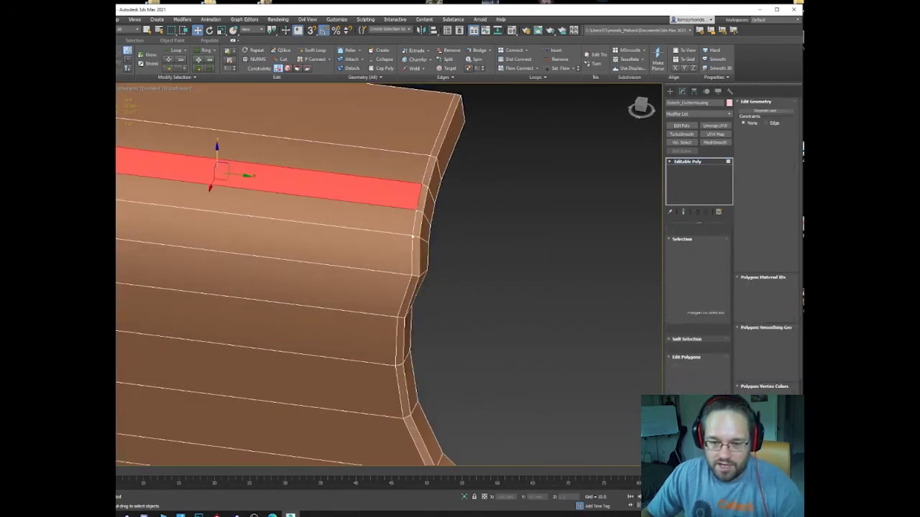
pyautogui.click(416, 254)
pyautogui.keyDown('shift'); pyautogui.click(419, 224); pyautogui.keyUp('shift')
pyautogui.scroll(-4, 442, 272)
pyautogui.moveTo(442, 305); pyautogui.dragTo(499, 213, button='middle')
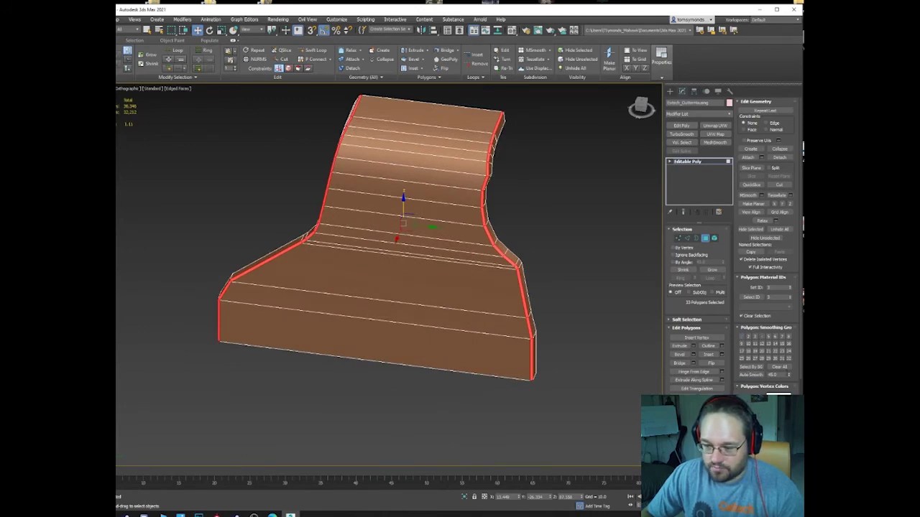
pyautogui.keyDown('alt'); pyautogui.moveTo(445, 288); pyautogui.dragTo(474, 327, button='middle'); pyautogui.keyUp('alt')
pyautogui.scroll(4, 498, 332)
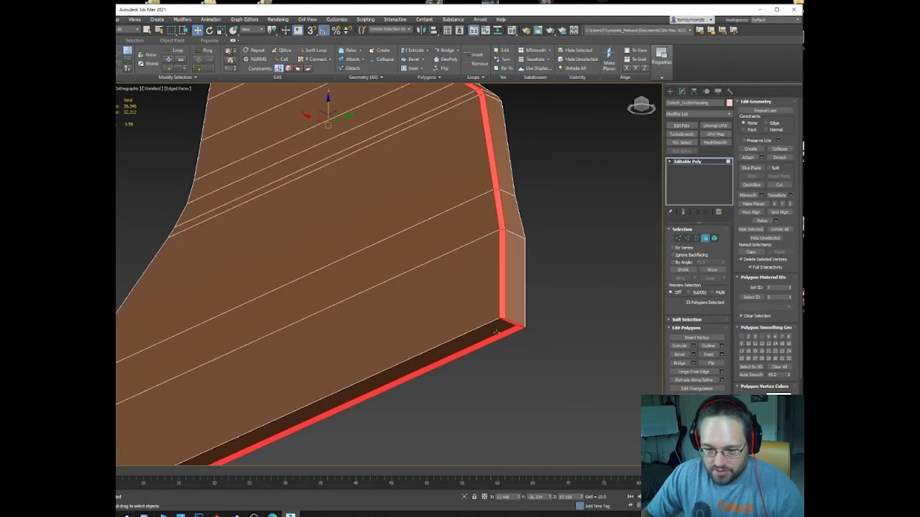
# Select the housing's recessed bottom polygon and move it down flush with the bevel's lower edge.
pyautogui.press('4')
pyautogui.press('4')
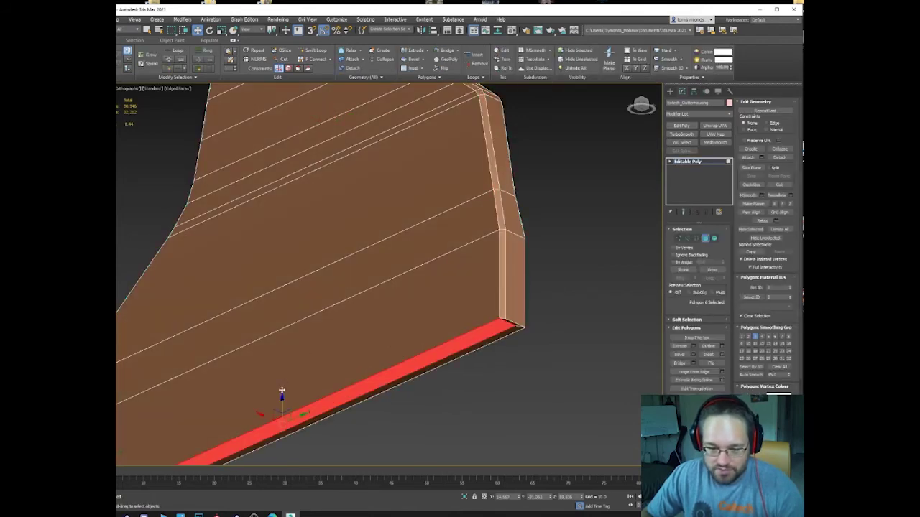
pyautogui.moveTo(282, 390); pyautogui.dragTo(283, 400)
pyautogui.moveTo(309, 412); pyautogui.dragTo(391, 370, button='middle')
pyautogui.scroll(-2, 362, 386)
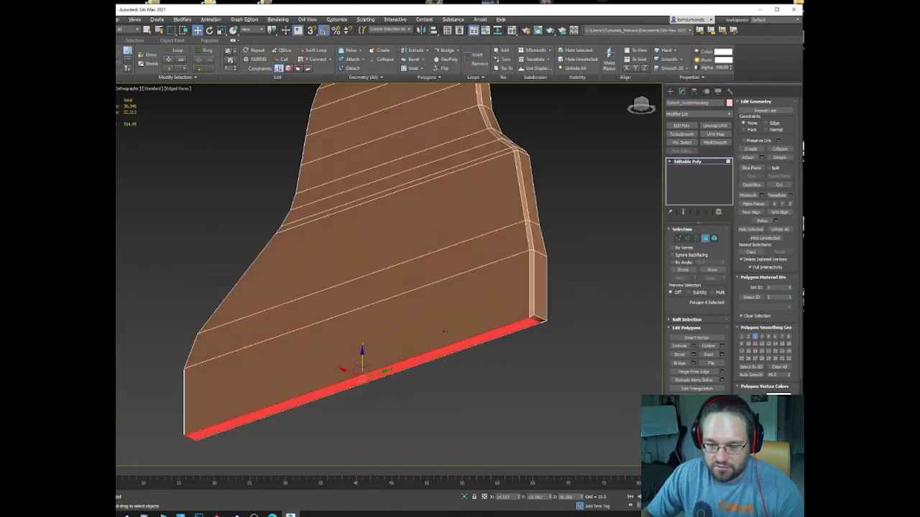
# Select the narrow bevel's polygon loop again from the bottom corner, examine where it runs, and clear the selection.
pyautogui.keyDown('alt'); pyautogui.moveTo(444, 331); pyautogui.dragTo(538, 332, button='middle'); pyautogui.keyUp('alt')
pyautogui.click(548, 329)
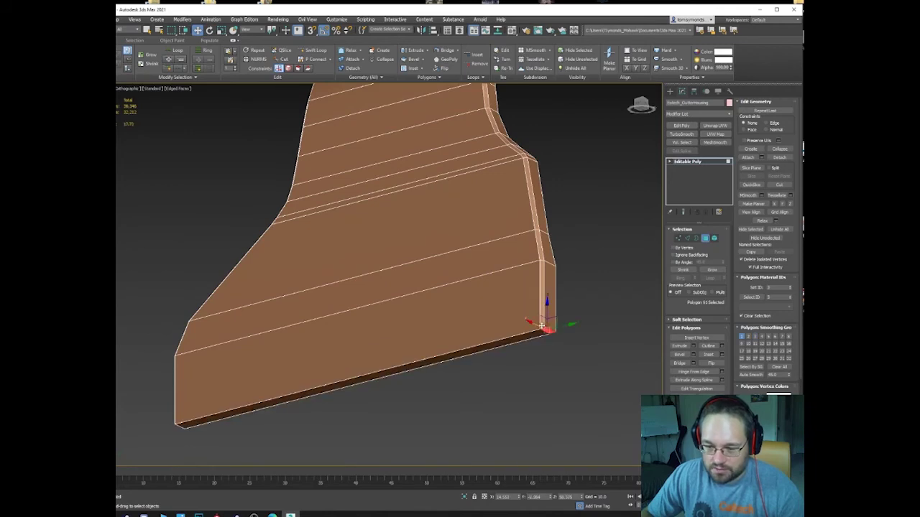
pyautogui.keyDown('shift'); pyautogui.click(542, 323); pyautogui.keyUp('shift')
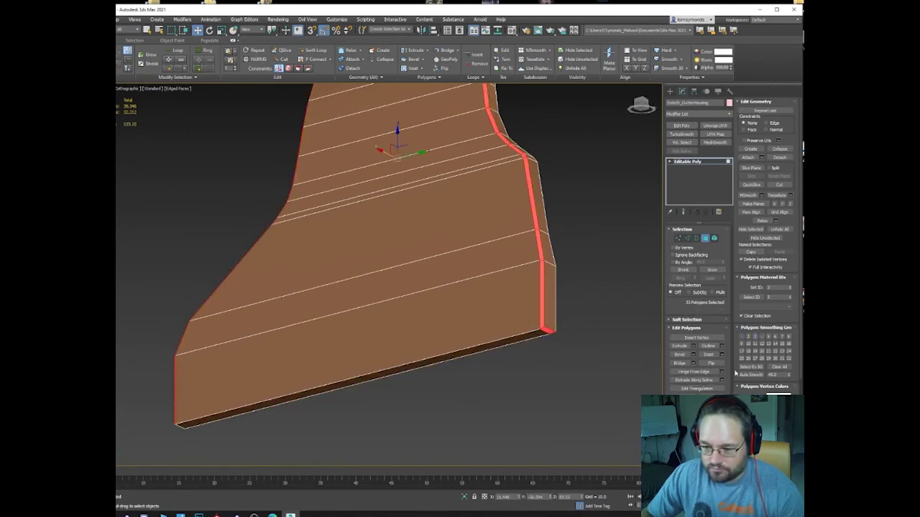
pyautogui.keyDown('alt'); pyautogui.moveTo(474, 331); pyautogui.dragTo(515, 238, button='middle'); pyautogui.keyUp('alt')
pyautogui.click(533, 201)
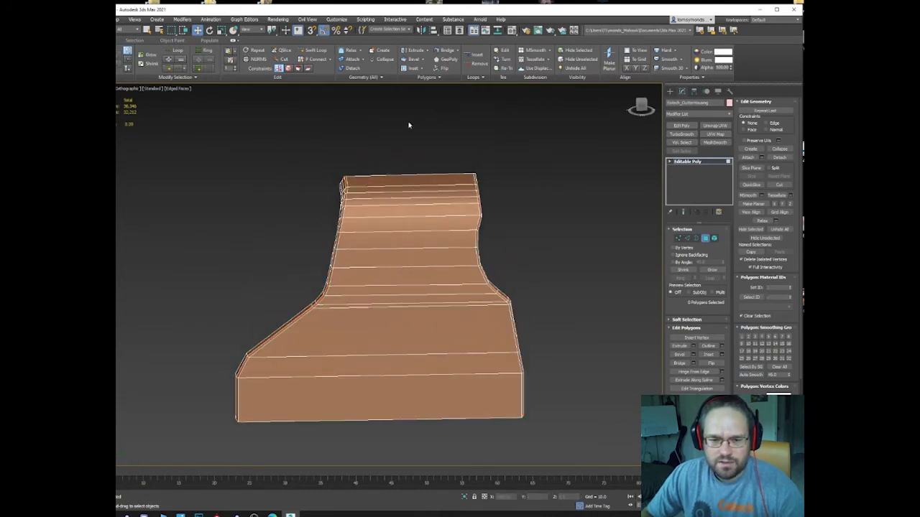
# Insert a Swift Loop around the middle of the housing, select the new edge loop and make it planar in Y.
pyautogui.click(312, 50)
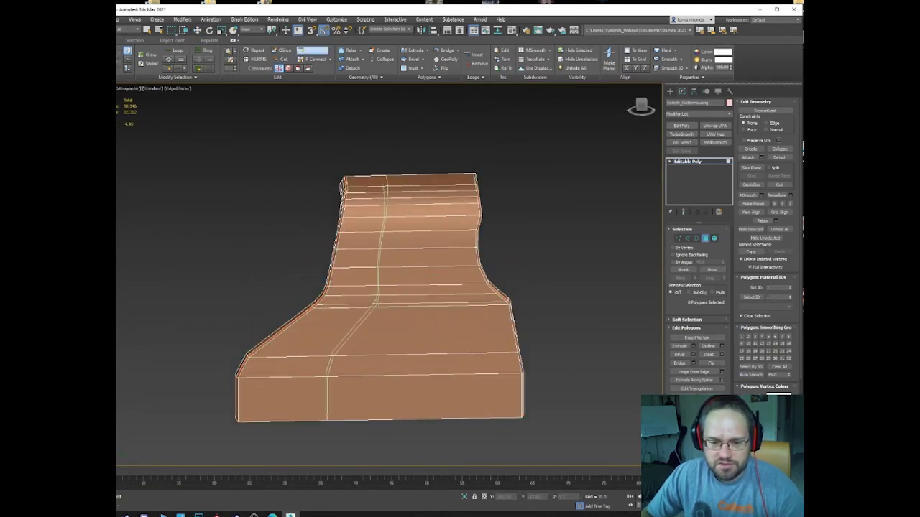
pyautogui.click(415, 310)
pyautogui.rightClick(462, 398)
pyautogui.press('2')
pyautogui.doubleClick(406, 327)
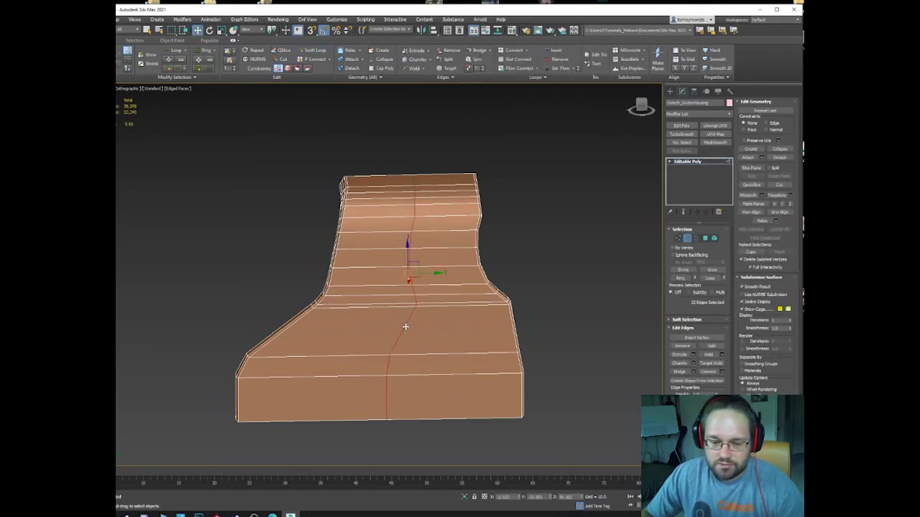
pyautogui.click(782, 205)
pyautogui.keyDown('alt'); pyautogui.moveTo(506, 327); pyautogui.dragTo(455, 326, button='middle'); pyautogui.keyUp('alt')
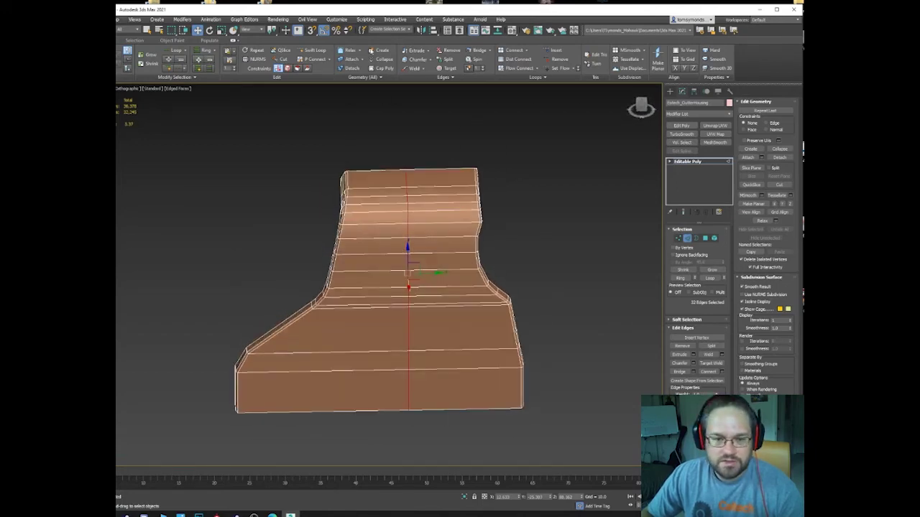
pyautogui.click(313, 50)
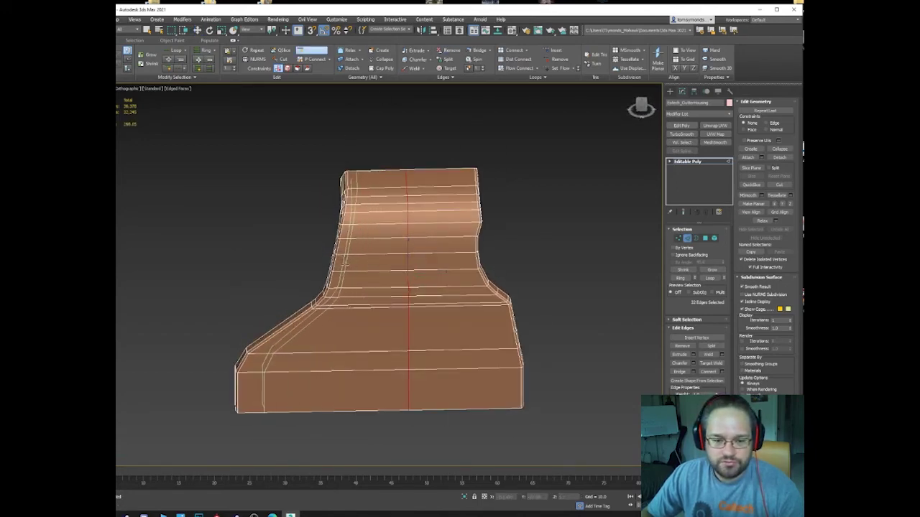
pyautogui.press('w')
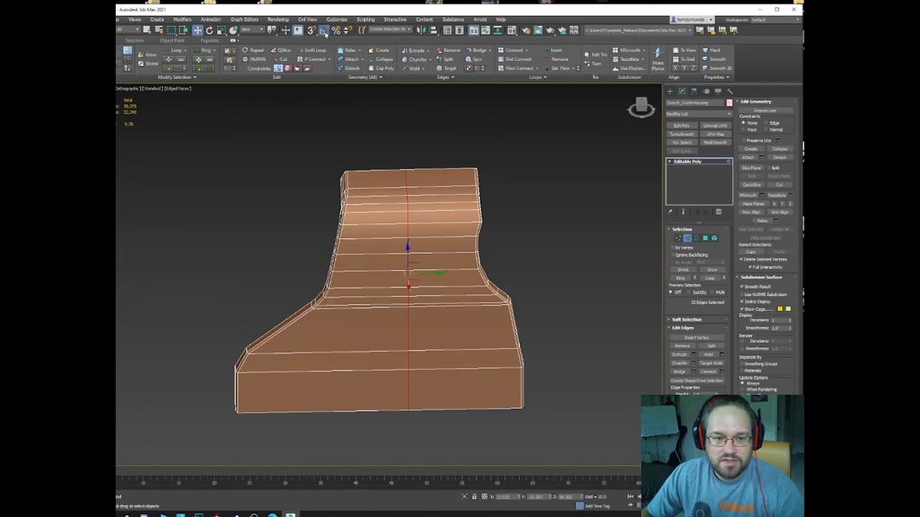
pyautogui.click(312, 50)
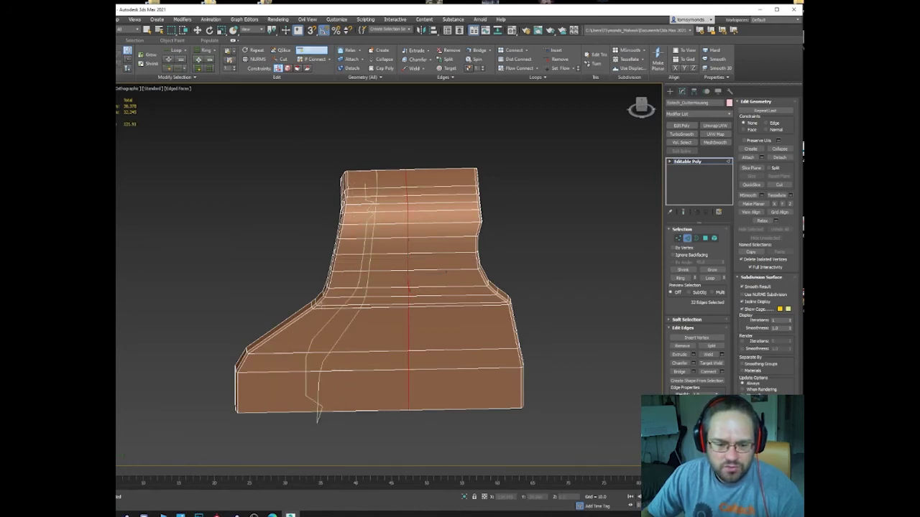
pyautogui.rightClick(257, 357)
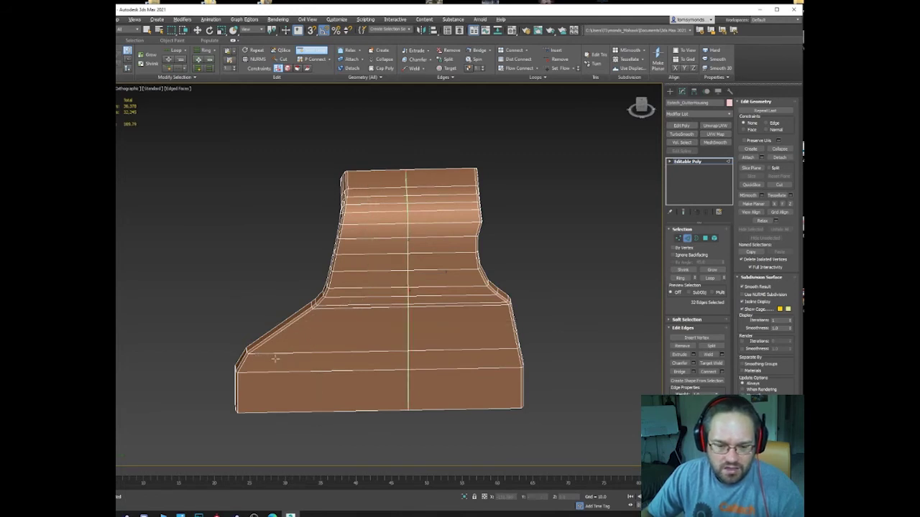
pyautogui.rightClick(320, 297)
pyautogui.keyDown('alt'); pyautogui.moveTo(311, 291); pyautogui.dragTo(324, 311, button='middle'); pyautogui.keyUp('alt')
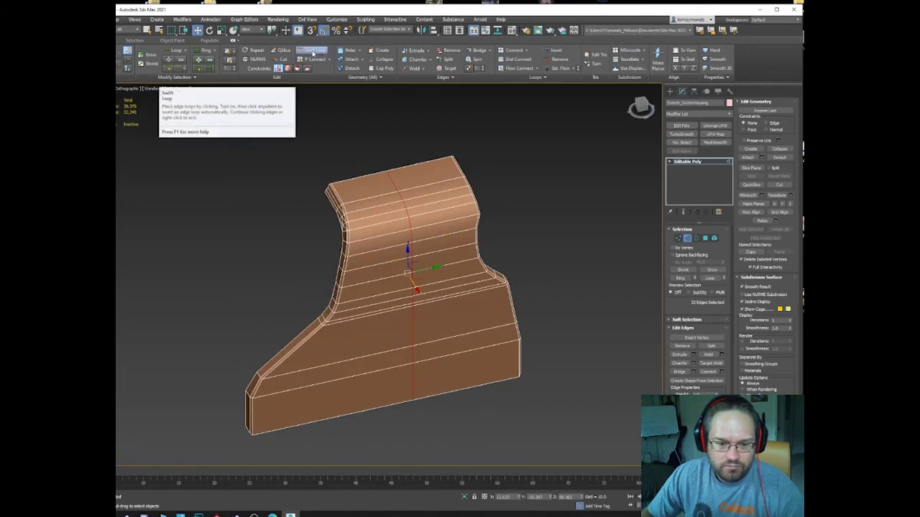
pyautogui.click(317, 51)
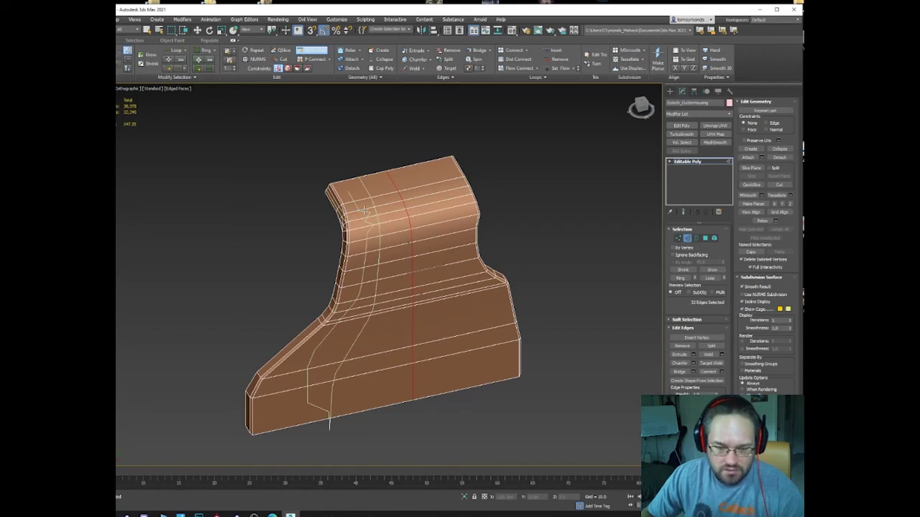
pyautogui.click(342, 237)
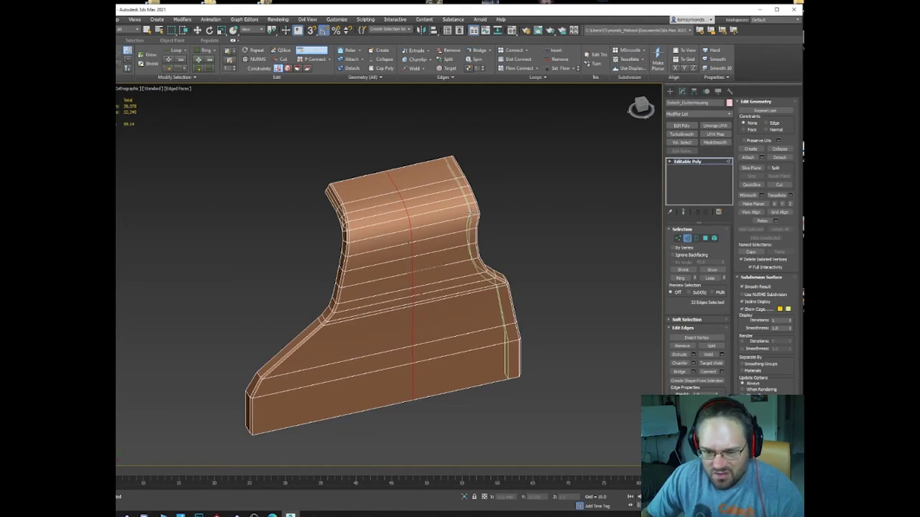
pyautogui.press('w')
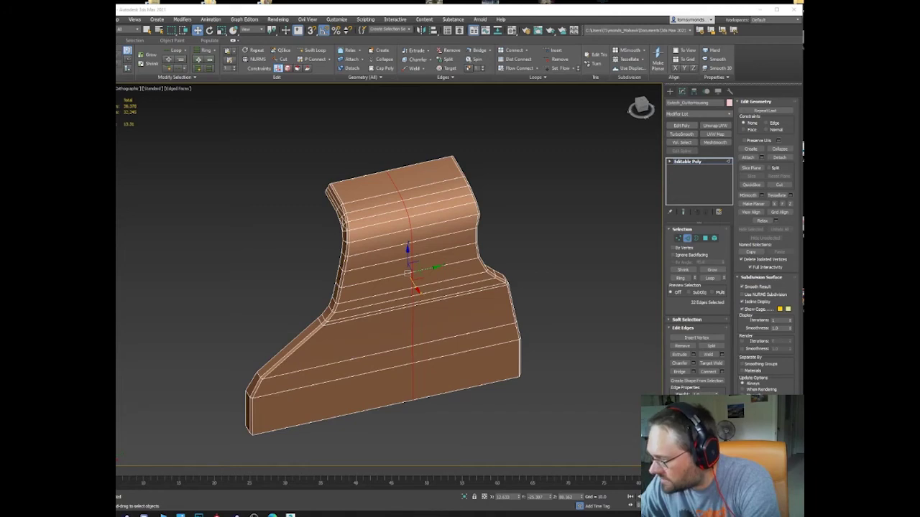
# In the browser, read the Swift Loop article's sections on sliding edge loops and making them parallel, and move the window away.
pyautogui.moveTo(802, 76); pyautogui.dragTo(616, 94)
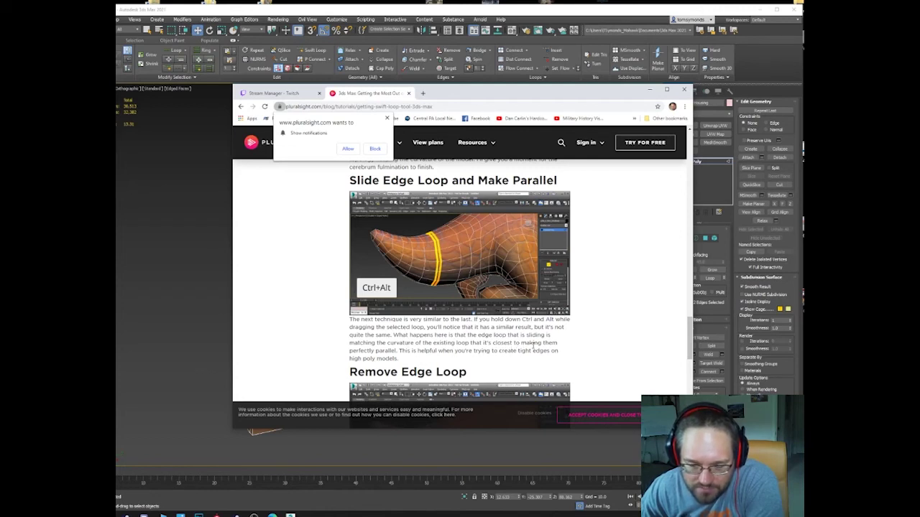
pyautogui.moveTo(453, 351); pyautogui.dragTo(574, 360)
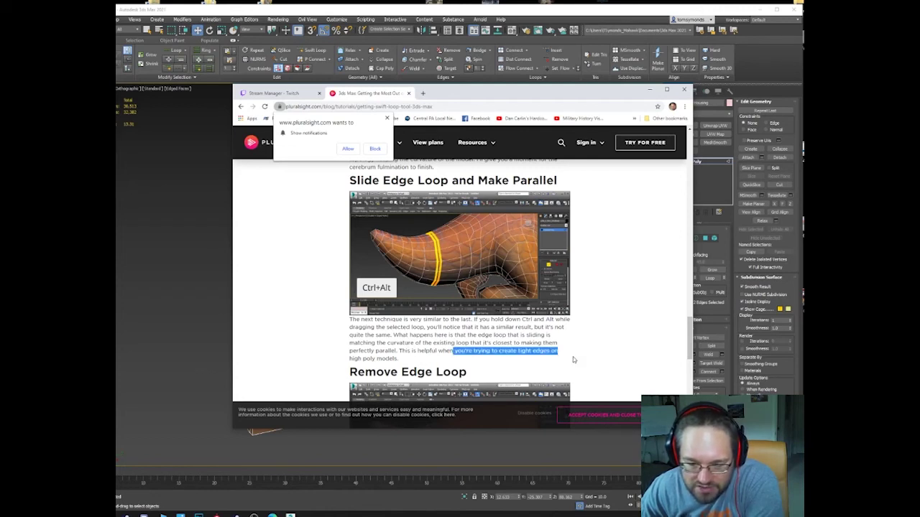
pyautogui.moveTo(350, 358); pyautogui.dragTo(397, 358)
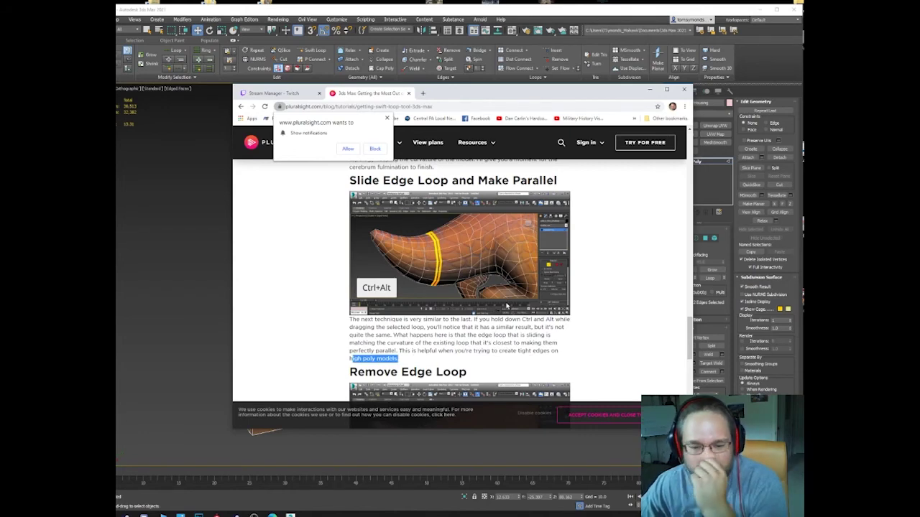
pyautogui.scroll(3, 442, 278)
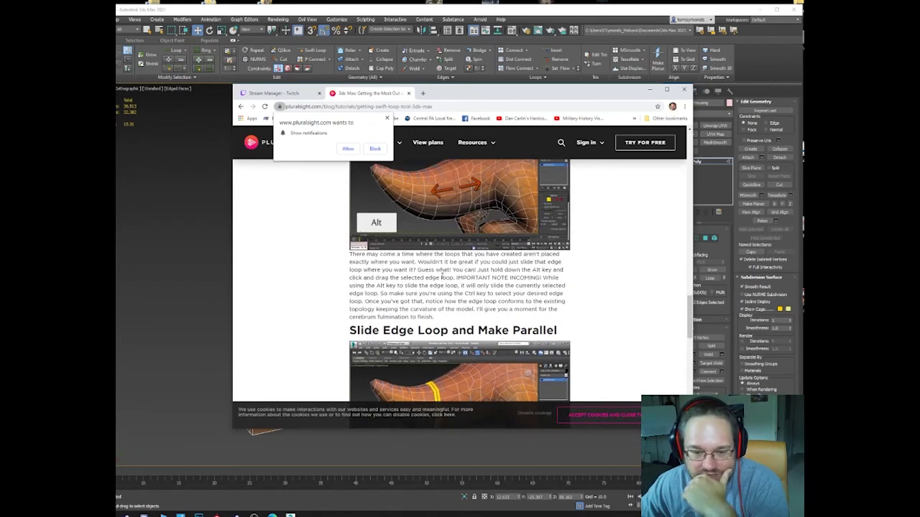
pyautogui.scroll(5, 442, 277)
pyautogui.moveTo(449, 94); pyautogui.dragTo(919, 147)
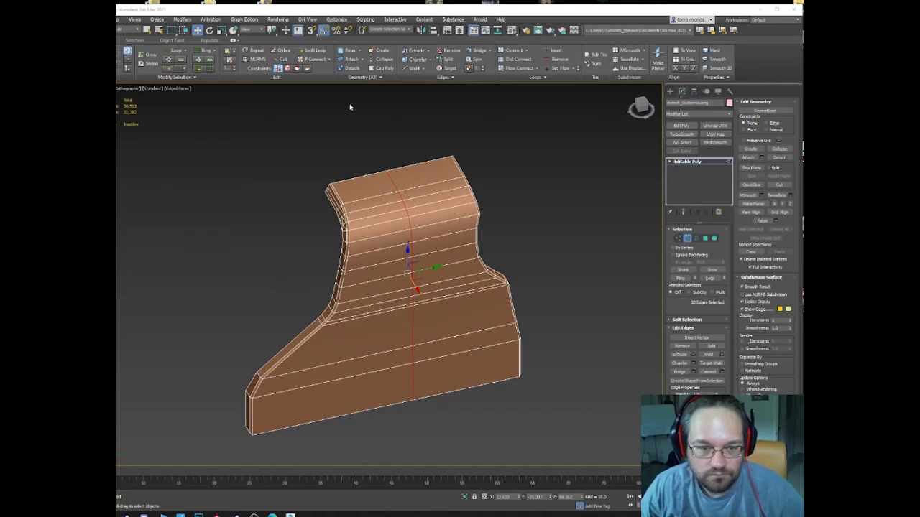
# Examine the Swift Loop placement near the housing's sloped side and undo the planar edge loop around its middle.
pyautogui.click(311, 50)
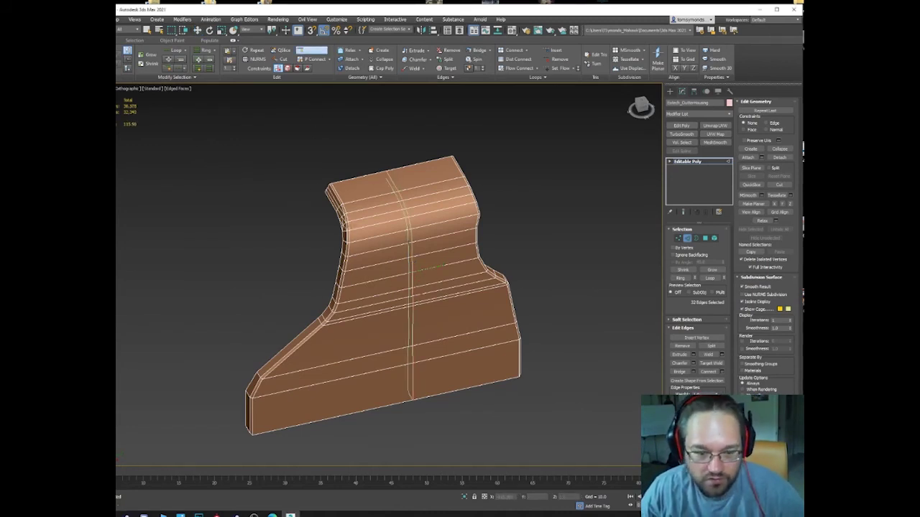
pyautogui.click(411, 270)
pyautogui.scroll(5, 316, 310)
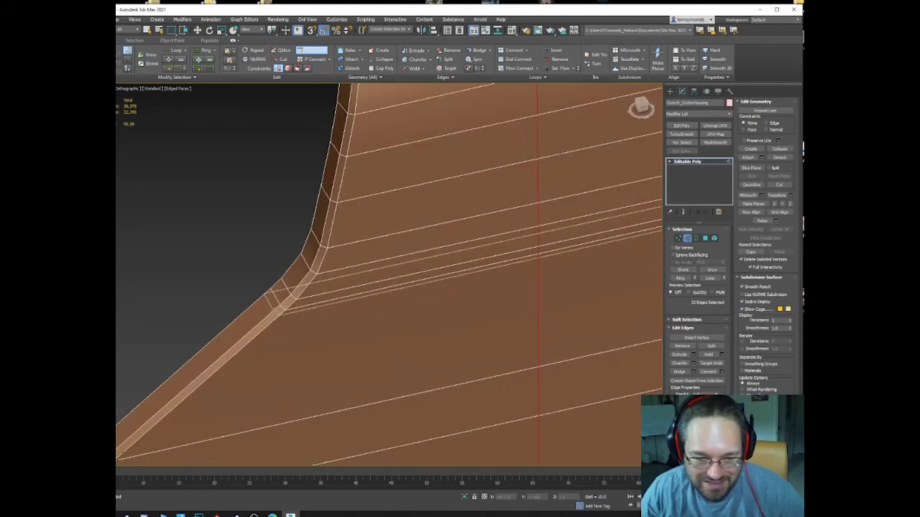
pyautogui.scroll(-3, 311, 316)
pyautogui.scroll(-3, 367, 254)
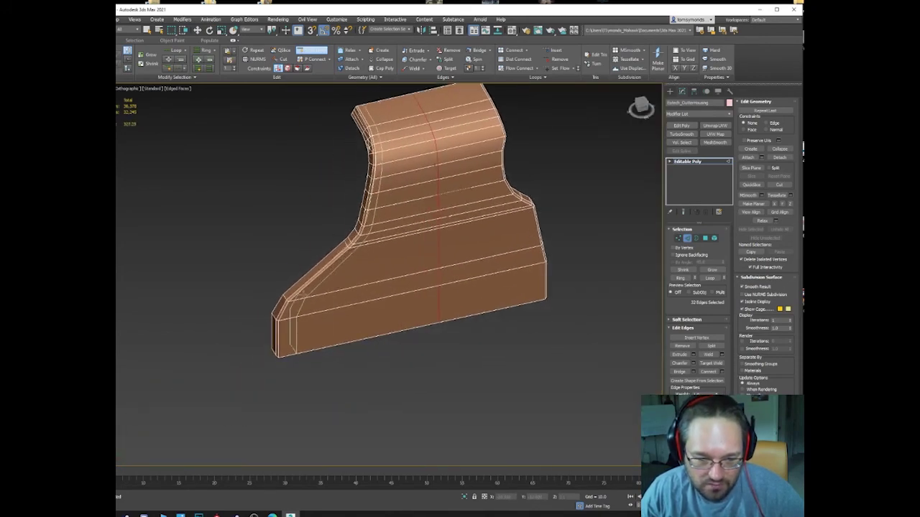
pyautogui.scroll(4, 312, 298)
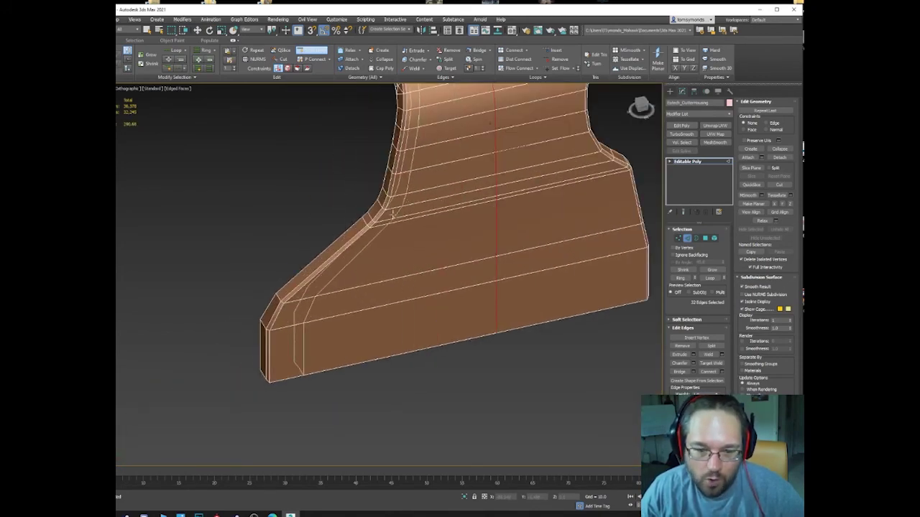
pyautogui.hotkey('ctrl', 'z')
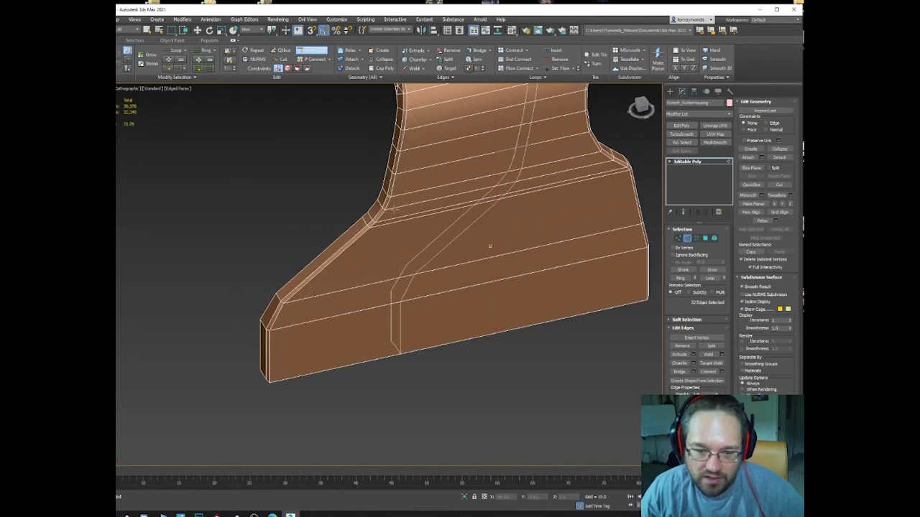
# Insert a Swift Loop close to the housing's long sloped side edge so that it follows the contour.
pyautogui.click(284, 279)
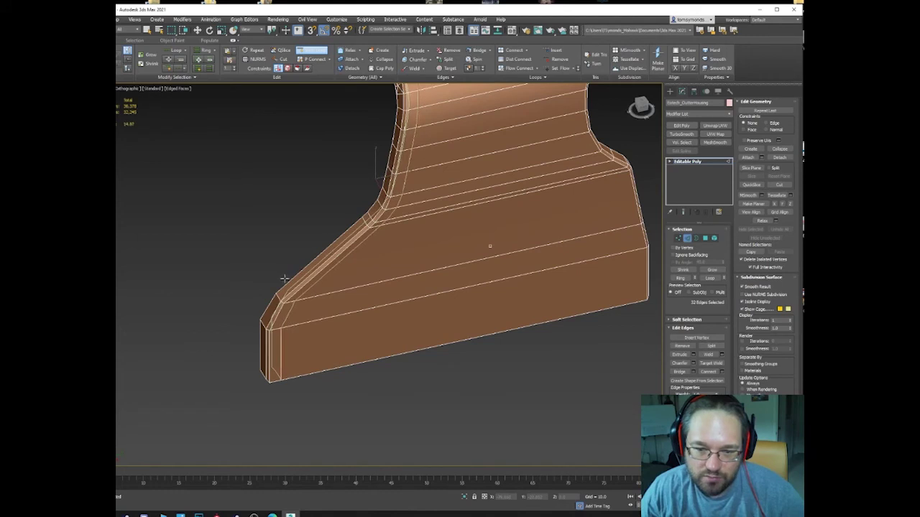
pyautogui.hotkey('ctrl', 'z')
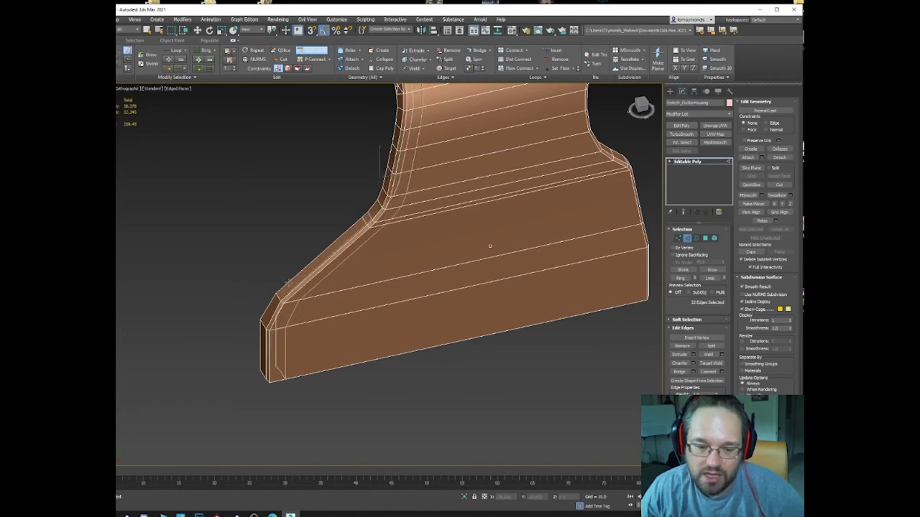
pyautogui.keyDown('alt'); pyautogui.moveTo(488, 245); pyautogui.dragTo(394, 255, button='middle'); pyautogui.keyUp('alt')
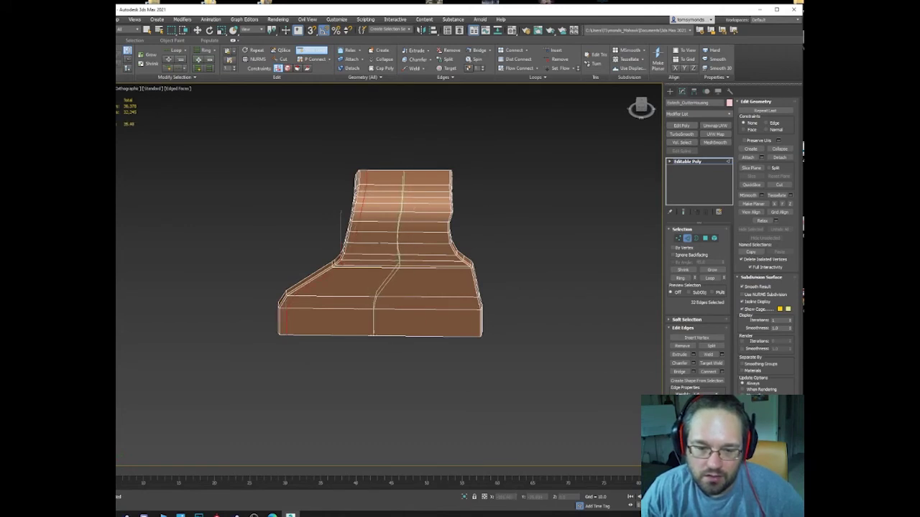
# Try placing Swift Loops through the housing's middle and close to its steeper side edge, and undo them.
pyautogui.click(398, 216)
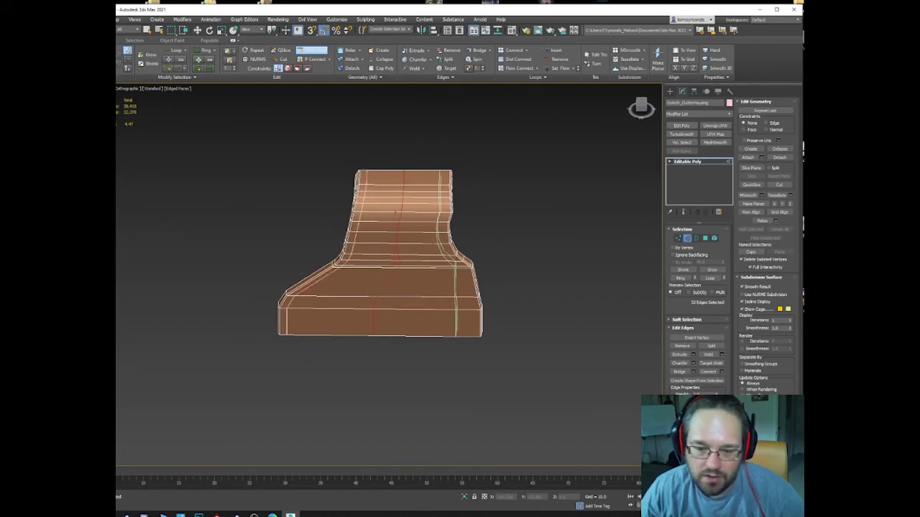
pyautogui.click(458, 287)
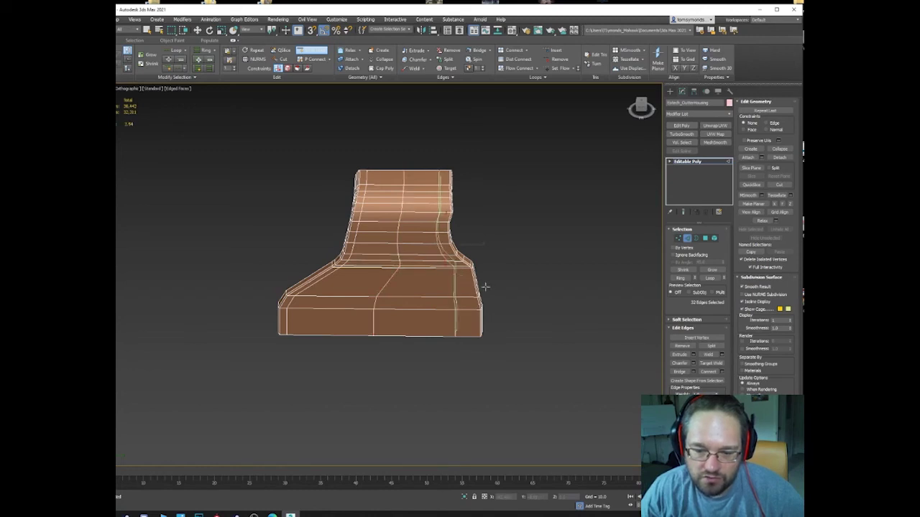
pyautogui.hotkey('ctrl', 'z')
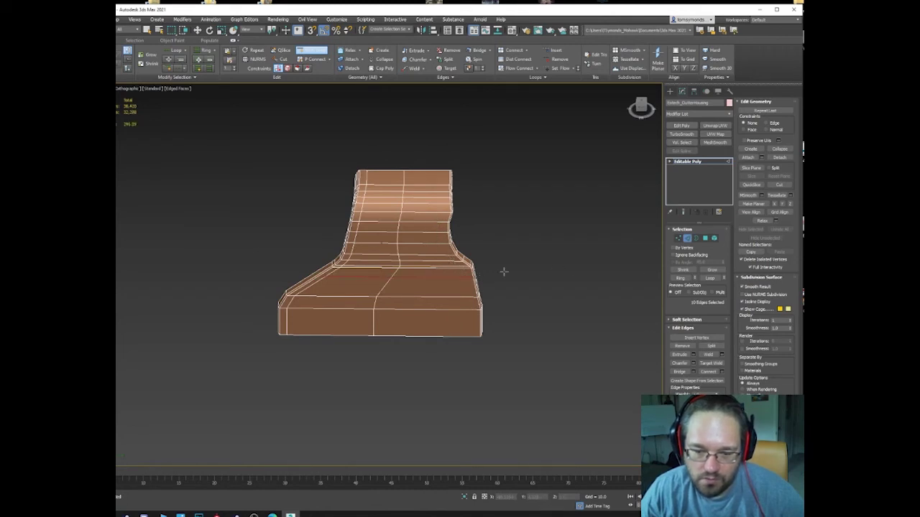
pyautogui.click(465, 275)
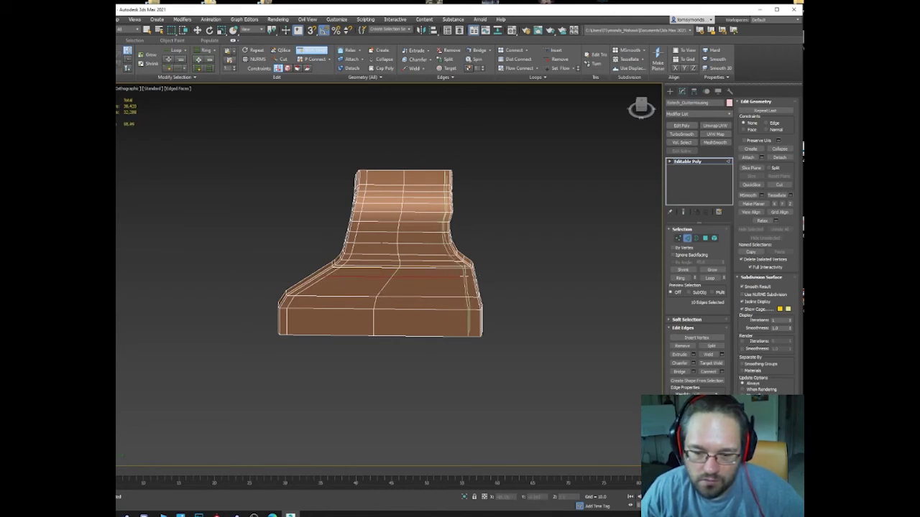
pyautogui.moveTo(462, 277)
pyautogui.keyDown('alt'); pyautogui.mouseDown()
pyautogui.moveTo(466, 268)
pyautogui.moveTo(468, 293)
pyautogui.moveTo(458, 230)
pyautogui.moveTo(453, 303)
pyautogui.moveTo(464, 285)
pyautogui.mouseUp(); pyautogui.keyUp('alt')
pyautogui.scroll(5, 463, 279)
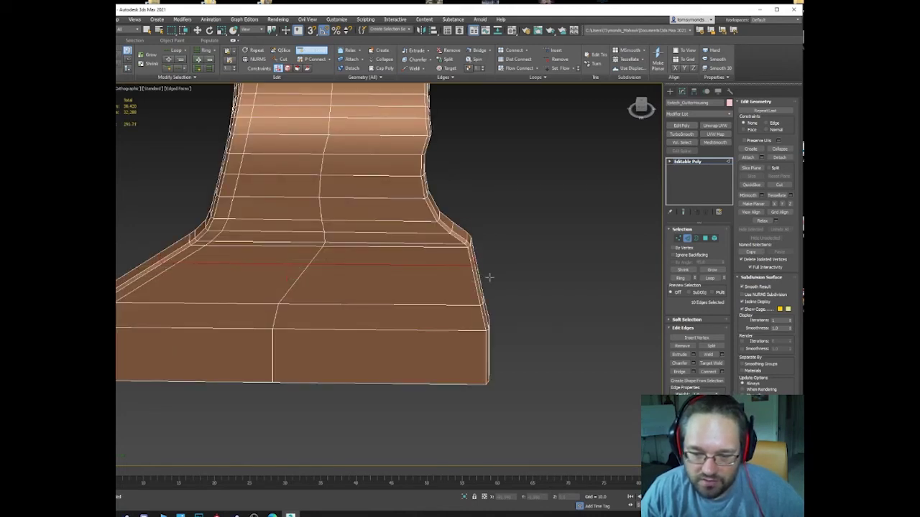
pyautogui.click(519, 280)
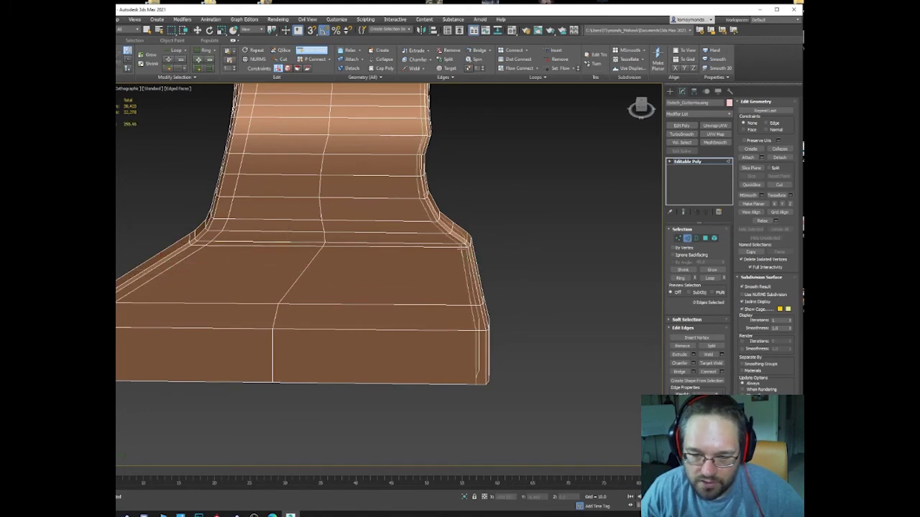
pyautogui.moveTo(460, 243); pyautogui.dragTo(460, 242)
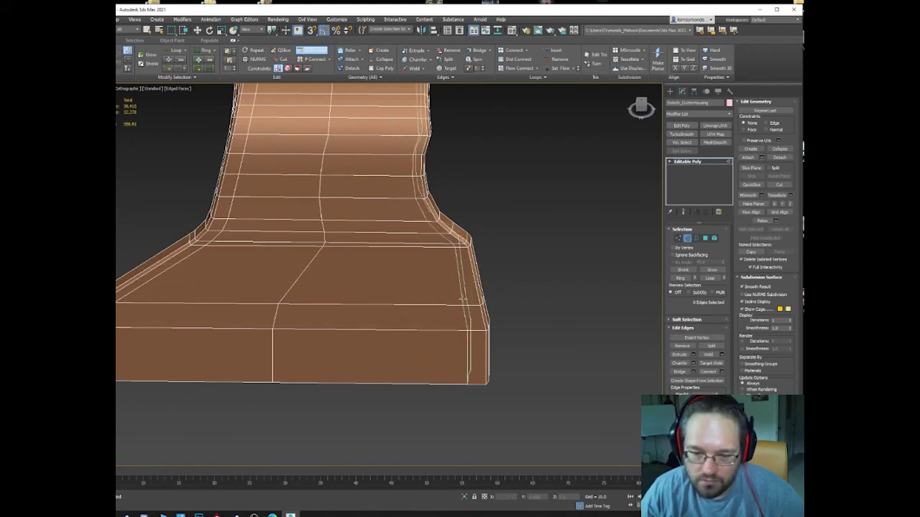
pyautogui.click(462, 294)
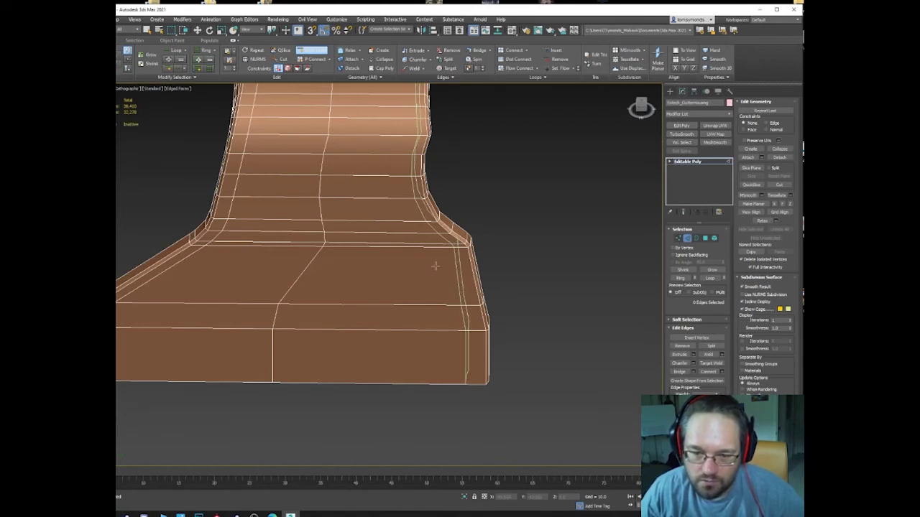
pyautogui.hotkey('ctrl', 'z')
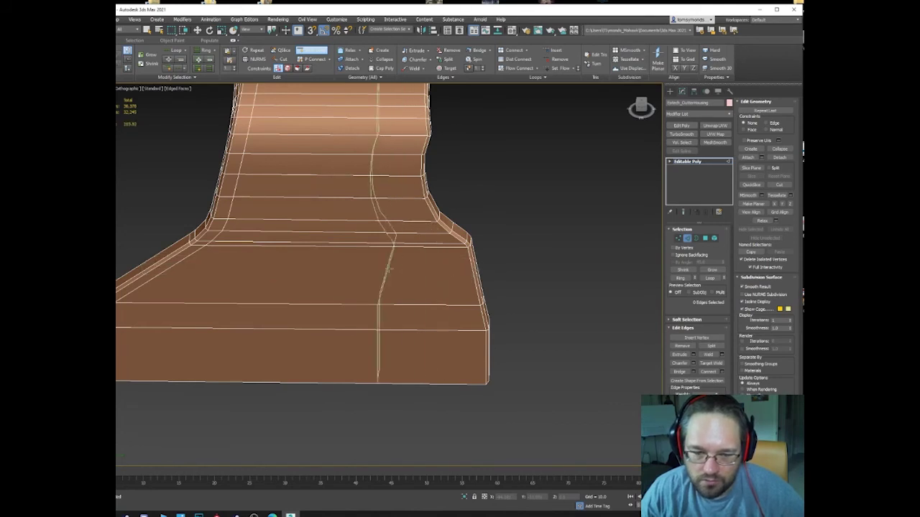
# Insert a Swift Loop through the middle of the housing, leaving the new loop selected for moving.
pyautogui.click(345, 263)
pyautogui.press('w')
pyautogui.scroll(-5, 357, 277)
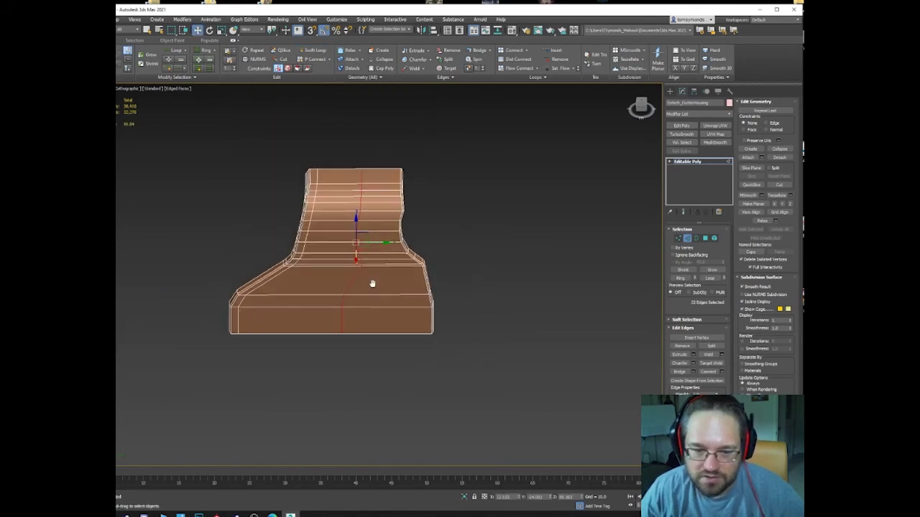
pyautogui.keyDown('alt'); pyautogui.moveTo(372, 281); pyautogui.dragTo(370, 289, button='middle'); pyautogui.keyUp('alt')
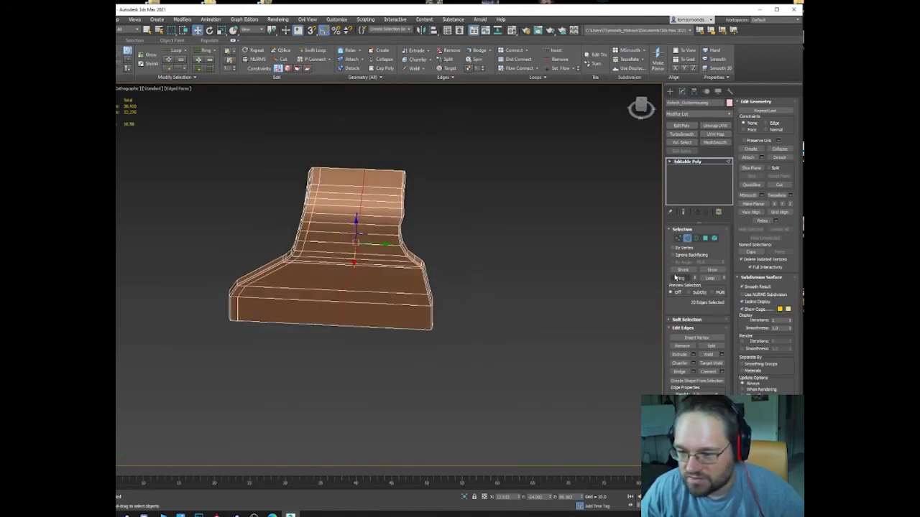
# Set the edit constraint to Edge and make the middle edge loop planar in Y, undoing the attempt in X.
pyautogui.click(774, 205)
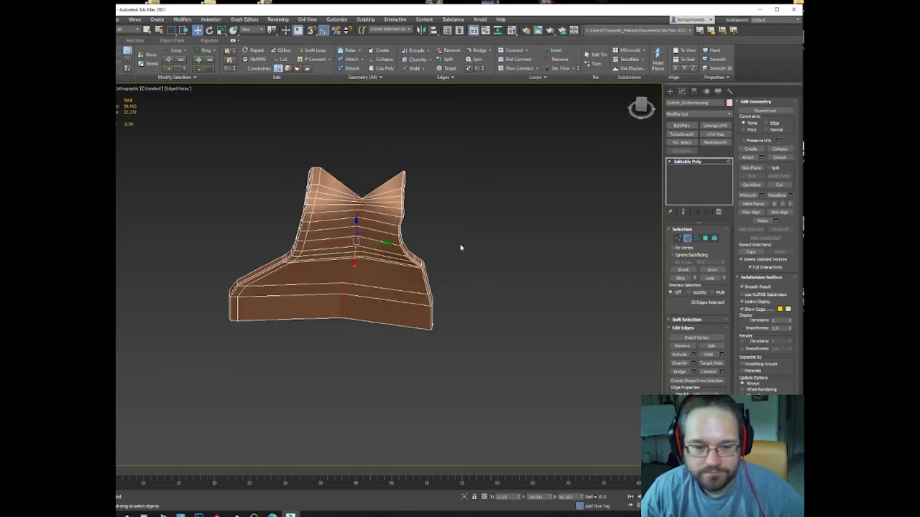
pyautogui.hotkey('ctrl', 'z')
pyautogui.click(766, 123)
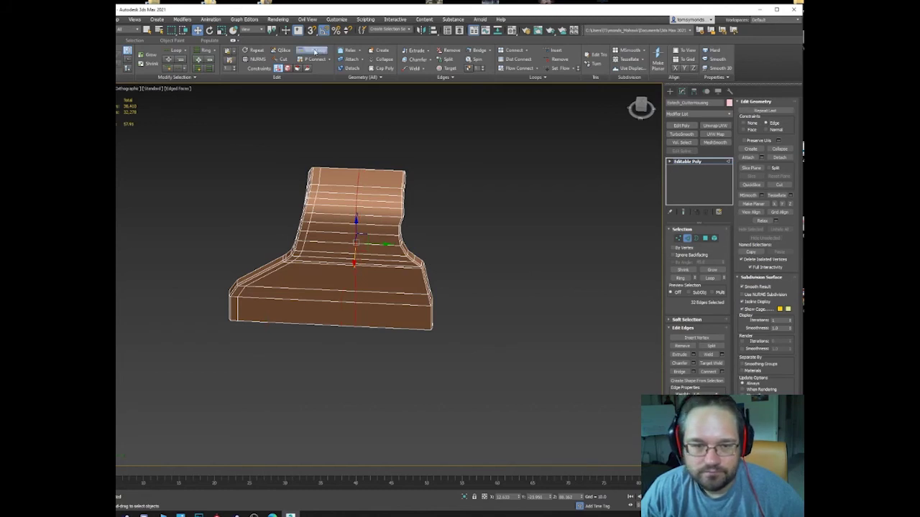
# Try another Swift Loop near the housing's steeper side with the Edge constraint on, and leave edge editing.
pyautogui.click(312, 50)
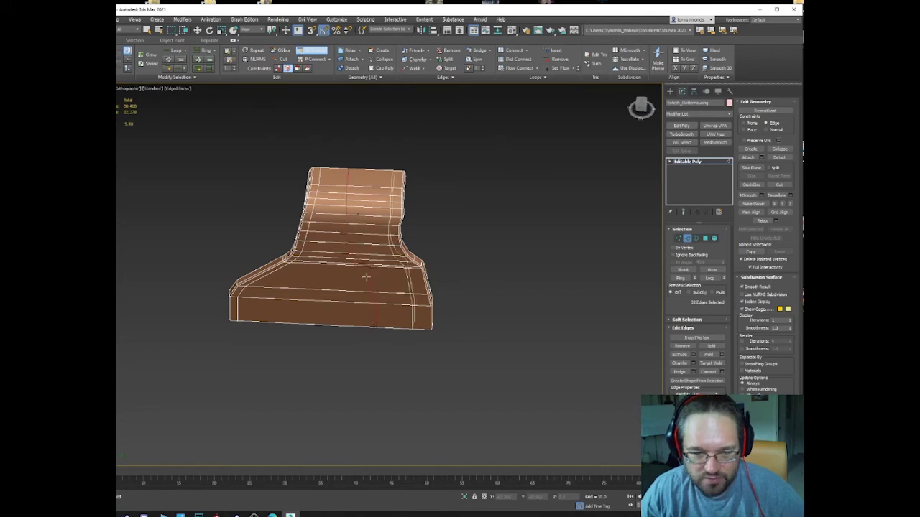
pyautogui.press('w')
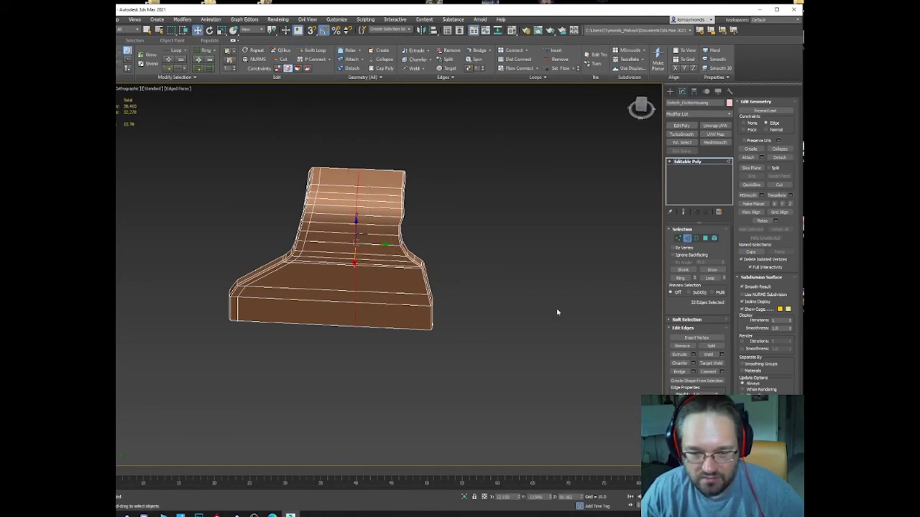
pyautogui.click(687, 239)
# Deselect the housing and create a standard primitive box beside it.
pyautogui.keyDown('alt'); pyautogui.moveTo(351, 258); pyautogui.dragTo(370, 261, button='middle'); pyautogui.keyUp('alt')
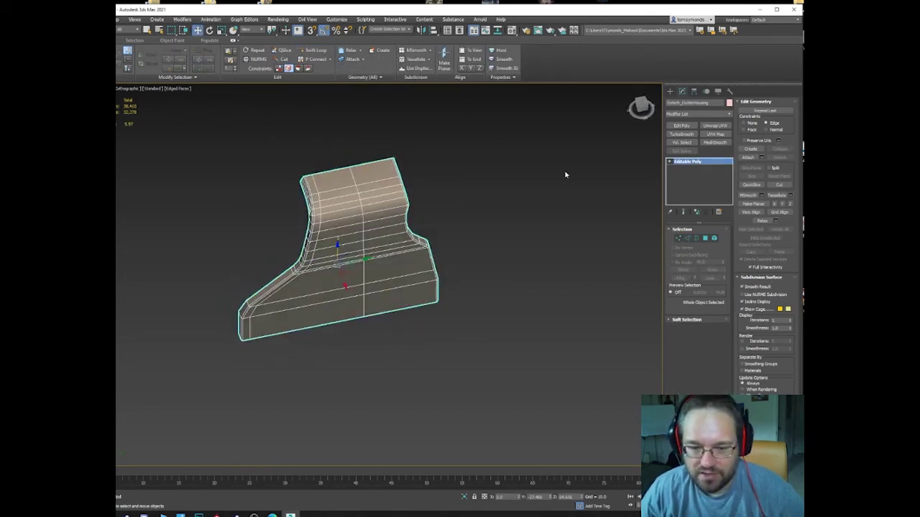
pyautogui.click(564, 169)
pyautogui.click(669, 91)
pyautogui.click(682, 143)
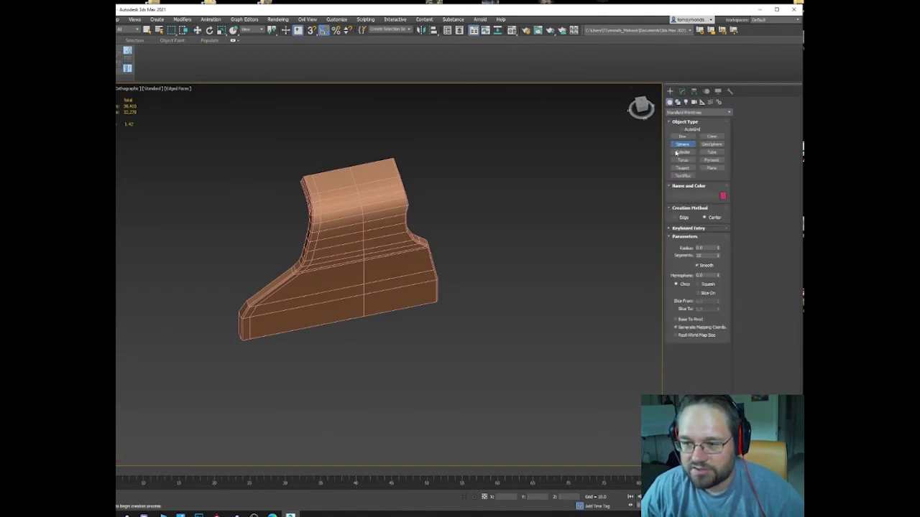
pyautogui.click(681, 137)
pyautogui.moveTo(511, 250); pyautogui.dragTo(447, 335)
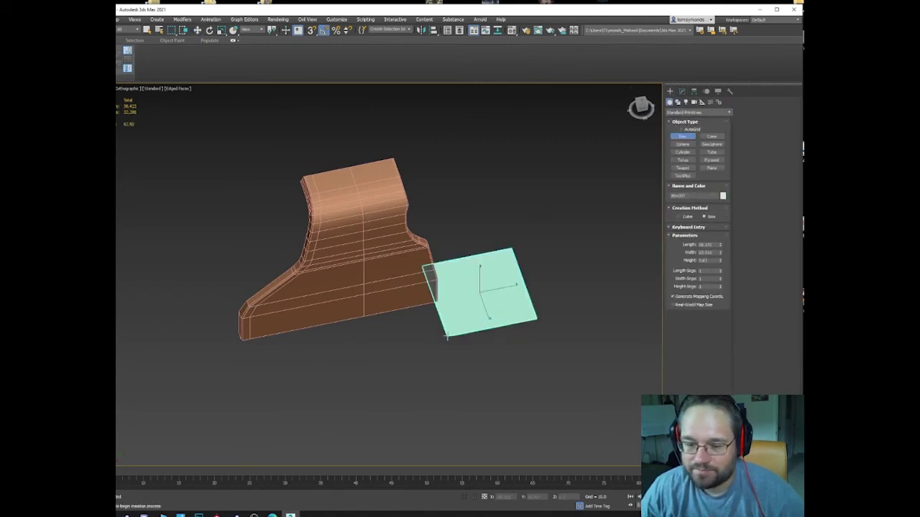
pyautogui.click(452, 250)
# Zero the box's X and Y position and align it to the housing in X, Y and Z, pivot point to pivot point.
pyautogui.press('w')
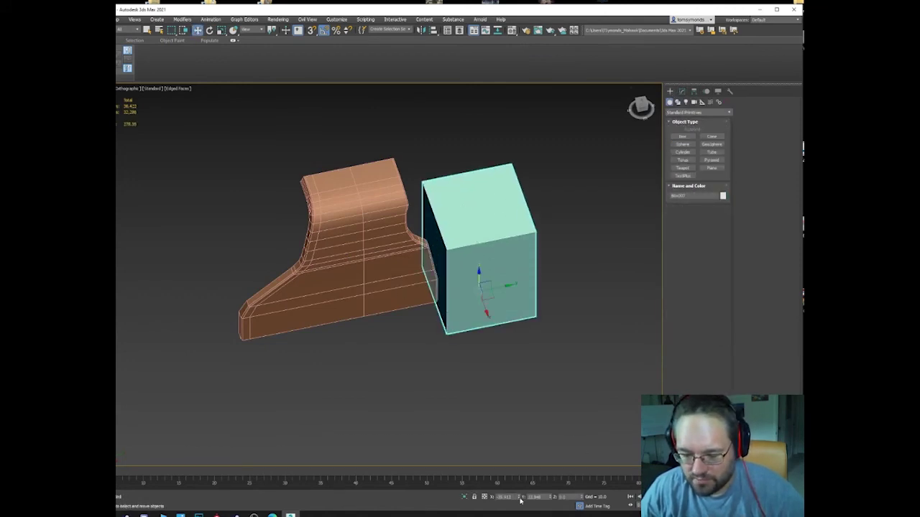
pyautogui.rightClick(520, 499)
pyautogui.rightClick(549, 498)
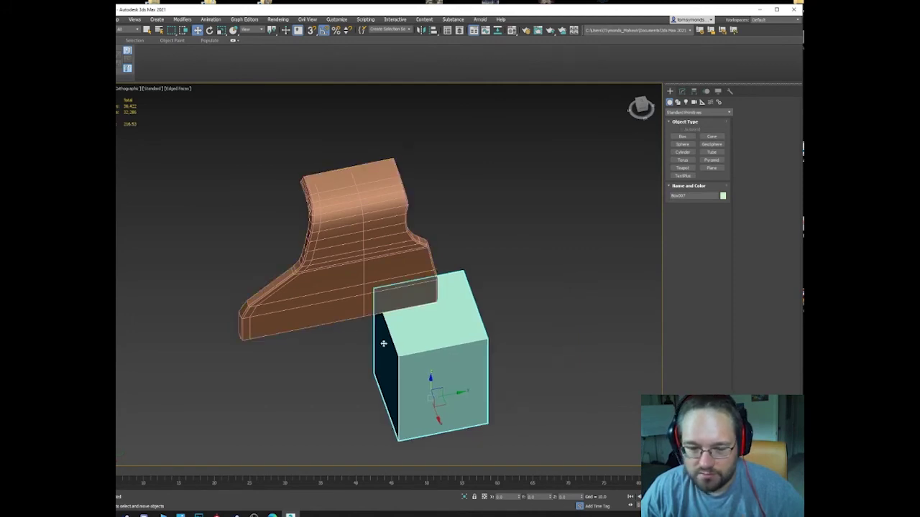
pyautogui.click(422, 30)
pyautogui.click(410, 251)
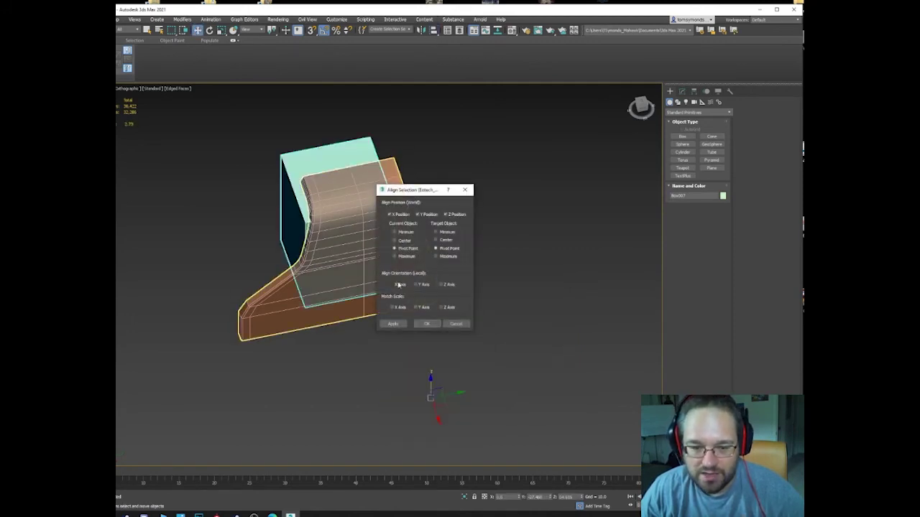
pyautogui.click(430, 325)
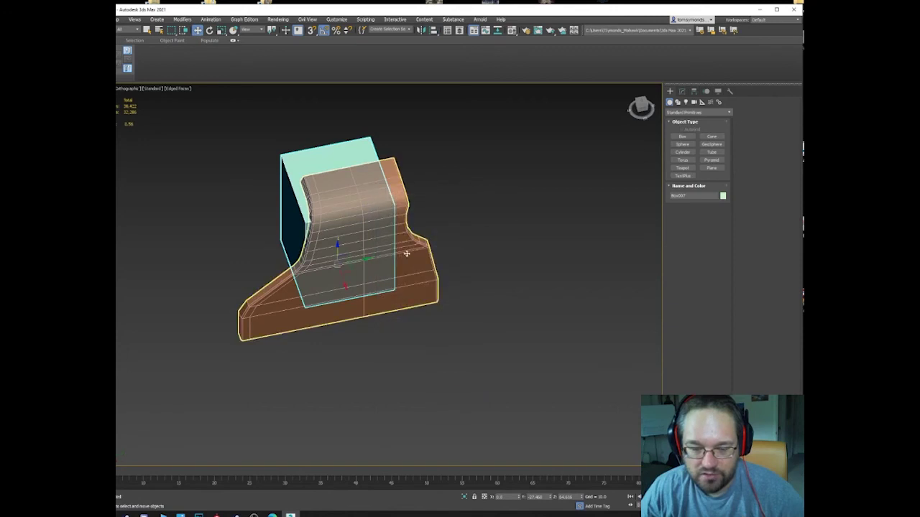
# Select the housing, copy its object name, and clear the selection.
pyautogui.click(335, 242)
pyautogui.click(682, 94)
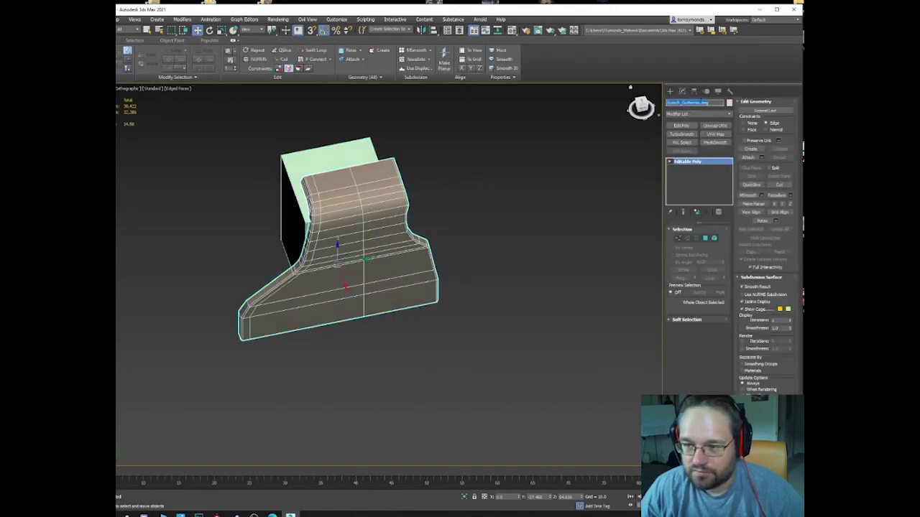
pyautogui.click(425, 186)
# Convert the box to an Editable Poly and attach the housing to it.
pyautogui.click(335, 240)
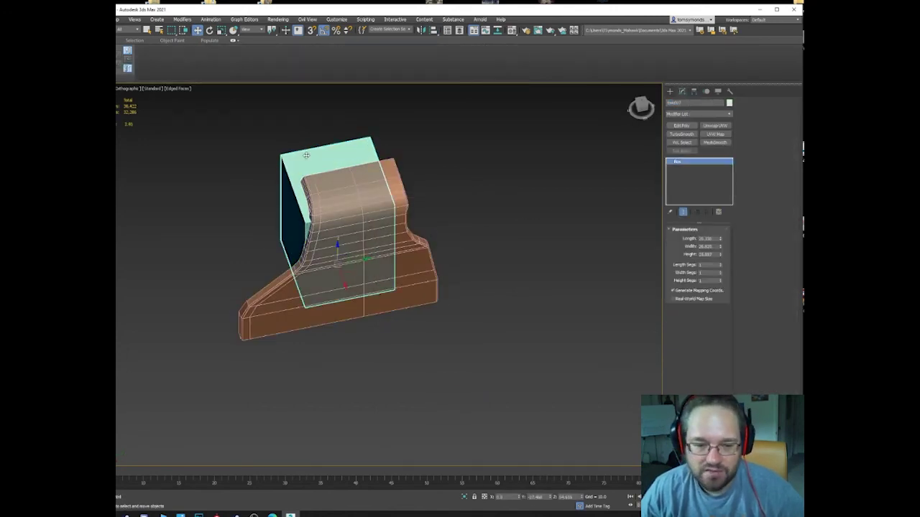
pyautogui.rightClick(377, 171)
pyautogui.moveTo(345, 246)
pyautogui.click(406, 252)
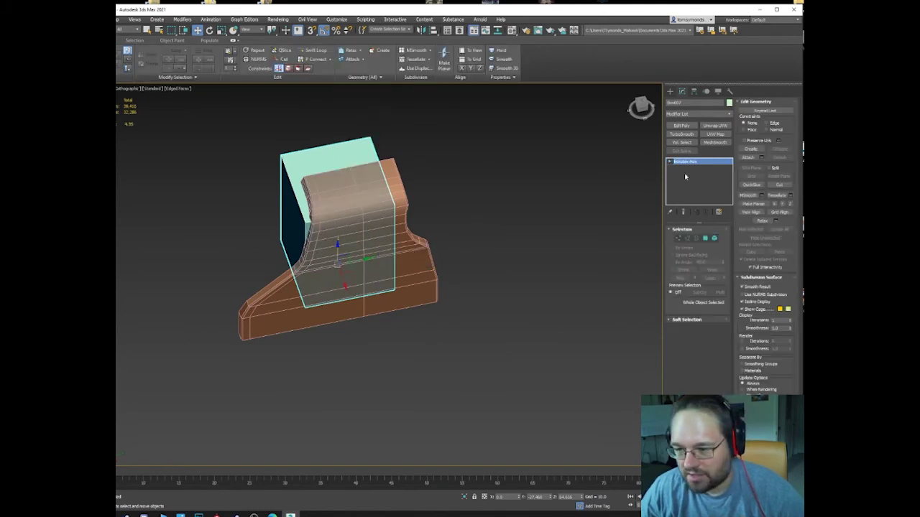
pyautogui.click(748, 157)
pyautogui.click(355, 229)
# Delete the box element from the combined mesh and leave element editing.
pyautogui.press('5')
pyautogui.click(296, 201)
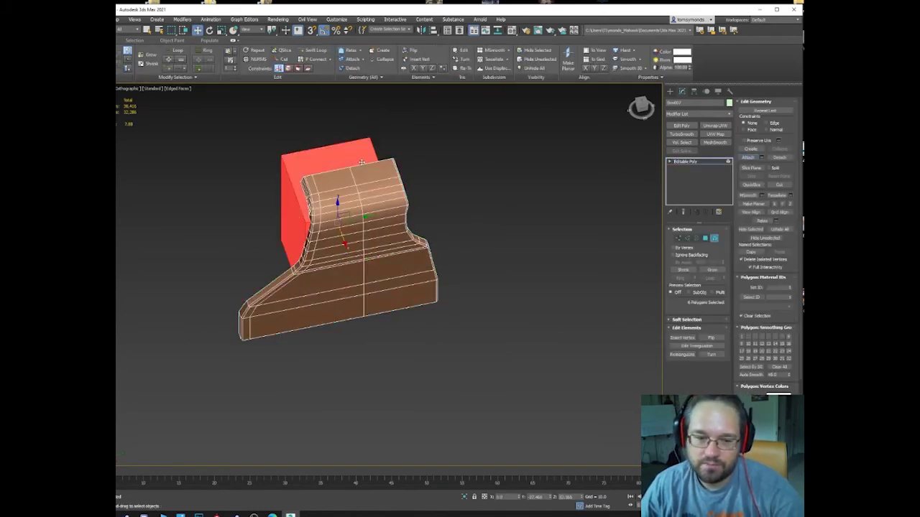
pyautogui.press('Delete')
pyautogui.click(712, 238)
# Rename the remaining object Eotech_OutterHousing and reselect it.
pyautogui.moveTo(687, 102); pyautogui.dragTo(596, 111)
pyautogui.write('Switch_OuterHousing')
pyautogui.press('Return')
pyautogui.click(482, 210)
pyautogui.click(379, 242)
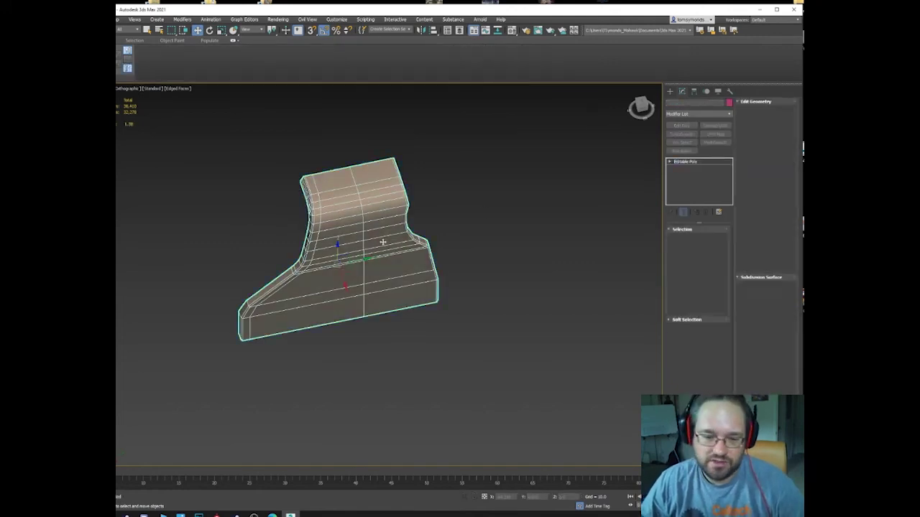
# Add a supporting edge loop just inside the housing side edge that still lacks one, following the curved contour.
pyautogui.scroll(3, 393, 237)
pyautogui.keyDown('alt'); pyautogui.moveTo(229, 139); pyautogui.dragTo(270, 109, button='middle'); pyautogui.keyUp('alt')
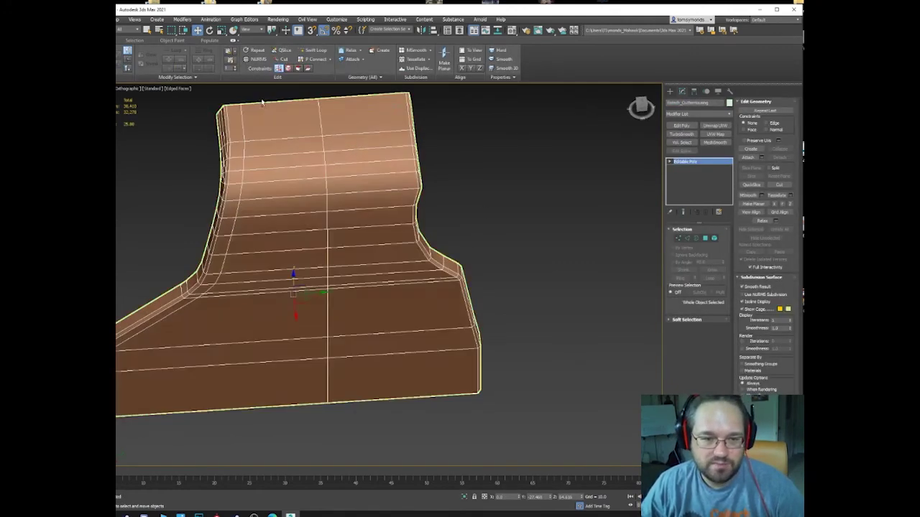
pyautogui.click(313, 52)
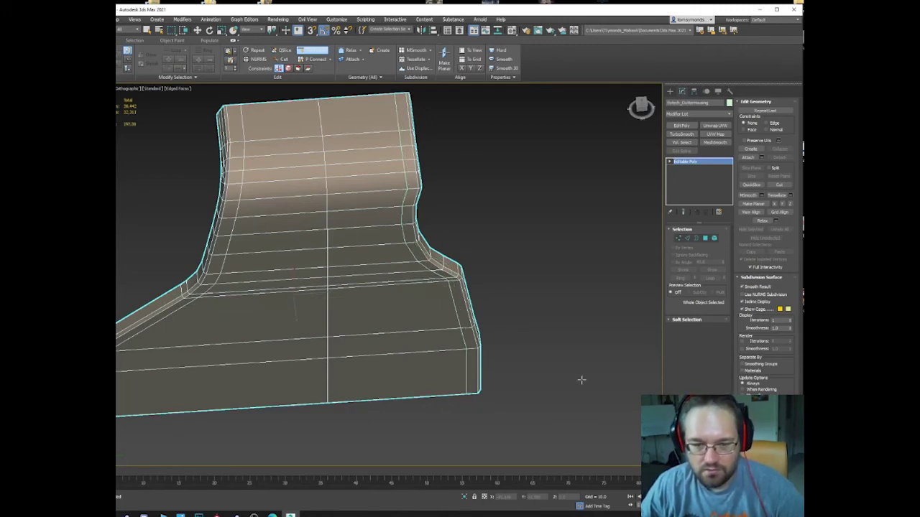
pyautogui.keyDown('alt'); pyautogui.moveTo(581, 380); pyautogui.dragTo(506, 321, button='middle'); pyautogui.keyUp('alt')
pyautogui.scroll(-5, 575, 354)
pyautogui.press('w')
pyautogui.keyDown('alt'); pyautogui.moveTo(452, 236); pyautogui.dragTo(471, 250, button='middle'); pyautogui.keyUp('alt')
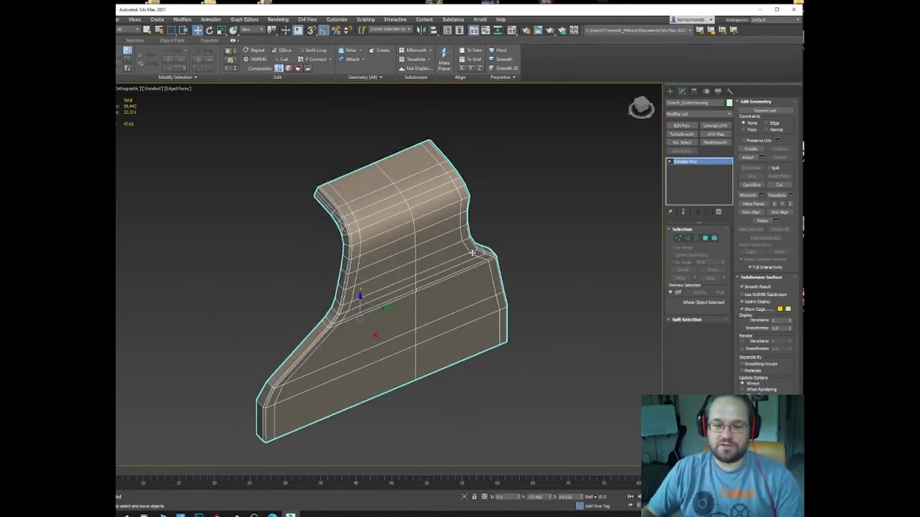
# Preview the housing with a 2-iteration TurboSmooth, hide the edged faces, and compare the smoothed result with the base mesh.
pyautogui.click(682, 135)
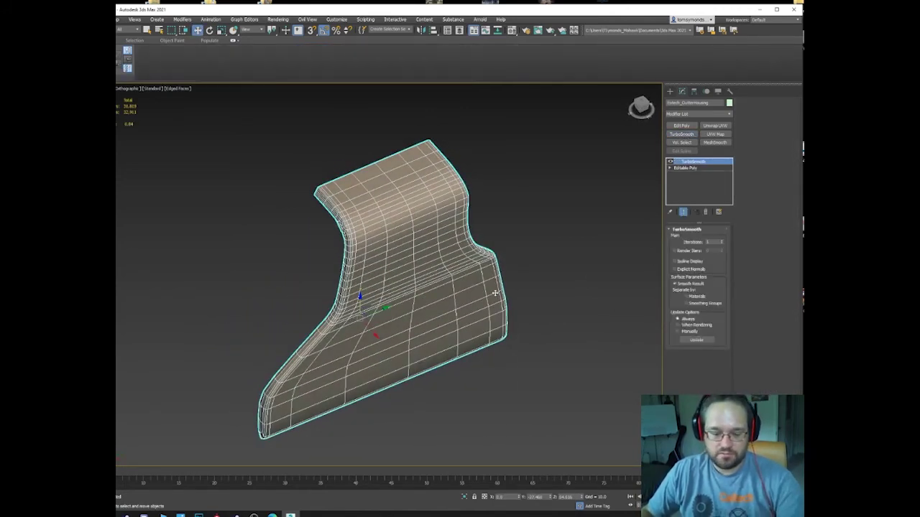
pyautogui.press('F4')
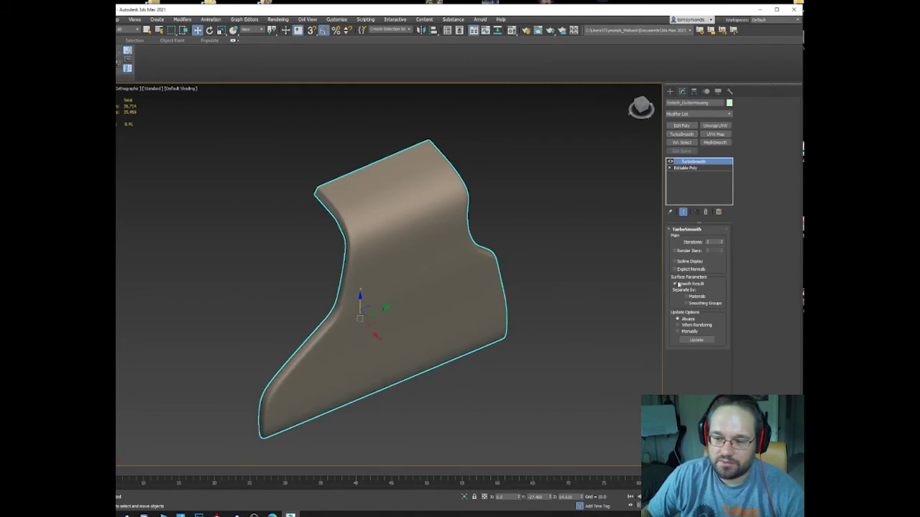
pyautogui.keyDown('alt'); pyautogui.moveTo(496, 292); pyautogui.dragTo(353, 280, button='middle'); pyautogui.keyUp('alt')
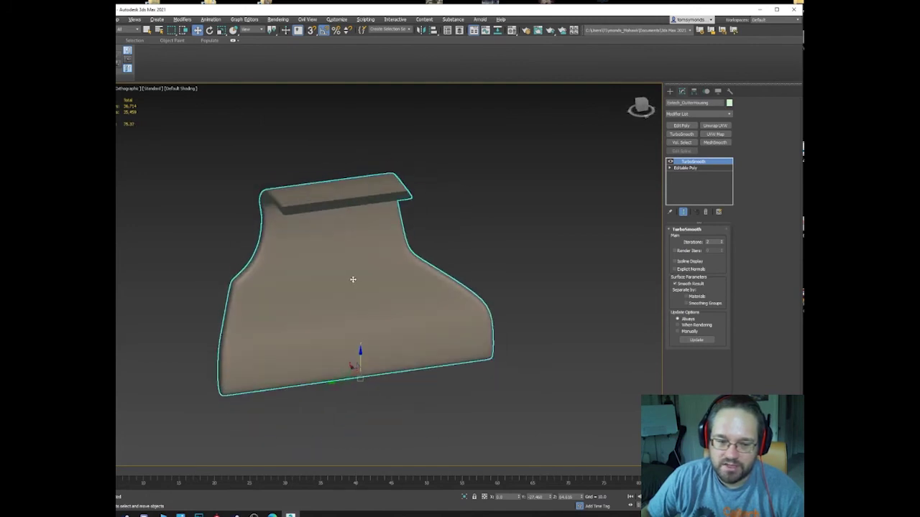
pyautogui.keyDown('alt'); pyautogui.moveTo(231, 283); pyautogui.dragTo(358, 286, button='middle'); pyautogui.keyUp('alt')
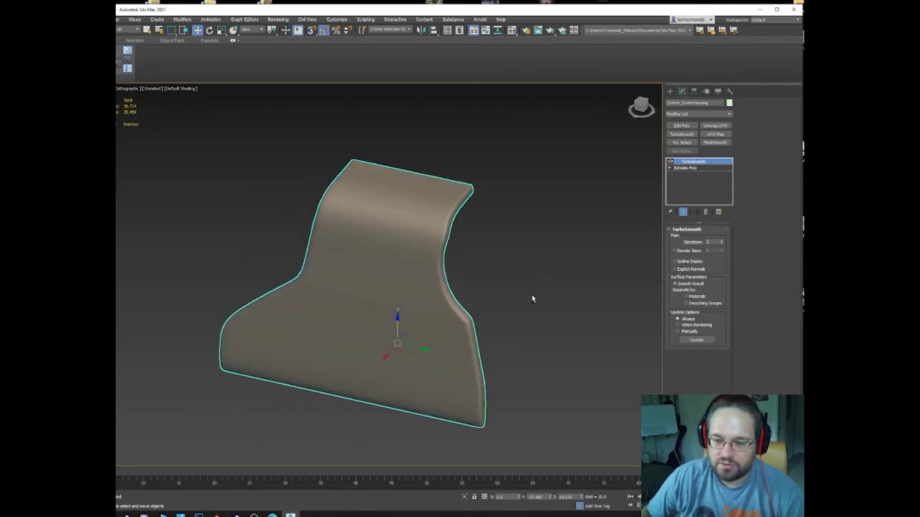
pyautogui.click(679, 169)
pyautogui.click(683, 212)
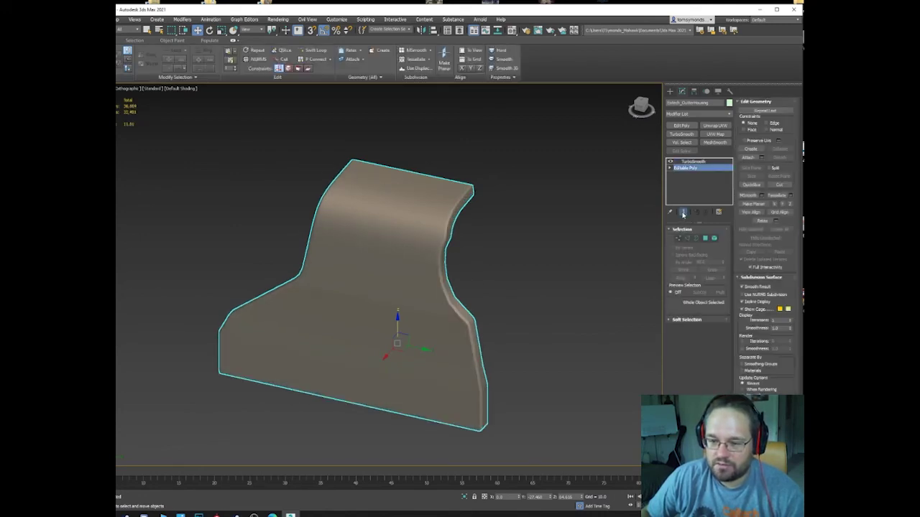
pyautogui.click(683, 214)
# Shift the supporting edge loop slightly along Y toward the housing's curved side edge and delete the TurboSmooth modifier.
pyautogui.scroll(4, 487, 237)
pyautogui.press('2')
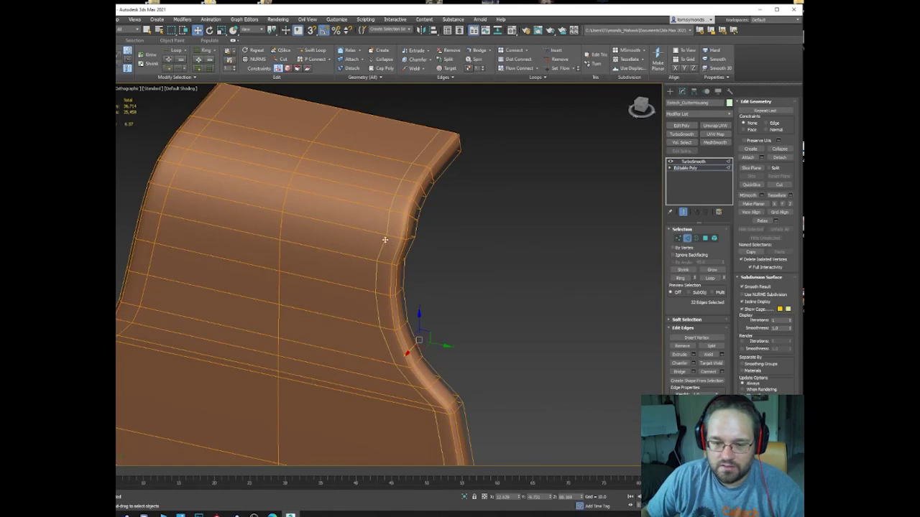
pyautogui.click(385, 239)
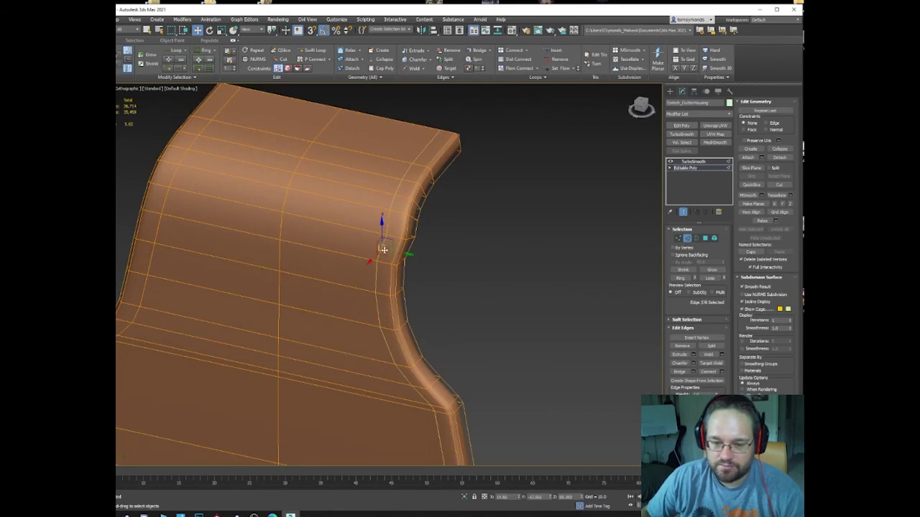
pyautogui.hotkey('ctrl', 'z')
pyautogui.moveTo(438, 344); pyautogui.dragTo(450, 349)
pyautogui.keyDown('alt'); pyautogui.moveTo(449, 350); pyautogui.dragTo(414, 345, button='middle'); pyautogui.keyUp('alt')
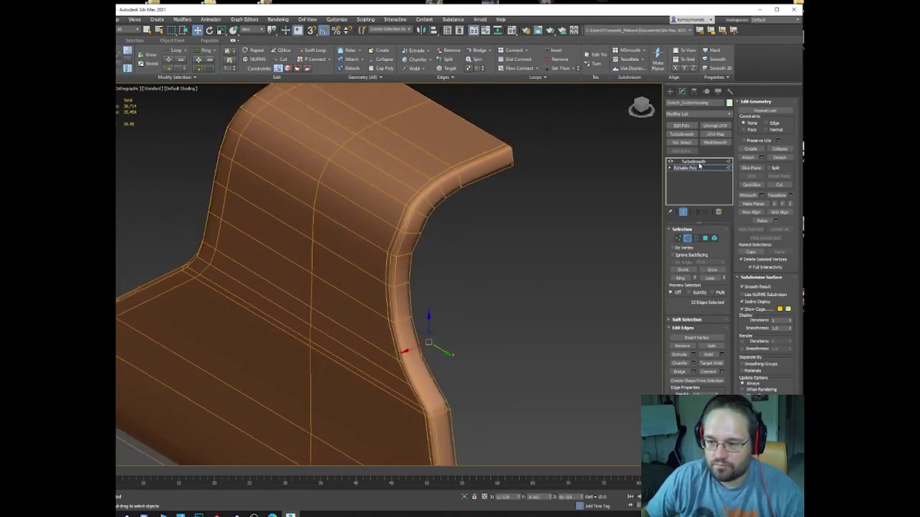
pyautogui.click(699, 163)
pyautogui.click(707, 213)
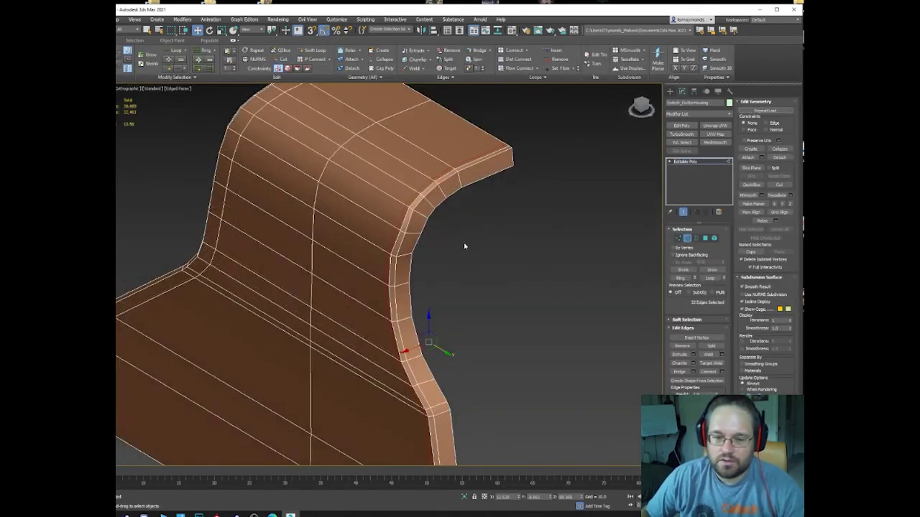
# Add an edge loop running around the narrow thickness faces of the housing's curved rim.
pyautogui.scroll(-3, 465, 247)
pyautogui.keyDown('alt'); pyautogui.moveTo(464, 246); pyautogui.dragTo(446, 244, button='middle'); pyautogui.keyUp('alt')
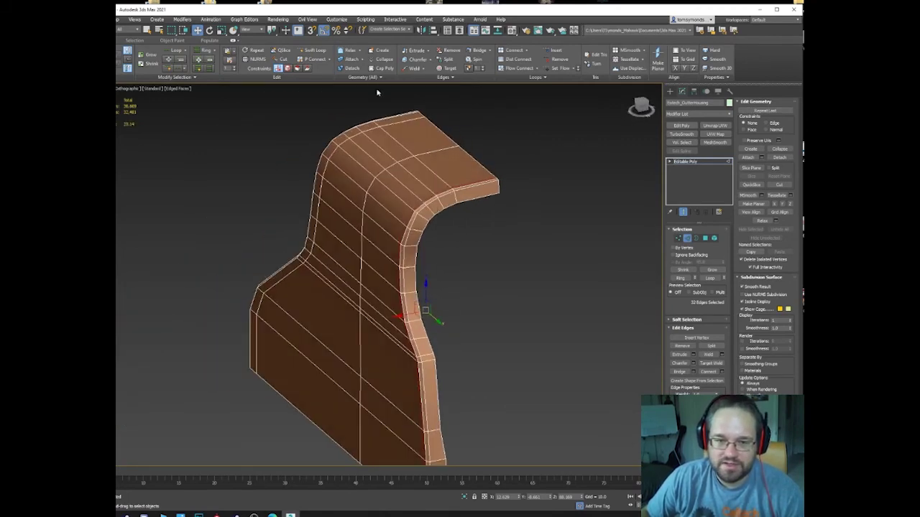
pyautogui.click(311, 50)
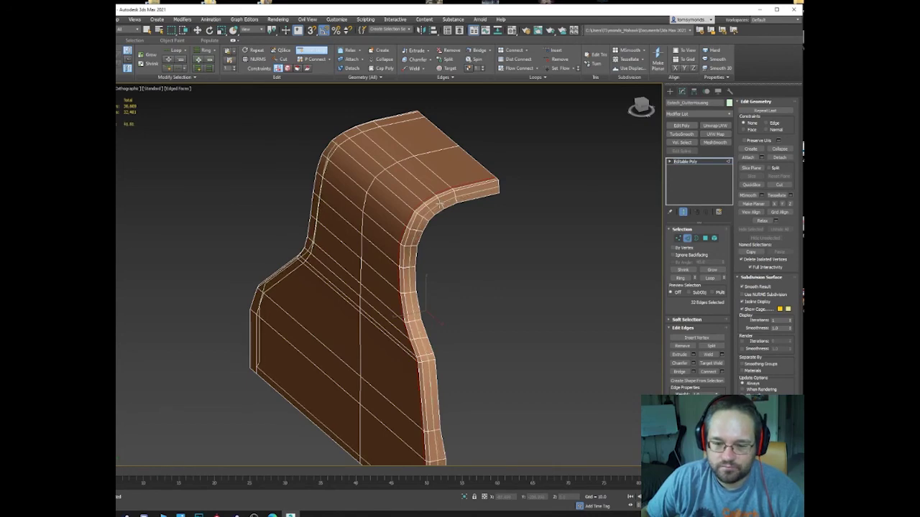
pyautogui.click(427, 216)
pyautogui.press('w')
pyautogui.keyDown('alt'); pyautogui.moveTo(294, 220); pyautogui.dragTo(263, 229, button='middle'); pyautogui.keyUp('alt')
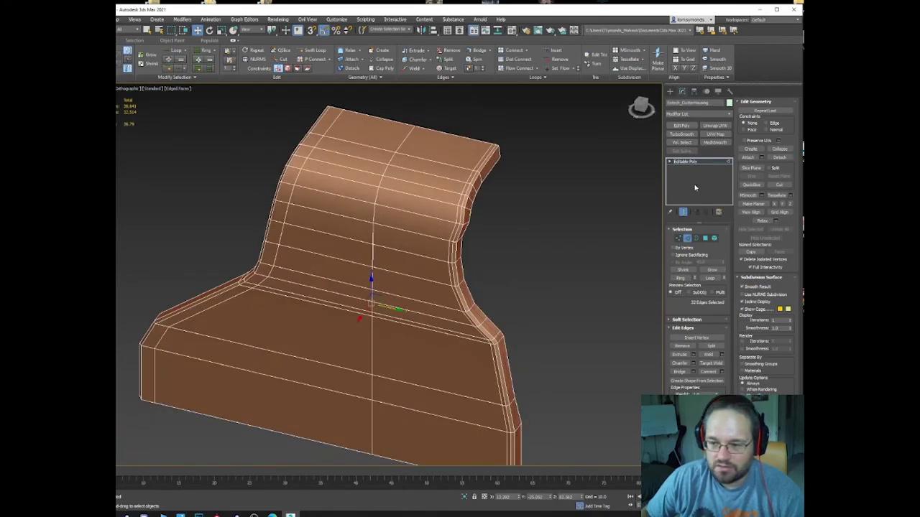
# Preview the updated housing with TurboSmooth from both sides and remove the modifier again.
pyautogui.click(681, 134)
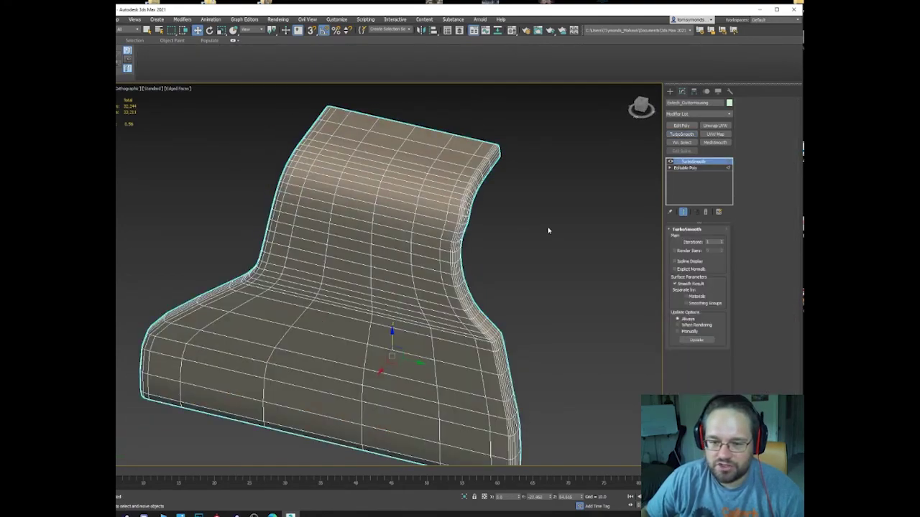
pyautogui.keyDown('alt'); pyautogui.moveTo(547, 225); pyautogui.dragTo(583, 228, button='middle'); pyautogui.keyUp('alt')
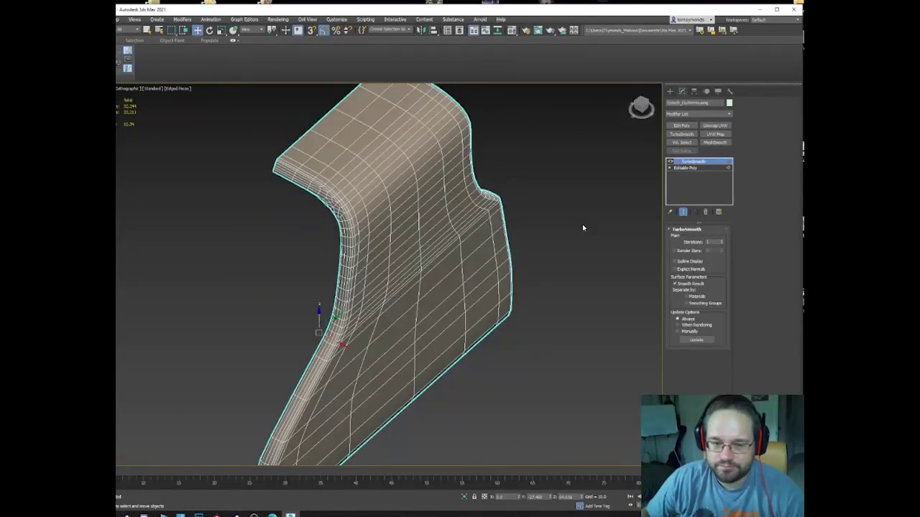
pyautogui.click(705, 212)
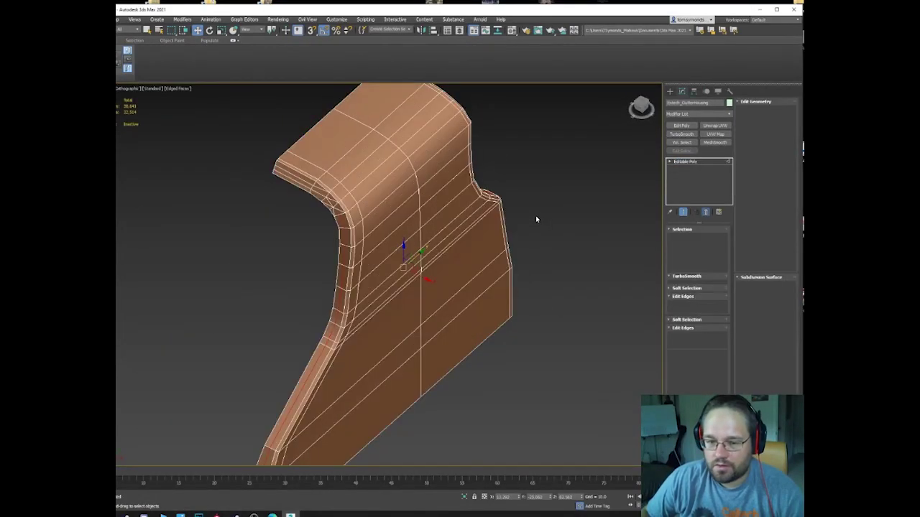
# Clear the edge selection and leave edge editing on the housing.
pyautogui.keyDown('alt'); pyautogui.moveTo(536, 215); pyautogui.dragTo(564, 228, button='middle'); pyautogui.keyUp('alt')
pyautogui.click(565, 229)
pyautogui.scroll(-3, 566, 230)
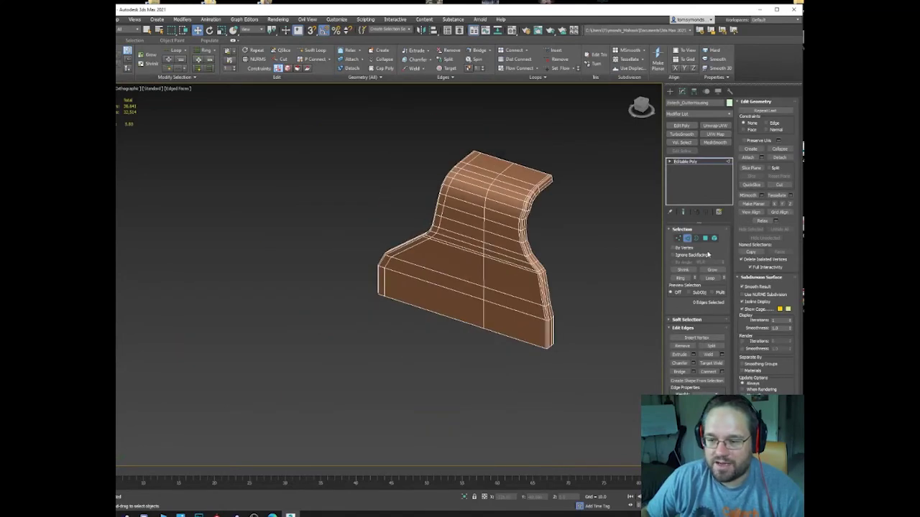
pyautogui.click(687, 238)
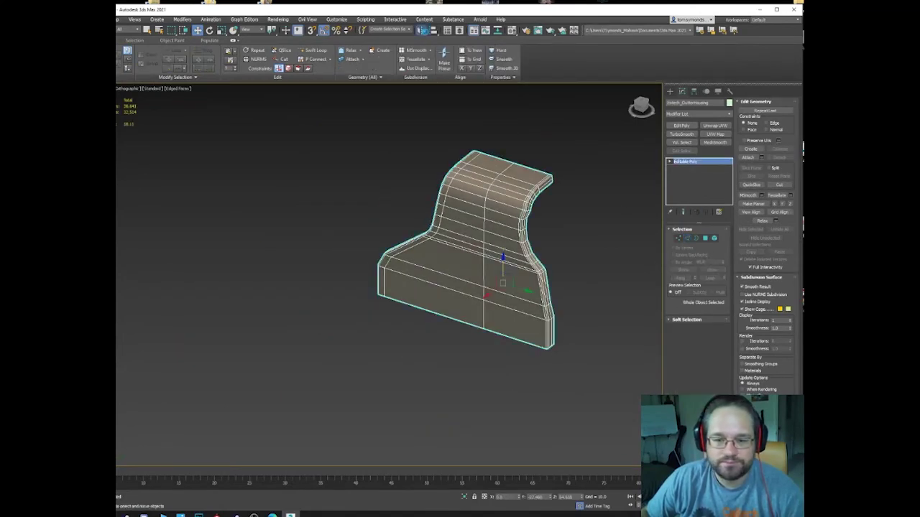
# Mirror a trial copy of the housing half across the X axis, check the seam, and delete the copy.
pyautogui.click(424, 30)
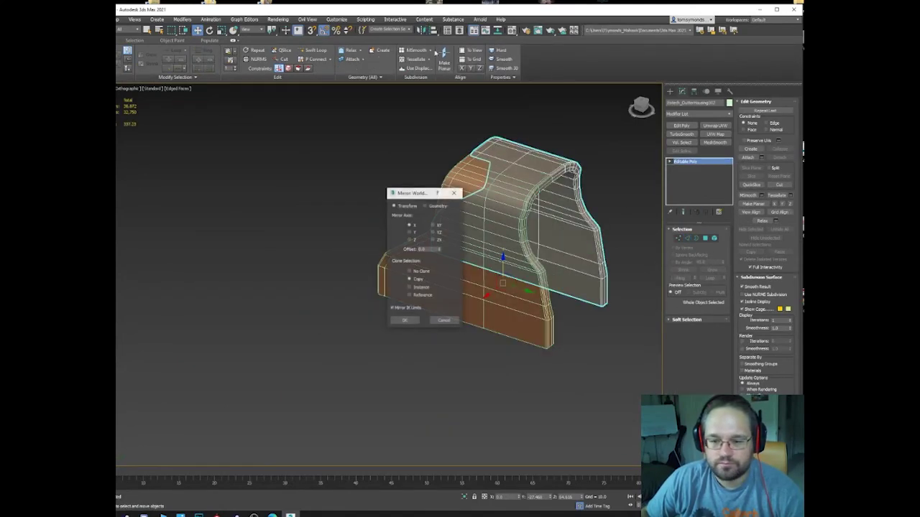
pyautogui.click(405, 321)
pyautogui.keyDown('alt'); pyautogui.moveTo(568, 288); pyautogui.dragTo(520, 275, button='middle'); pyautogui.keyUp('alt')
pyautogui.keyDown('alt'); pyautogui.moveTo(443, 159); pyautogui.dragTo(547, 178, button='middle'); pyautogui.keyUp('alt')
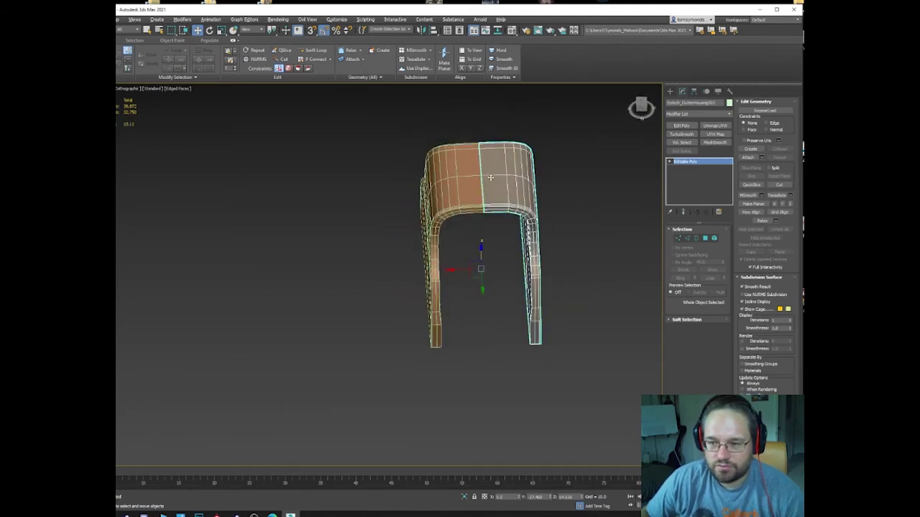
pyautogui.press('Delete')
# Select the original housing half and mirror it as a Copy across the X axis with an offset of 0.
pyautogui.click(464, 194)
pyautogui.click(424, 30)
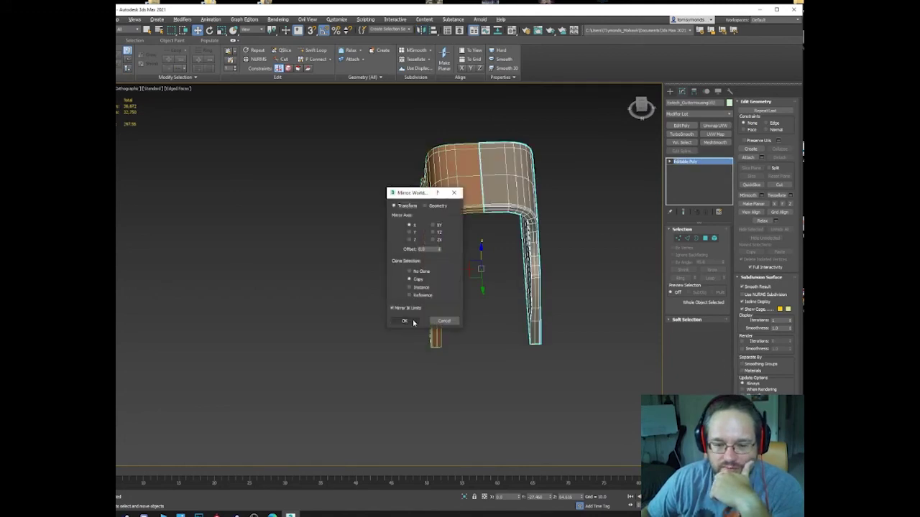
pyautogui.click(403, 320)
pyautogui.keyDown('alt'); pyautogui.moveTo(530, 250); pyautogui.dragTo(452, 234, button='middle'); pyautogui.keyUp('alt')
# Create a cylinder of about 10 units radius, snapped to the vertical centre edge on the housing's lower side wall.
pyautogui.click(670, 91)
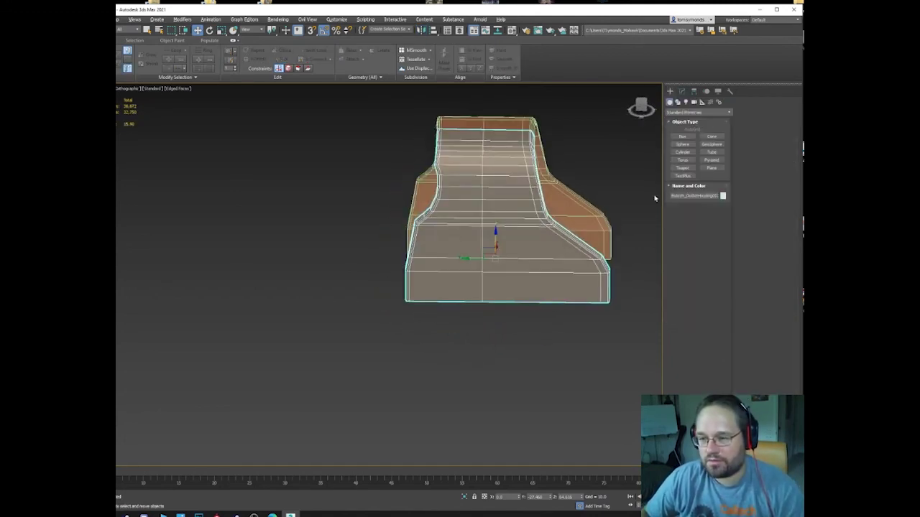
pyautogui.click(684, 152)
pyautogui.keyDown('alt'); pyautogui.moveTo(507, 261); pyautogui.dragTo(468, 279, button='middle'); pyautogui.keyUp('alt')
pyautogui.scroll(4, 468, 279)
pyautogui.press('s')
pyautogui.moveTo(523, 248); pyautogui.dragTo(521, 189)
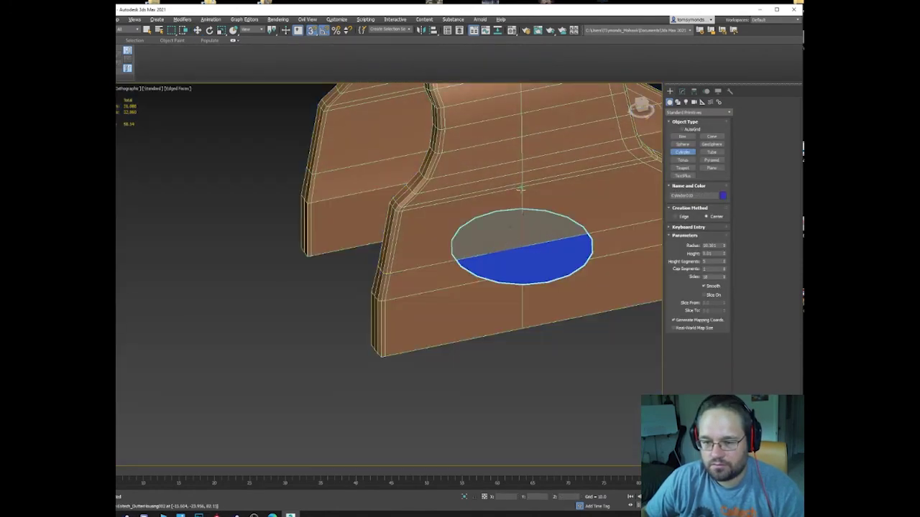
pyautogui.click(522, 273)
# Rotate the cylinder 90 degrees about Y to lie parallel to the side wall and set its height to 0.
pyautogui.press('e')
pyautogui.press('s')
pyautogui.moveTo(528, 234); pyautogui.dragTo(536, 196)
pyautogui.moveTo(536, 196)
pyautogui.keyDown('alt'); pyautogui.mouseDown(button='middle')
pyautogui.moveTo(551, 202)
pyautogui.moveTo(537, 188)
pyautogui.mouseUp(button='middle'); pyautogui.keyUp('alt')
pyautogui.click(682, 92)
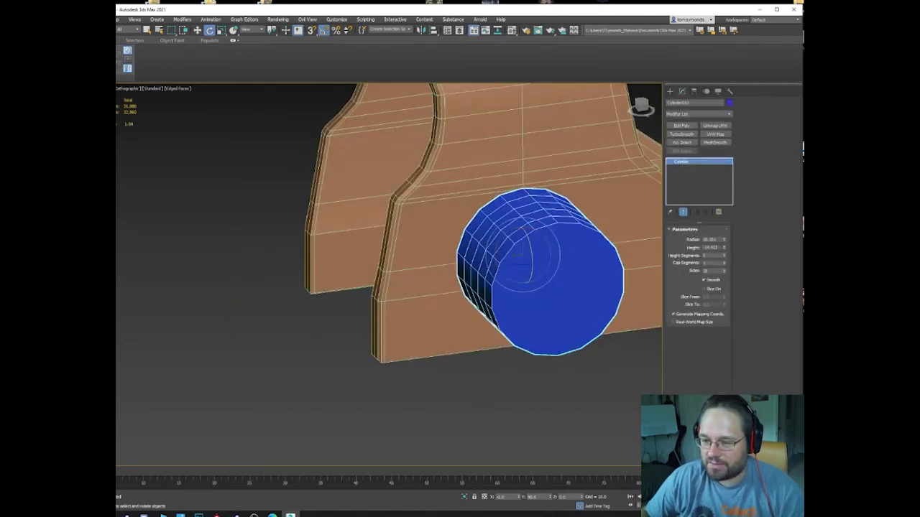
pyautogui.hotkey('alt', 'x')
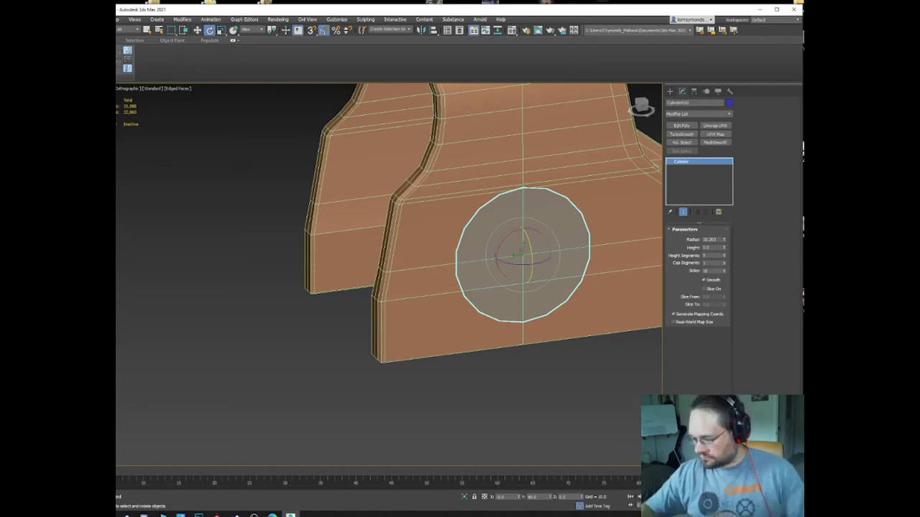
# Move the flat cylinder along X slightly off the housing's side wall.
pyautogui.keyDown('alt'); pyautogui.moveTo(523, 251); pyautogui.dragTo(457, 285, button='middle'); pyautogui.keyUp('alt')
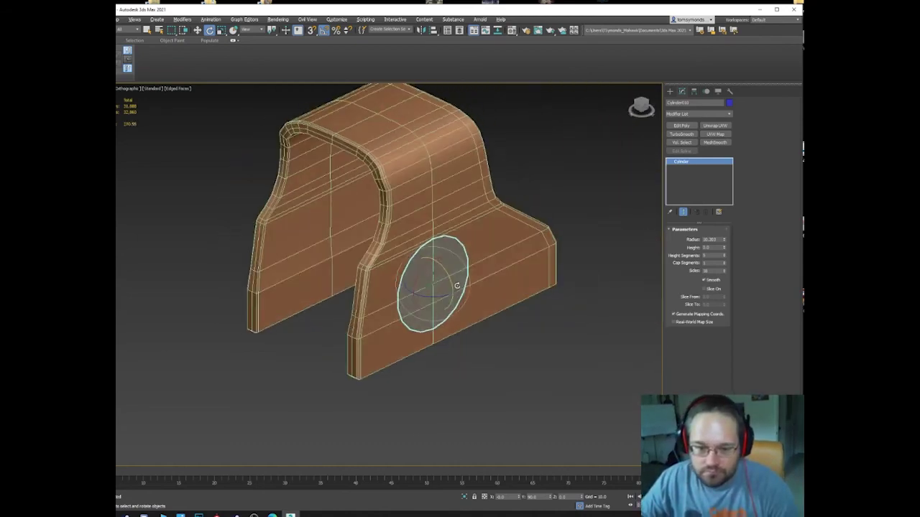
pyautogui.scroll(5, 457, 285)
pyautogui.press('w')
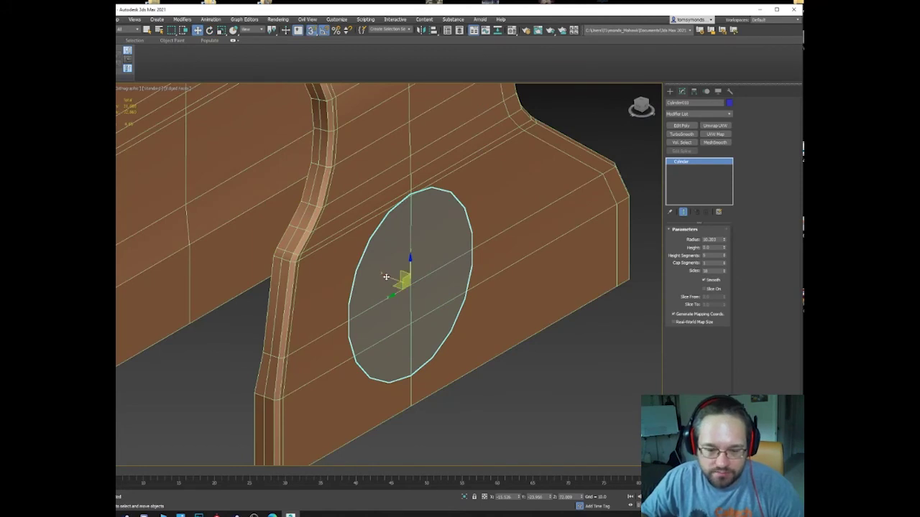
pyautogui.moveTo(386, 277); pyautogui.dragTo(411, 288)
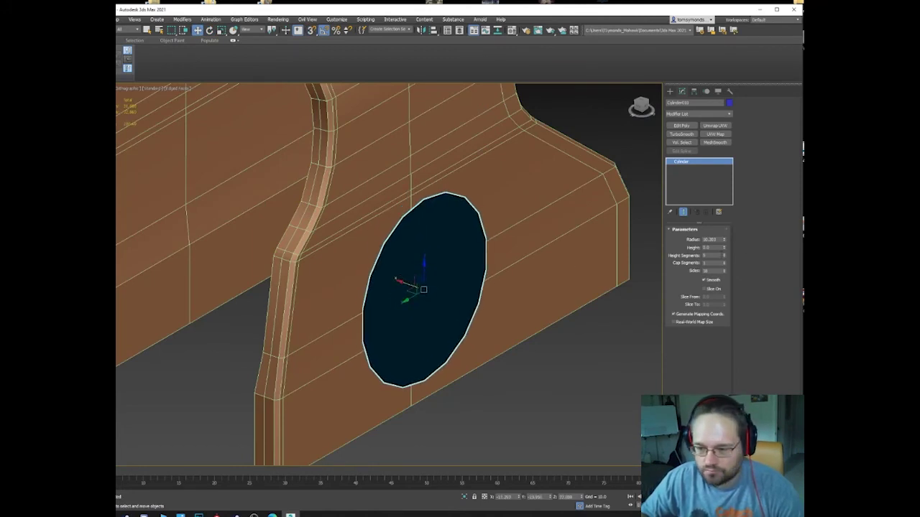
# Reduce the cylinder to 1 height segment and 10 sides.
pyautogui.rightClick(724, 272)
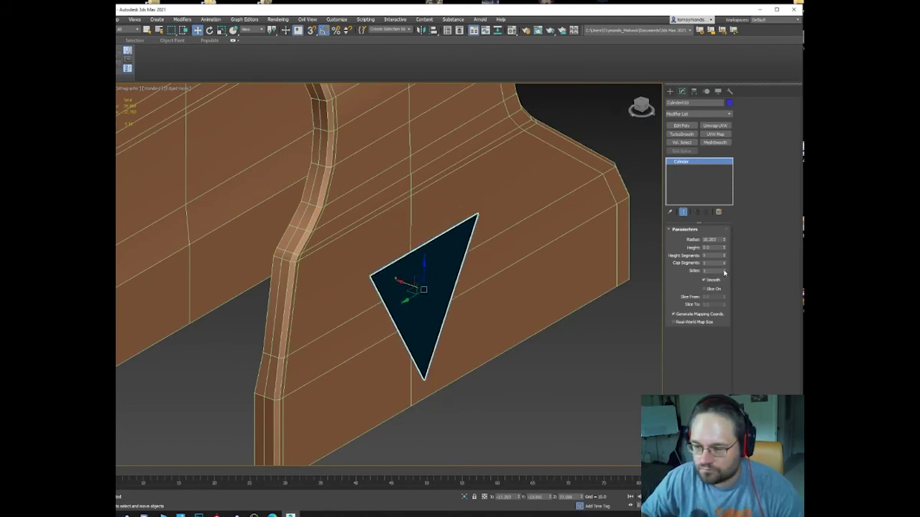
pyautogui.click(709, 264)
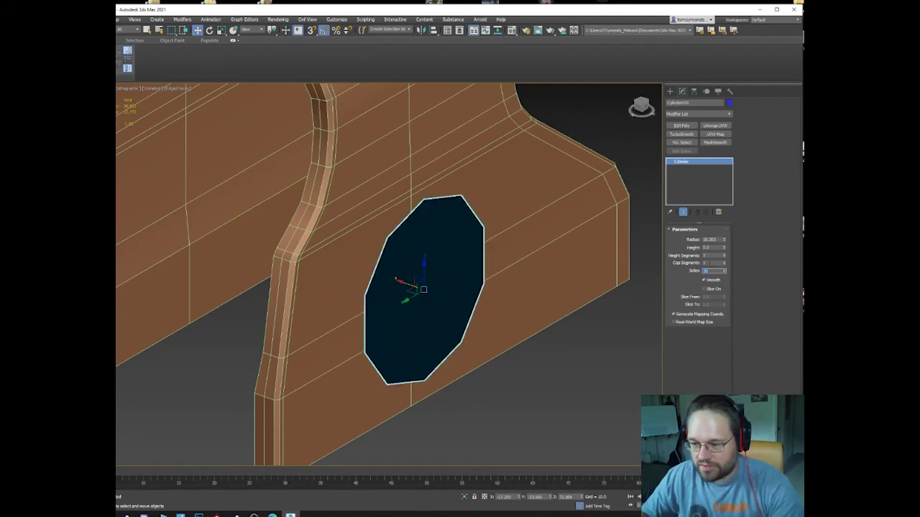
pyautogui.moveTo(725, 273); pyautogui.dragTo(725, 272)
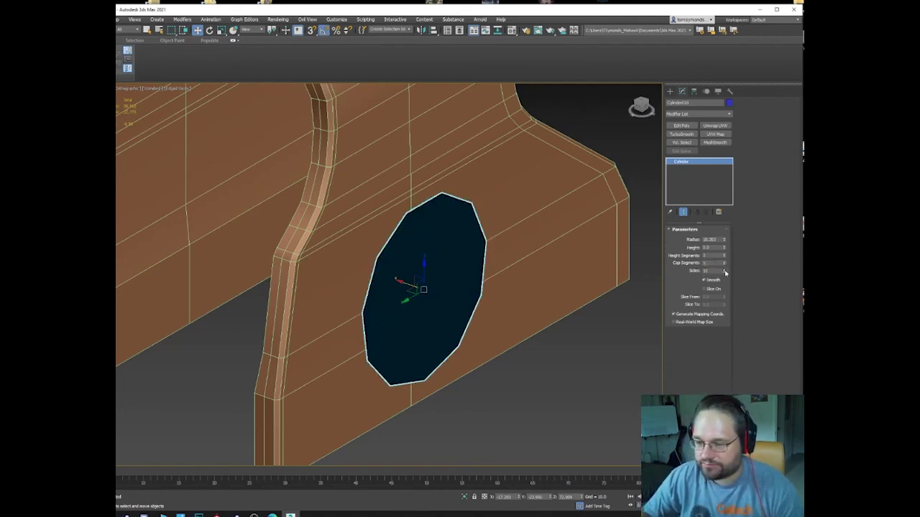
pyautogui.click(724, 274)
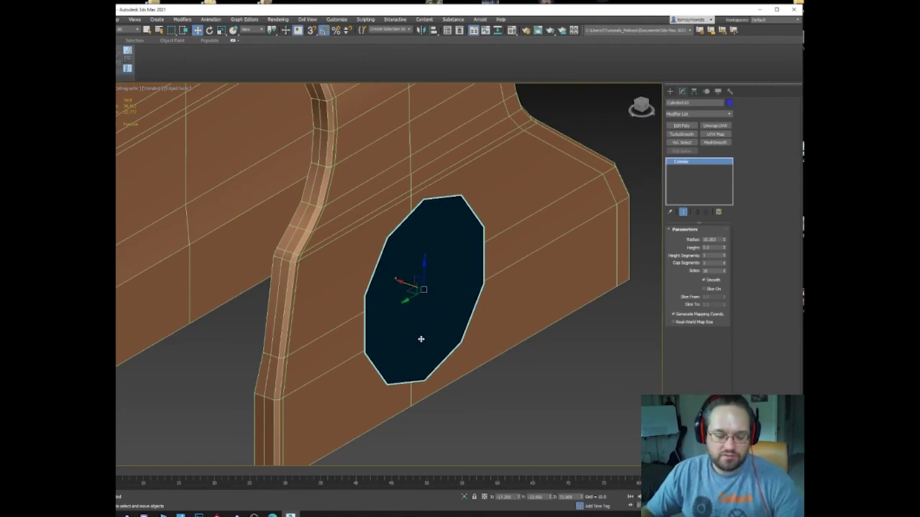
pyautogui.keyDown('alt'); pyautogui.moveTo(422, 286); pyautogui.dragTo(625, 271, button='middle'); pyautogui.keyUp('alt')
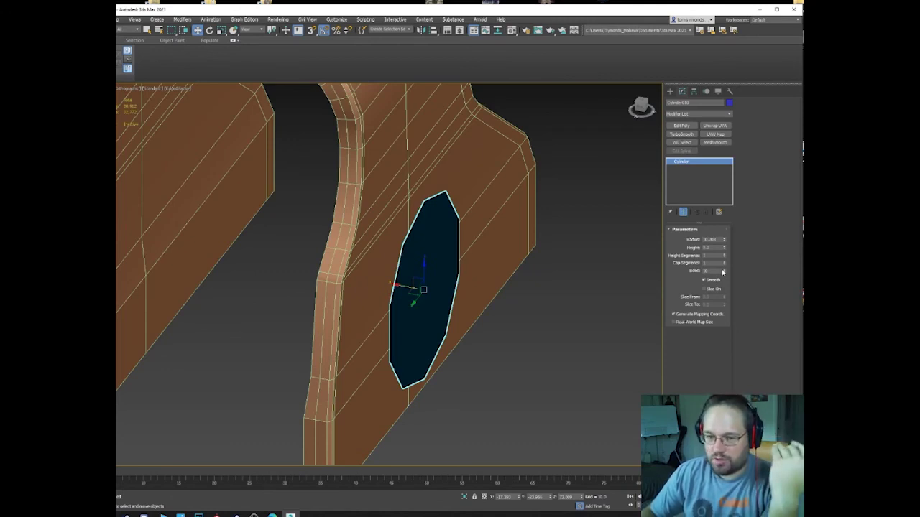
# Reduce the cylinder's radius to about 5.3 units and raise its height to about 4 units.
pyautogui.moveTo(724, 240); pyautogui.dragTo(725, 249)
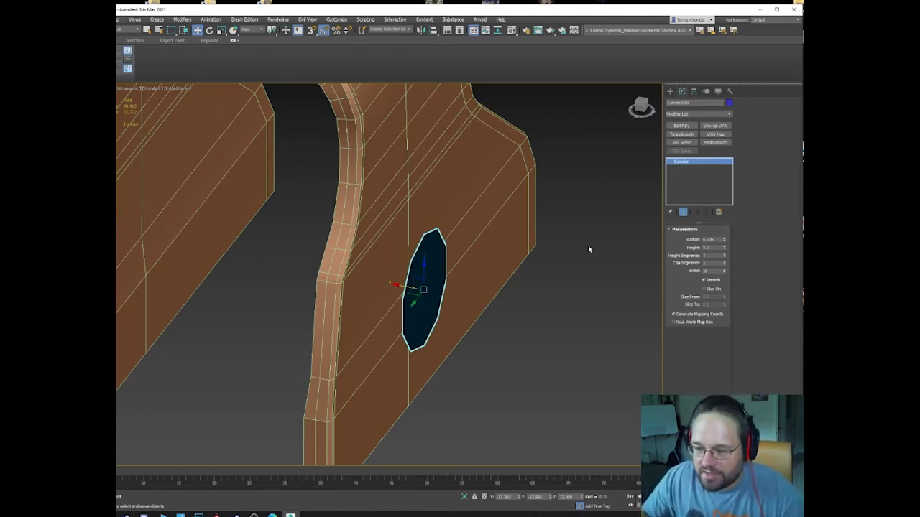
pyautogui.moveTo(427, 281)
pyautogui.keyDown('alt'); pyautogui.mouseDown(button='middle')
pyautogui.moveTo(450, 285)
pyautogui.moveTo(426, 284)
pyautogui.mouseUp(button='middle'); pyautogui.keyUp('alt')
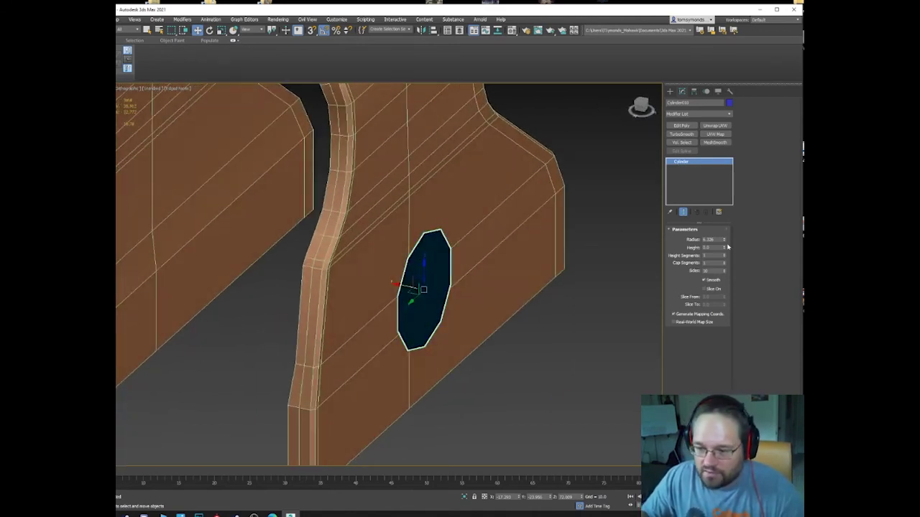
pyautogui.moveTo(725, 244); pyautogui.dragTo(726, 249)
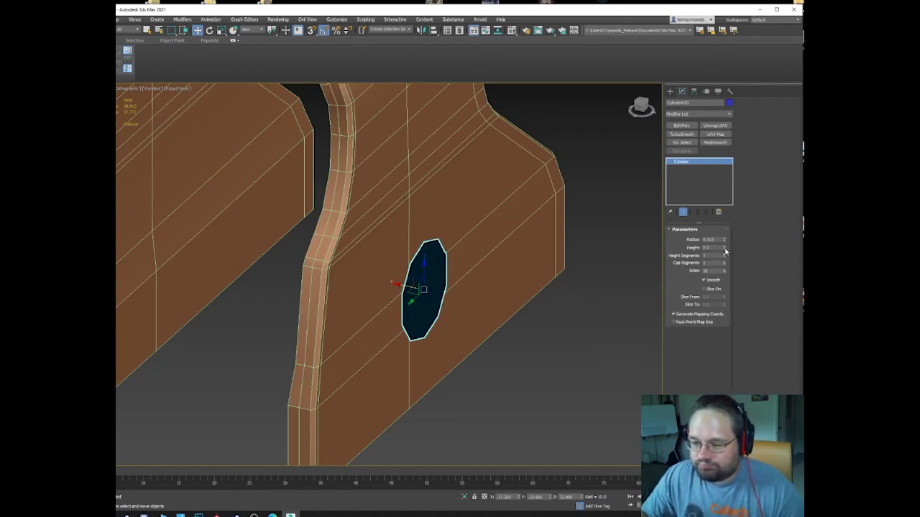
pyautogui.moveTo(724, 249); pyautogui.dragTo(724, 231)
# Rotate the cylinder with the Rotate tool and reposition it along X against the housing's lower side wall.
pyautogui.press('e')
pyautogui.moveTo(442, 311); pyautogui.dragTo(476, 335)
pyautogui.keyDown('alt'); pyautogui.moveTo(475, 334); pyautogui.dragTo(539, 329, button='middle'); pyautogui.keyUp('alt')
pyautogui.press('w')
pyautogui.moveTo(403, 289); pyautogui.dragTo(383, 288)
pyautogui.moveTo(382, 287)
pyautogui.keyDown('alt'); pyautogui.mouseDown(button='middle')
pyautogui.moveTo(371, 293)
pyautogui.moveTo(388, 284)
pyautogui.moveTo(399, 287)
pyautogui.moveTo(394, 294)
pyautogui.mouseUp(button='middle'); pyautogui.keyUp('alt')
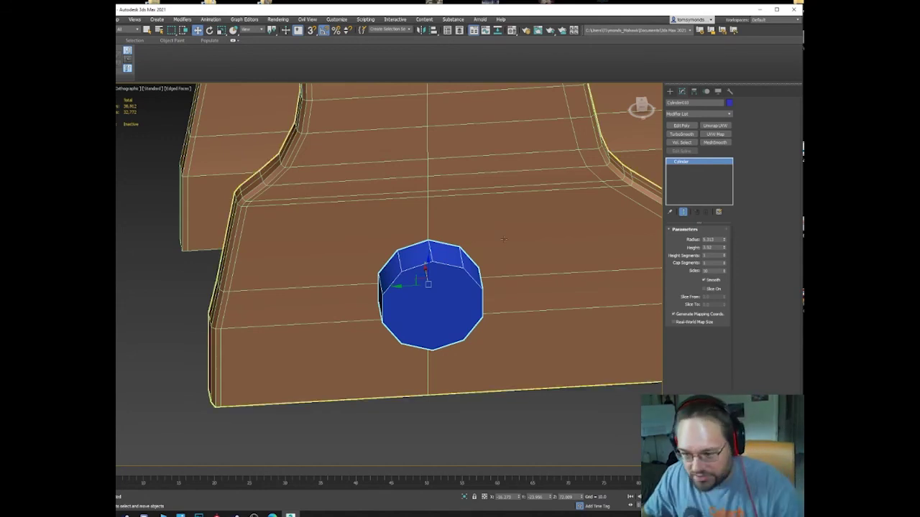
# Set the cylinder to 16 sides and move it outward along X, clear of the side wall.
pyautogui.moveTo(725, 273); pyautogui.dragTo(725, 259)
pyautogui.keyDown('alt'); pyautogui.moveTo(529, 281); pyautogui.dragTo(408, 281, button='middle'); pyautogui.keyUp('alt')
pyautogui.moveTo(409, 280); pyautogui.dragTo(427, 291)
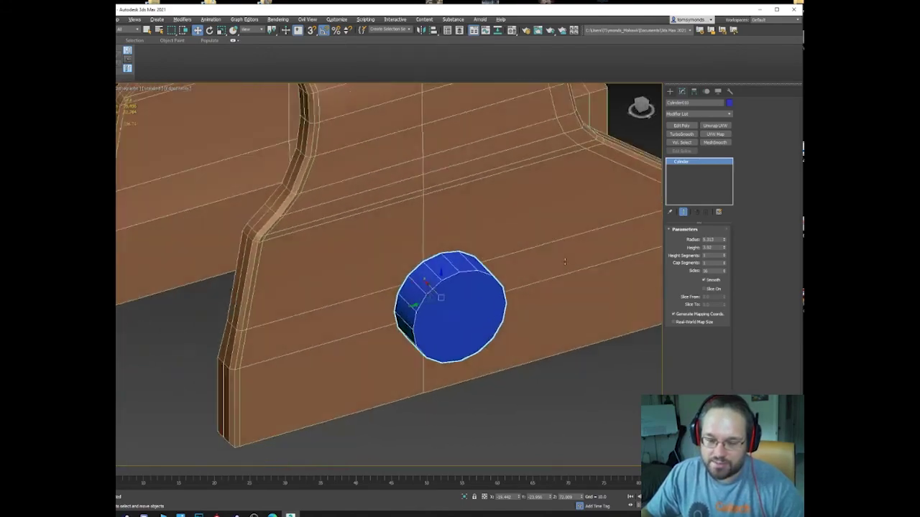
pyautogui.keyDown('alt'); pyautogui.moveTo(565, 262); pyautogui.dragTo(611, 237, button='middle'); pyautogui.keyUp('alt')
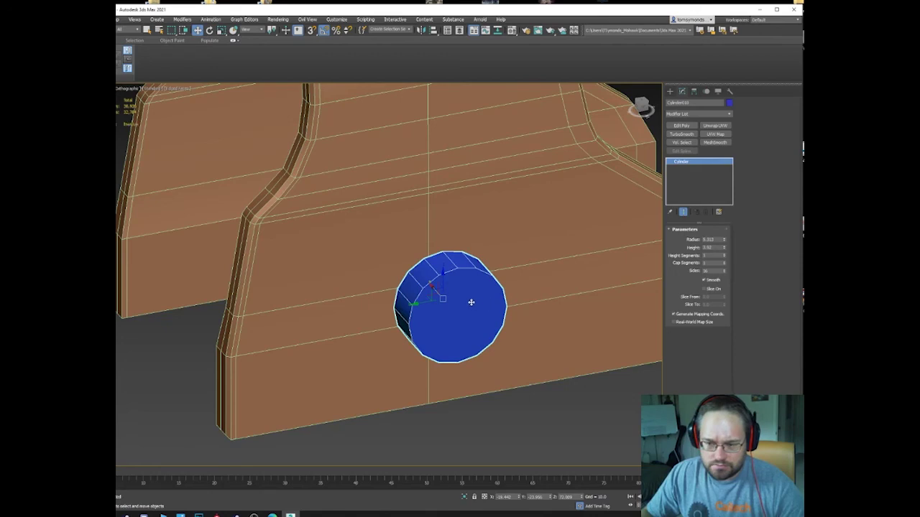
# Convert the cylinder to Editable Poly and scale down its outer cap polygon to taper the sides.
pyautogui.rightClick(470, 303)
pyautogui.moveTo(493, 381)
pyautogui.click(560, 385)
pyautogui.press('4')
pyautogui.click(458, 317)
pyautogui.press('r')
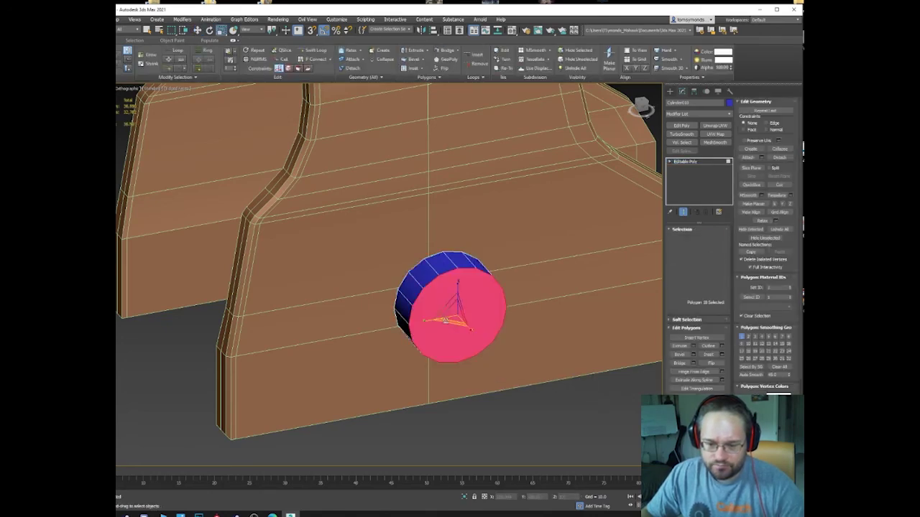
# Delete the cap polygon facing the housing, scale the outer cap down further, and return to object level.
pyautogui.keyDown('alt'); pyautogui.moveTo(468, 315); pyautogui.dragTo(511, 309, button='middle'); pyautogui.keyUp('alt')
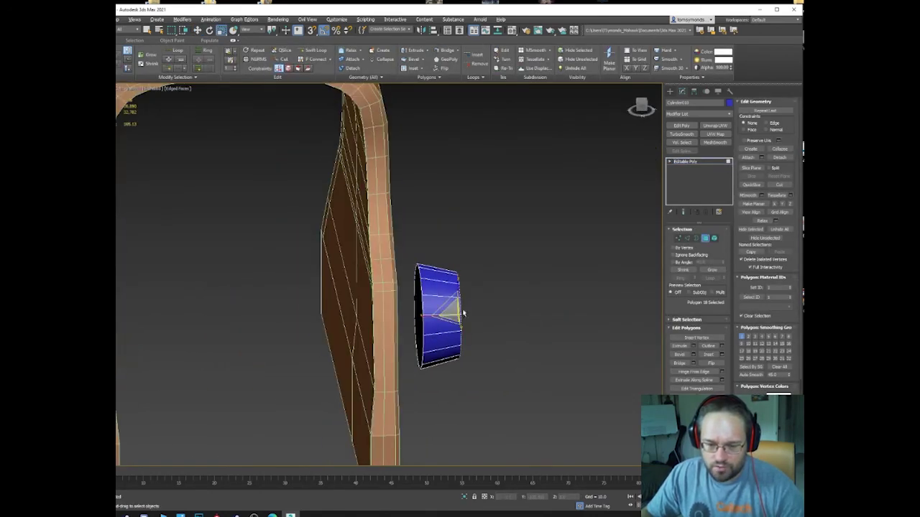
pyautogui.click(420, 311)
pyautogui.press('Delete')
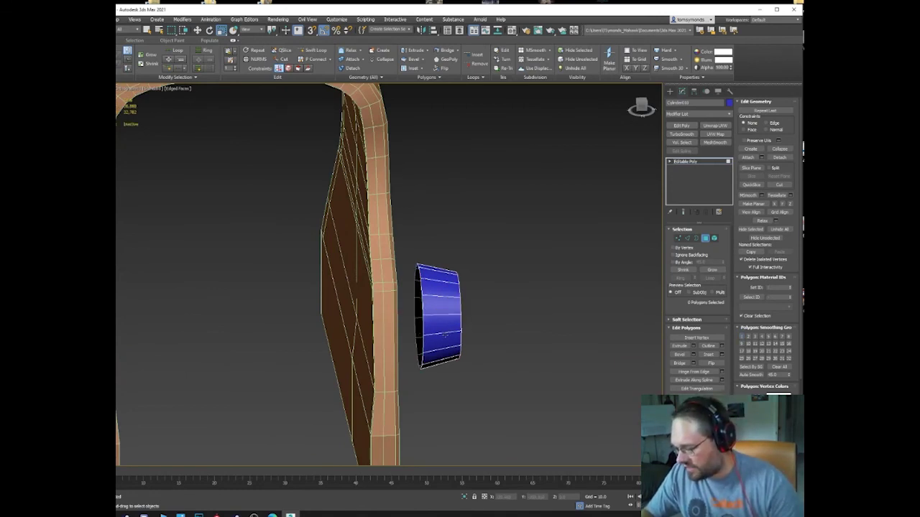
pyautogui.moveTo(427, 316)
pyautogui.keyDown('alt'); pyautogui.mouseDown(button='middle')
pyautogui.moveTo(435, 316)
pyautogui.moveTo(384, 304)
pyautogui.moveTo(436, 318)
pyautogui.mouseUp(button='middle'); pyautogui.keyUp('alt')
pyautogui.click(435, 316)
pyautogui.press('r')
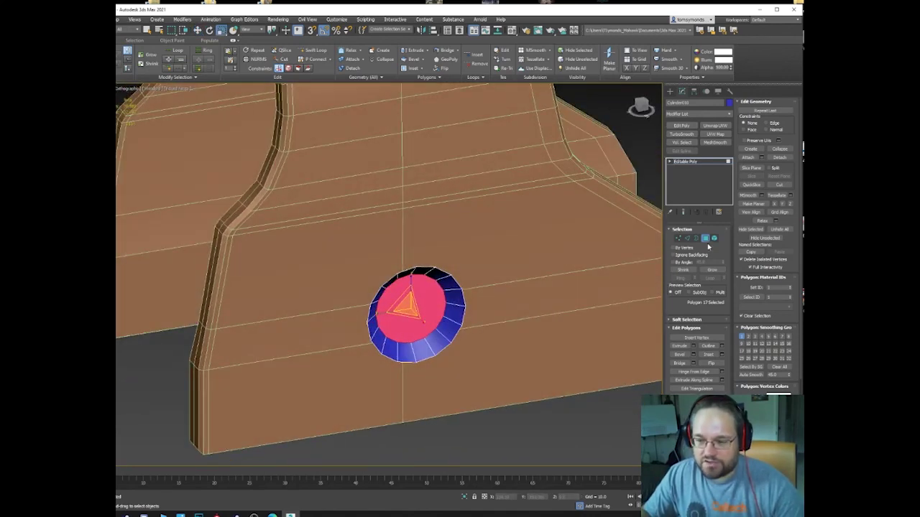
pyautogui.click(706, 239)
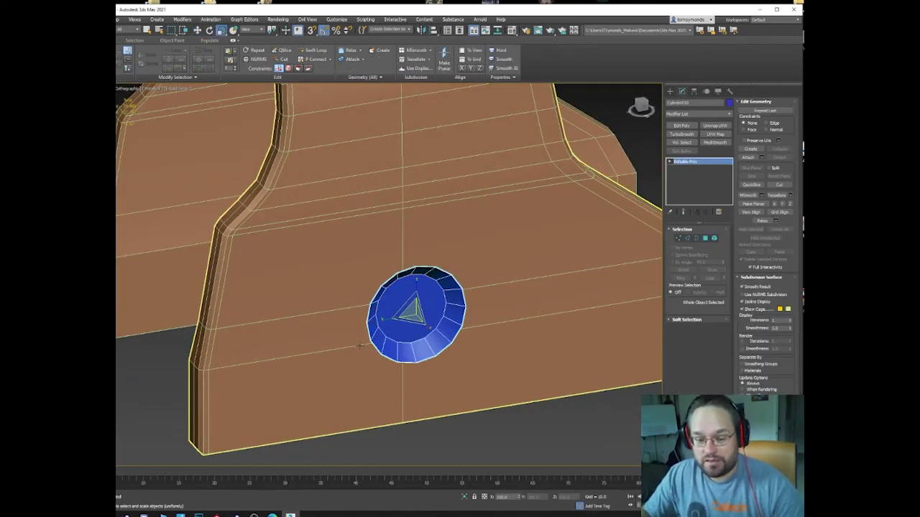
# Move the tapered cylinder back against the side wall, roughly centred on the vertical centre edge.
pyautogui.press('w')
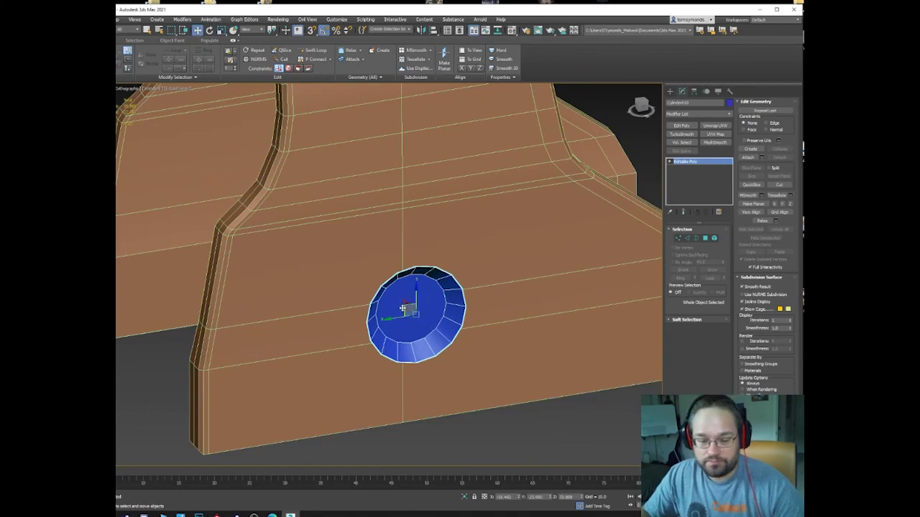
pyautogui.moveTo(408, 308); pyautogui.dragTo(399, 320)
pyautogui.keyDown('alt'); pyautogui.moveTo(399, 320); pyautogui.dragTo(431, 318, button='middle'); pyautogui.keyUp('alt')
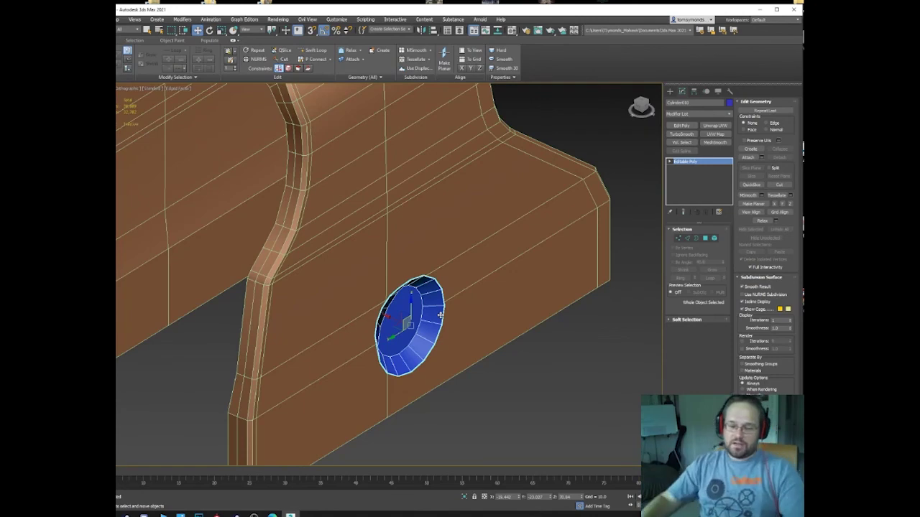
pyautogui.moveTo(403, 322); pyautogui.dragTo(383, 320)
pyautogui.keyDown('alt'); pyautogui.moveTo(384, 320); pyautogui.dragTo(387, 307, button='middle'); pyautogui.keyUp('alt')
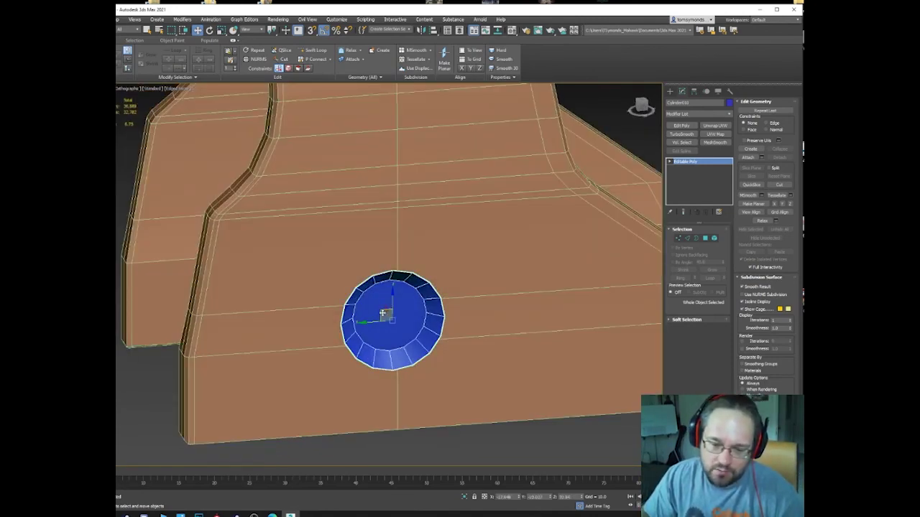
# Clone the tapered cylinder as one independent copy beside the original along the lower side wall.
pyautogui.keyDown('shift'); pyautogui.moveTo(383, 314); pyautogui.dragTo(580, 280); pyautogui.keyUp('shift')
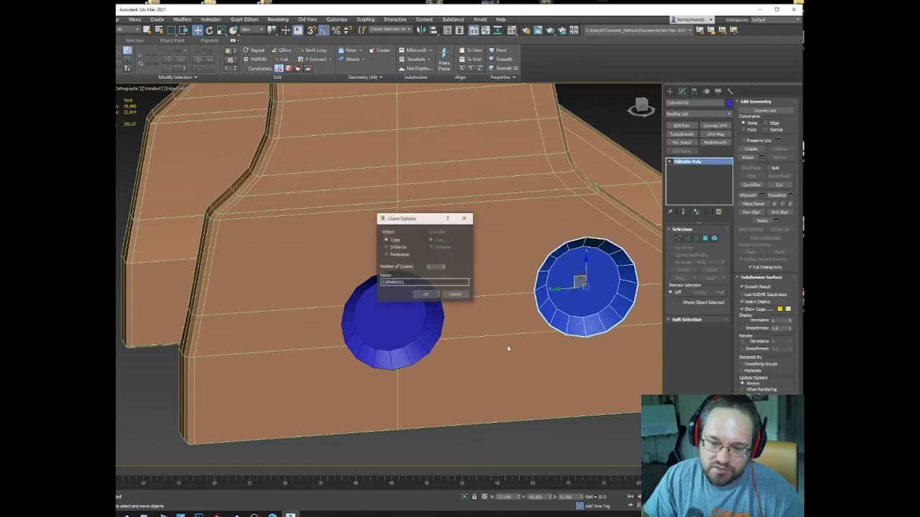
pyautogui.click(425, 295)
pyautogui.scroll(-8, 450, 312)
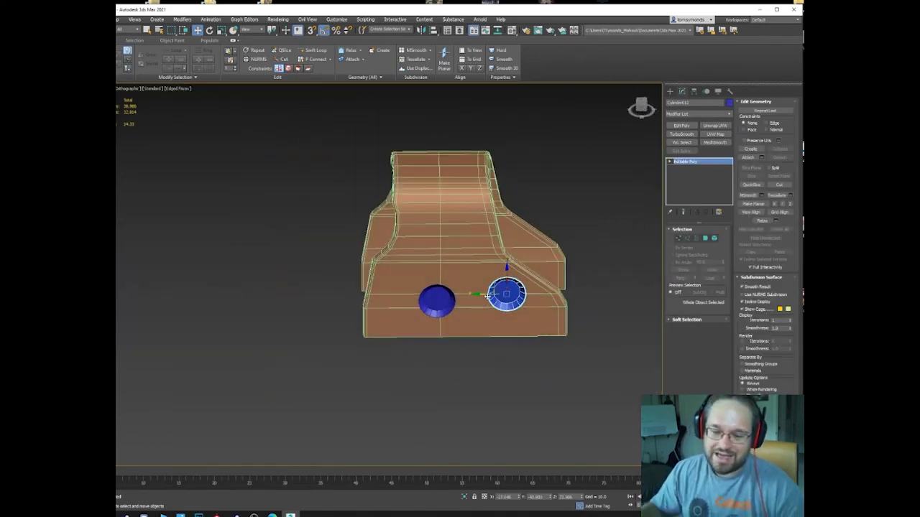
pyautogui.keyDown('alt'); pyautogui.moveTo(489, 294); pyautogui.dragTo(501, 290, button='middle'); pyautogui.keyUp('alt')
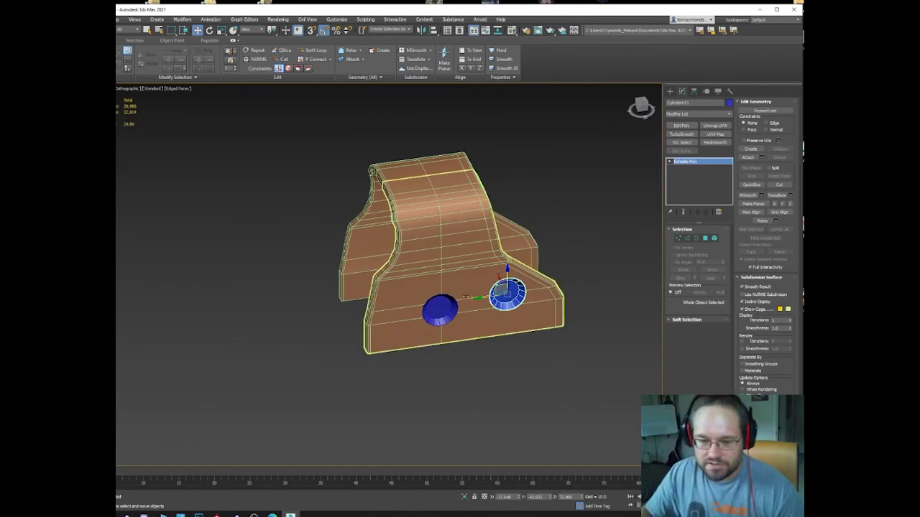
# Select both tapered cylinders and shift them together along the wall so they sit on either side of the centre edge.
pyautogui.click(445, 309)
pyautogui.moveTo(471, 292)
pyautogui.keyDown('alt'); pyautogui.mouseDown(button='middle')
pyautogui.moveTo(483, 307)
pyautogui.moveTo(464, 300)
pyautogui.mouseUp(button='middle'); pyautogui.keyUp('alt')
pyautogui.click(503, 284)
pyautogui.keyDown('ctrl'); pyautogui.click(423, 281); pyautogui.keyUp('ctrl')
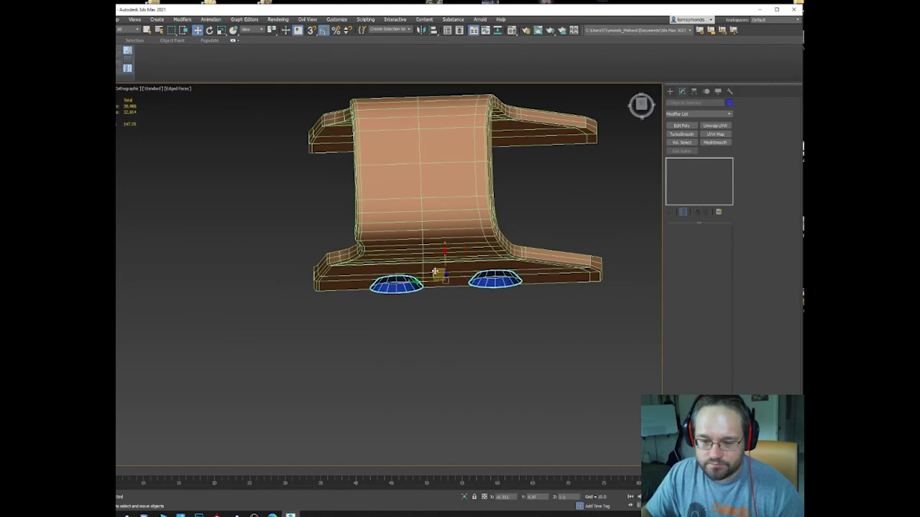
pyautogui.keyDown('alt'); pyautogui.moveTo(435, 272); pyautogui.dragTo(482, 378, button='middle'); pyautogui.keyUp('alt')
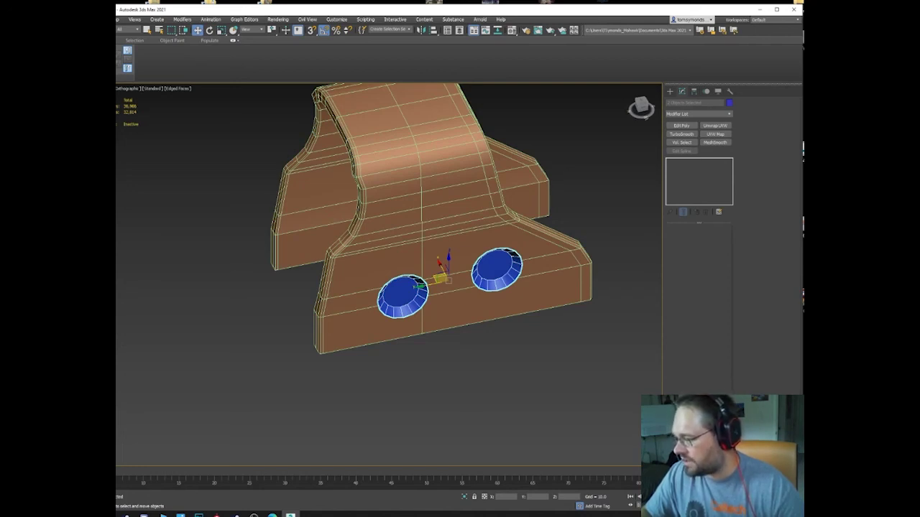
pyautogui.hotkey('alt', 'Tab')
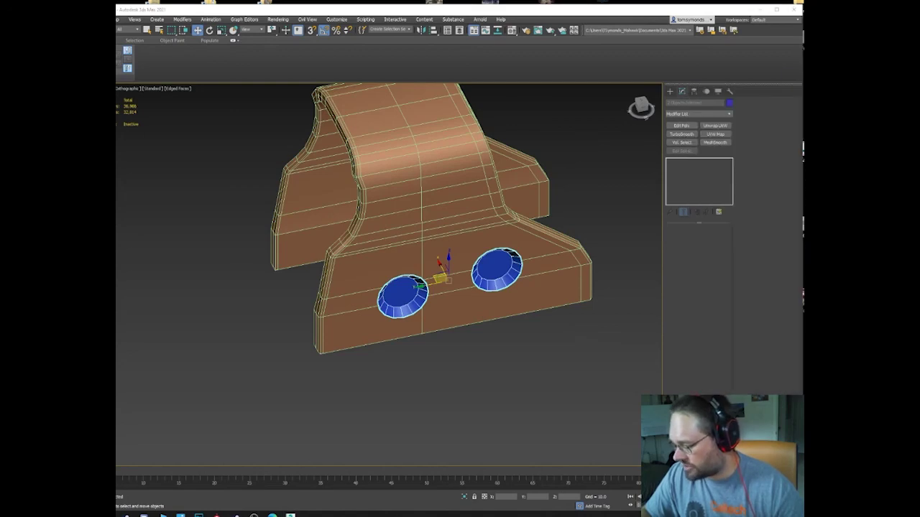